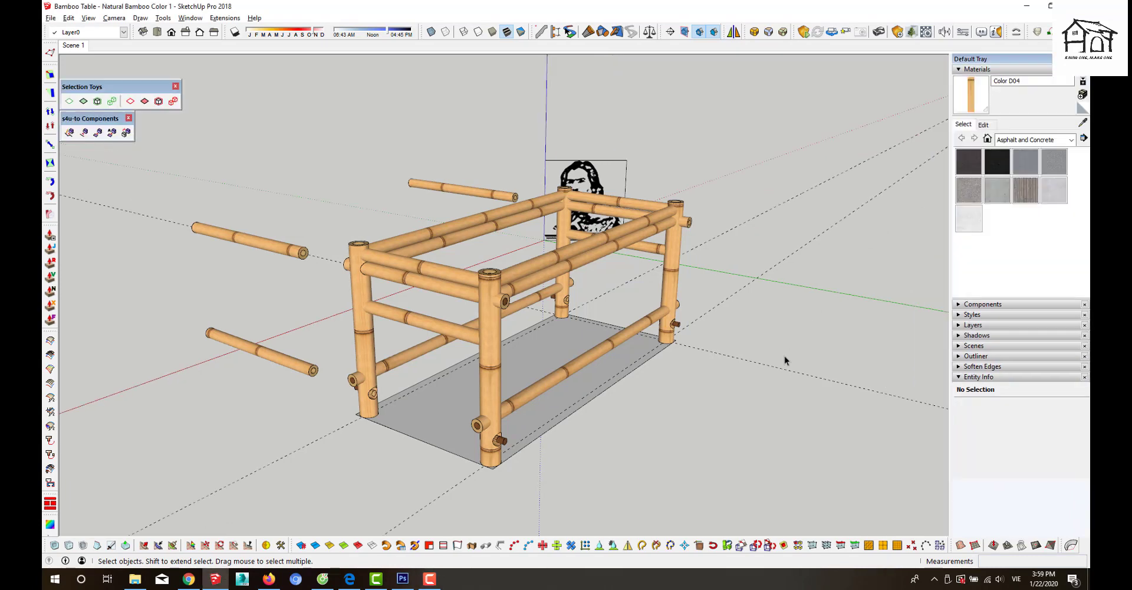
# - Delete the front corner bamboo leg and orbit to view the empty corner
pyautogui.scroll(4, 503, 434)
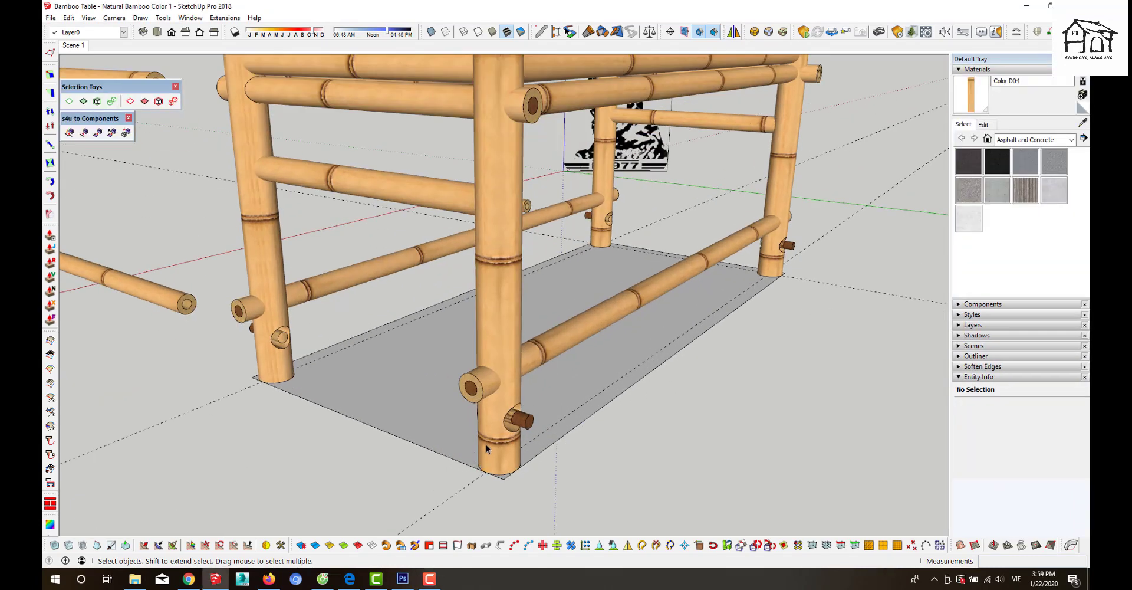
pyautogui.click(487, 451)
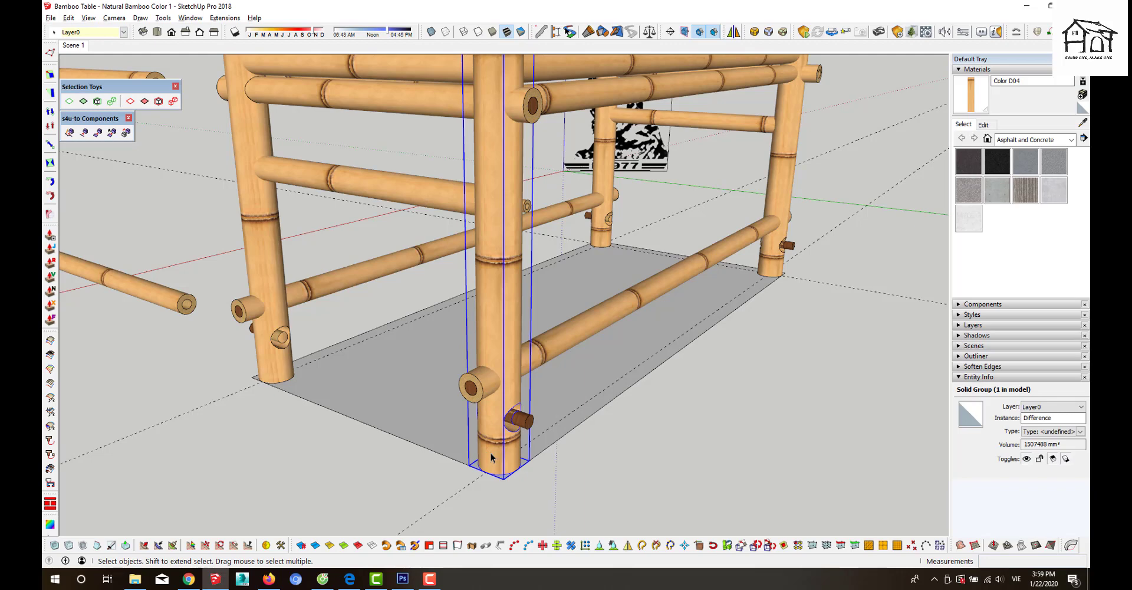
pyautogui.press('Delete')
pyautogui.scroll(-2, 434, 408)
pyautogui.moveTo(434, 408); pyautogui.dragTo(418, 444, button='middle')
pyautogui.scroll(3, 423, 454)
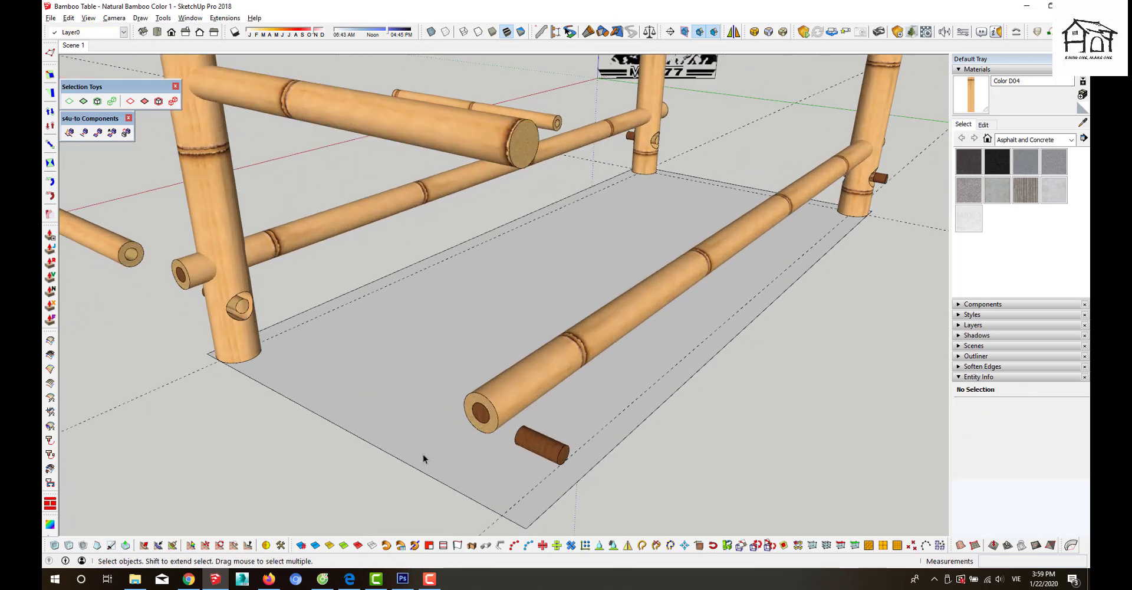
# - Briefly try the Tape Measure tool, then return to selecting
pyautogui.press('t')
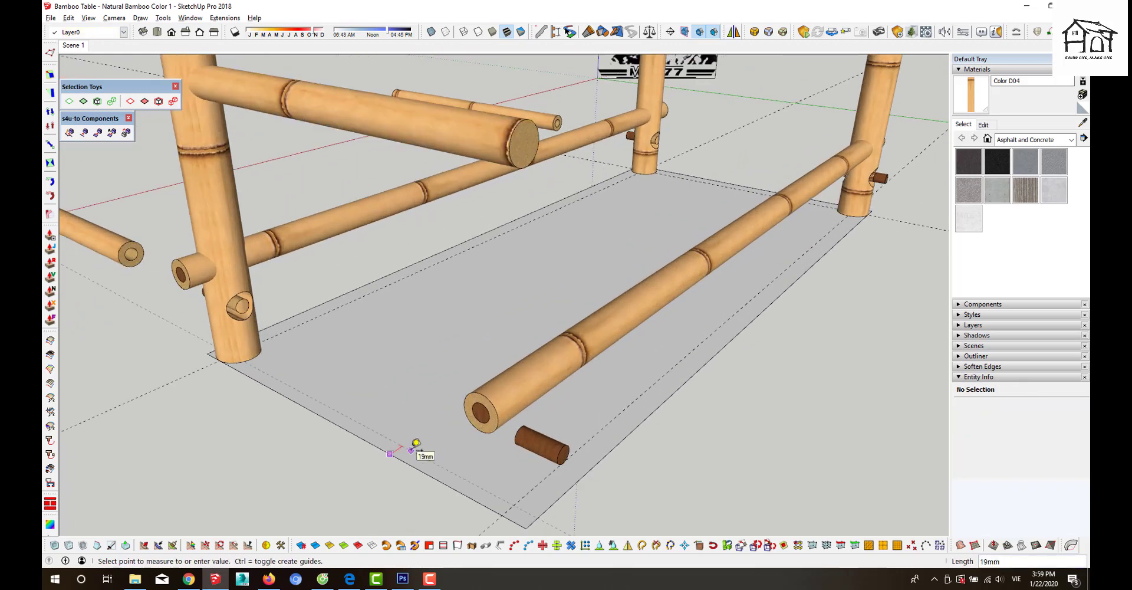
pyautogui.press('space')
pyautogui.scroll(-3, 434, 373)
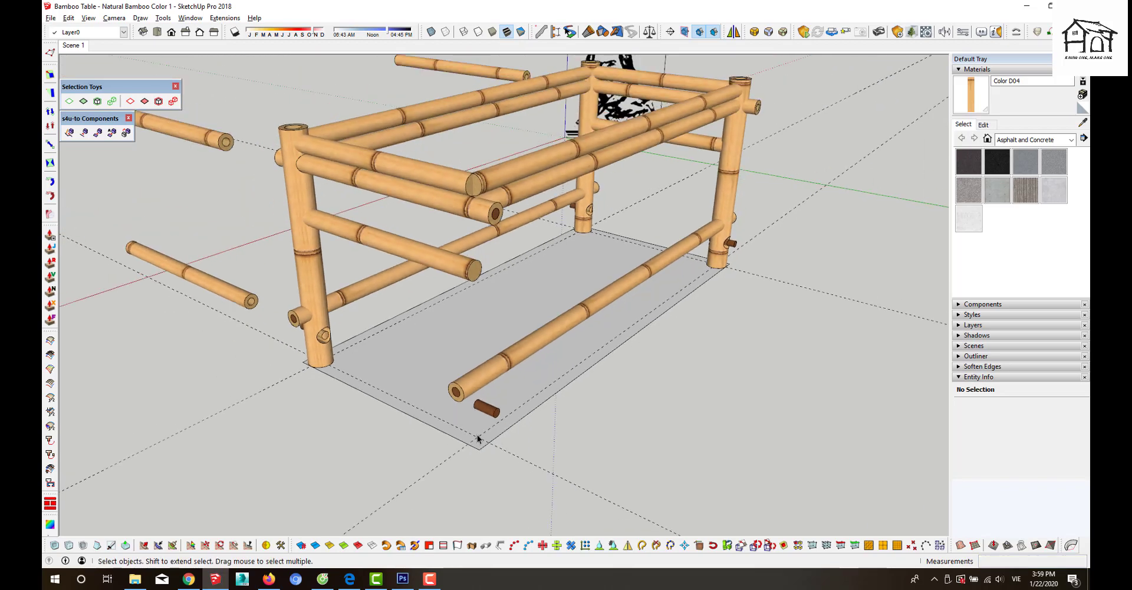
pyautogui.scroll(4, 480, 442)
# - Draw a 30mm circle at the empty corner and offset its edge outward into a larger ring
pyautogui.scroll(1, 479, 449)
pyautogui.press('c')
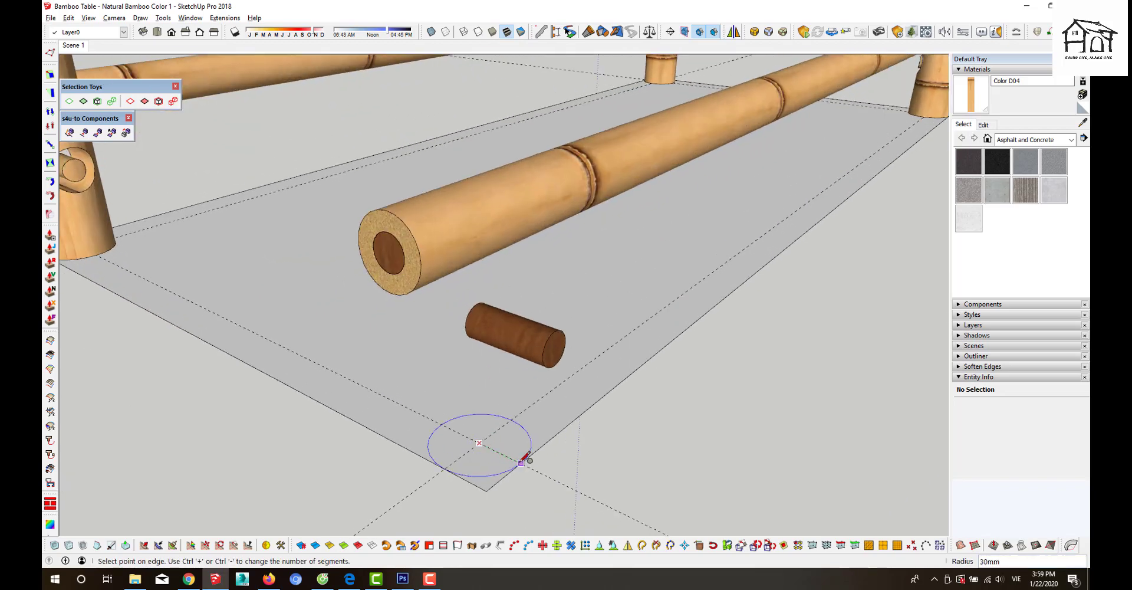
pyautogui.press('f')
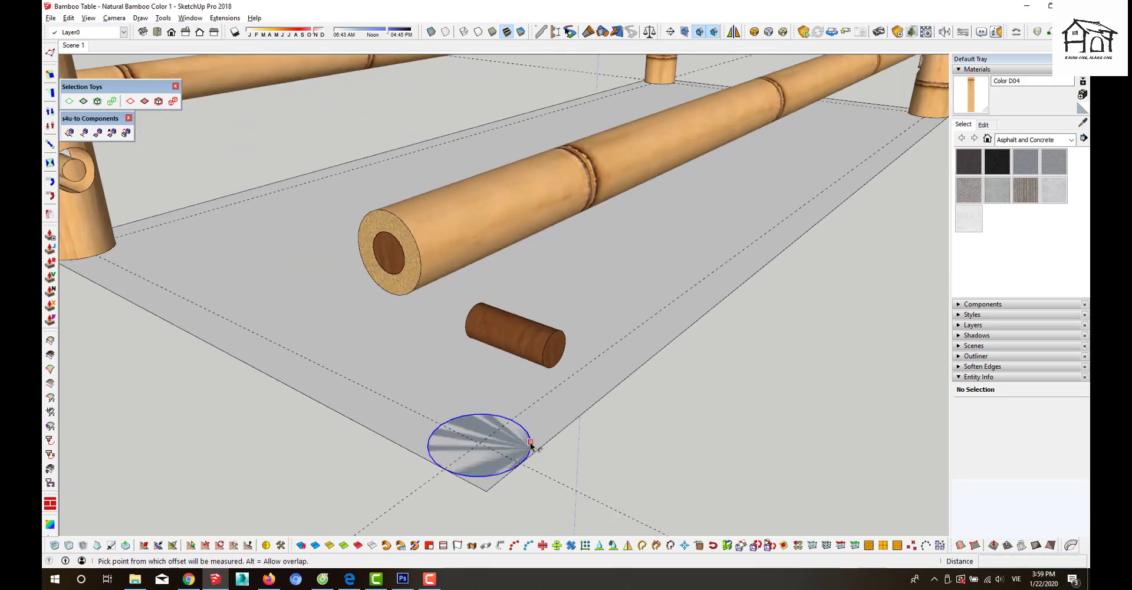
pyautogui.click(530, 442)
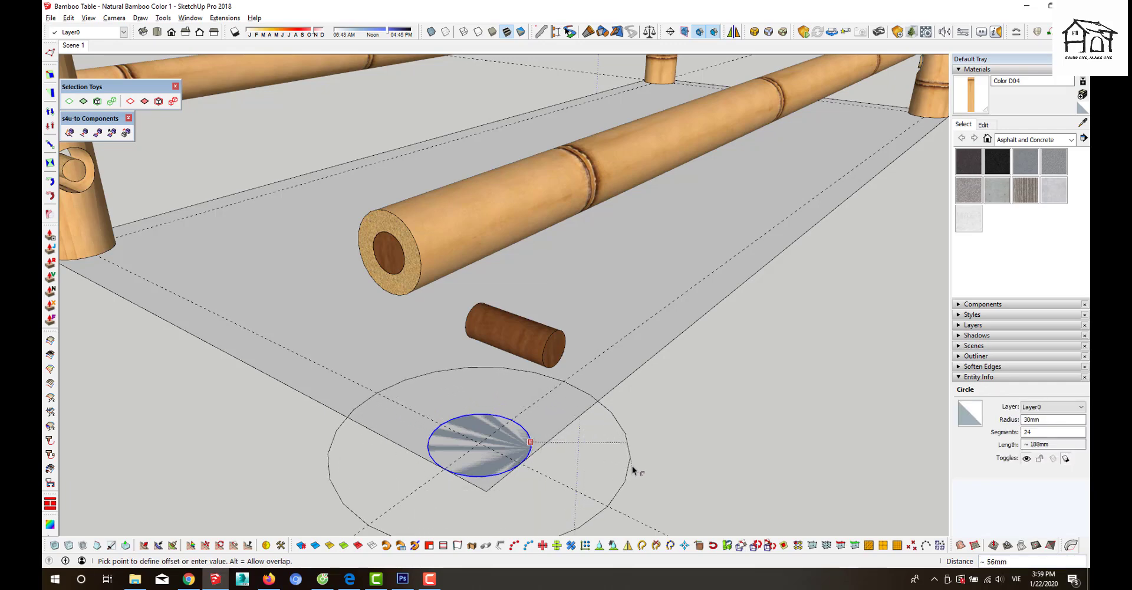
pyautogui.click(632, 465)
pyautogui.press('space')
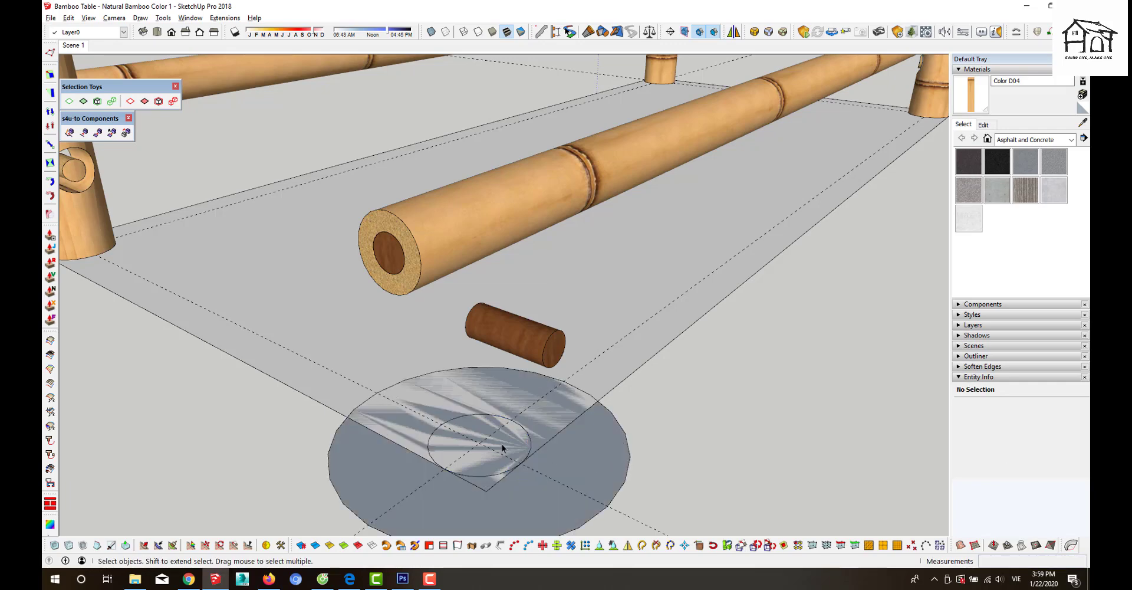
# - Cut the ring with a line along the floor edge and erase the outer portion and inner edge
pyautogui.press('l')
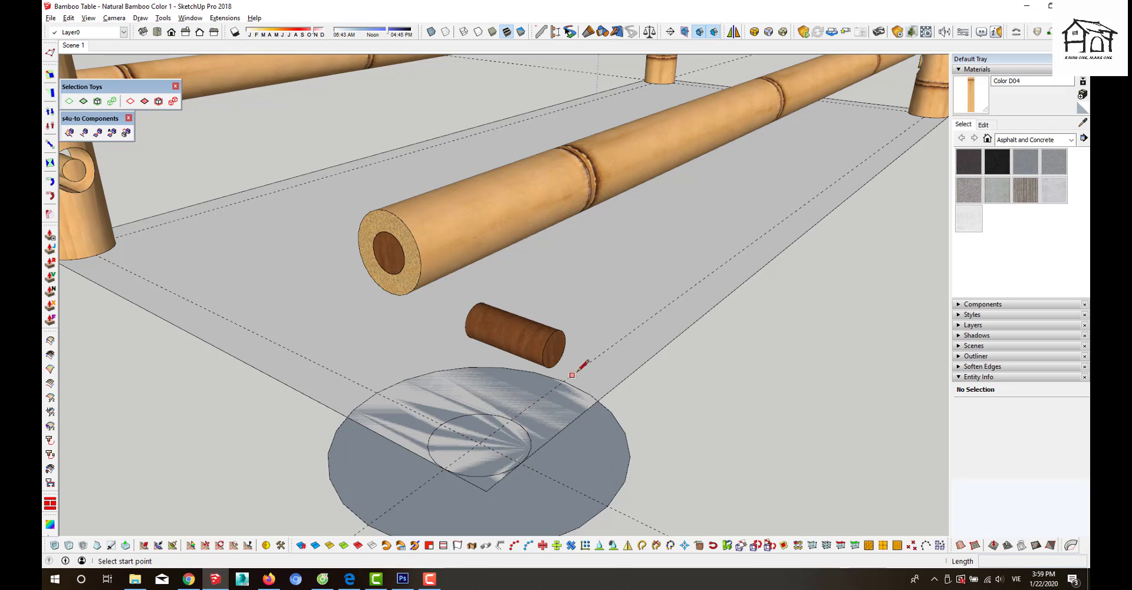
pyautogui.click(581, 362)
pyautogui.scroll(-2, 563, 351)
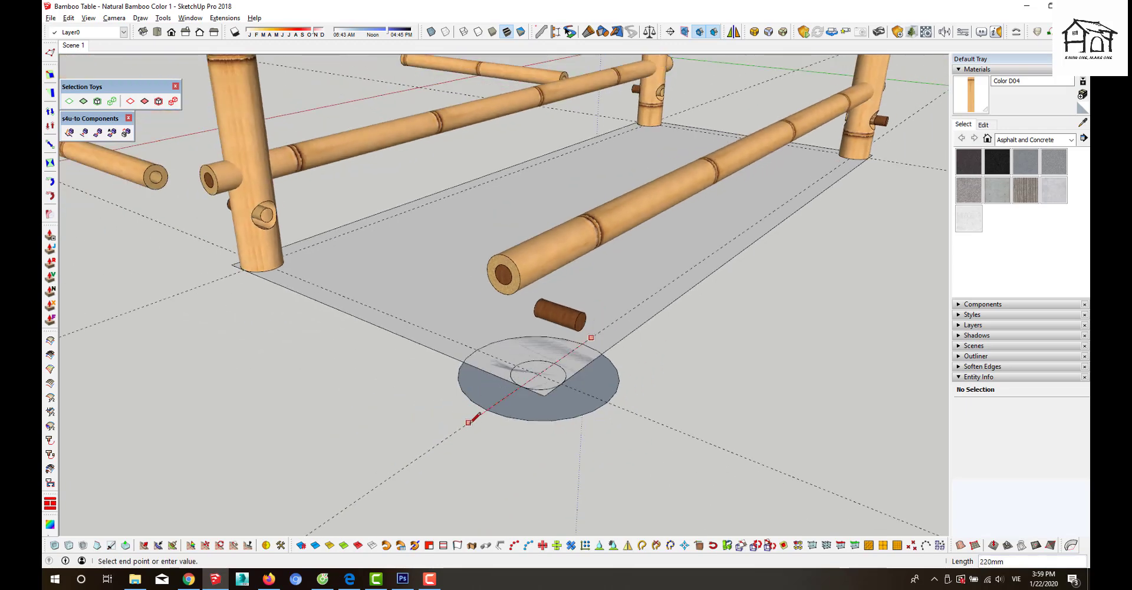
pyautogui.press('space')
pyautogui.click(467, 403)
pyautogui.press('Delete')
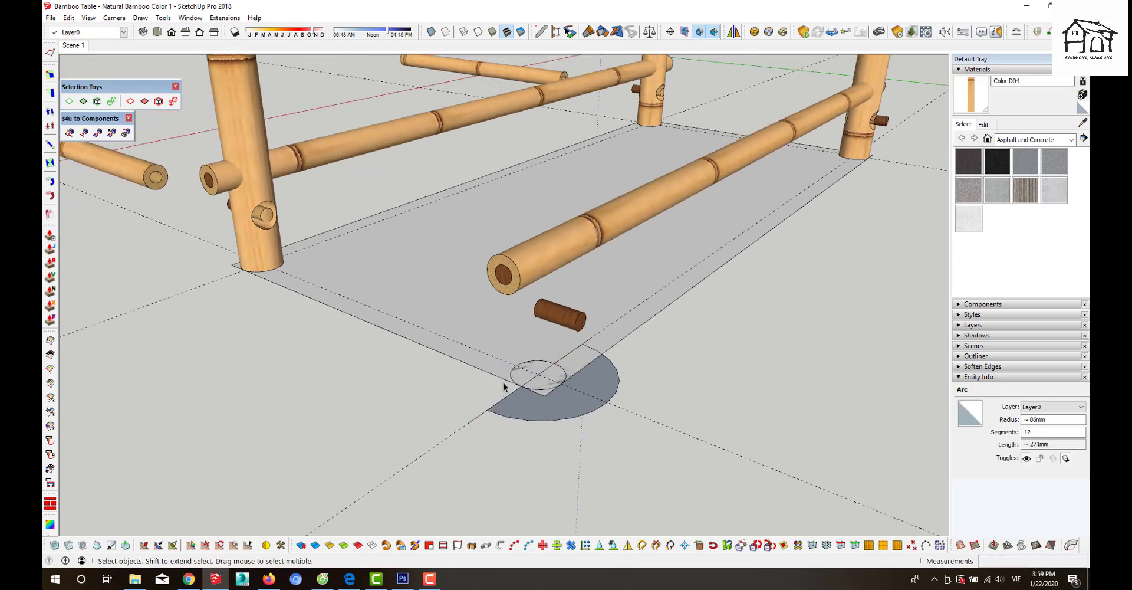
pyautogui.press('Delete')
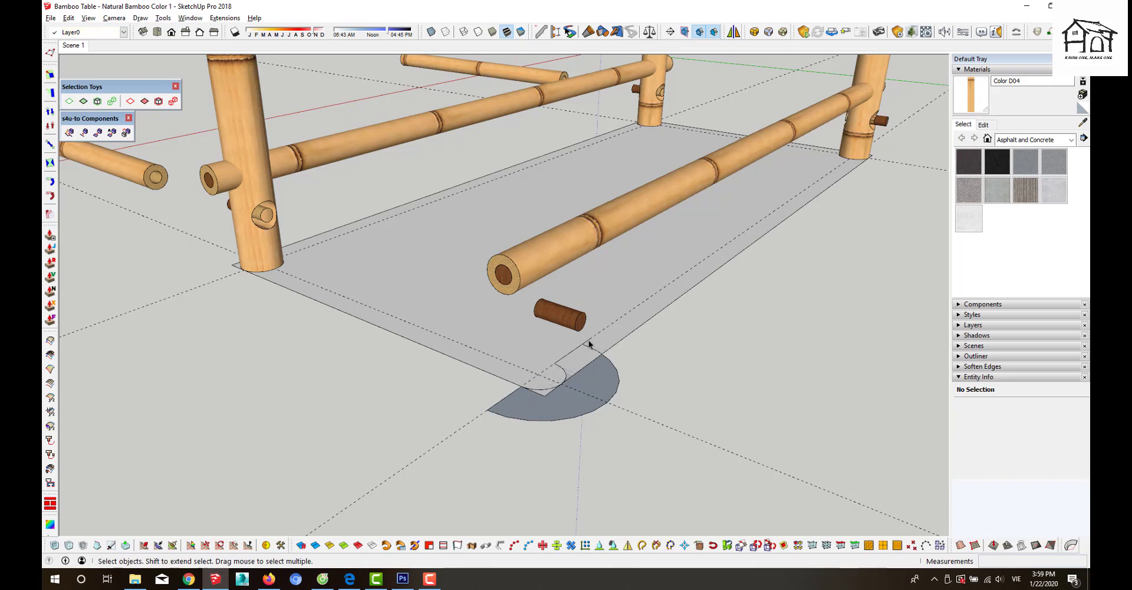
# - Group the half-disc face with its edges and open the group for editing
pyautogui.doubleClick(601, 383)
pyautogui.press('g')
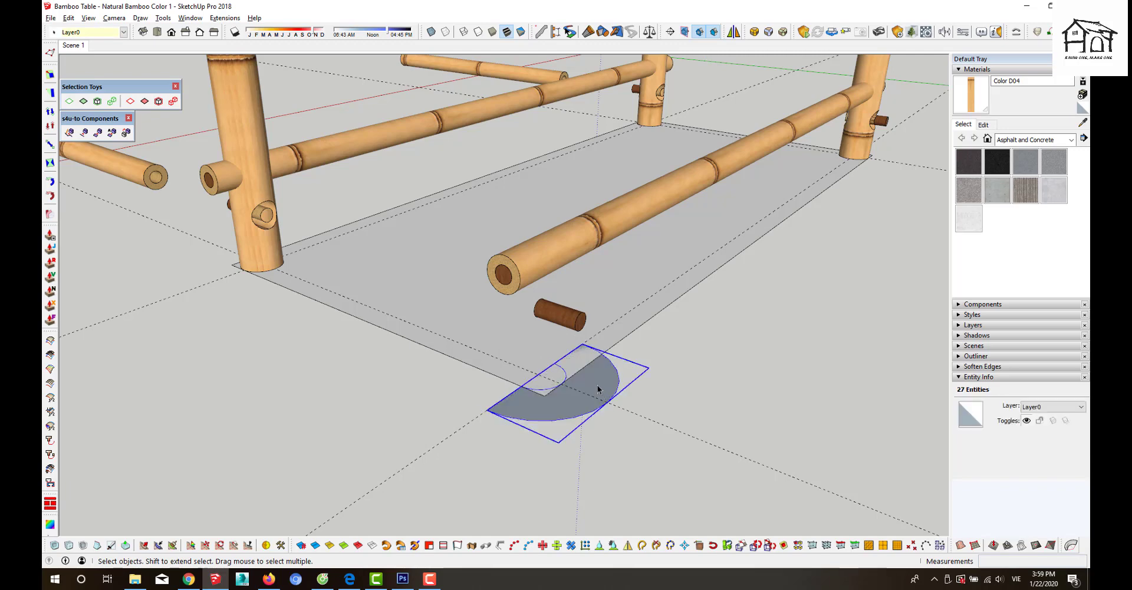
pyautogui.doubleClick(592, 392)
# - Extrude the half-disc up to full pillar height and exit the group
pyautogui.press('p')
pyautogui.click(592, 391)
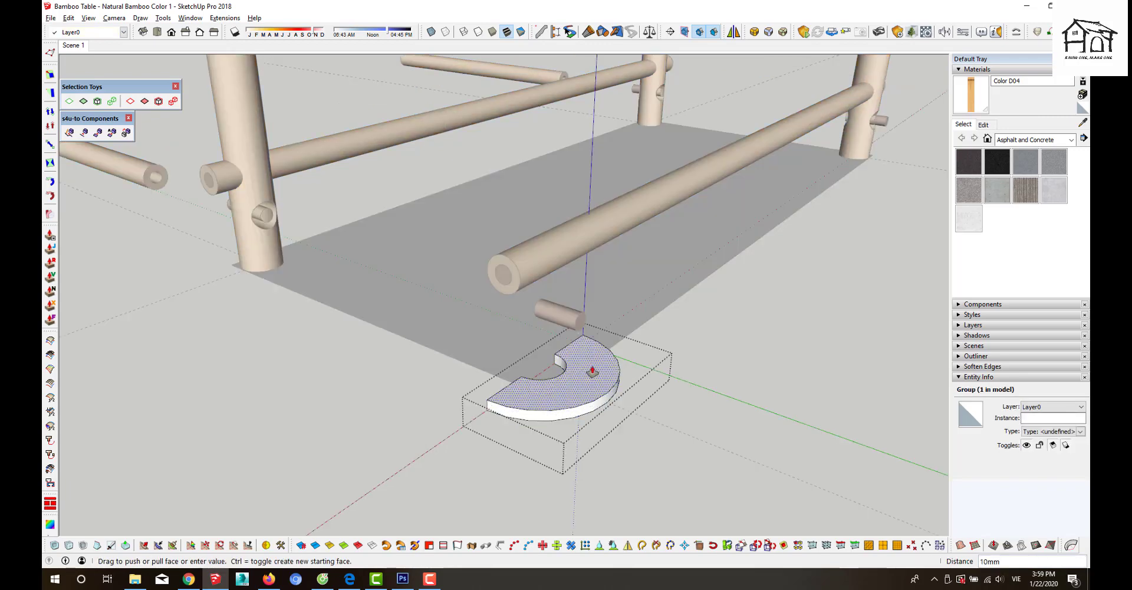
pyautogui.scroll(-2, 590, 371)
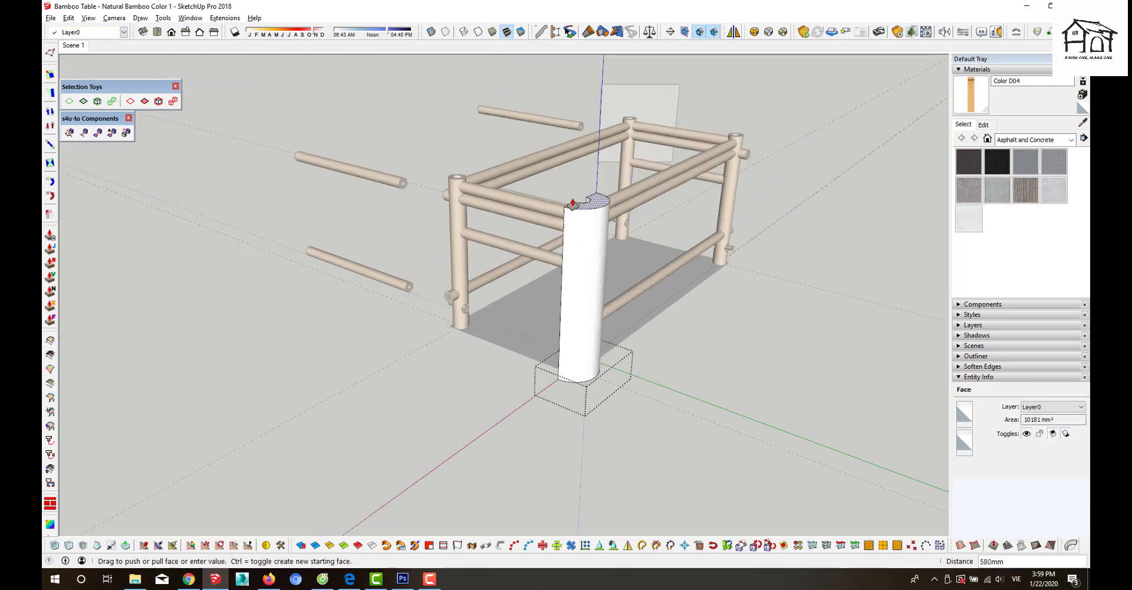
pyautogui.click(573, 202)
pyautogui.press('space')
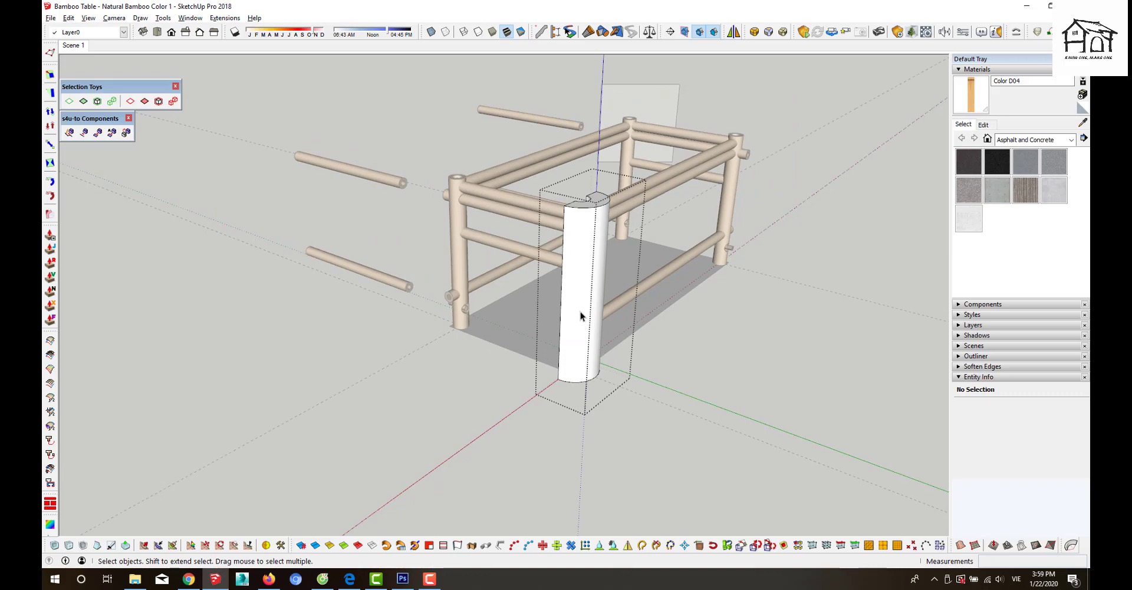
pyautogui.press('Escape')
# - Mirror the white pillar to the left front leg, keeping the original
pyautogui.click(569, 331)
pyautogui.moveTo(568, 332); pyautogui.dragTo(571, 372, button='middle')
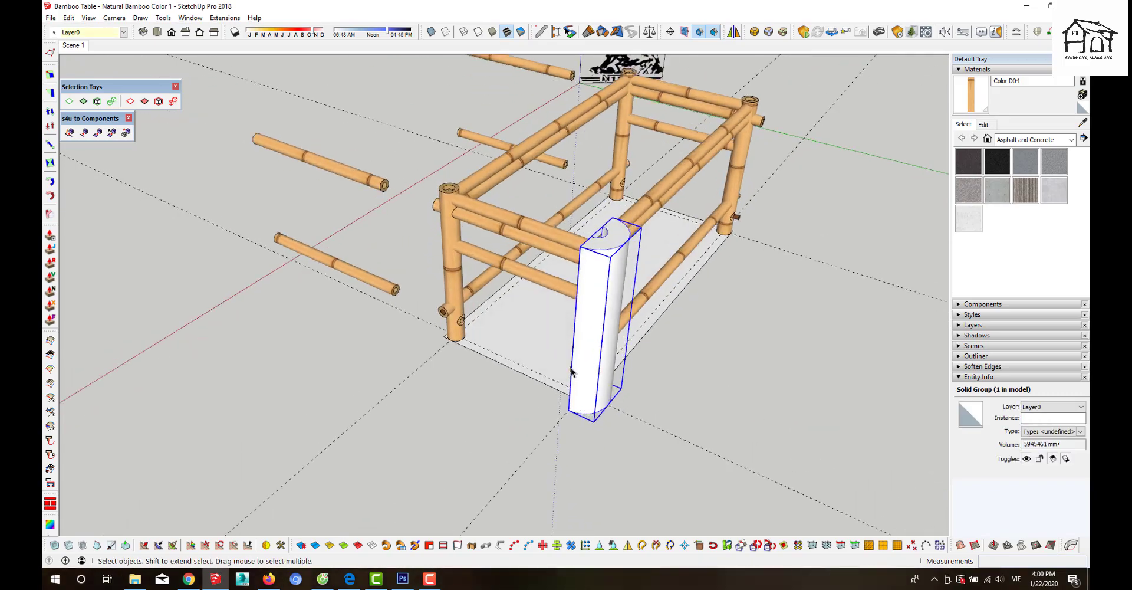
pyautogui.scroll(2, 570, 372)
pyautogui.scroll(2, 557, 359)
pyautogui.scroll(-4, 556, 354)
pyautogui.scroll(2, 548, 345)
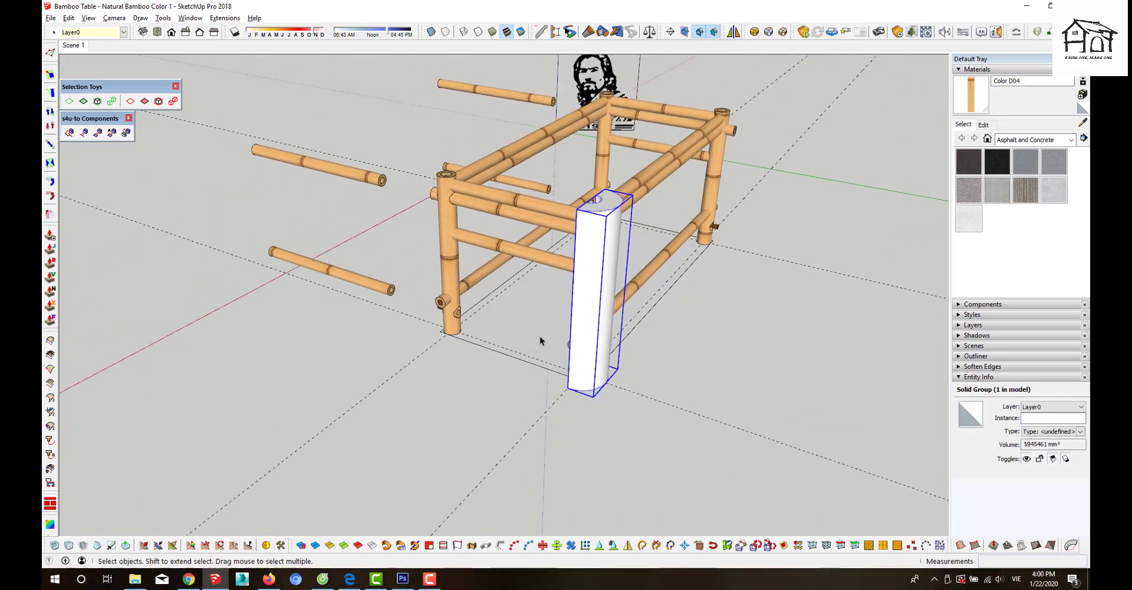
pyautogui.hotkey('shift', 'm')
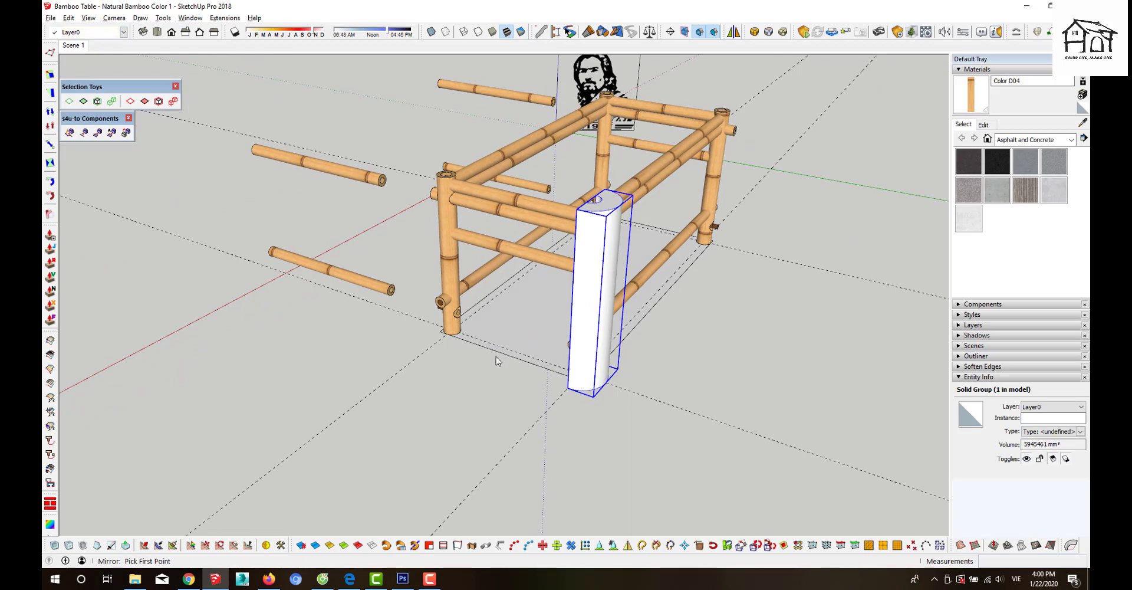
pyautogui.click(513, 352)
pyautogui.click(513, 335)
pyautogui.press('Return')
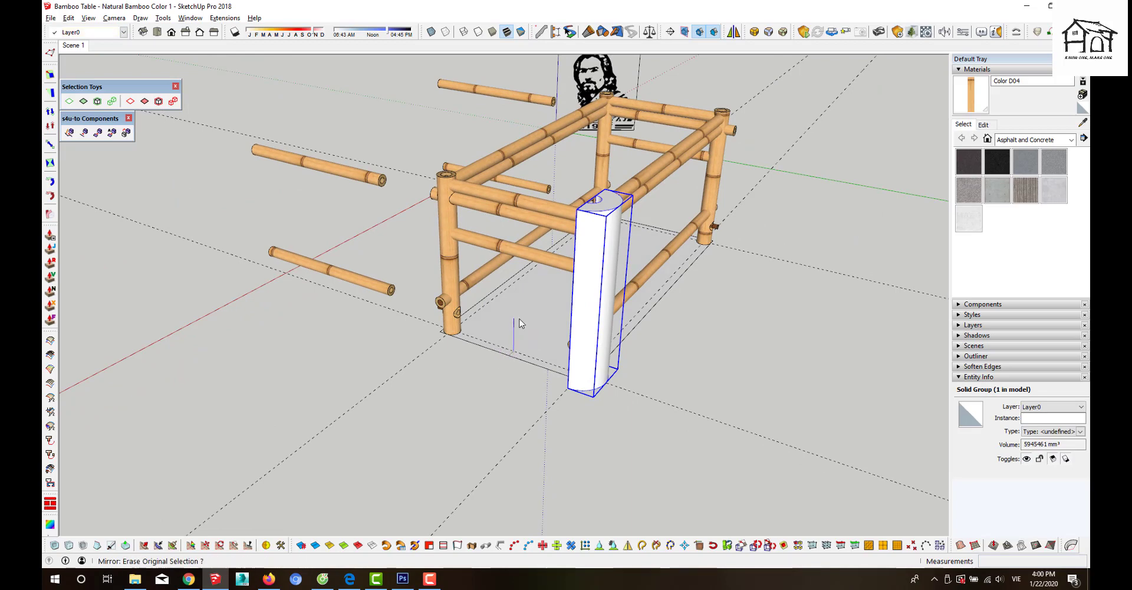
pyautogui.click(608, 311)
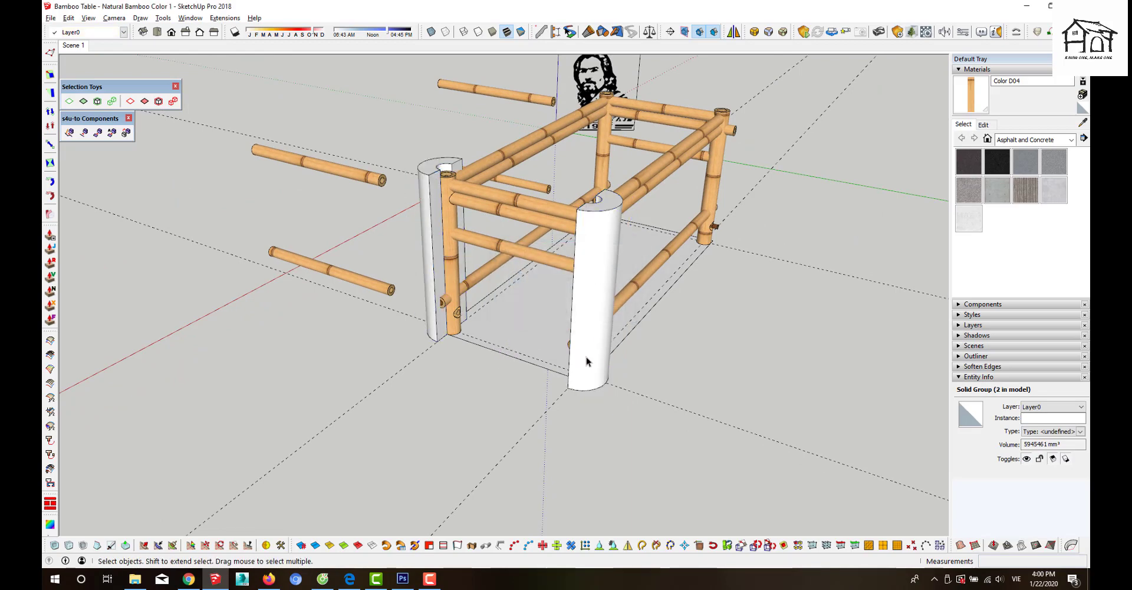
# - Mirror both front pillars to the back legs, keeping the originals
pyautogui.keyDown('shift'); pyautogui.click(599, 356); pyautogui.keyUp('shift')
pyautogui.moveTo(548, 357); pyautogui.dragTo(589, 330, button='middle')
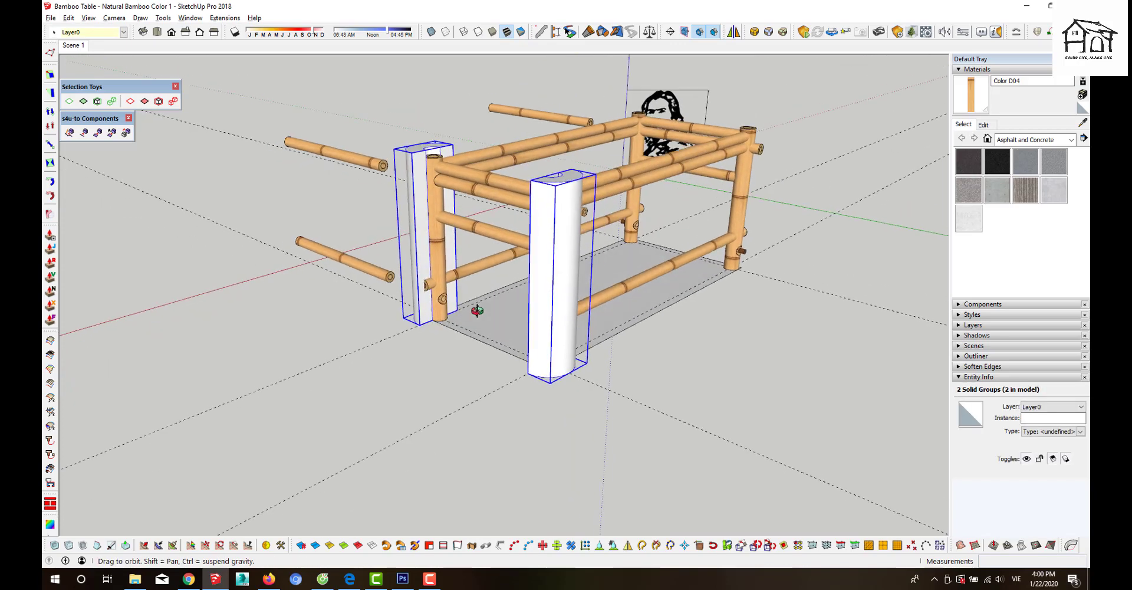
pyautogui.hotkey('shift', 'm')
pyautogui.click(660, 312)
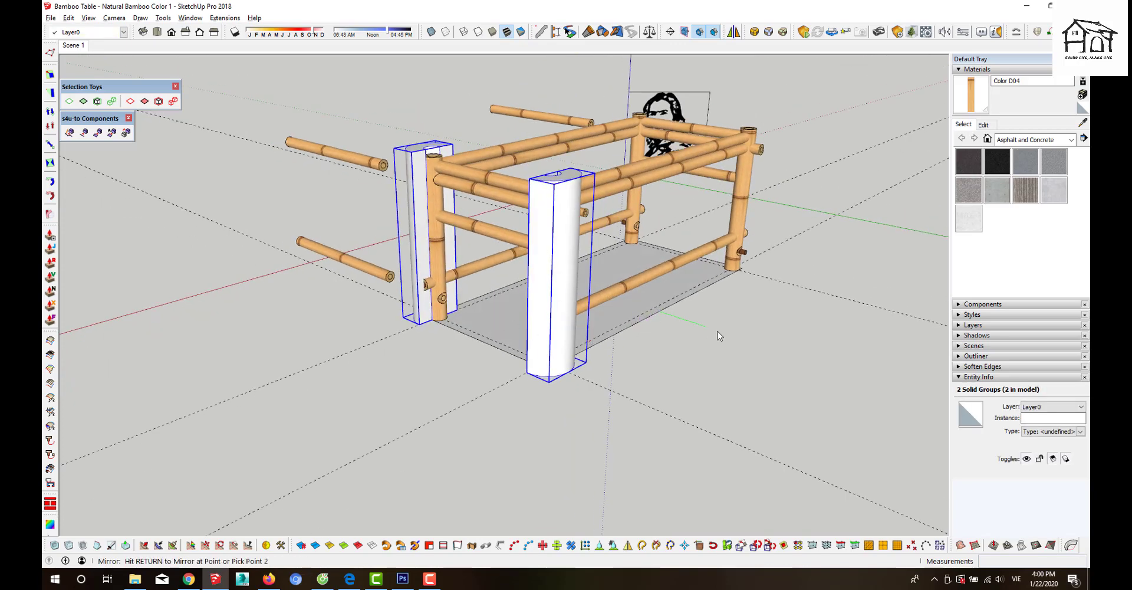
pyautogui.click(732, 336)
pyautogui.click(731, 308)
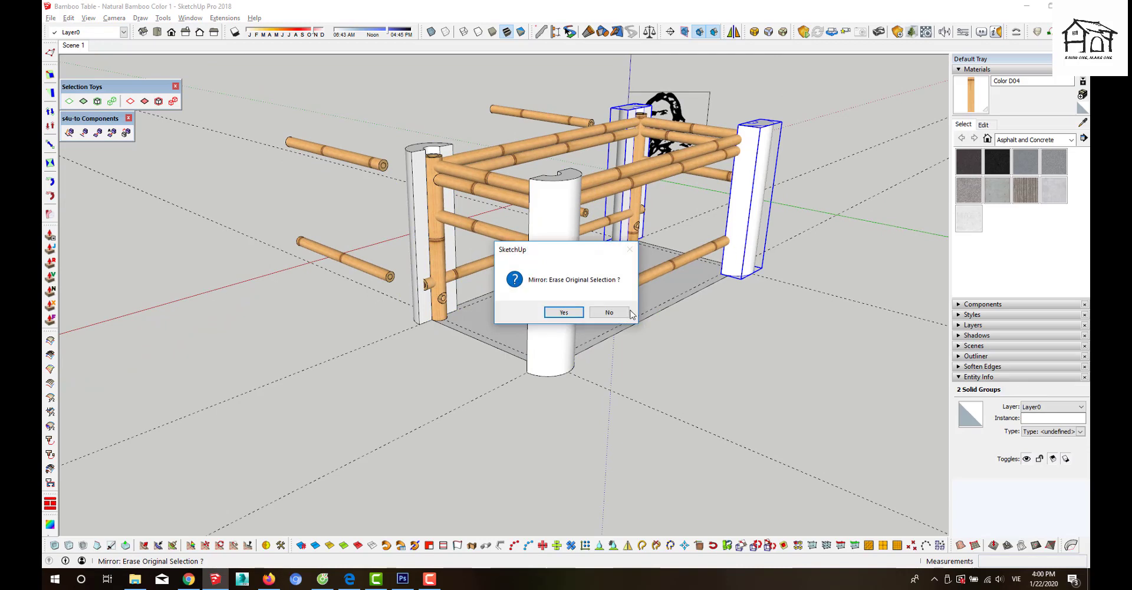
pyautogui.click(609, 313)
# - Select all four corner pillars to check them, then clear the selection and orbit around
pyautogui.moveTo(671, 354); pyautogui.dragTo(727, 289, button='middle')
pyautogui.click(743, 218)
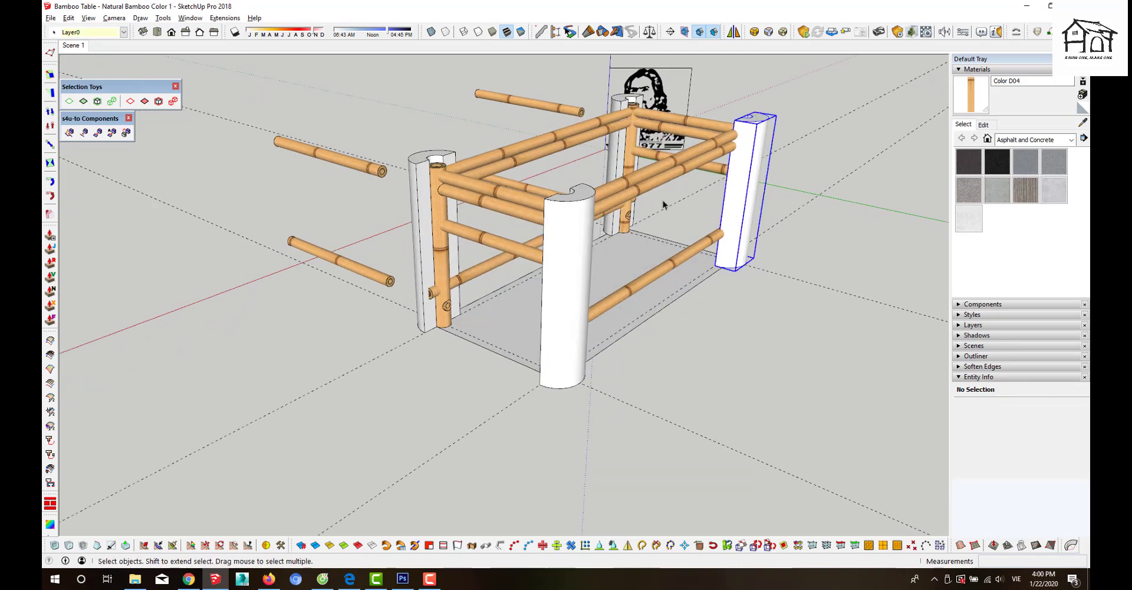
pyautogui.keyDown('ctrl'); pyautogui.click(612, 164); pyautogui.keyUp('ctrl')
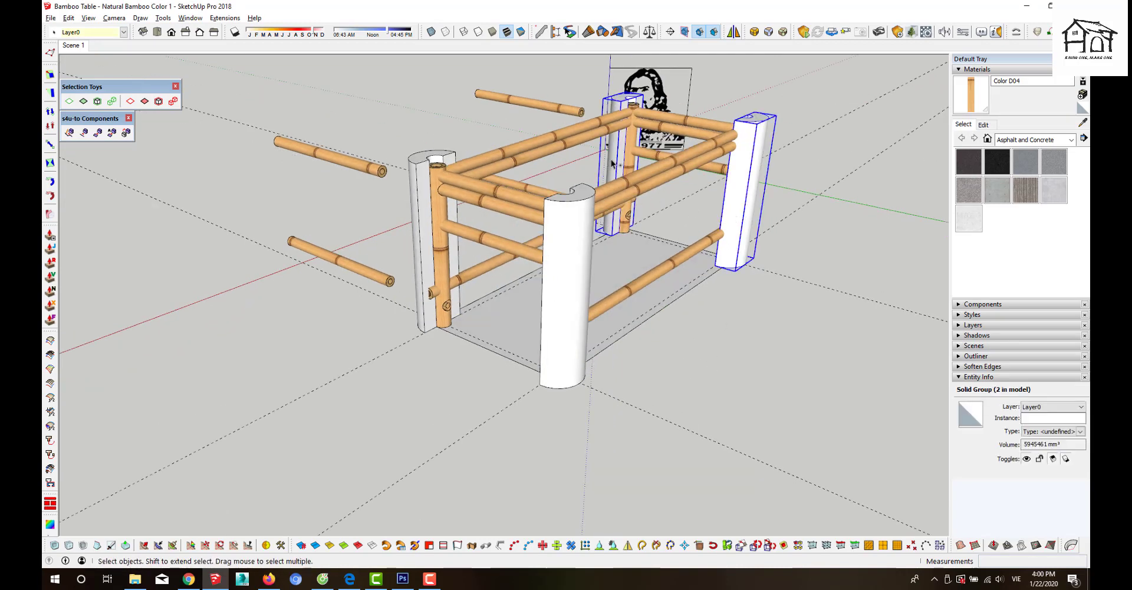
pyautogui.keyDown('ctrl'); pyautogui.click(424, 218); pyautogui.keyUp('ctrl')
pyautogui.keyDown('ctrl'); pyautogui.click(559, 290); pyautogui.keyUp('ctrl')
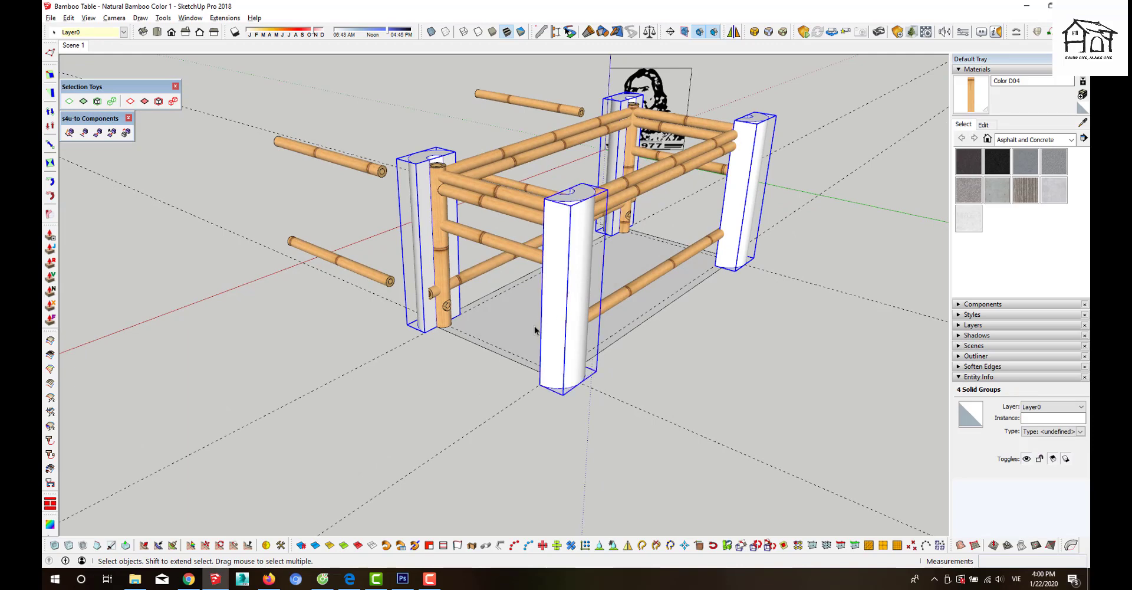
pyautogui.click(445, 356)
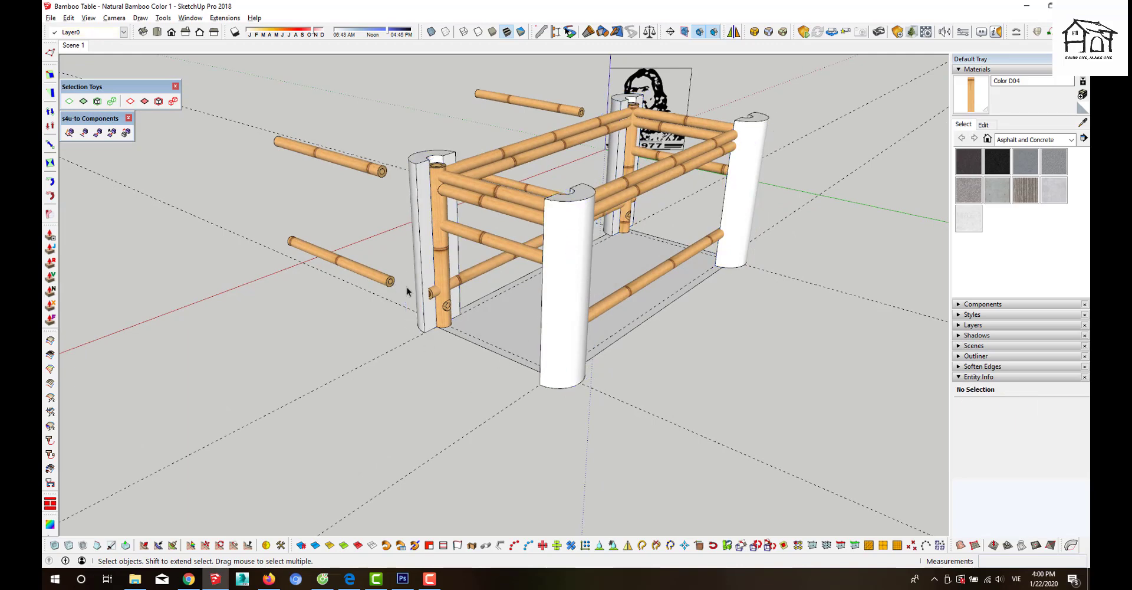
pyautogui.moveTo(405, 287)
pyautogui.mouseDown(button='middle')
pyautogui.moveTo(533, 316)
pyautogui.moveTo(462, 287)
pyautogui.mouseUp(button='middle')
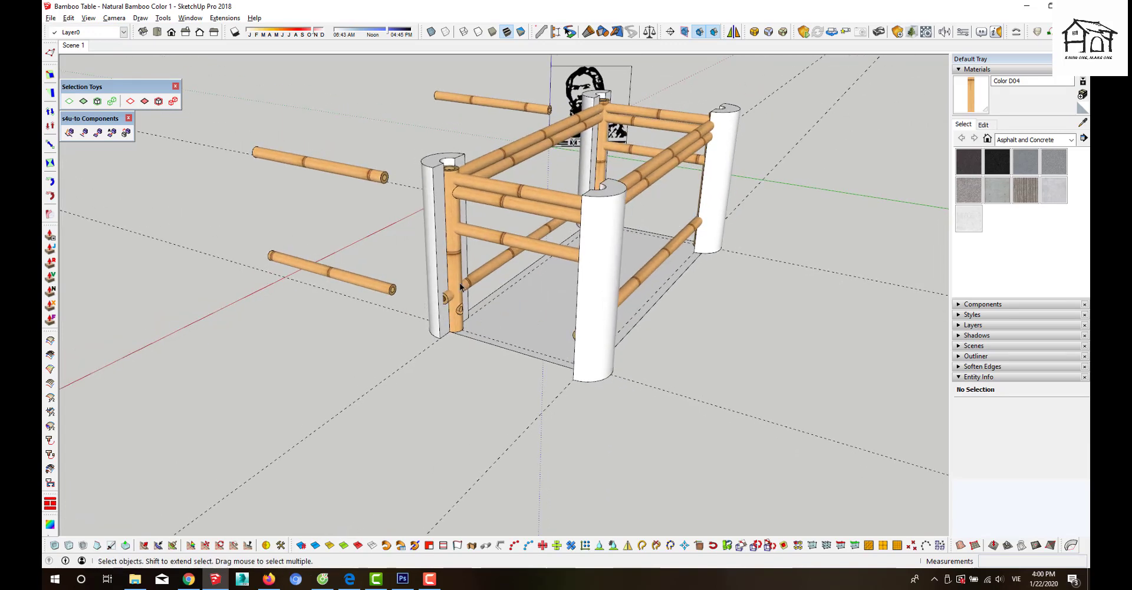
pyautogui.click(597, 239)
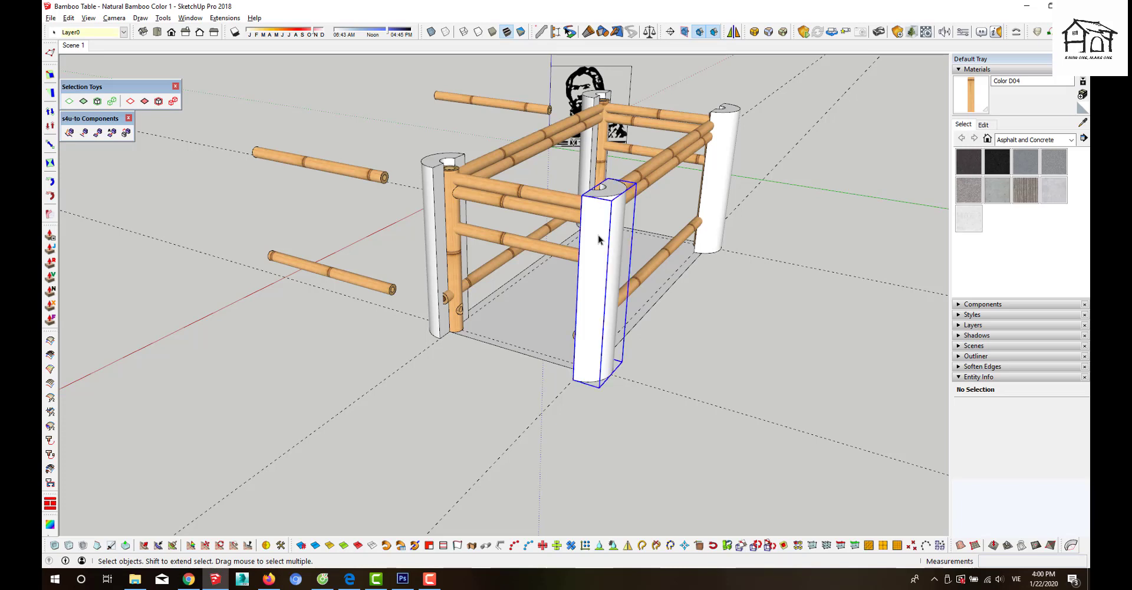
pyautogui.keyDown('ctrl'); pyautogui.click(562, 219); pyautogui.keyUp('ctrl')
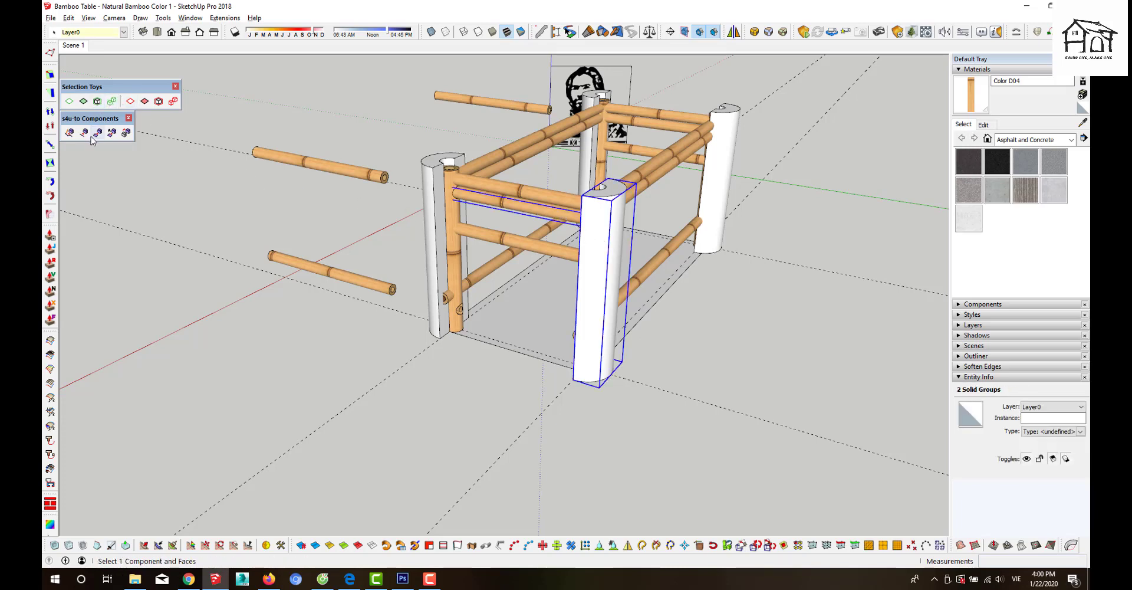
pyautogui.click(258, 125)
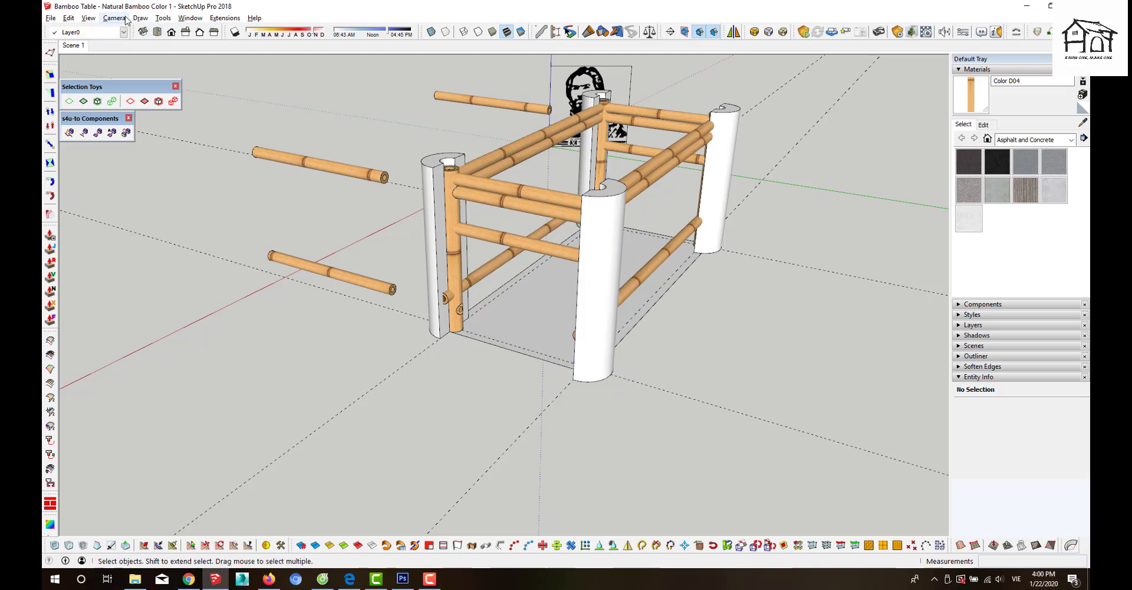
# - Tick Solid Tools in the View > Toolbars list and close the dialog
pyautogui.click(164, 18)
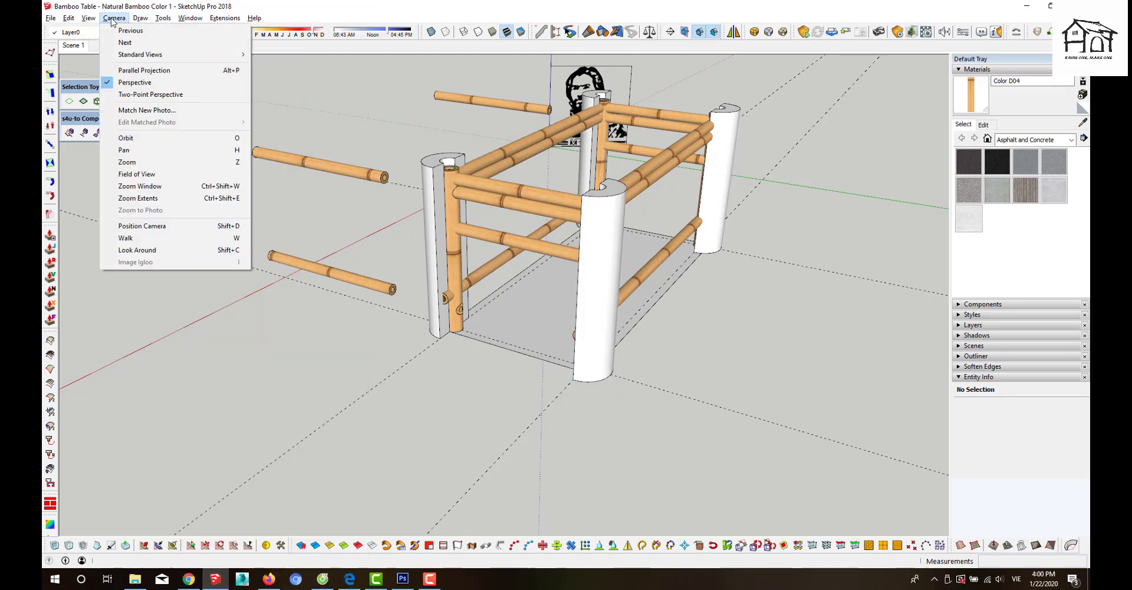
pyautogui.click(333, 335)
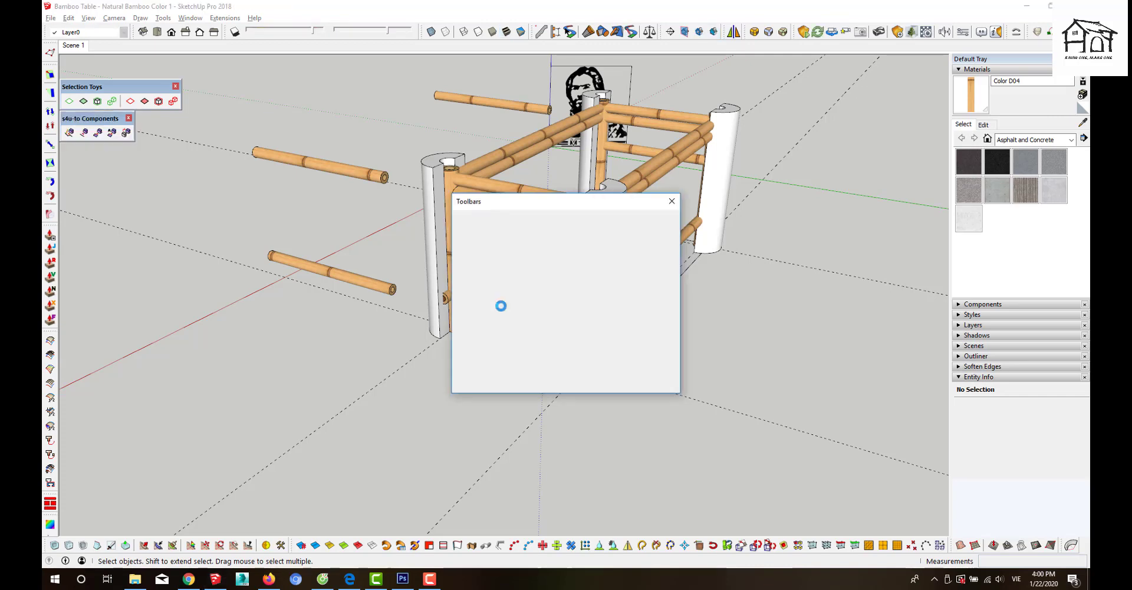
pyautogui.scroll(-6, 502, 309)
pyautogui.scroll(-6, 499, 312)
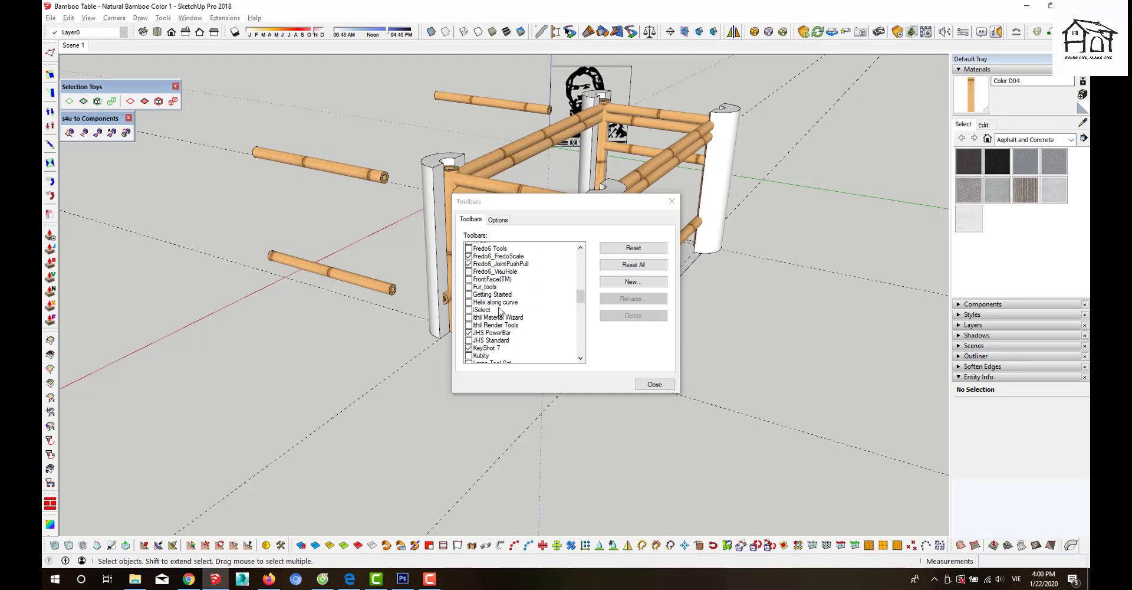
pyautogui.scroll(-5, 497, 314)
pyautogui.scroll(-6, 494, 317)
pyautogui.scroll(-5, 492, 319)
pyautogui.scroll(-5, 493, 319)
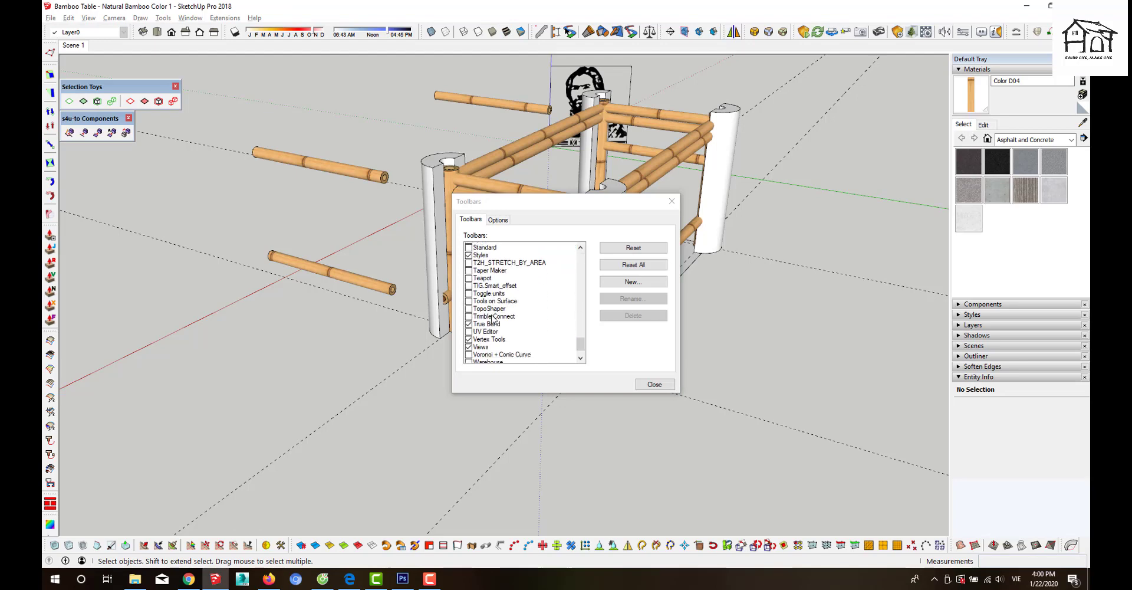
pyautogui.scroll(-5, 493, 319)
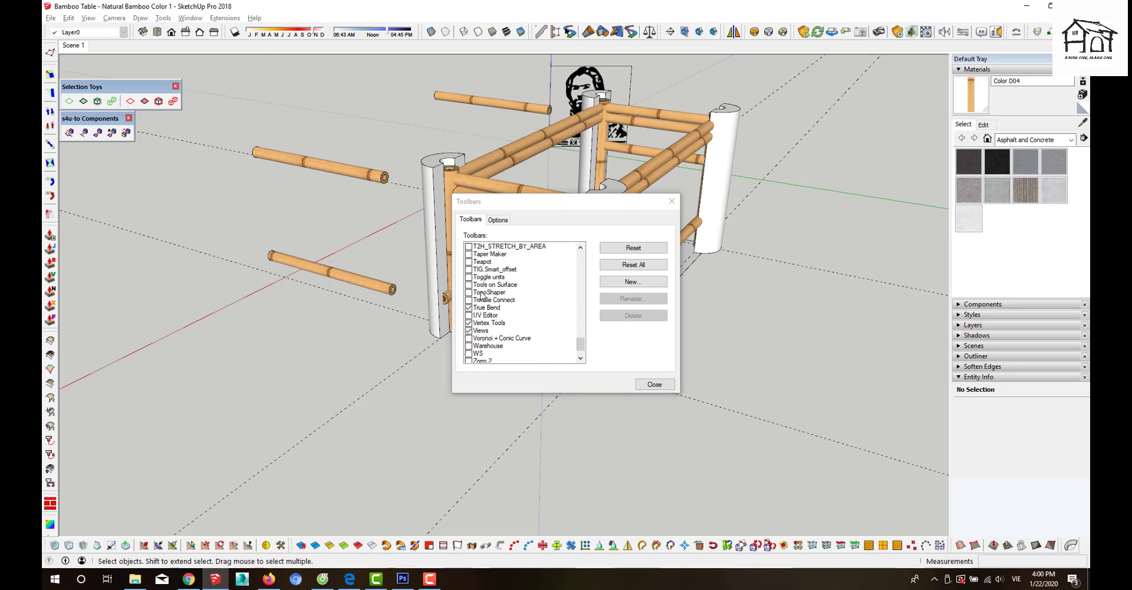
pyautogui.scroll(1, 482, 296)
pyautogui.scroll(1, 482, 296)
pyautogui.scroll(1, 482, 296)
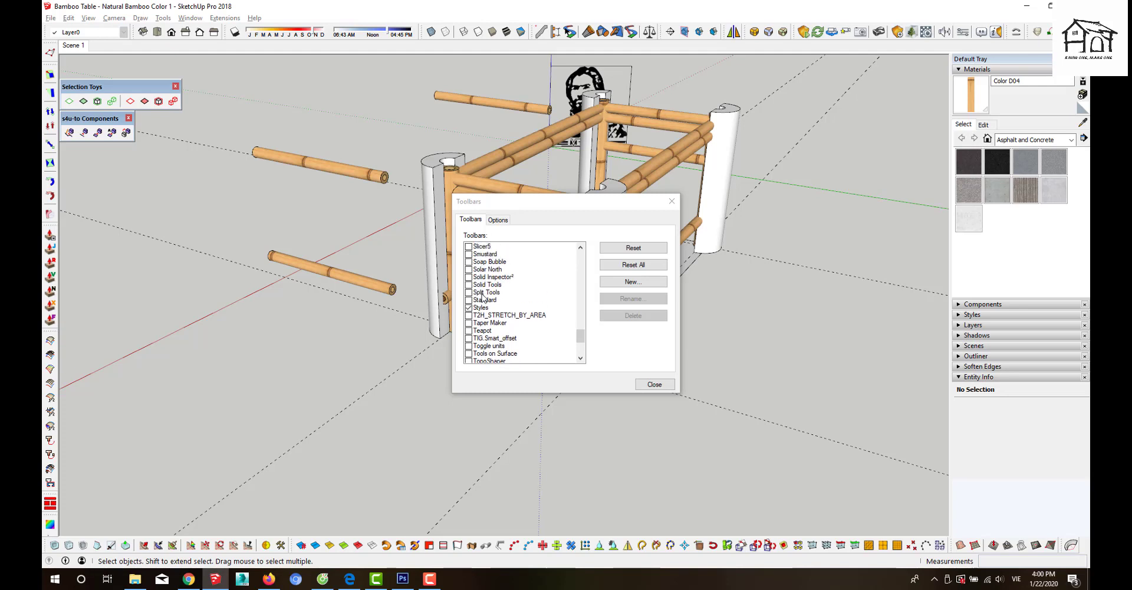
pyautogui.click(486, 285)
pyautogui.click(471, 286)
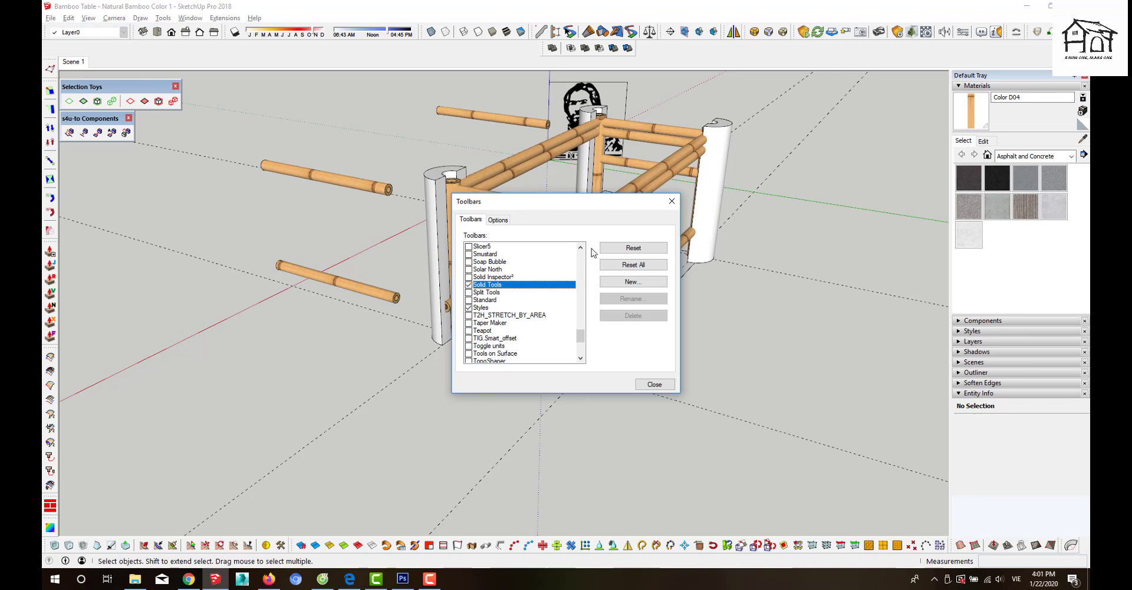
pyautogui.click(653, 384)
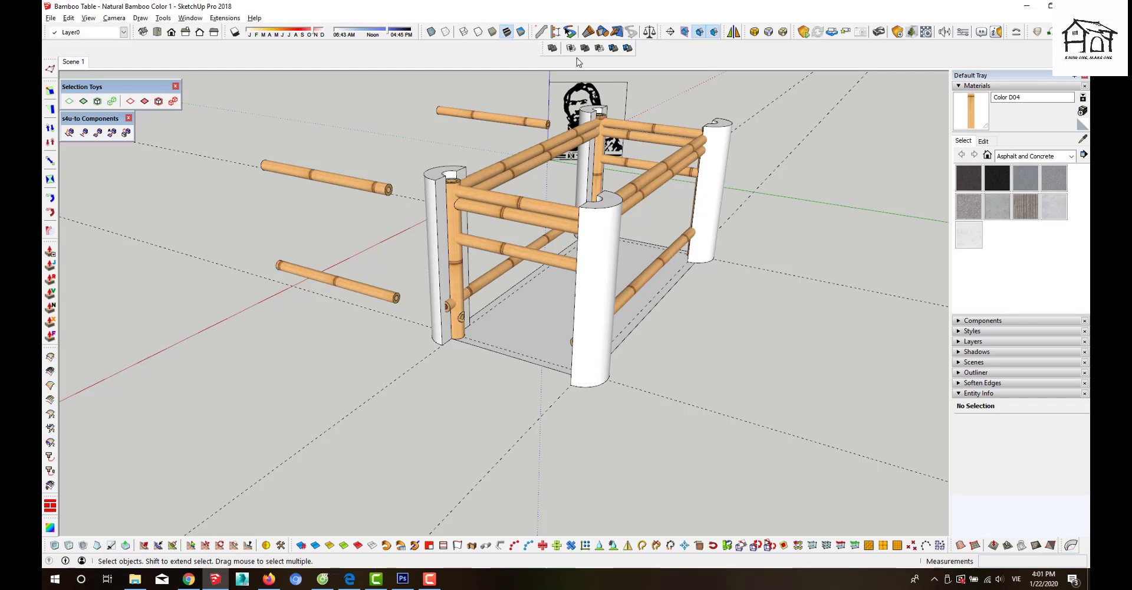
# - Float the Solid Tools toolbar and subtract the front white corner solid from the front bamboo rail
pyautogui.moveTo(549, 48); pyautogui.dragTo(106, 167)
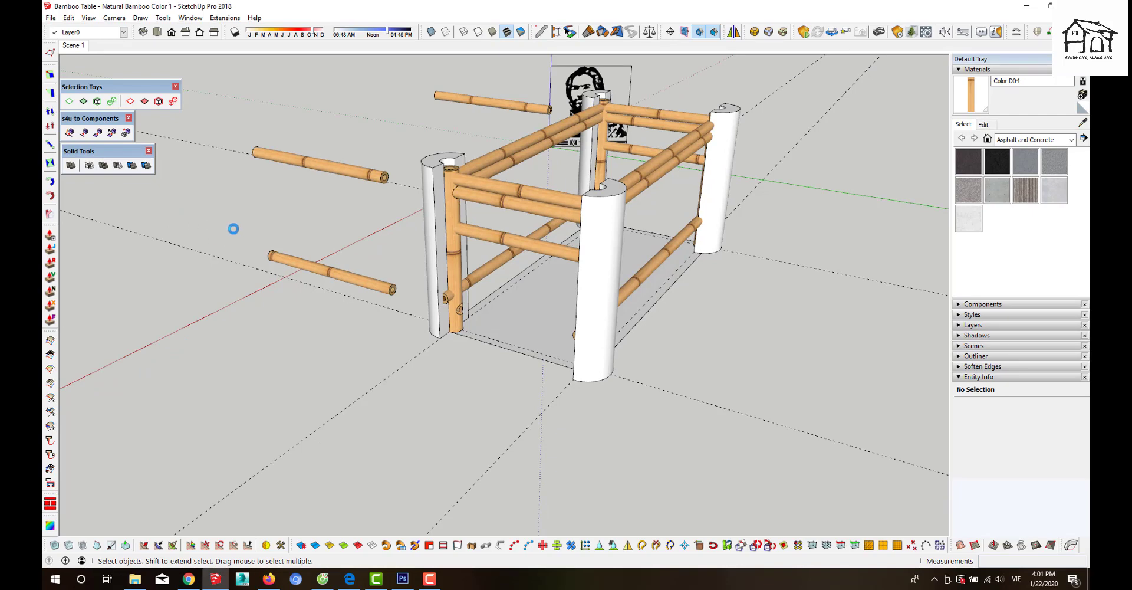
pyautogui.click(586, 274)
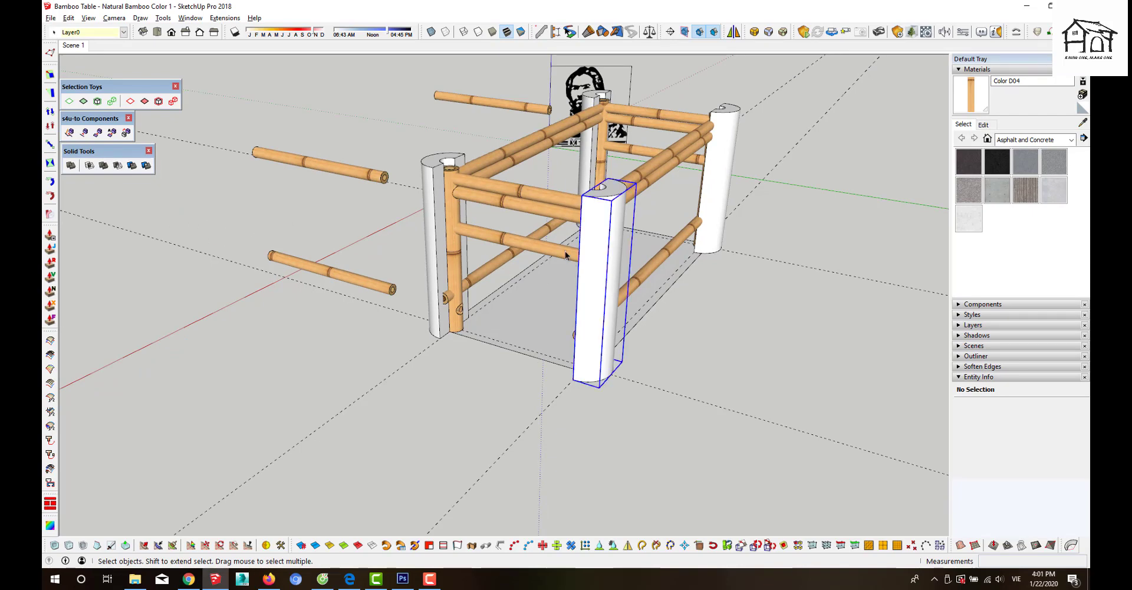
pyautogui.keyDown('shift'); pyautogui.click(533, 212); pyautogui.keyUp('shift')
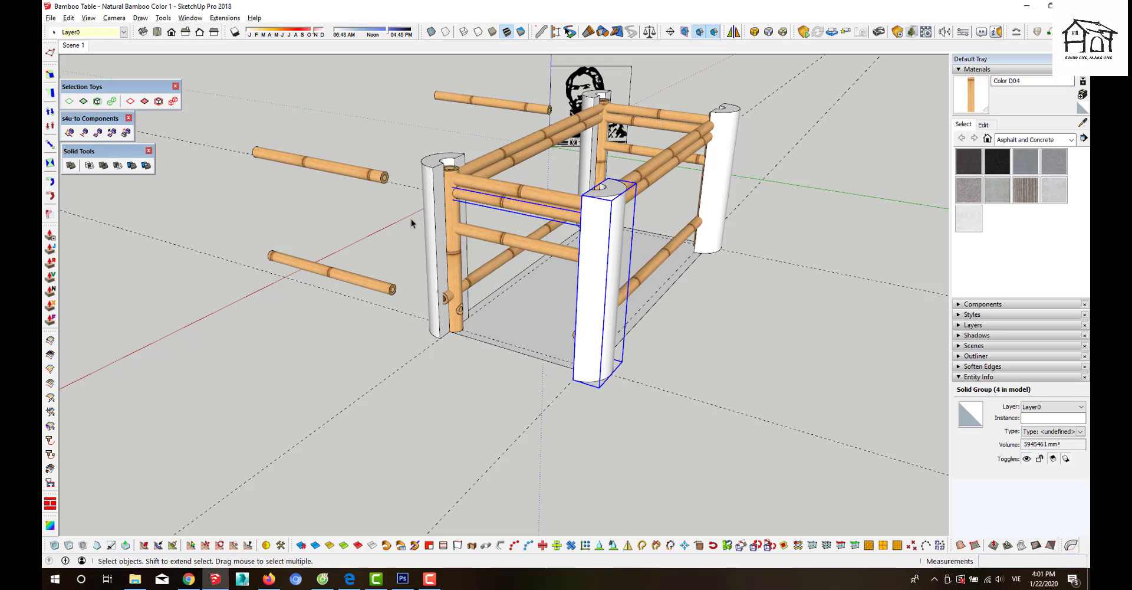
pyautogui.click(118, 166)
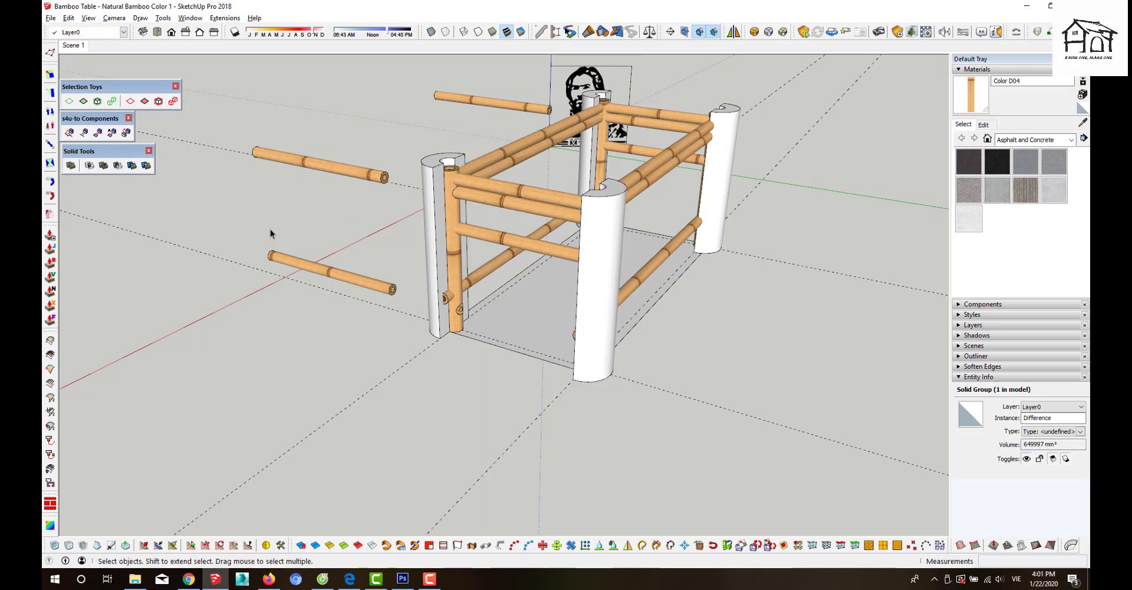
pyautogui.moveTo(270, 229)
pyautogui.mouseDown(button='middle')
pyautogui.moveTo(492, 298)
pyautogui.moveTo(577, 289)
pyautogui.mouseUp(button='middle')
pyautogui.click(576, 289)
# - Subtract the left white corner solid from the upper bamboo rail
pyautogui.scroll(3, 661, 253)
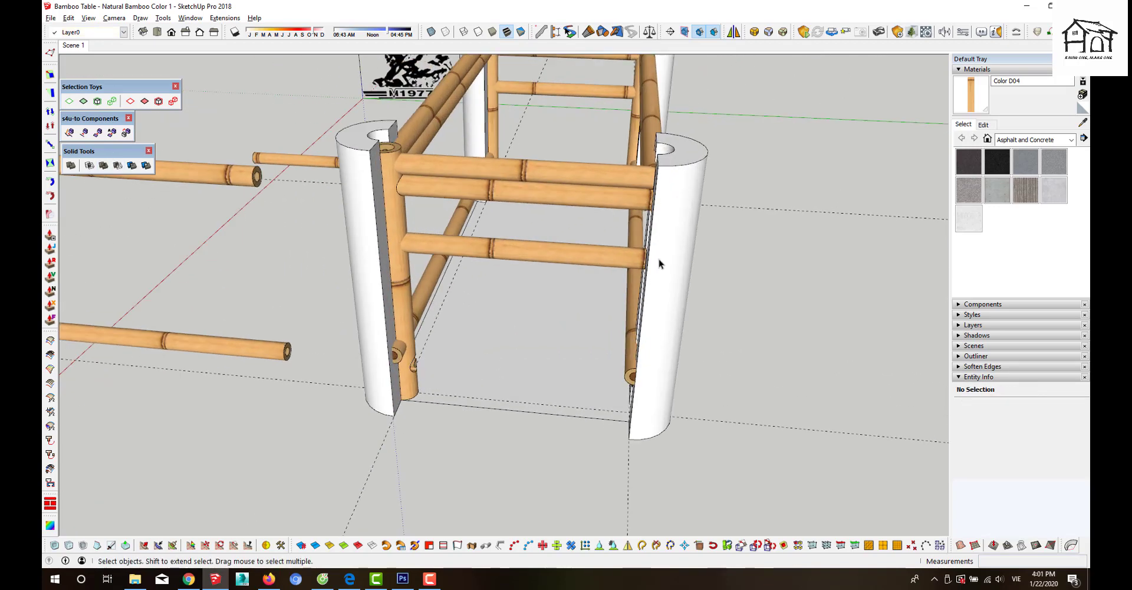
pyautogui.moveTo(659, 260)
pyautogui.mouseDown(button='middle')
pyautogui.moveTo(434, 273)
pyautogui.moveTo(517, 272)
pyautogui.mouseUp(button='middle')
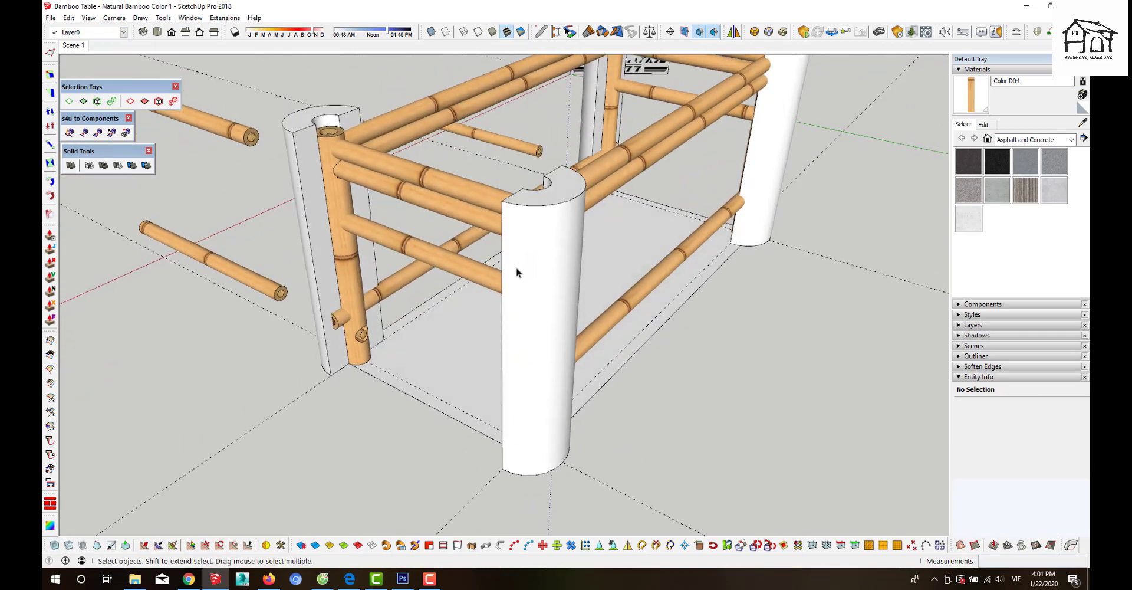
pyautogui.click(296, 198)
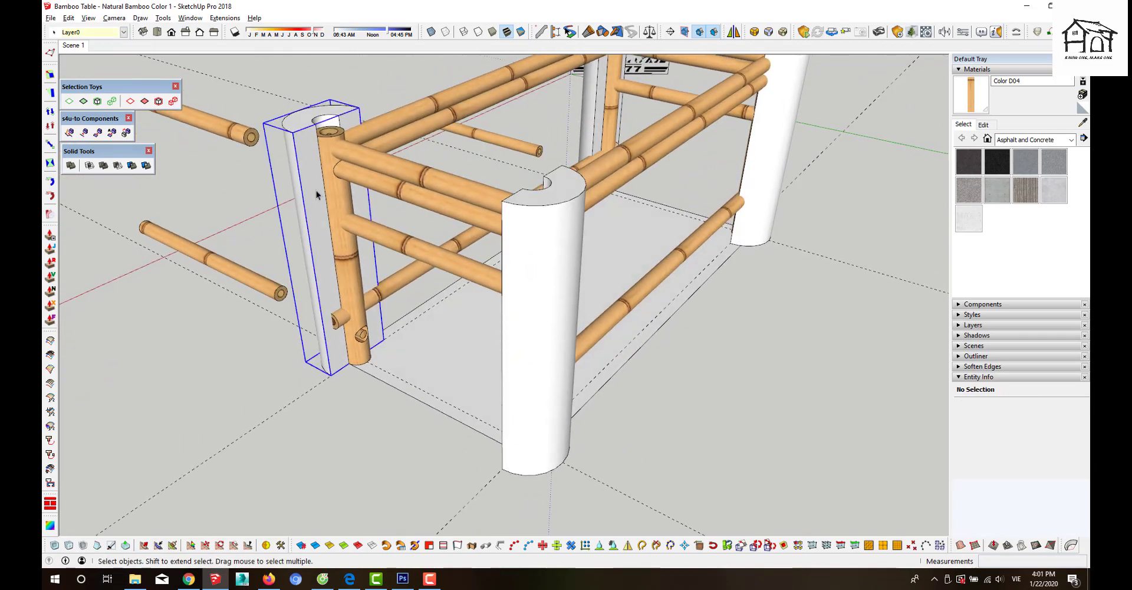
pyautogui.keyDown('shift'); pyautogui.click(370, 169); pyautogui.keyUp('shift')
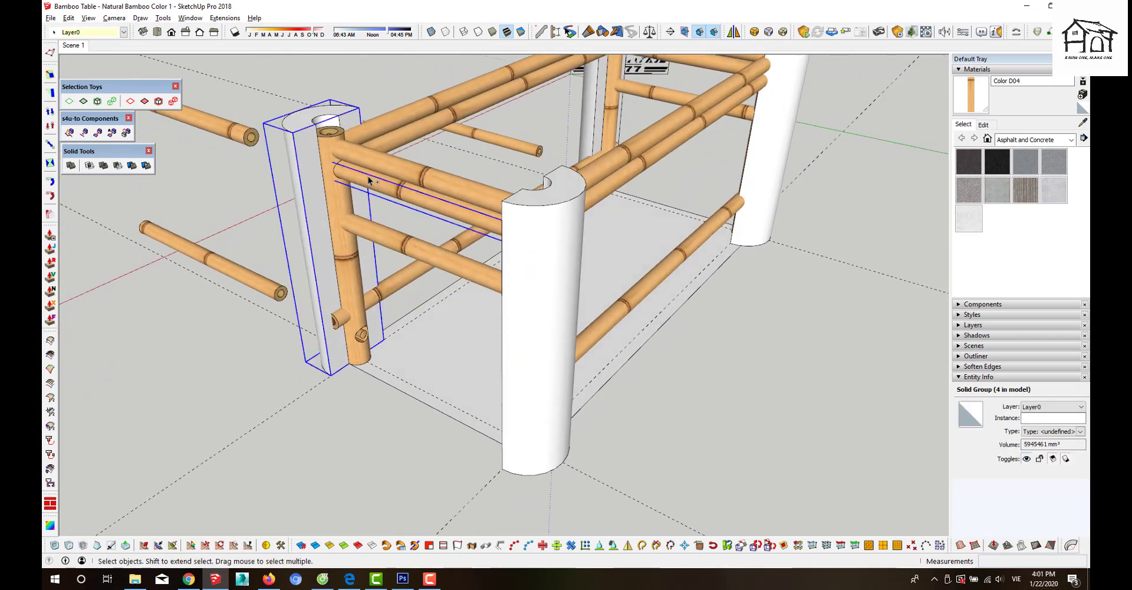
pyautogui.click(117, 165)
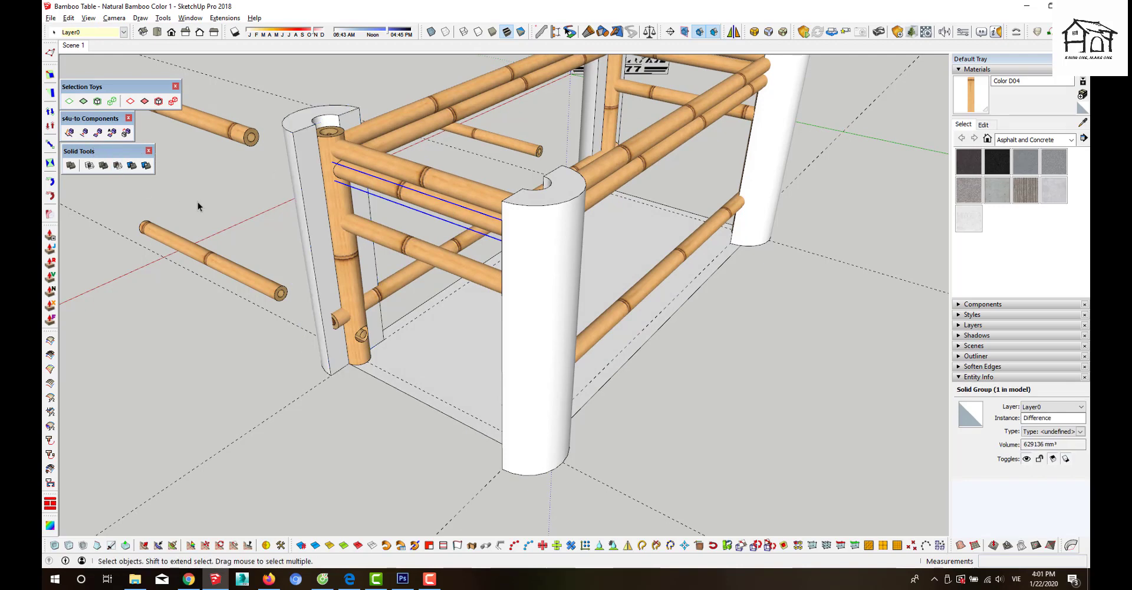
pyautogui.click(232, 200)
# - Delete the left white corner solid to inspect the leg, then orbit around the table
pyautogui.moveTo(377, 197); pyautogui.dragTo(450, 179, button='middle')
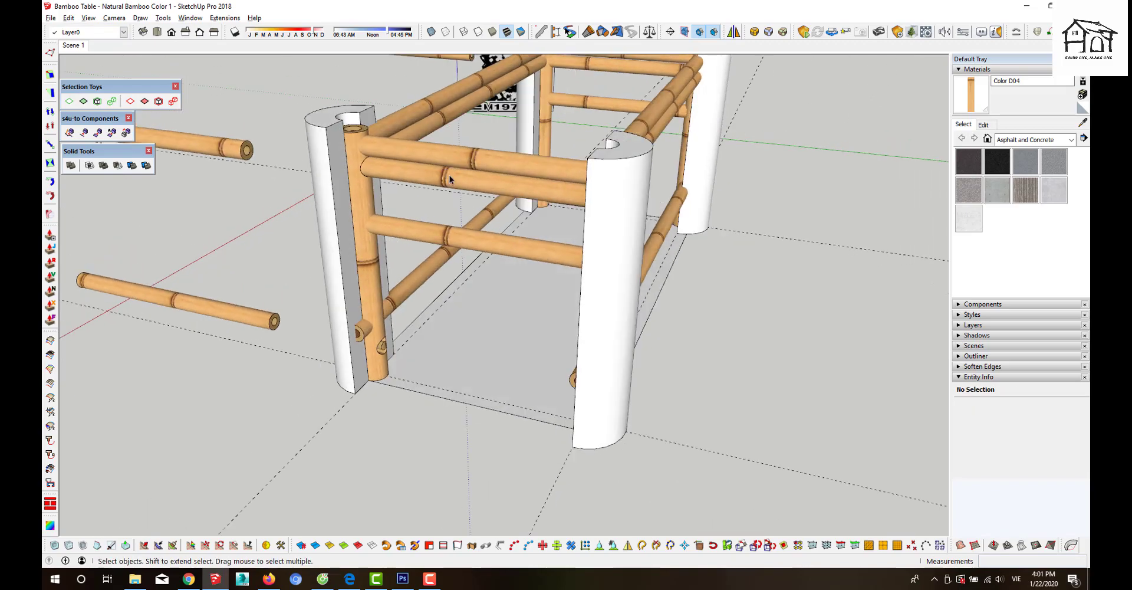
pyautogui.click(326, 179)
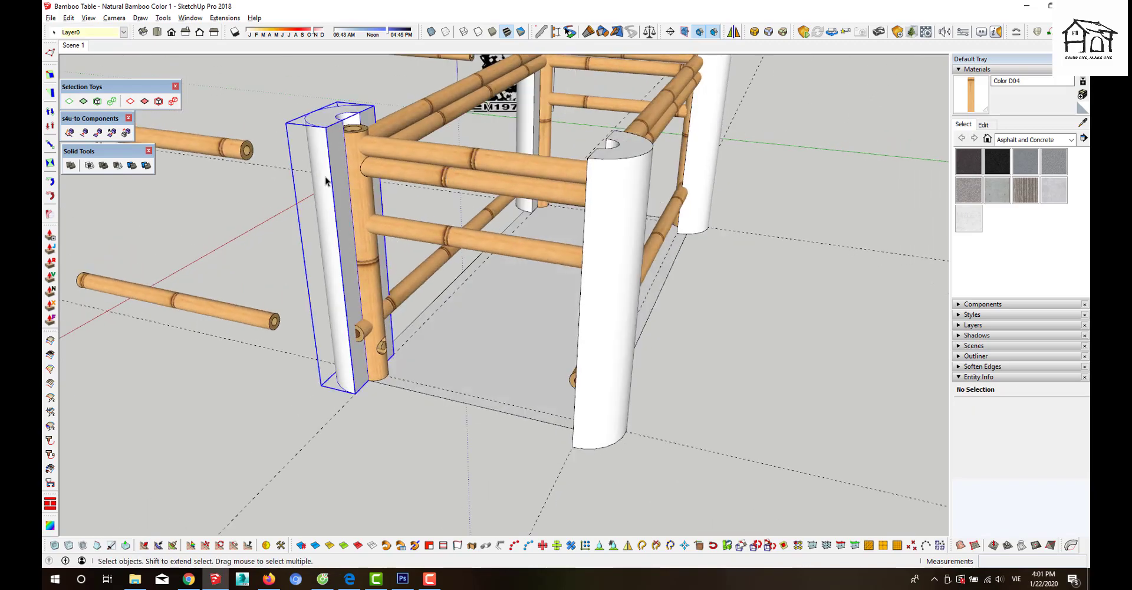
pyautogui.press('Delete')
pyautogui.moveTo(327, 178); pyautogui.dragTo(363, 197, button='middle')
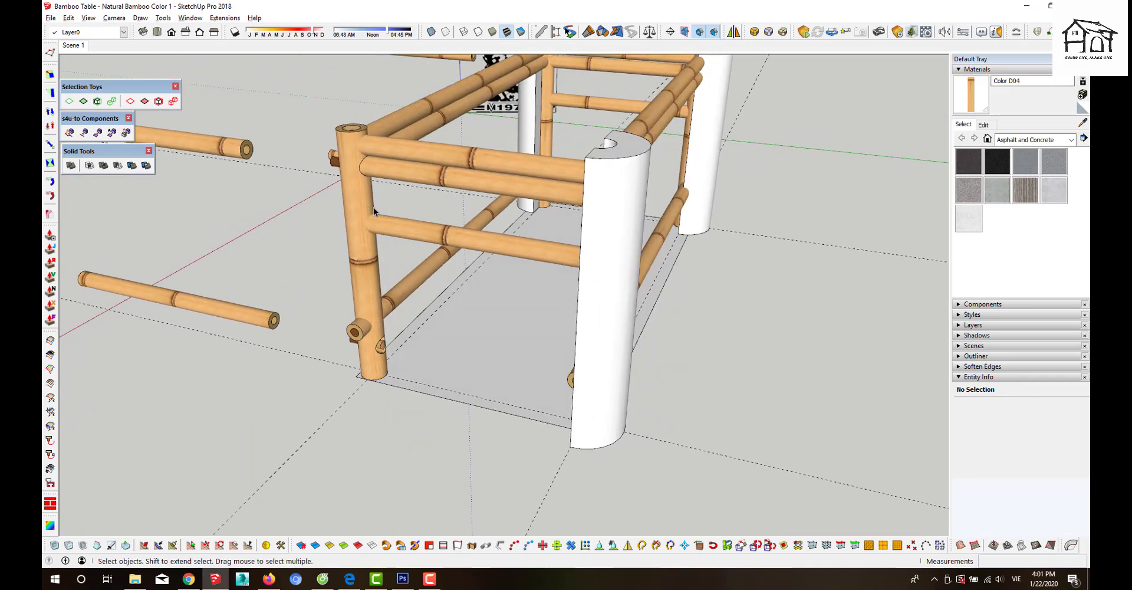
pyautogui.scroll(-2, 369, 224)
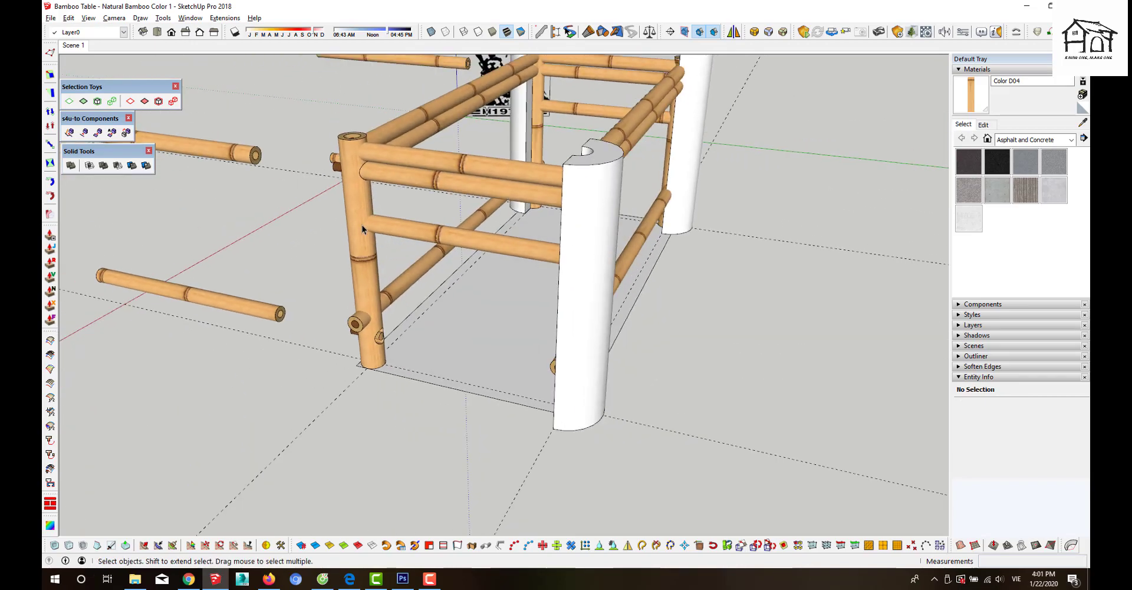
pyautogui.scroll(-2, 363, 227)
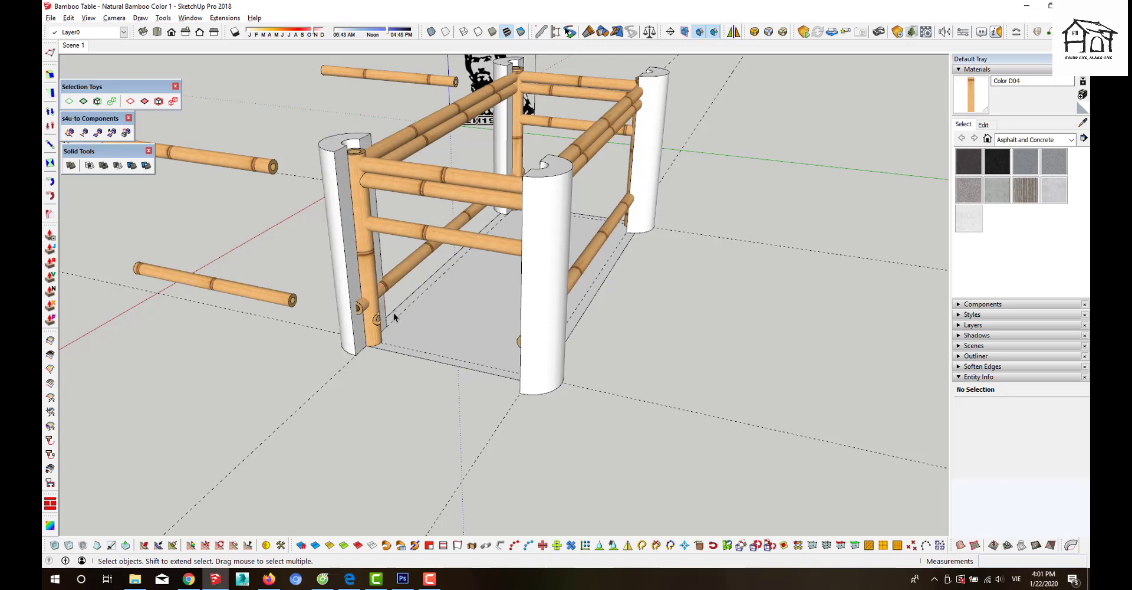
pyautogui.moveTo(394, 318)
pyautogui.mouseDown(button='middle')
pyautogui.moveTo(438, 335)
pyautogui.moveTo(395, 326)
pyautogui.mouseUp(button='middle')
# - Select the lower and middle loose bamboo pieces and start a move, then cancel it
pyautogui.click(307, 285)
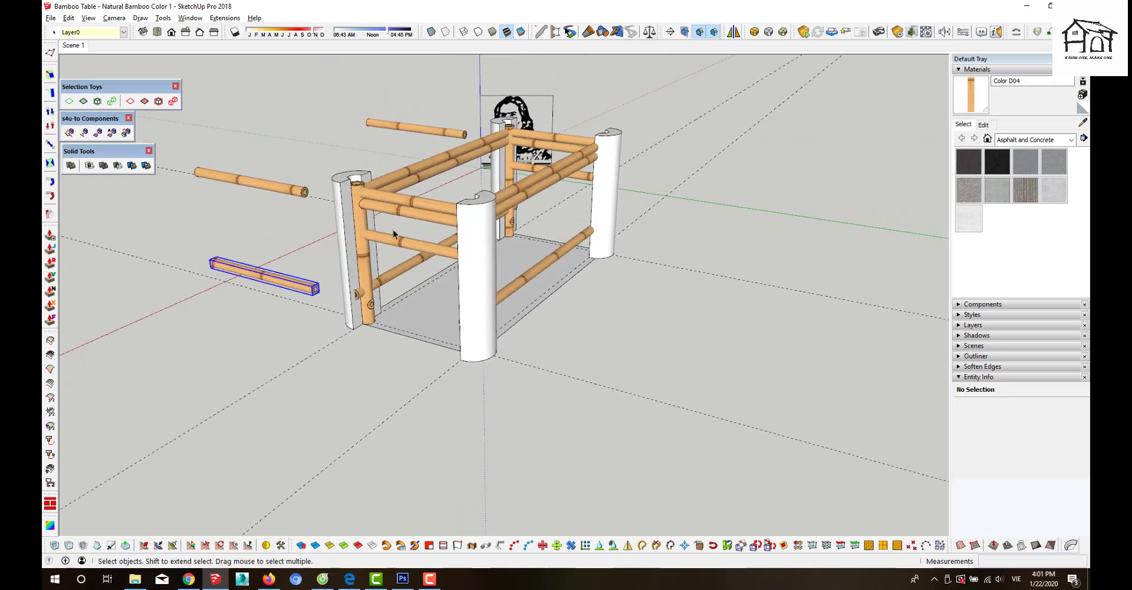
pyautogui.moveTo(392, 229); pyautogui.dragTo(444, 199, button='middle')
pyautogui.keyDown('shift'); pyautogui.click(448, 197); pyautogui.keyUp('shift')
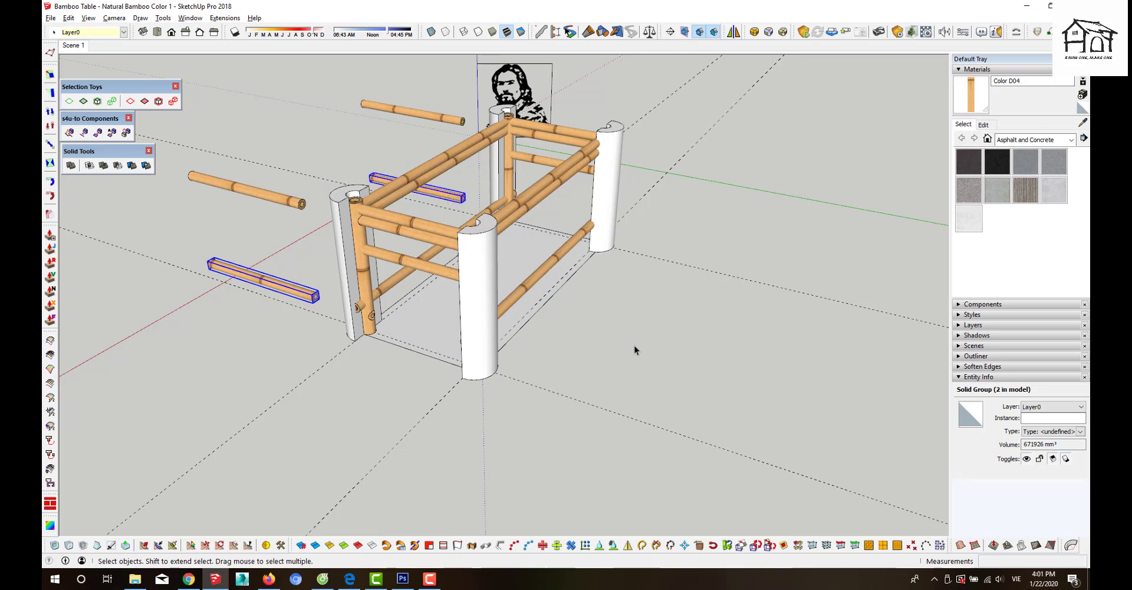
pyautogui.press('m')
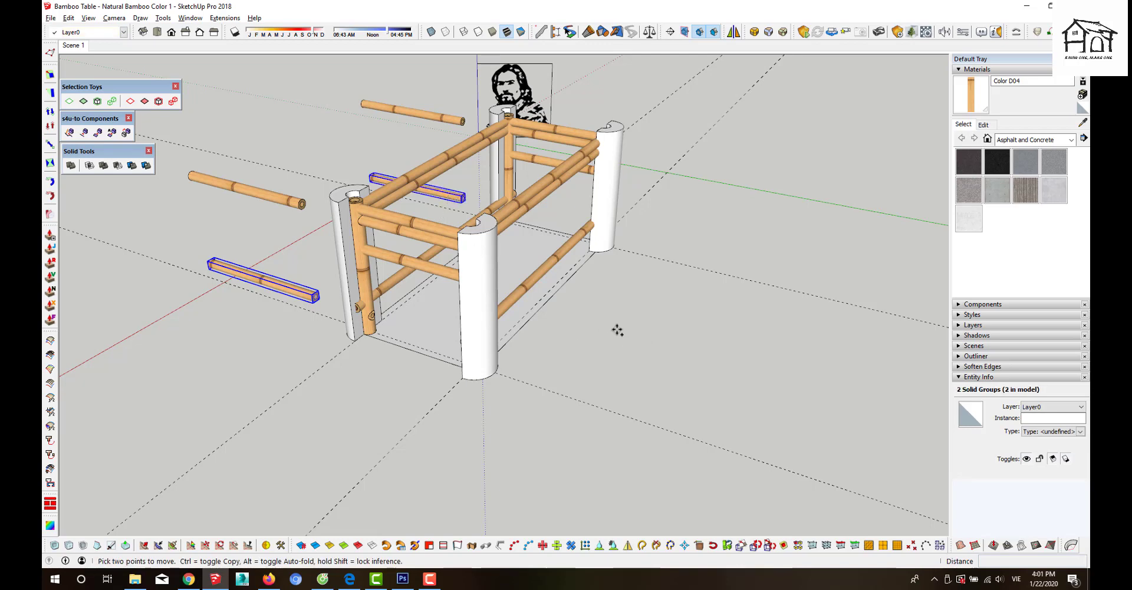
pyautogui.press('space')
pyautogui.click(612, 263)
# - Subtract the white corner post against the top bamboo rail, notching the left post where the rail crosses
pyautogui.click(614, 189)
pyautogui.scroll(3, 615, 190)
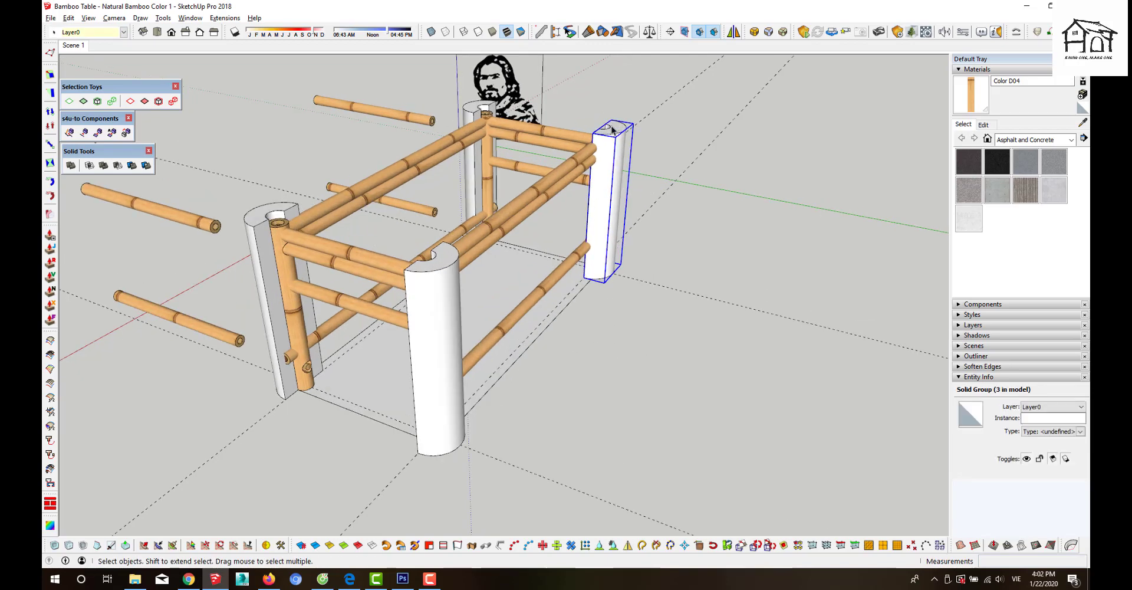
pyautogui.scroll(3, 613, 130)
pyautogui.click(526, 162)
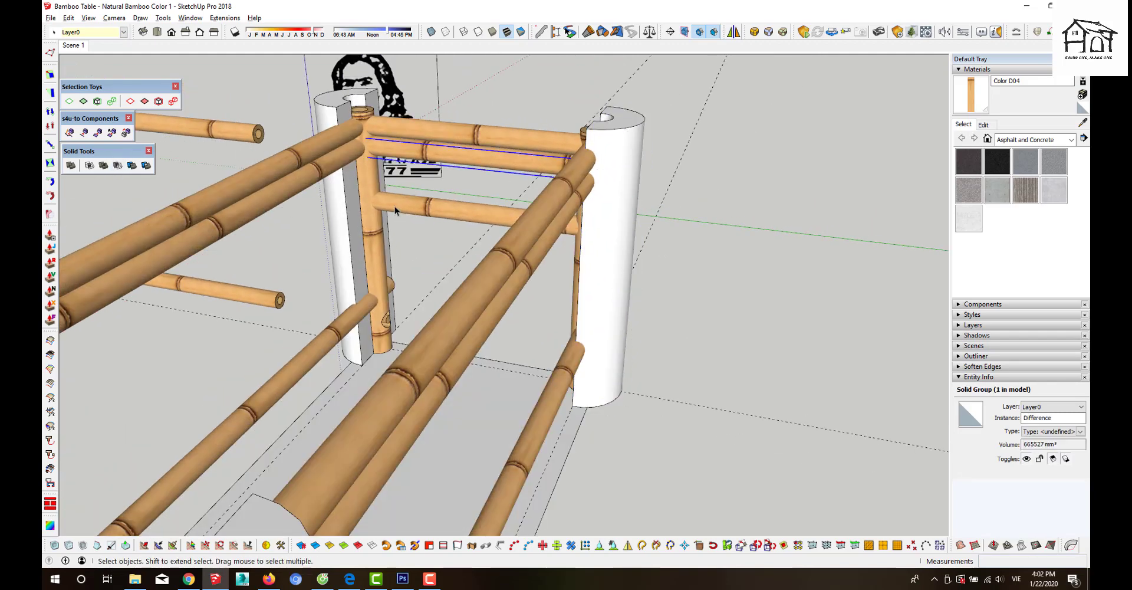
pyautogui.click(342, 204)
pyautogui.keyDown('shift'); pyautogui.click(441, 154); pyautogui.keyUp('shift')
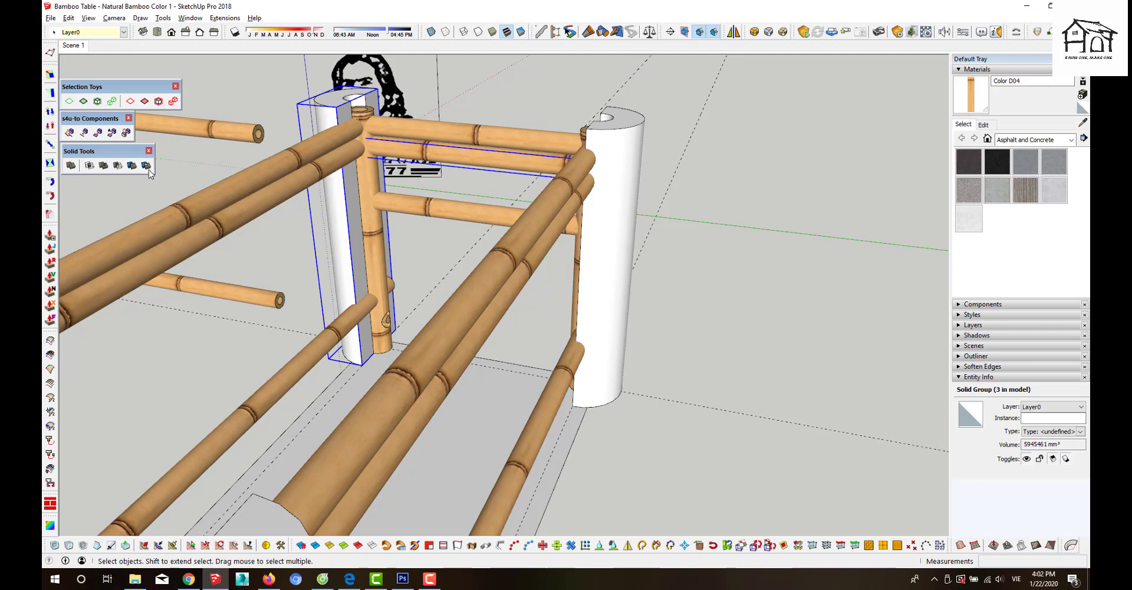
pyautogui.click(147, 167)
pyautogui.click(206, 152)
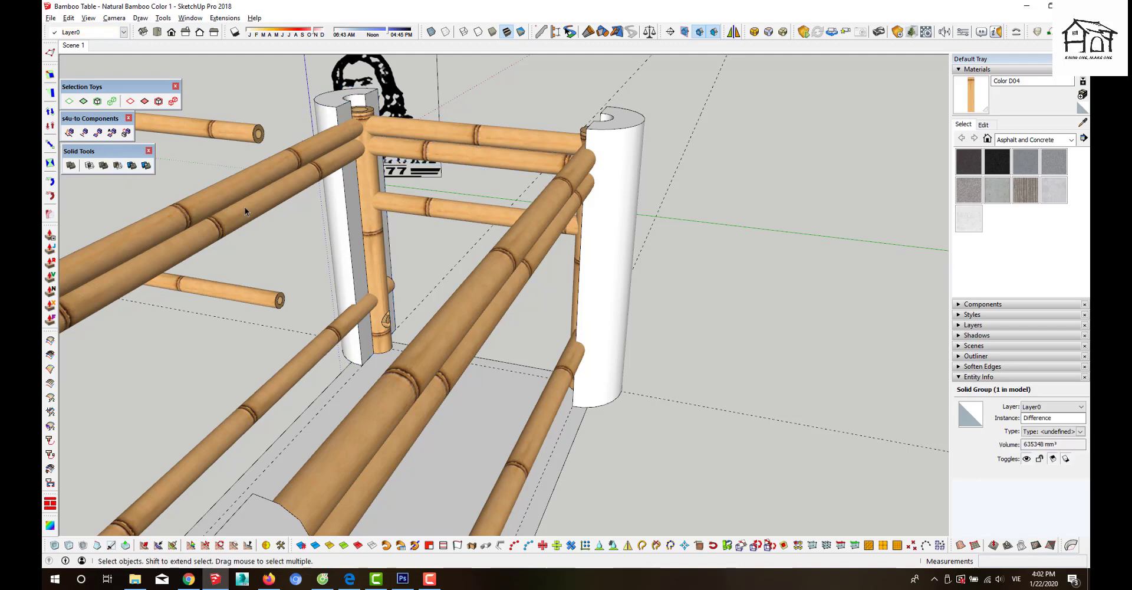
# - Copy the middle and lower-left loose rails 800 along the table base
pyautogui.moveTo(274, 270); pyautogui.dragTo(311, 206, button='middle')
pyautogui.scroll(-3, 285, 221)
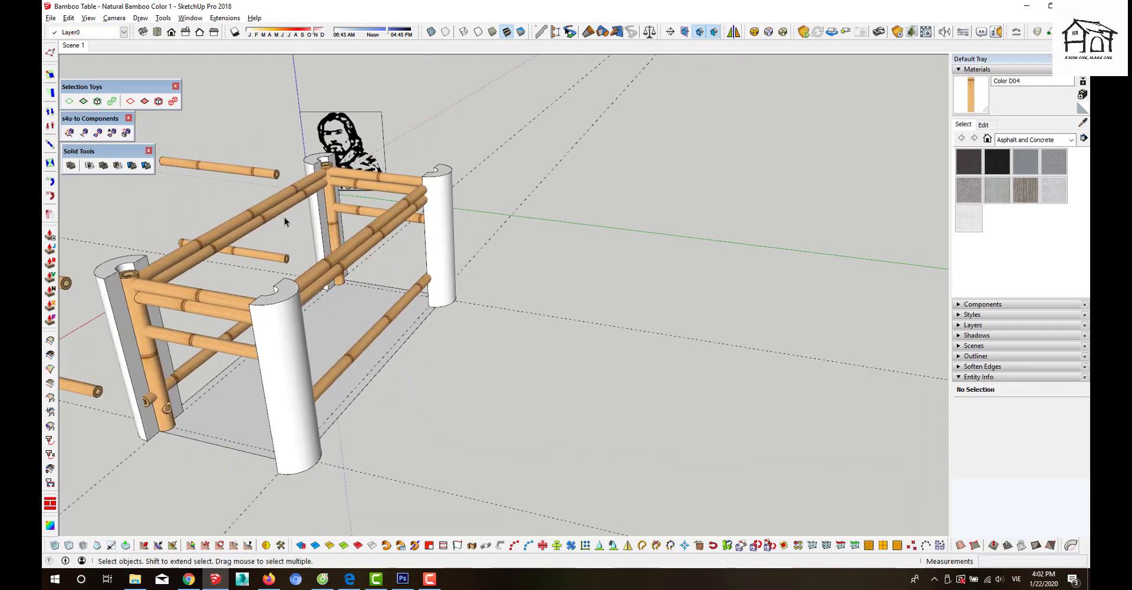
pyautogui.click(276, 258)
pyautogui.scroll(-2, 291, 233)
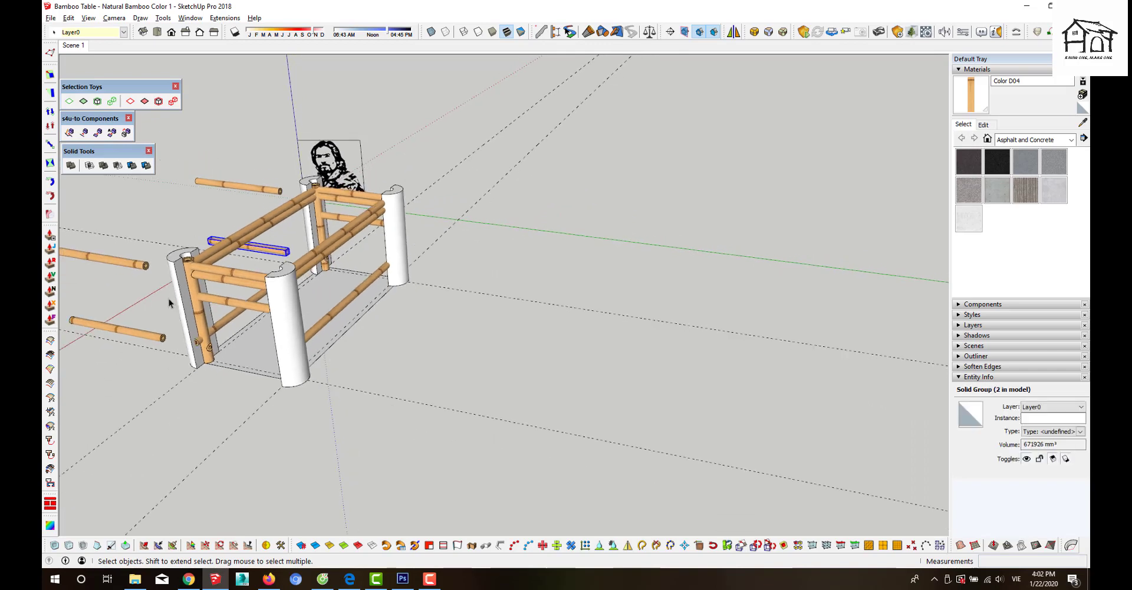
pyautogui.keyDown('shift'); pyautogui.click(150, 336); pyautogui.keyUp('shift')
pyautogui.press('m')
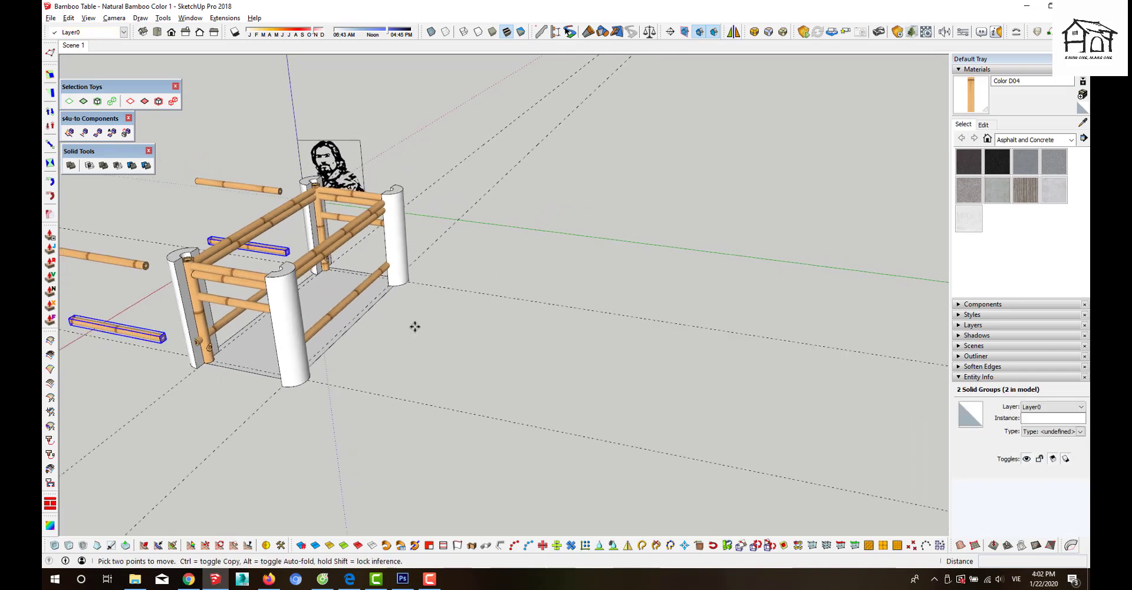
pyautogui.click(416, 325)
pyautogui.press('ctrl')
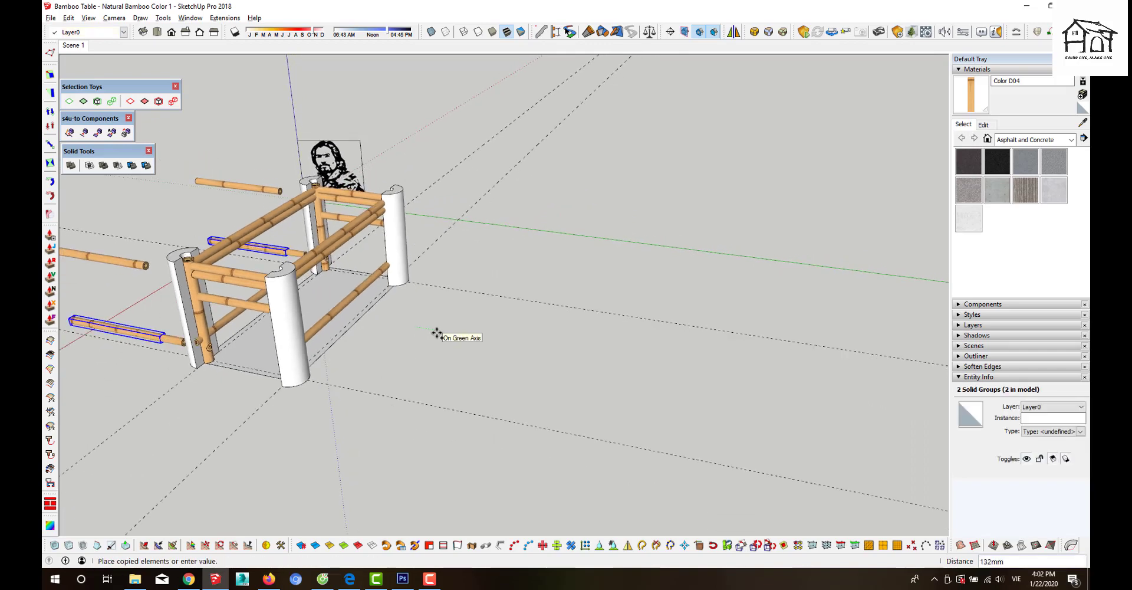
pyautogui.press('Return')
pyautogui.press('space')
pyautogui.click(434, 333)
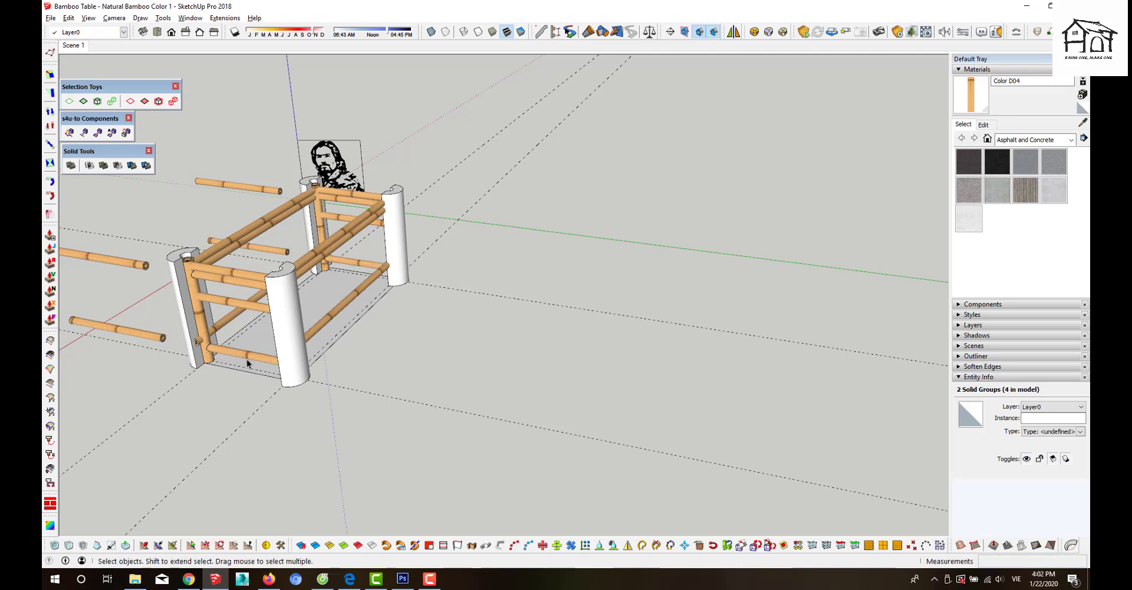
pyautogui.scroll(3, 273, 362)
# - Subtract the two front white legs from their lower rails
pyautogui.click(367, 340)
pyautogui.keyDown('shift'); pyautogui.click(307, 363); pyautogui.keyUp('shift')
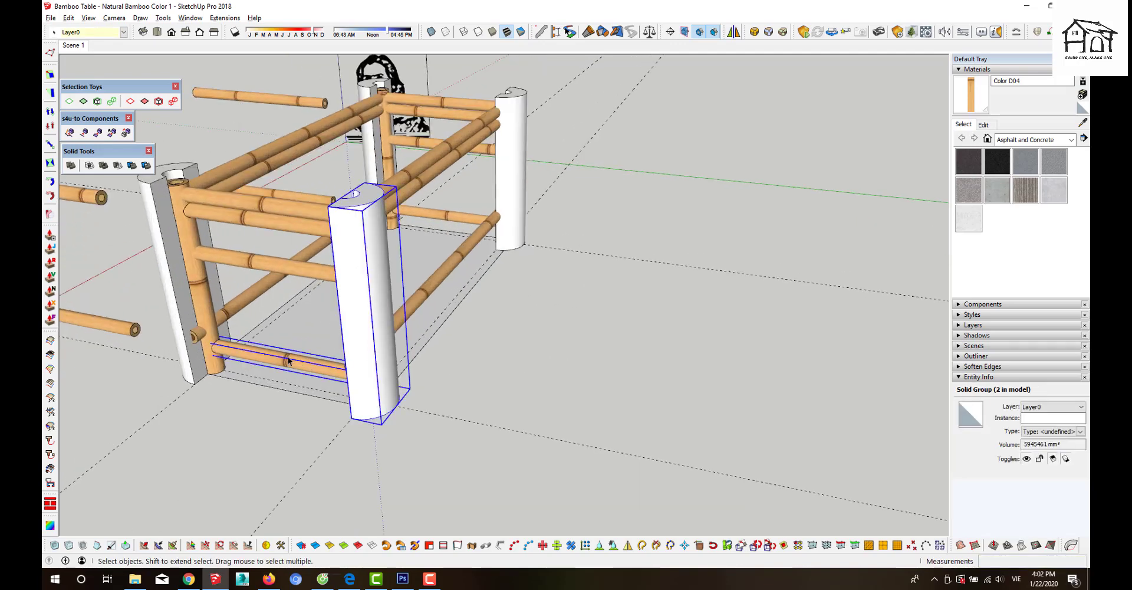
pyautogui.click(118, 166)
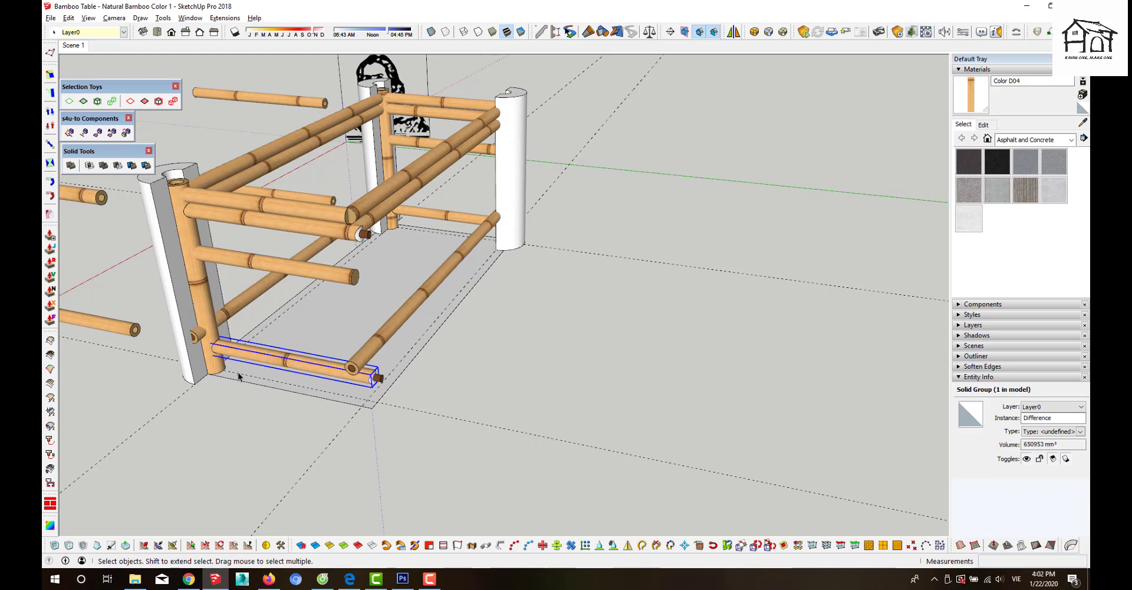
pyautogui.click(176, 321)
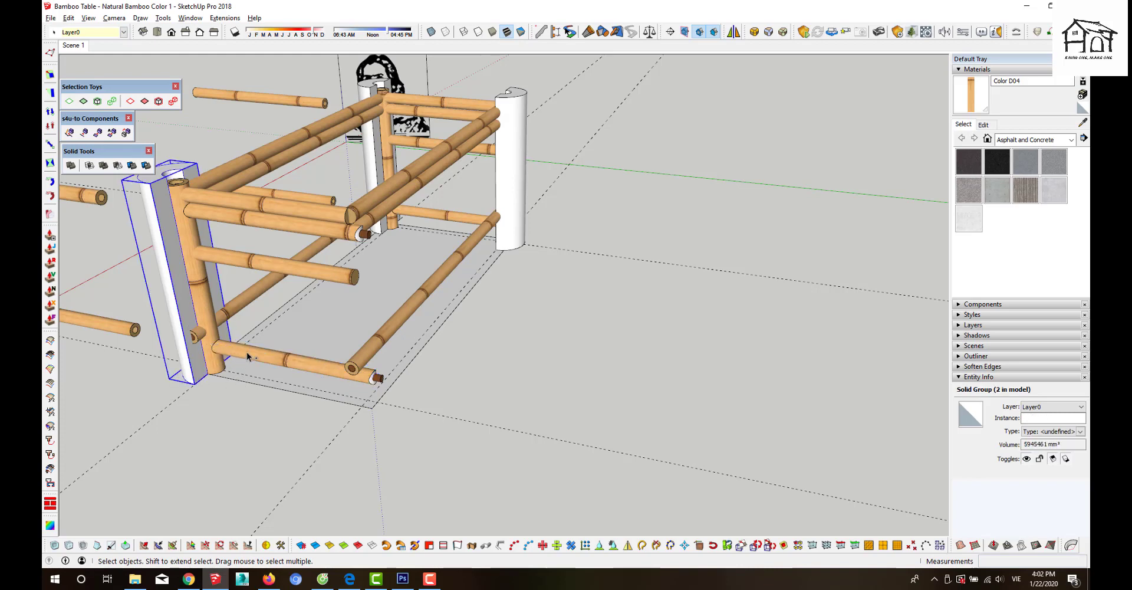
pyautogui.click(184, 330)
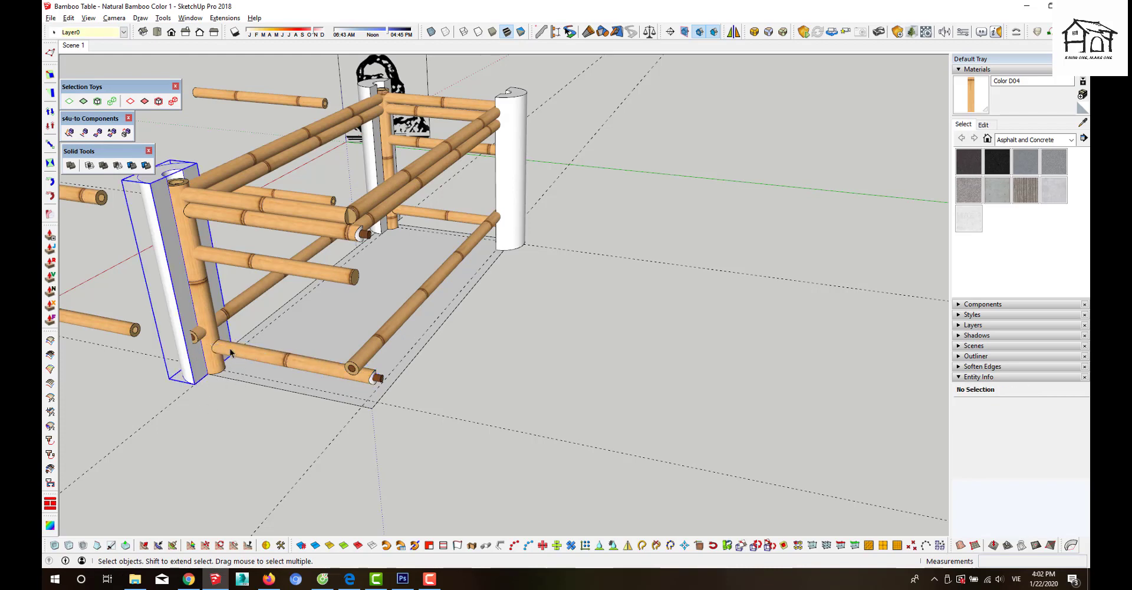
pyautogui.keyDown('shift'); pyautogui.click(258, 358); pyautogui.keyUp('shift')
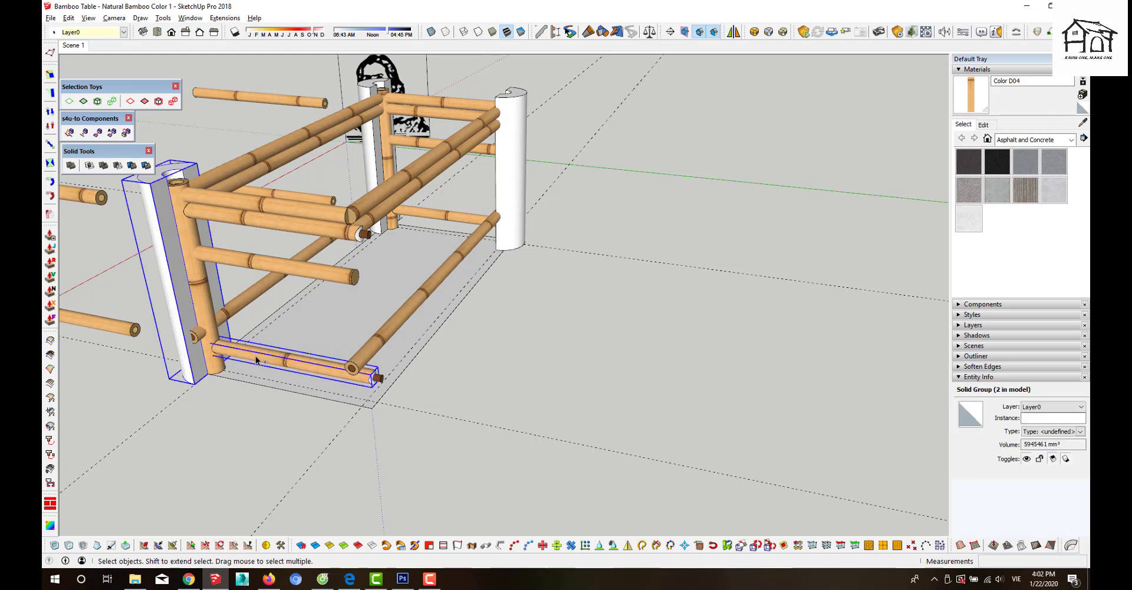
pyautogui.click(118, 166)
# - Subtract the back white pillar from the back lower rail and select the remaining post with its rail
pyautogui.click(518, 199)
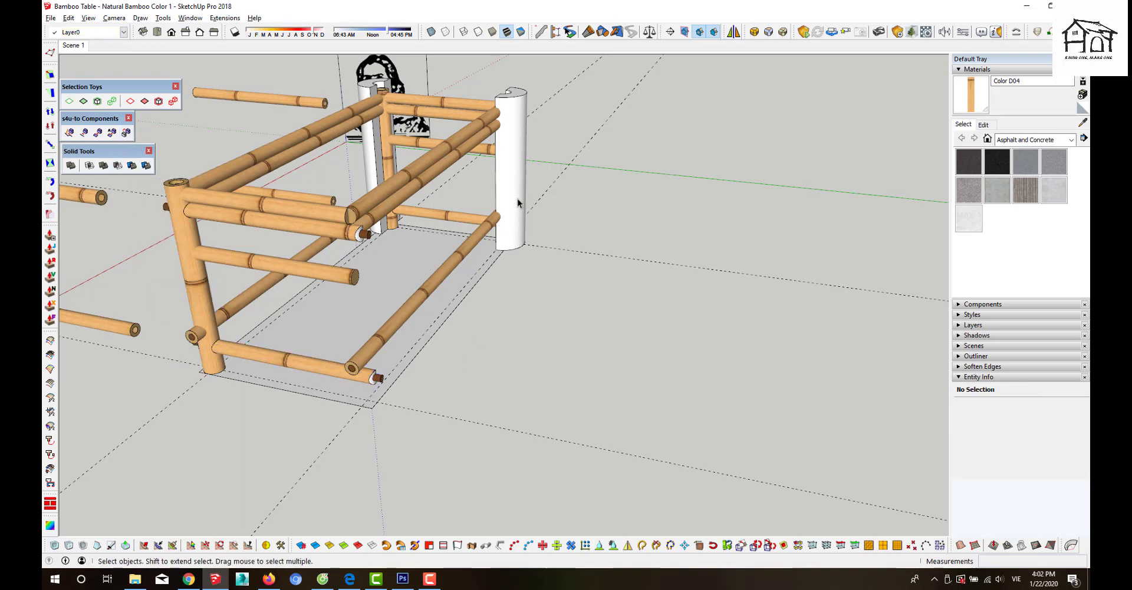
pyautogui.keyDown('shift'); pyautogui.click(461, 212); pyautogui.keyUp('shift')
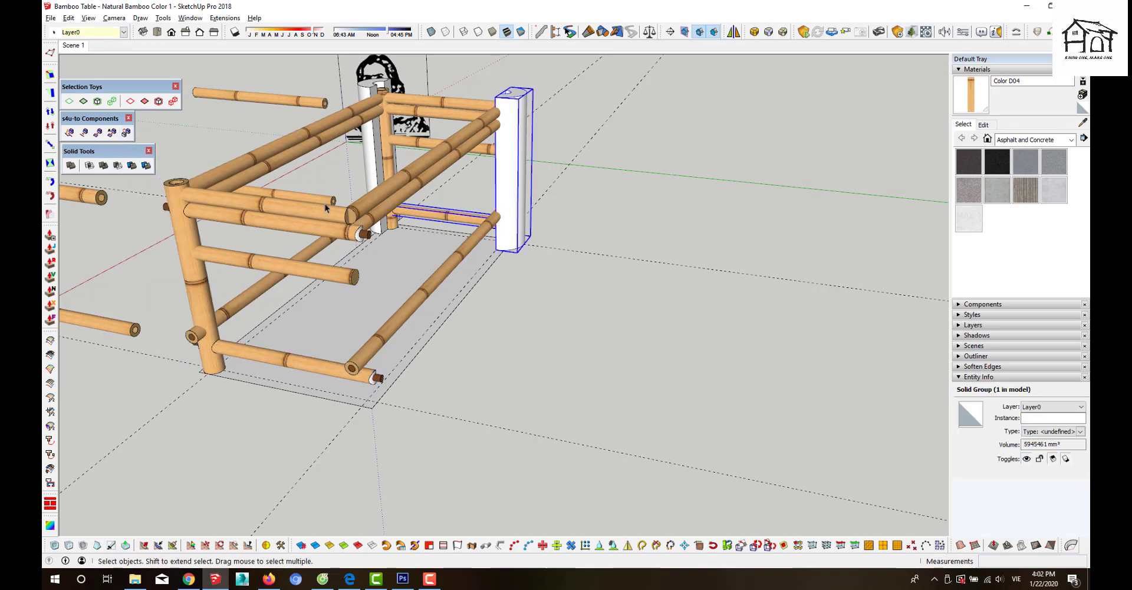
pyautogui.click(117, 166)
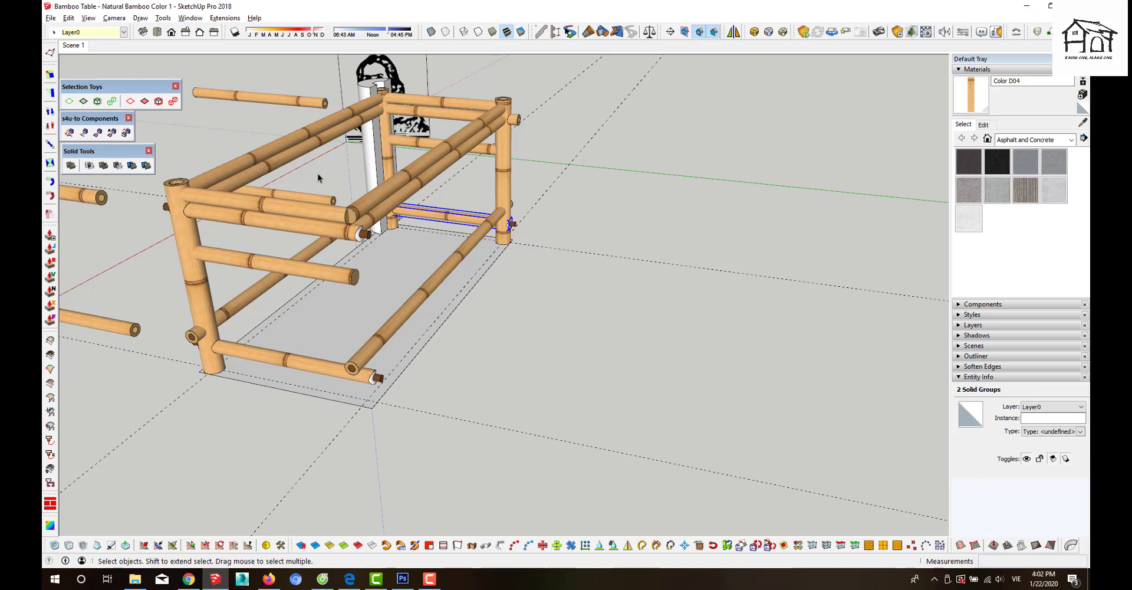
pyautogui.keyDown('shift'); pyautogui.click(426, 216); pyautogui.keyUp('shift')
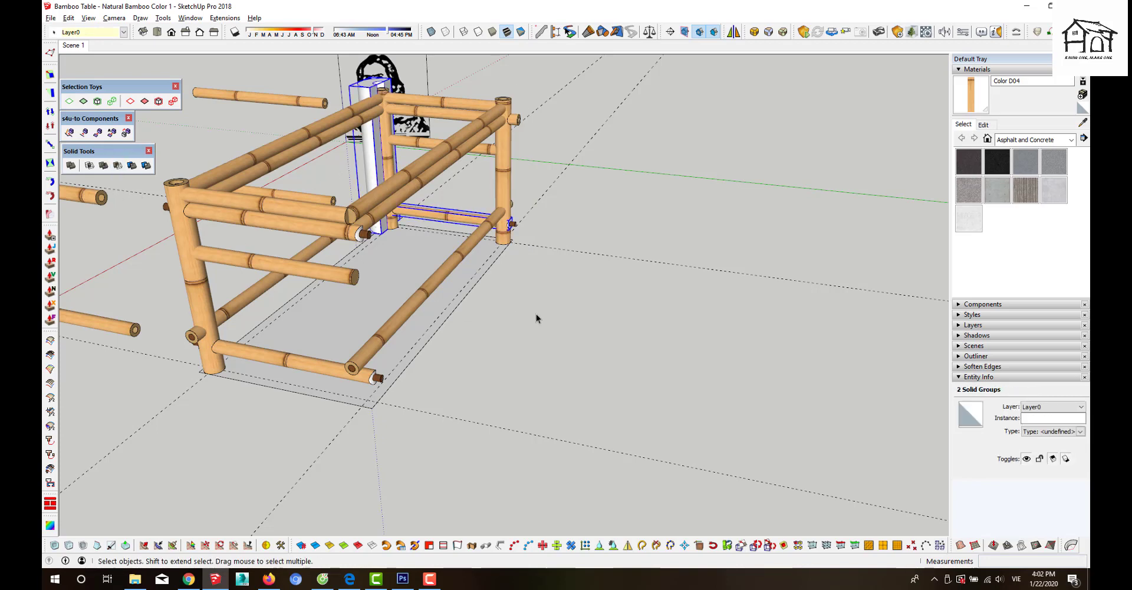
pyautogui.moveTo(542, 320)
pyautogui.mouseDown(button='middle')
pyautogui.moveTo(474, 349)
pyautogui.moveTo(504, 373)
pyautogui.mouseUp(button='middle')
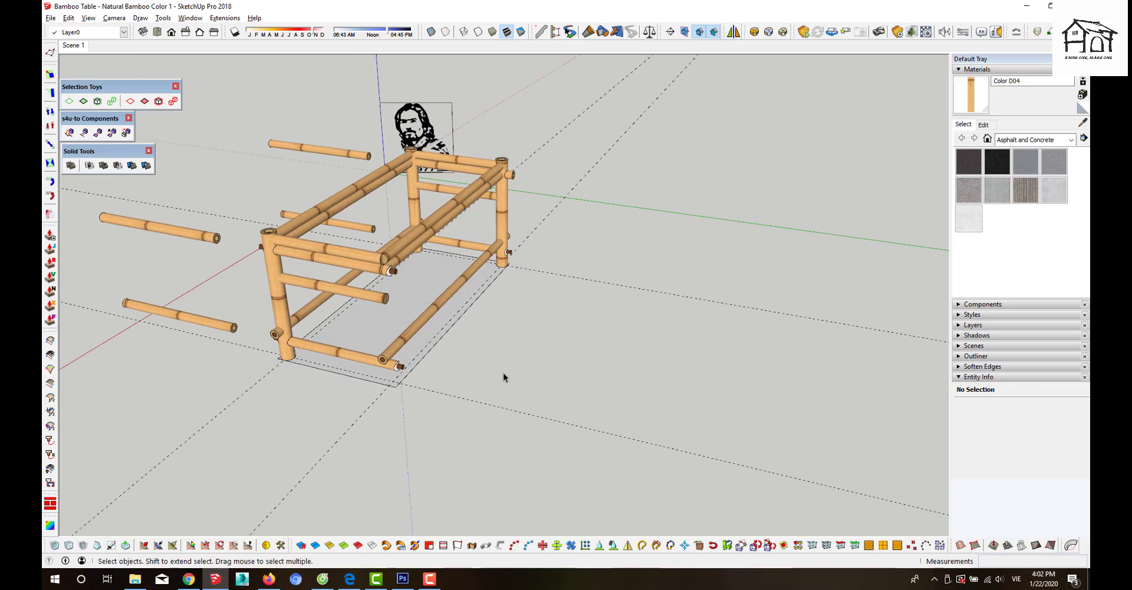
# - Undo the stray paste, delete the tiled floor, then delete the front corner bamboo leg
pyautogui.hotkey('ctrl', 'z')
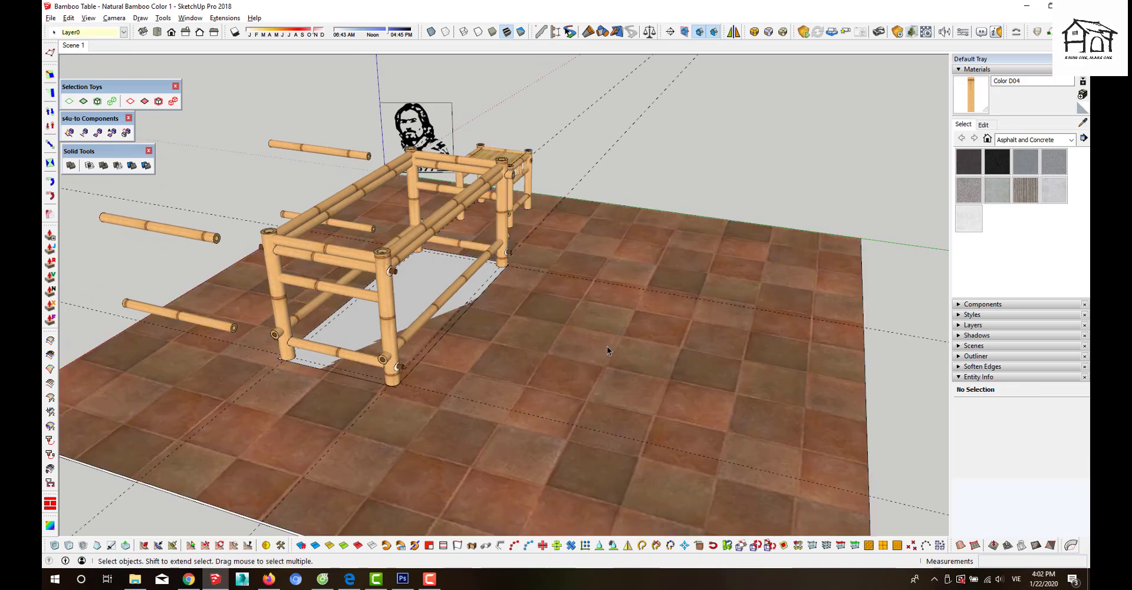
pyautogui.press('Delete')
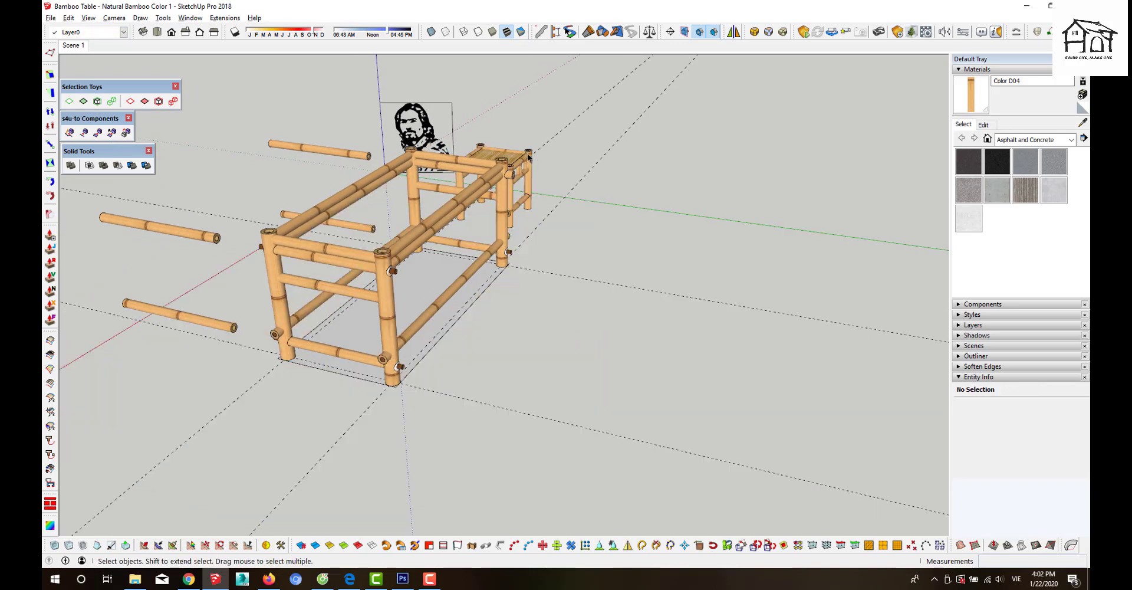
pyautogui.moveTo(468, 331); pyautogui.dragTo(417, 356, button='middle')
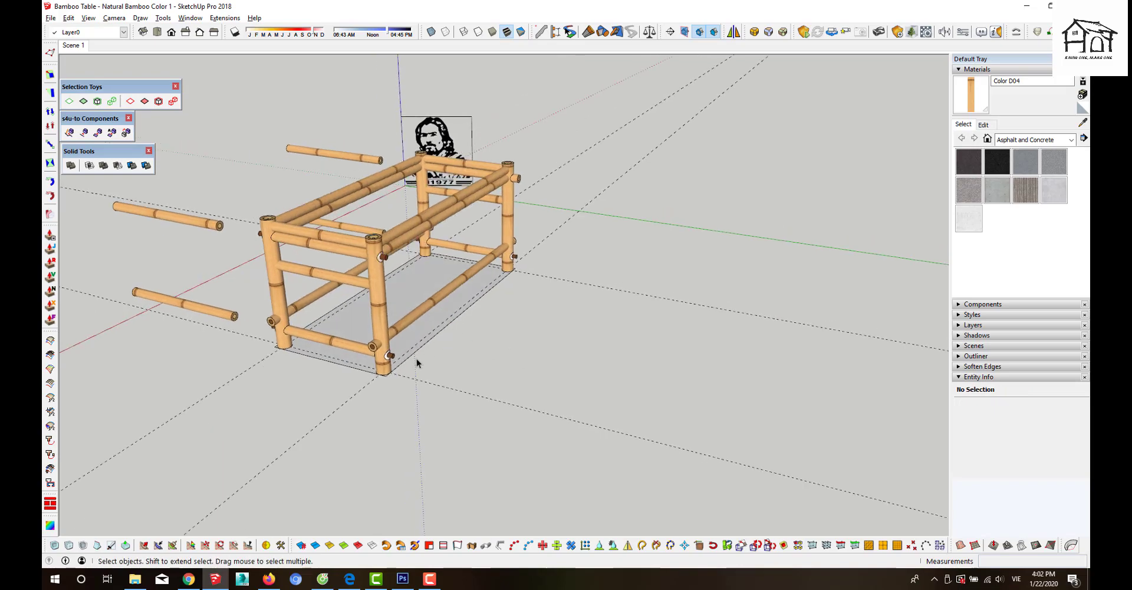
pyautogui.scroll(3, 387, 377)
pyautogui.scroll(3, 383, 360)
pyautogui.scroll(-4, 497, 371)
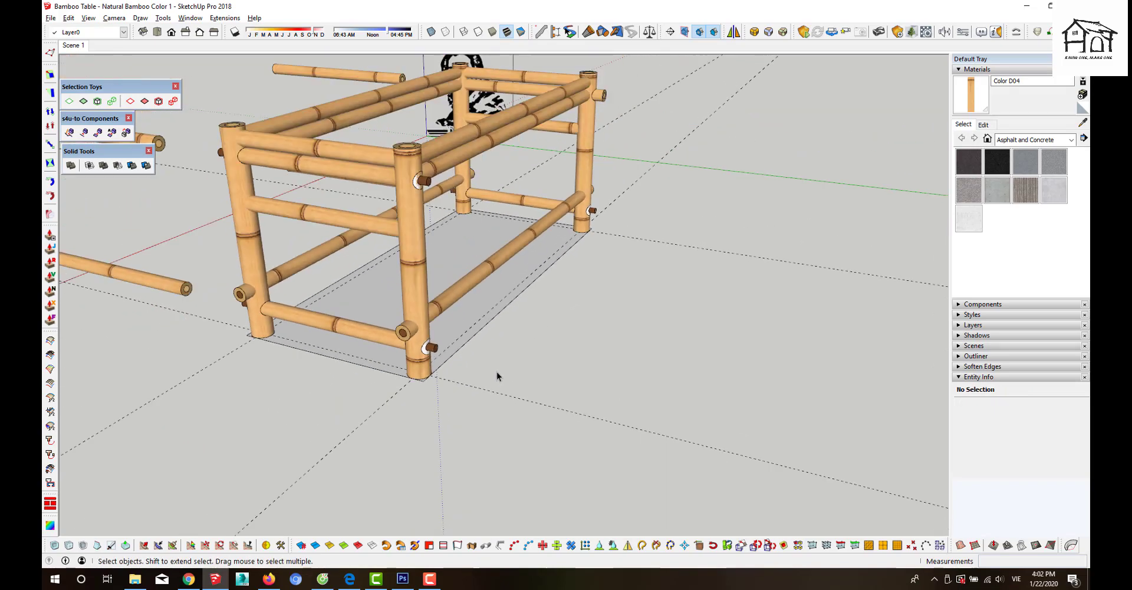
pyautogui.scroll(-2, 484, 370)
pyautogui.scroll(3, 436, 396)
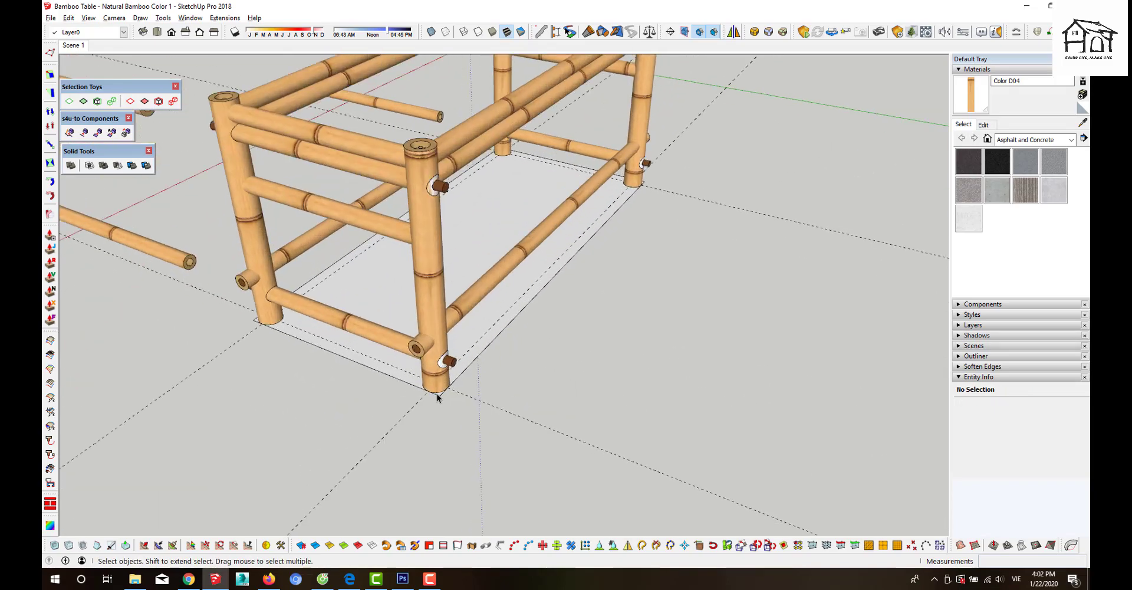
pyautogui.scroll(2, 437, 396)
pyautogui.scroll(1, 437, 397)
pyautogui.click(441, 393)
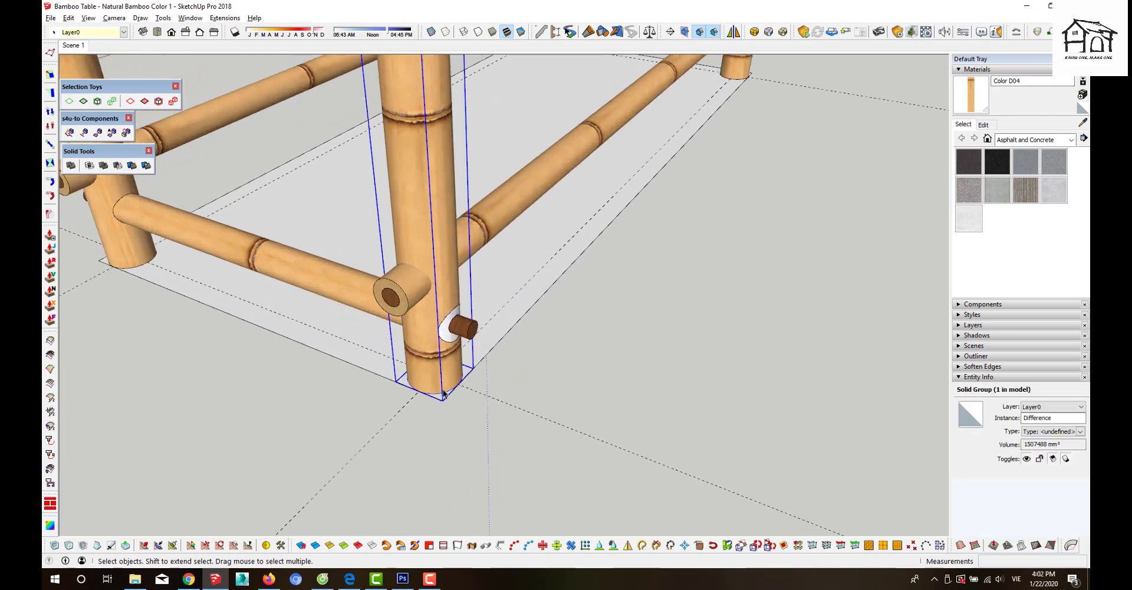
pyautogui.press('Delete')
# - Draw a 30mm circle at the front leg base and offset a much larger circle around it
pyautogui.scroll(2, 443, 391)
pyautogui.press('c')
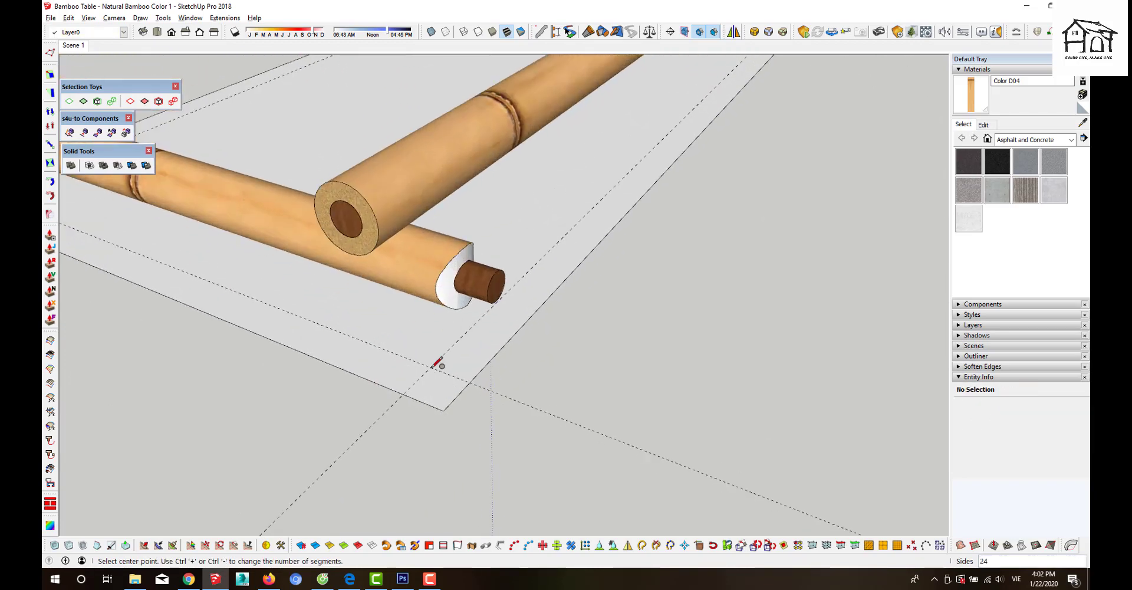
pyautogui.click(431, 366)
pyautogui.click(475, 375)
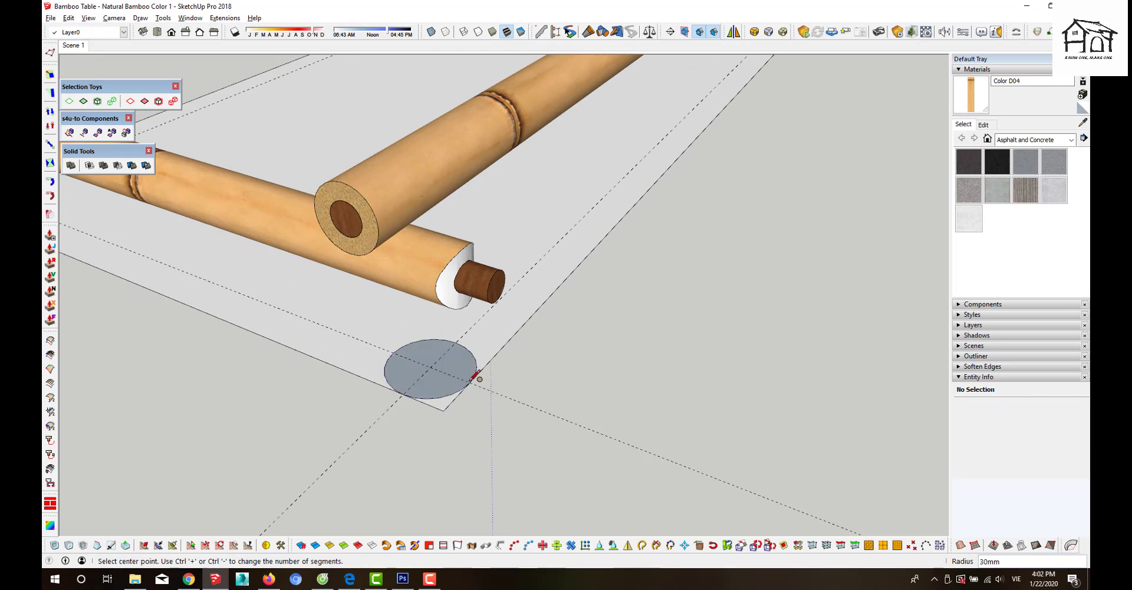
pyautogui.press('f')
pyautogui.click(477, 367)
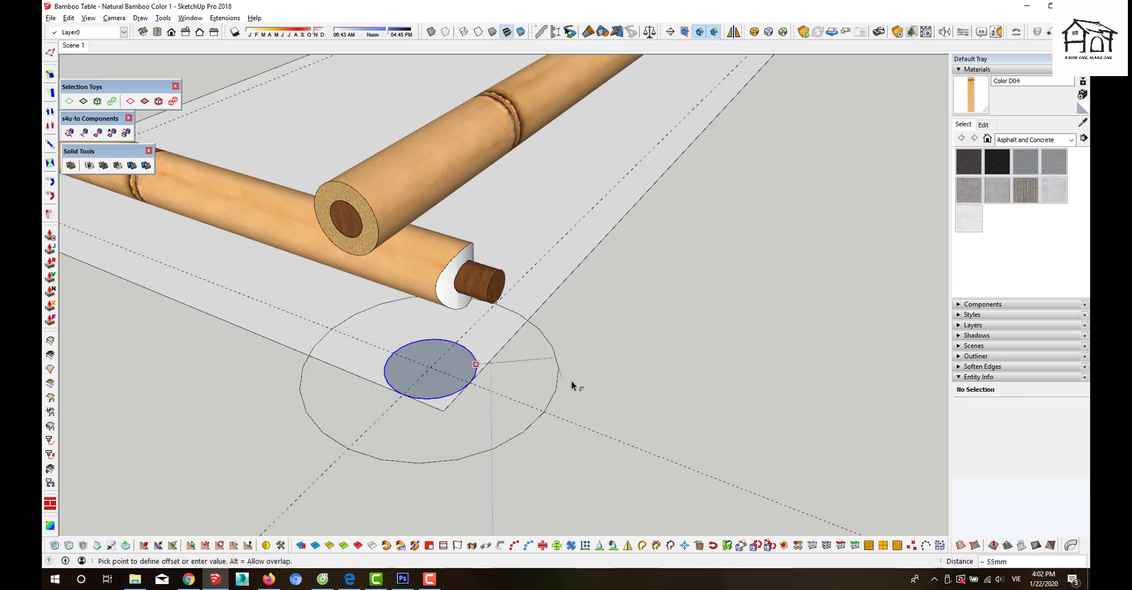
pyautogui.click(587, 379)
pyautogui.press('space')
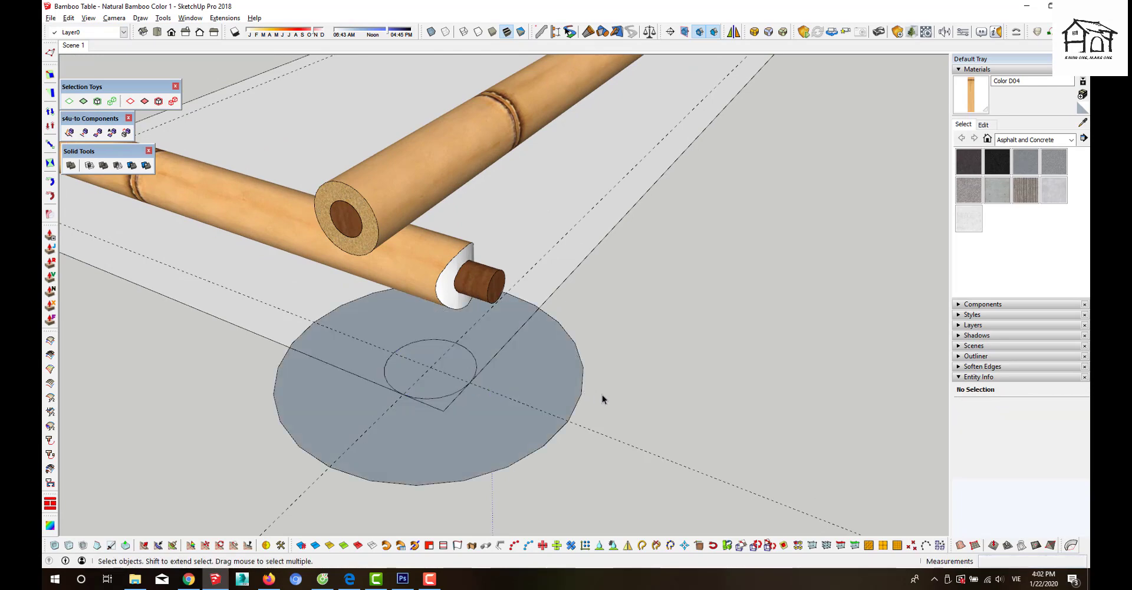
# - Split the big circle with a line, deleting the unwanted half and the small notch face
pyautogui.press('l')
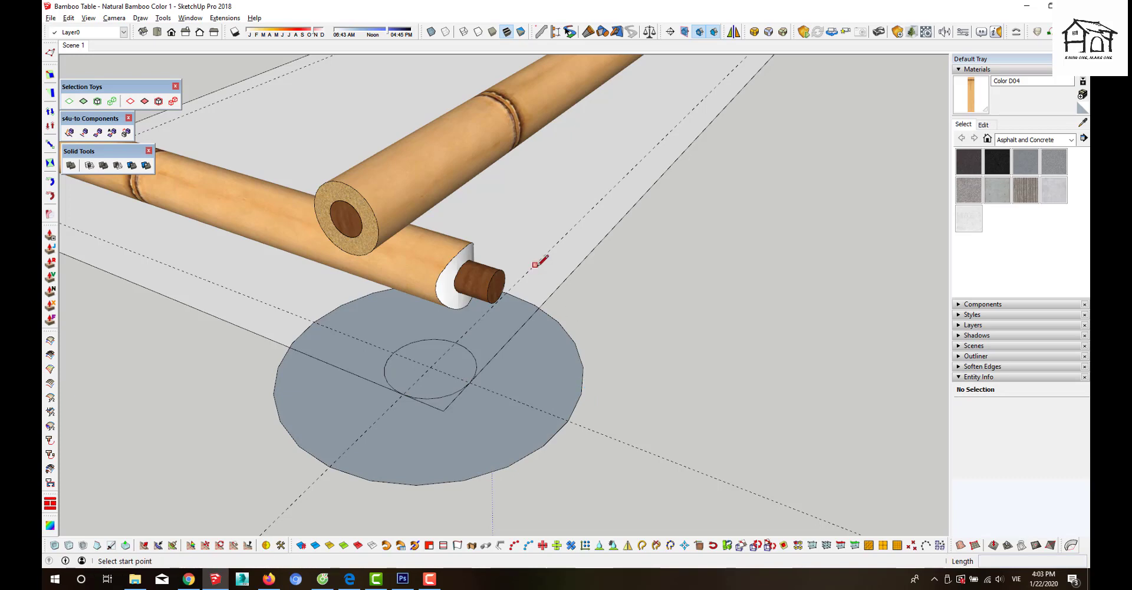
pyautogui.click(534, 265)
pyautogui.click(299, 495)
pyautogui.press('space')
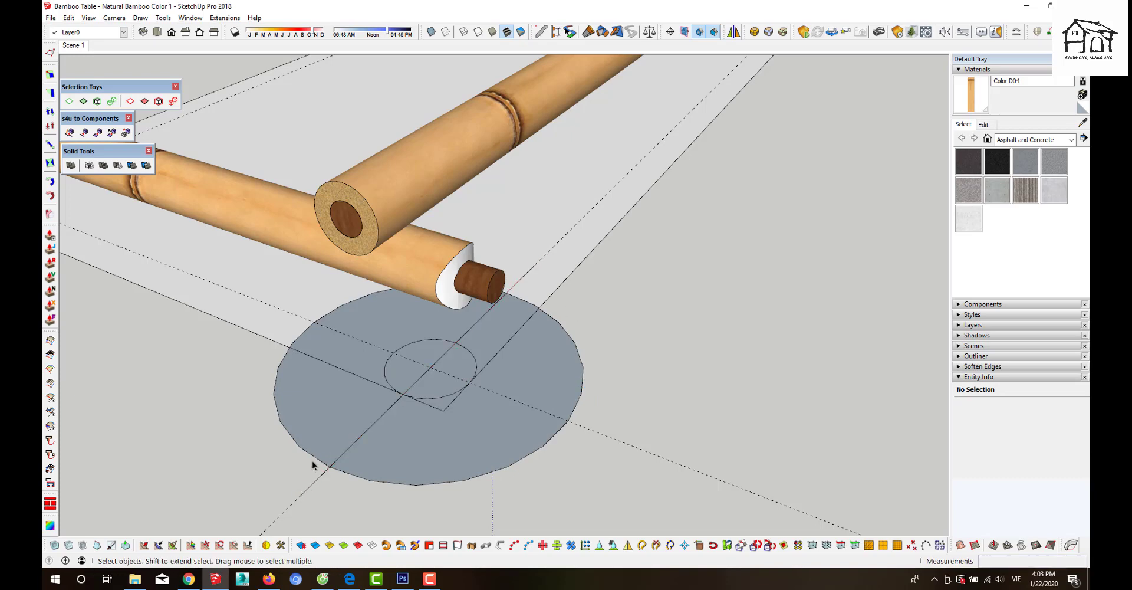
pyautogui.click(312, 457)
pyautogui.press('Delete')
pyautogui.press('Delete')
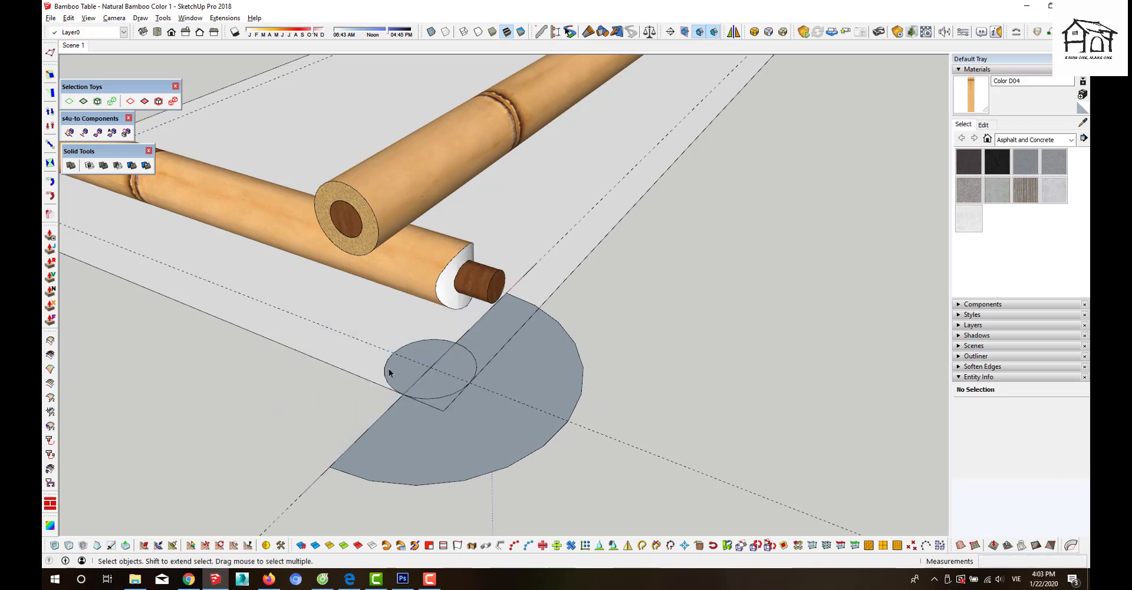
pyautogui.click(438, 376)
pyautogui.press('Delete')
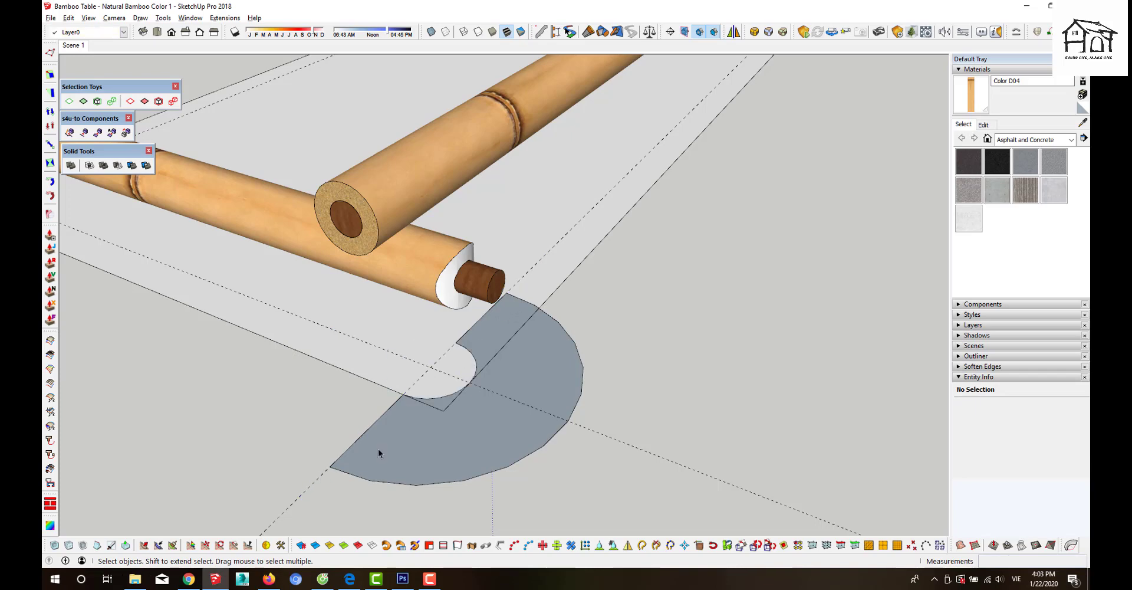
# - Group the notched half-disc face and begin extruding it with Push/Pull inside the group
pyautogui.click(476, 433)
pyautogui.hotkey('ctrl', 'g')
pyautogui.doubleClick(478, 435)
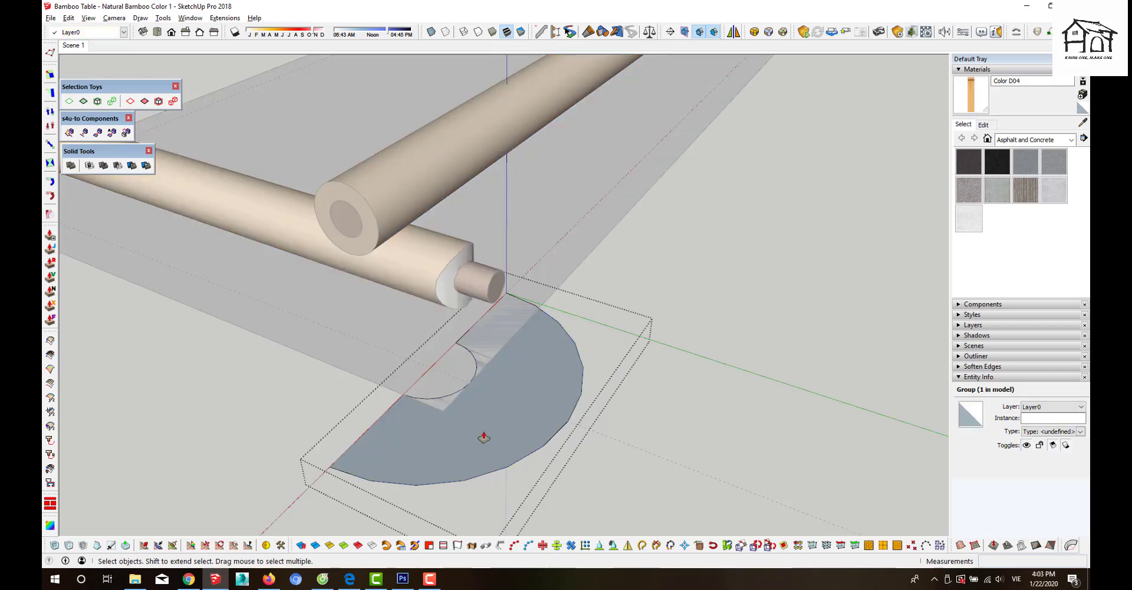
pyautogui.press('p')
pyautogui.scroll(-3, 486, 435)
pyautogui.scroll(-3, 486, 436)
pyautogui.scroll(-2, 487, 435)
pyautogui.click(488, 401)
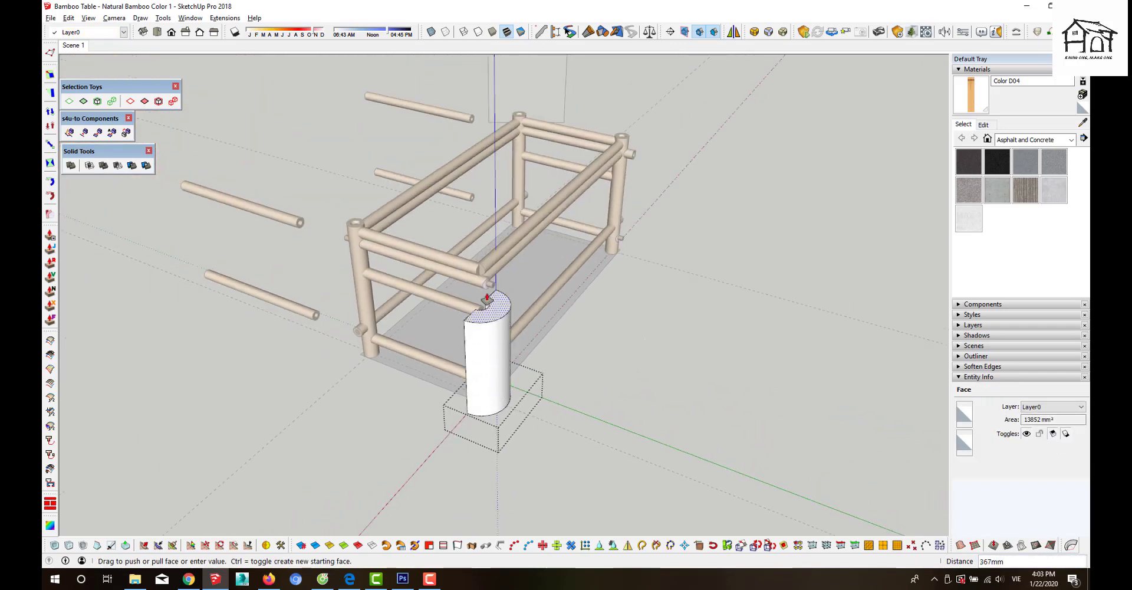
# - Extrude the notched face into a 549mm column and exit the group
pyautogui.click(464, 262)
pyautogui.press('space')
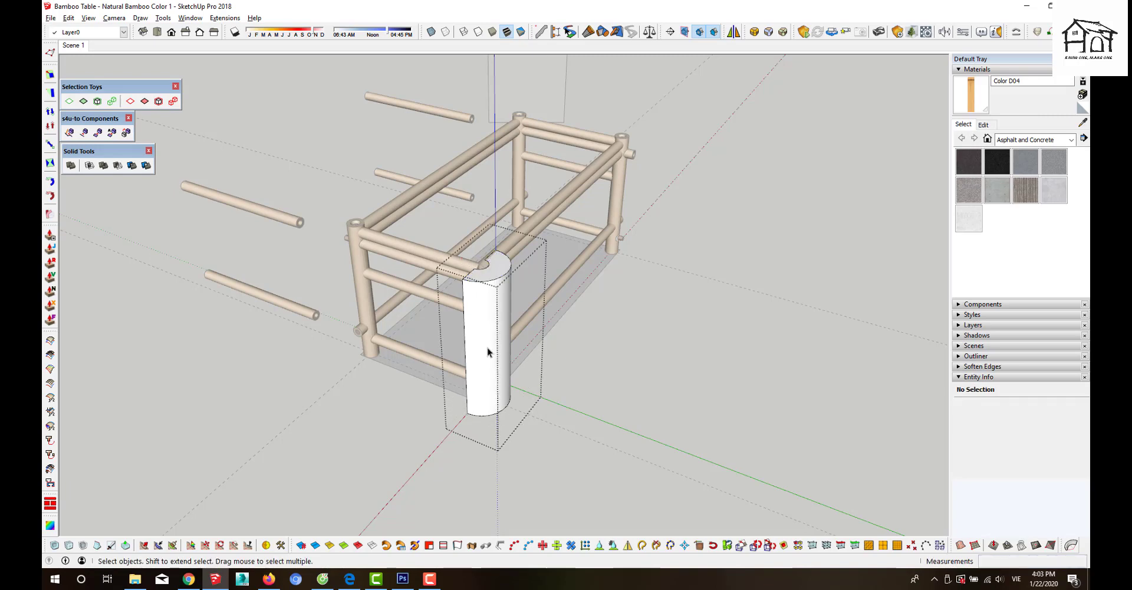
pyautogui.press('Escape')
pyautogui.moveTo(446, 390); pyautogui.dragTo(446, 313, button='middle')
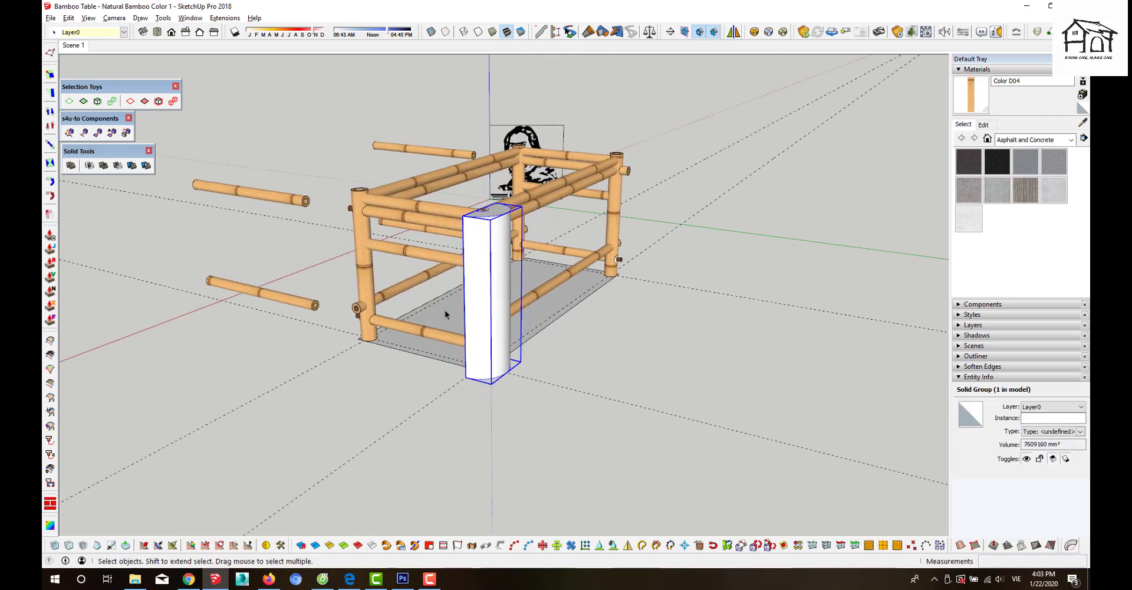
# - Mirror the column to the left side with Shift+M, keeping the original
pyautogui.hotkey('shift', 'm')
pyautogui.click(421, 352)
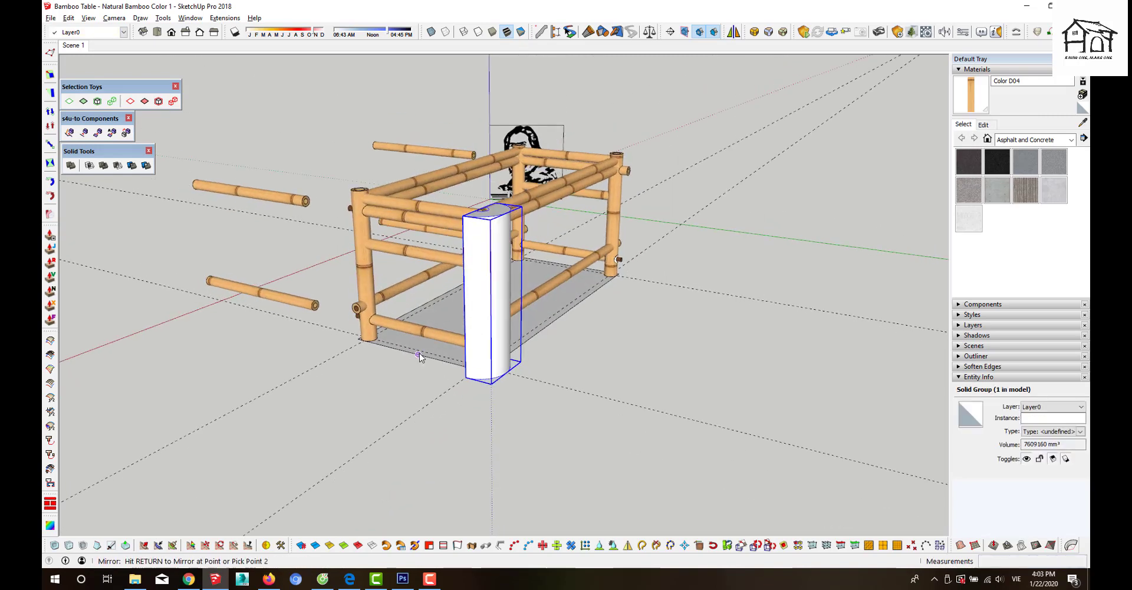
pyautogui.click(423, 352)
pyautogui.press('Return')
pyautogui.click(593, 314)
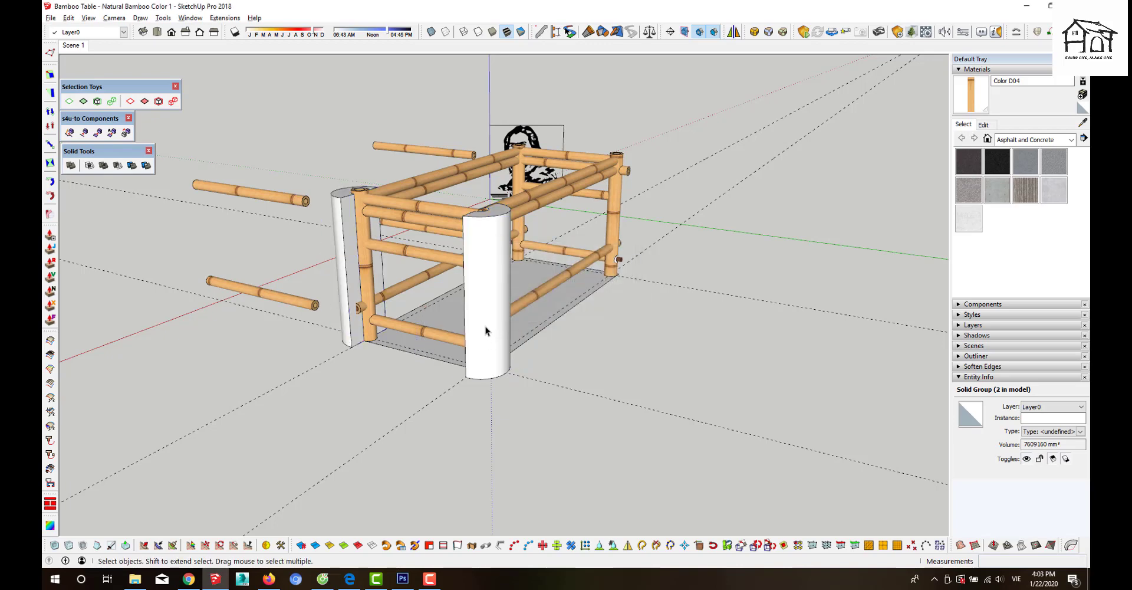
# - Mirror both columns to the far side, keep the originals, and select three columns
pyautogui.keyDown('shift'); pyautogui.click(489, 337); pyautogui.keyUp('shift')
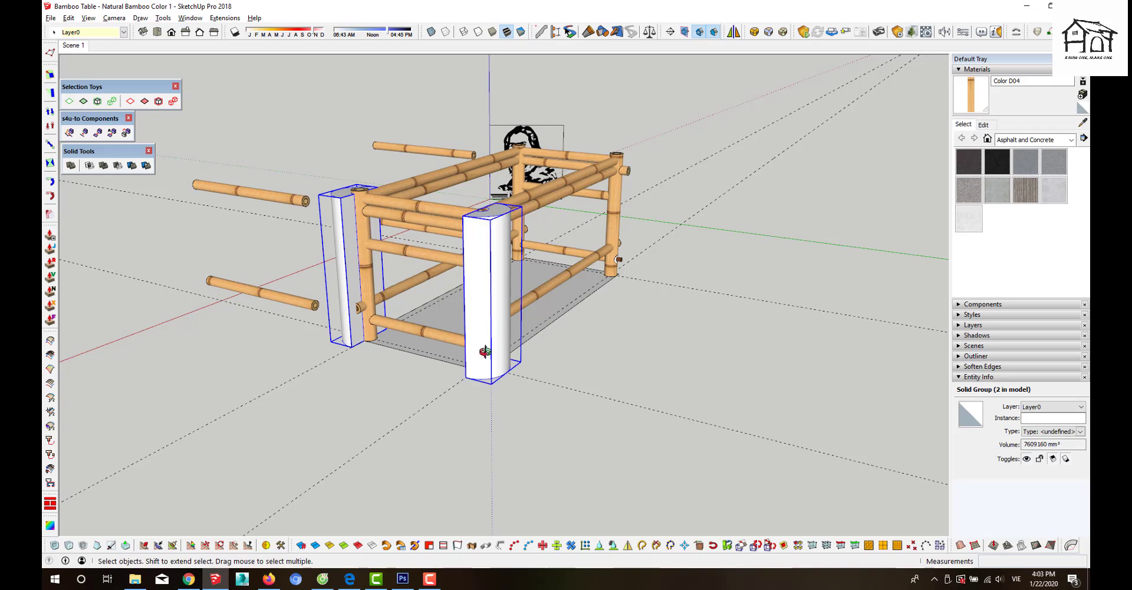
pyautogui.moveTo(489, 337); pyautogui.dragTo(581, 359, button='middle')
pyautogui.hotkey('shift', 'm')
pyautogui.click(560, 317)
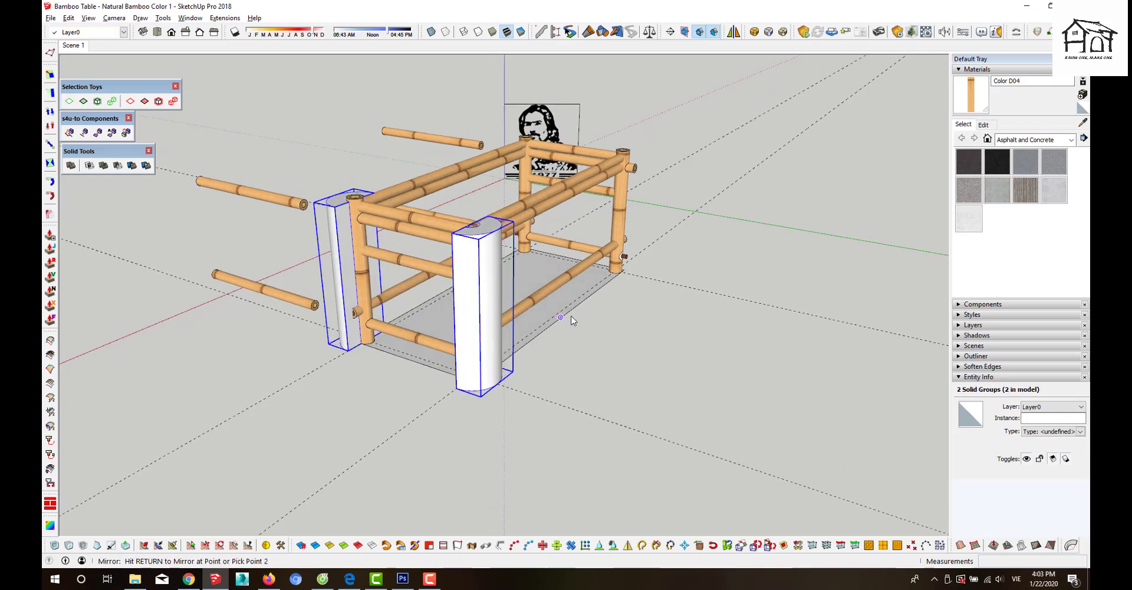
pyautogui.click(611, 329)
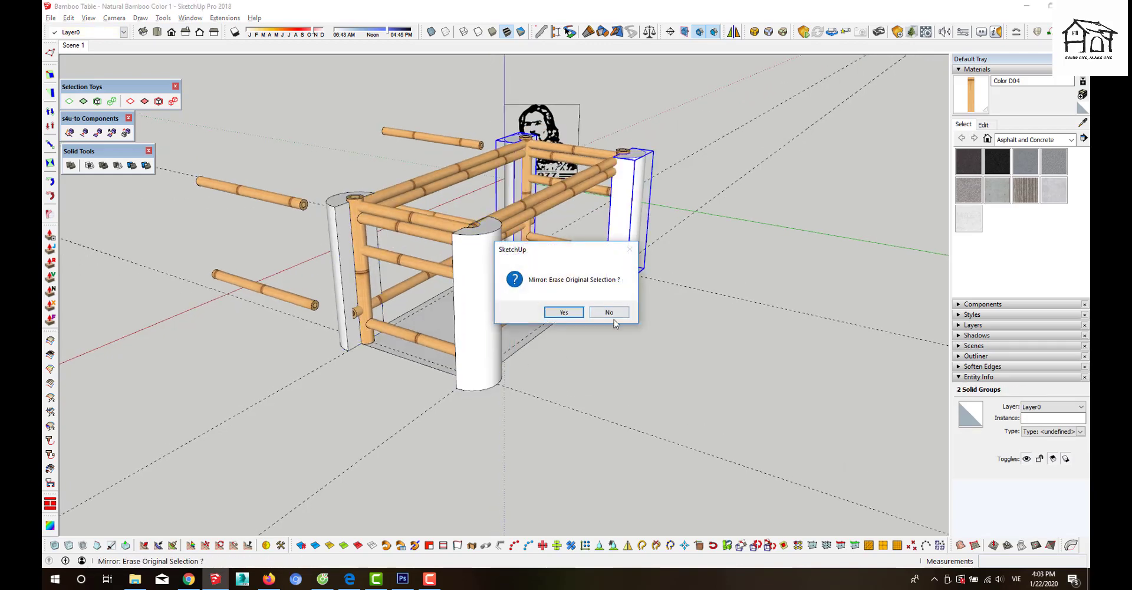
pyautogui.press('Return')
pyautogui.click(631, 218)
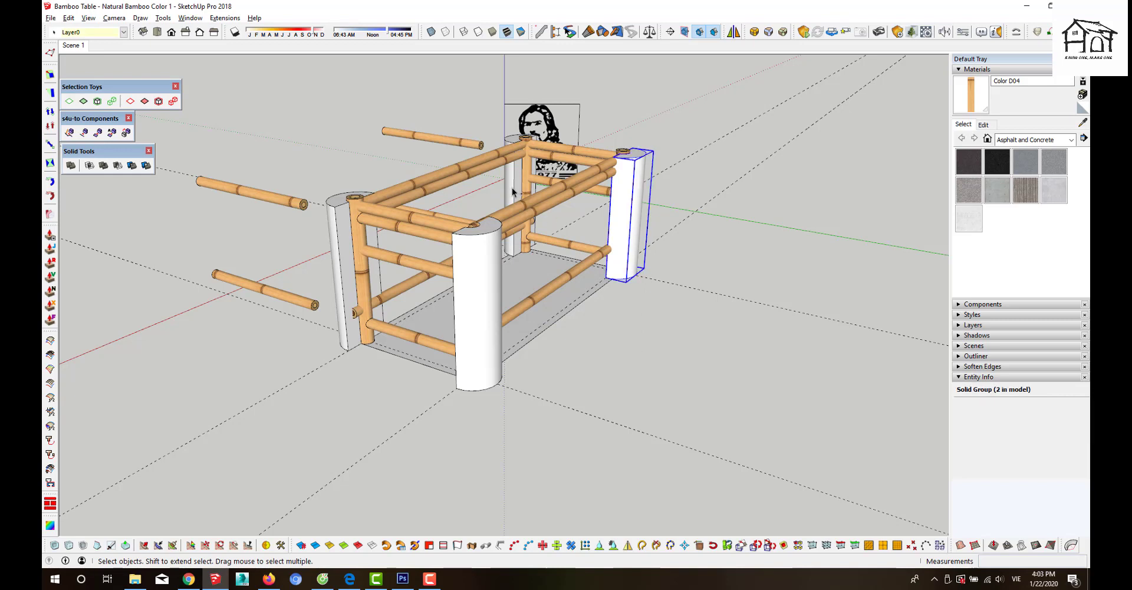
pyautogui.keyDown('ctrl'); pyautogui.click(346, 255); pyautogui.keyUp('ctrl')
pyautogui.keyDown('ctrl'); pyautogui.click(471, 306); pyautogui.keyUp('ctrl')
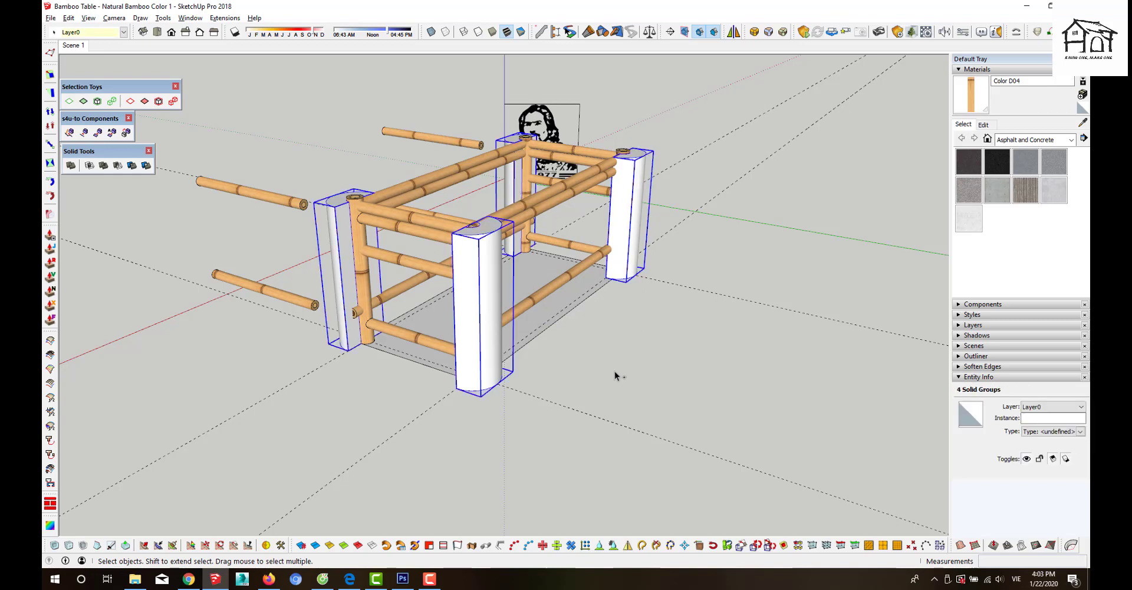
# - Delete the lower front rail, the back top rail and another bamboo rail
pyautogui.click(578, 373)
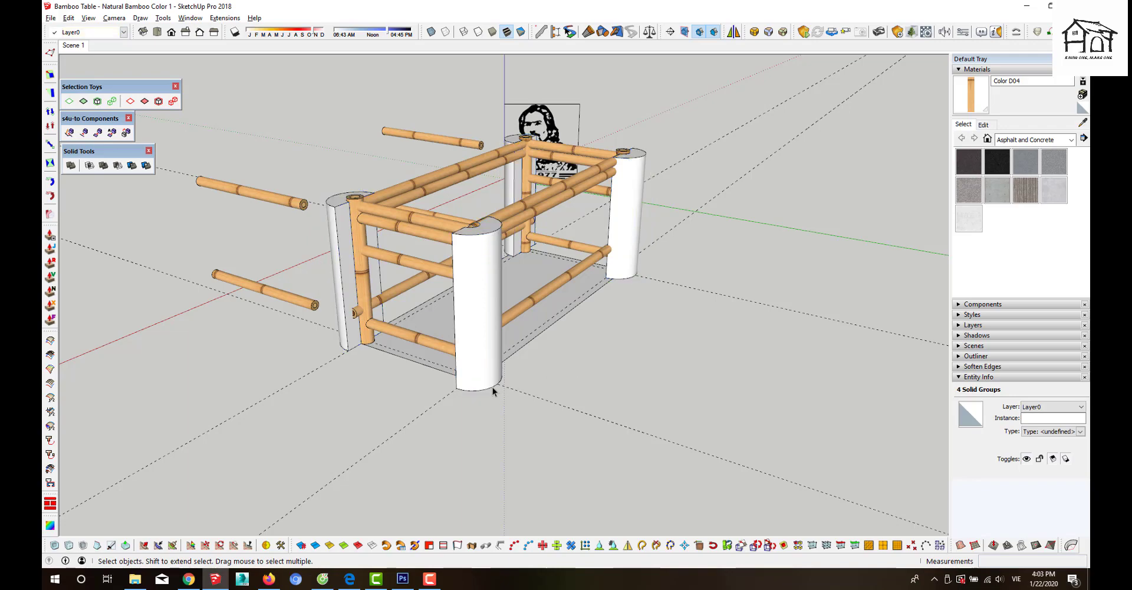
pyautogui.scroll(5, 493, 387)
pyautogui.moveTo(463, 382)
pyautogui.mouseDown(button='middle')
pyautogui.moveTo(645, 366)
pyautogui.moveTo(631, 289)
pyautogui.mouseUp(button='middle')
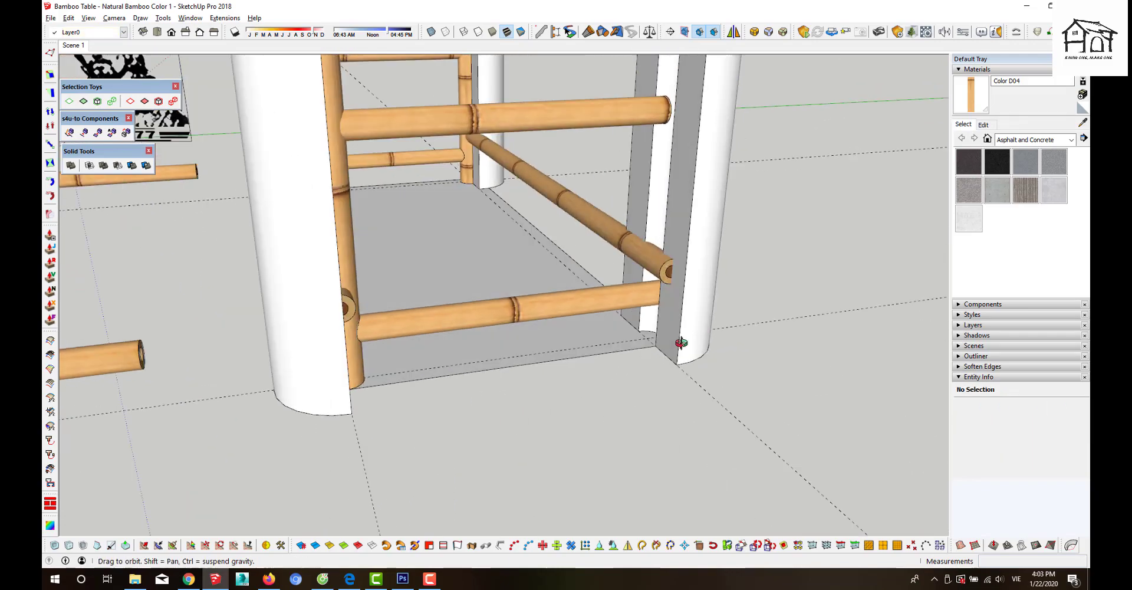
pyautogui.click(631, 289)
pyautogui.scroll(-3, 579, 422)
pyautogui.moveTo(579, 422); pyautogui.dragTo(568, 348, button='middle')
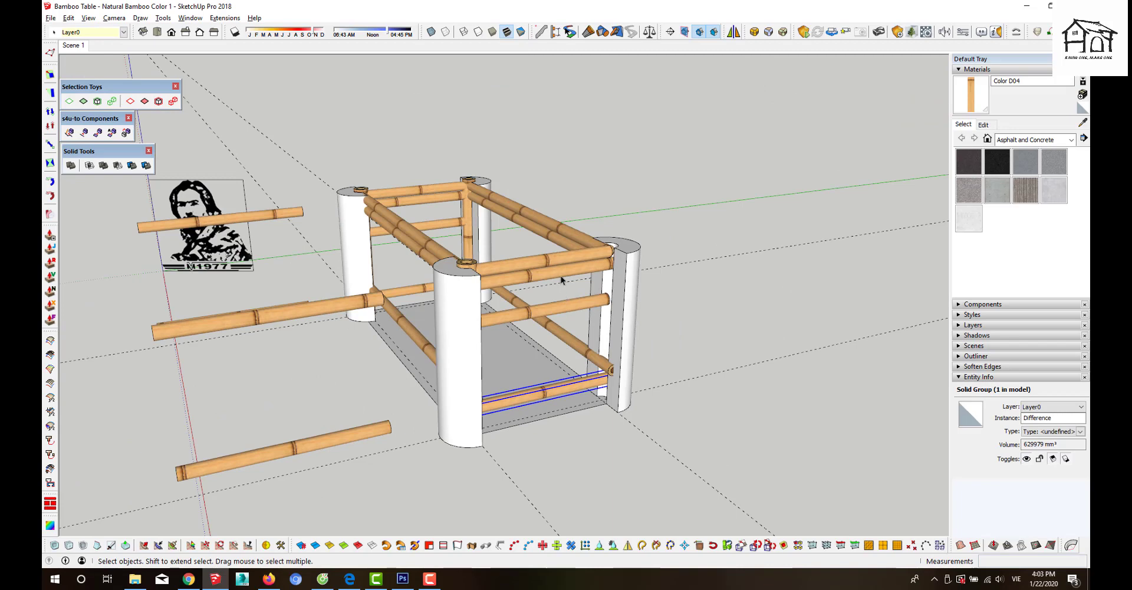
pyautogui.keyDown('shift'); pyautogui.click(443, 196); pyautogui.keyUp('shift')
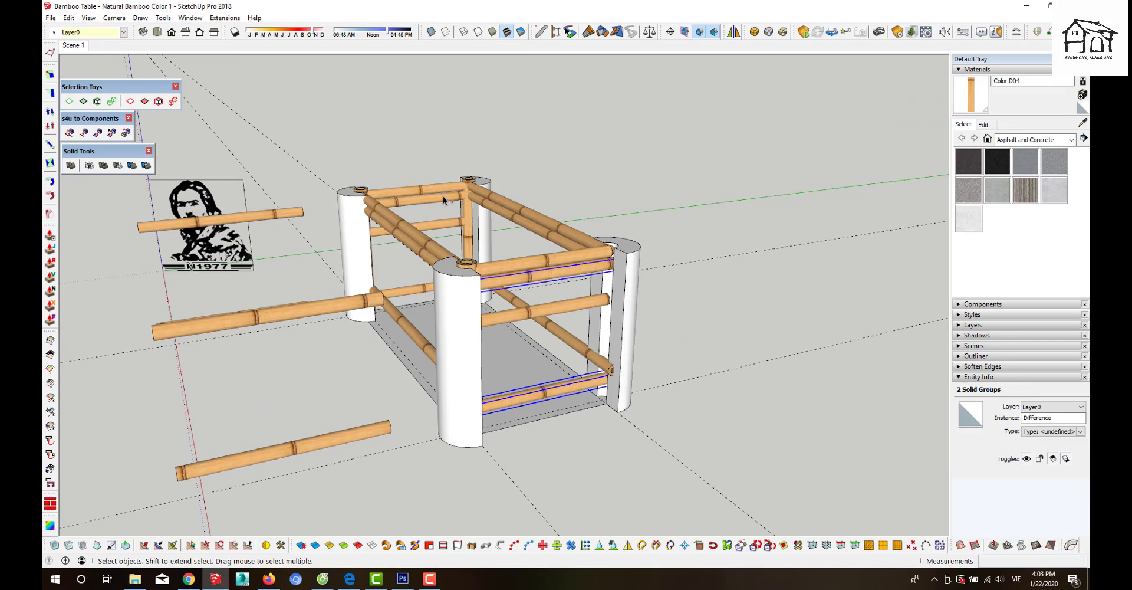
pyautogui.keyDown('shift'); pyautogui.click(414, 292); pyautogui.keyUp('shift')
pyautogui.press('Delete')
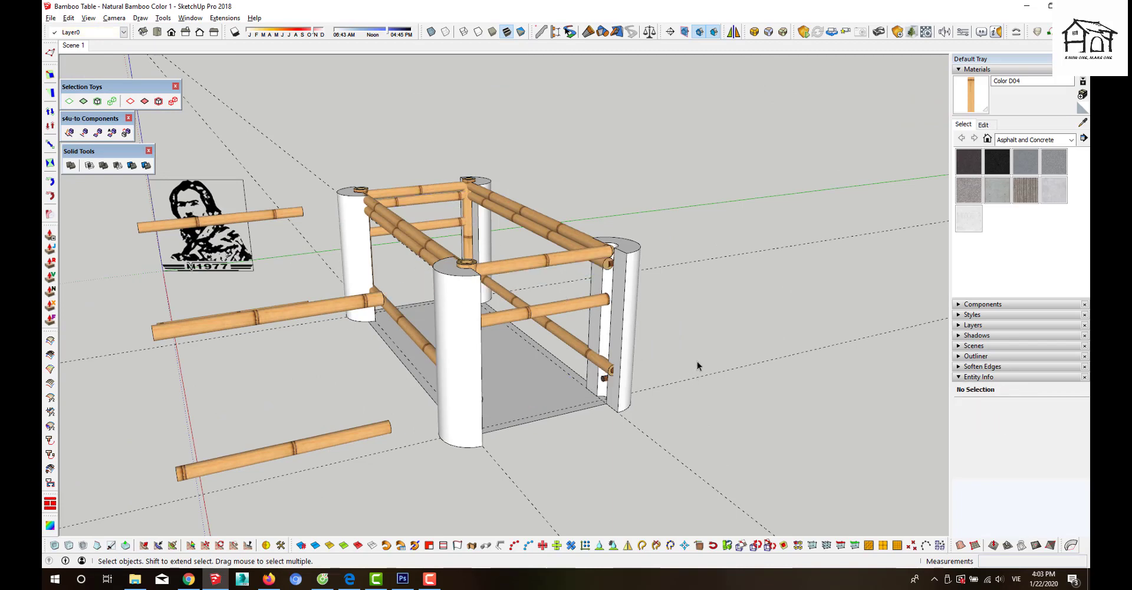
# - Delete the vertical bamboo post, leaving the white corner columns in place
pyautogui.click(434, 197)
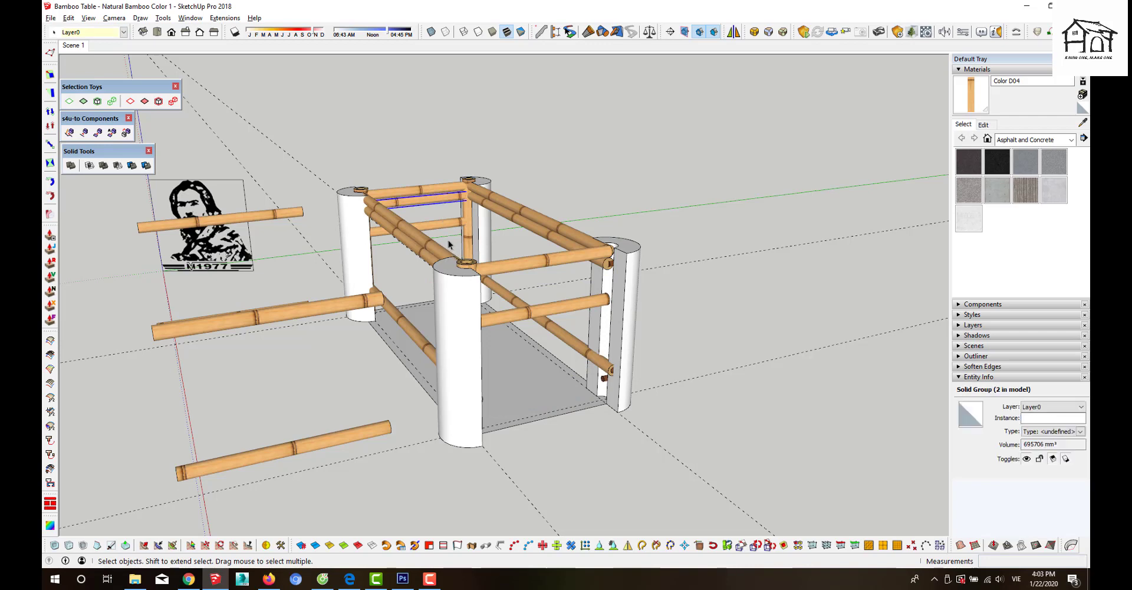
pyautogui.click(443, 244)
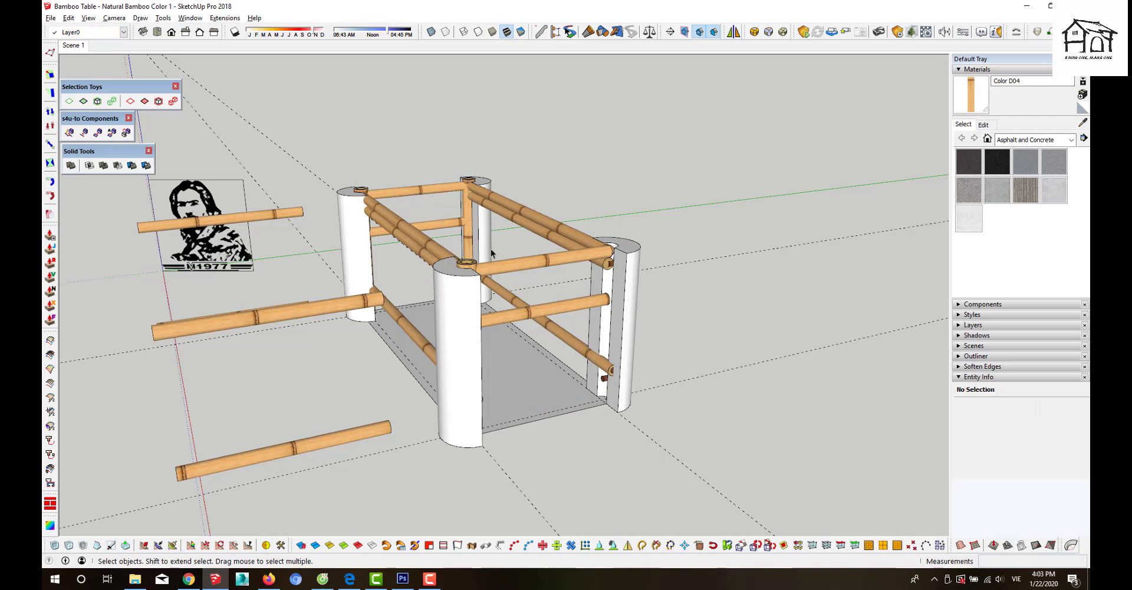
pyautogui.click(466, 238)
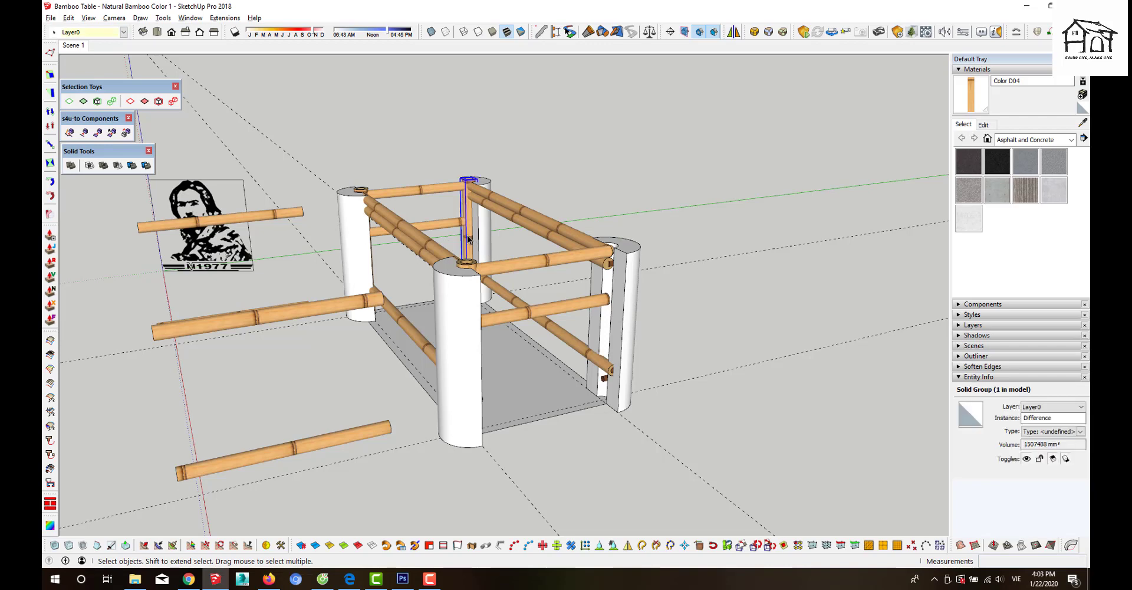
pyautogui.press('Delete')
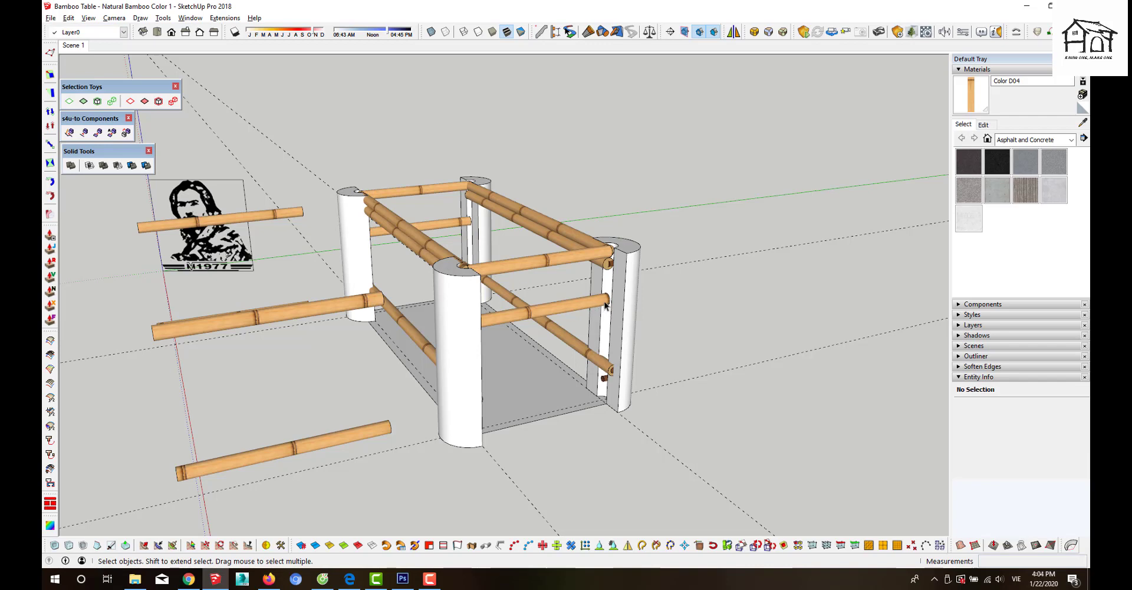
pyautogui.scroll(2, 622, 365)
pyautogui.click(601, 389)
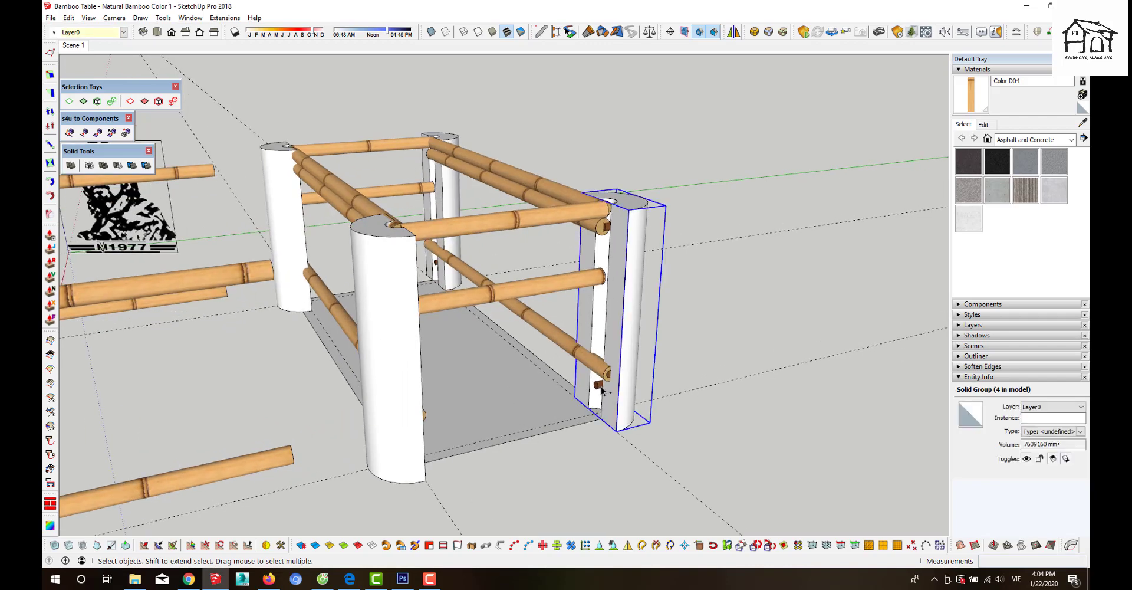
# - Use Solid Tools Subtract on the right rear column and the right column with their dowels
pyautogui.keyDown('shift'); pyautogui.click(597, 389); pyautogui.keyUp('shift')
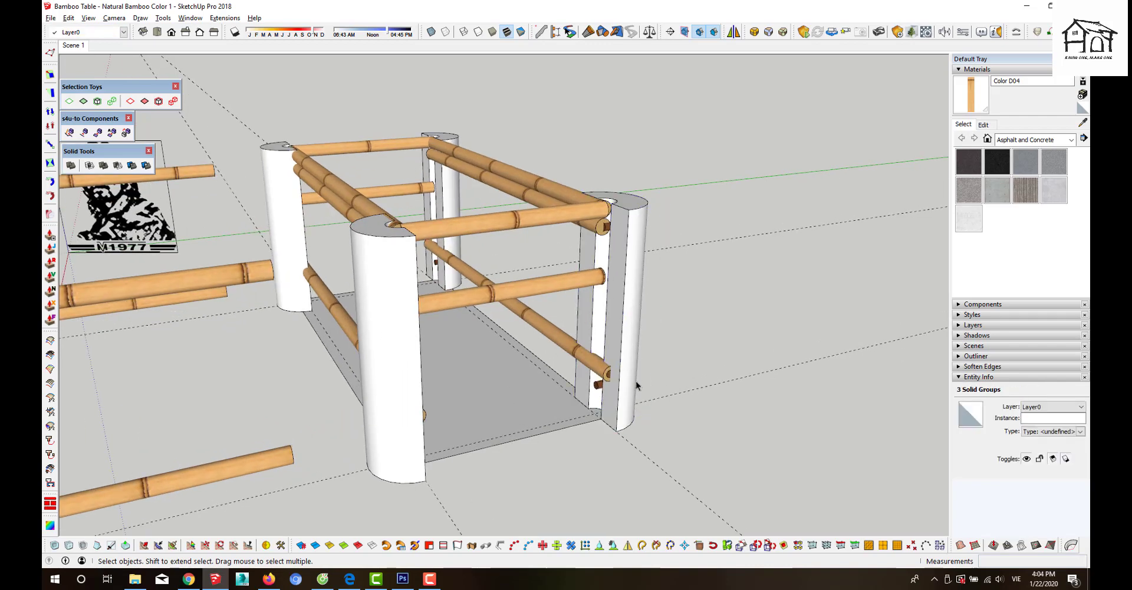
pyautogui.click(122, 165)
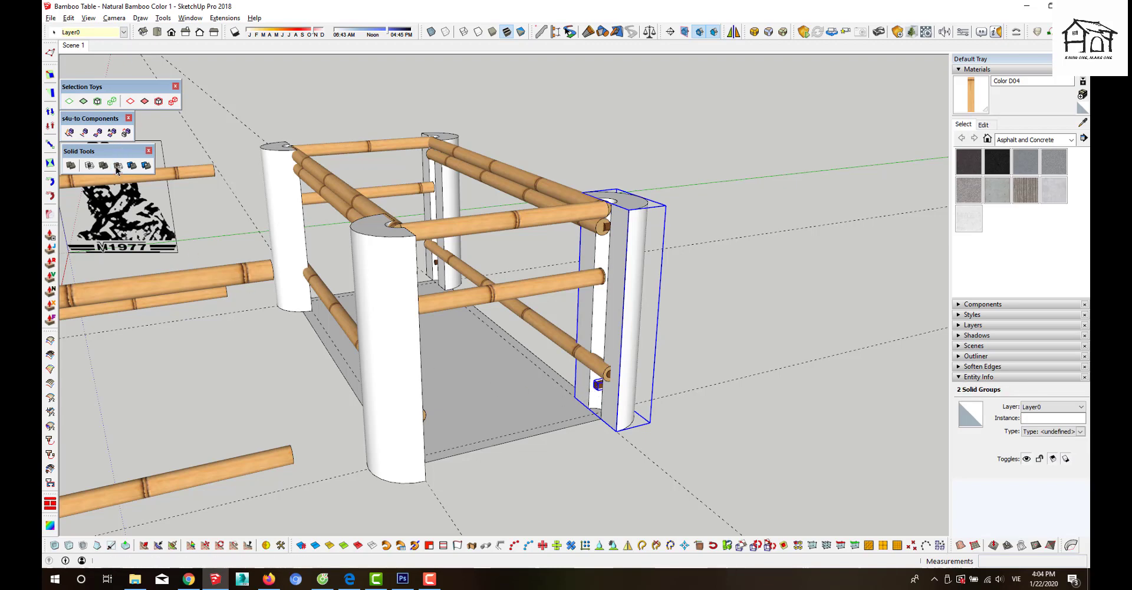
pyautogui.click(640, 220)
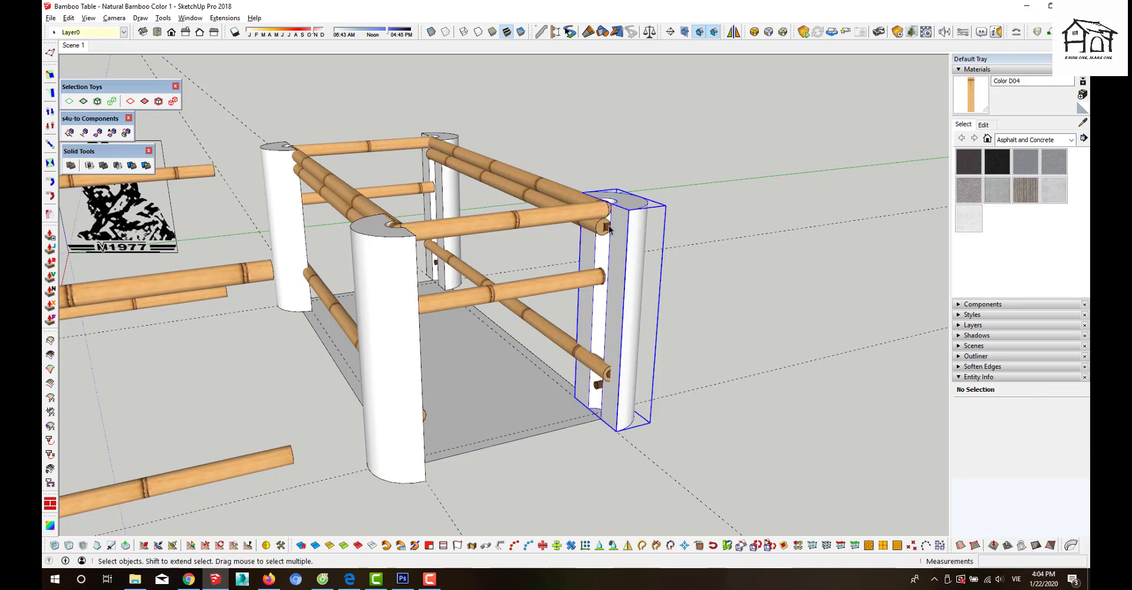
pyautogui.click(118, 165)
# - Subtract the small dowel from the left column on the other side of the table
pyautogui.moveTo(592, 364); pyautogui.dragTo(260, 310, button='middle')
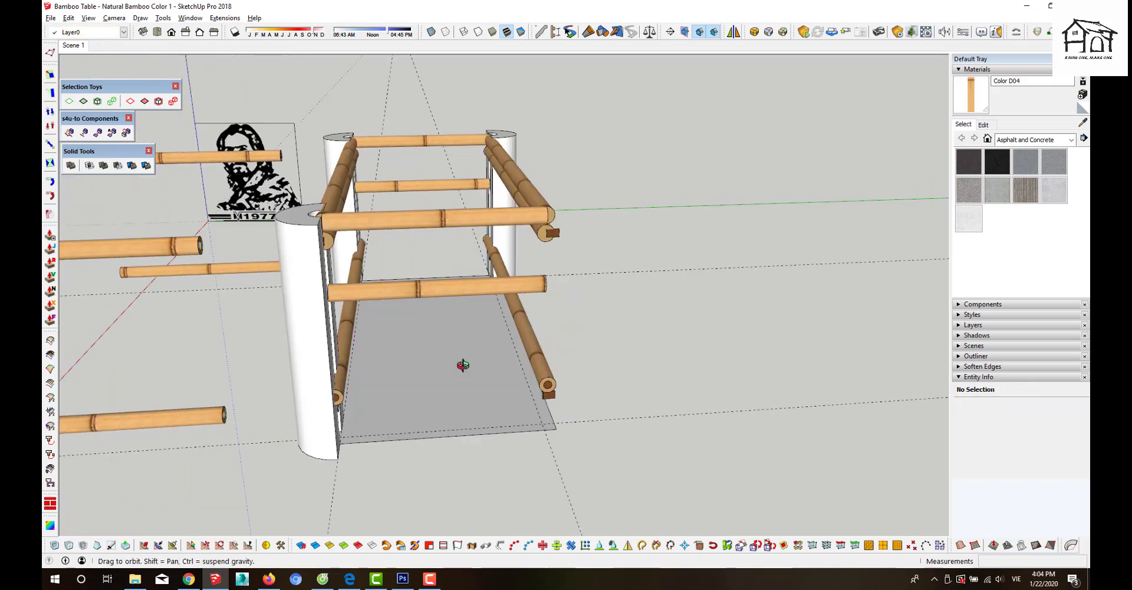
pyautogui.click(302, 368)
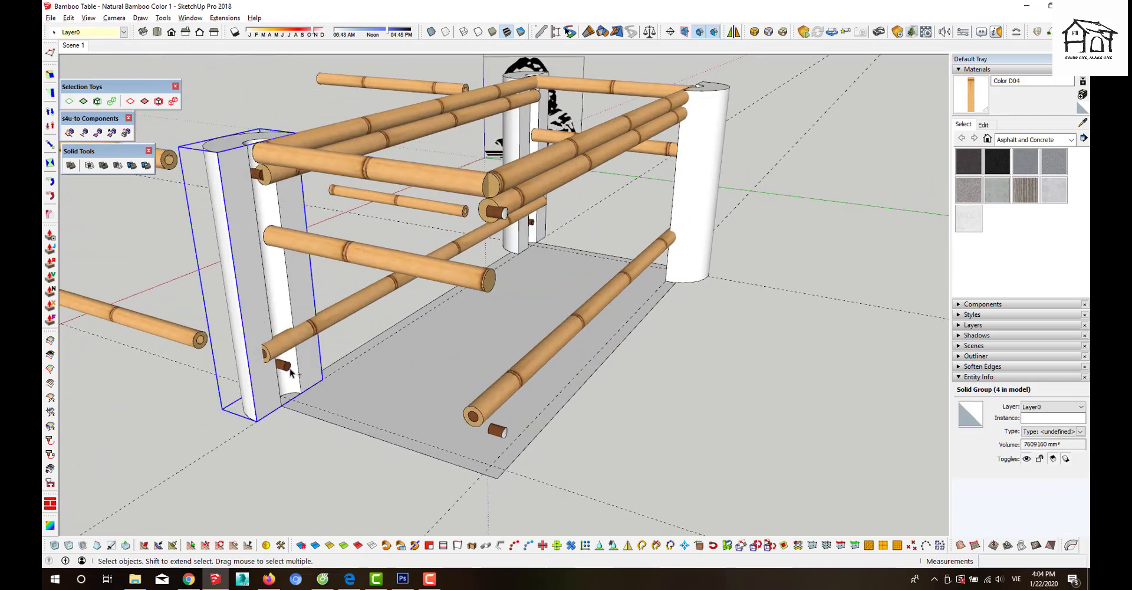
pyautogui.click(289, 376)
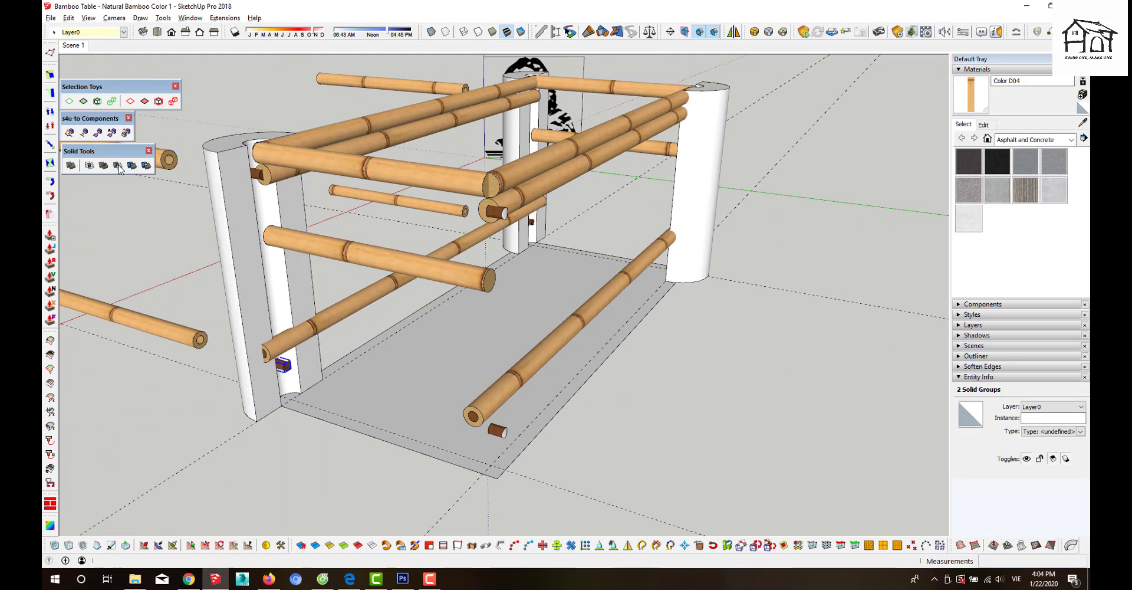
pyautogui.click(231, 196)
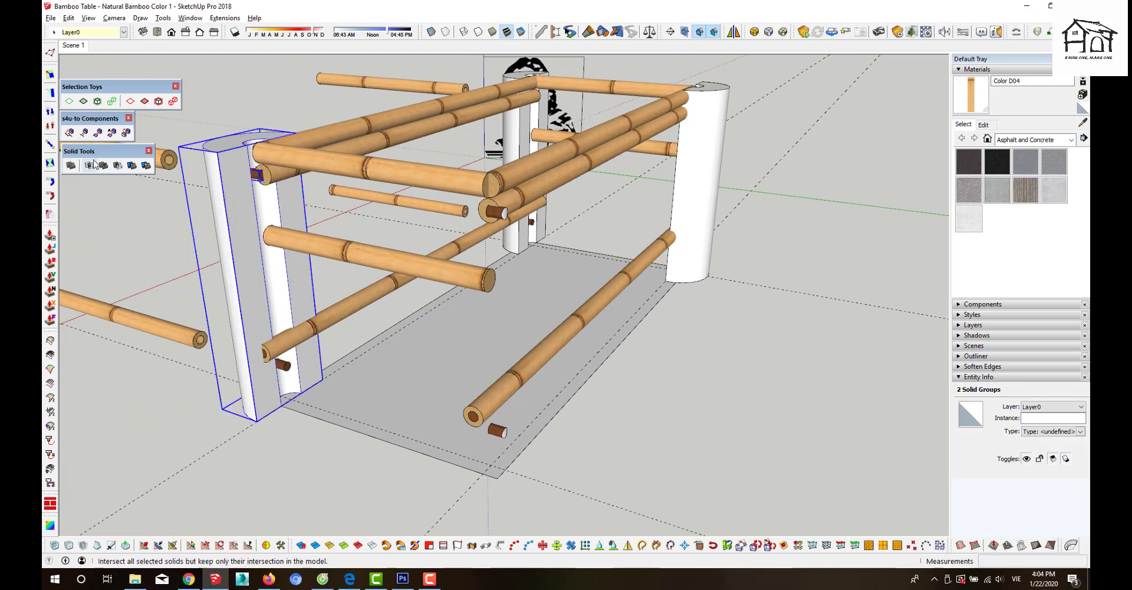
pyautogui.click(117, 166)
# - Subtract the small dowel from a far white column
pyautogui.scroll(-1, 413, 295)
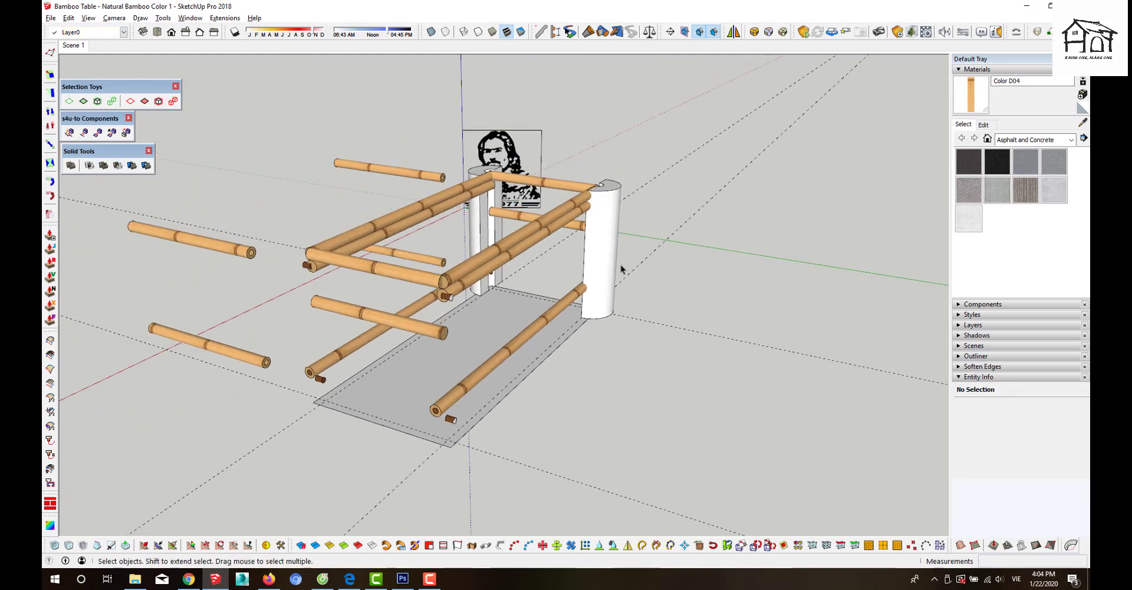
pyautogui.scroll(2, 419, 253)
pyautogui.scroll(1, 419, 253)
pyautogui.moveTo(413, 260); pyautogui.dragTo(446, 354, button='middle')
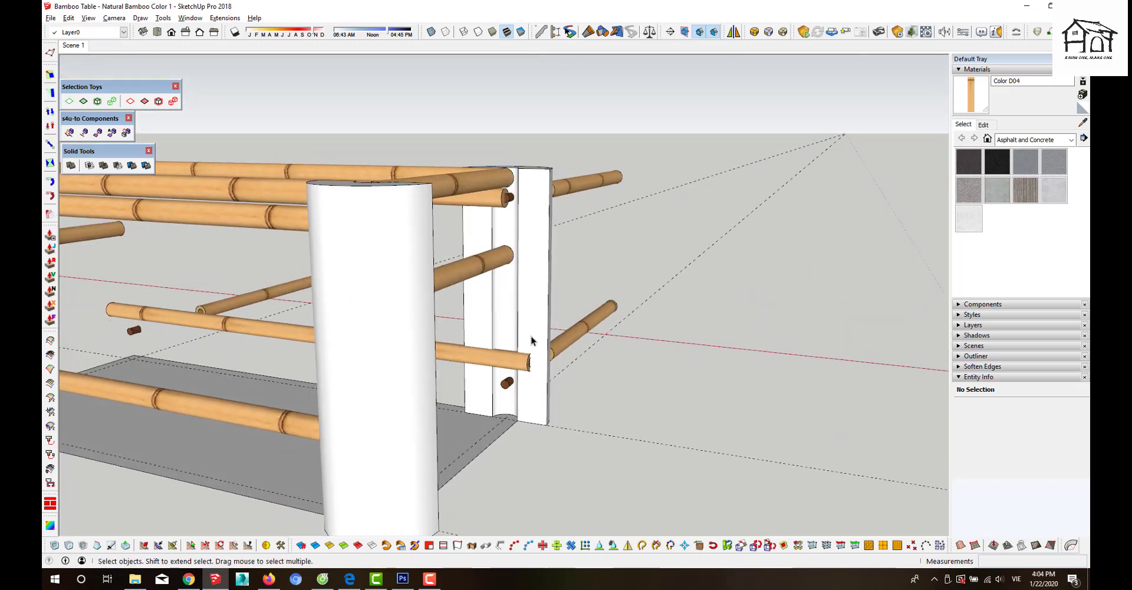
pyautogui.click(532, 340)
pyautogui.keyDown('shift'); pyautogui.click(506, 382); pyautogui.keyUp('shift')
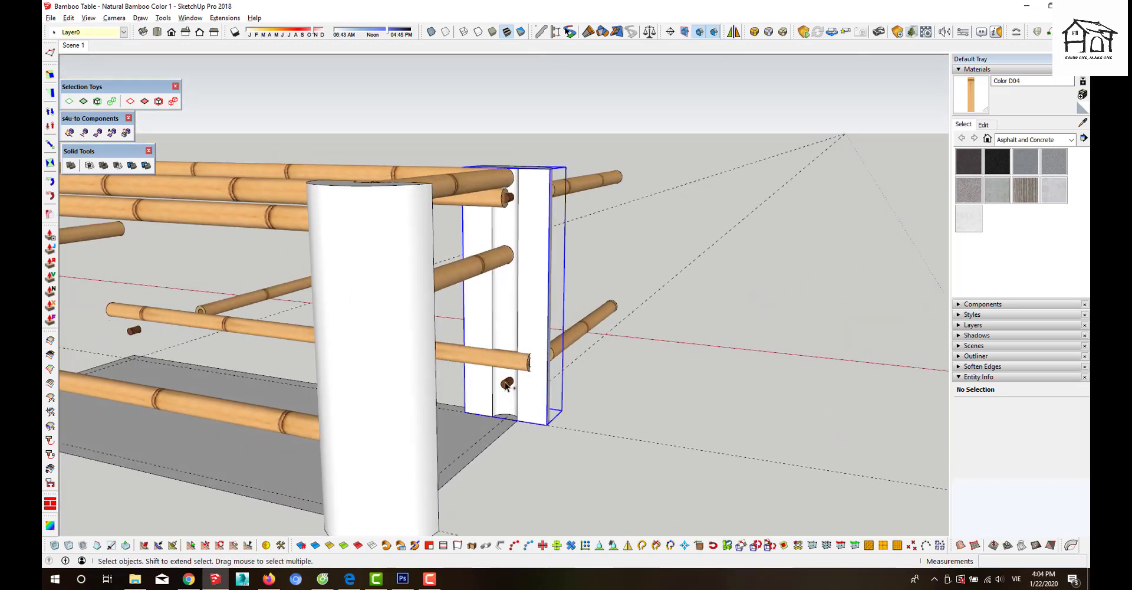
pyautogui.click(125, 170)
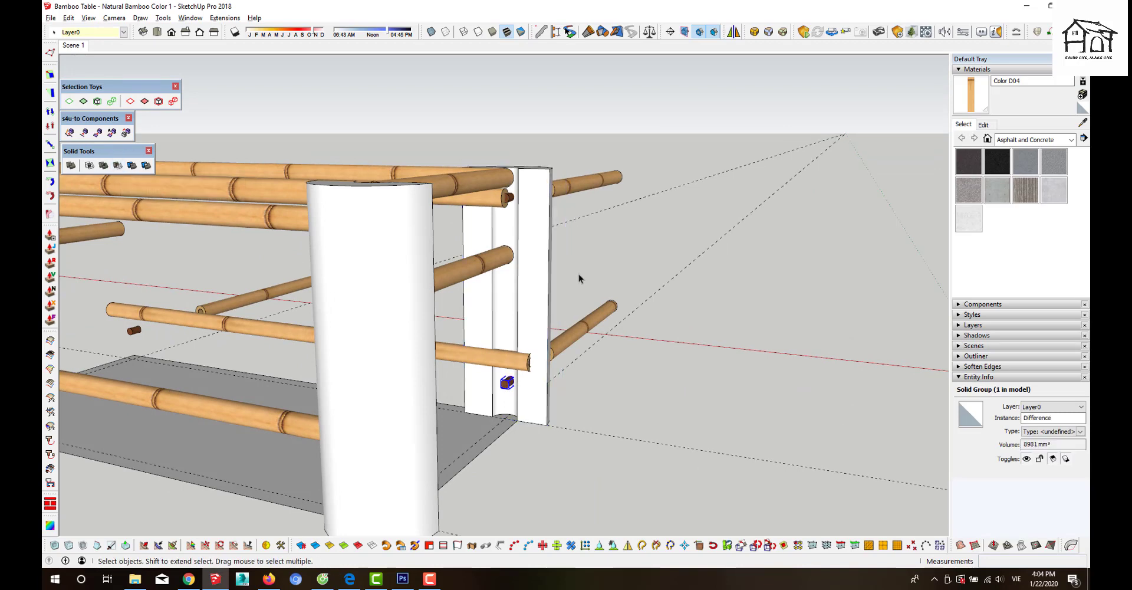
# - Subtract the white post out of its dowel at the far corner
pyautogui.click(524, 224)
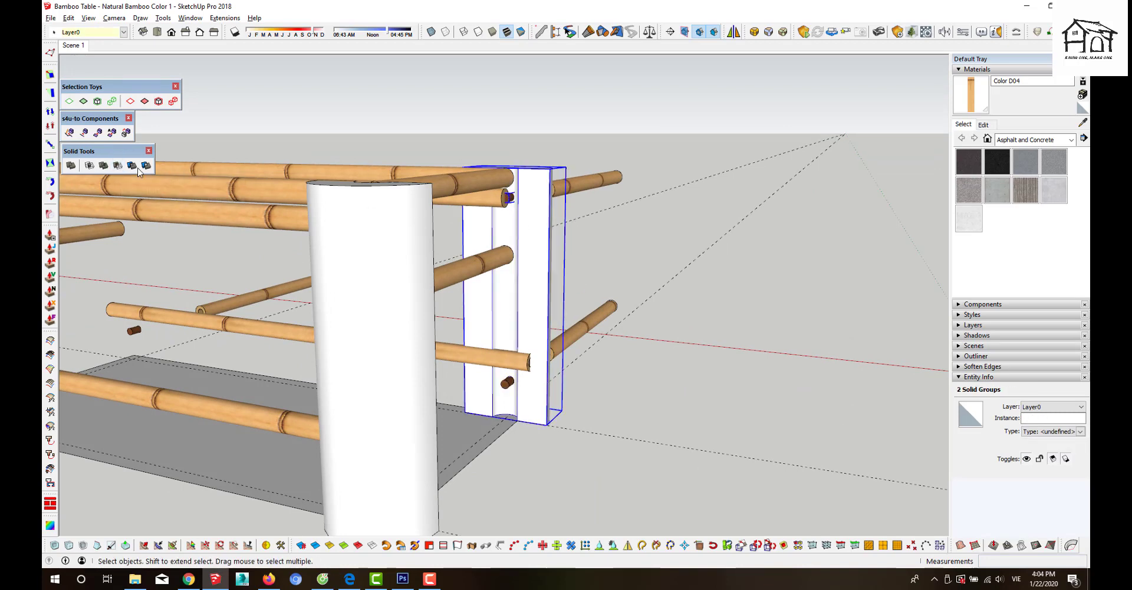
pyautogui.click(117, 165)
pyautogui.click(478, 208)
pyautogui.click(556, 262)
# - Subtract another white cutting post, leaving a hole in the dowel
pyautogui.scroll(-3, 556, 262)
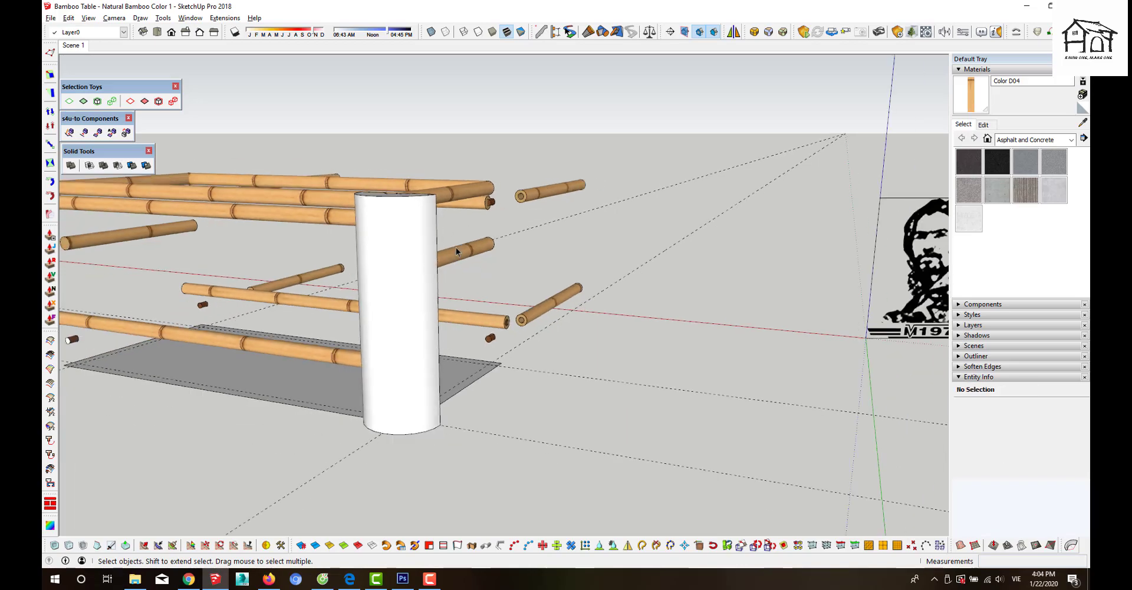
pyautogui.moveTo(557, 262); pyautogui.dragTo(315, 284, button='middle')
pyautogui.scroll(3, 315, 284)
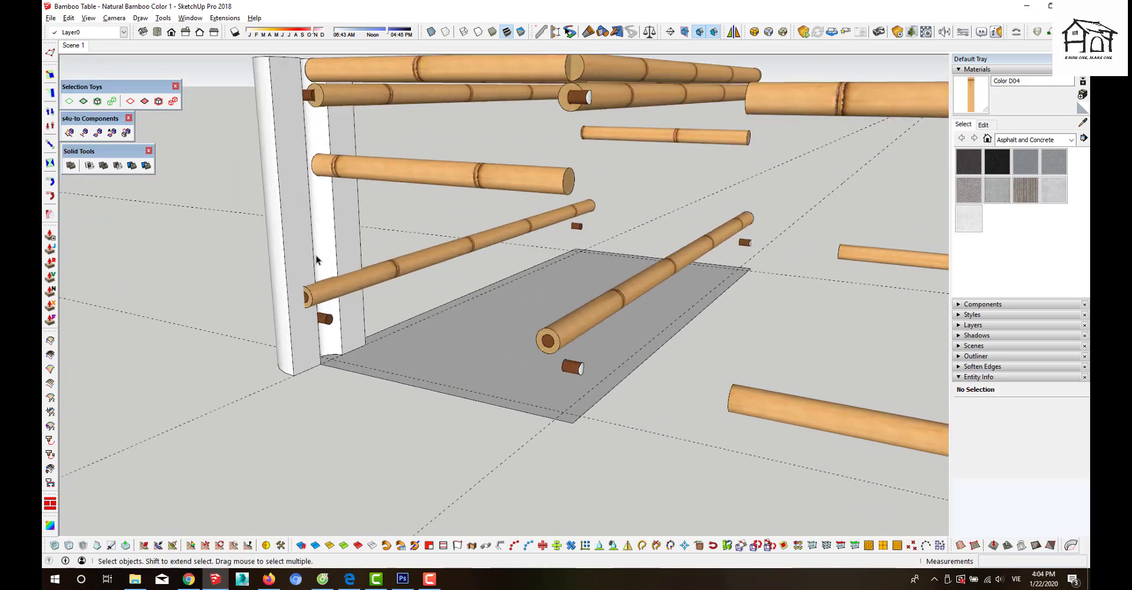
pyautogui.scroll(2, 315, 284)
pyautogui.click(317, 283)
pyautogui.click(331, 338)
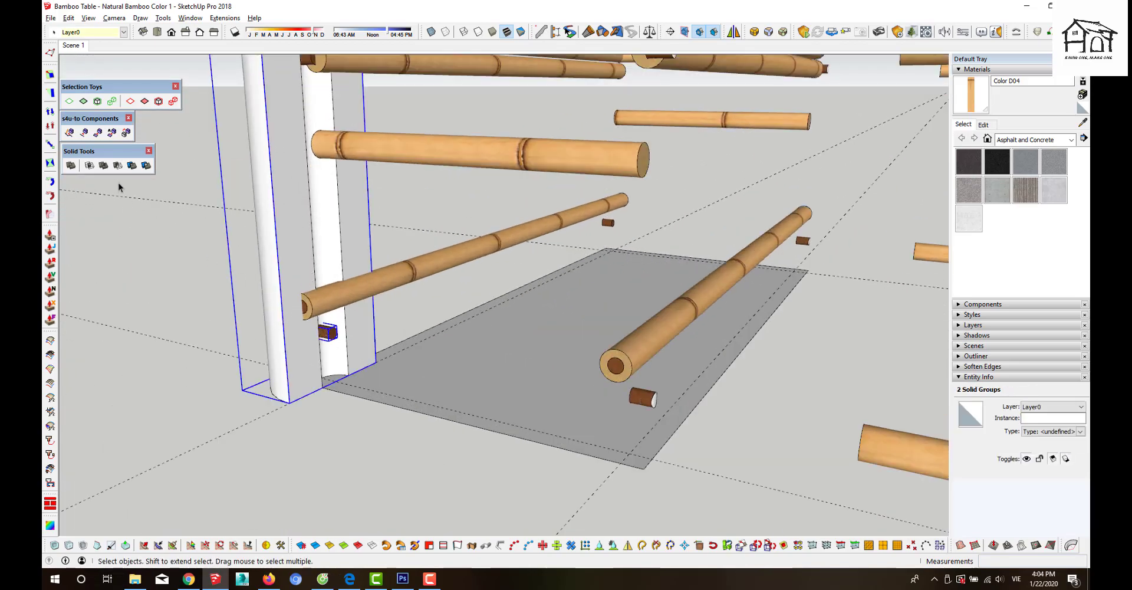
# - Subtract the post from the upper rail joint and zoom out to check the frame
pyautogui.scroll(-3, 288, 331)
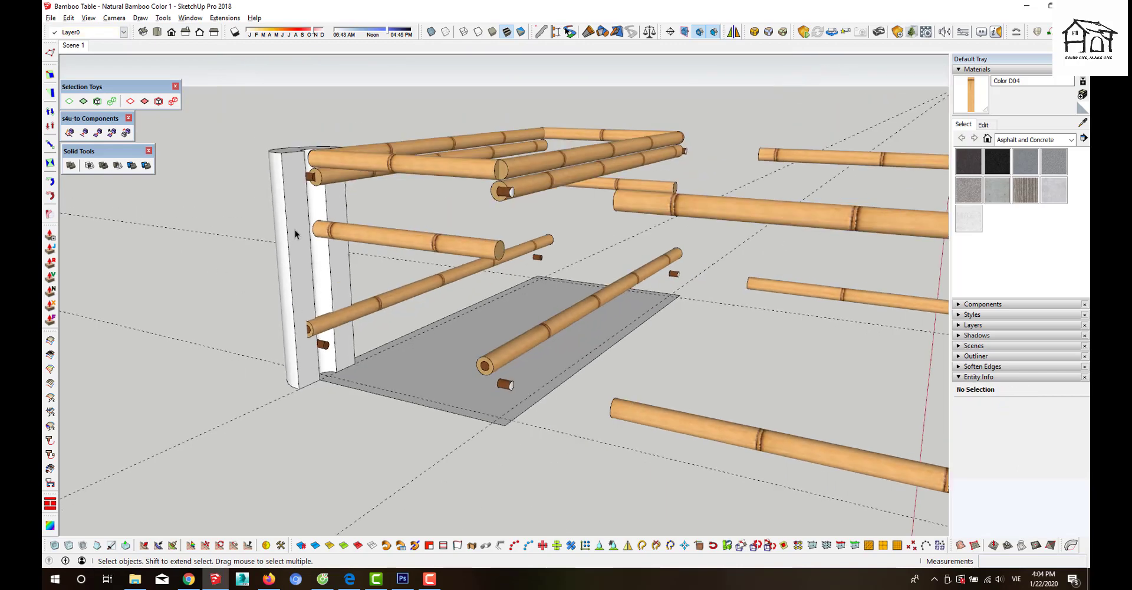
pyautogui.scroll(3, 295, 229)
pyautogui.scroll(3, 274, 168)
pyautogui.click(320, 164)
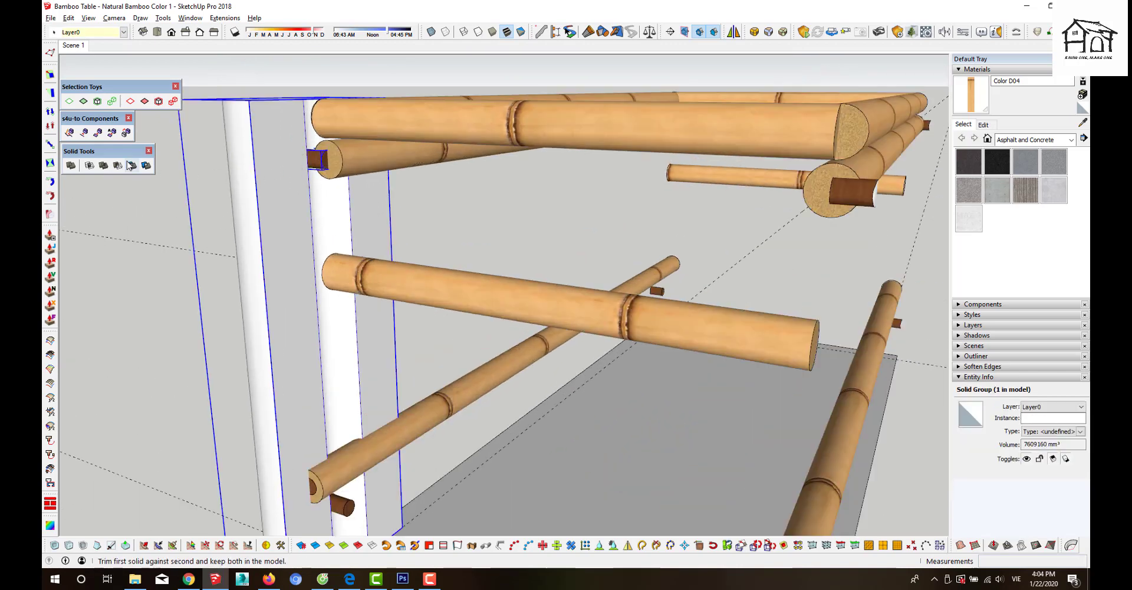
pyautogui.click(242, 225)
pyautogui.scroll(-3, 364, 270)
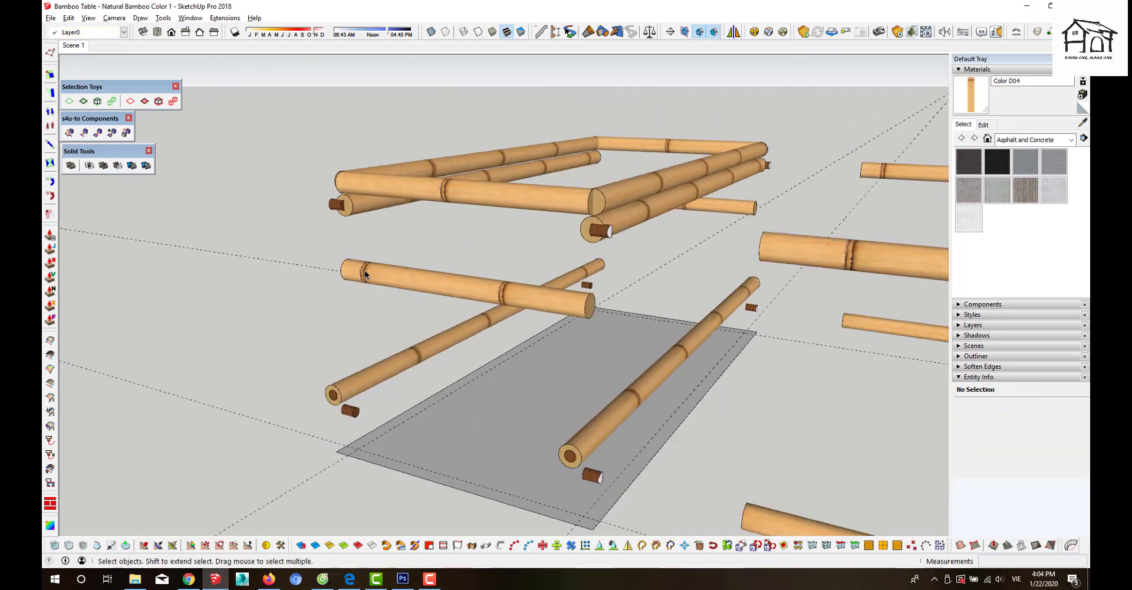
pyautogui.scroll(-1, 462, 360)
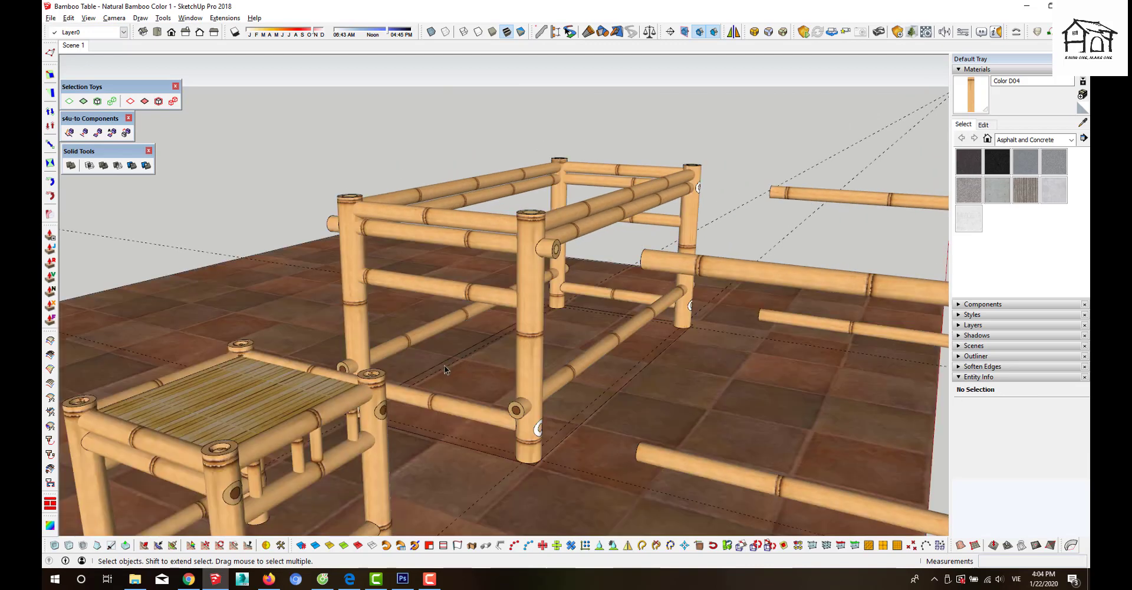
# - Delete the floor slab, the small side table and the short bamboo stub by the left post
pyautogui.click(302, 310)
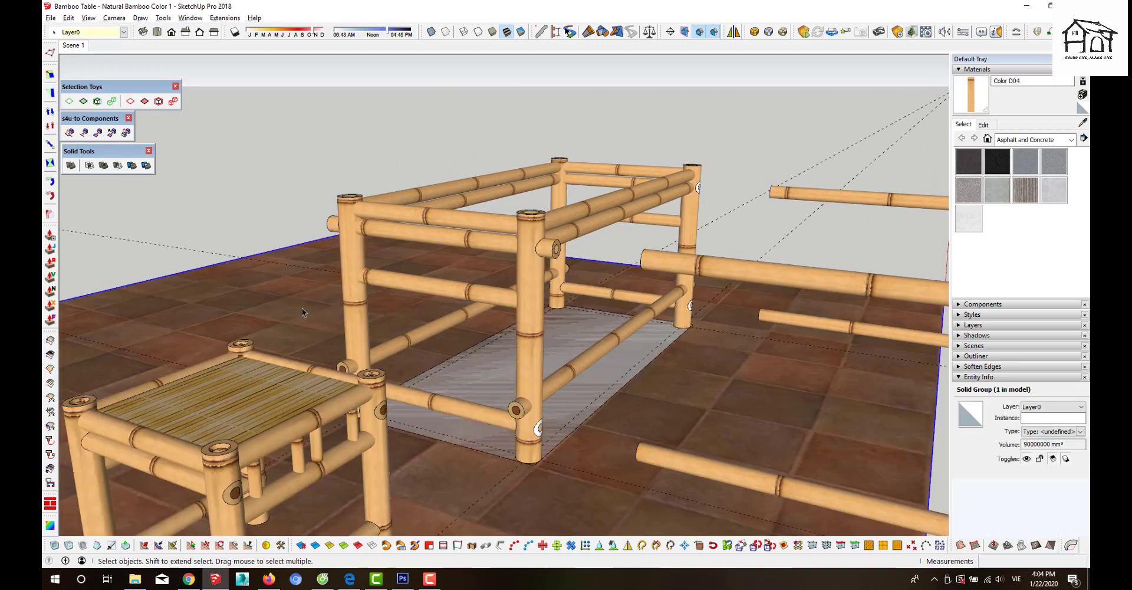
pyautogui.press('Delete')
pyautogui.click(274, 361)
pyautogui.press('Delete')
pyautogui.scroll(-2, 610, 379)
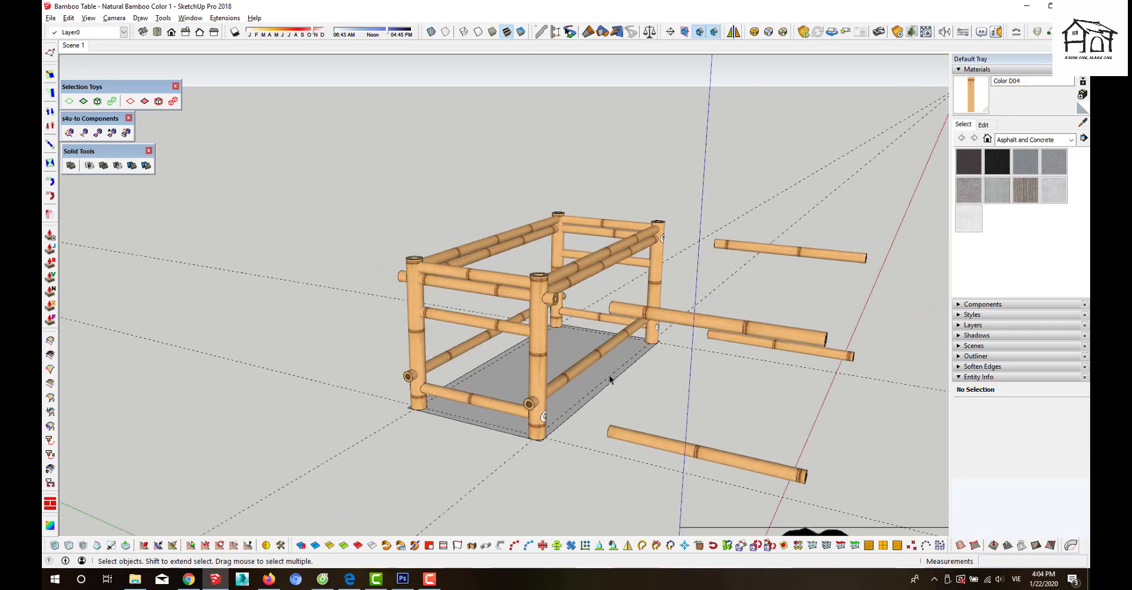
pyautogui.moveTo(610, 379)
pyautogui.mouseDown(button='middle')
pyautogui.moveTo(397, 387)
pyautogui.moveTo(450, 265)
pyautogui.mouseUp(button='middle')
pyautogui.scroll(3, 450, 266)
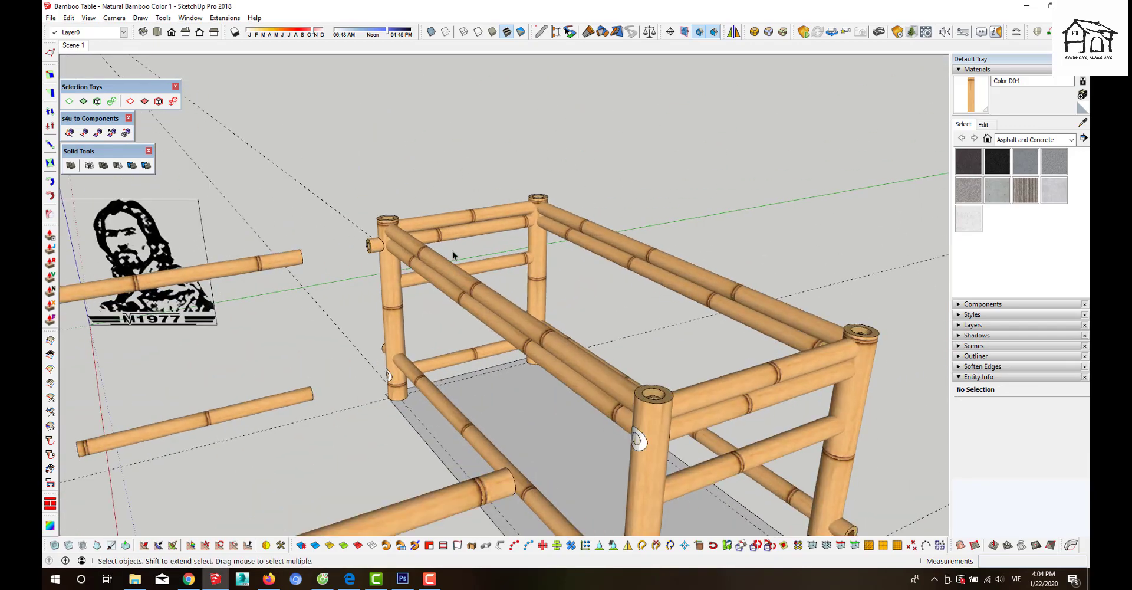
pyautogui.click(372, 245)
pyautogui.press('Delete')
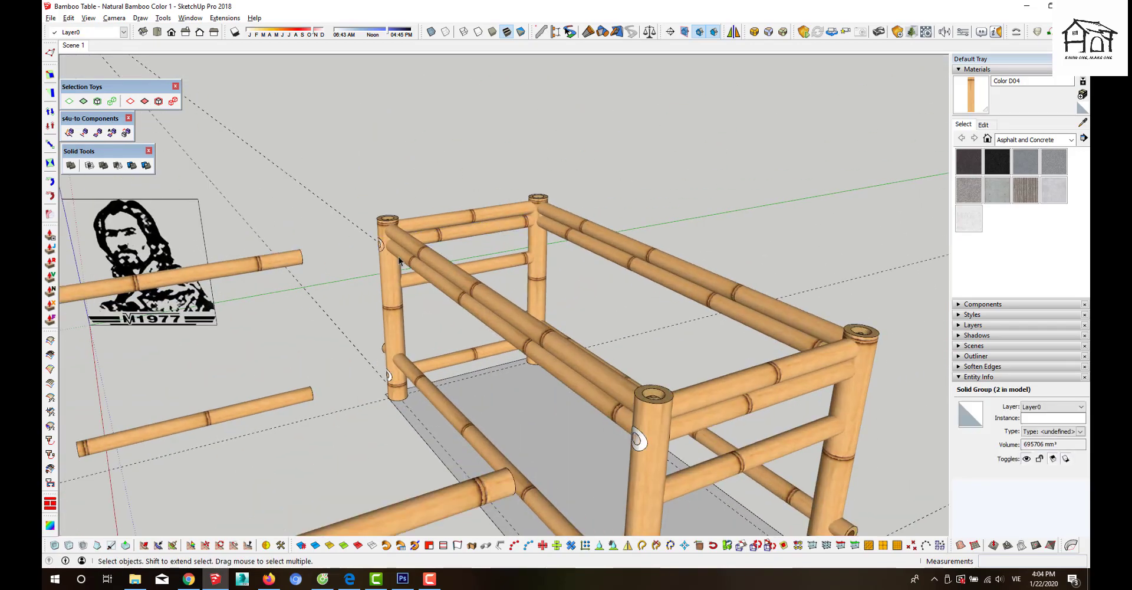
# - Select the four loose bamboo poles and delete them
pyautogui.scroll(-3, 399, 260)
pyautogui.moveTo(399, 260)
pyautogui.mouseDown(button='middle')
pyautogui.moveTo(541, 385)
pyautogui.moveTo(554, 350)
pyautogui.moveTo(451, 439)
pyautogui.mouseUp(button='middle')
pyautogui.scroll(3, 541, 385)
pyautogui.scroll(-2, 541, 385)
pyautogui.click(449, 437)
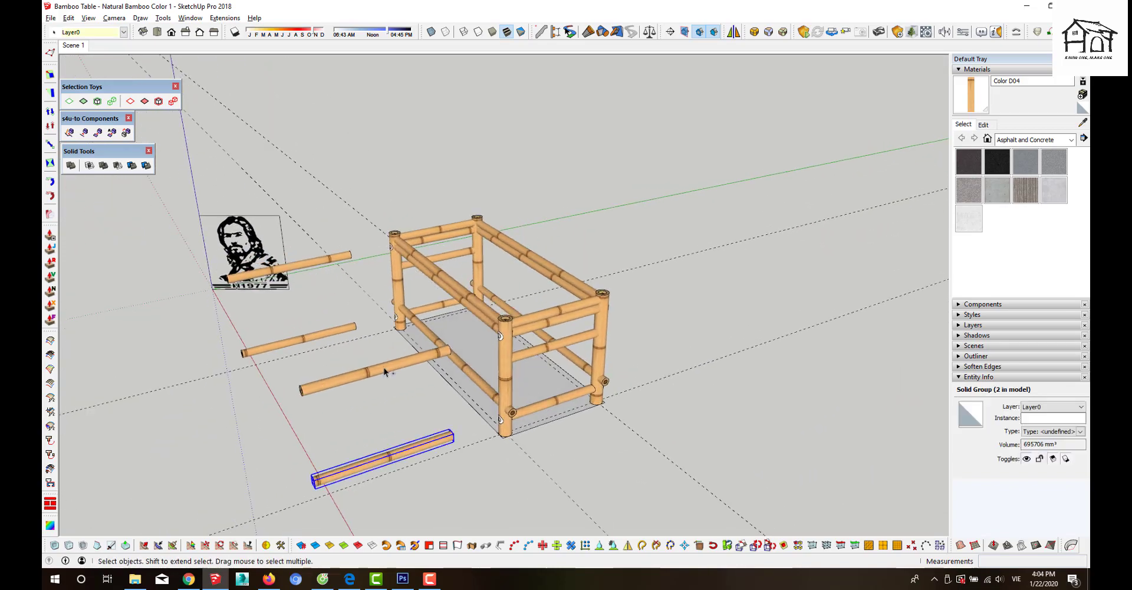
pyautogui.keyDown('shift'); pyautogui.click(383, 367); pyautogui.keyUp('shift')
pyautogui.keyDown('shift'); pyautogui.click(335, 332); pyautogui.keyUp('shift')
pyautogui.keyDown('shift'); pyautogui.click(320, 260); pyautogui.keyUp('shift')
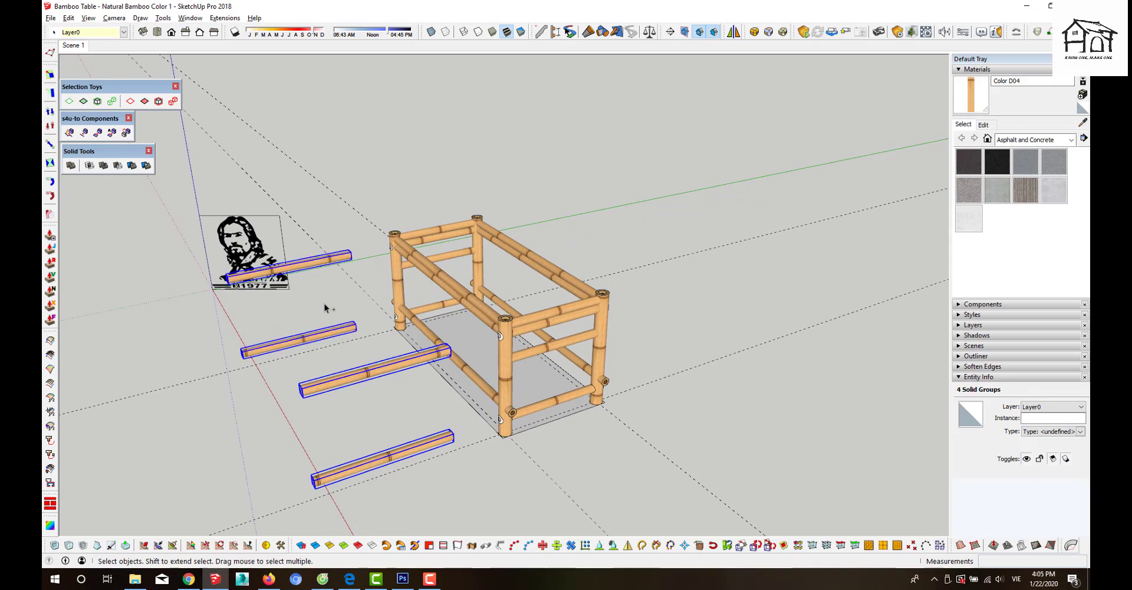
pyautogui.press('Delete')
# - Inspect the front corner leg, the end disc and the short rail from a low view
pyautogui.moveTo(324, 303)
pyautogui.mouseDown(button='middle')
pyautogui.moveTo(447, 380)
pyautogui.moveTo(619, 354)
pyautogui.moveTo(560, 404)
pyautogui.mouseUp(button='middle')
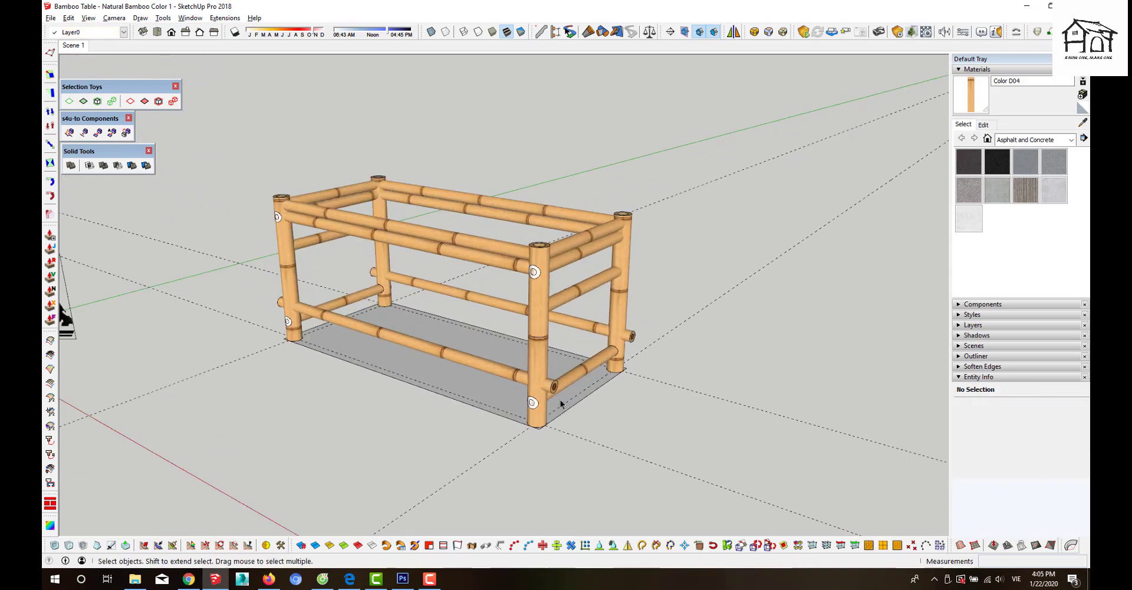
pyautogui.scroll(2, 560, 403)
pyautogui.scroll(2, 569, 431)
pyautogui.scroll(4, 573, 451)
pyautogui.click(546, 463)
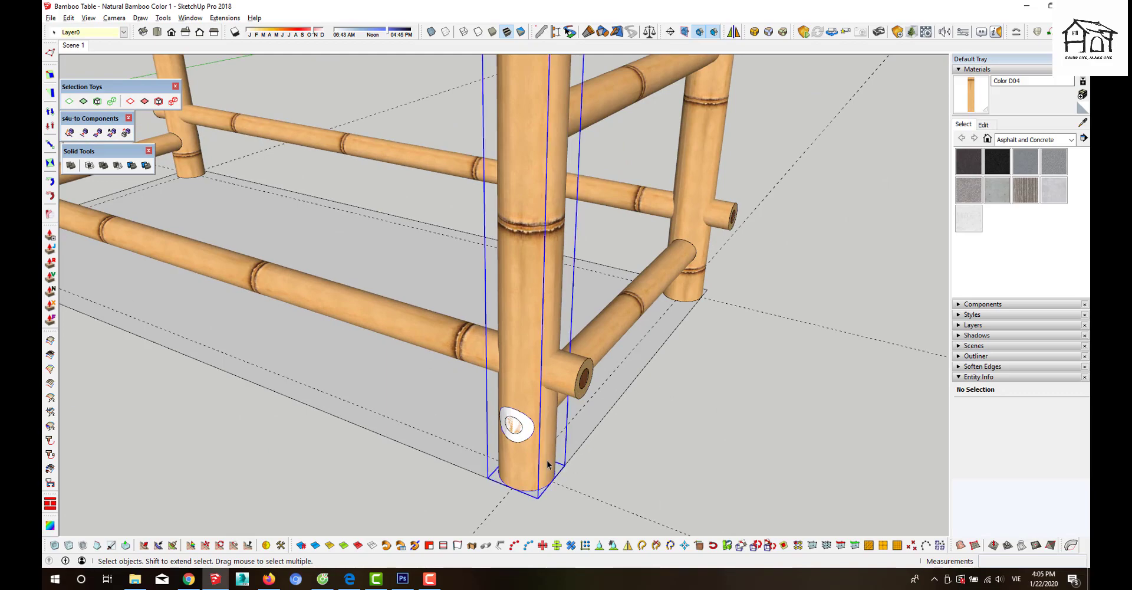
pyautogui.moveTo(547, 462)
pyautogui.mouseDown(button='middle')
pyautogui.moveTo(552, 398)
pyautogui.moveTo(536, 307)
pyautogui.mouseUp(button='middle')
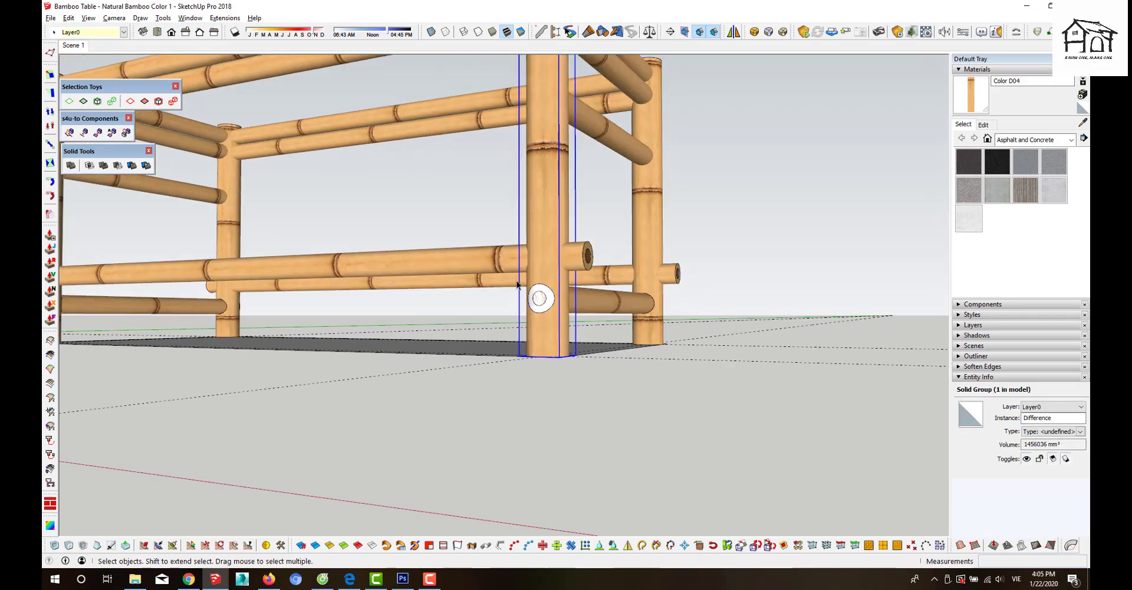
pyautogui.moveTo(517, 284); pyautogui.dragTo(700, 335)
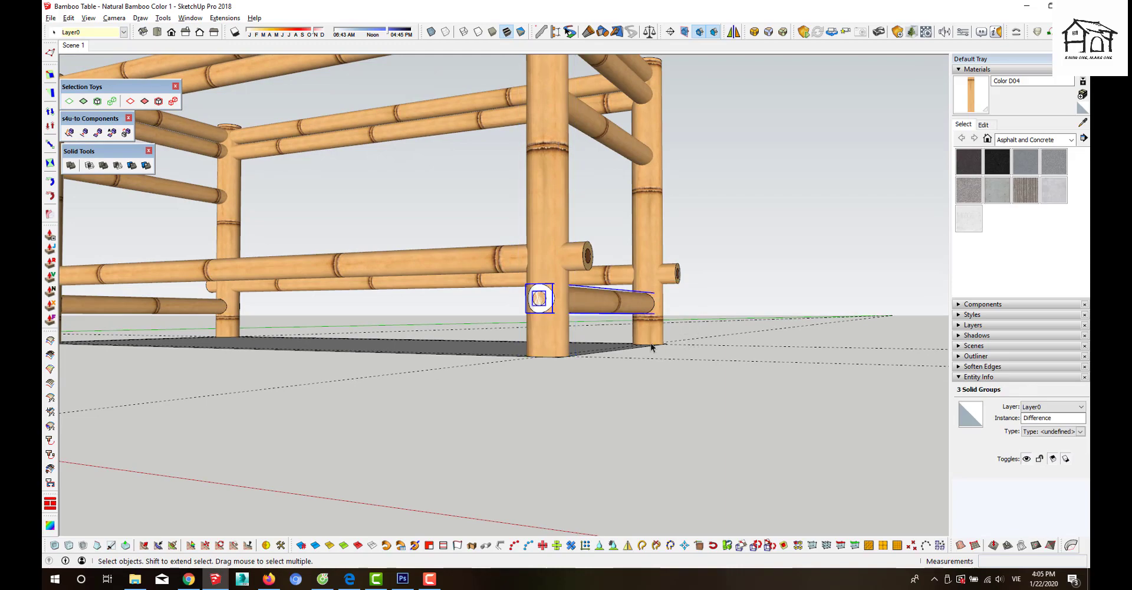
pyautogui.moveTo(652, 347)
pyautogui.mouseDown(button='middle')
pyautogui.moveTo(519, 298)
pyautogui.moveTo(544, 295)
pyautogui.mouseUp(button='middle')
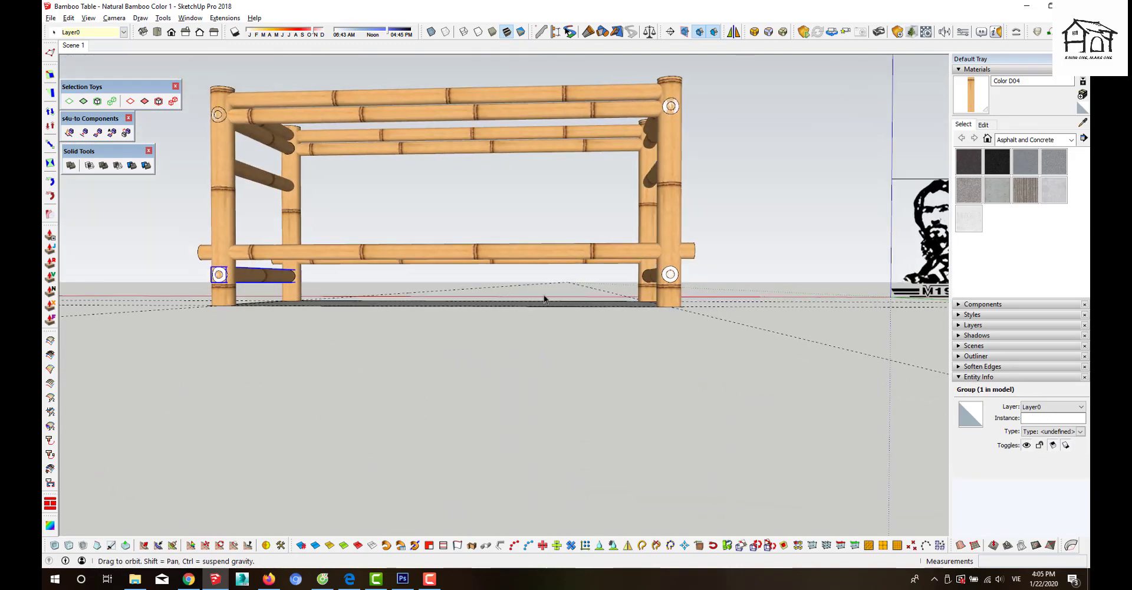
# - Select the right bottom hole disc and view the right corner post up close
pyautogui.click(716, 288)
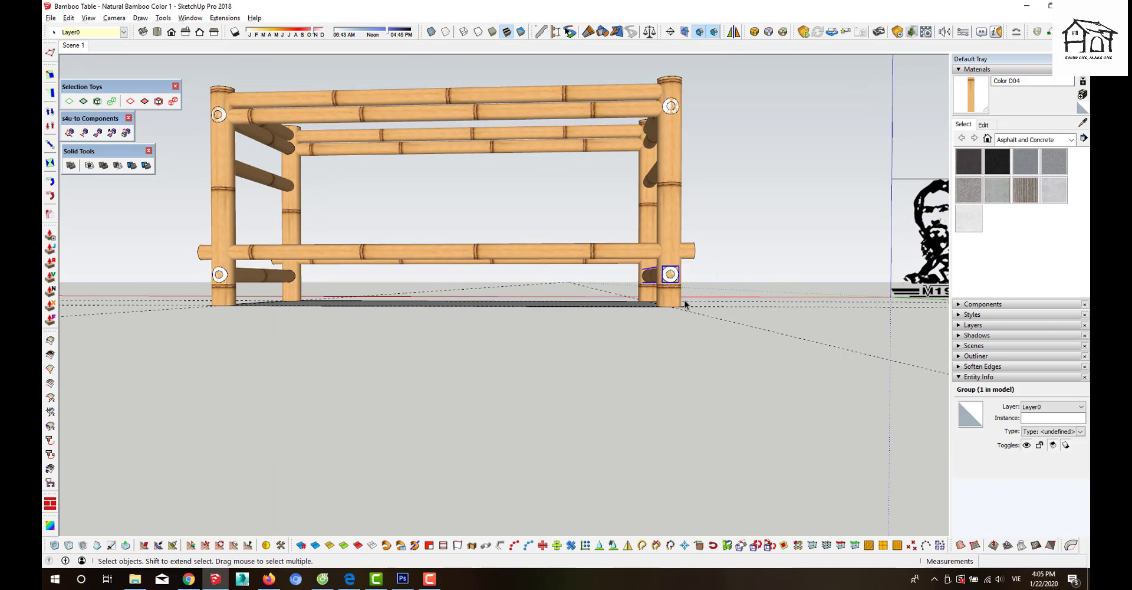
pyautogui.moveTo(716, 289)
pyautogui.mouseDown(button='middle')
pyautogui.moveTo(627, 316)
pyautogui.moveTo(645, 257)
pyautogui.mouseUp(button='middle')
pyautogui.scroll(2, 645, 257)
pyautogui.scroll(3, 657, 186)
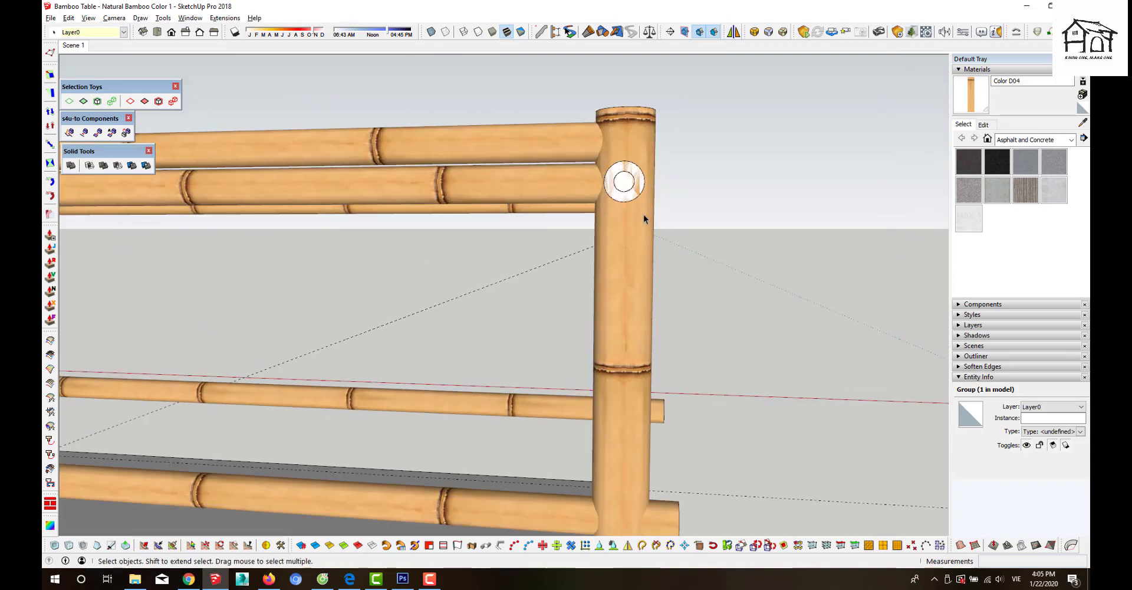
pyautogui.moveTo(642, 214); pyautogui.dragTo(594, 231, button='middle')
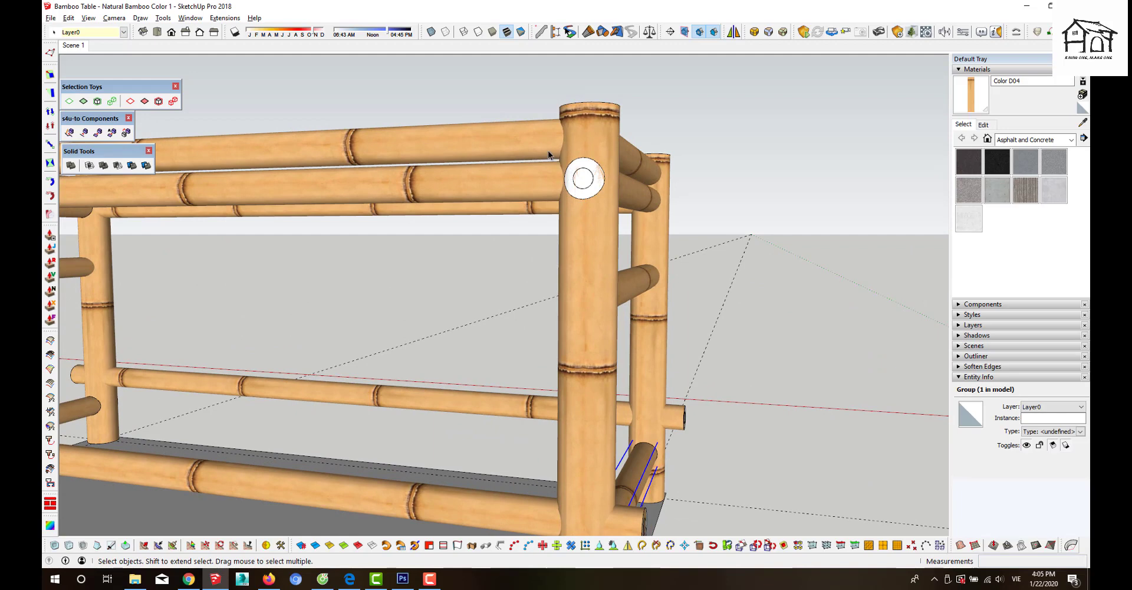
pyautogui.moveTo(584, 188); pyautogui.dragTo(572, 221, button='middle')
pyautogui.scroll(1, 575, 224)
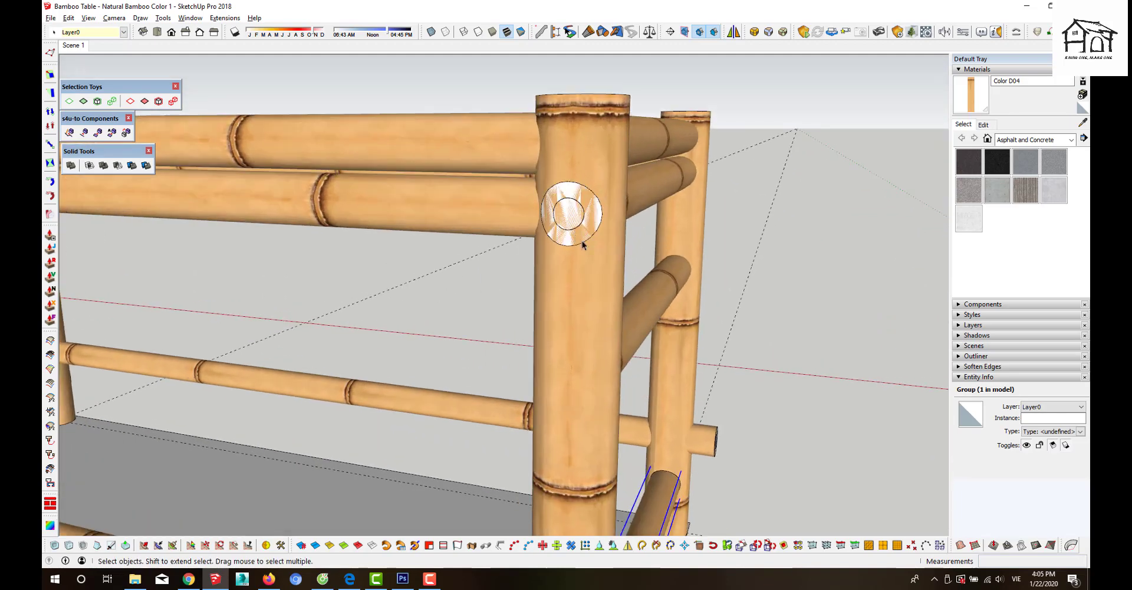
# - Open the right corner post group, select its geometry, then exit and reframe the table
pyautogui.click(594, 249)
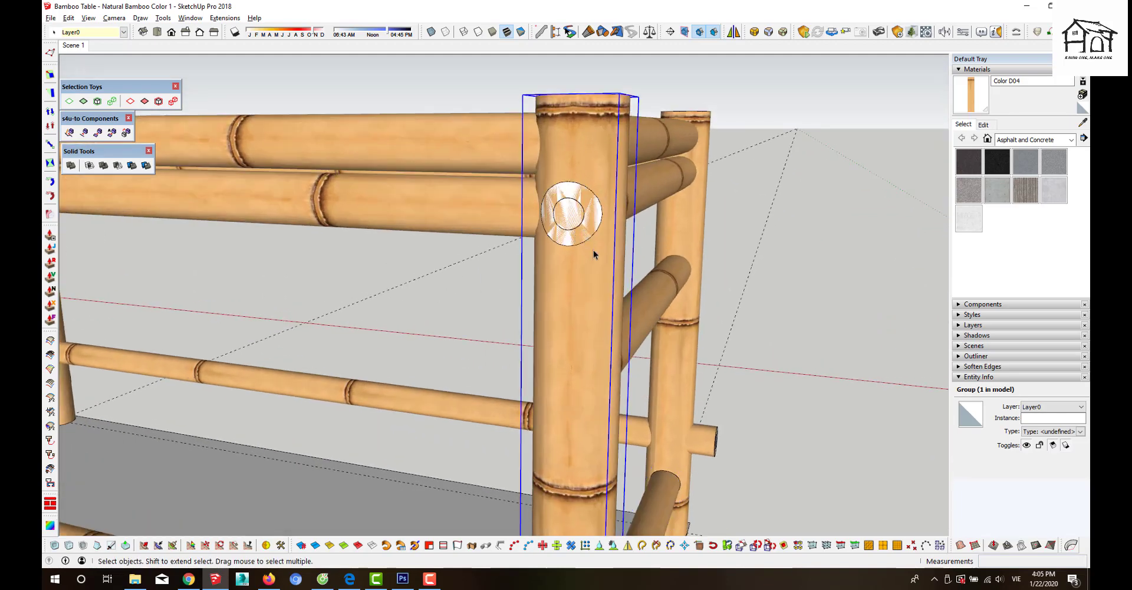
pyautogui.doubleClick(593, 250)
pyautogui.tripleClick(593, 249)
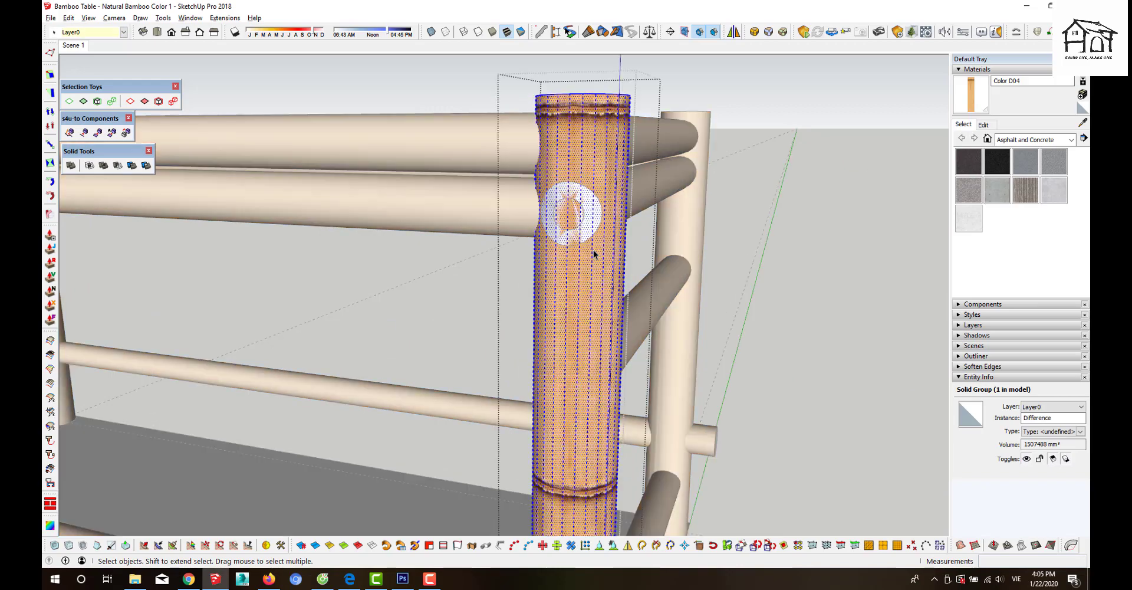
pyautogui.press('Escape')
pyautogui.scroll(-3, 594, 249)
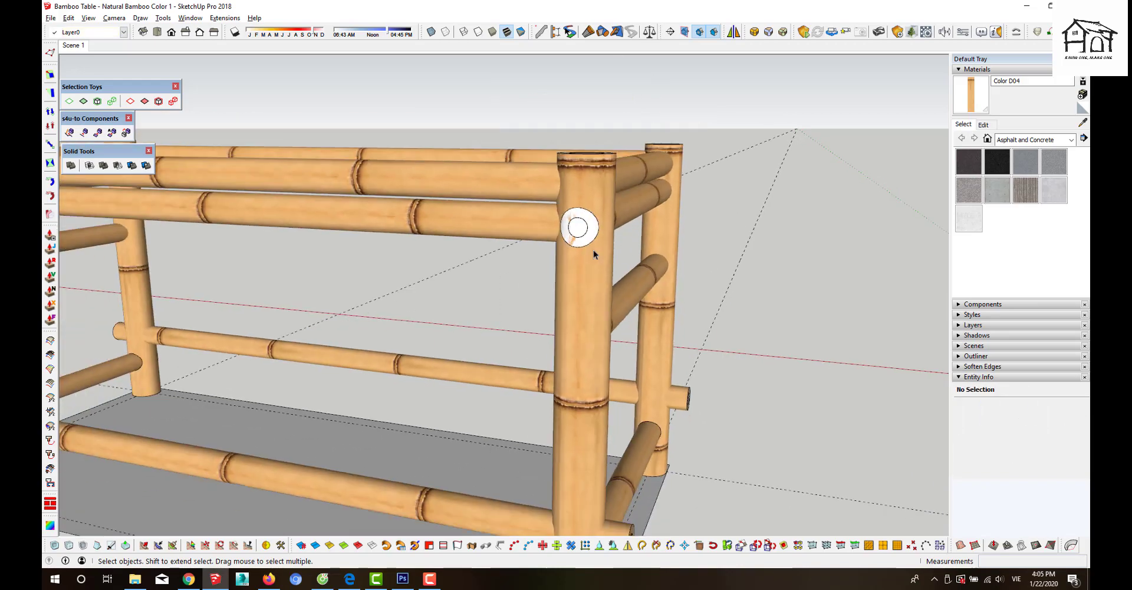
pyautogui.scroll(-2, 593, 249)
pyautogui.moveTo(592, 250); pyautogui.dragTo(504, 300, button='middle')
pyautogui.scroll(1, 505, 300)
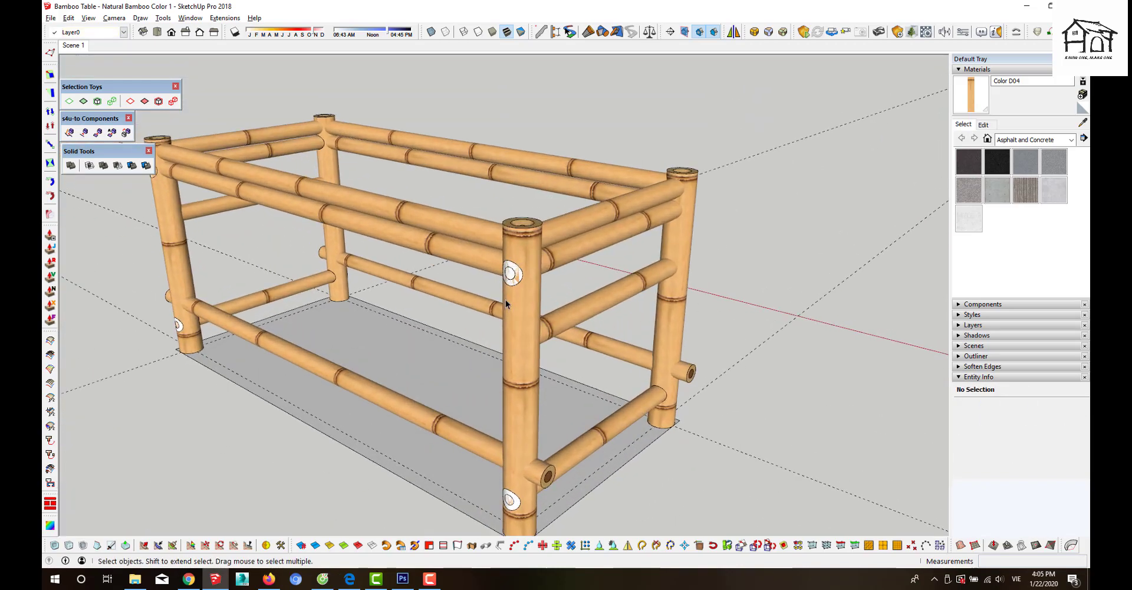
pyautogui.scroll(-2, 505, 303)
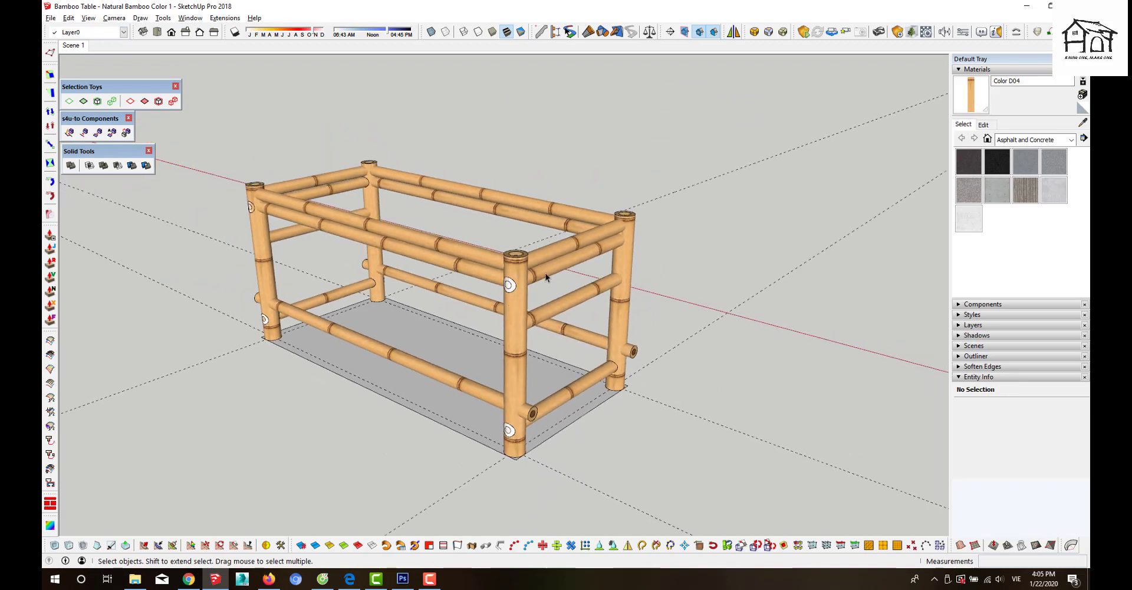
# - Copy the upper side rail through the front leg and select the leg with the copy
pyautogui.click(545, 277)
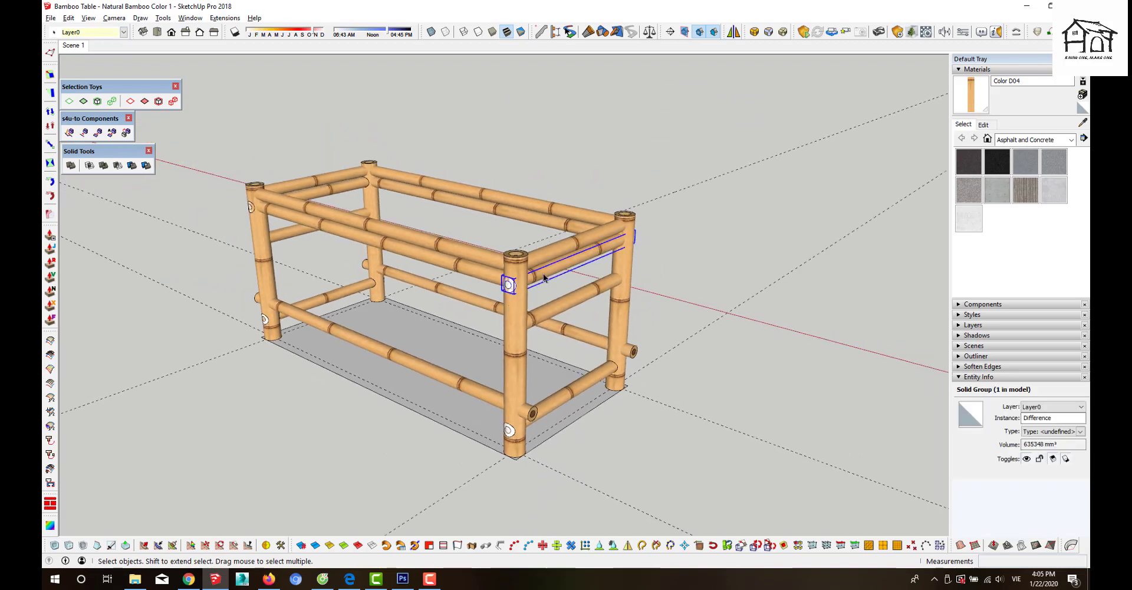
pyautogui.press('m')
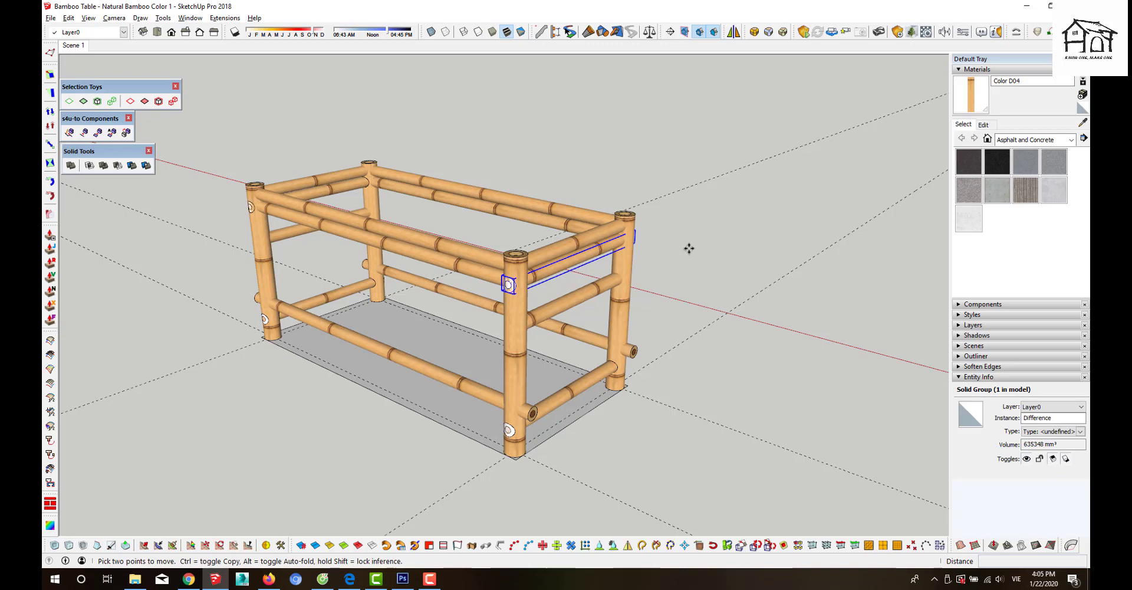
pyautogui.keyDown('ctrl'); pyautogui.click(690, 250); pyautogui.keyUp('ctrl')
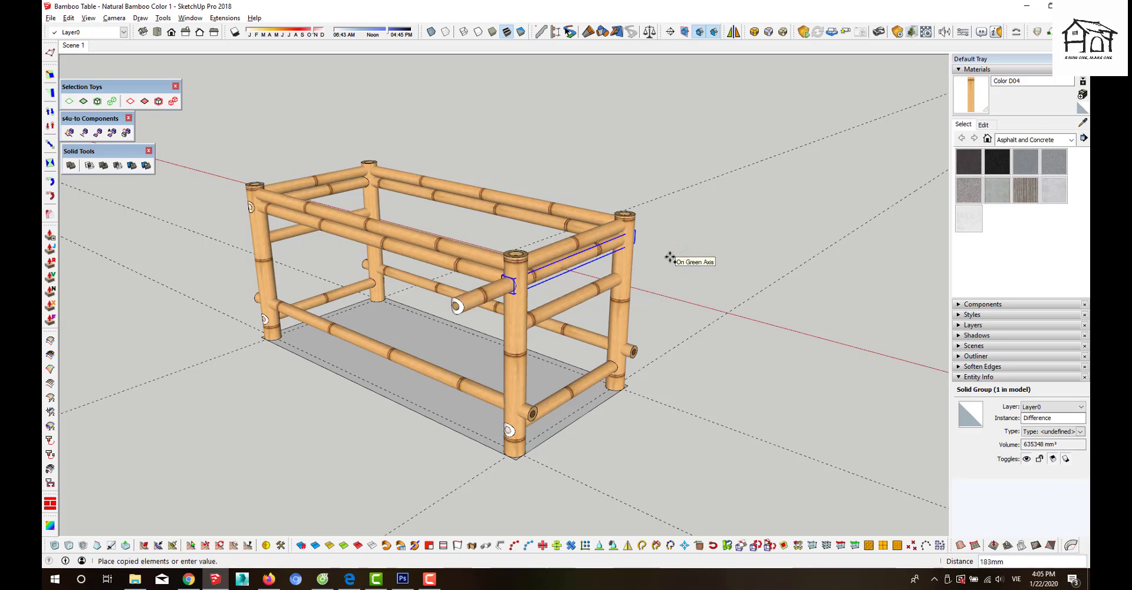
pyautogui.click(670, 257)
pyautogui.press('space')
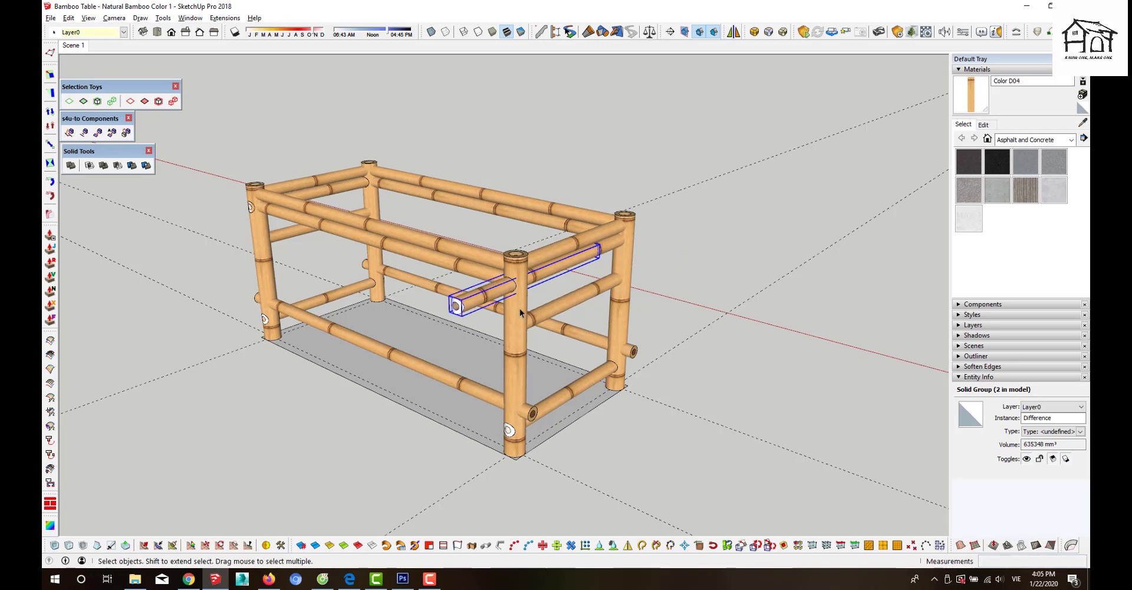
pyautogui.click(676, 281)
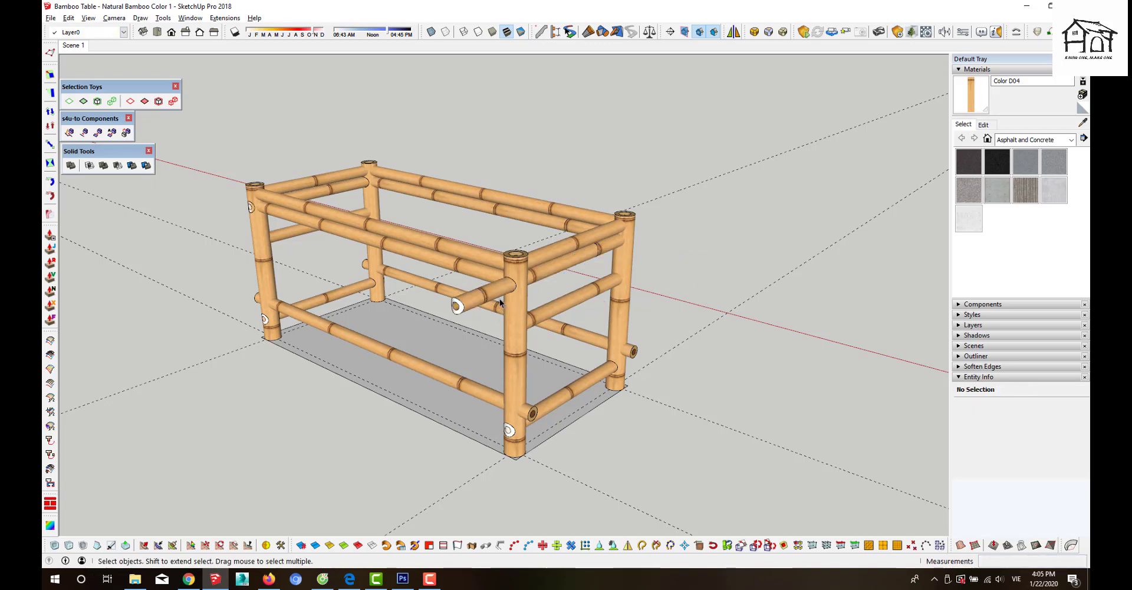
pyautogui.scroll(2, 505, 311)
pyautogui.scroll(2, 505, 310)
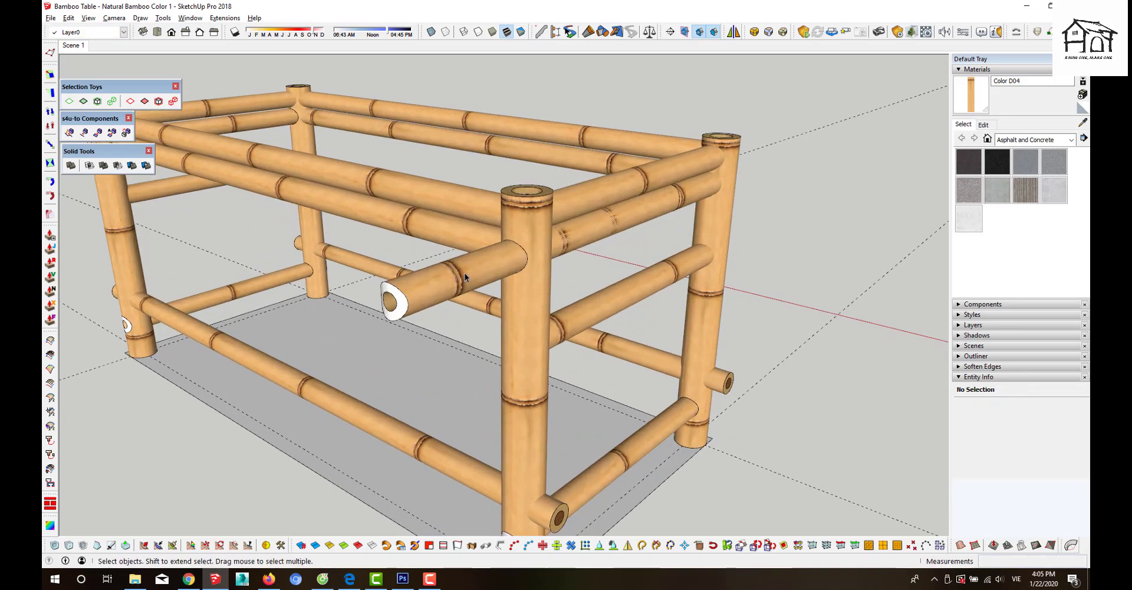
pyautogui.keyDown('shift'); pyautogui.click(539, 294); pyautogui.keyUp('shift')
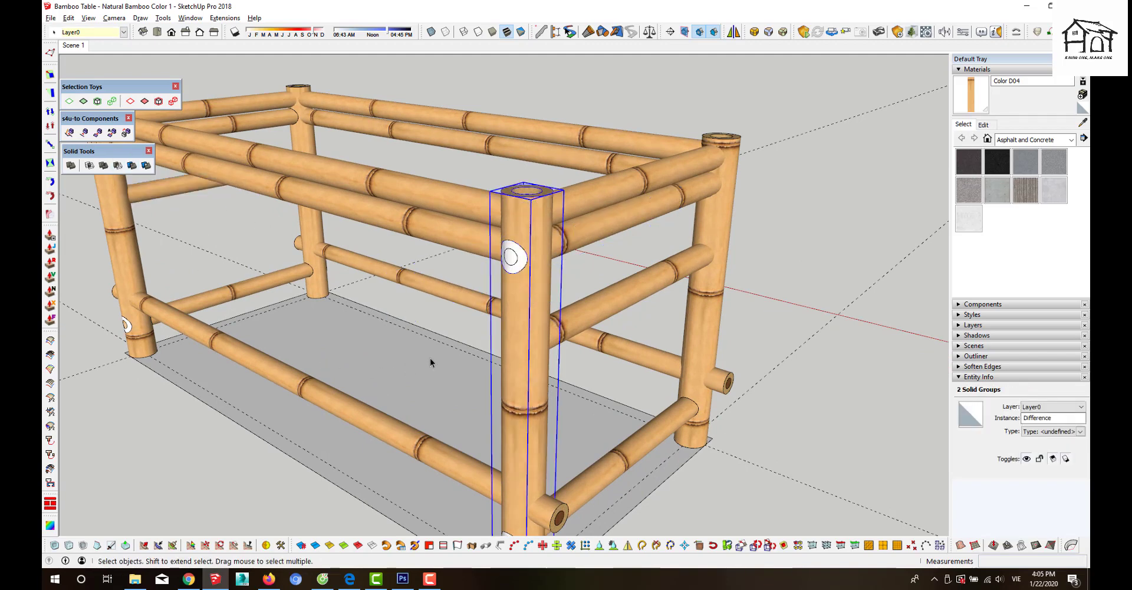
pyautogui.click(625, 322)
pyautogui.moveTo(625, 322); pyautogui.dragTo(370, 271, button='middle')
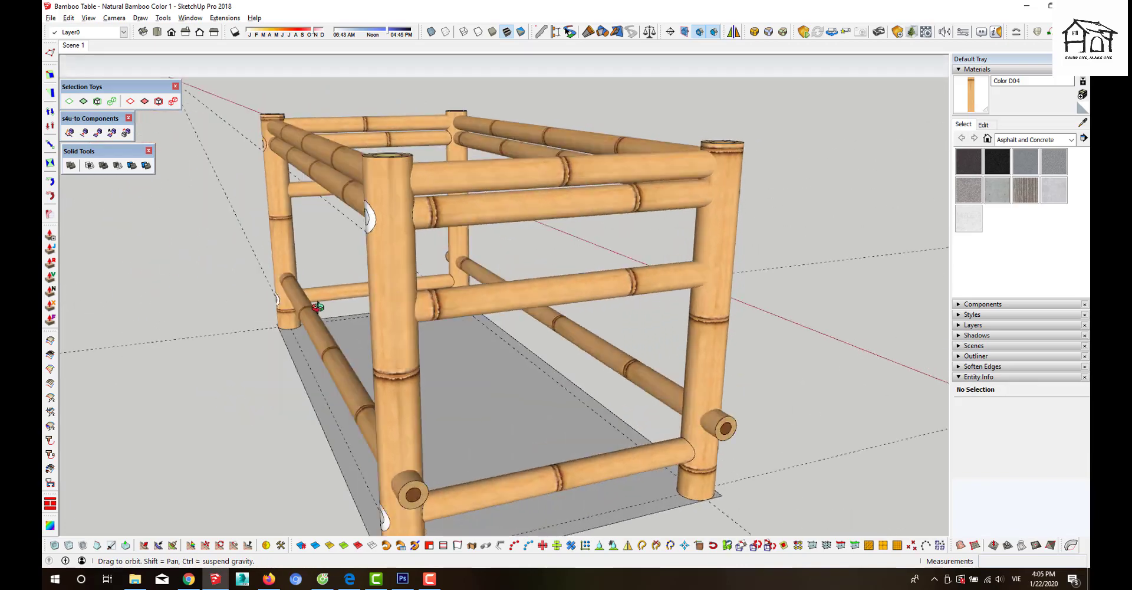
# - Slide the rail at the left front leg 113mm outward and select it with the leg
pyautogui.click(300, 204)
pyautogui.moveTo(300, 204); pyautogui.dragTo(346, 254, button='middle')
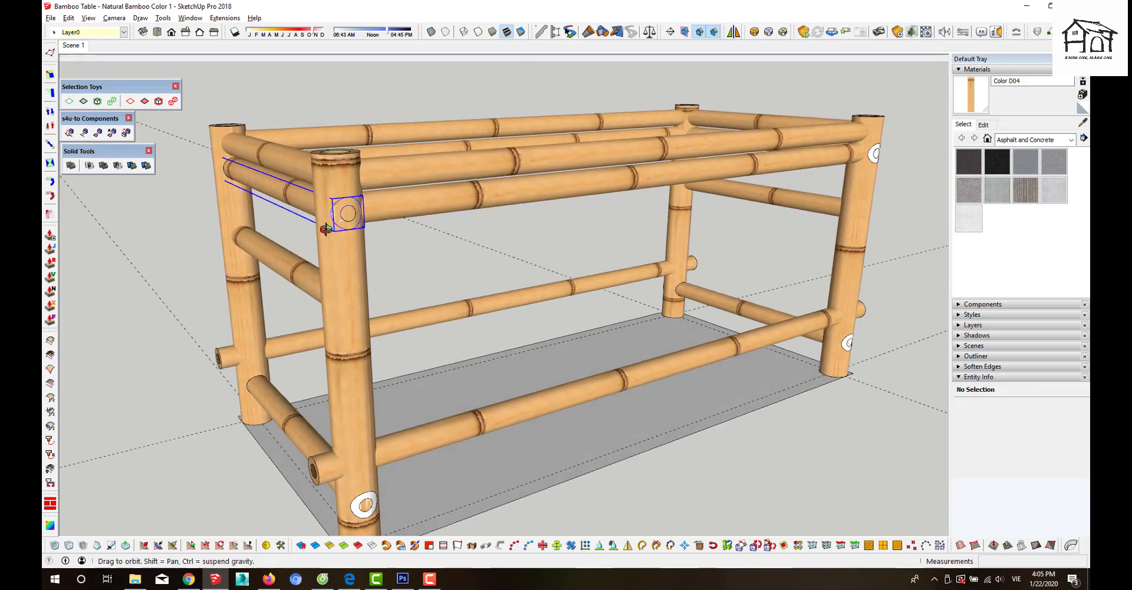
pyautogui.press('m')
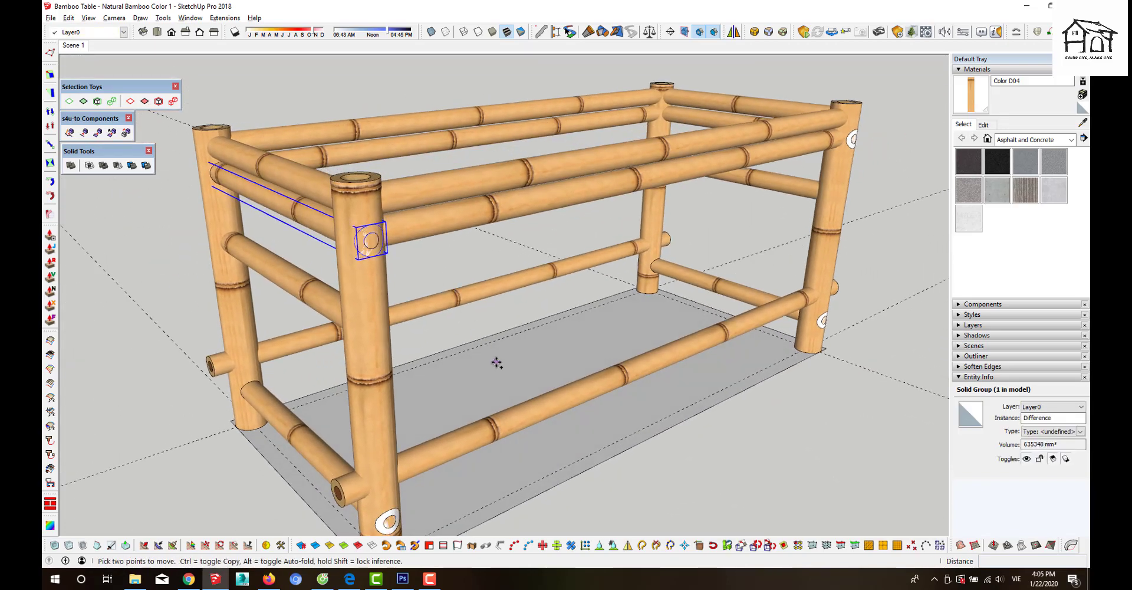
pyautogui.click(499, 361)
pyautogui.press('space')
pyautogui.click(500, 308)
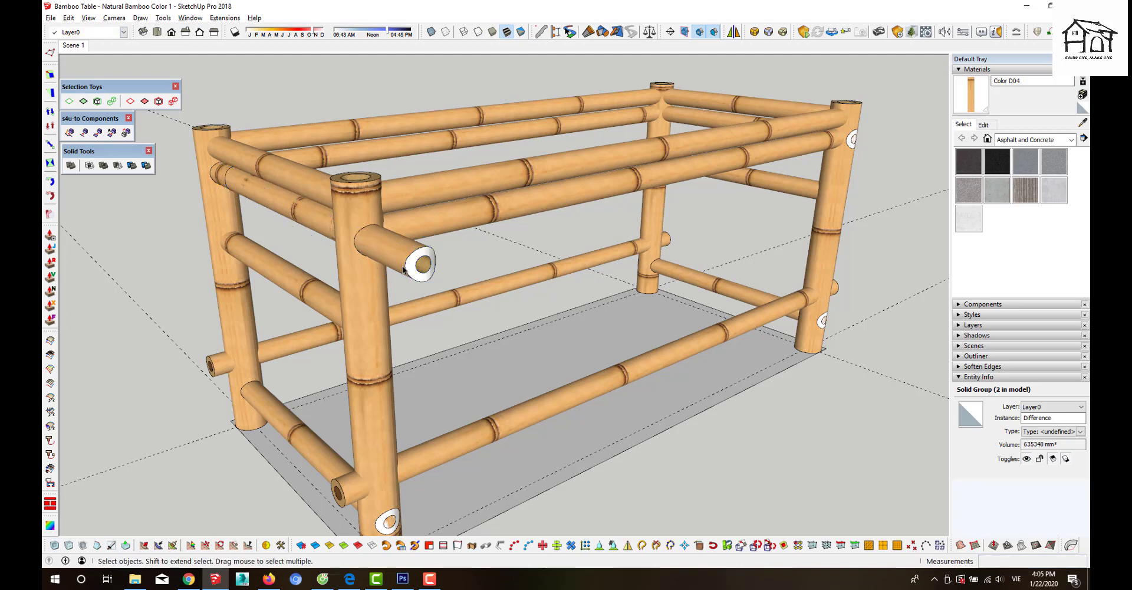
pyautogui.click(377, 242)
pyautogui.keyDown('shift'); pyautogui.click(333, 282); pyautogui.keyUp('shift')
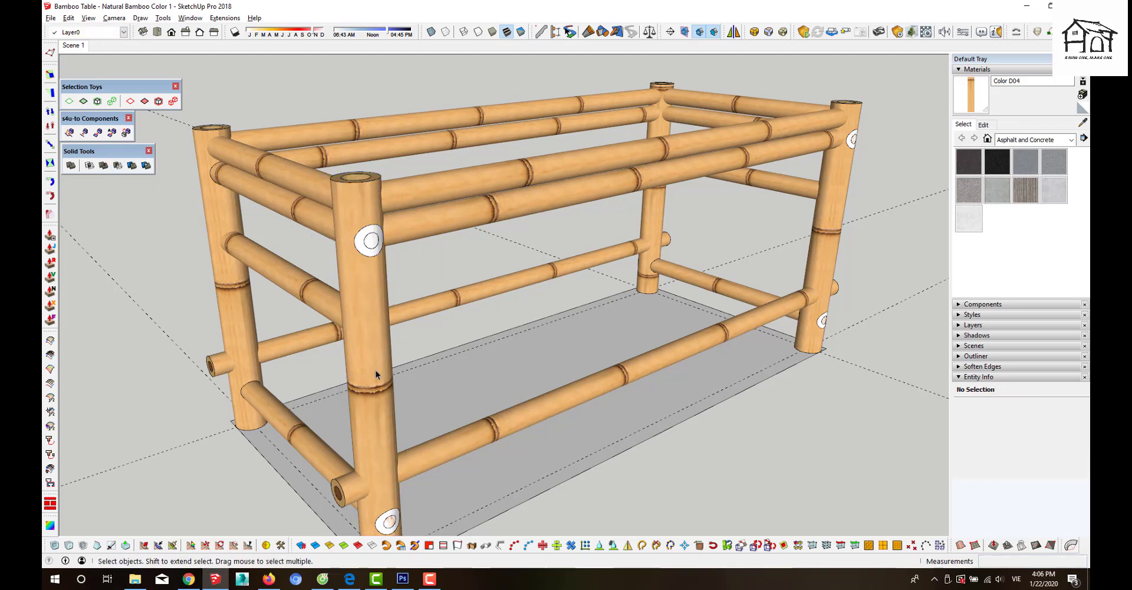
# - Inspect the right front leg group and the solid piece inside its hole
pyautogui.moveTo(376, 370)
pyautogui.mouseDown(button='middle')
pyautogui.moveTo(408, 330)
pyautogui.moveTo(678, 329)
pyautogui.mouseUp(button='middle')
pyautogui.scroll(5, 744, 273)
pyautogui.scroll(1, 761, 240)
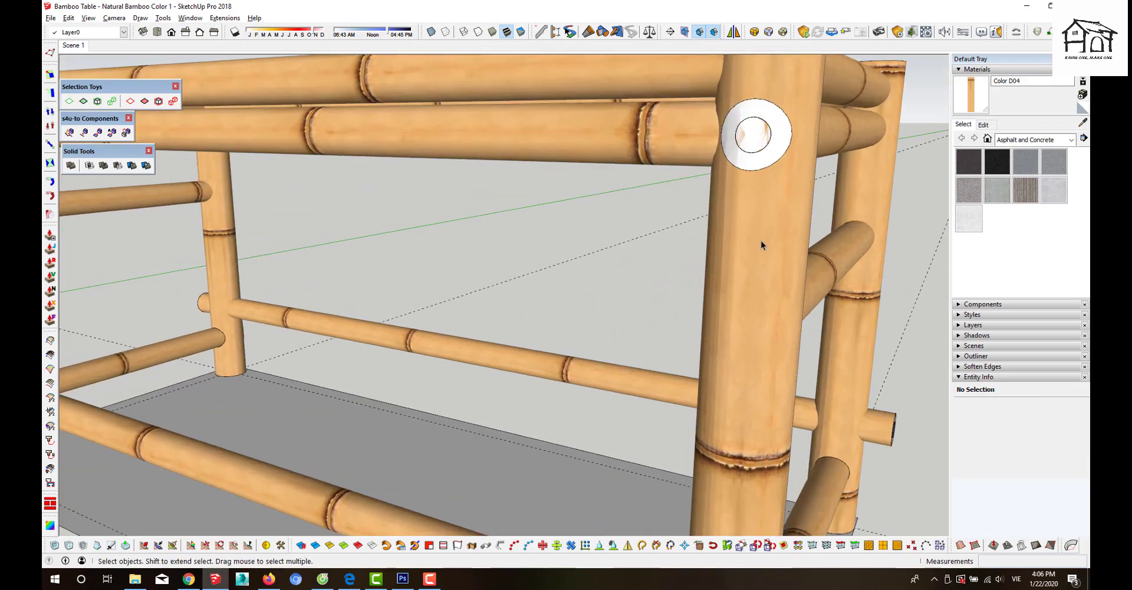
pyautogui.doubleClick(759, 249)
pyautogui.tripleClick(760, 248)
pyautogui.click(620, 255)
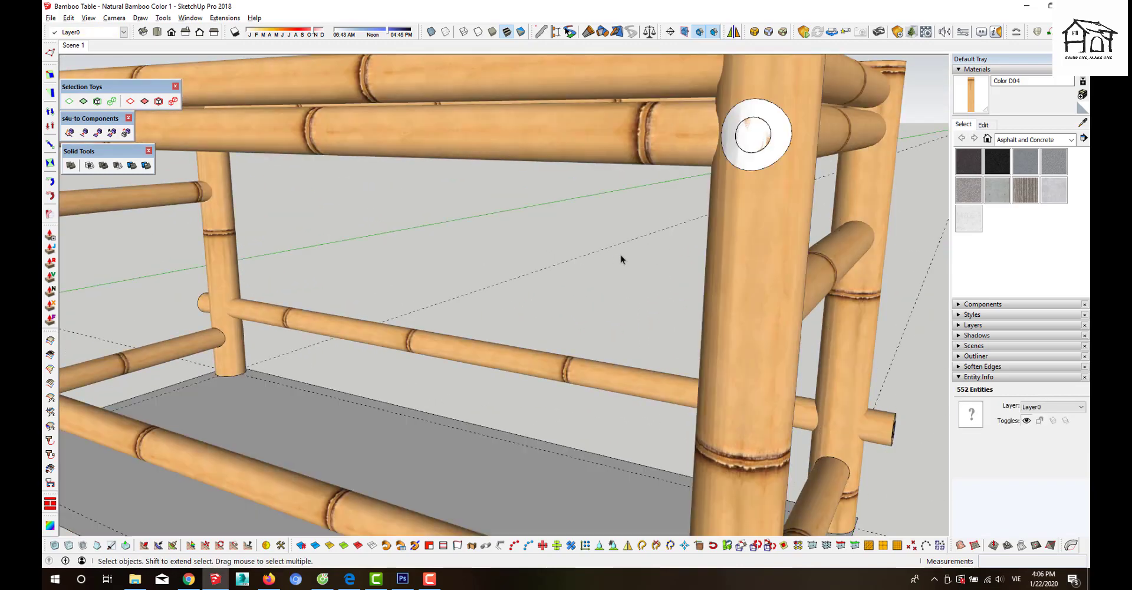
pyautogui.click(753, 139)
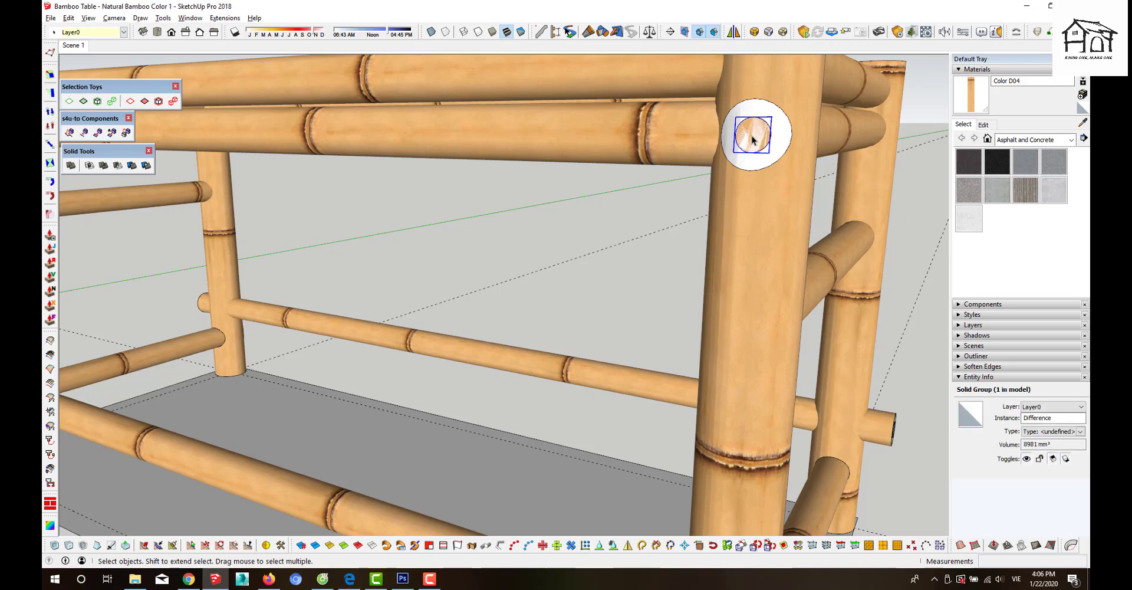
pyautogui.doubleClick(753, 139)
pyautogui.tripleClick(753, 139)
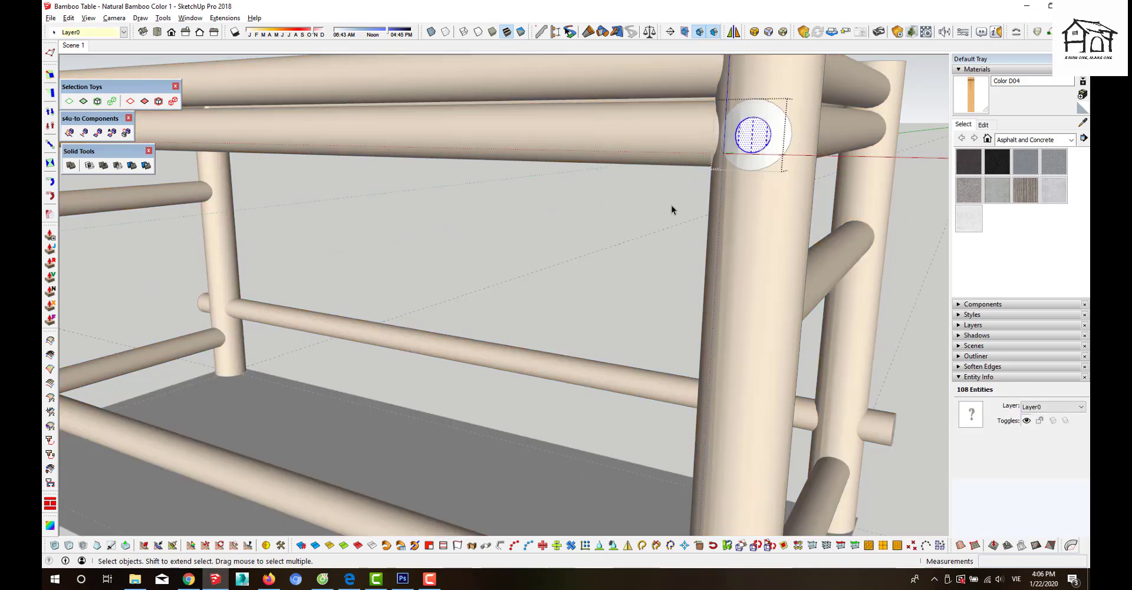
pyautogui.click(591, 276)
pyautogui.moveTo(591, 276); pyautogui.dragTo(634, 242, button='middle')
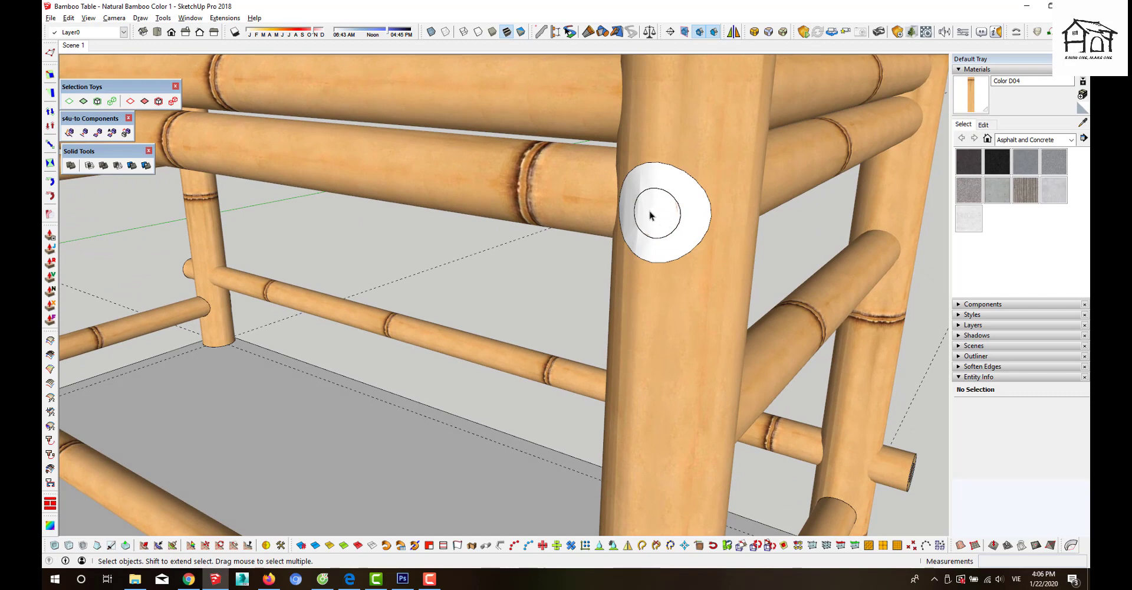
# - Reposition the bamboo piece so its end sits in the leg's hole
pyautogui.click(780, 179)
pyautogui.hotkey('ctrl', 'z')
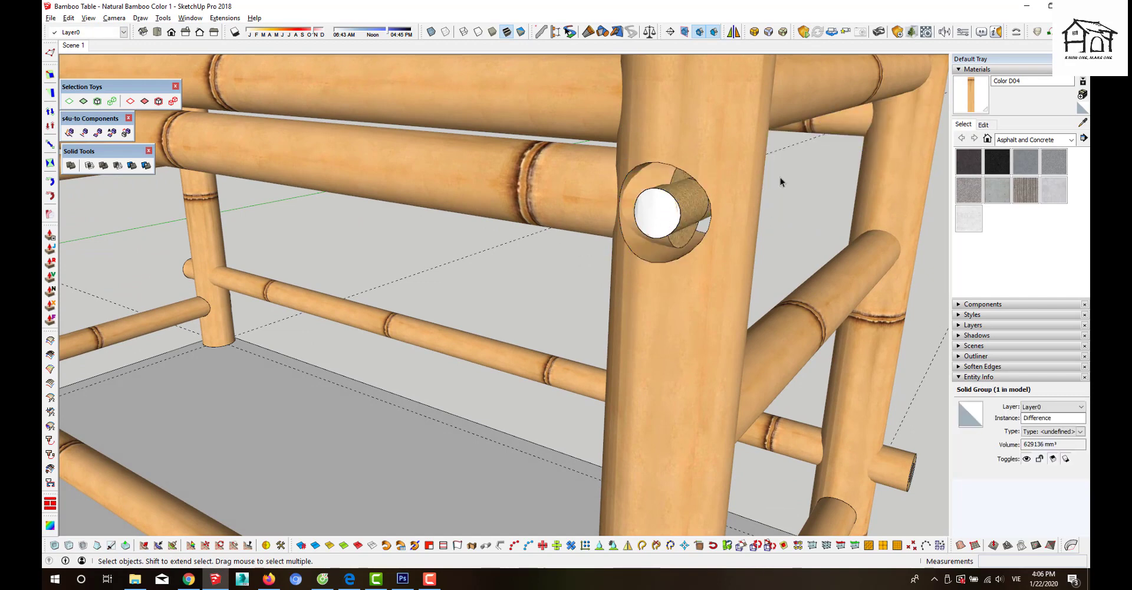
pyautogui.moveTo(668, 224); pyautogui.dragTo(643, 247, button='middle')
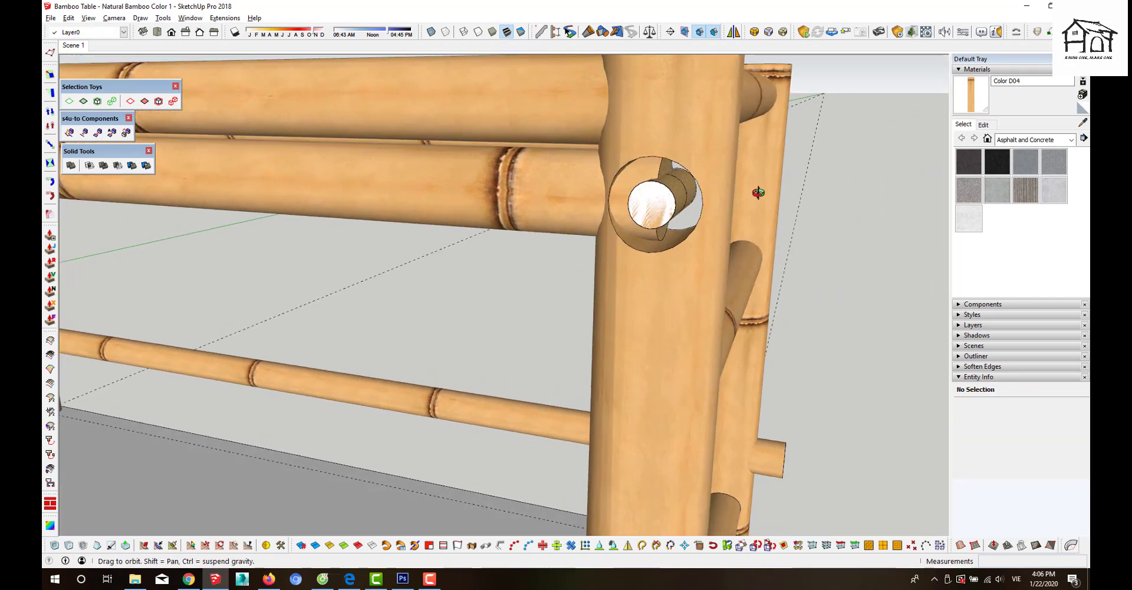
pyautogui.scroll(-1, 643, 247)
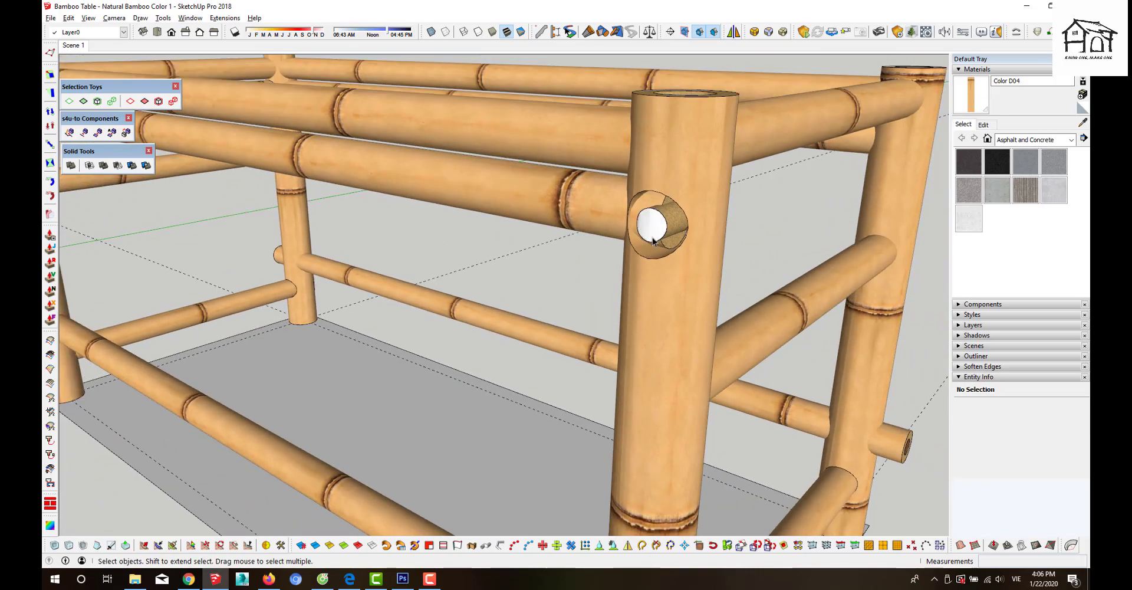
pyautogui.scroll(1, 652, 242)
pyautogui.scroll(2, 654, 230)
# - Open the peg group and pick out its round end face
pyautogui.doubleClick(654, 222)
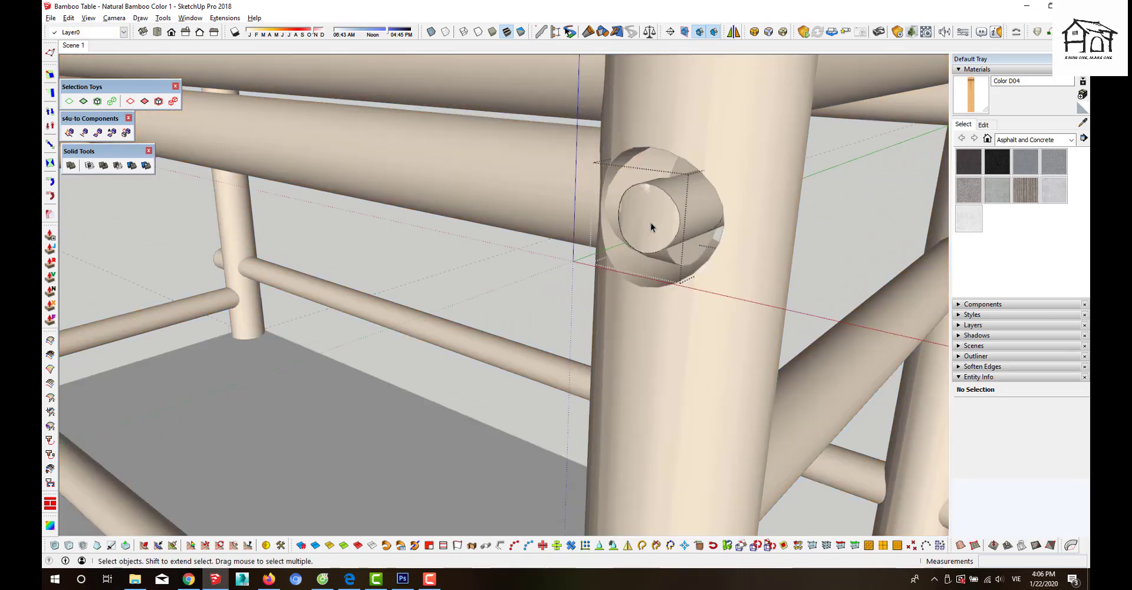
pyautogui.scroll(2, 652, 225)
pyautogui.click(652, 224)
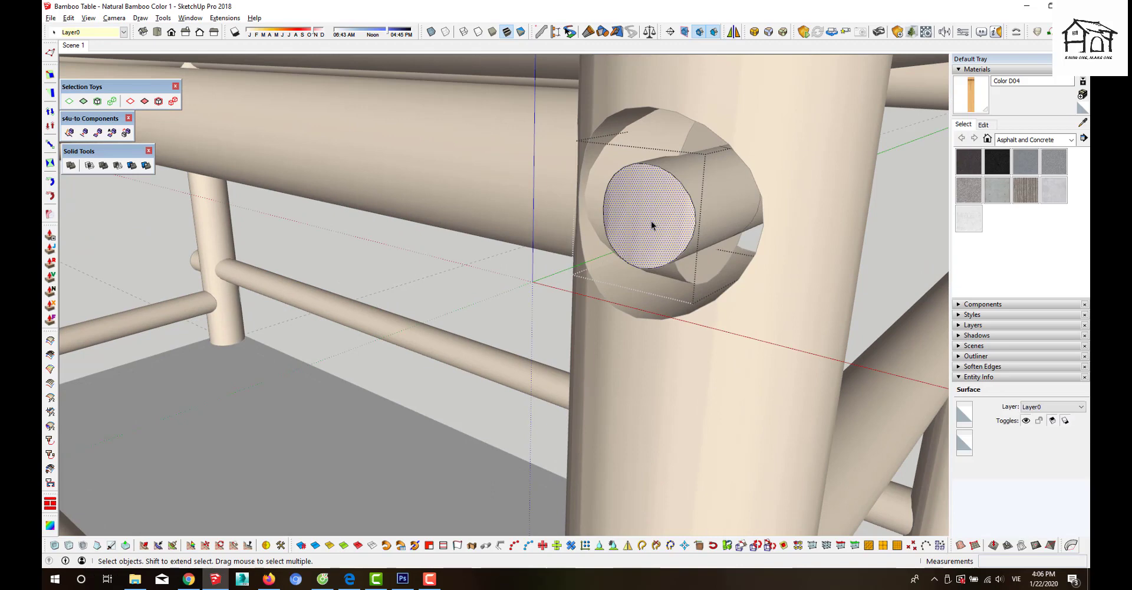
pyautogui.press('Escape')
pyautogui.press('Escape')
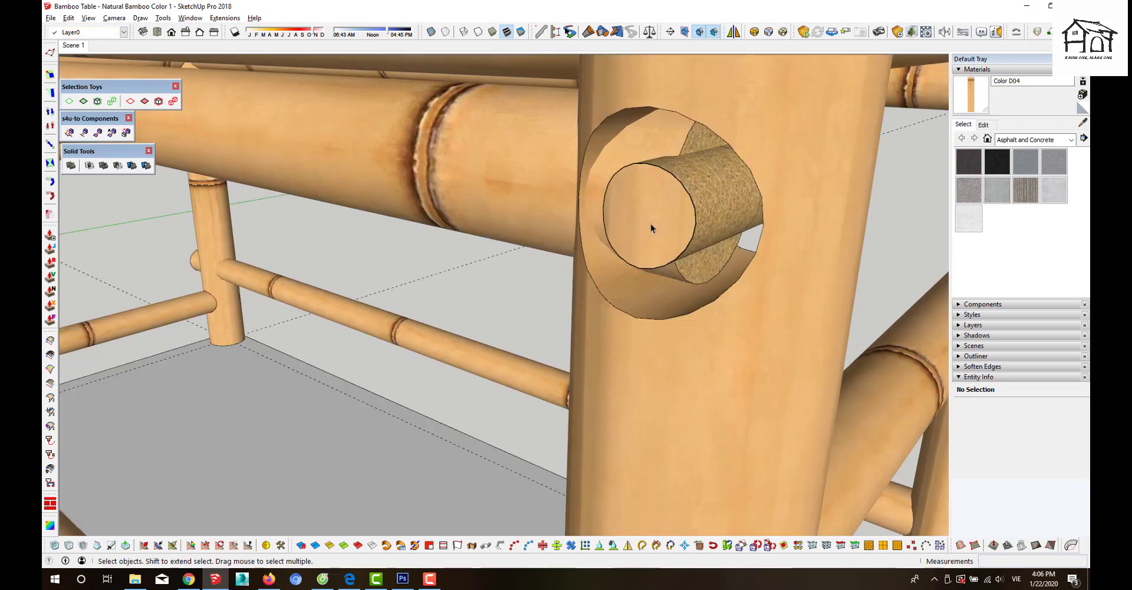
pyautogui.click(648, 226)
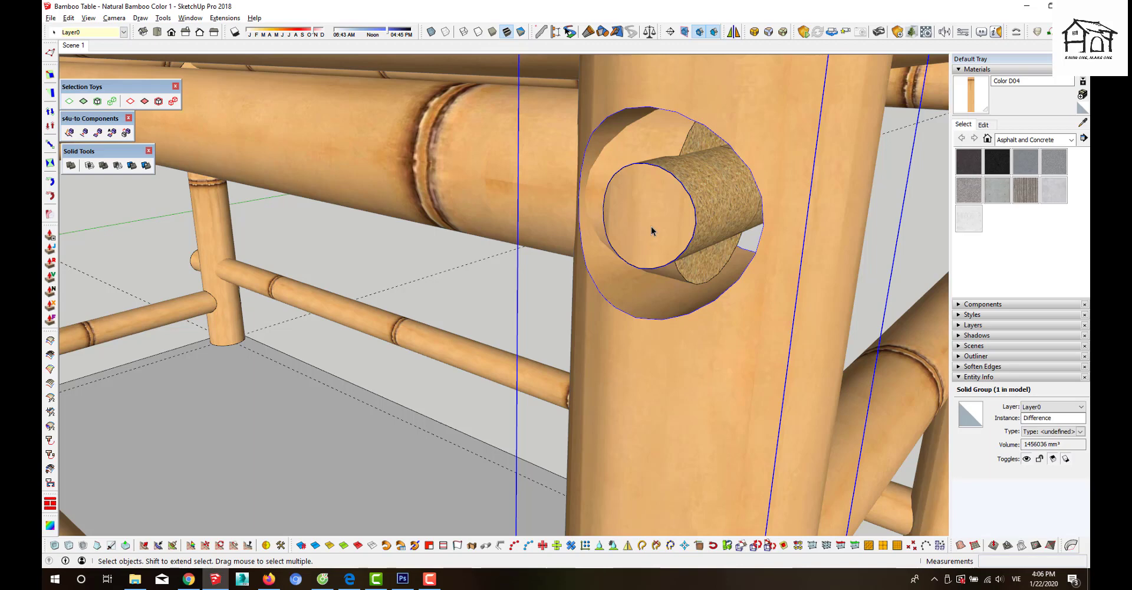
pyautogui.doubleClick(651, 226)
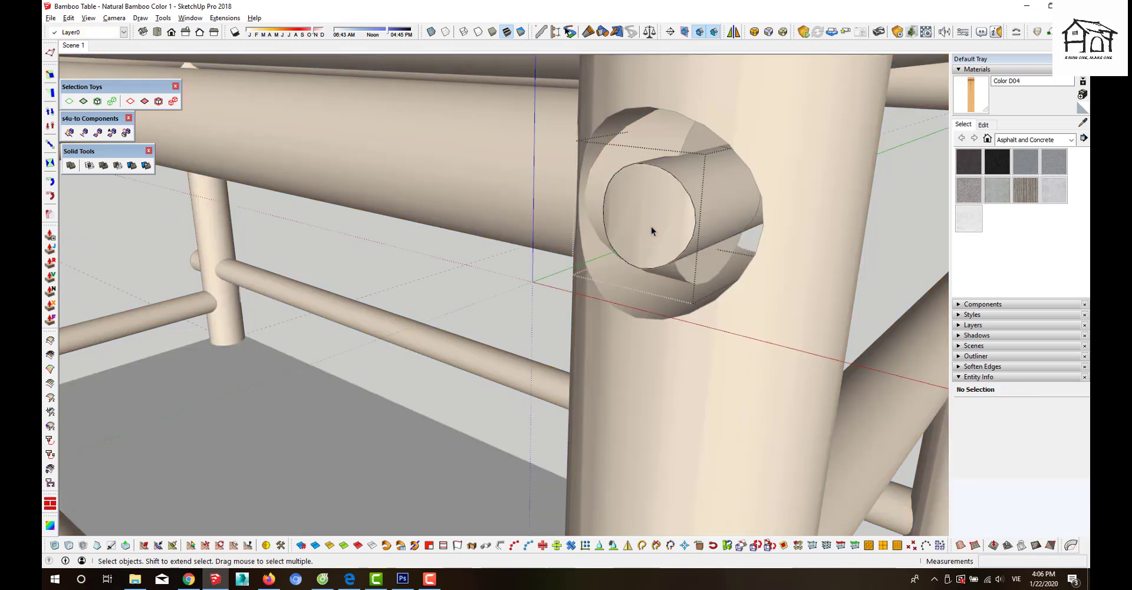
pyautogui.click(651, 225)
pyautogui.click(763, 175)
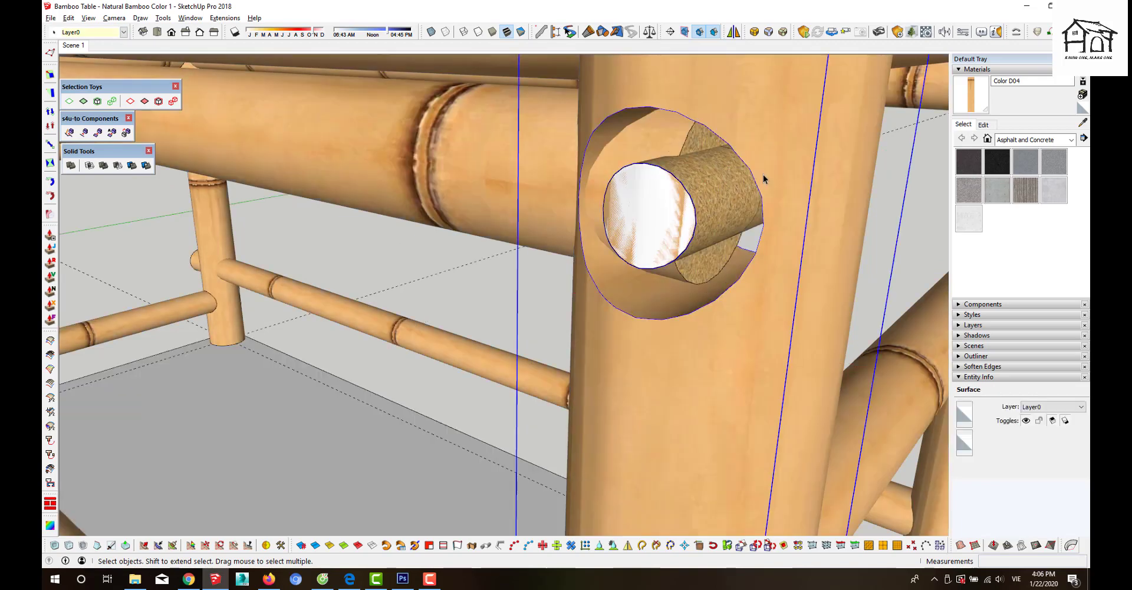
# - Delete the peg's round end face and check the opened hole
pyautogui.click(657, 216)
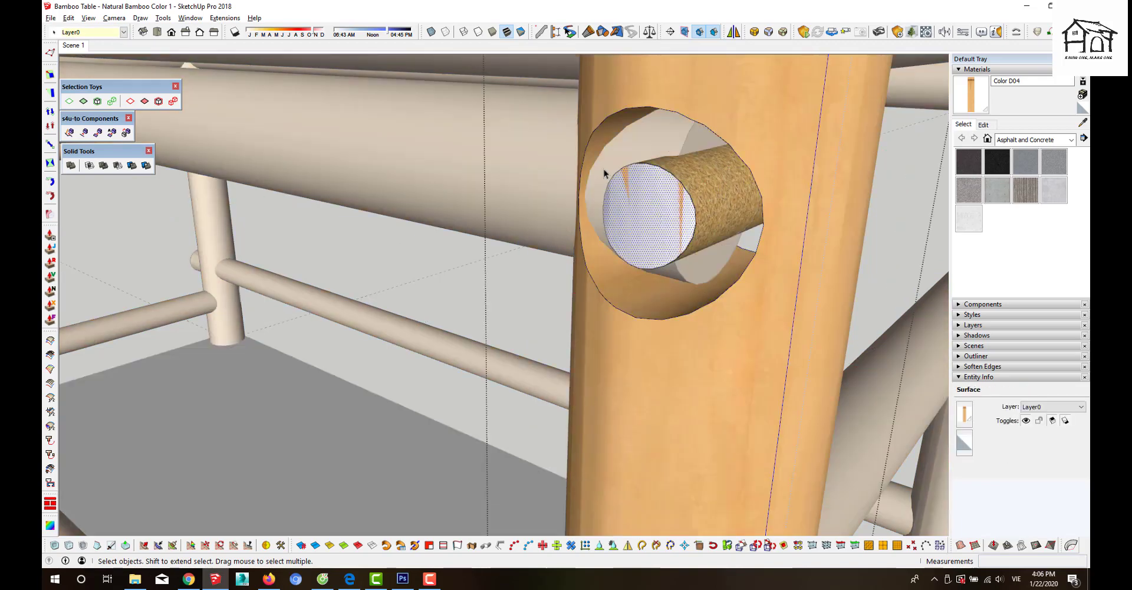
pyautogui.doubleClick(648, 218)
pyautogui.moveTo(695, 269); pyautogui.dragTo(816, 256, button='middle')
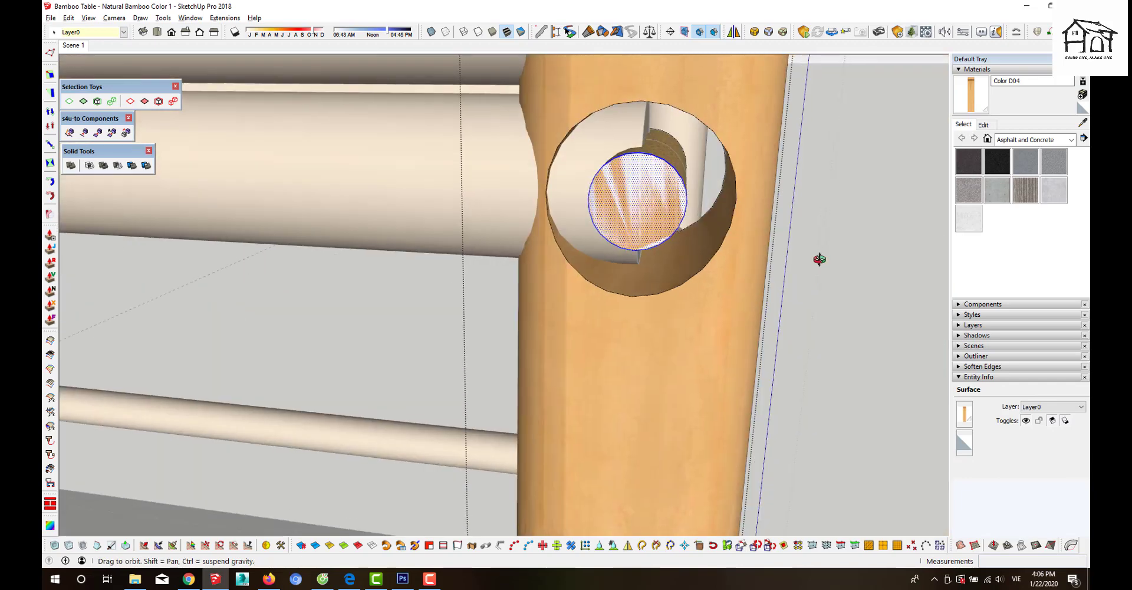
pyautogui.press('Delete')
pyautogui.click(635, 223)
pyautogui.moveTo(648, 228)
pyautogui.mouseDown(button='middle')
pyautogui.moveTo(554, 225)
pyautogui.moveTo(695, 184)
pyautogui.mouseUp(button='middle')
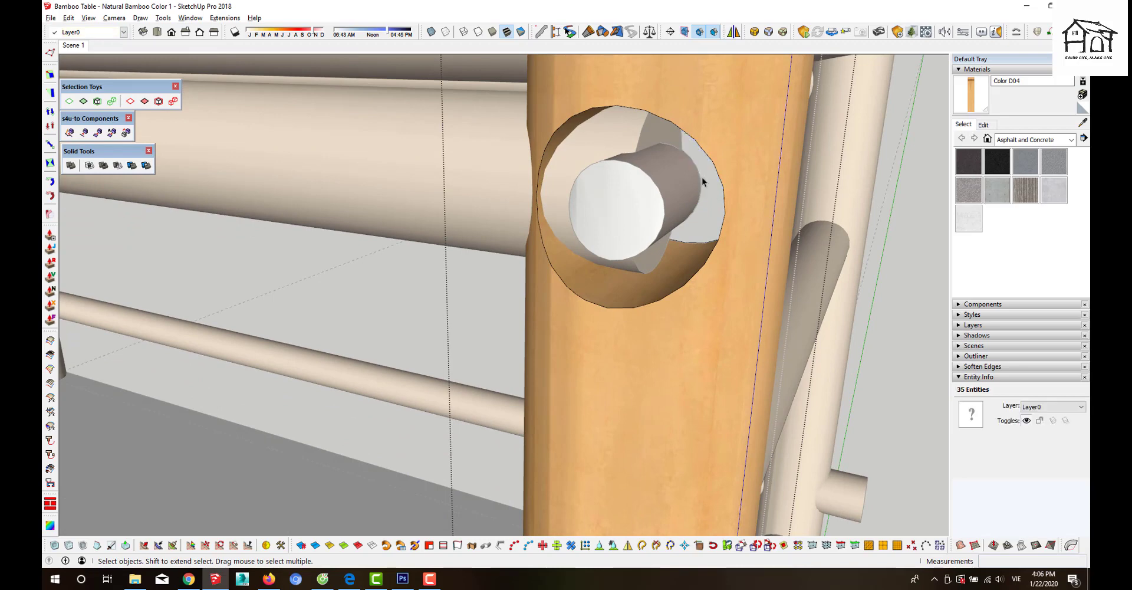
pyautogui.scroll(-3, 611, 285)
pyautogui.scroll(-2, 595, 281)
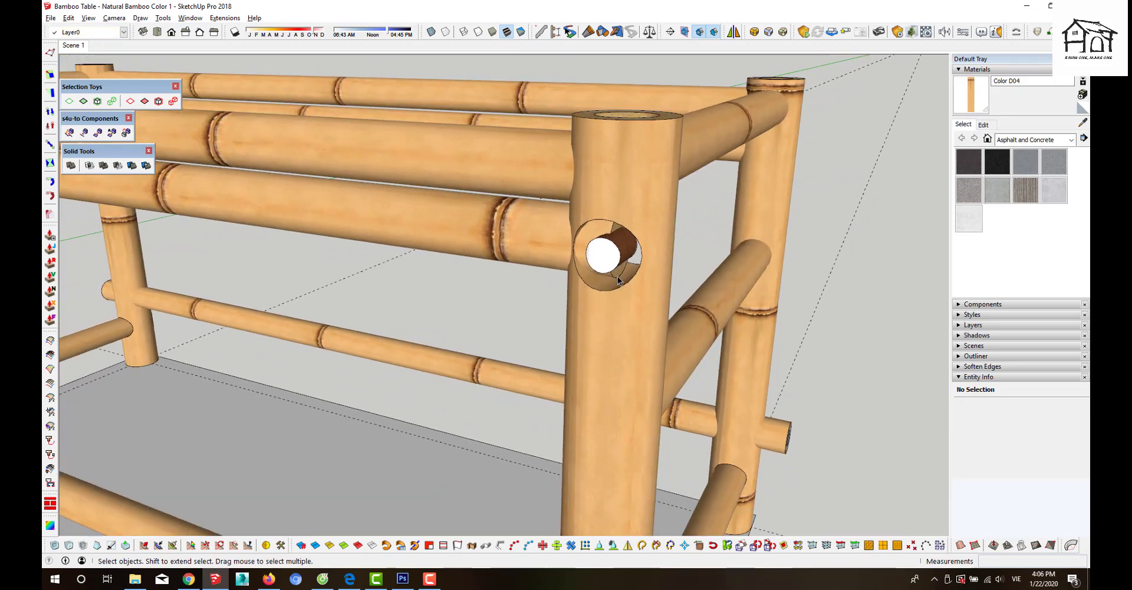
pyautogui.scroll(-3, 617, 276)
# - From the front view, inspect the left bamboo leg and select the solid at its hole
pyautogui.moveTo(597, 295)
pyautogui.mouseDown(button='middle')
pyautogui.moveTo(317, 354)
pyautogui.moveTo(285, 330)
pyautogui.mouseUp(button='middle')
pyautogui.scroll(3, 289, 336)
pyautogui.scroll(3, 296, 343)
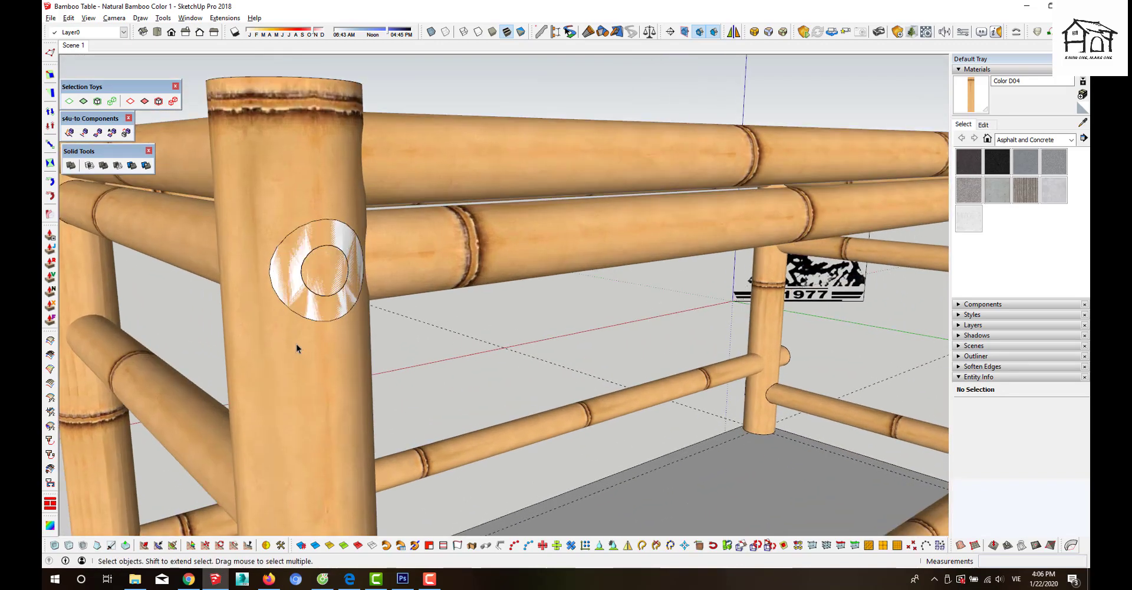
pyautogui.click(314, 373)
pyautogui.tripleClick(315, 371)
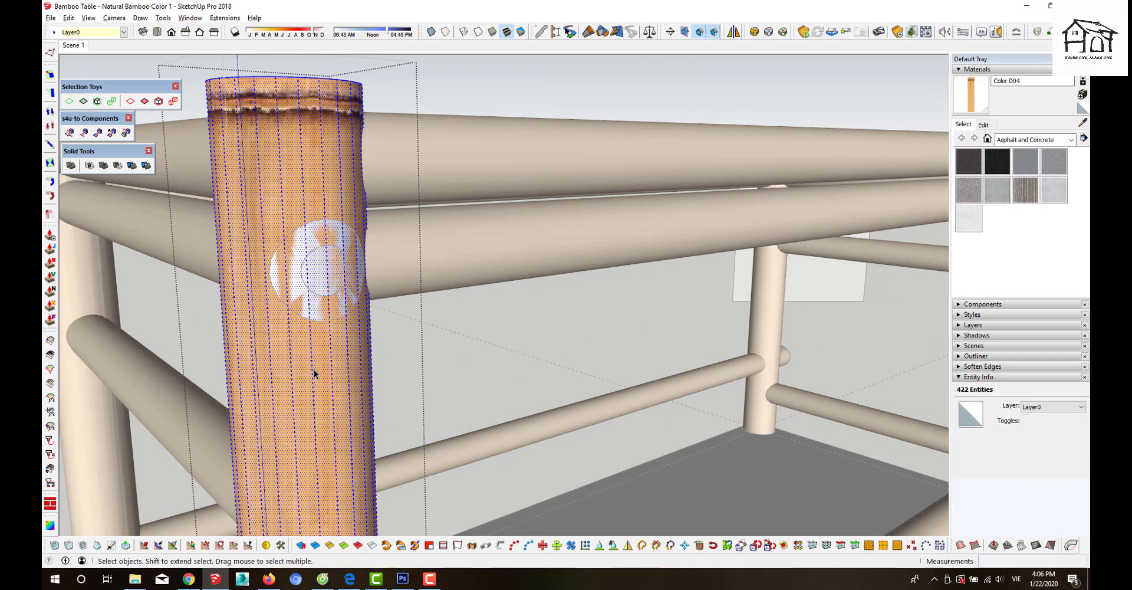
pyautogui.press('Escape')
pyautogui.click(190, 227)
pyautogui.moveTo(190, 228); pyautogui.dragTo(224, 288, button='middle')
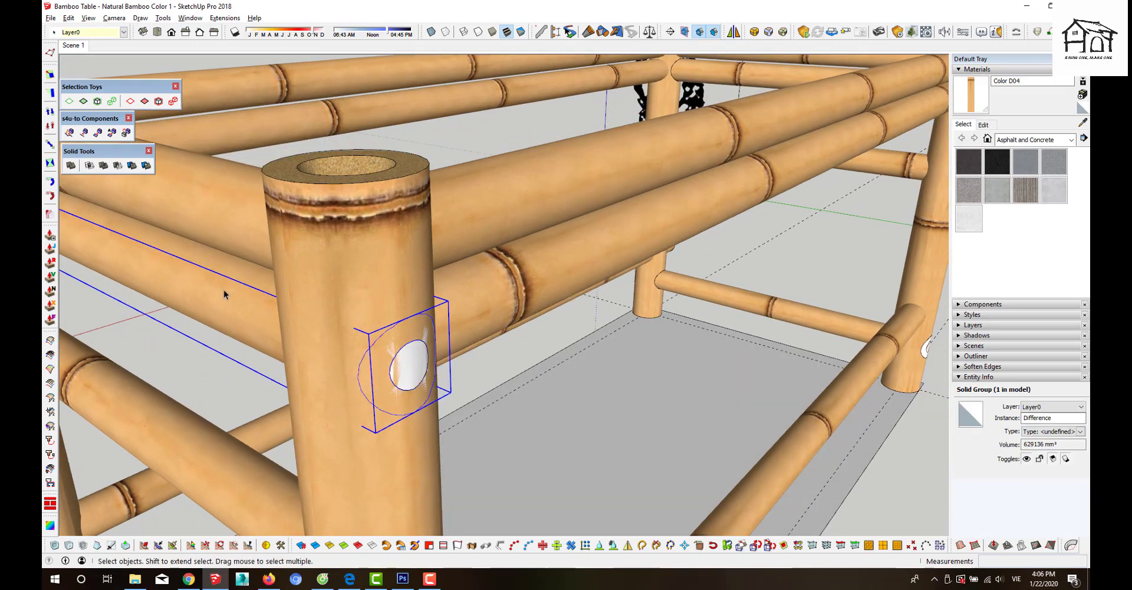
# - Copy the peg into the front corner post and subtract it from the post
pyautogui.scroll(-3, 224, 289)
pyautogui.press('m')
pyautogui.press('ctrl')
pyautogui.click(184, 273)
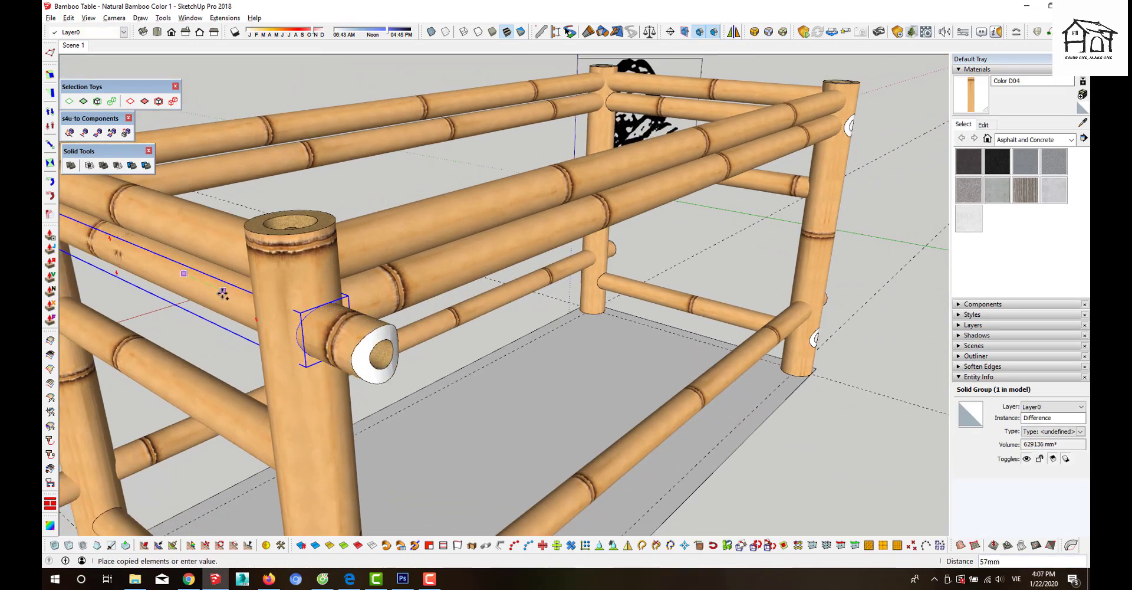
pyautogui.click(223, 293)
pyautogui.press('space')
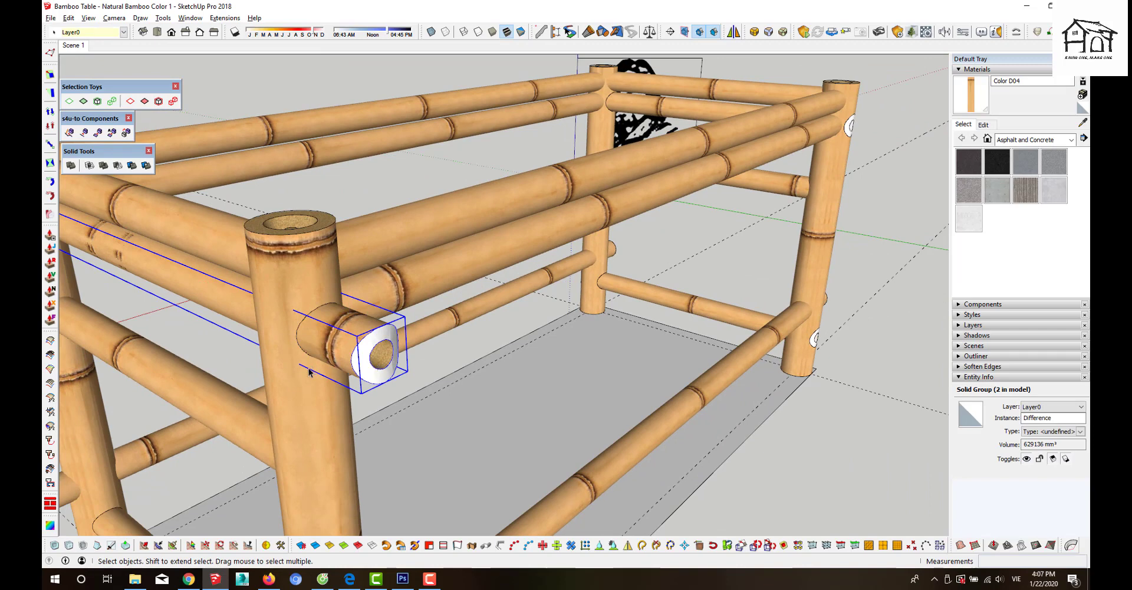
pyautogui.keyDown('shift'); pyautogui.click(309, 371); pyautogui.keyUp('shift')
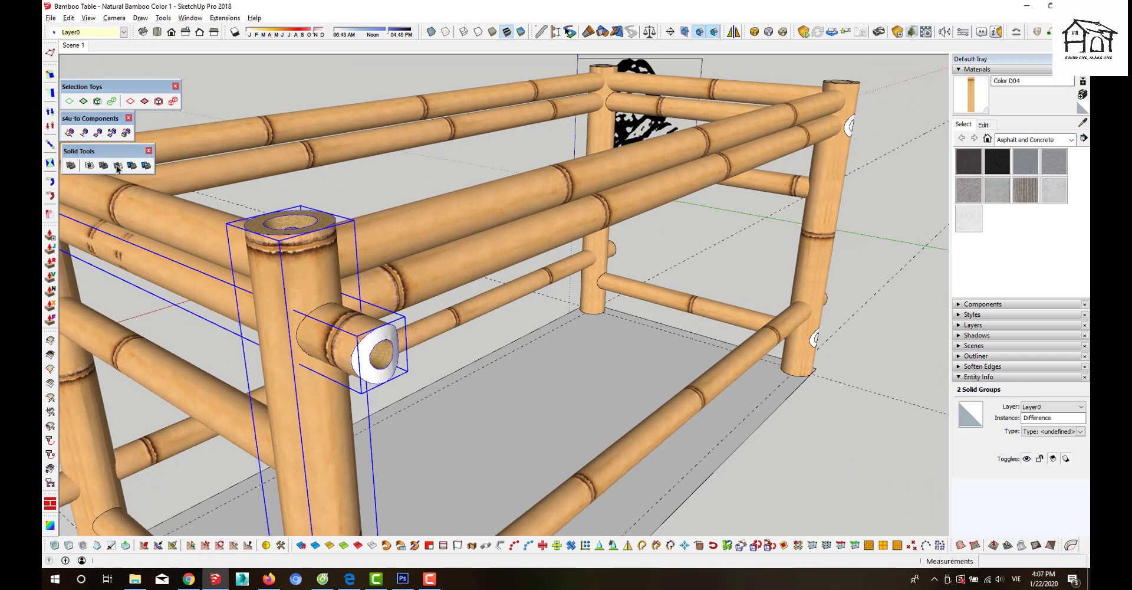
pyautogui.click(332, 381)
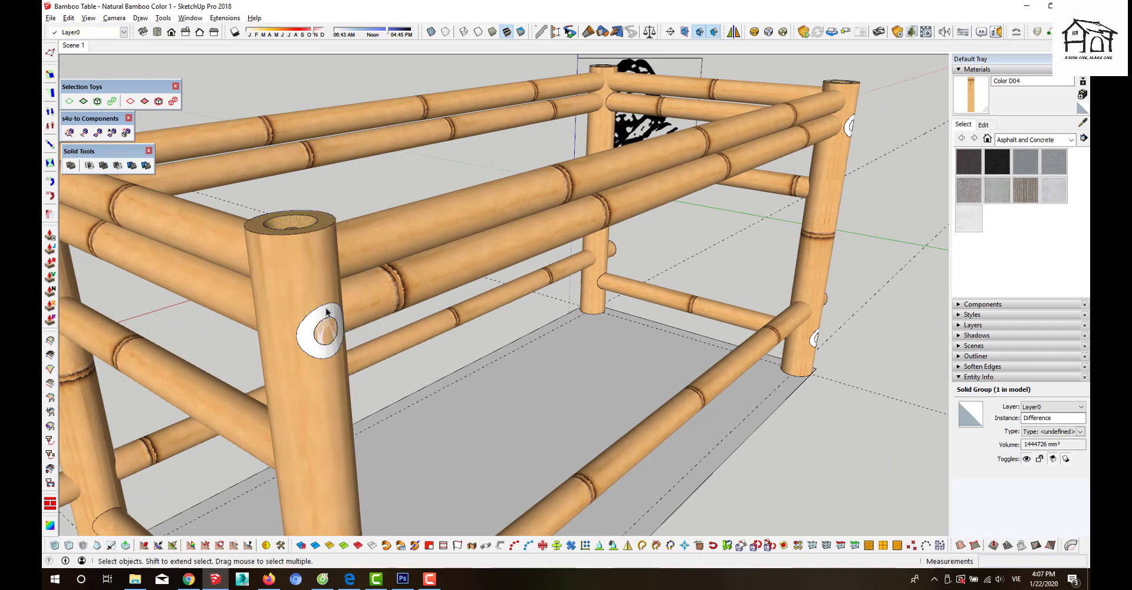
# - Open the post and its Difference solid to find the hole's inner end face
pyautogui.doubleClick(309, 376)
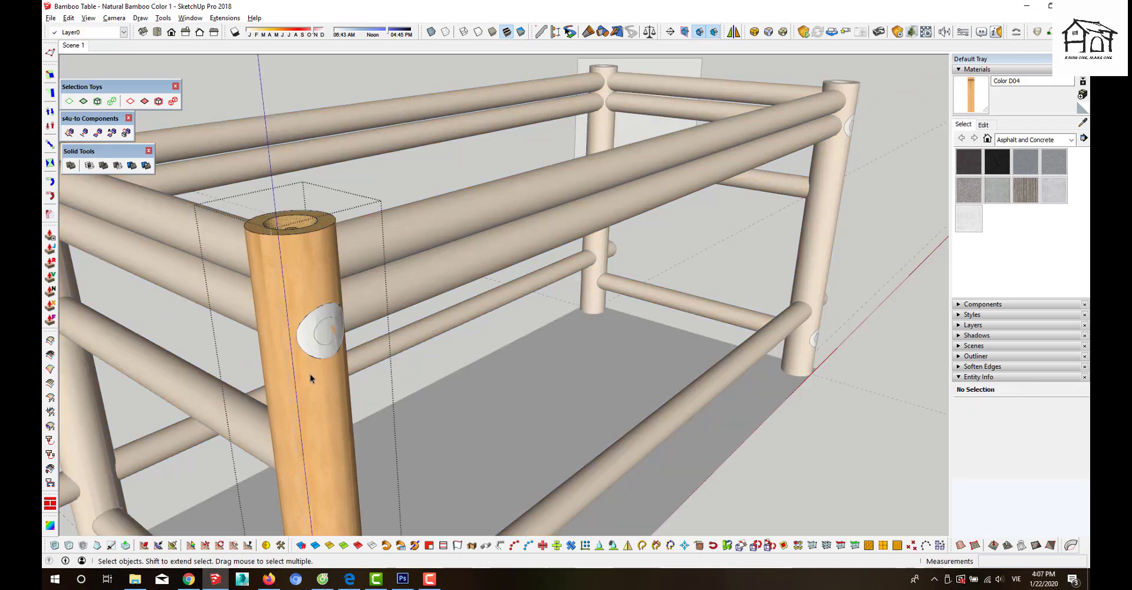
pyautogui.doubleClick(327, 334)
pyautogui.tripleClick(301, 296)
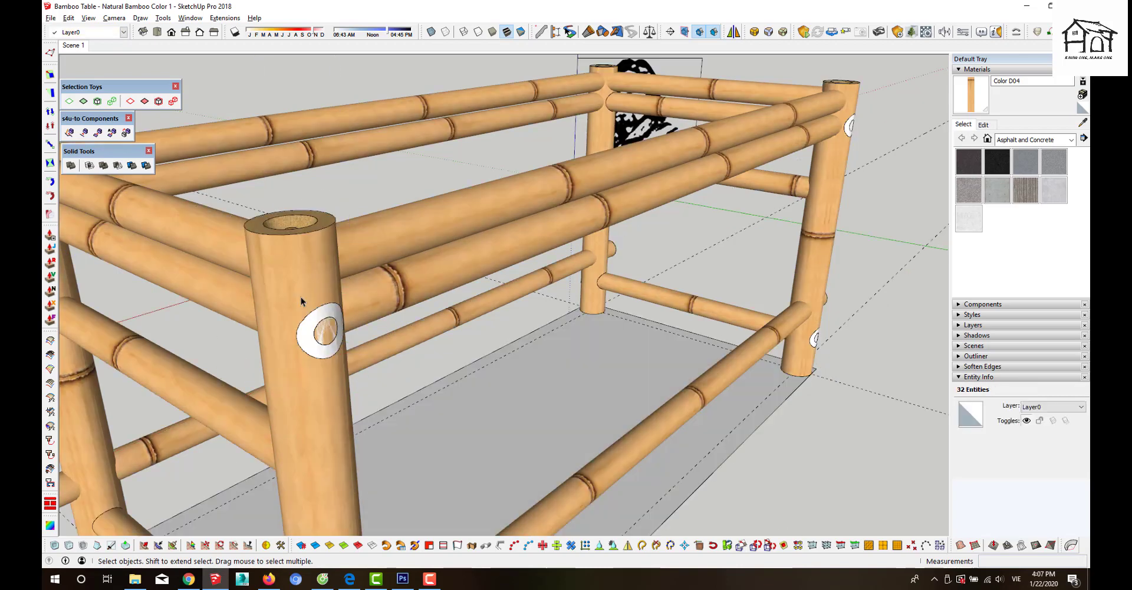
pyautogui.hotkey('ctrl', 't')
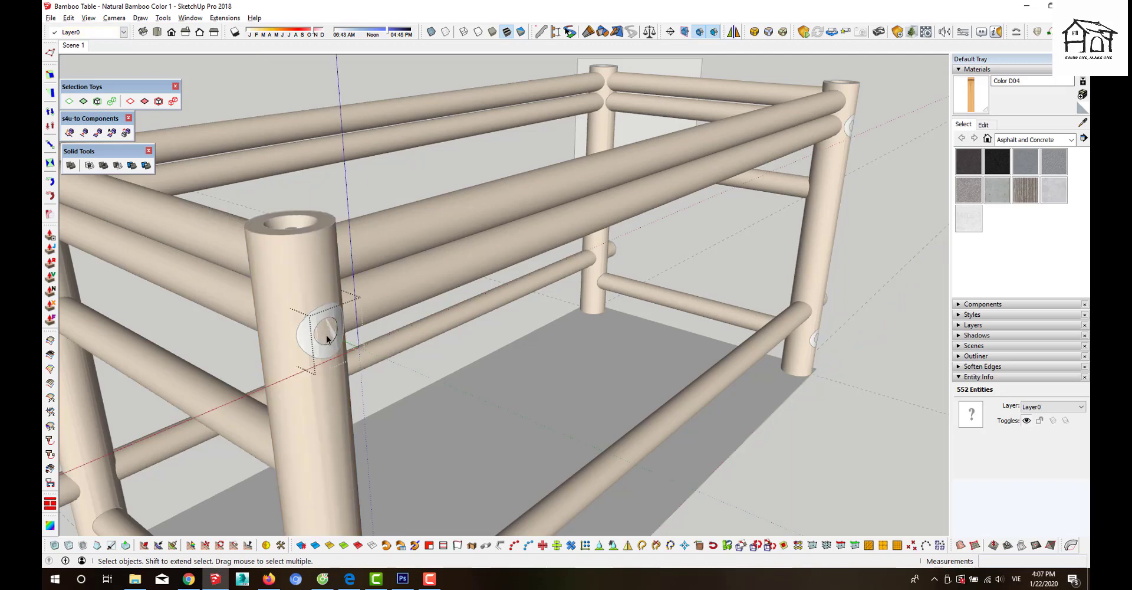
pyautogui.click(317, 330)
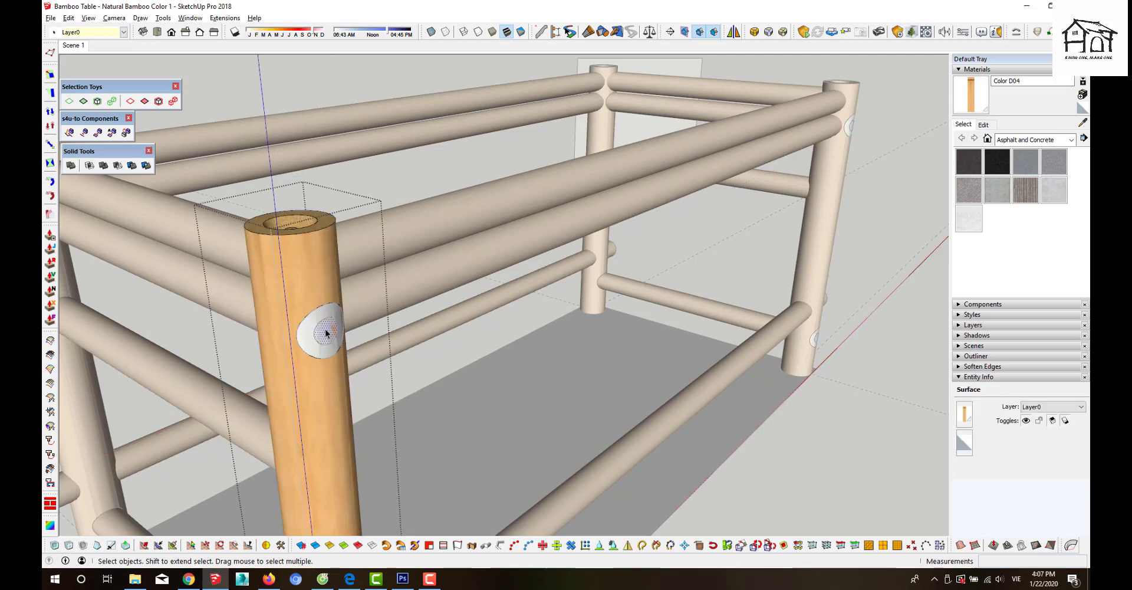
pyautogui.doubleClick(325, 332)
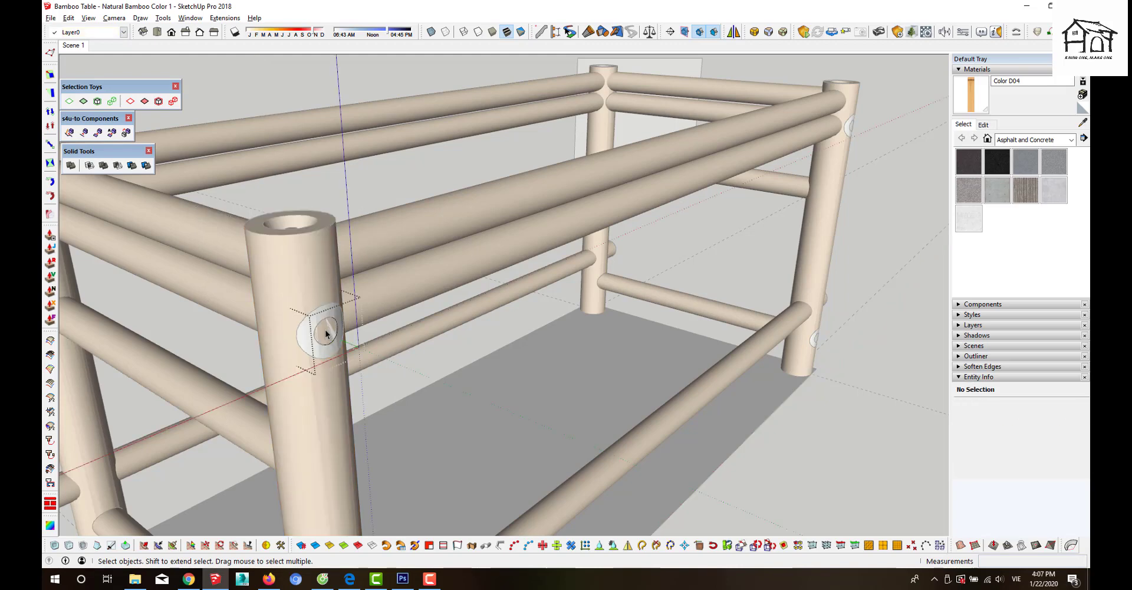
pyautogui.press('Escape')
pyautogui.click(237, 303)
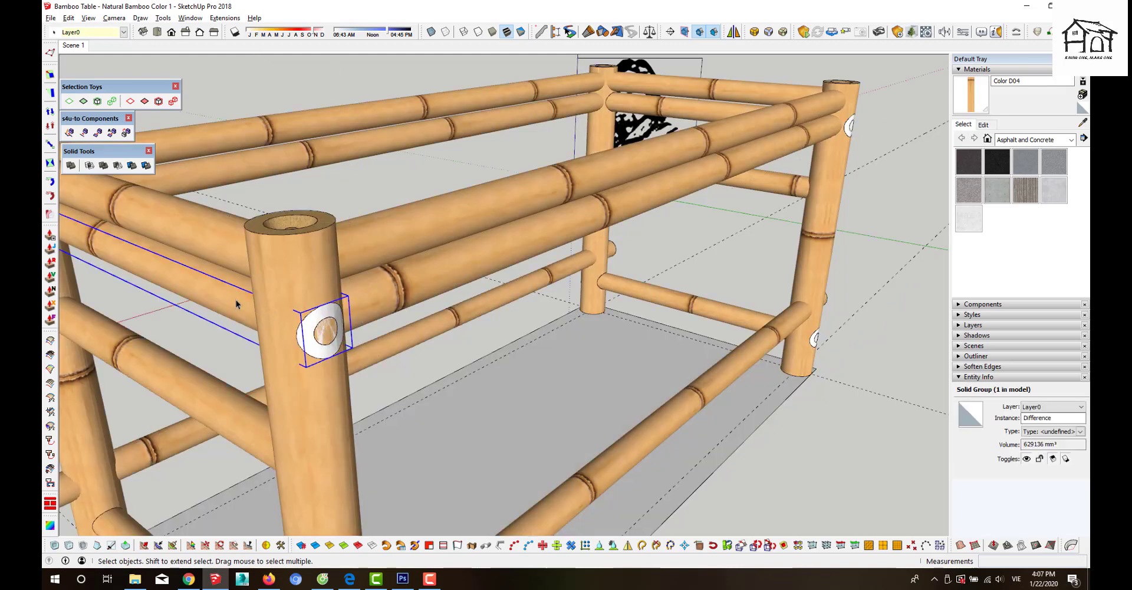
pyautogui.press('Escape')
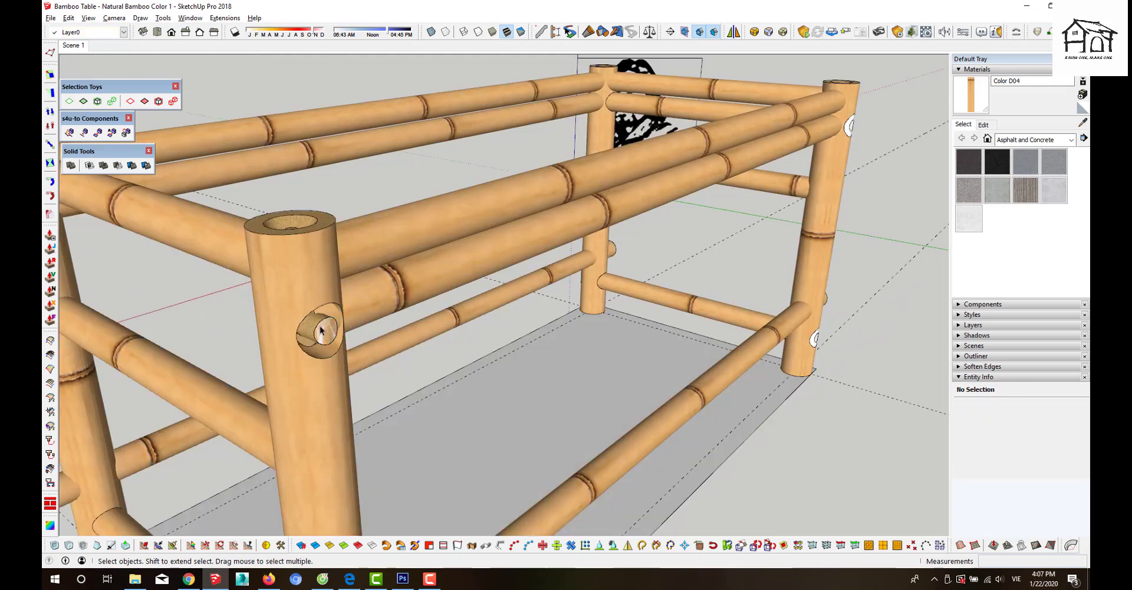
pyautogui.doubleClick(309, 292)
pyautogui.doubleClick(306, 312)
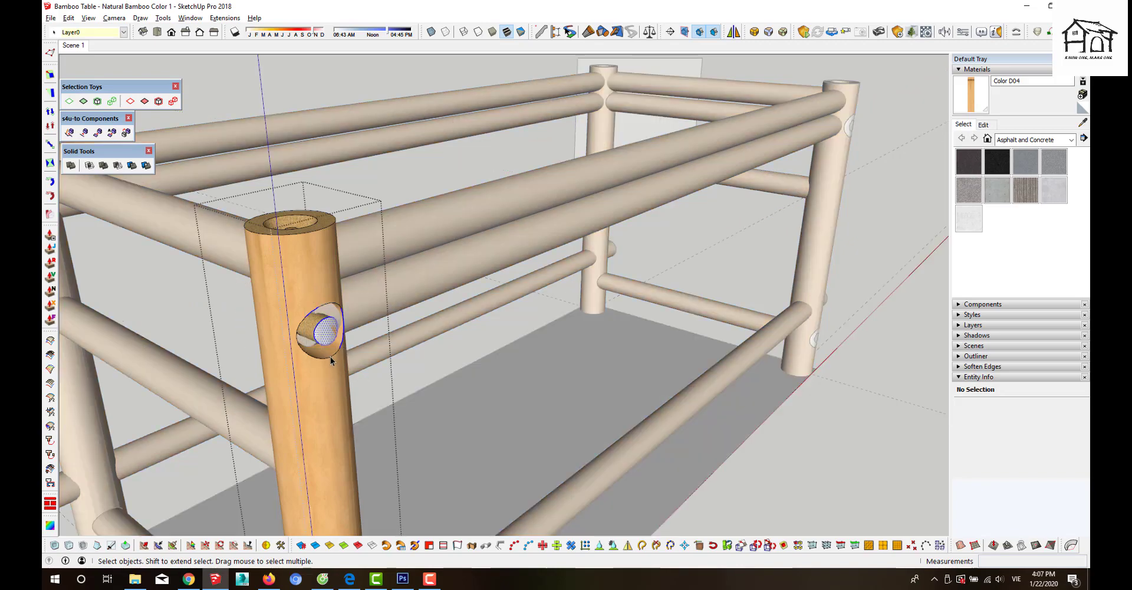
# - Select the inner circle face inside the post's hole and delete it
pyautogui.scroll(5, 329, 347)
pyautogui.moveTo(347, 378); pyautogui.dragTo(311, 288, button='middle')
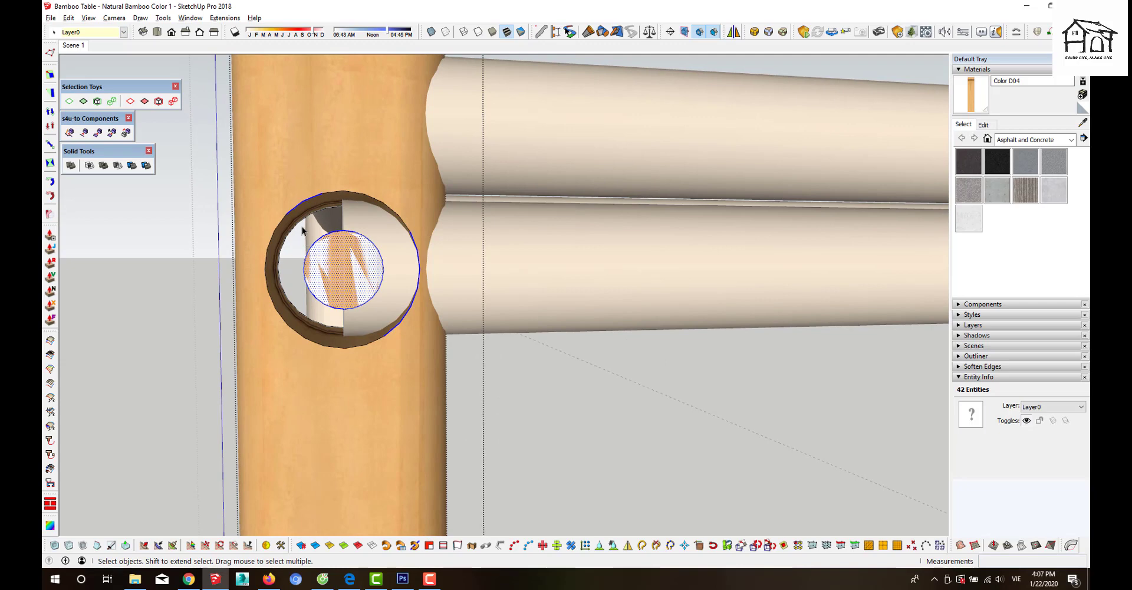
pyautogui.moveTo(301, 227); pyautogui.dragTo(384, 311)
pyautogui.press('Delete')
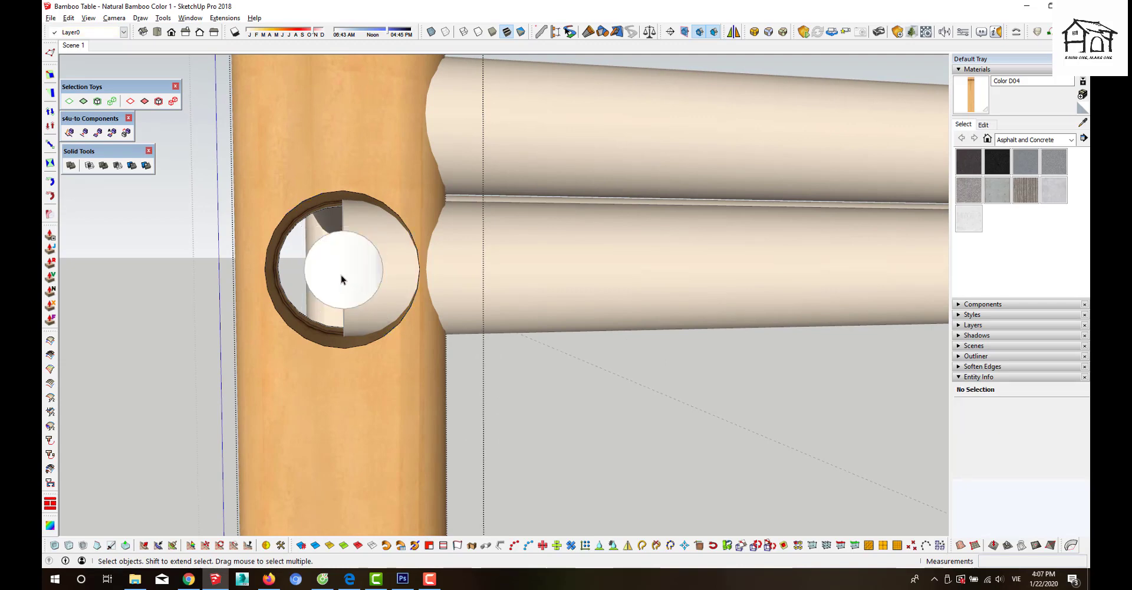
# - Check the opened hole around the frame, then select the hole group in the lower leg
pyautogui.moveTo(384, 311); pyautogui.dragTo(390, 295, button='middle')
pyautogui.scroll(-3, 355, 292)
pyautogui.scroll(-3, 354, 291)
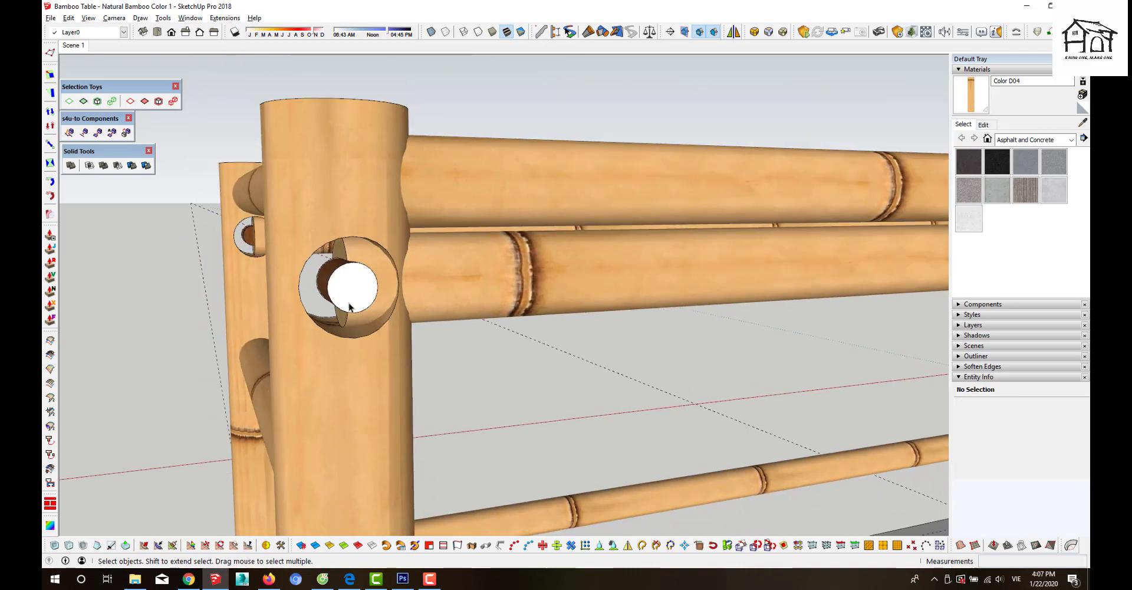
pyautogui.scroll(-2, 345, 290)
pyautogui.scroll(-2, 346, 290)
pyautogui.moveTo(354, 291); pyautogui.dragTo(379, 298, button='middle')
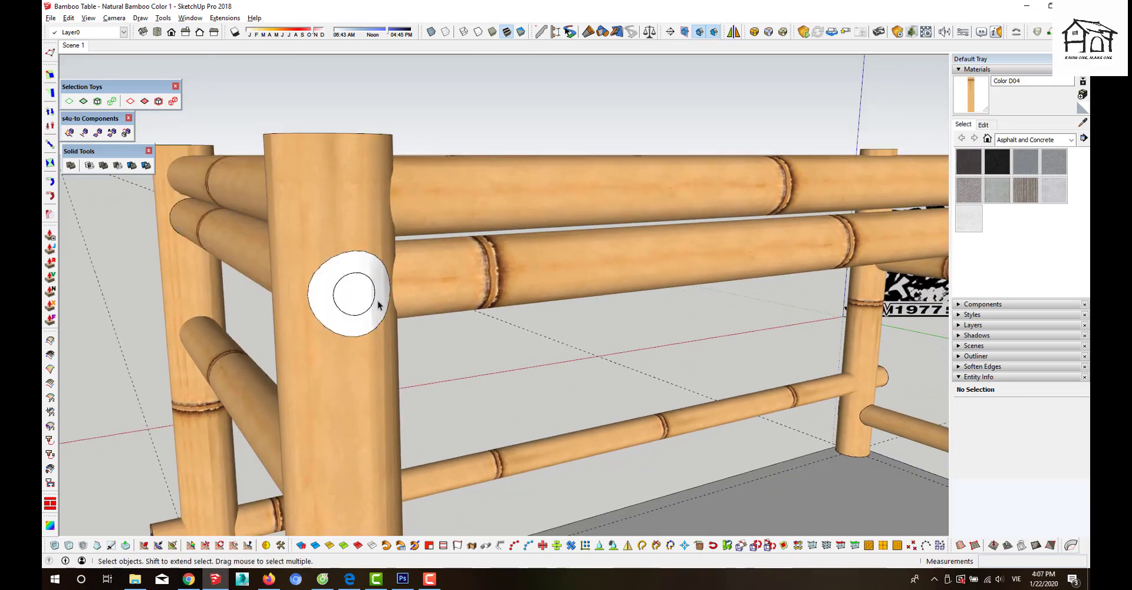
pyautogui.scroll(-2, 321, 262)
pyautogui.scroll(-3, 321, 263)
pyautogui.moveTo(331, 264)
pyautogui.mouseDown(button='middle')
pyautogui.moveTo(331, 466)
pyautogui.moveTo(332, 434)
pyautogui.mouseUp(button='middle')
pyautogui.scroll(2, 331, 466)
pyautogui.scroll(3, 331, 478)
pyautogui.click(238, 380)
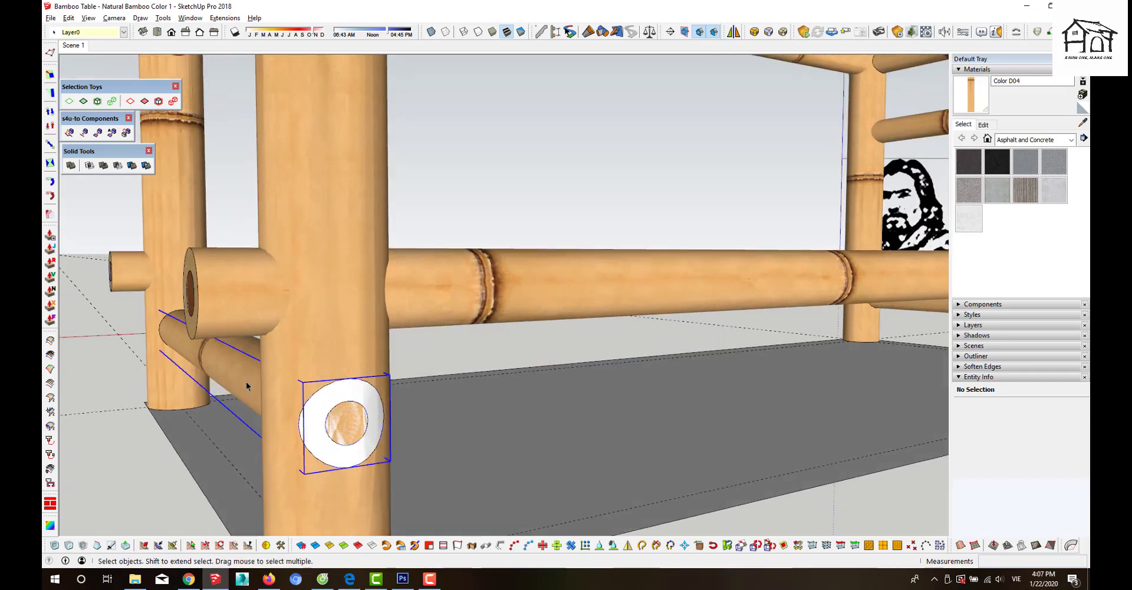
pyautogui.scroll(-5, 249, 385)
# - Delete the back top rod's leftover Difference group
pyautogui.click(254, 407)
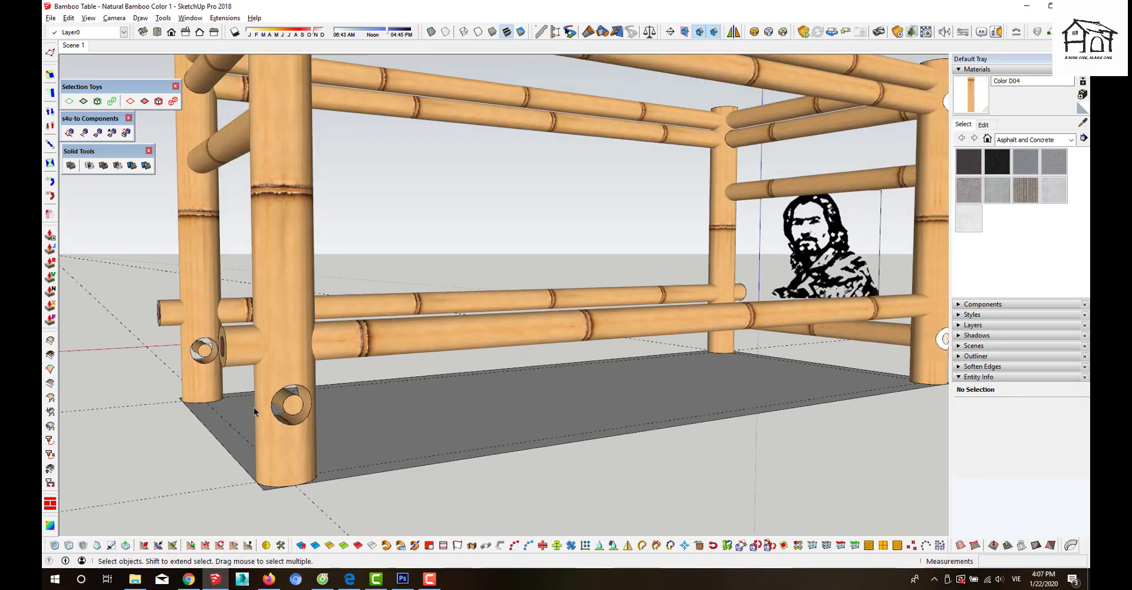
pyautogui.moveTo(253, 407); pyautogui.dragTo(665, 420, button='middle')
pyautogui.hotkey('ctrl', 'z')
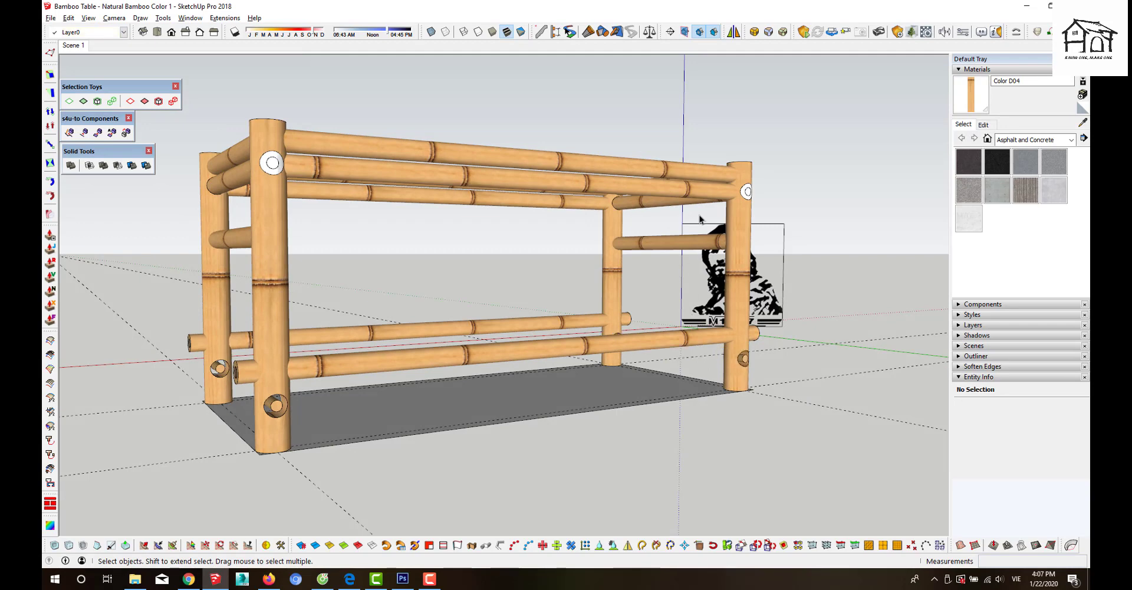
pyautogui.click(677, 204)
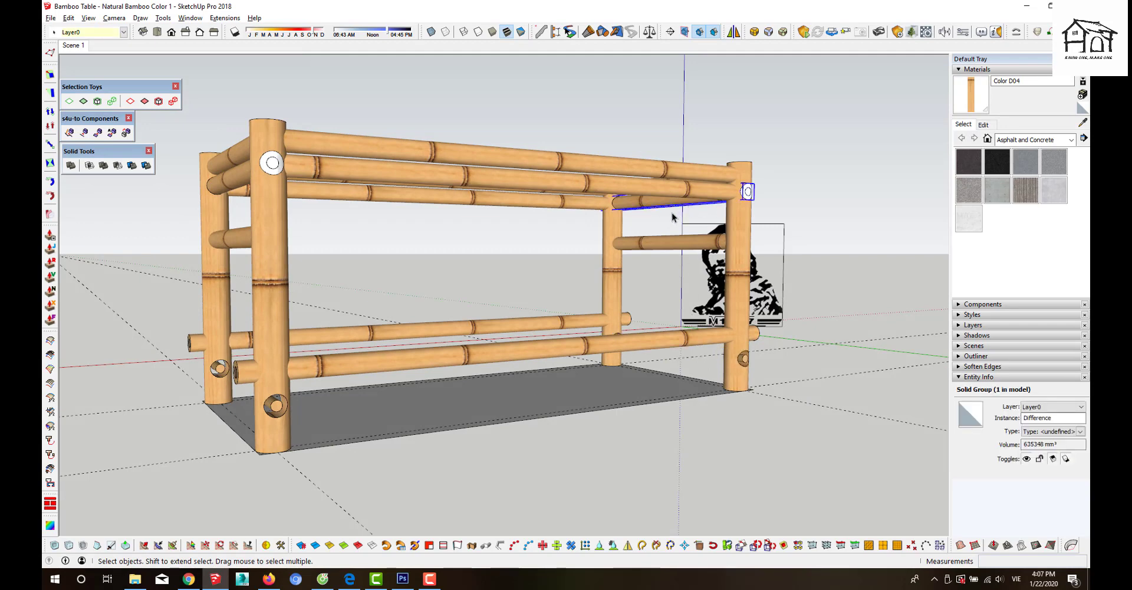
pyautogui.press('Delete')
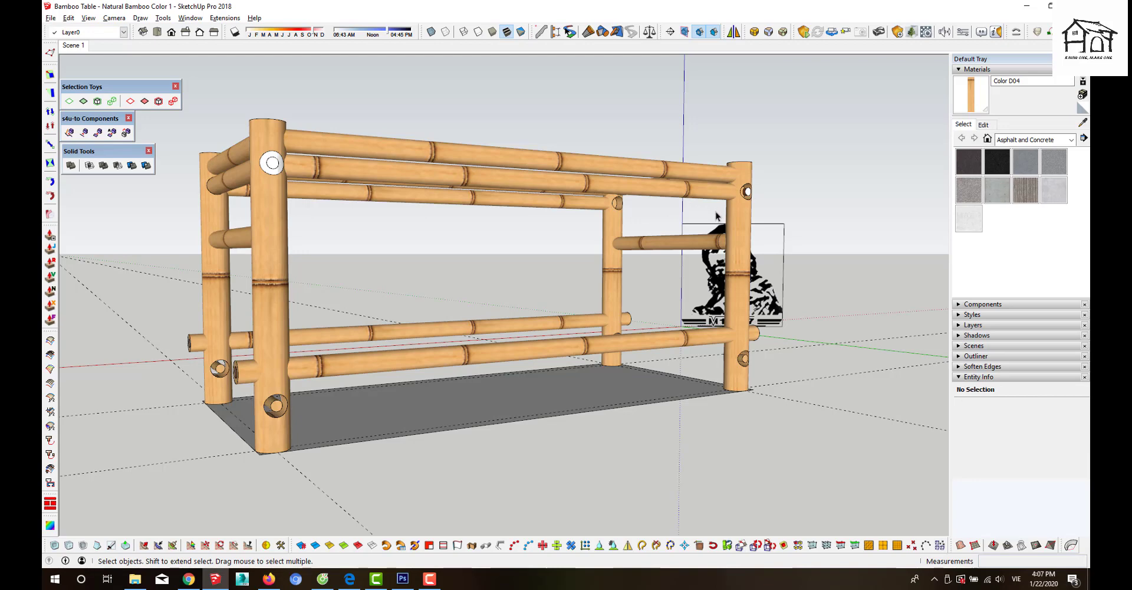
# - Delete the leftover rod and marker solids at the front of the table
pyautogui.moveTo(715, 223)
pyautogui.mouseDown(button='middle')
pyautogui.moveTo(671, 277)
pyautogui.moveTo(585, 247)
pyautogui.mouseUp(button='middle')
pyautogui.scroll(5, 670, 277)
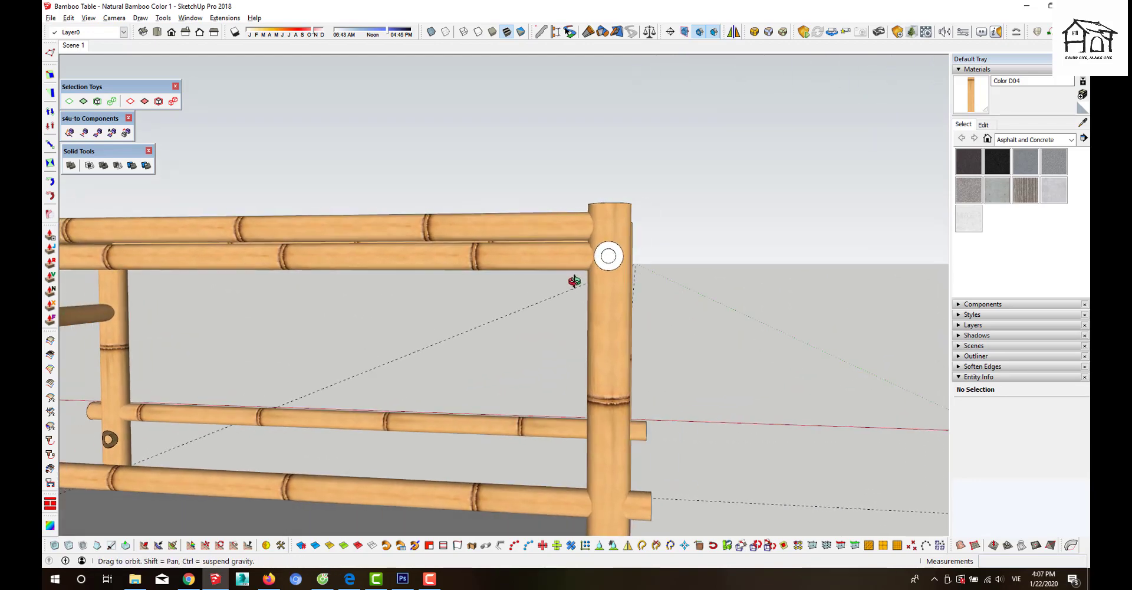
pyautogui.click(629, 276)
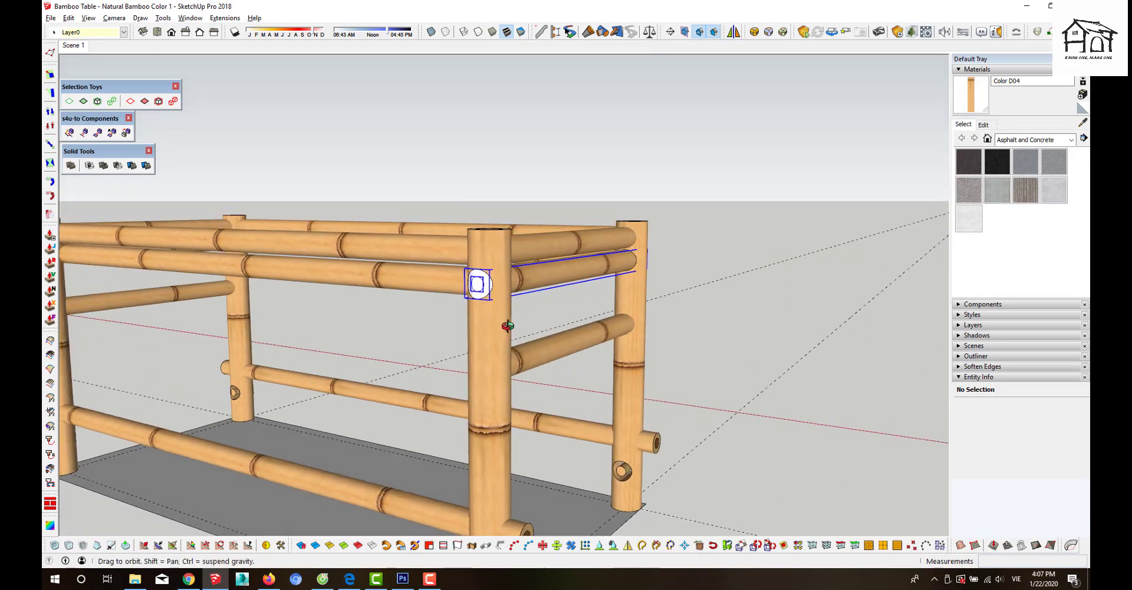
pyautogui.moveTo(647, 300); pyautogui.dragTo(422, 366, button='middle')
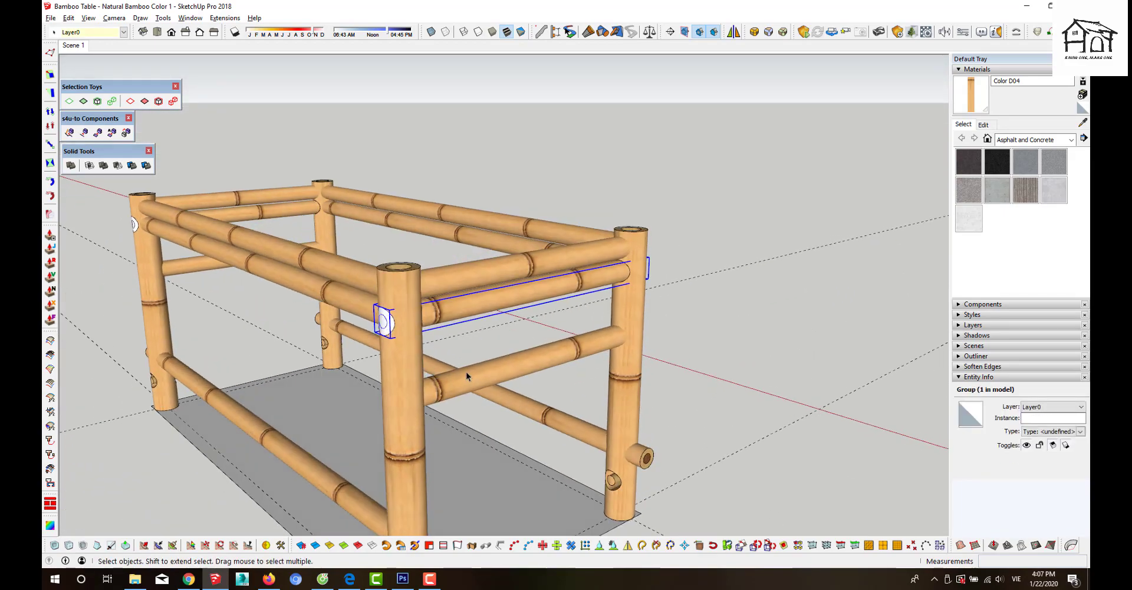
pyautogui.press('Delete')
pyautogui.scroll(-3, 492, 407)
pyautogui.moveTo(508, 418)
pyautogui.mouseDown(button='middle')
pyautogui.moveTo(649, 336)
pyautogui.moveTo(710, 323)
pyautogui.moveTo(725, 334)
pyautogui.moveTo(589, 362)
pyautogui.moveTo(282, 344)
pyautogui.moveTo(329, 326)
pyautogui.mouseUp(button='middle')
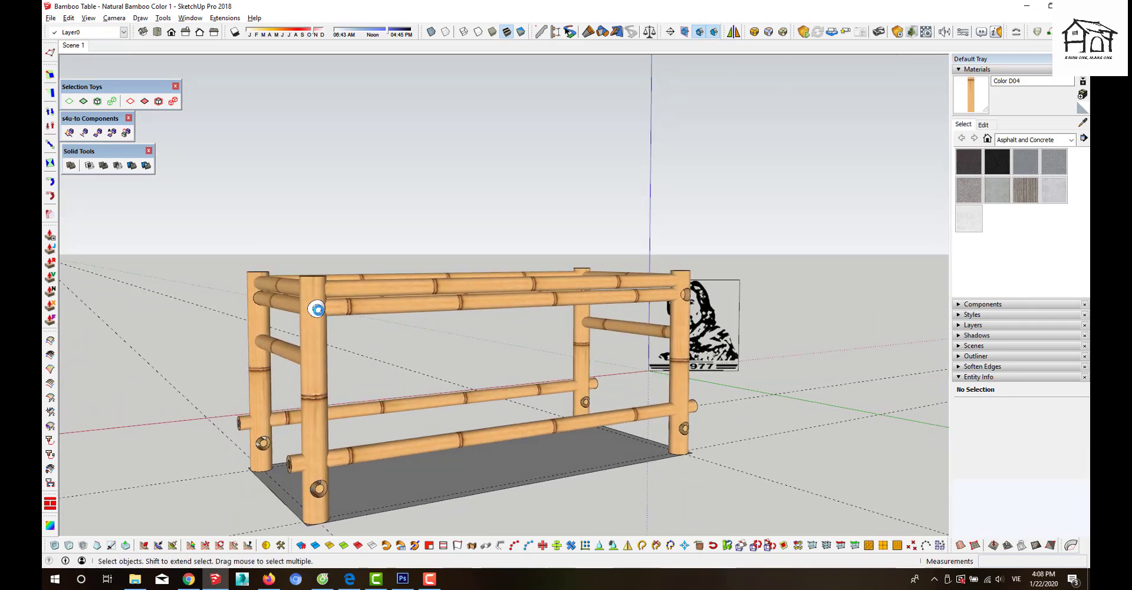
# - Check the Difference and inner round groups at the joint, then zoom out over the whole table
pyautogui.click(317, 308)
pyautogui.scroll(2, 317, 309)
pyautogui.scroll(3, 317, 309)
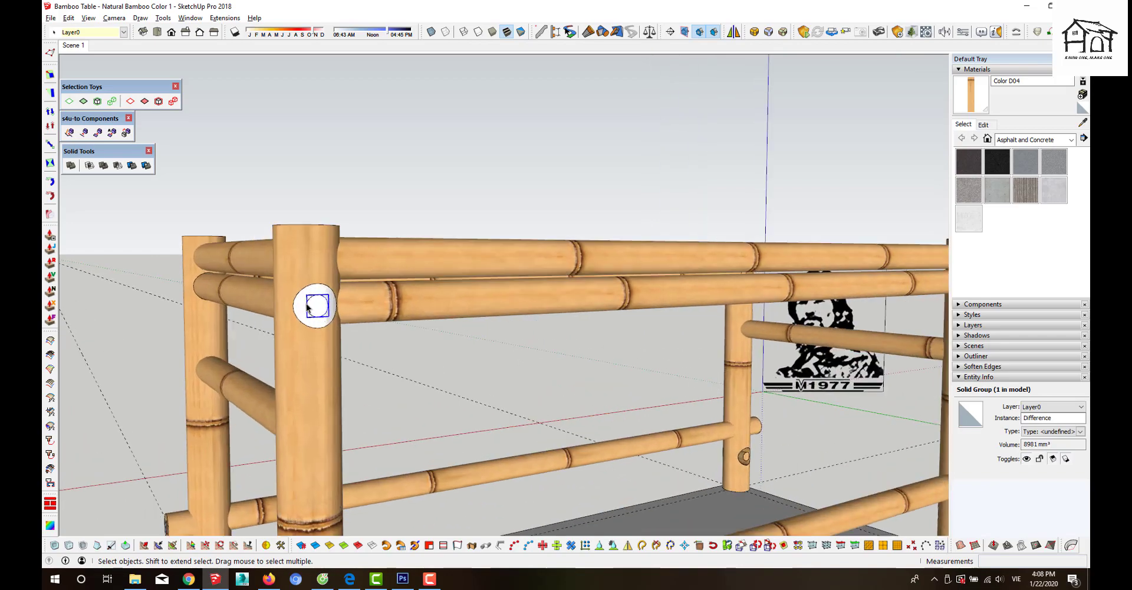
pyautogui.moveTo(163, 269); pyautogui.dragTo(346, 347)
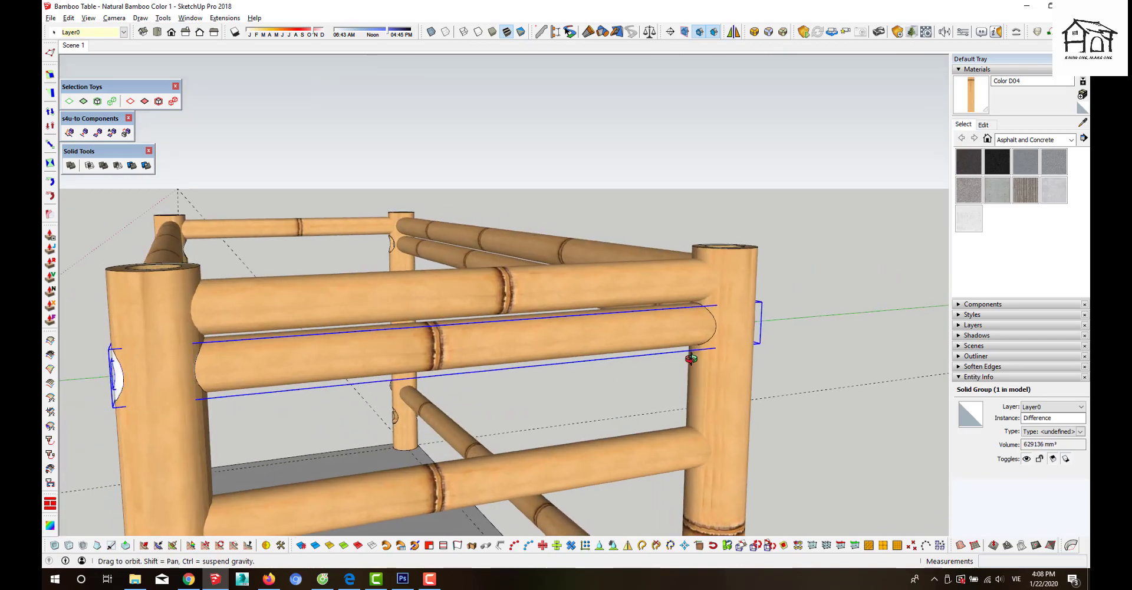
pyautogui.moveTo(279, 331)
pyautogui.mouseDown(button='middle')
pyautogui.moveTo(479, 329)
pyautogui.moveTo(556, 365)
pyautogui.mouseUp(button='middle')
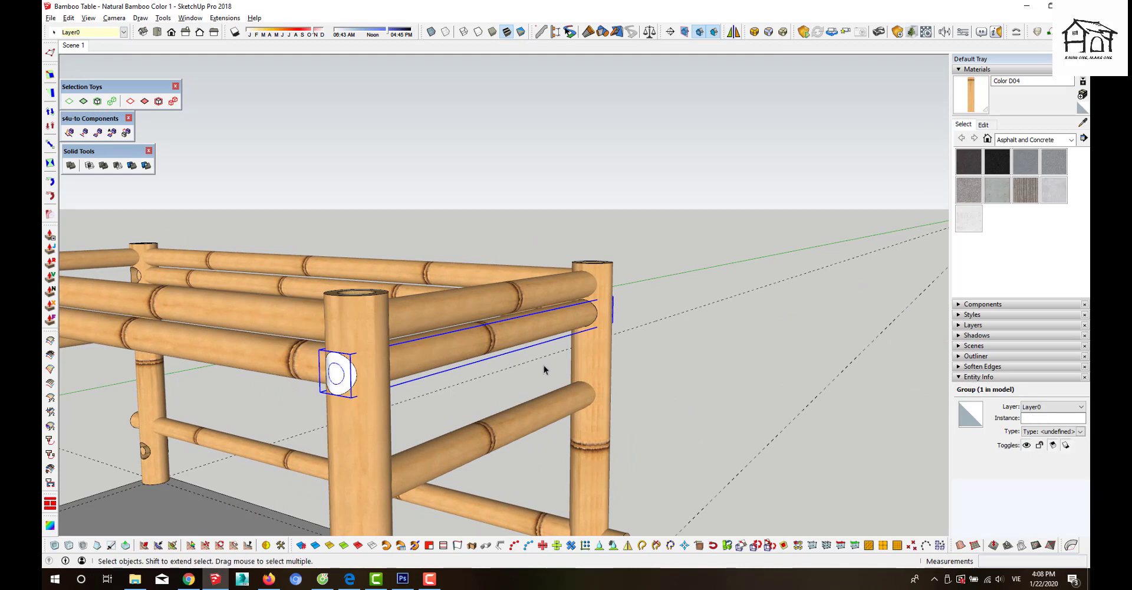
pyautogui.click(543, 366)
pyautogui.scroll(-2, 401, 317)
pyautogui.scroll(-2, 406, 316)
pyautogui.scroll(-2, 405, 316)
pyautogui.scroll(-2, 439, 423)
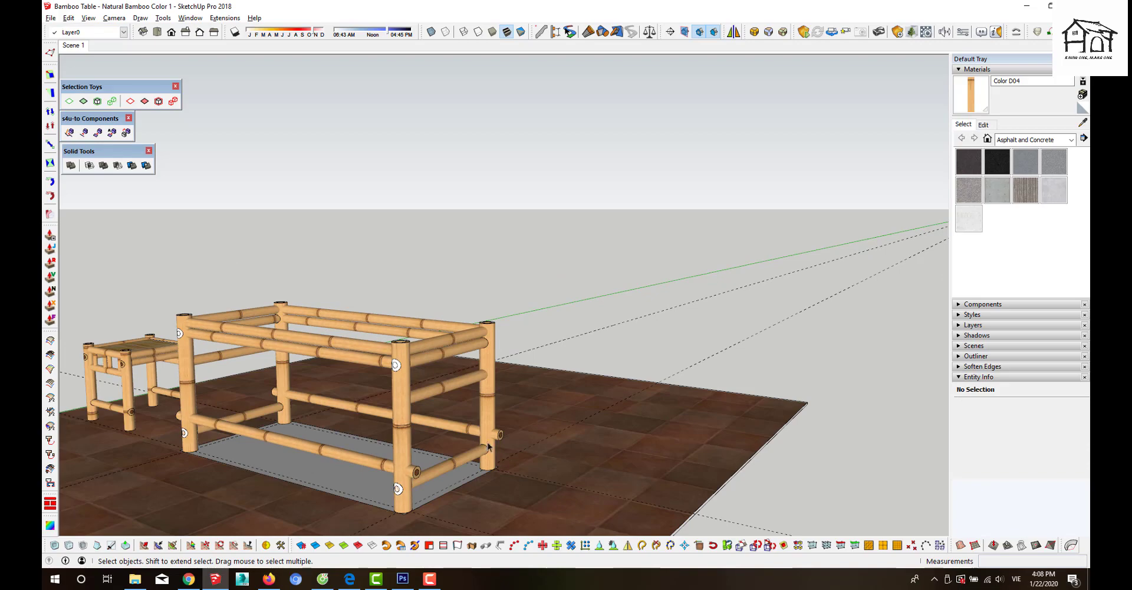
# - Select the lower horizontal bamboo rail and open its group for editing
pyautogui.scroll(2, 396, 364)
pyautogui.scroll(2, 397, 356)
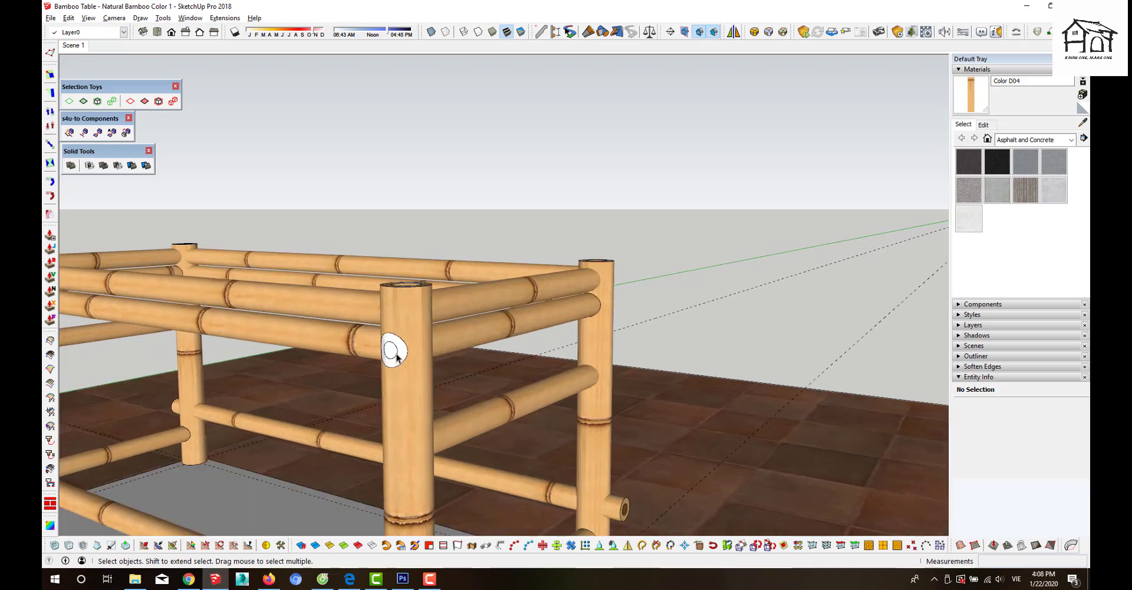
pyautogui.scroll(-2, 396, 354)
pyautogui.scroll(-1, 402, 369)
pyautogui.scroll(-2, 405, 372)
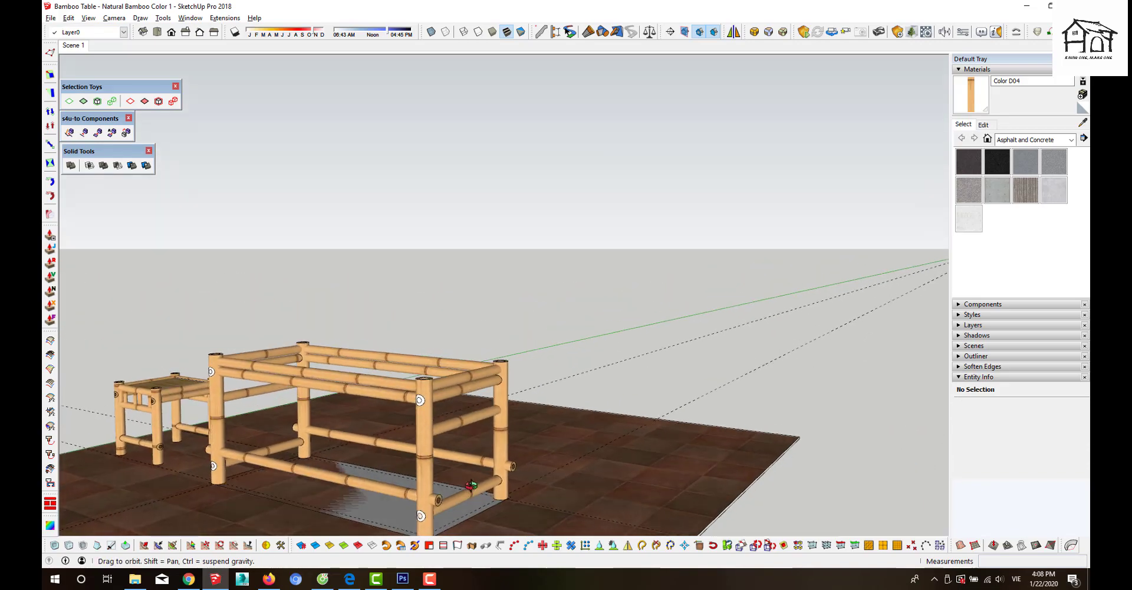
pyautogui.scroll(2, 445, 451)
pyautogui.scroll(2, 429, 519)
pyautogui.scroll(2, 408, 494)
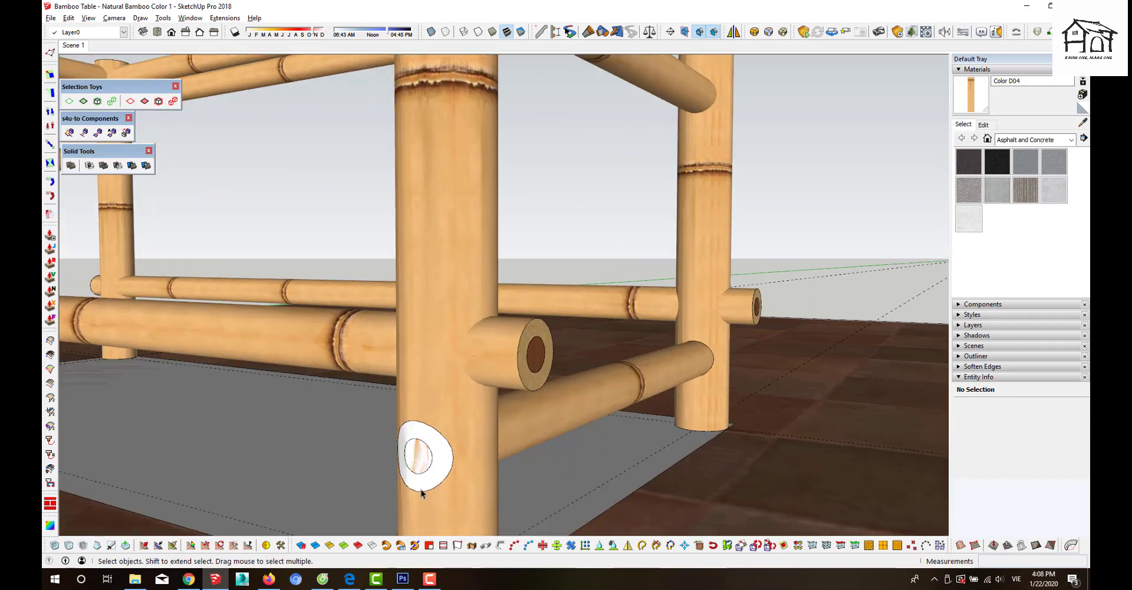
pyautogui.click(520, 445)
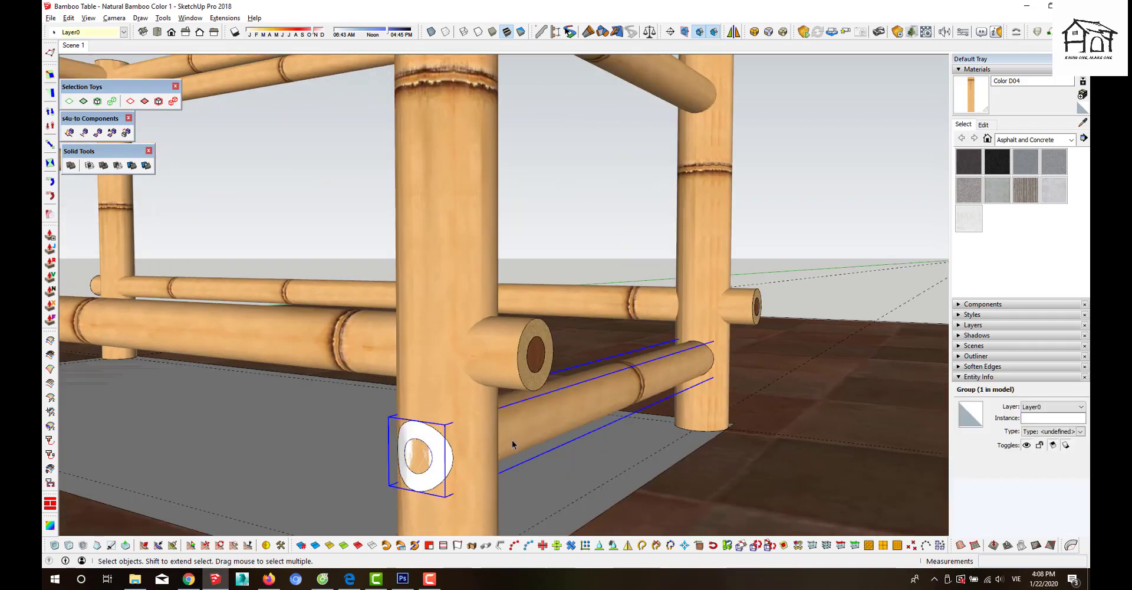
pyautogui.doubleClick(512, 442)
# - Remove the inner face of the hole in the leg group
pyautogui.click(417, 458)
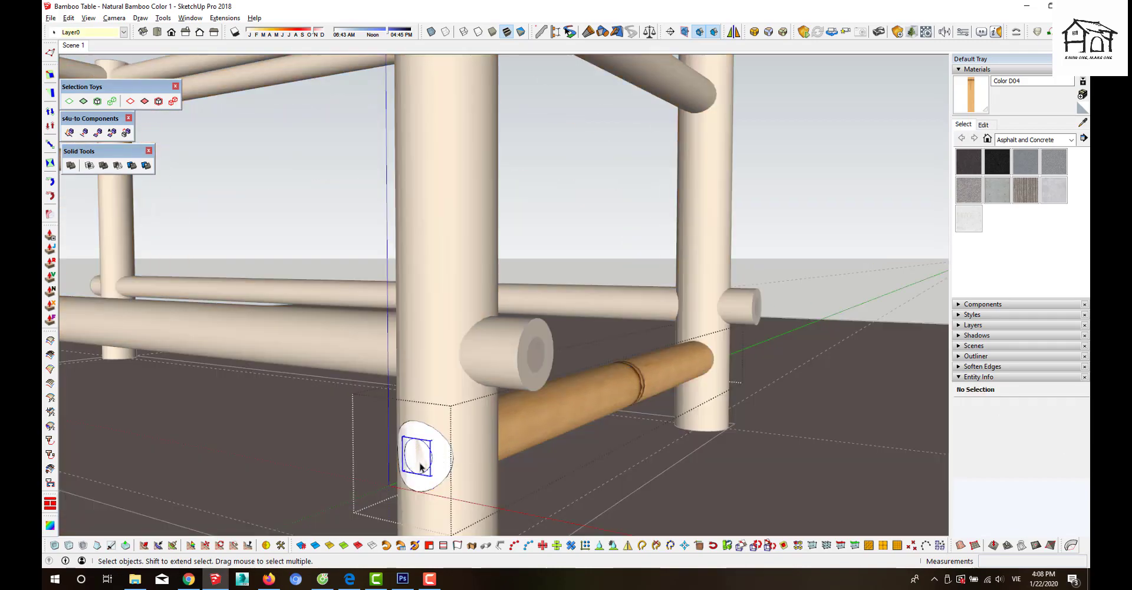
pyautogui.scroll(2, 419, 466)
pyautogui.scroll(2, 419, 461)
pyautogui.scroll(1, 419, 462)
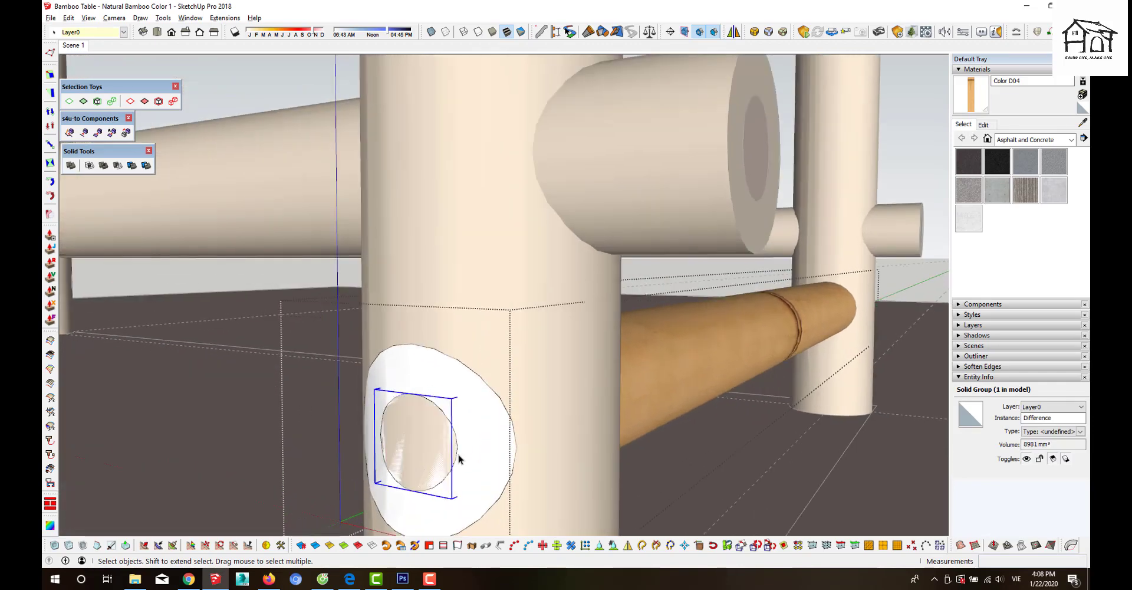
pyautogui.doubleClick(431, 451)
pyautogui.press('Escape')
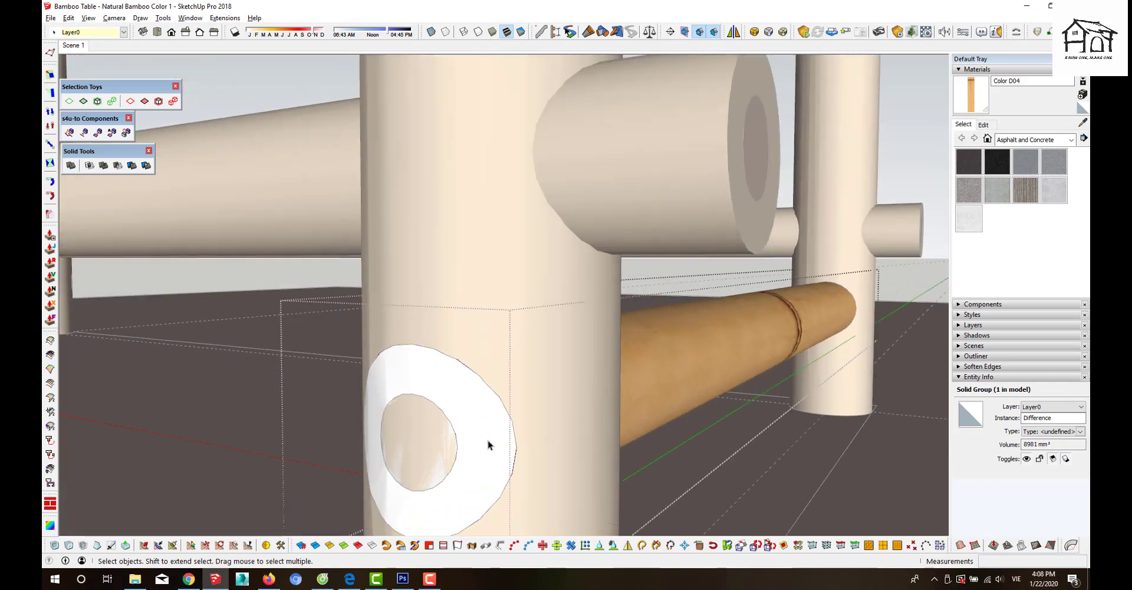
pyautogui.press('Escape')
pyautogui.click(429, 447)
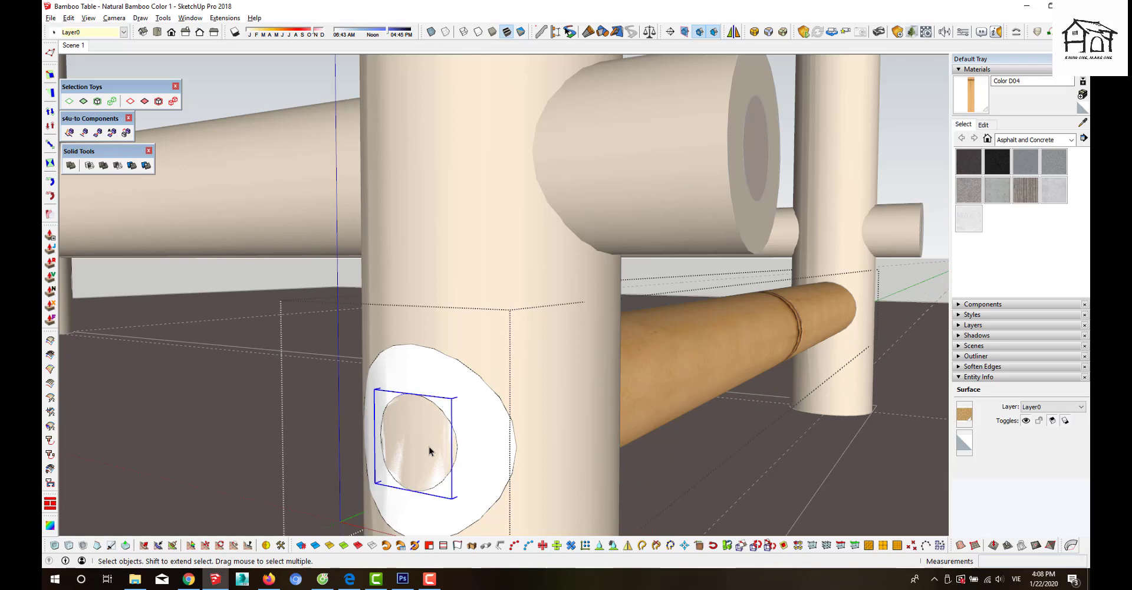
pyautogui.tripleClick(429, 446)
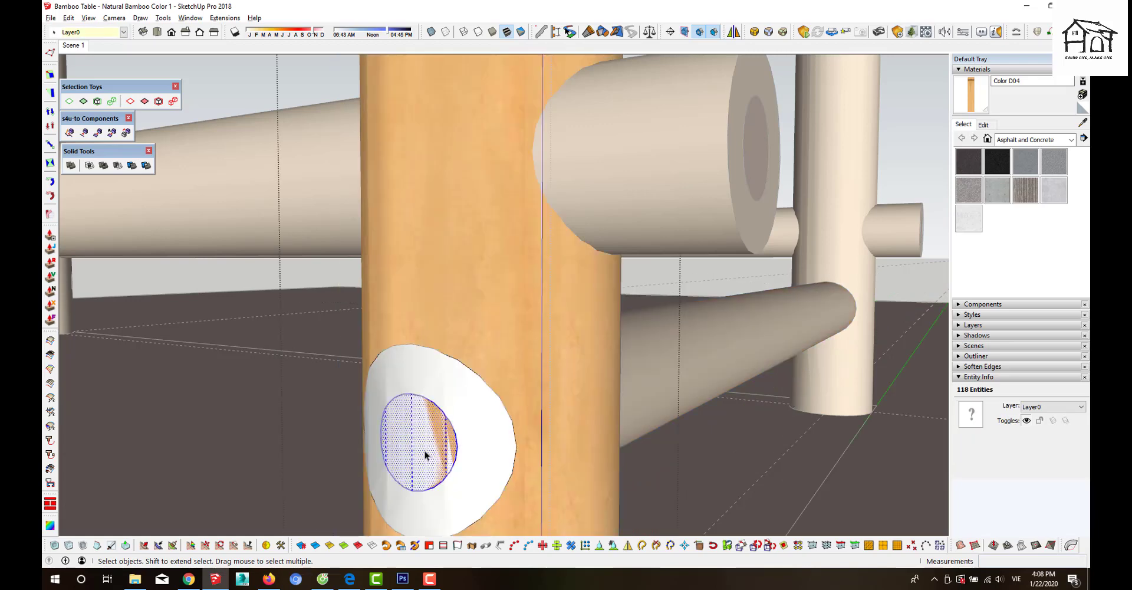
pyautogui.press('Escape')
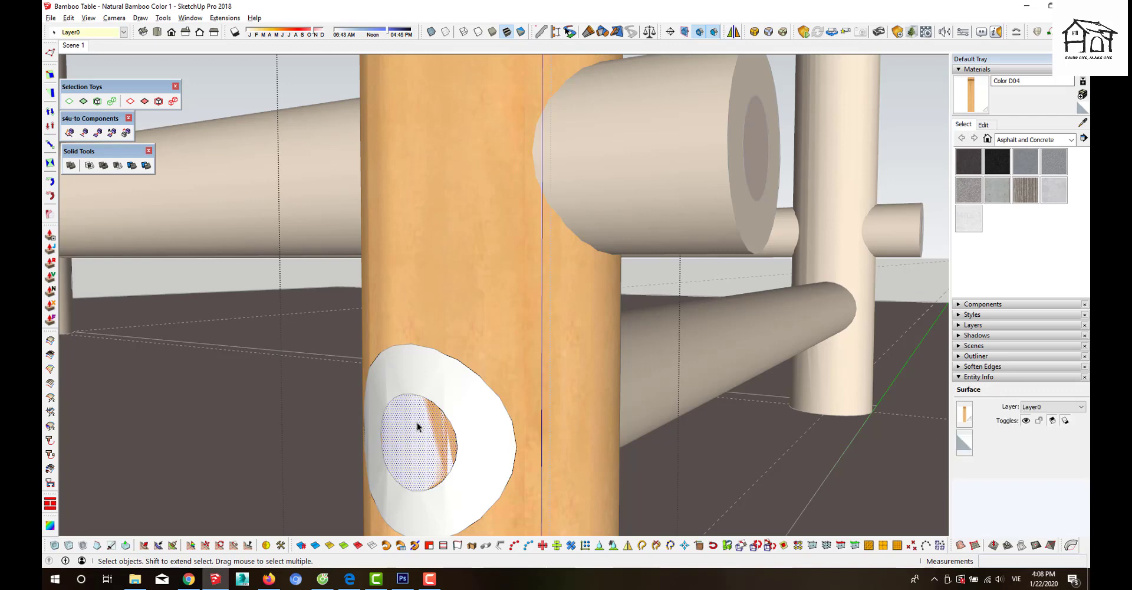
pyautogui.press('Delete')
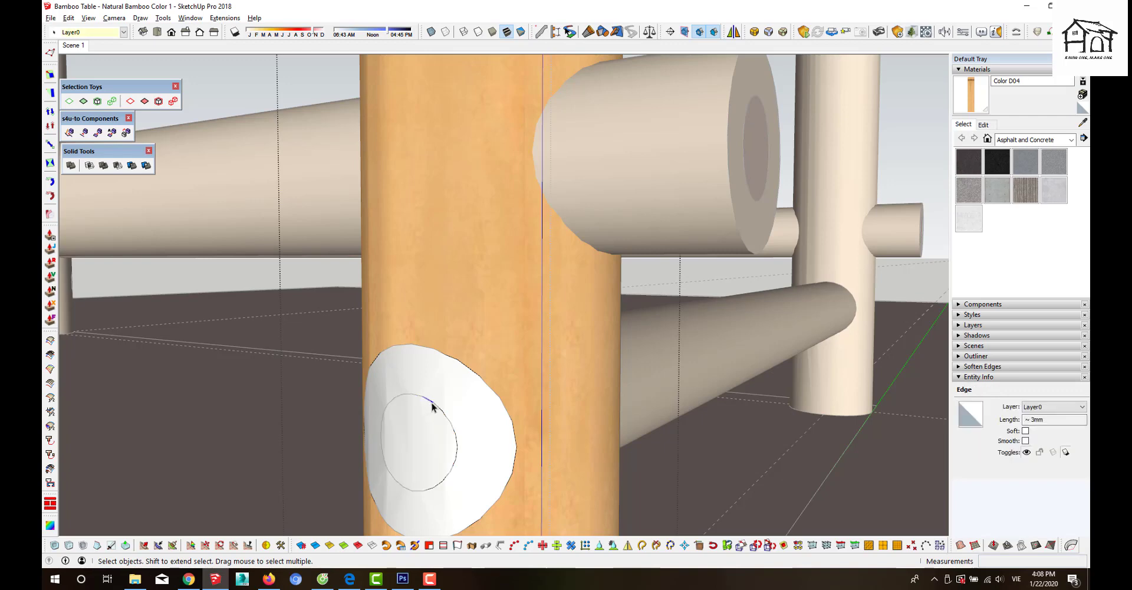
pyautogui.press('Escape')
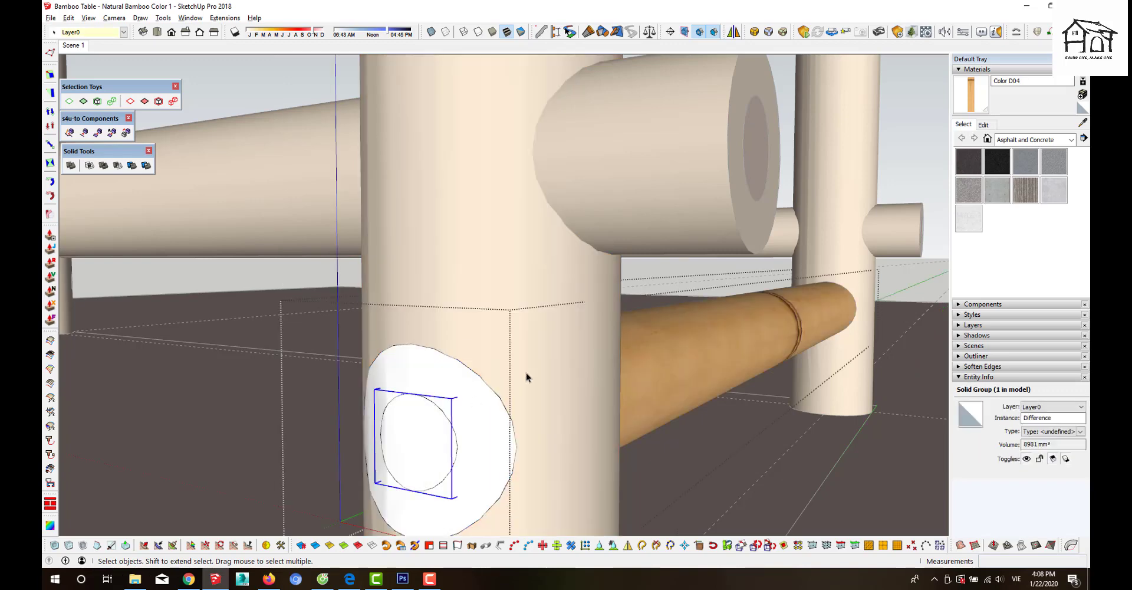
# - Delete the lower rail group, then clear the leftover cylinder and circle faces from the leg's hole
pyautogui.click(649, 391)
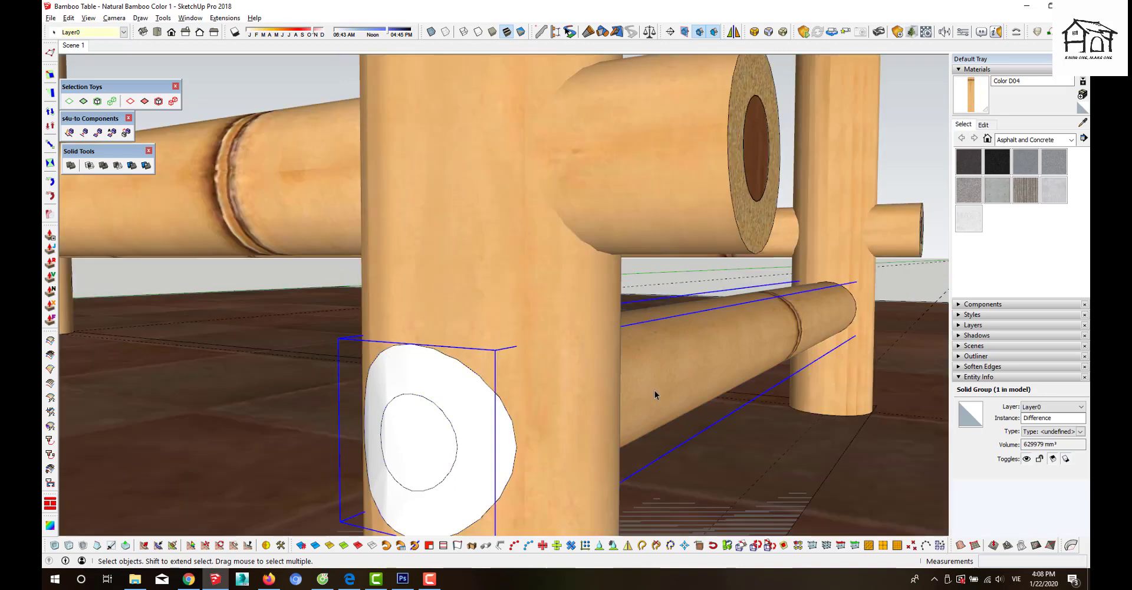
pyautogui.press('Delete')
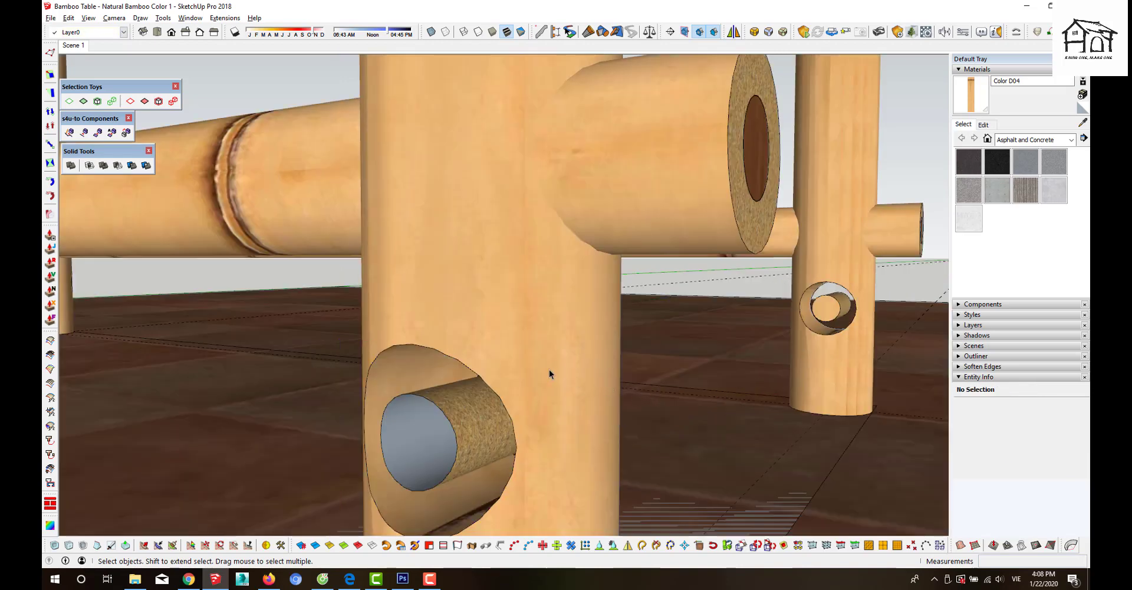
pyautogui.doubleClick(550, 369)
pyautogui.moveTo(495, 384)
pyautogui.mouseDown(button='middle')
pyautogui.moveTo(578, 330)
pyautogui.moveTo(521, 345)
pyautogui.moveTo(553, 331)
pyautogui.mouseUp(button='middle')
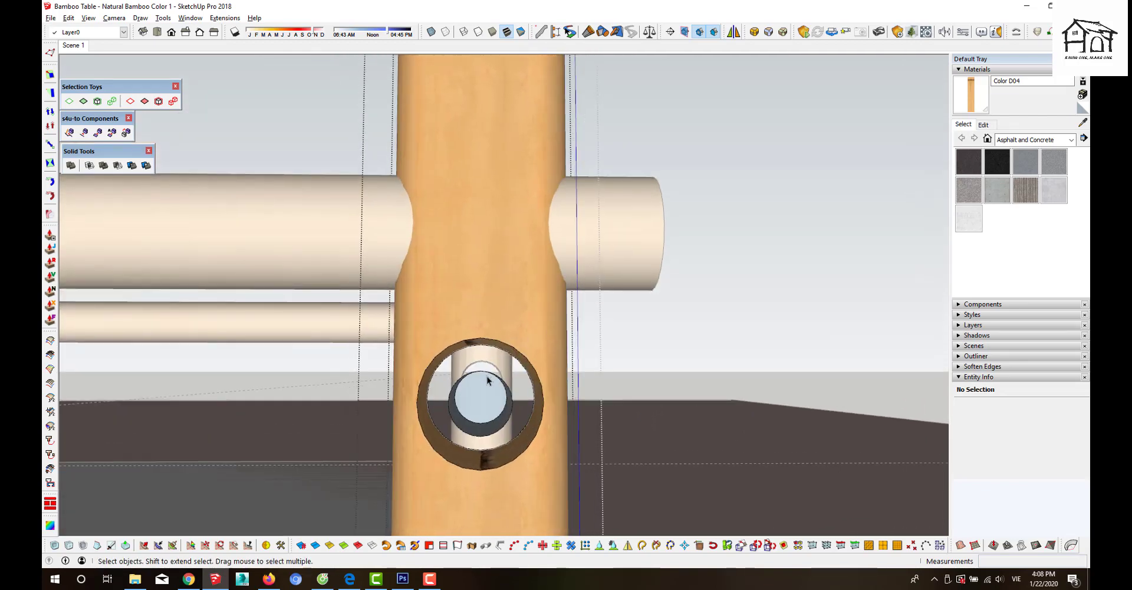
pyautogui.scroll(3, 483, 400)
pyautogui.tripleClick(483, 404)
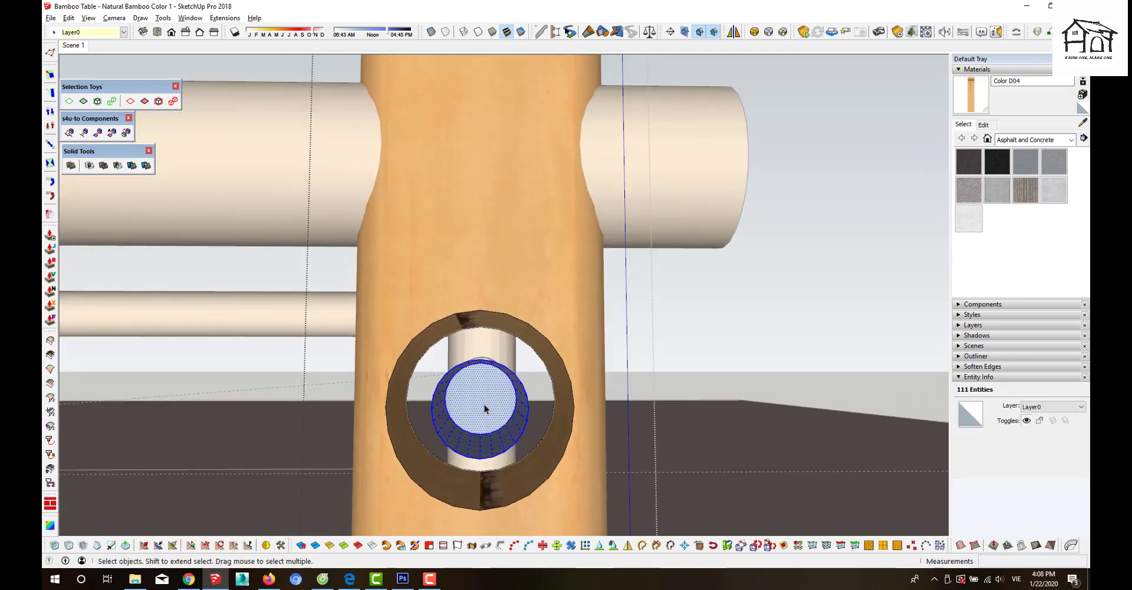
pyautogui.press('Delete')
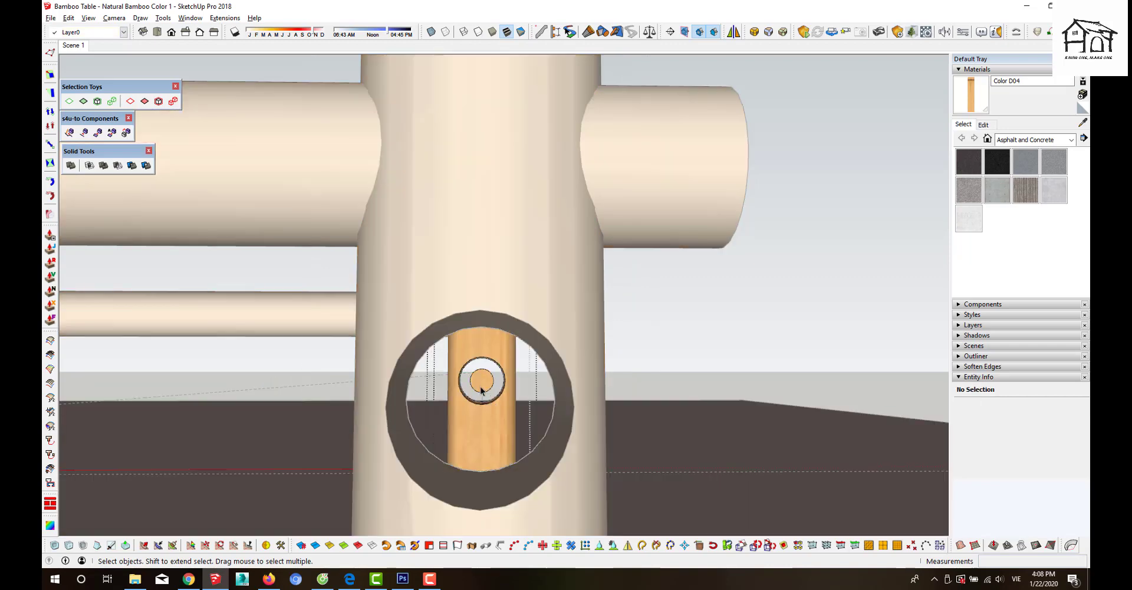
pyautogui.click(481, 390)
pyautogui.press('Delete')
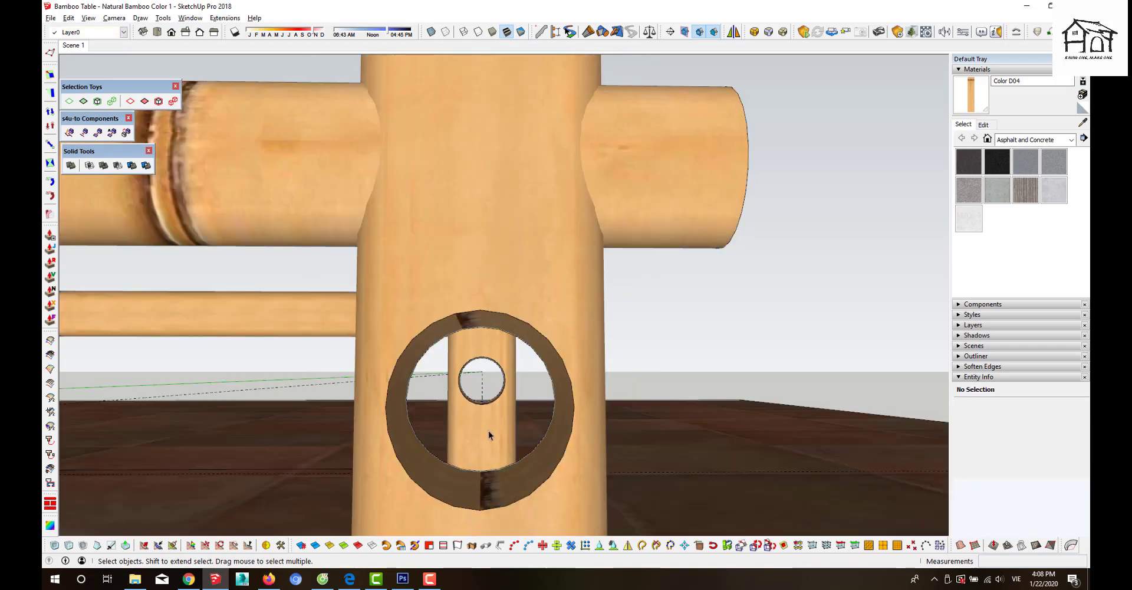
# - Delete the white ring on the left leg to open its hole
pyautogui.scroll(-3, 488, 433)
pyautogui.moveTo(488, 470); pyautogui.dragTo(495, 435, button='middle')
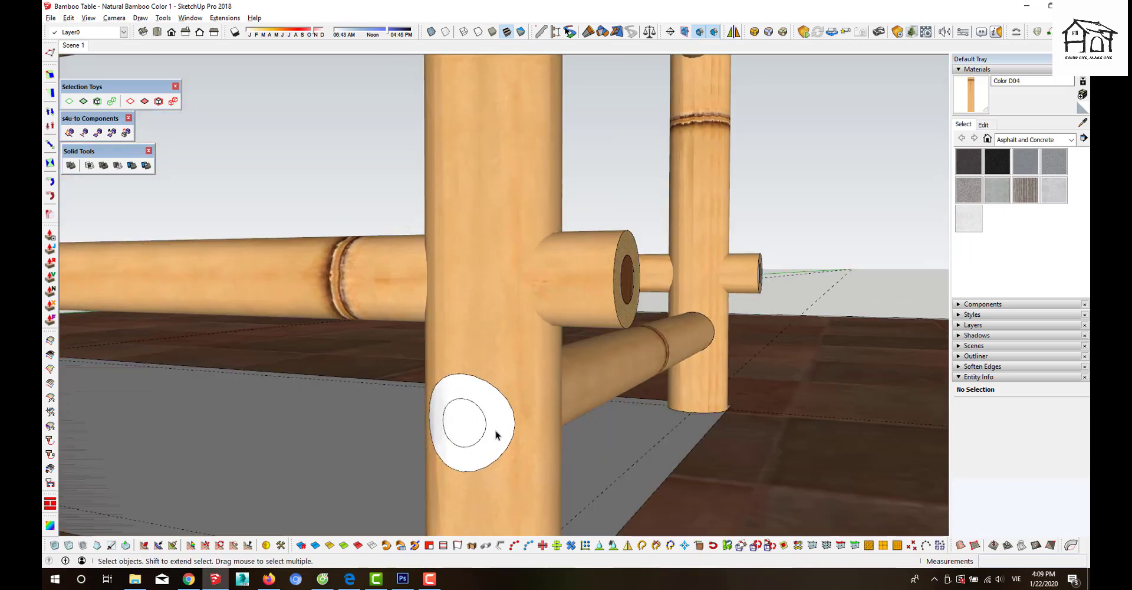
pyautogui.scroll(-2, 507, 448)
pyautogui.scroll(-3, 513, 457)
pyautogui.scroll(-3, 547, 443)
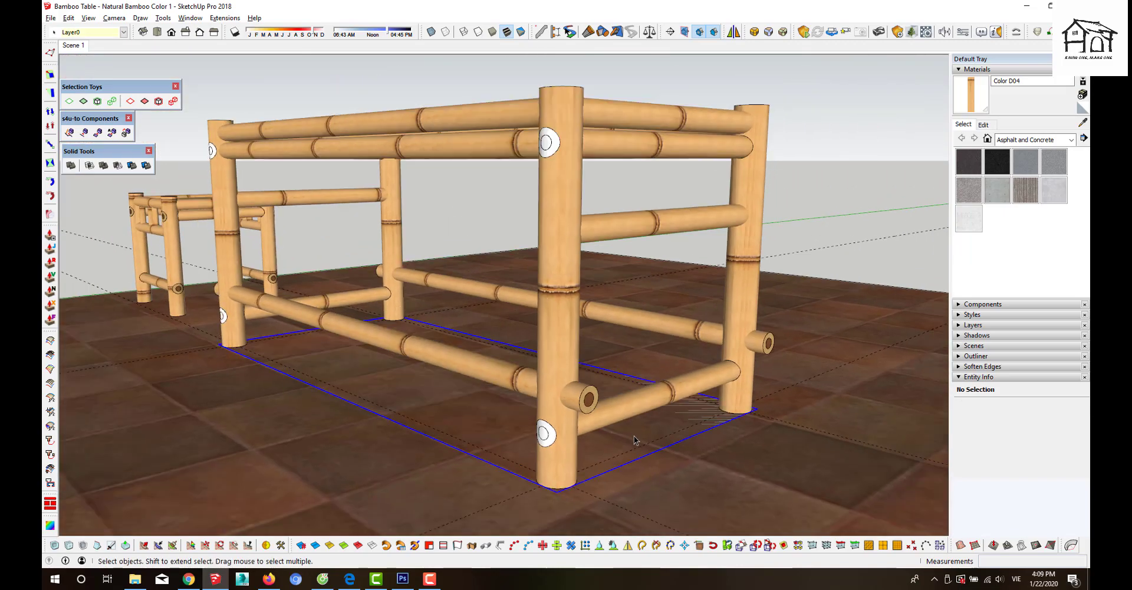
pyautogui.click(634, 438)
pyautogui.moveTo(635, 437); pyautogui.dragTo(246, 440, button='middle')
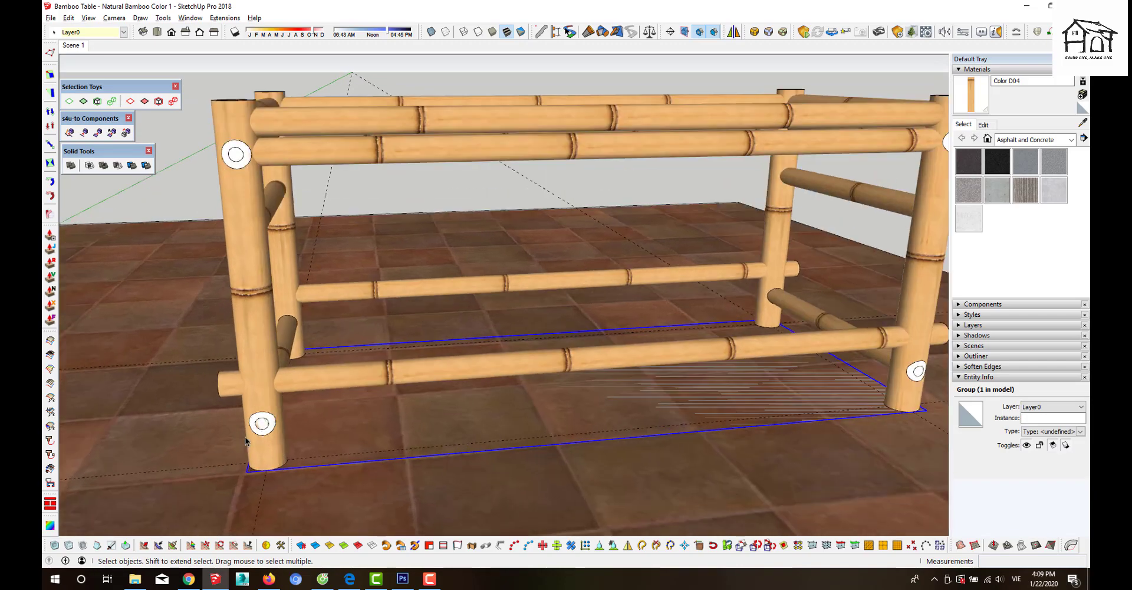
pyautogui.scroll(2, 246, 440)
pyautogui.scroll(2, 263, 434)
pyautogui.scroll(2, 285, 388)
pyautogui.click(291, 401)
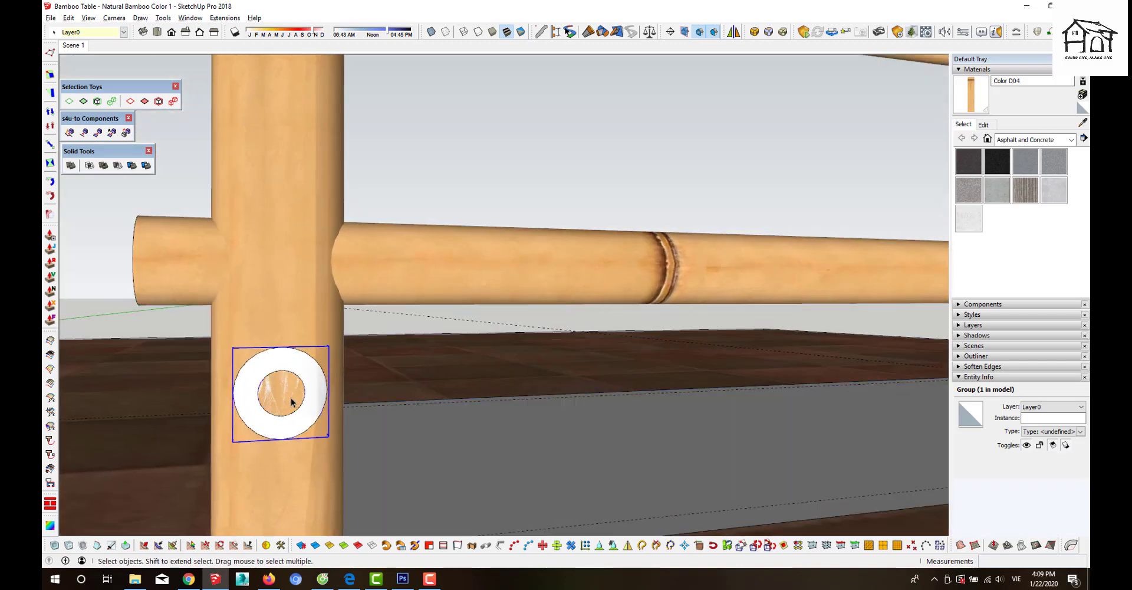
pyautogui.press('Delete')
# - Delete the end face inside the left leg post, leaving a hollow tube
pyautogui.moveTo(289, 394); pyautogui.dragTo(272, 376, button='middle')
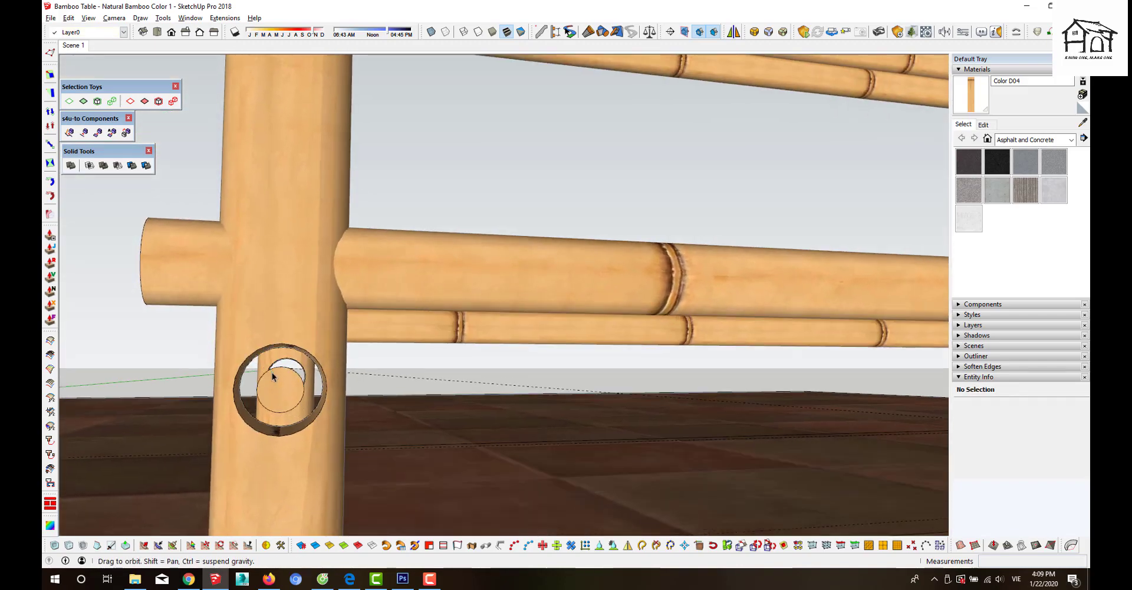
pyautogui.press('space')
pyautogui.click(273, 385)
pyautogui.doubleClick(273, 386)
pyautogui.tripleClick(273, 388)
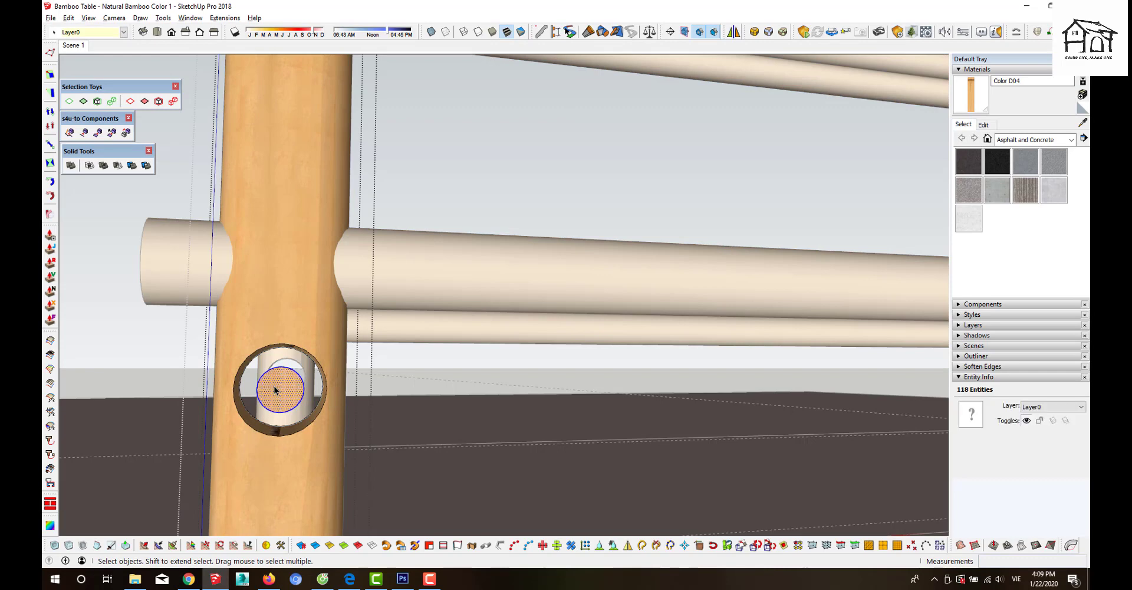
pyautogui.press('Delete')
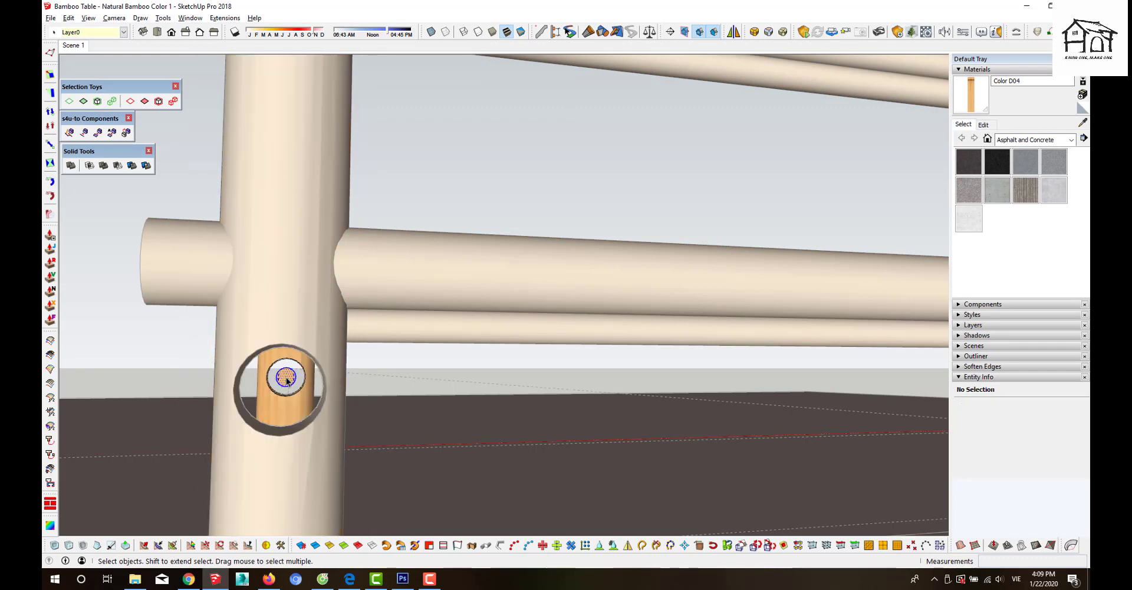
# - Orbit and zoom around the table frame to view it from the side, above and below
pyautogui.scroll(-5, 286, 383)
pyautogui.scroll(-3, 286, 417)
pyautogui.scroll(-2, 293, 454)
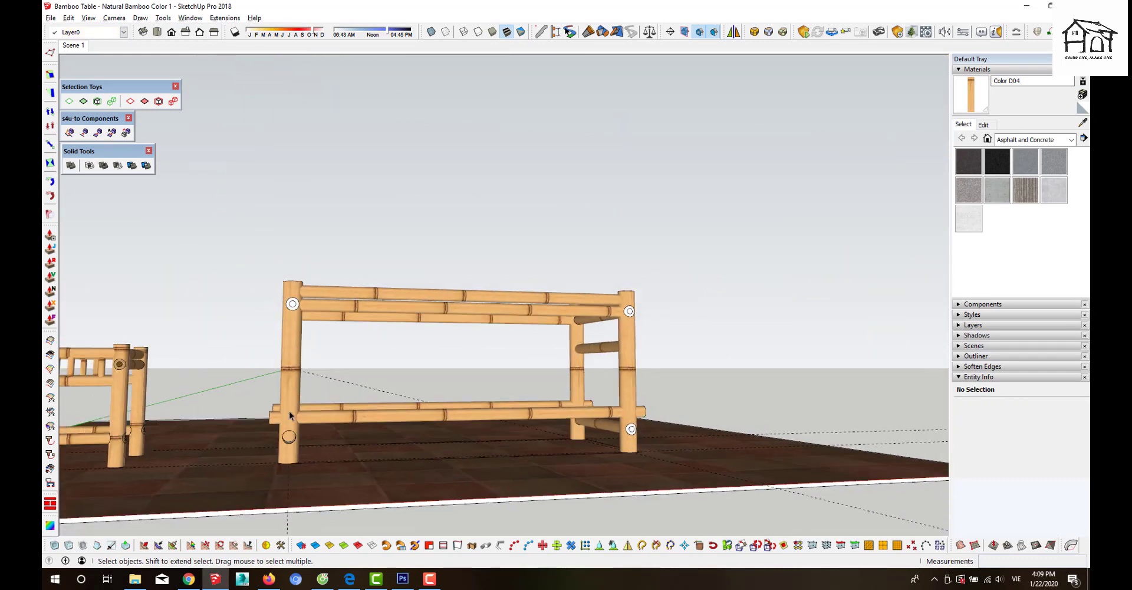
pyautogui.scroll(4, 298, 298)
pyautogui.scroll(2, 299, 299)
pyautogui.scroll(2, 301, 308)
pyautogui.scroll(-5, 301, 308)
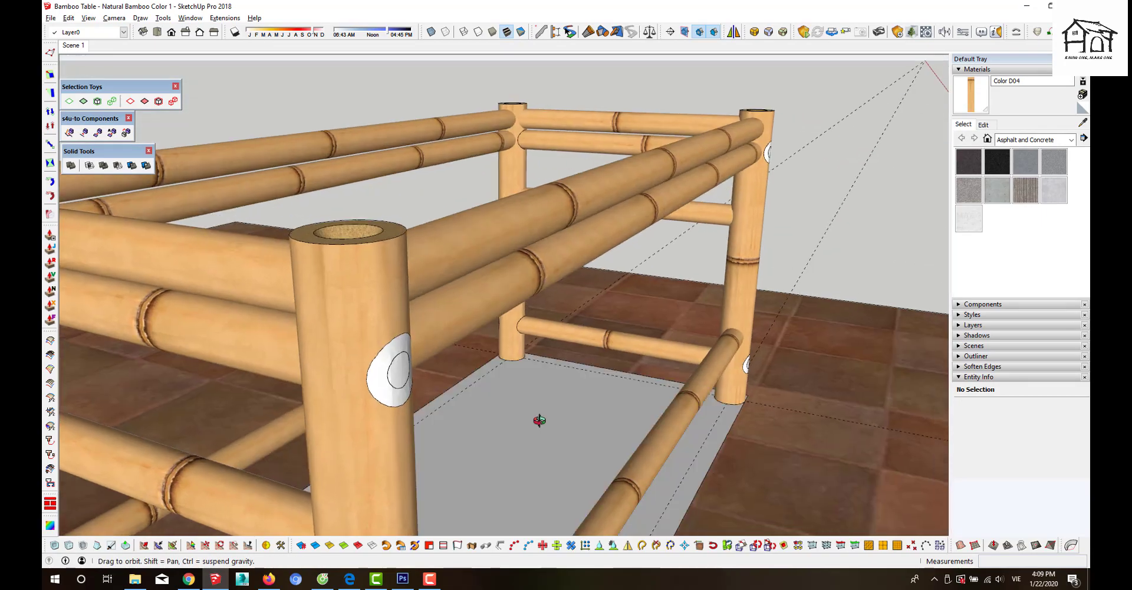
pyautogui.moveTo(536, 419); pyautogui.dragTo(758, 359)
pyautogui.scroll(2, 709, 378)
pyautogui.scroll(-2, 708, 377)
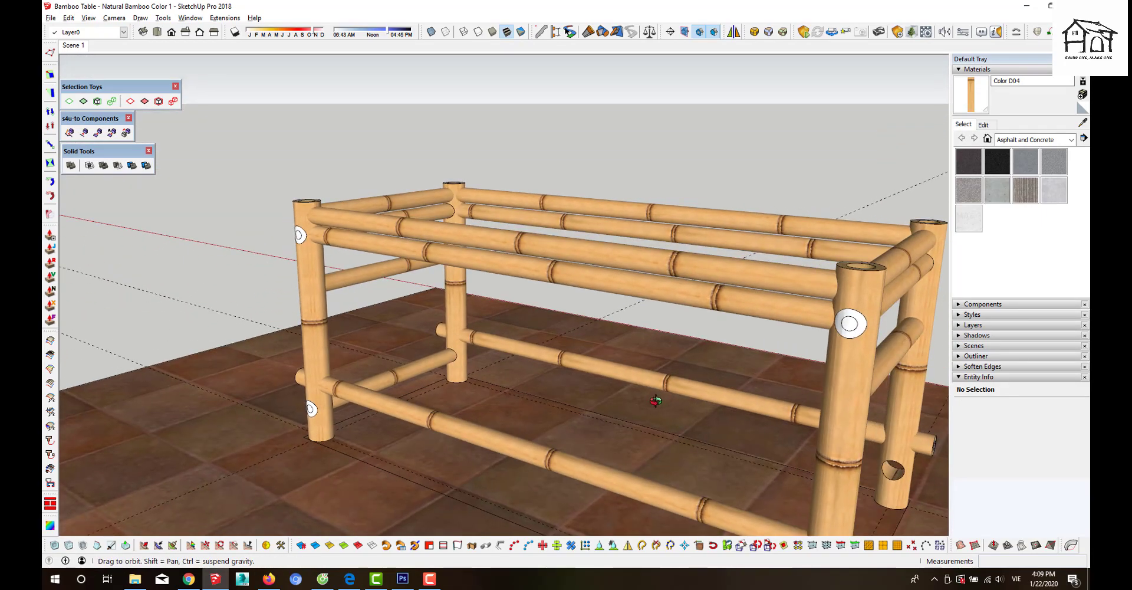
pyautogui.scroll(-2, 655, 392)
pyautogui.moveTo(447, 412); pyautogui.dragTo(583, 407, button='middle')
pyautogui.scroll(3, 336, 434)
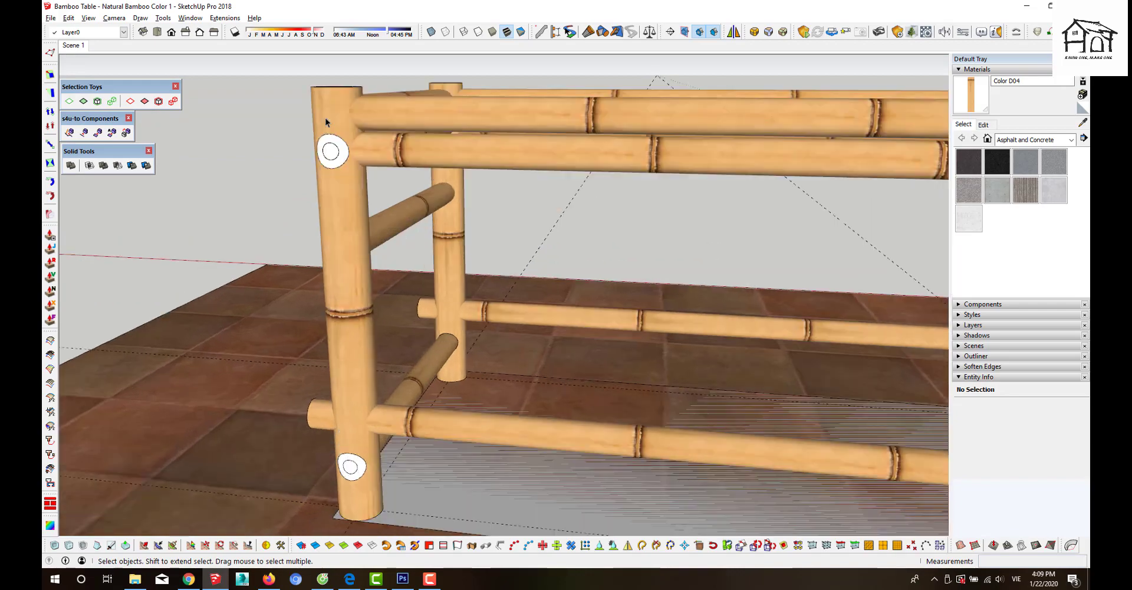
pyautogui.scroll(2, 336, 435)
pyautogui.scroll(-4, 348, 354)
pyautogui.scroll(-3, 344, 331)
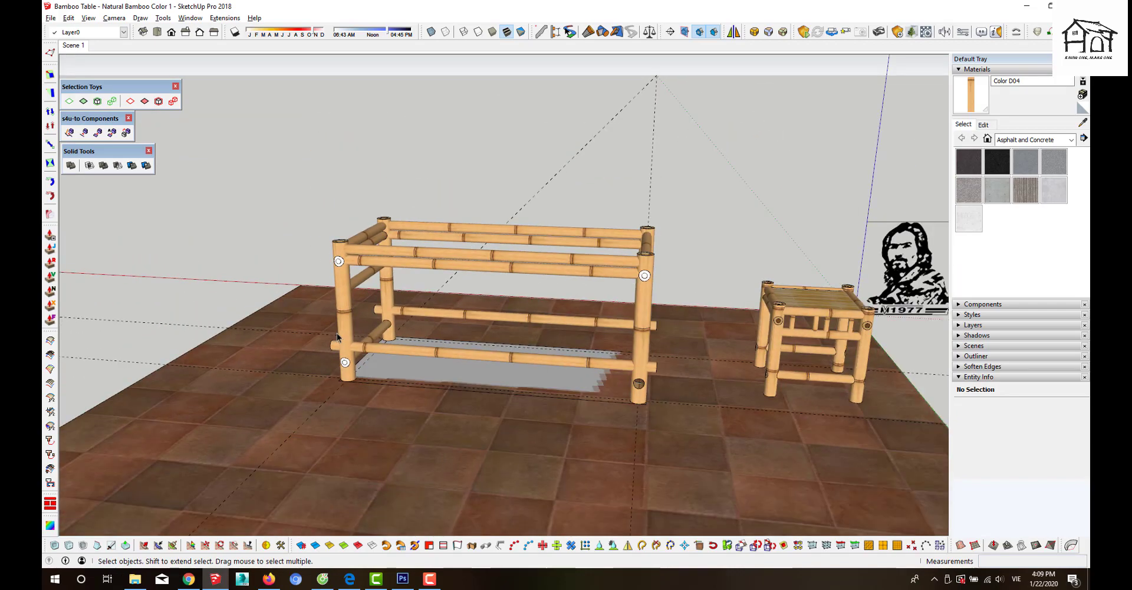
pyautogui.scroll(-2, 337, 337)
pyautogui.moveTo(338, 336); pyautogui.dragTo(443, 380, button='middle')
pyautogui.scroll(4, 433, 380)
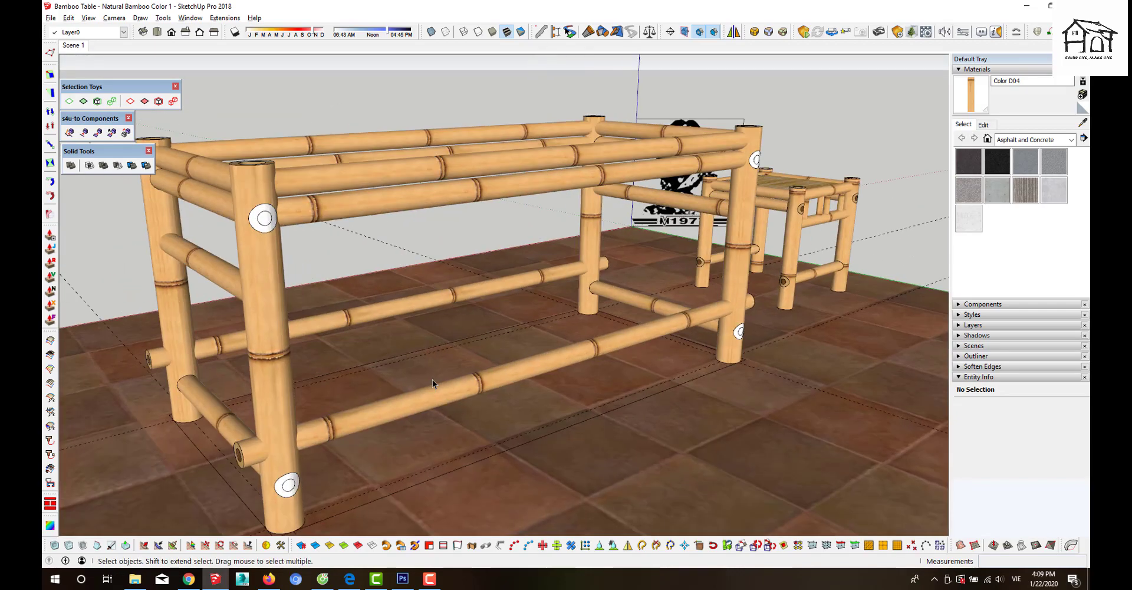
pyautogui.scroll(-2, 462, 382)
# - Delete the front corner bamboo post and zoom in on the rug corner
pyautogui.moveTo(505, 425); pyautogui.dragTo(460, 463, button='middle')
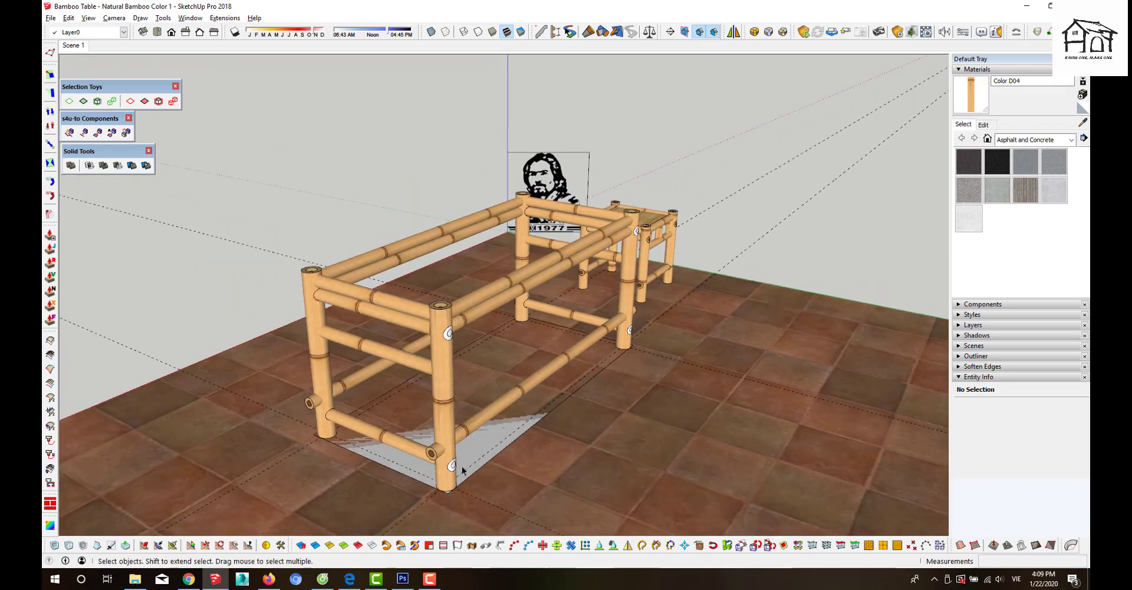
pyautogui.scroll(4, 440, 483)
pyautogui.click(440, 482)
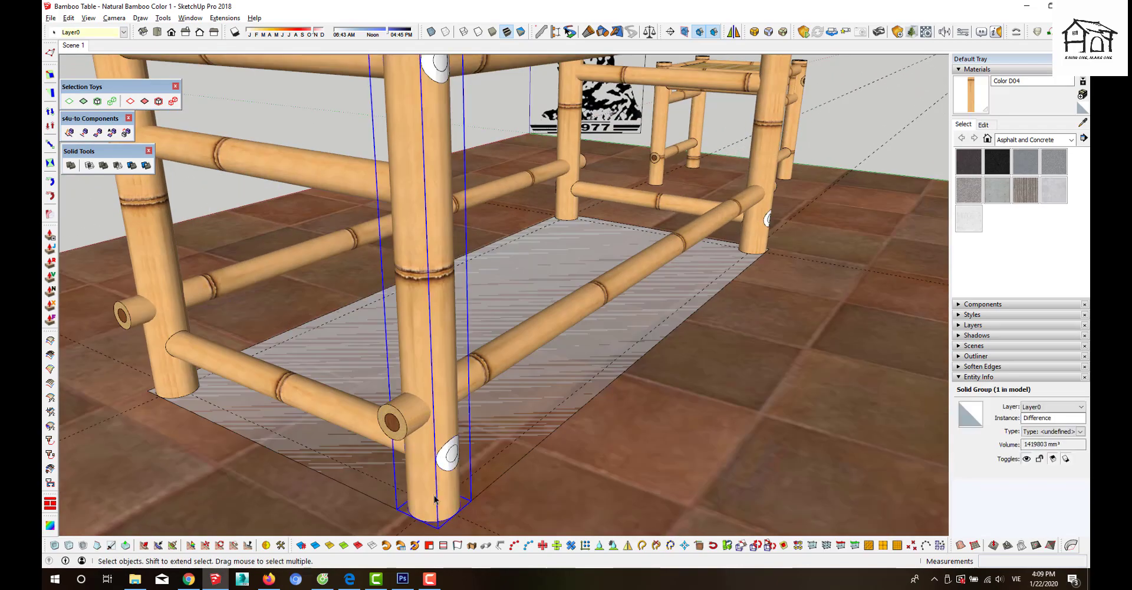
pyautogui.press('Delete')
pyautogui.scroll(-2, 414, 475)
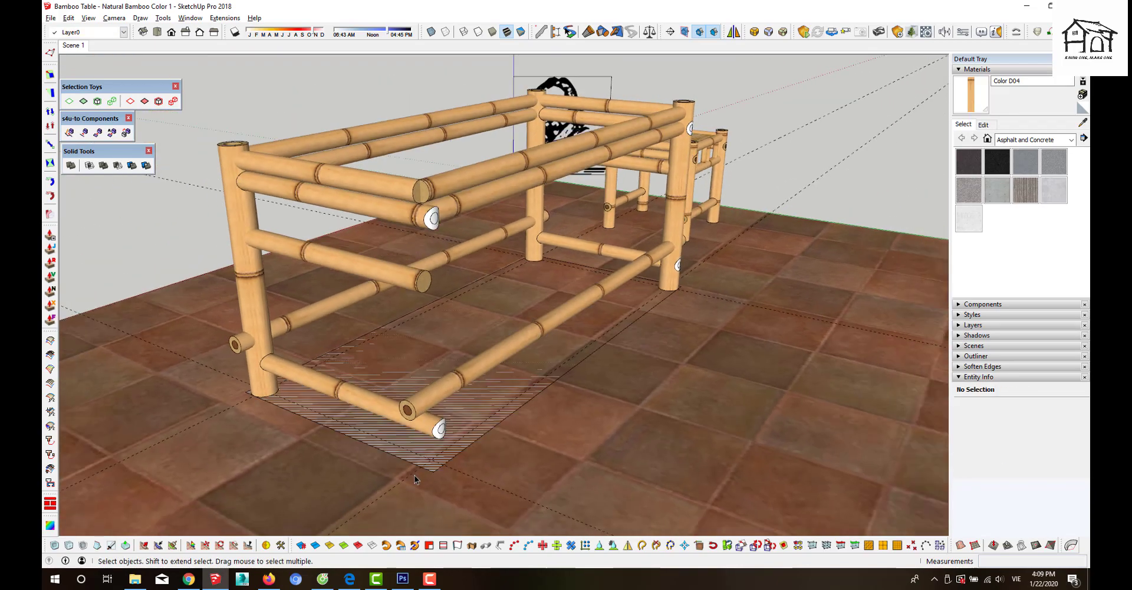
pyautogui.scroll(3, 428, 459)
pyautogui.scroll(2, 428, 459)
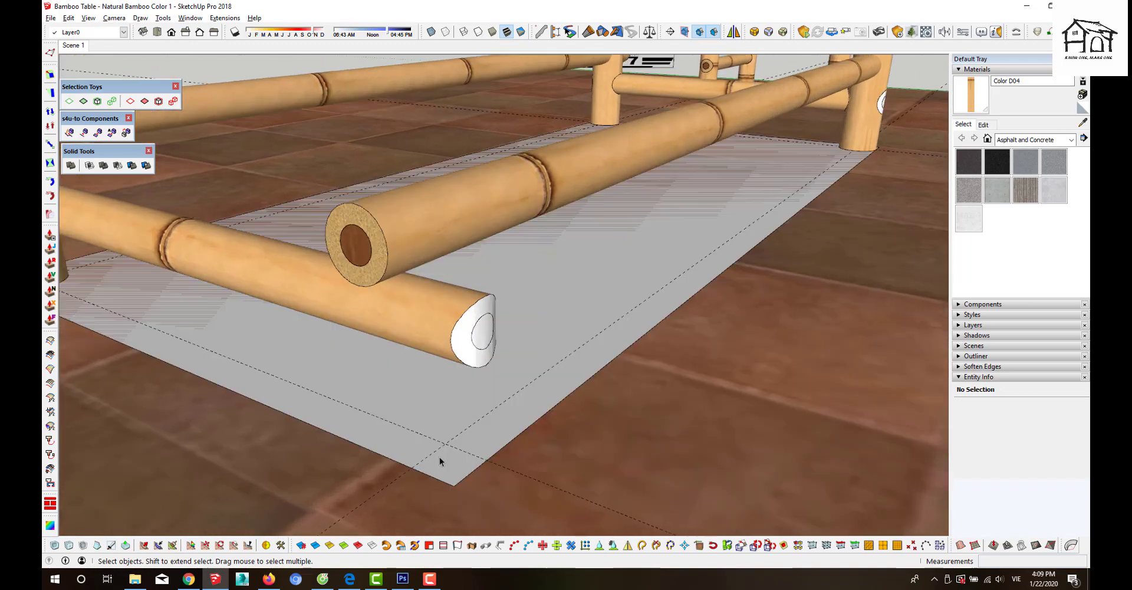
# - Delete the tiled floor and draw a circle at the rug's front corner
pyautogui.click(629, 450)
pyautogui.press('Delete')
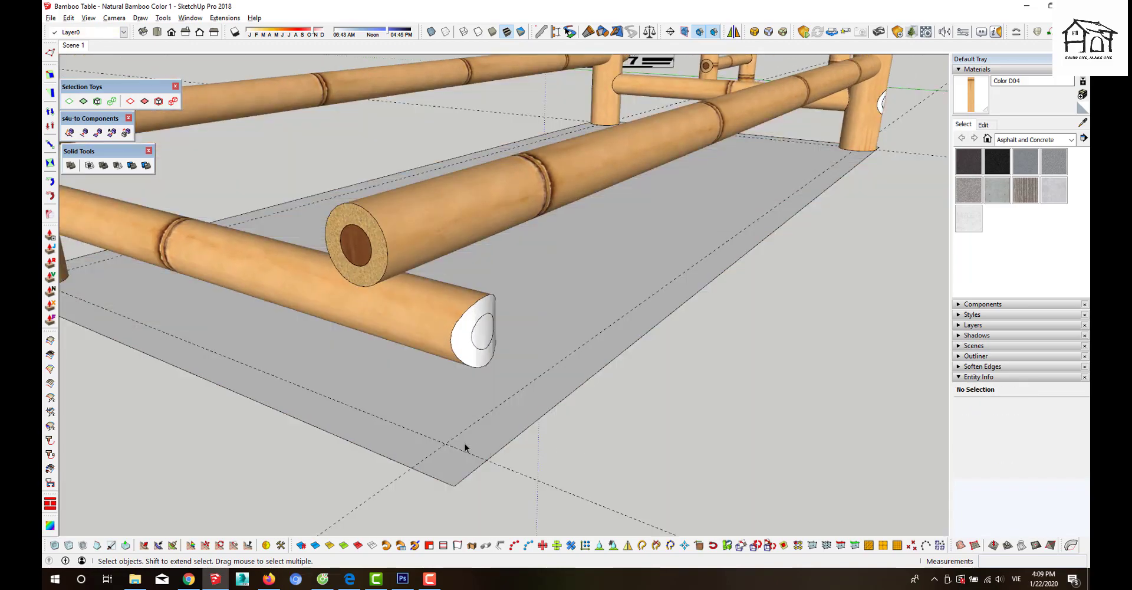
pyautogui.press('c')
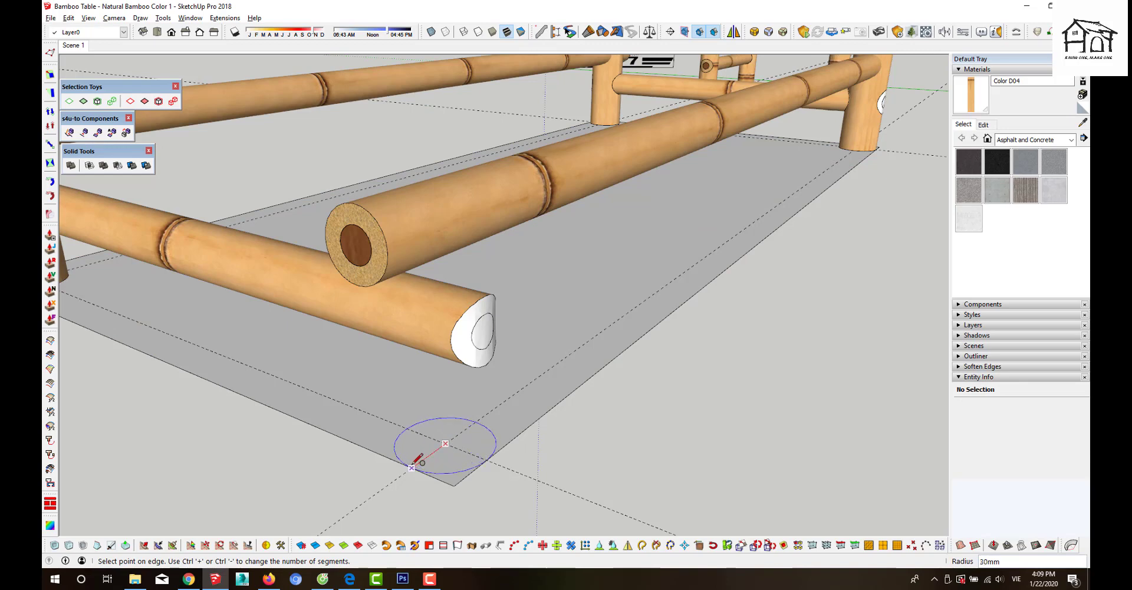
pyautogui.press('space')
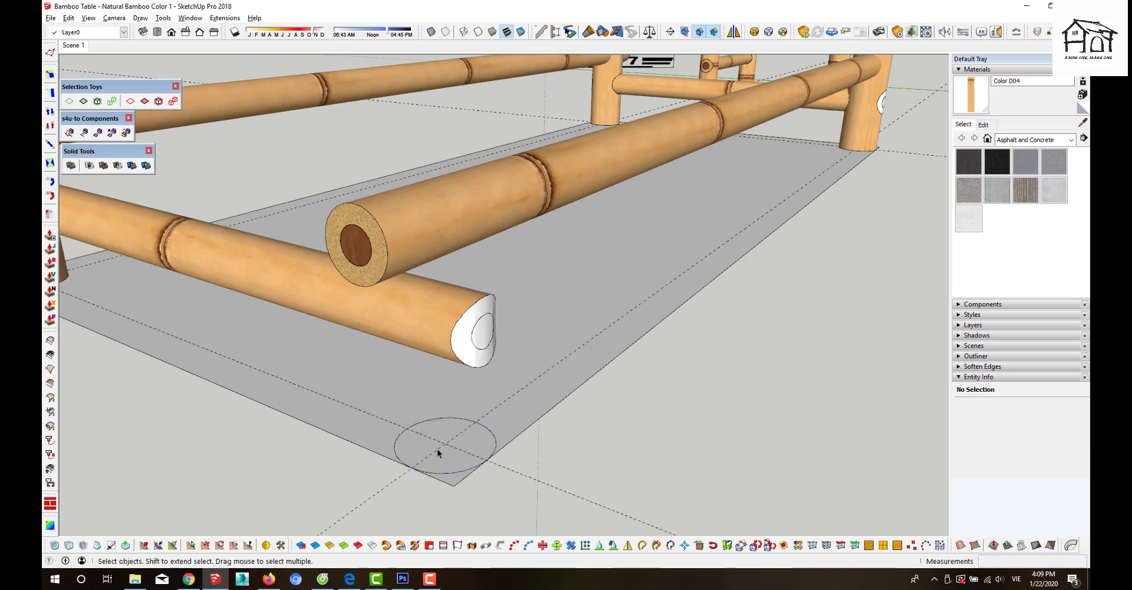
# - Offset the circle outward into a larger concentric ring
pyautogui.press('f')
pyautogui.click(409, 441)
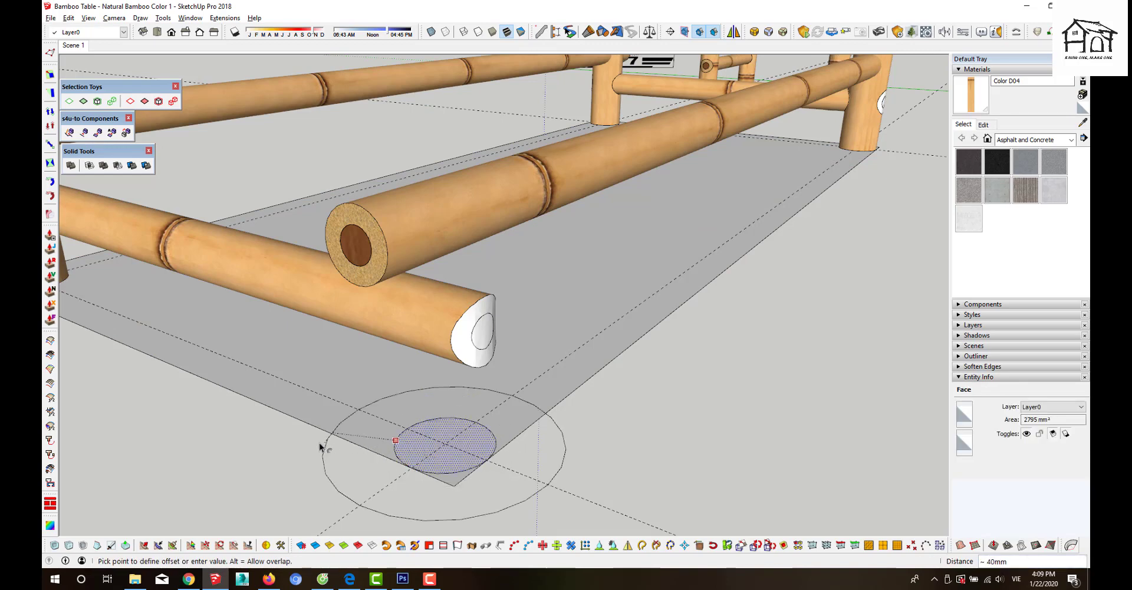
pyautogui.scroll(-3, 340, 406)
pyautogui.scroll(-1, 340, 405)
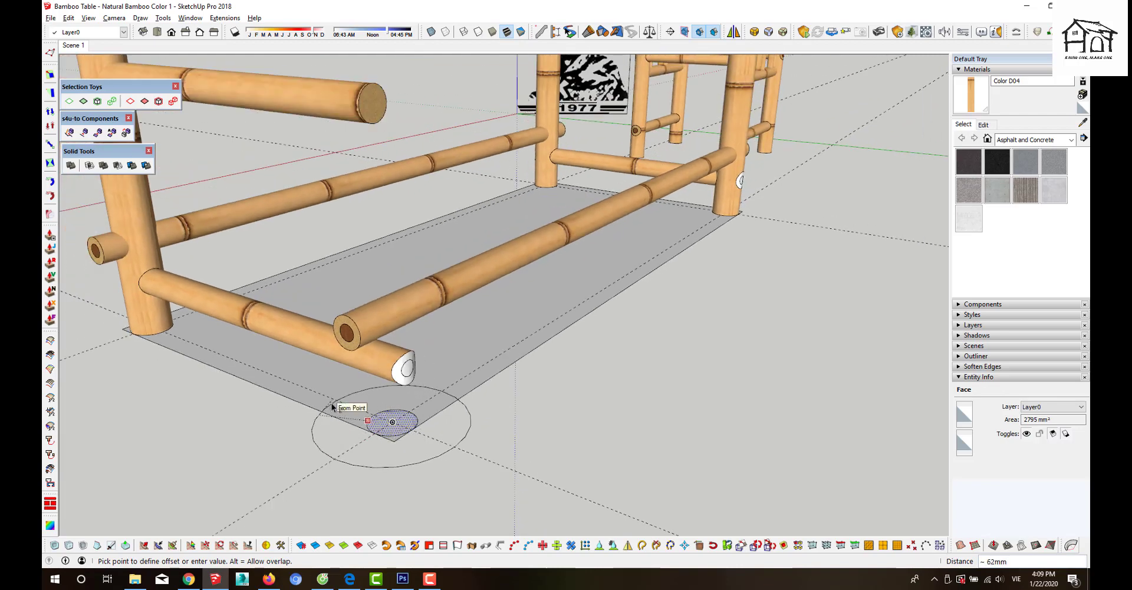
pyautogui.click(347, 415)
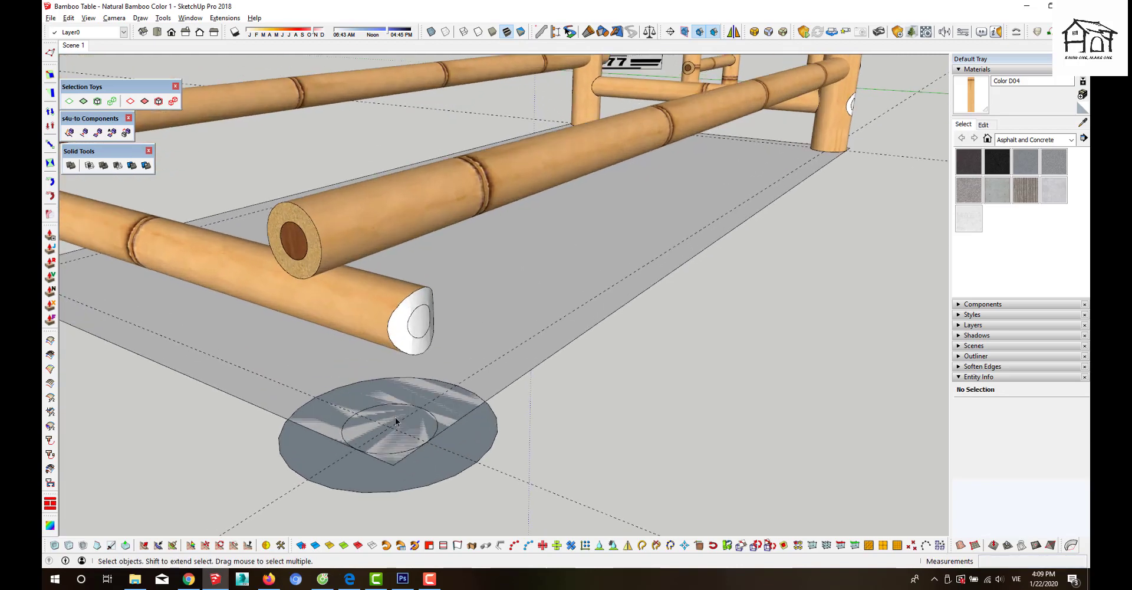
pyautogui.scroll(3, 394, 417)
# - Draw dividing lines, erase the unwanted arcs, and group the notched half-disc face
pyautogui.press('l')
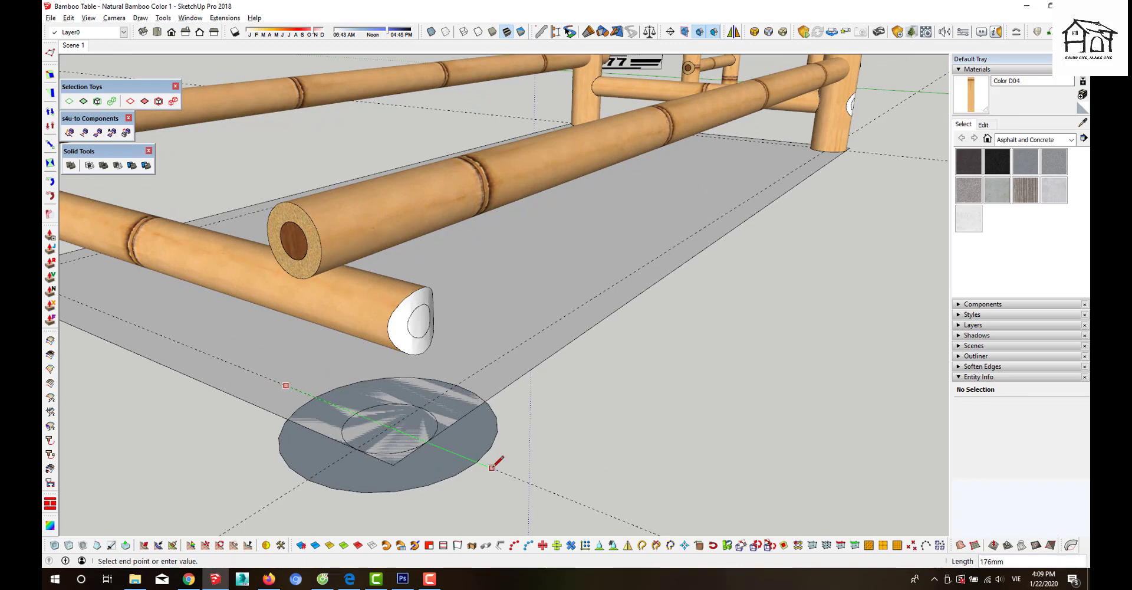
pyautogui.press('space')
pyautogui.click(493, 448)
pyautogui.press('Delete')
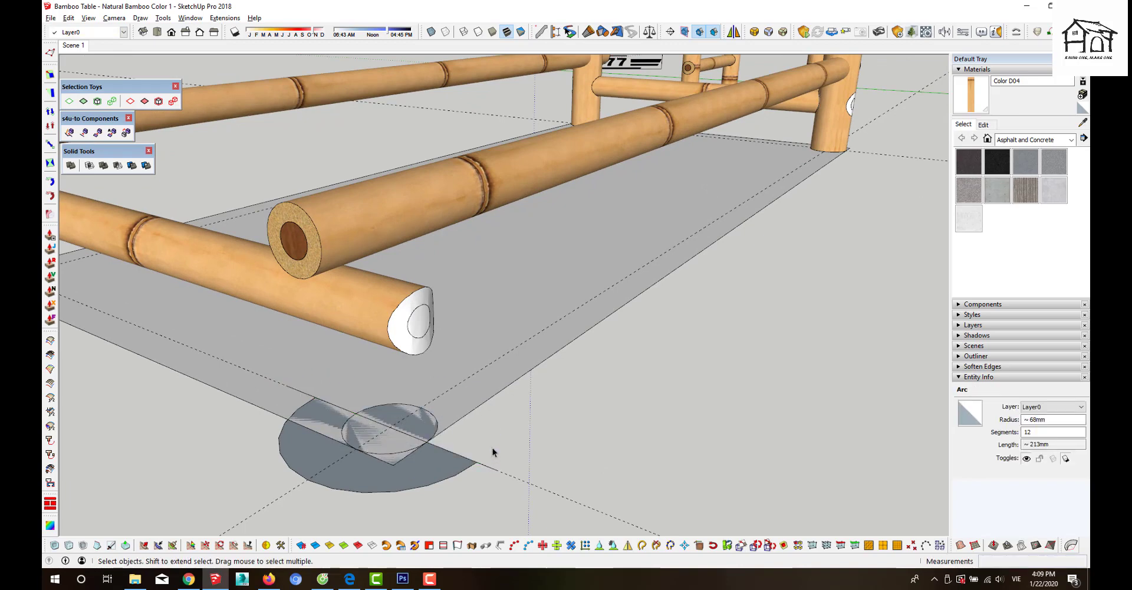
pyautogui.click(436, 422)
pyautogui.press('Delete')
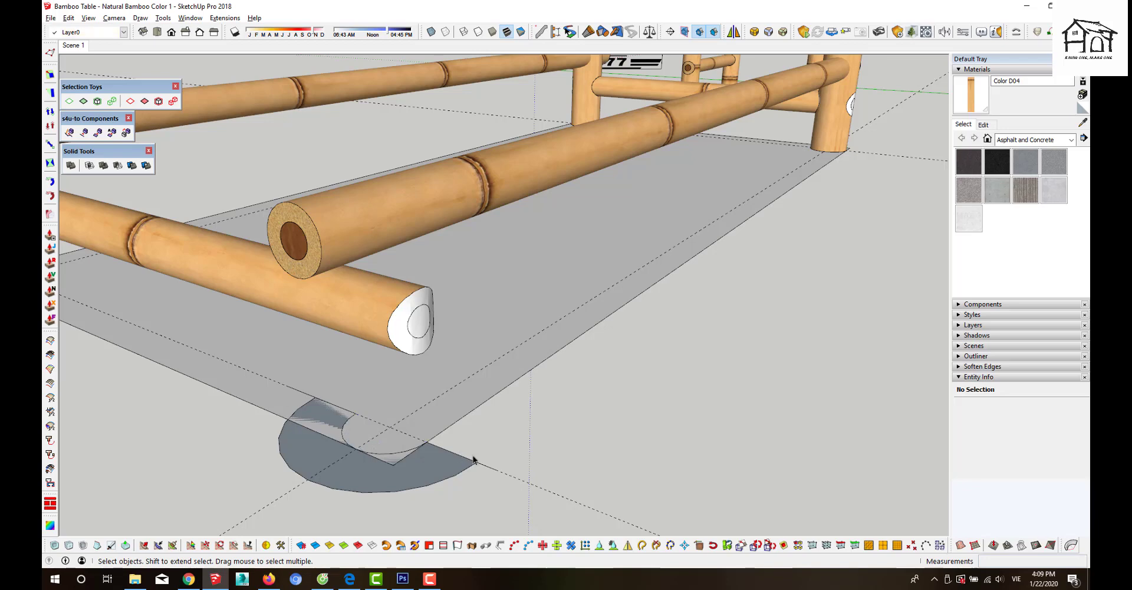
pyautogui.doubleClick(316, 460)
pyautogui.press('g')
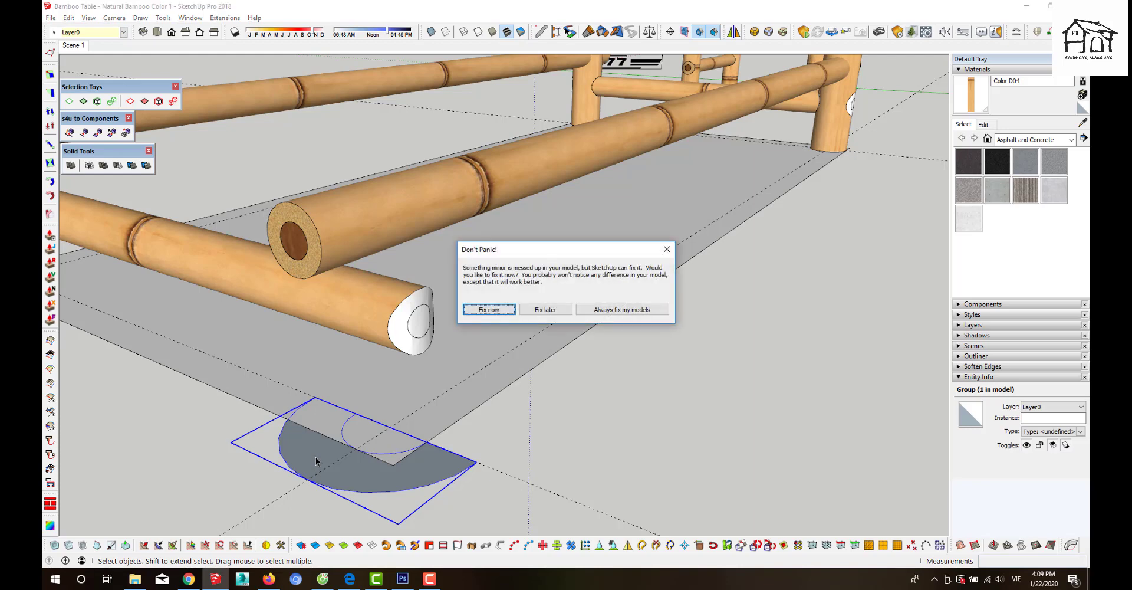
pyautogui.click(489, 309)
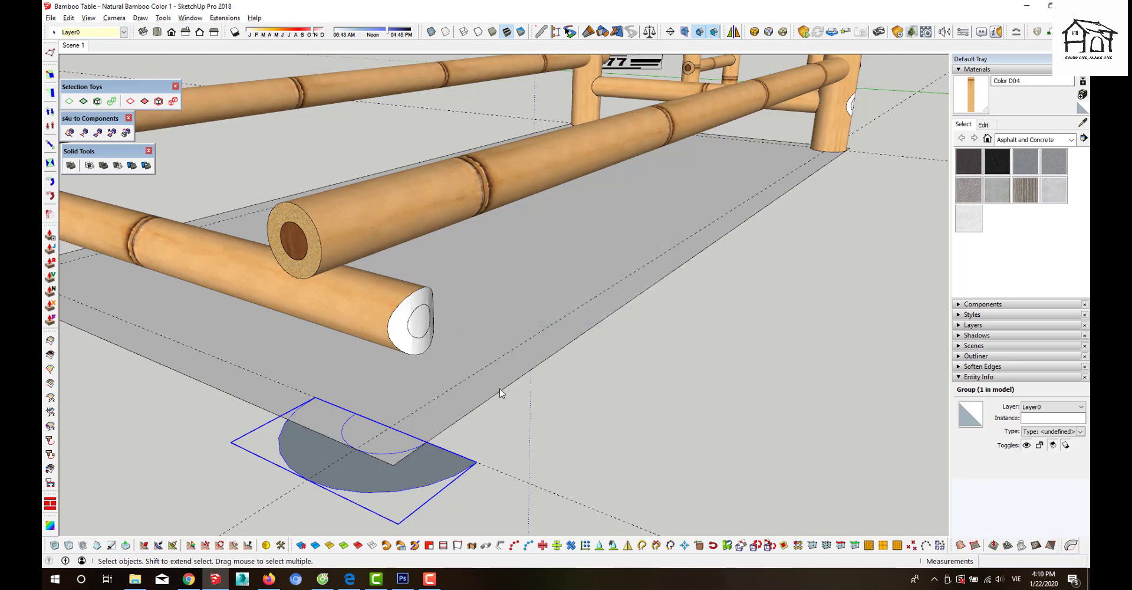
# - Inside the half-disc group, push/pull the face up into a tall white column
pyautogui.click(533, 304)
pyautogui.doubleClick(425, 460)
pyautogui.press('p')
pyautogui.click(420, 474)
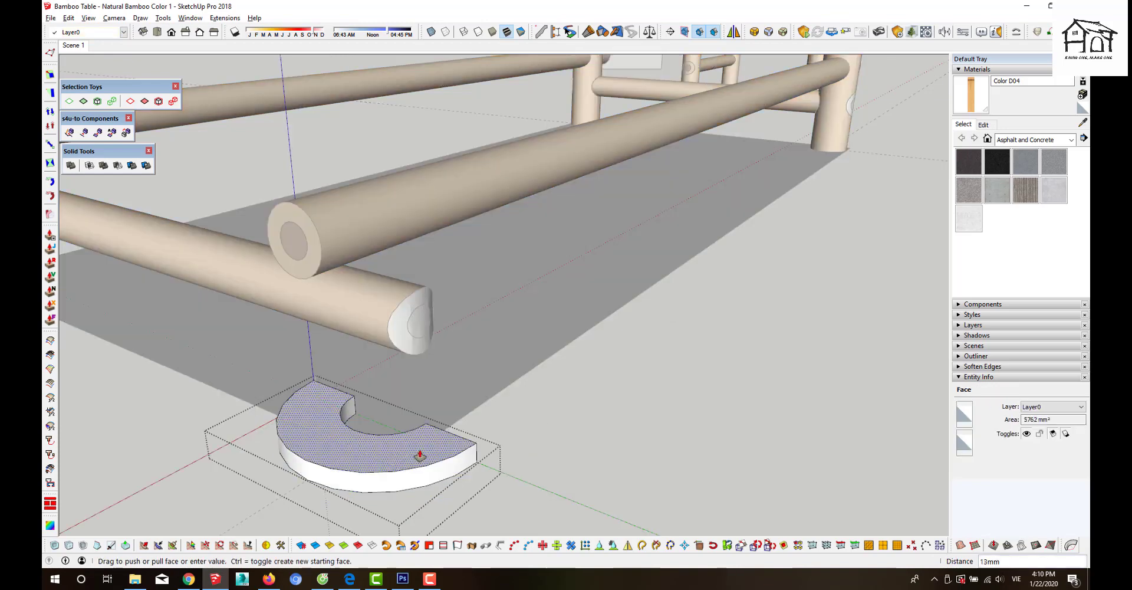
pyautogui.scroll(-3, 417, 456)
pyautogui.scroll(-3, 404, 436)
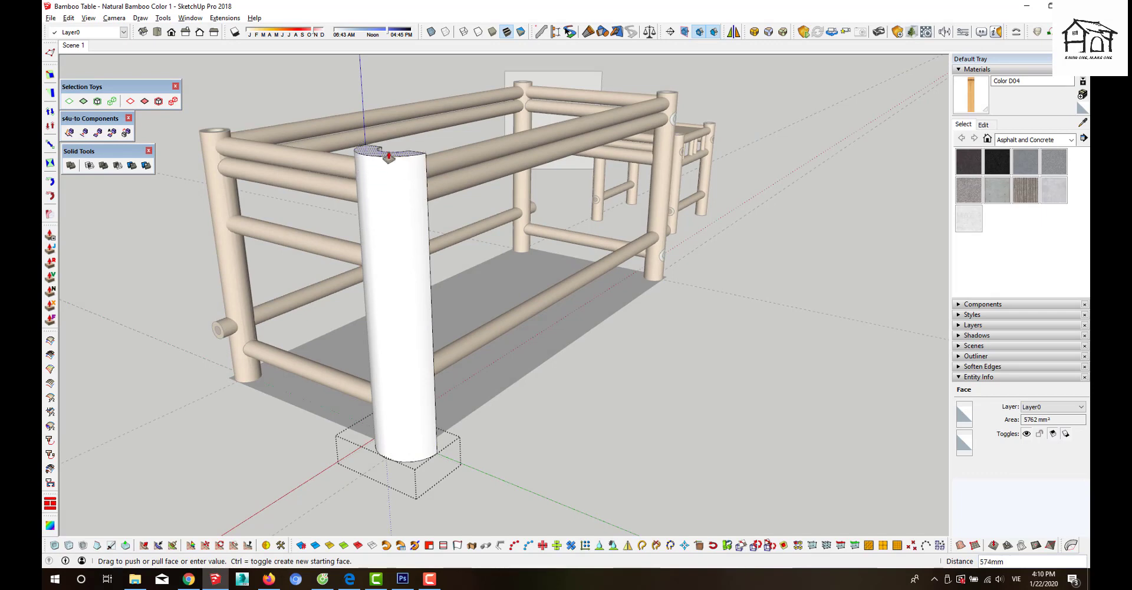
pyautogui.click(389, 141)
pyautogui.press('space')
pyautogui.click(438, 367)
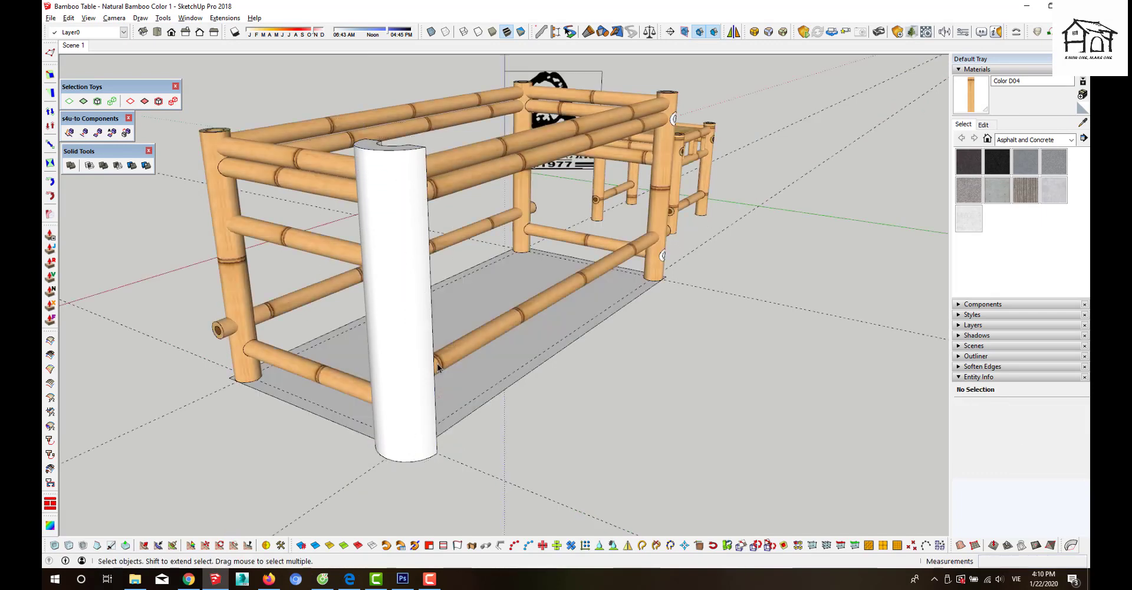
# - Mirror the column to the other front corner, keeping the original
pyautogui.click(408, 373)
pyautogui.hotkey('shift', 'm')
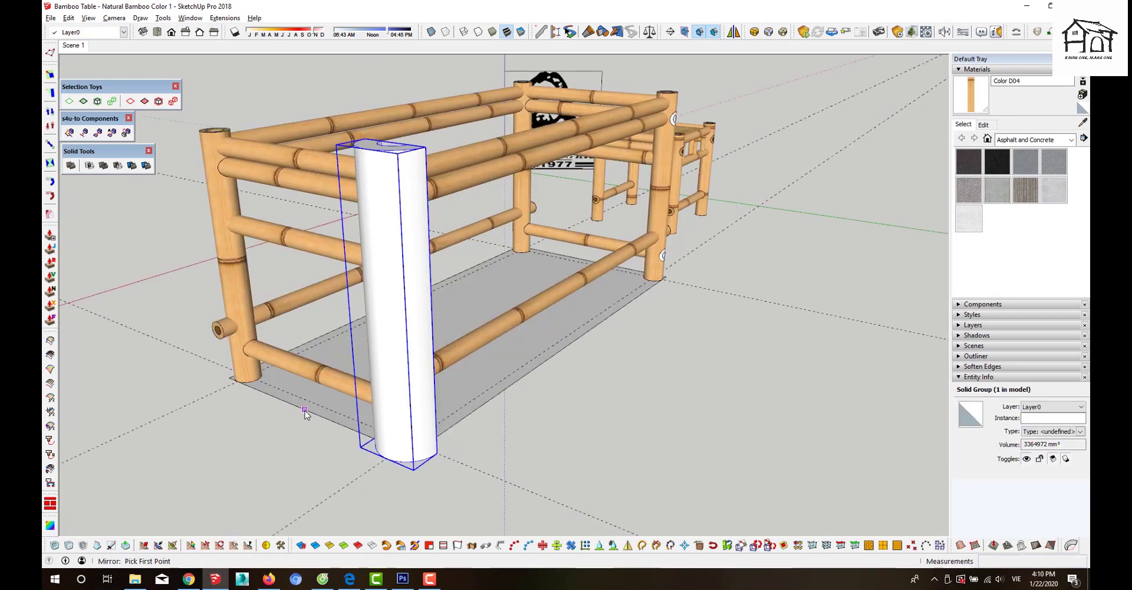
pyautogui.click(311, 413)
pyautogui.press('Return')
pyautogui.click(608, 313)
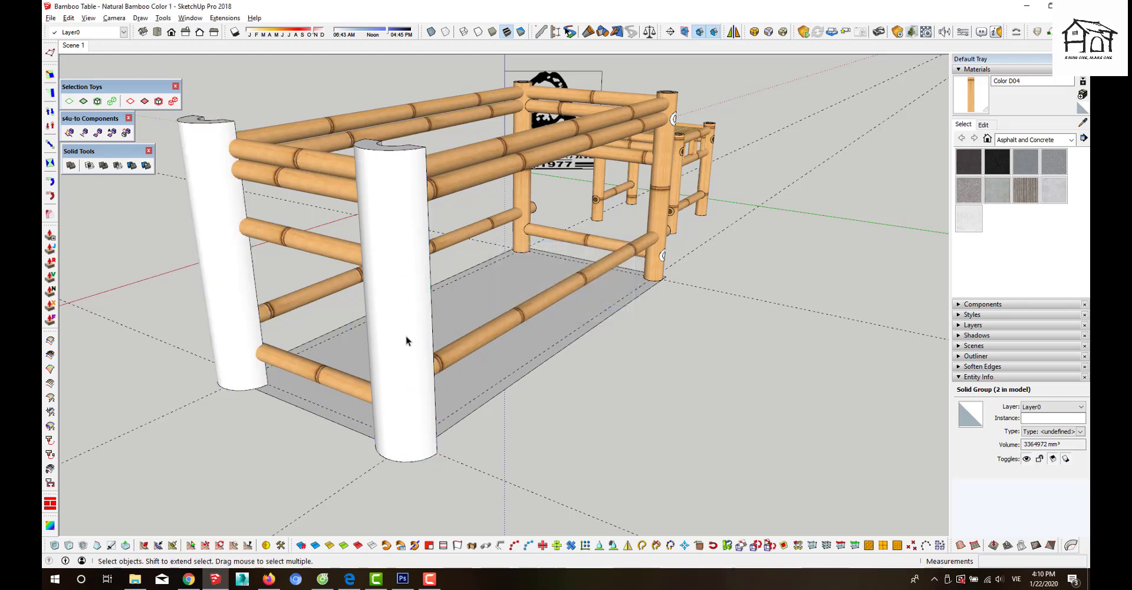
# - Mirror both front columns to the back corners, keeping the originals
pyautogui.click(405, 336)
pyautogui.keyDown('shift'); pyautogui.click(245, 323); pyautogui.keyUp('shift')
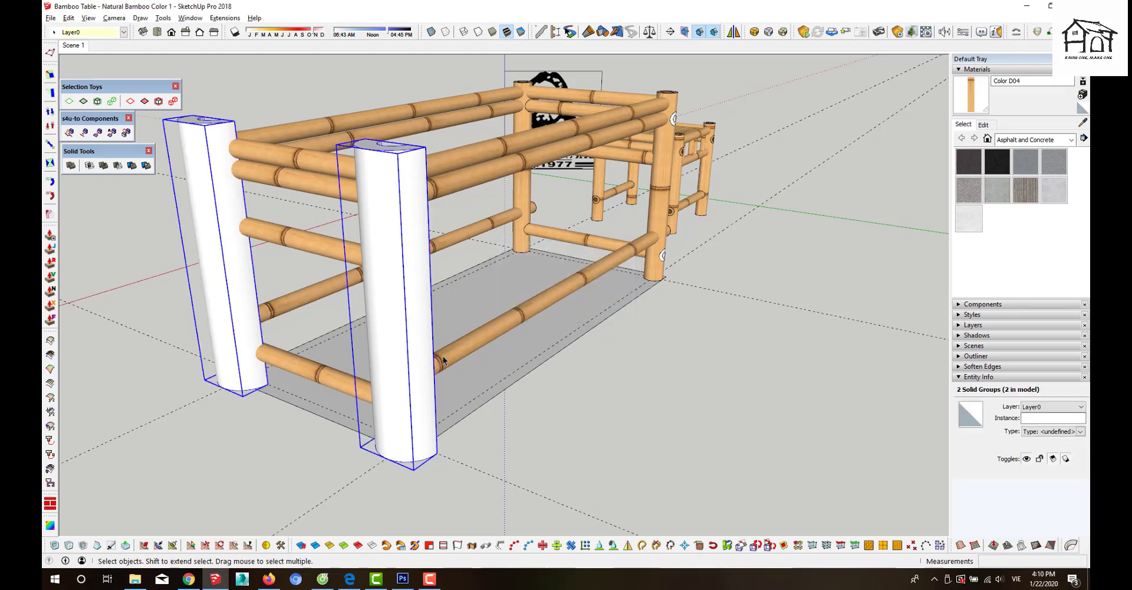
pyautogui.hotkey('shift', 'm')
pyautogui.click(572, 341)
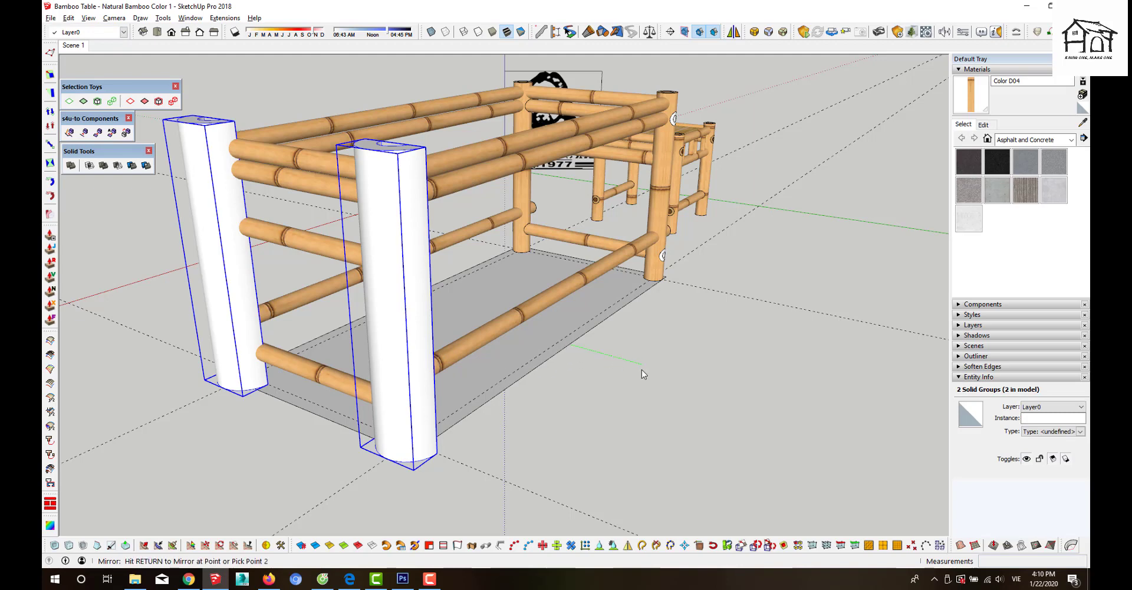
pyautogui.click(646, 330)
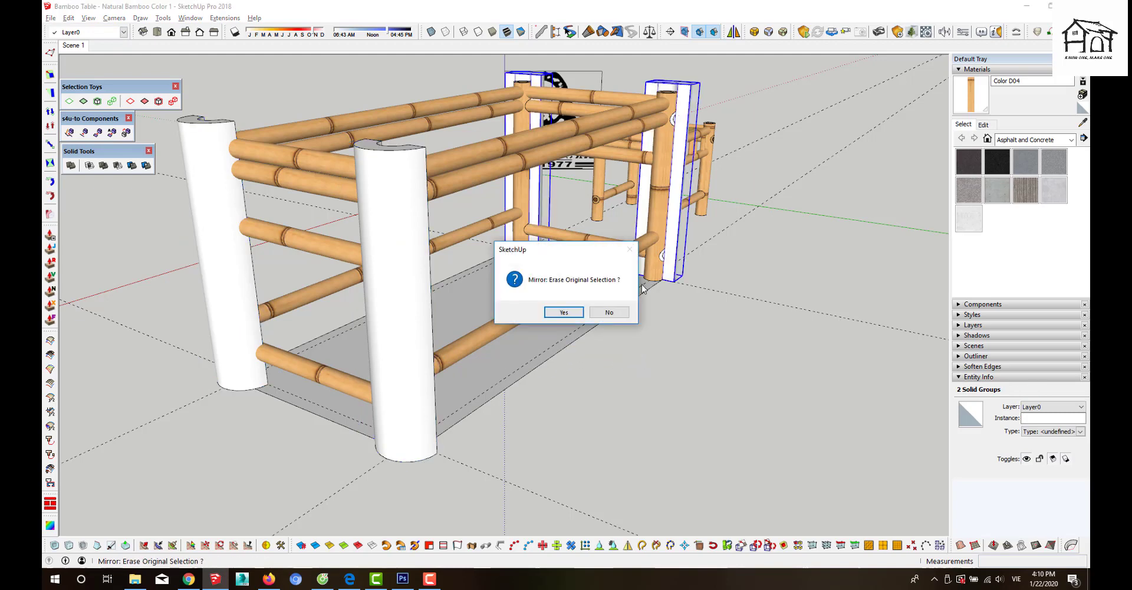
pyautogui.click(609, 312)
# - Select all four corner columns together
pyautogui.click(674, 271)
pyautogui.keyDown('shift'); pyautogui.click(534, 214); pyautogui.keyUp('shift')
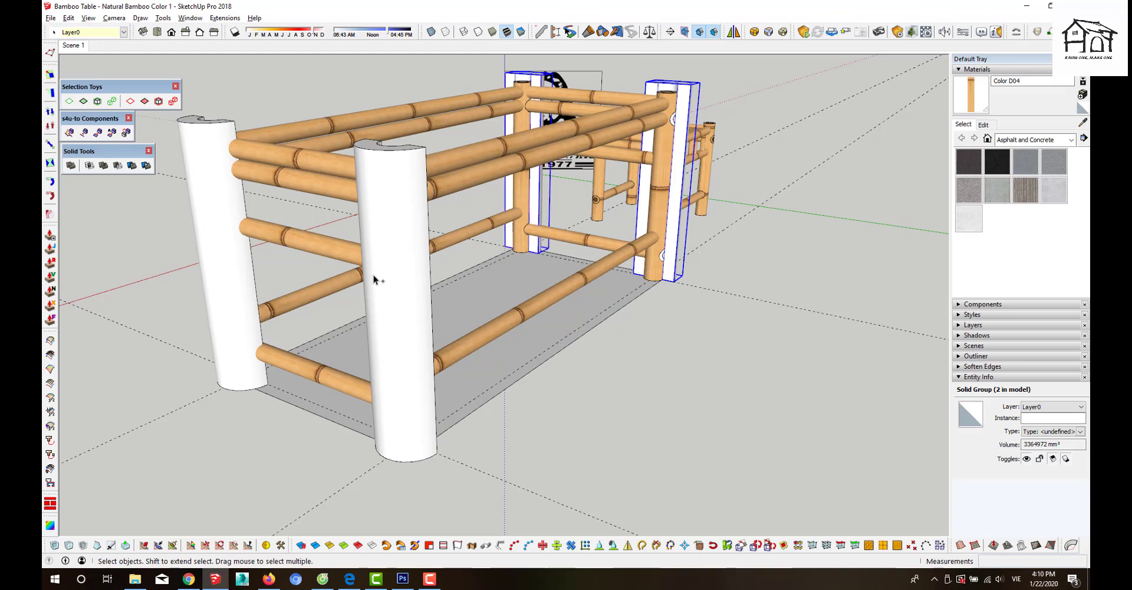
pyautogui.keyDown('shift'); pyautogui.click(373, 275); pyautogui.keyUp('shift')
pyautogui.keyDown('shift'); pyautogui.click(236, 301); pyautogui.keyUp('shift')
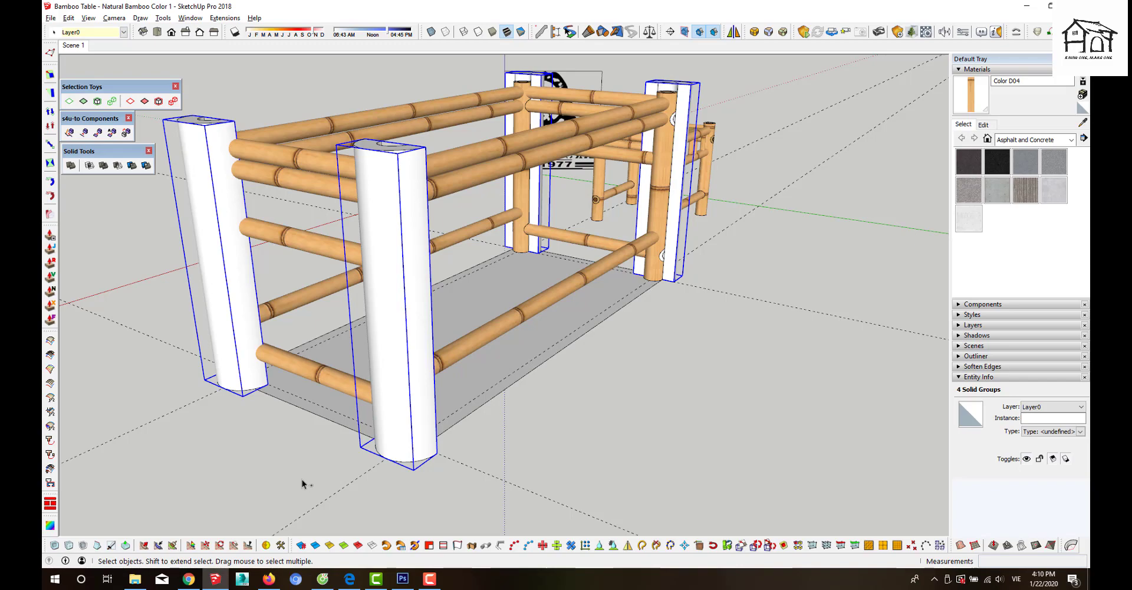
# - Delete the front white post to check the rails behind it, then undo the deletion
pyautogui.scroll(-5, 493, 448)
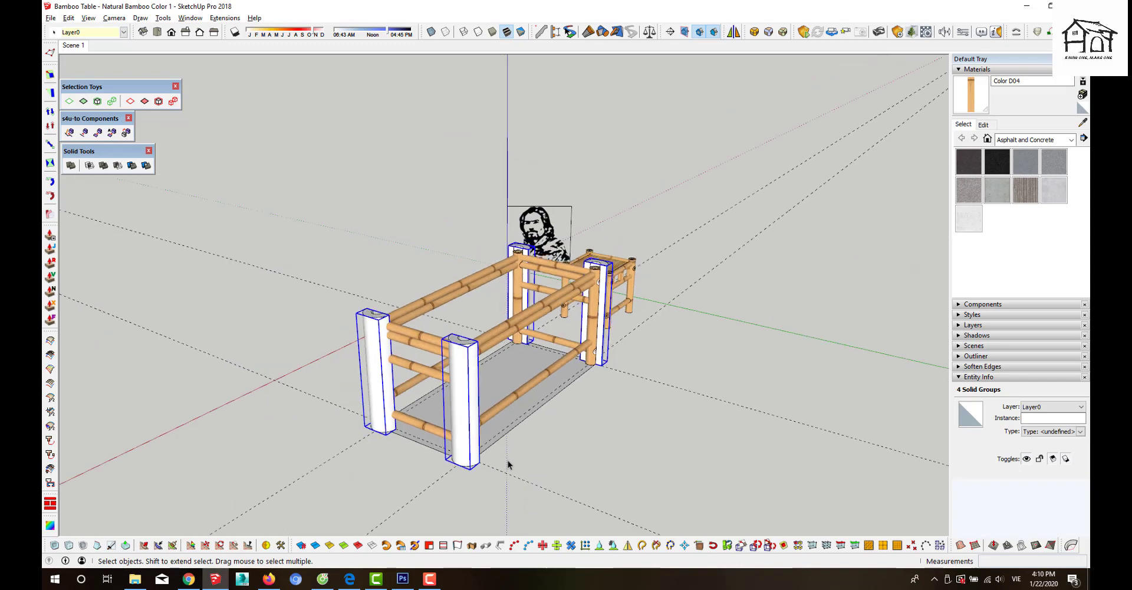
pyautogui.moveTo(508, 460)
pyautogui.mouseDown(button='middle')
pyautogui.moveTo(412, 427)
pyautogui.moveTo(553, 429)
pyautogui.moveTo(273, 399)
pyautogui.moveTo(443, 451)
pyautogui.mouseUp(button='middle')
pyautogui.scroll(3, 408, 426)
pyautogui.scroll(2, 443, 450)
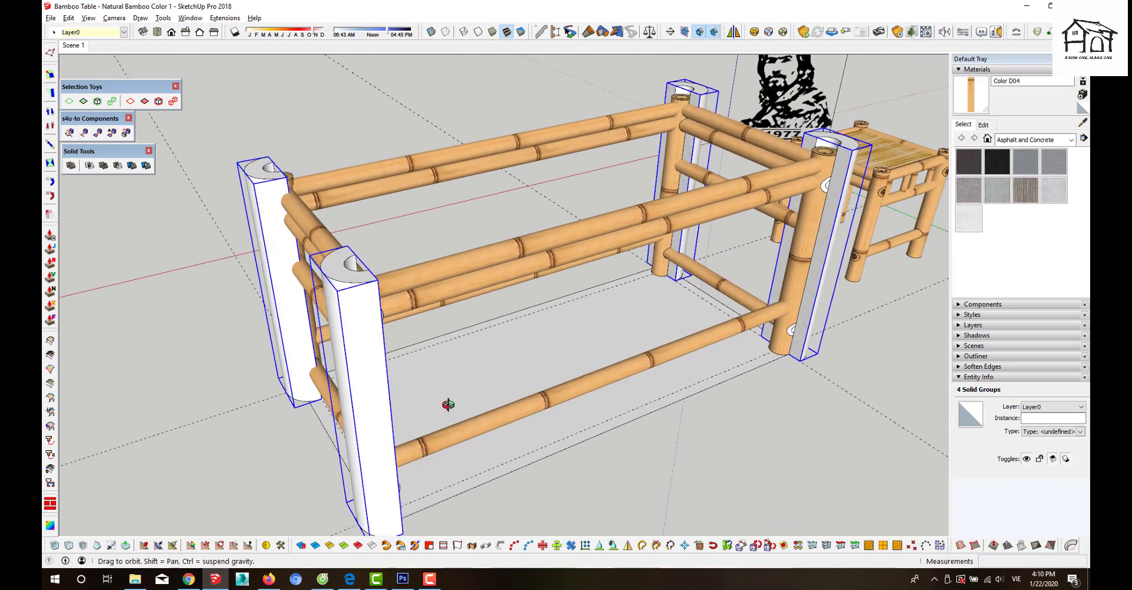
pyautogui.moveTo(425, 372); pyautogui.dragTo(437, 412, button='middle')
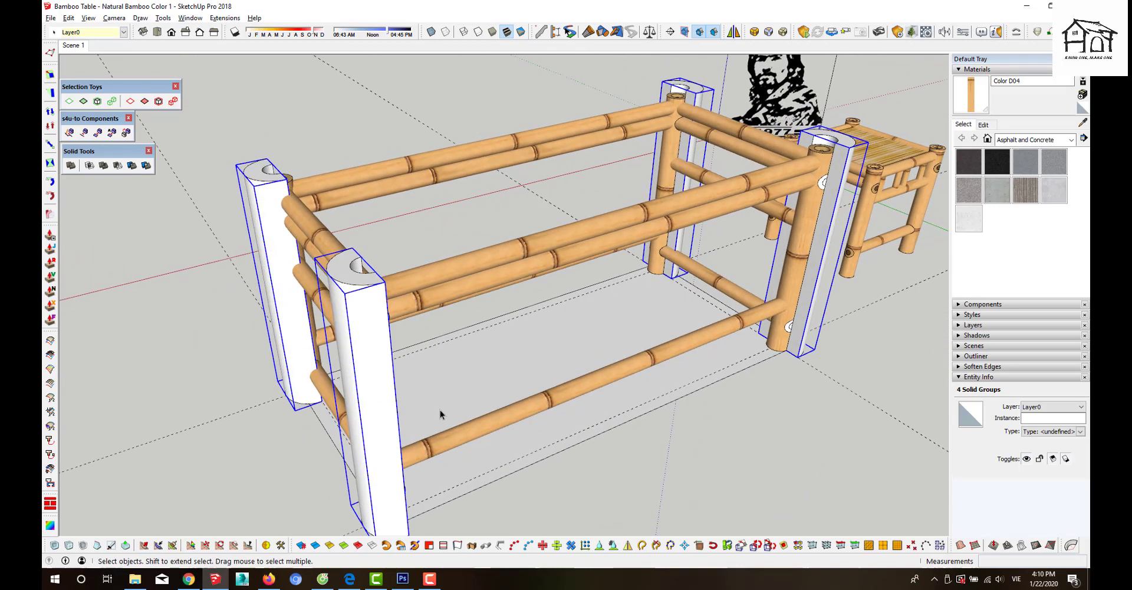
pyautogui.click(377, 342)
pyautogui.moveTo(377, 352)
pyautogui.mouseDown(button='middle')
pyautogui.moveTo(379, 377)
pyautogui.moveTo(404, 386)
pyautogui.mouseUp(button='middle')
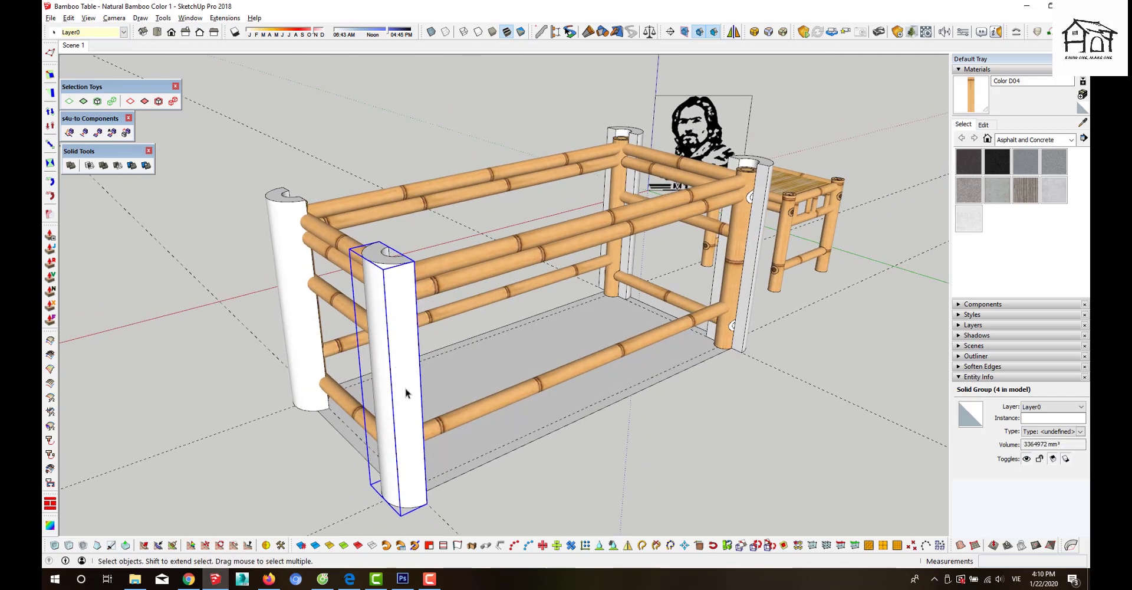
pyautogui.press('Escape')
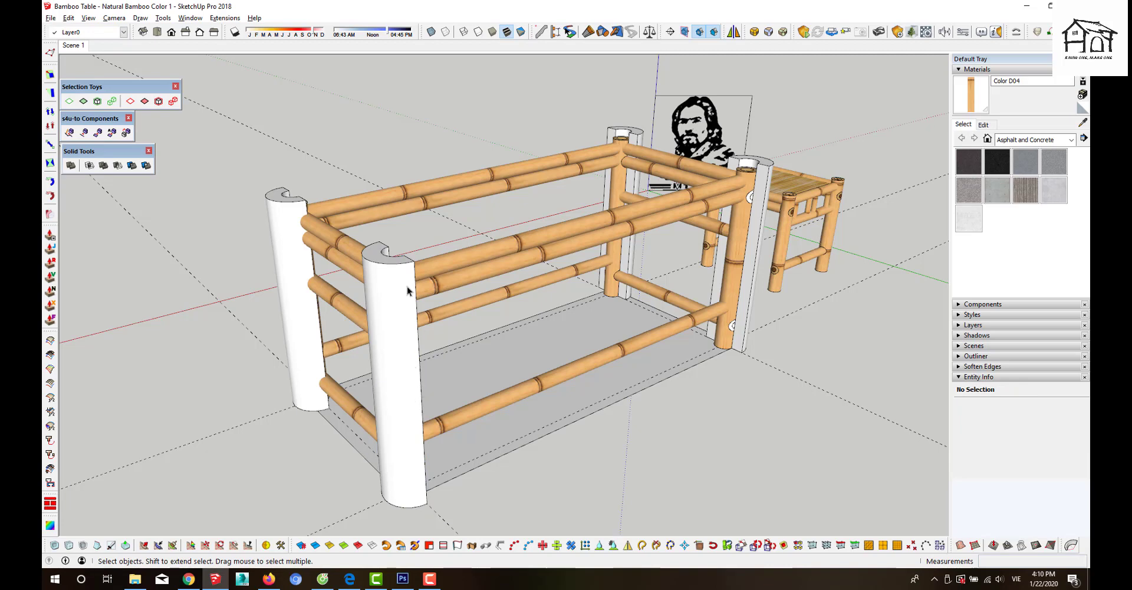
pyautogui.click(384, 249)
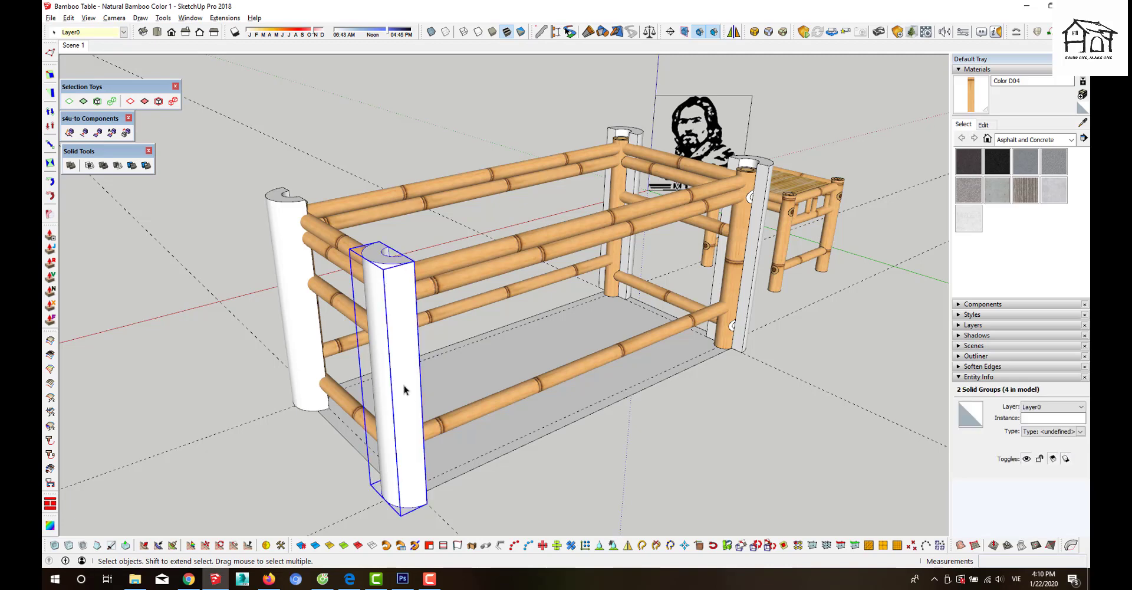
pyautogui.press('Delete')
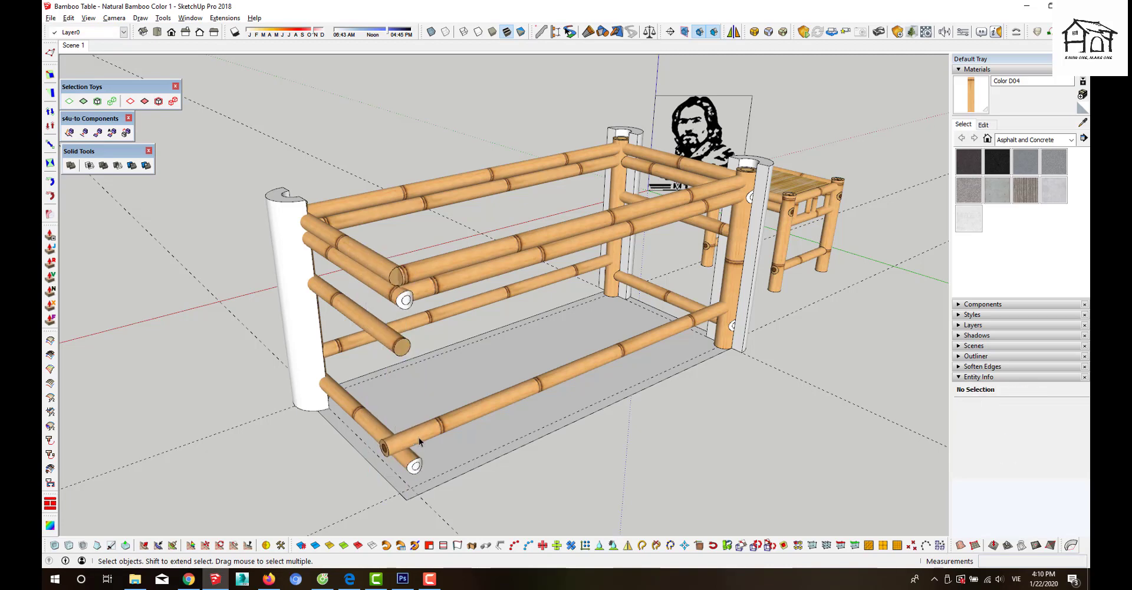
pyautogui.hotkey('ctrl', 'z')
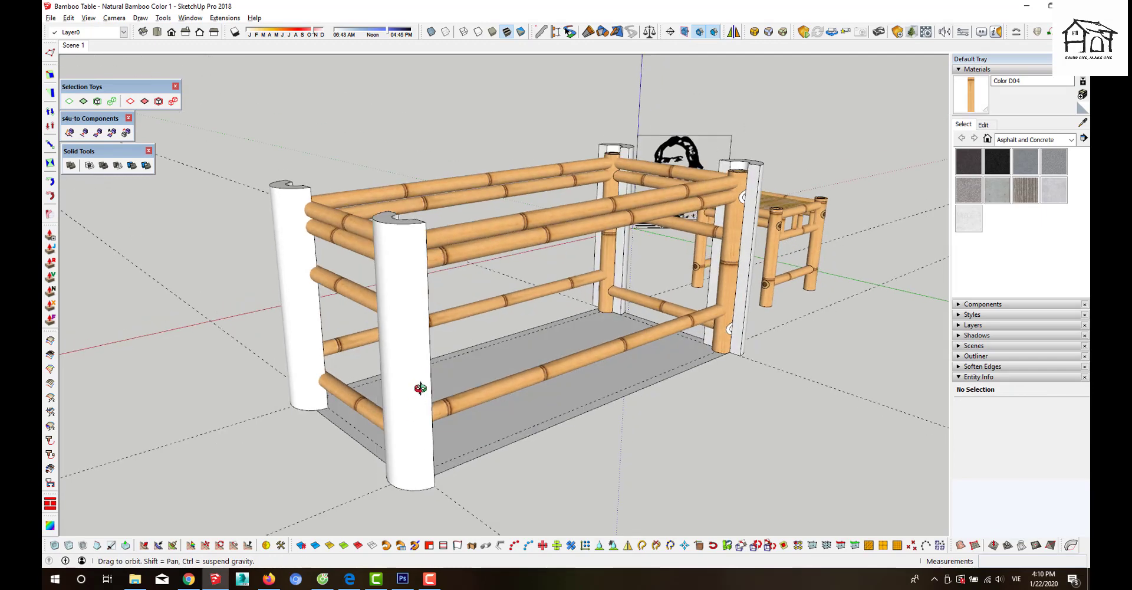
# - Subtract the bottom front rail from the front post and the side rail from the left post
pyautogui.moveTo(414, 436); pyautogui.dragTo(407, 407, button='middle')
pyautogui.click(401, 415)
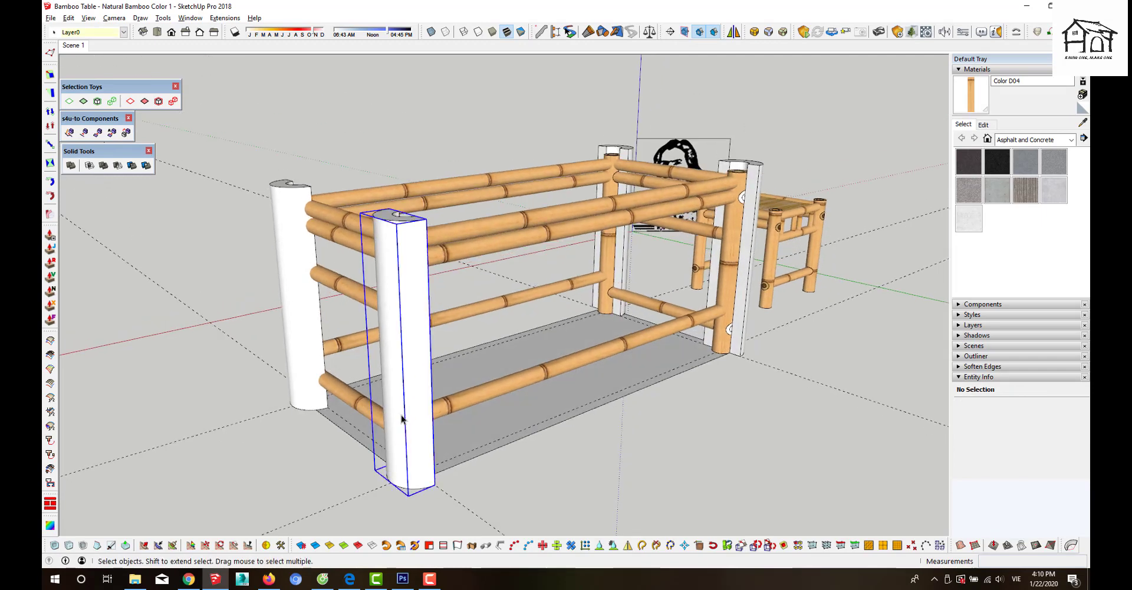
pyautogui.keyDown('shift'); pyautogui.click(468, 396); pyautogui.keyUp('shift')
pyautogui.click(117, 165)
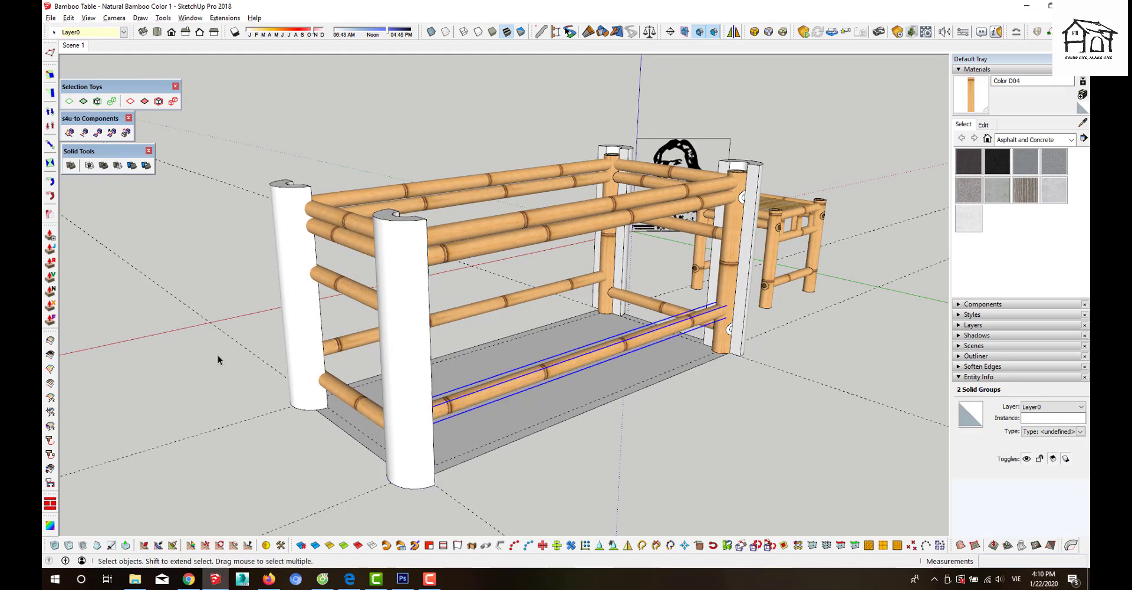
pyautogui.click(411, 418)
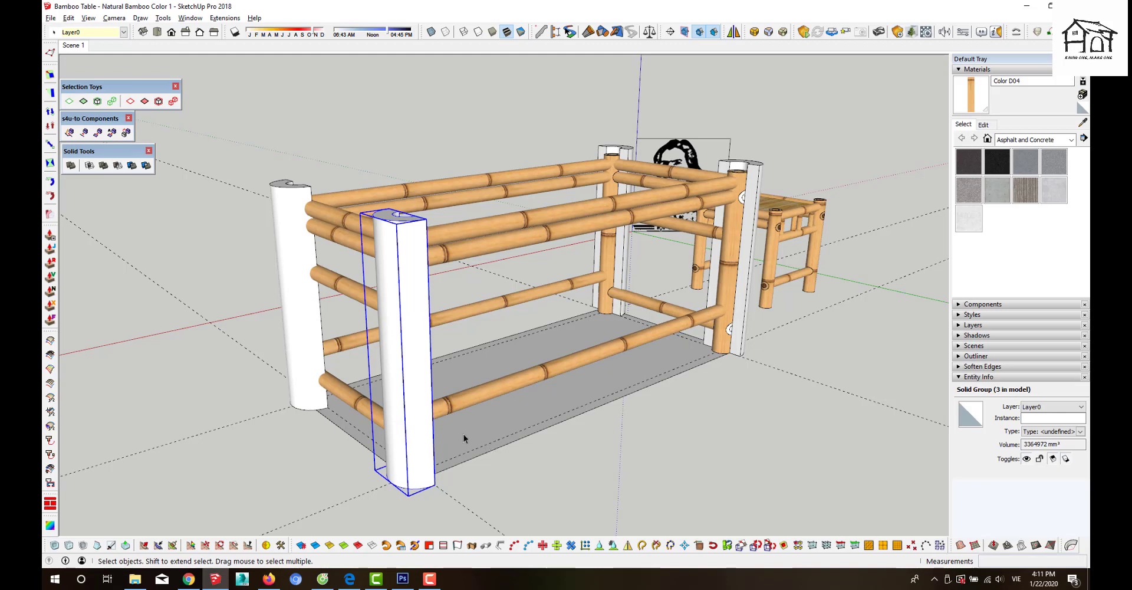
pyautogui.click(297, 382)
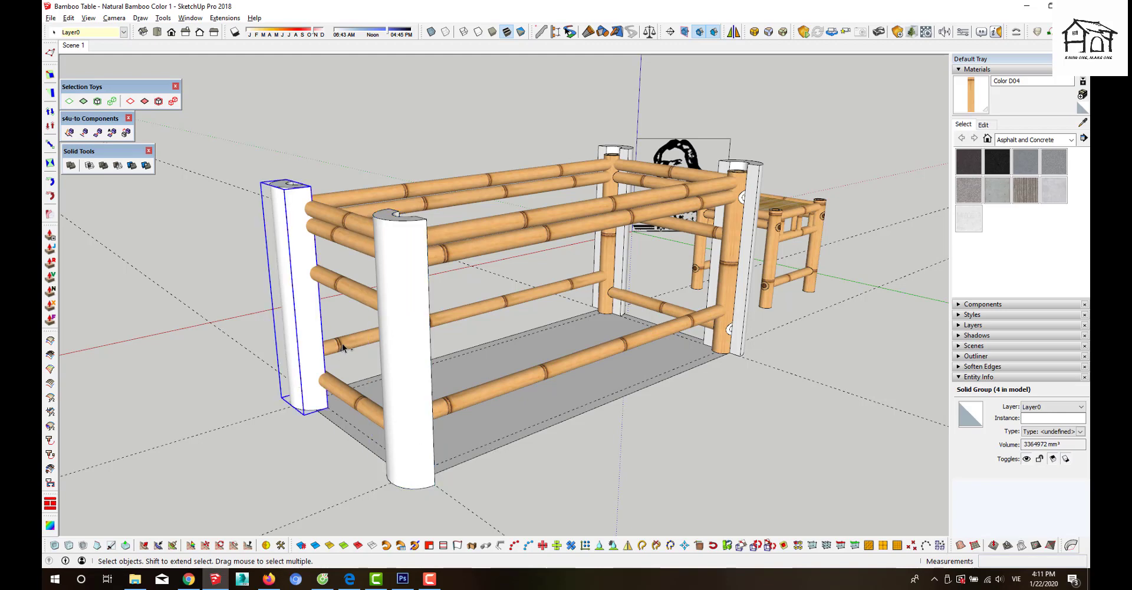
pyautogui.keyDown('shift'); pyautogui.click(343, 347); pyautogui.keyUp('shift')
pyautogui.click(117, 165)
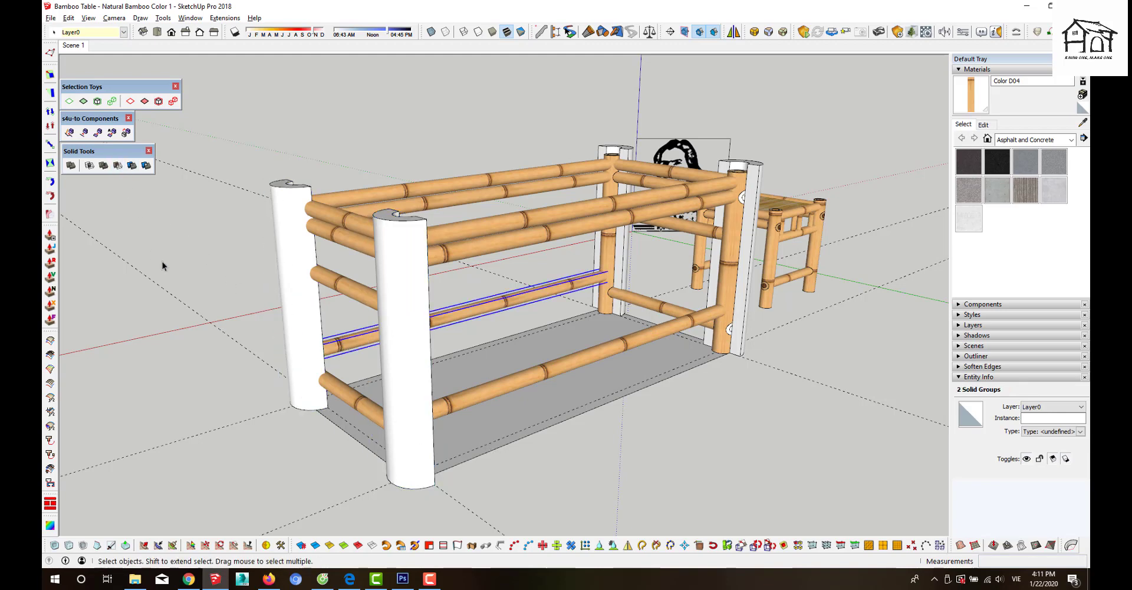
# - Subtract the lower rails from the back post and the front-right post
pyautogui.click(623, 265)
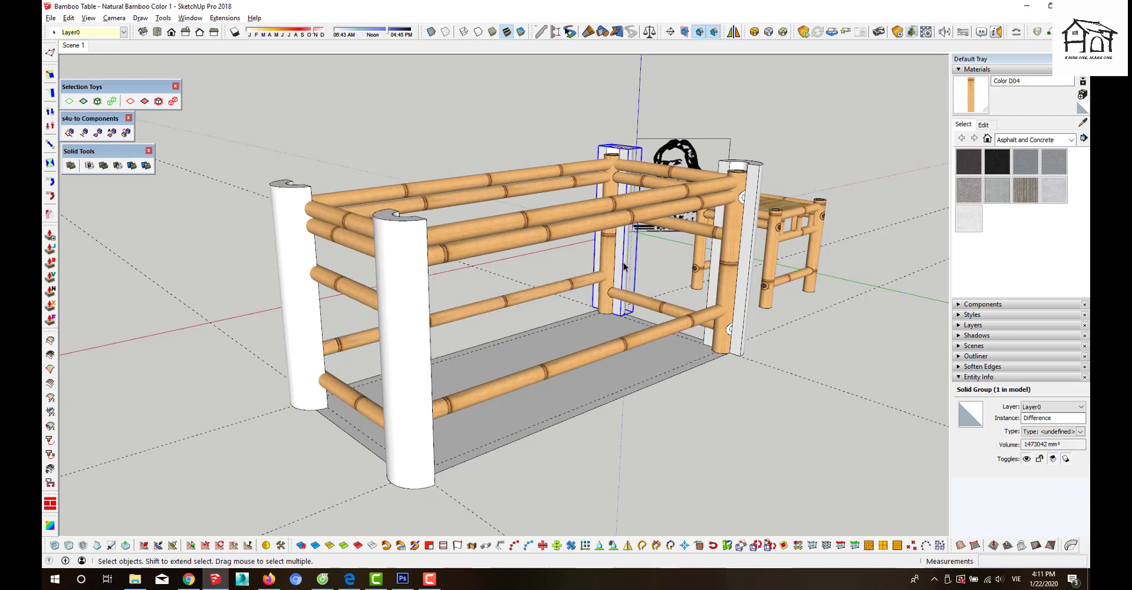
pyautogui.keyDown('shift'); pyautogui.click(597, 278); pyautogui.keyUp('shift')
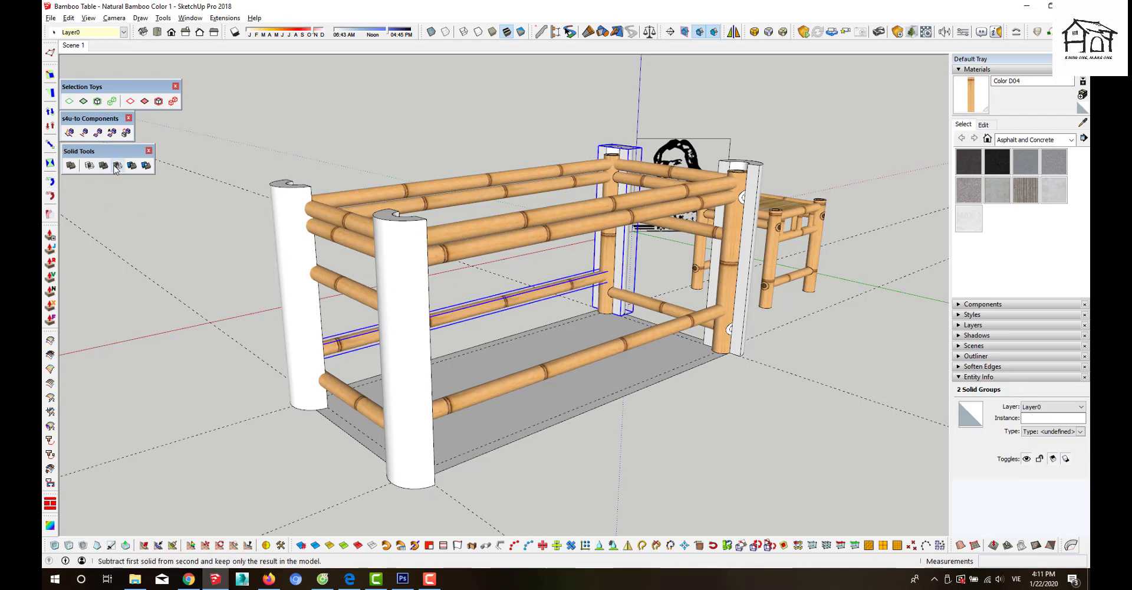
pyautogui.click(749, 321)
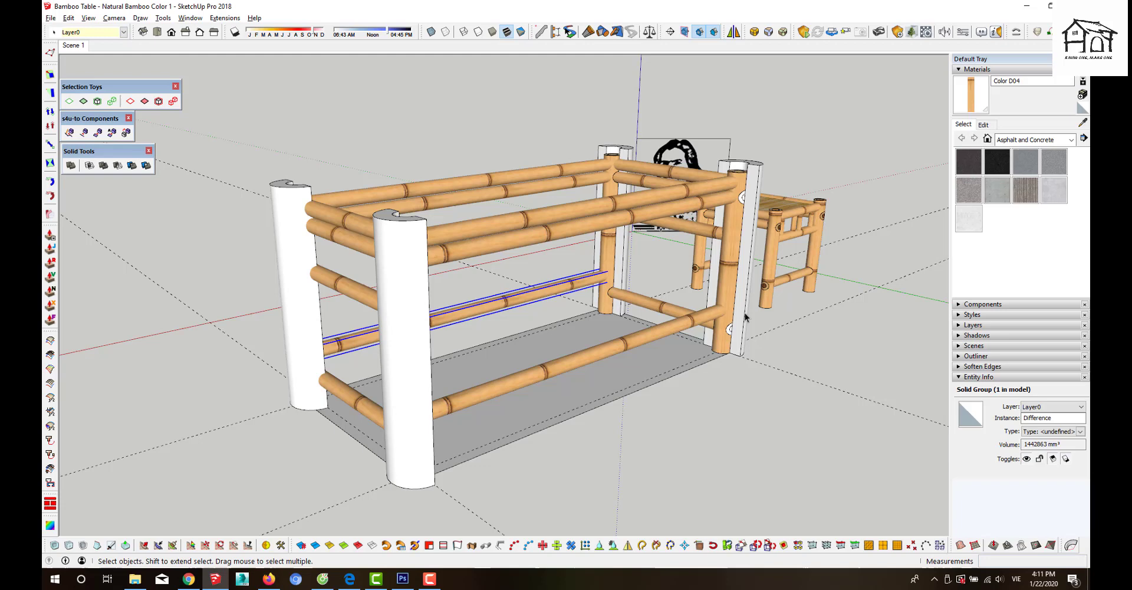
pyautogui.keyDown('shift'); pyautogui.click(691, 324); pyautogui.keyUp('shift')
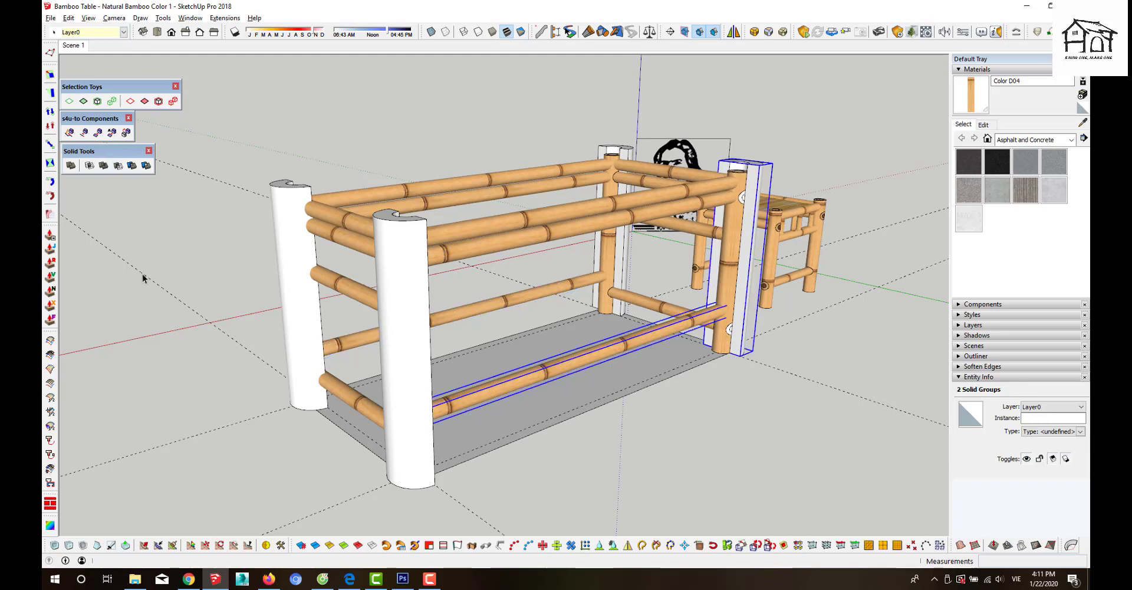
pyautogui.click(118, 166)
# - Temporarily delete the front-left post to inspect the cut rails, then restore it
pyautogui.click(179, 260)
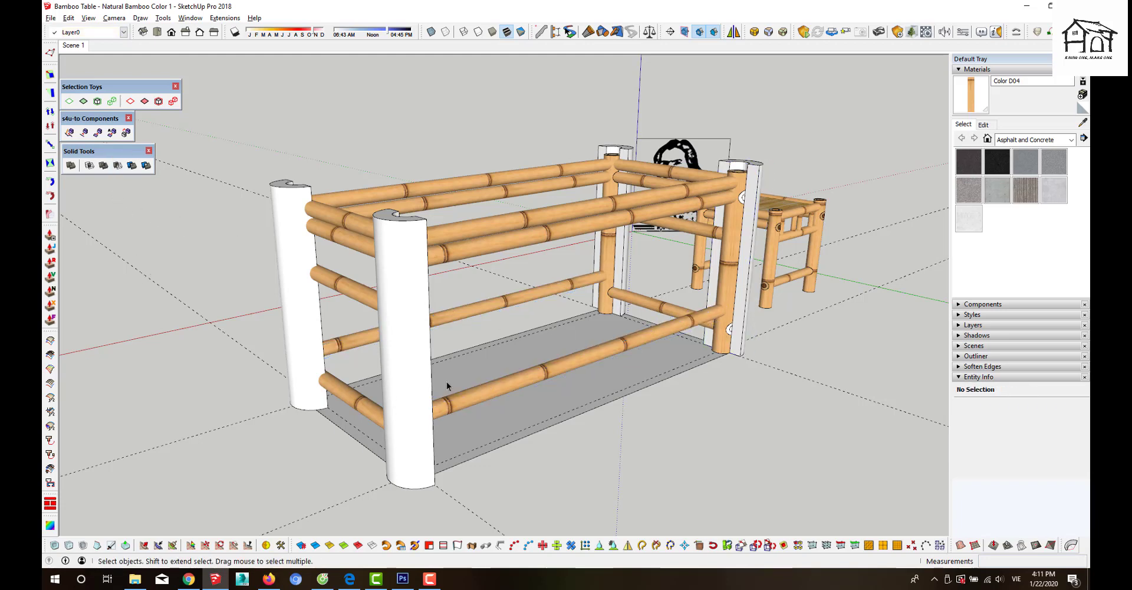
pyautogui.click(428, 399)
pyautogui.press('Delete')
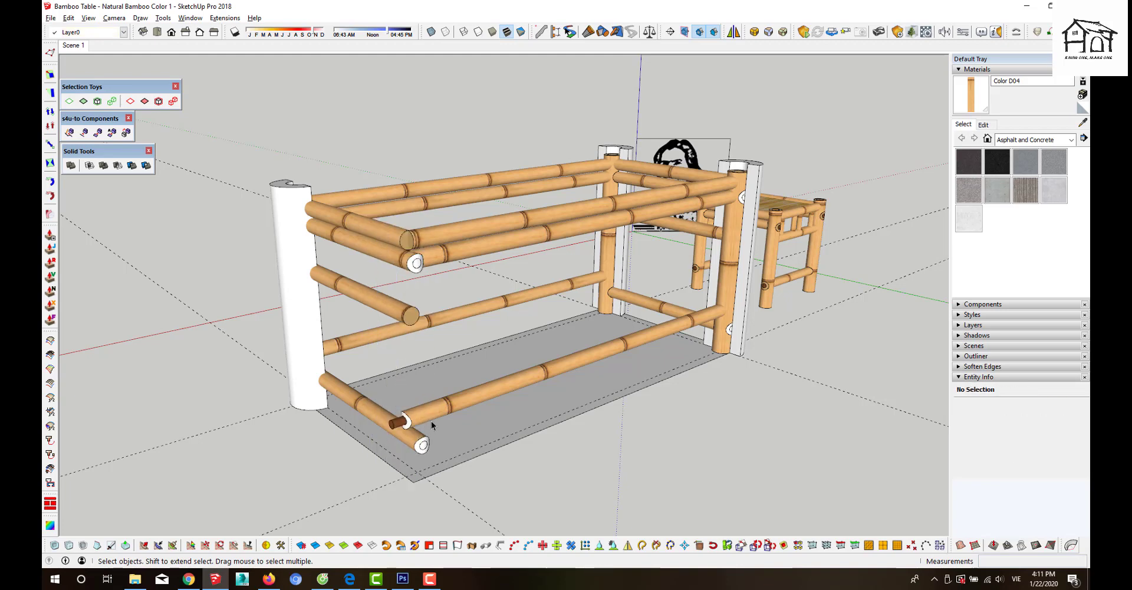
pyautogui.hotkey('ctrl', 'z')
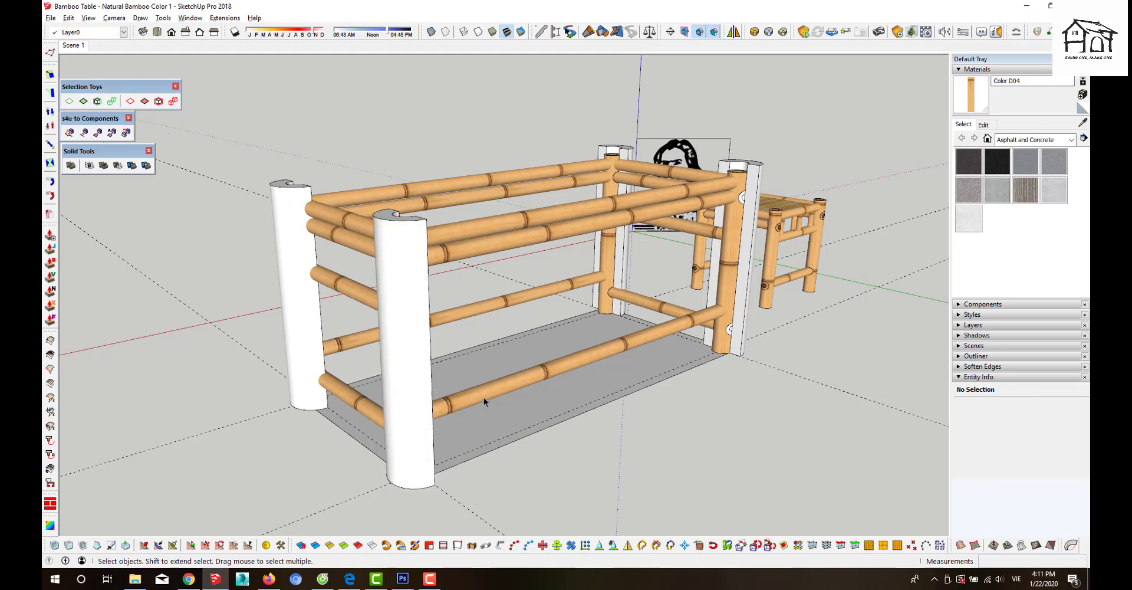
pyautogui.click(487, 404)
pyautogui.click(505, 289)
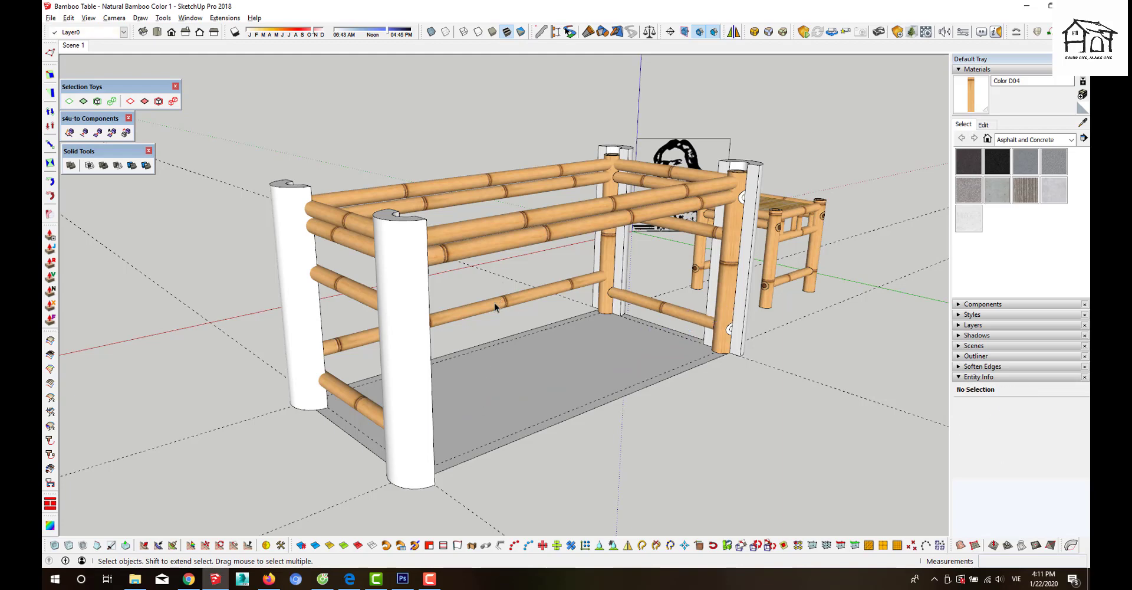
# - From a front view, subtract the small dowel from the left white post
pyautogui.moveTo(578, 389)
pyautogui.mouseDown(button='middle')
pyautogui.moveTo(383, 411)
pyautogui.moveTo(254, 337)
pyautogui.mouseUp(button='middle')
pyautogui.scroll(3, 254, 338)
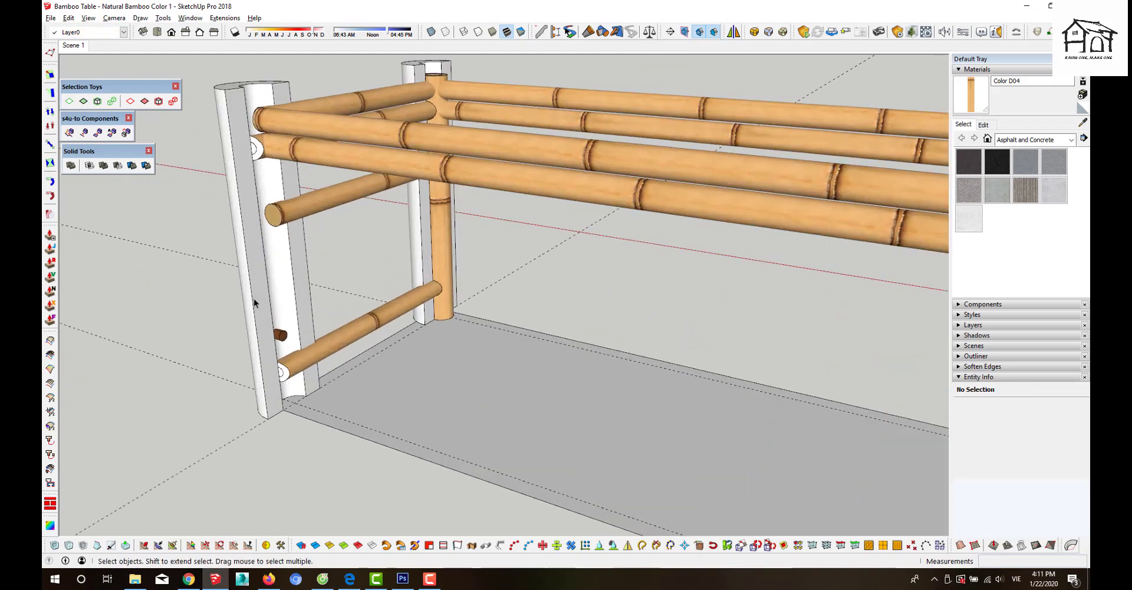
pyautogui.click(291, 337)
pyautogui.keyDown('ctrl'); pyautogui.click(281, 334); pyautogui.keyUp('ctrl')
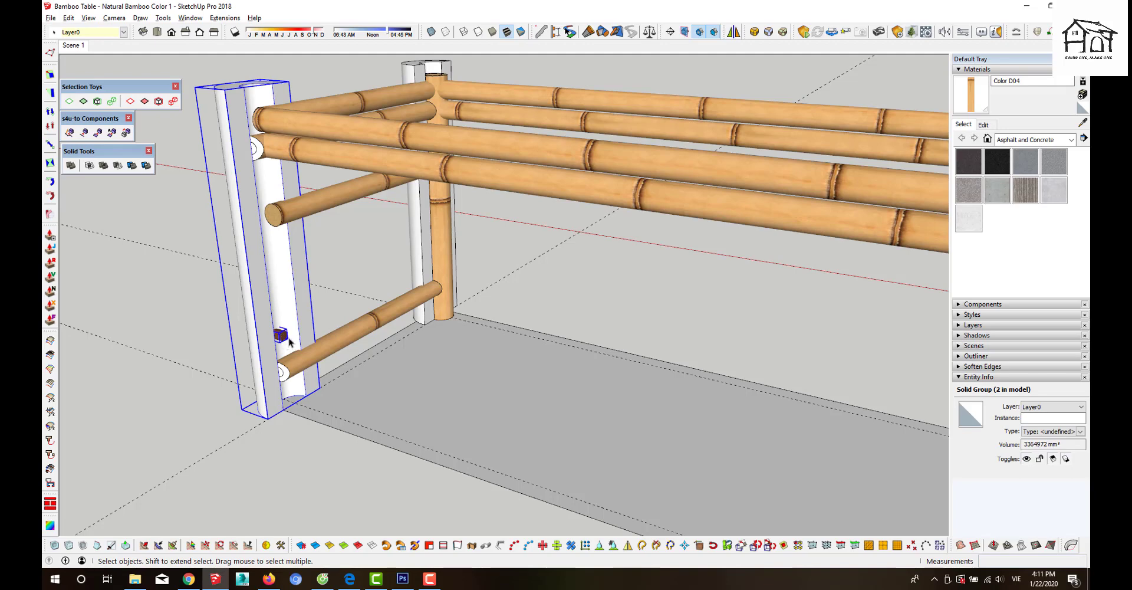
pyautogui.click(117, 165)
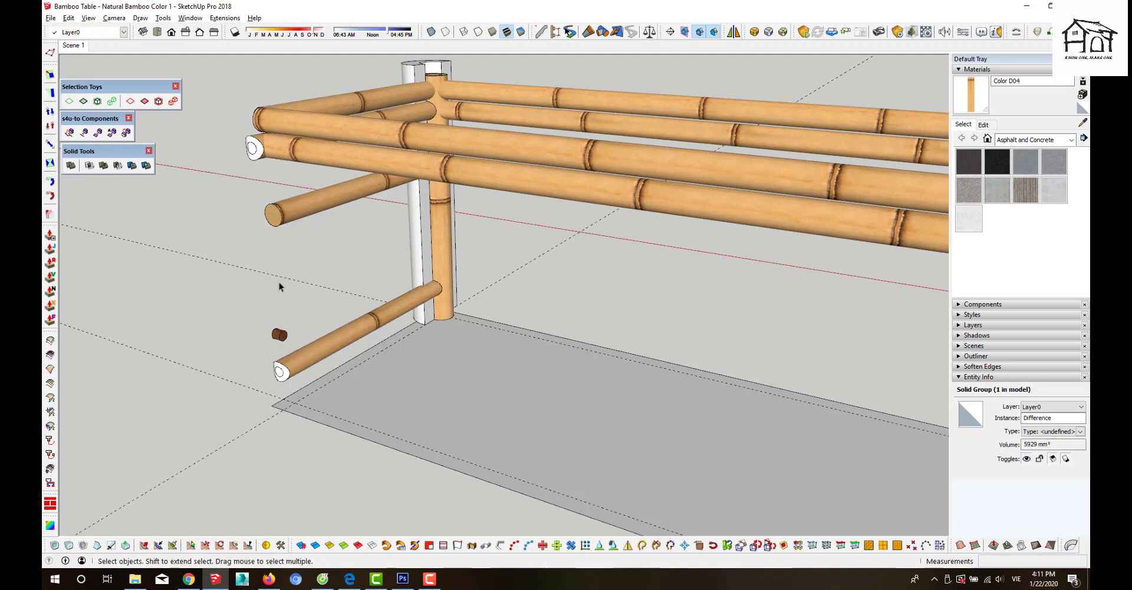
# - Remove the bamboo leg blocking the view and subtract the small dowel from the back white post
pyautogui.click(443, 266)
pyautogui.press('Delete')
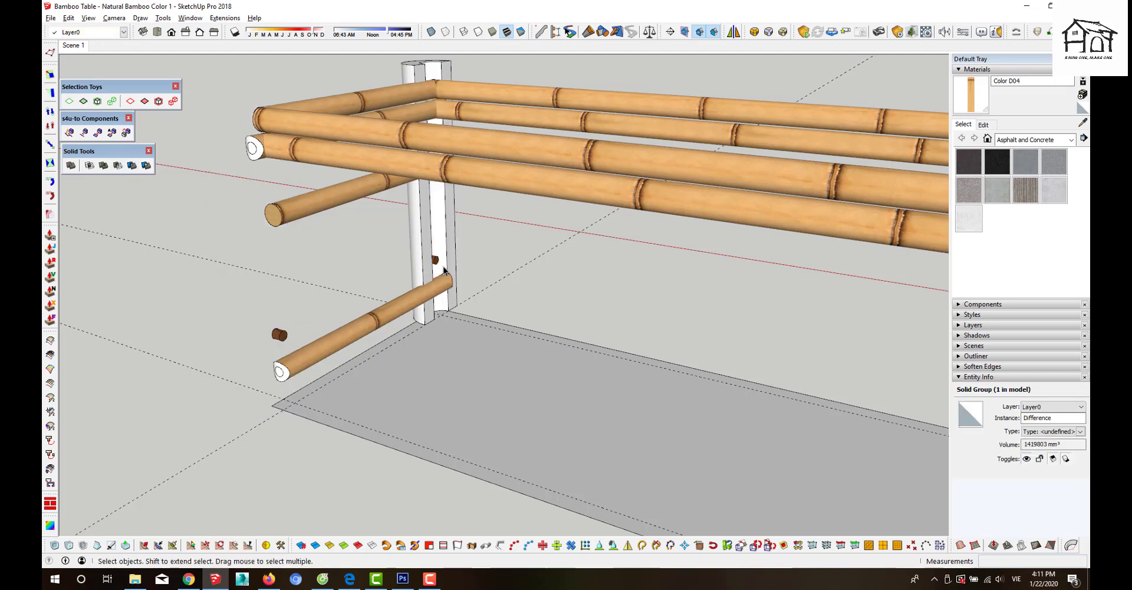
pyautogui.click(435, 261)
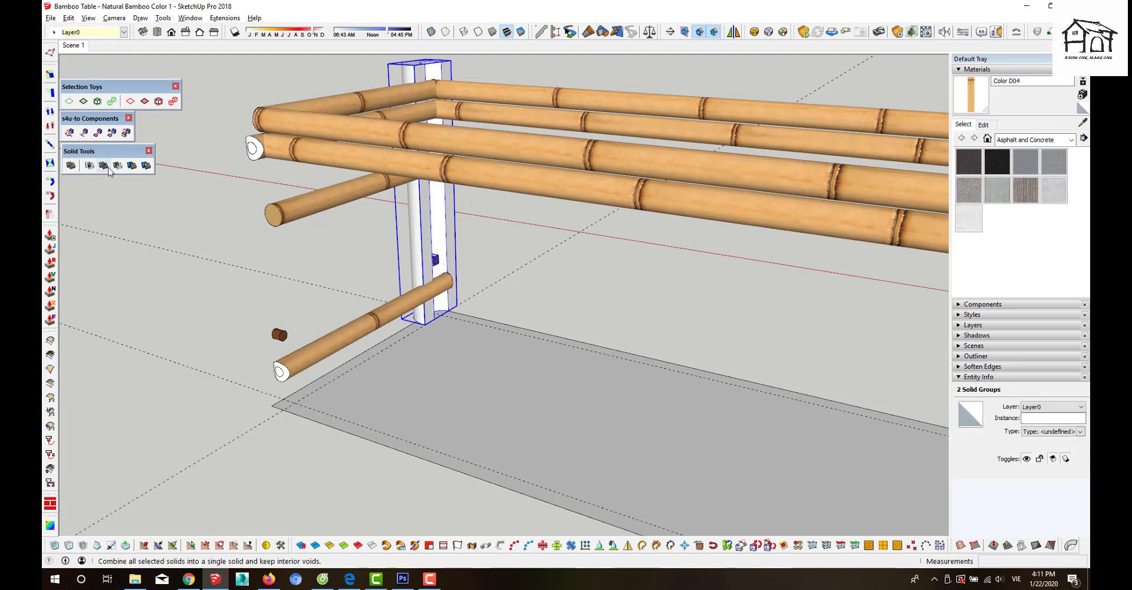
pyautogui.click(293, 263)
pyautogui.moveTo(484, 294); pyautogui.dragTo(439, 302, button='middle')
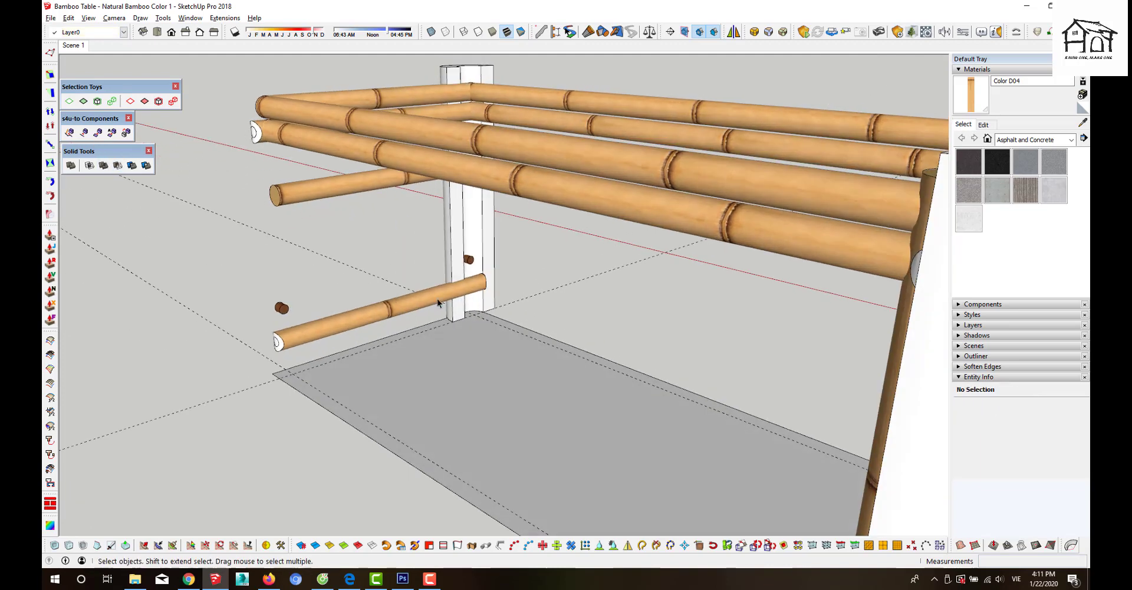
pyautogui.click(485, 266)
pyautogui.keyDown('shift'); pyautogui.click(470, 260); pyautogui.keyUp('shift')
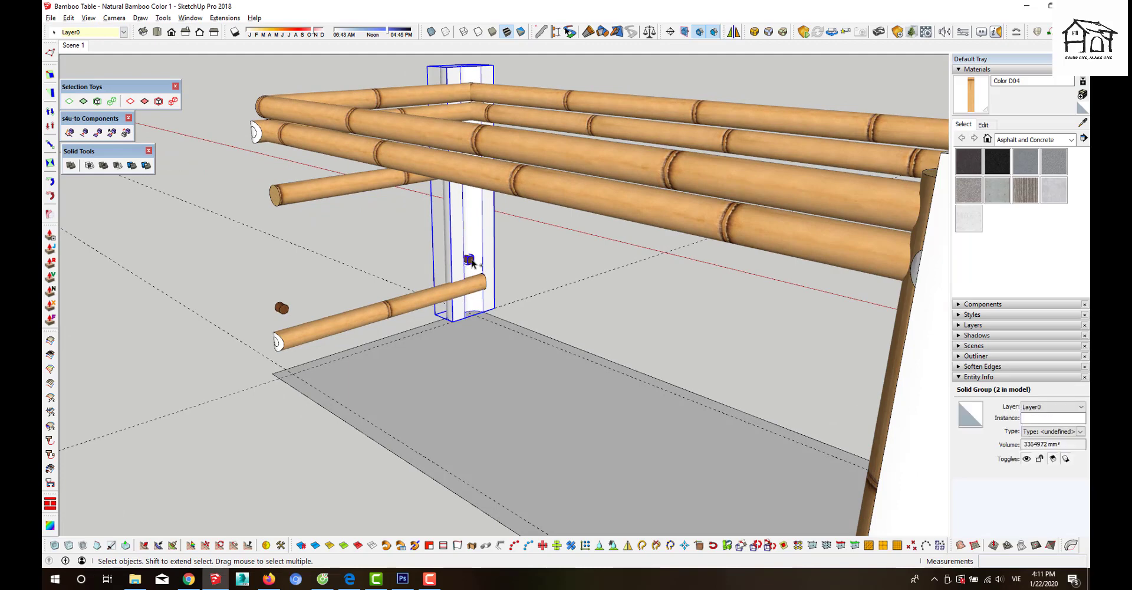
pyautogui.click(118, 165)
# - Select the two vertical white posts, deselect them, and orbit to a new angle
pyautogui.moveTo(379, 270)
pyautogui.mouseDown(button='middle')
pyautogui.moveTo(291, 394)
pyautogui.moveTo(450, 381)
pyautogui.moveTo(547, 435)
pyautogui.moveTo(641, 402)
pyautogui.mouseUp(button='middle')
pyautogui.click(630, 388)
pyautogui.keyDown('shift'); pyautogui.click(558, 381); pyautogui.keyUp('shift')
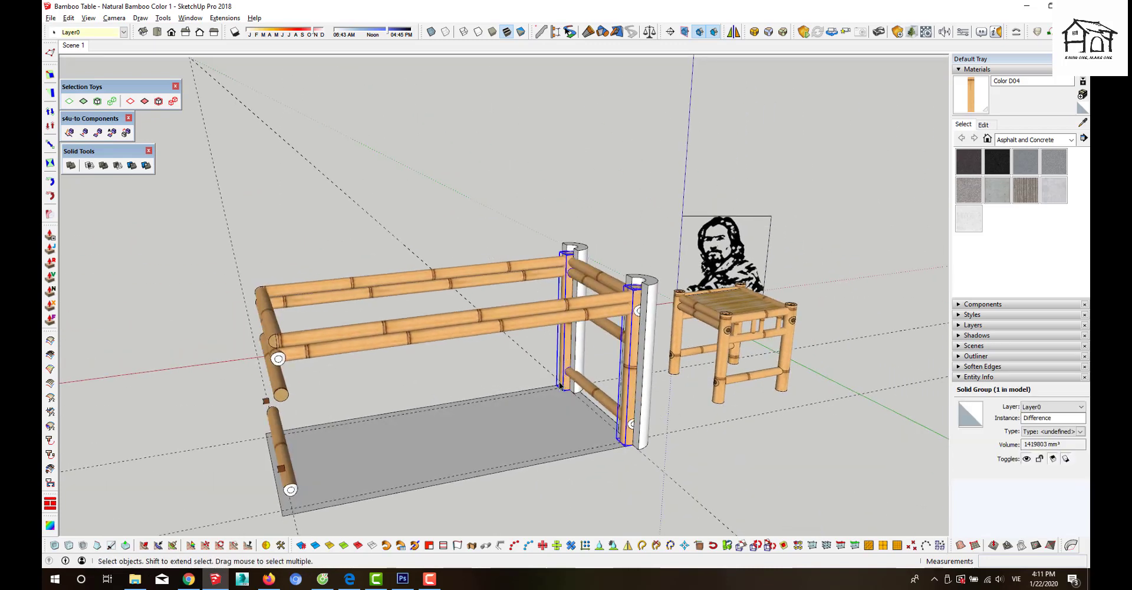
pyautogui.click(558, 381)
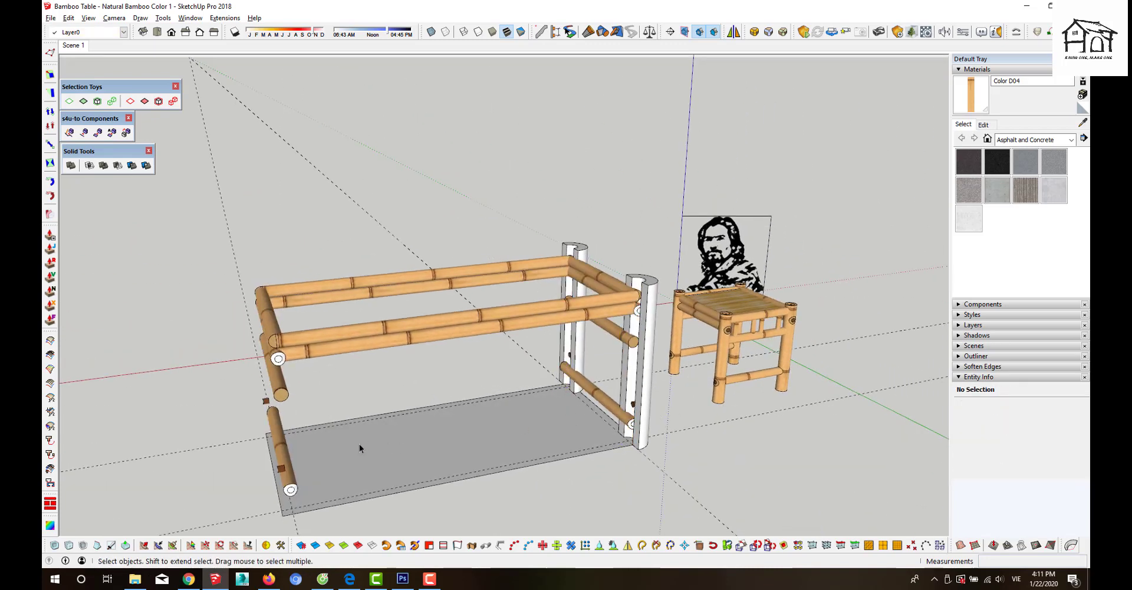
pyautogui.moveTo(360, 443); pyautogui.dragTo(550, 427, button='middle')
# - Subtract the right white post so only its brown peg remains
pyautogui.scroll(3, 550, 427)
pyautogui.scroll(3, 549, 424)
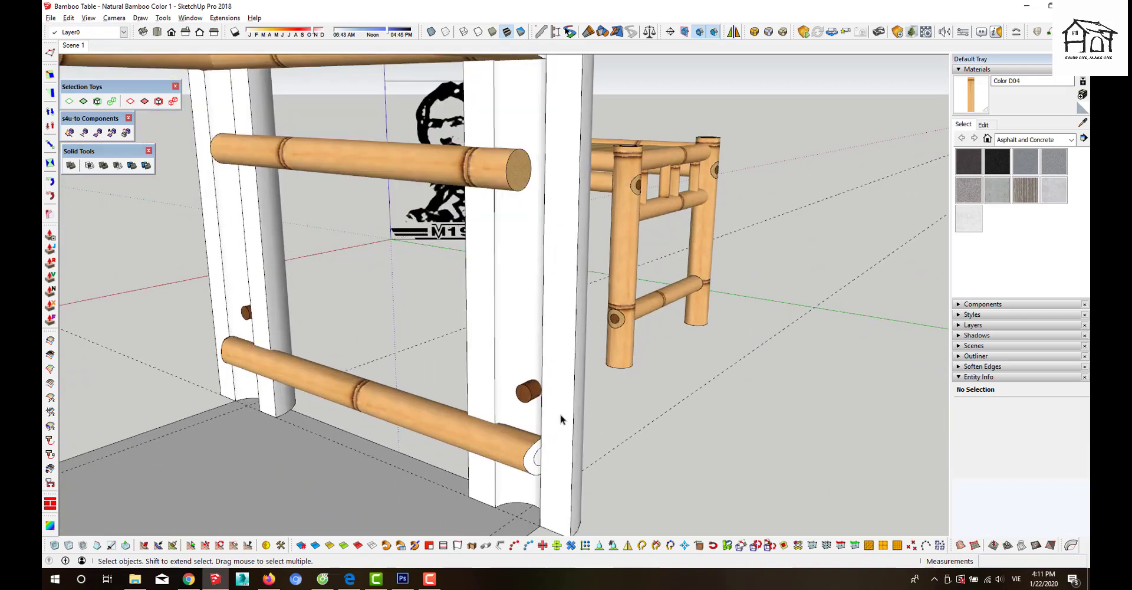
pyautogui.scroll(2, 558, 414)
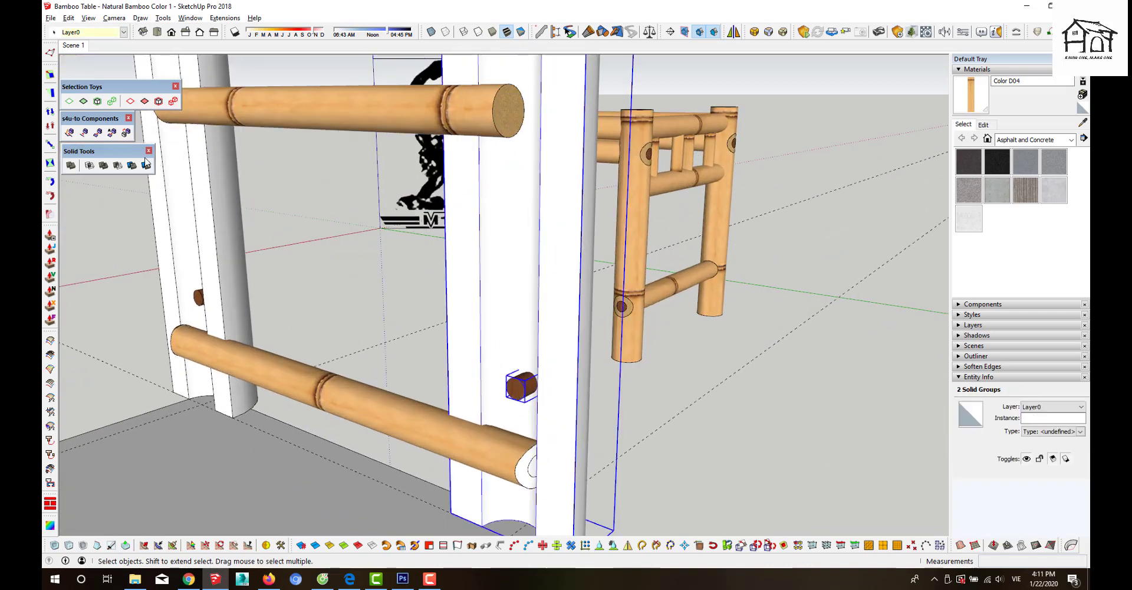
pyautogui.click(296, 285)
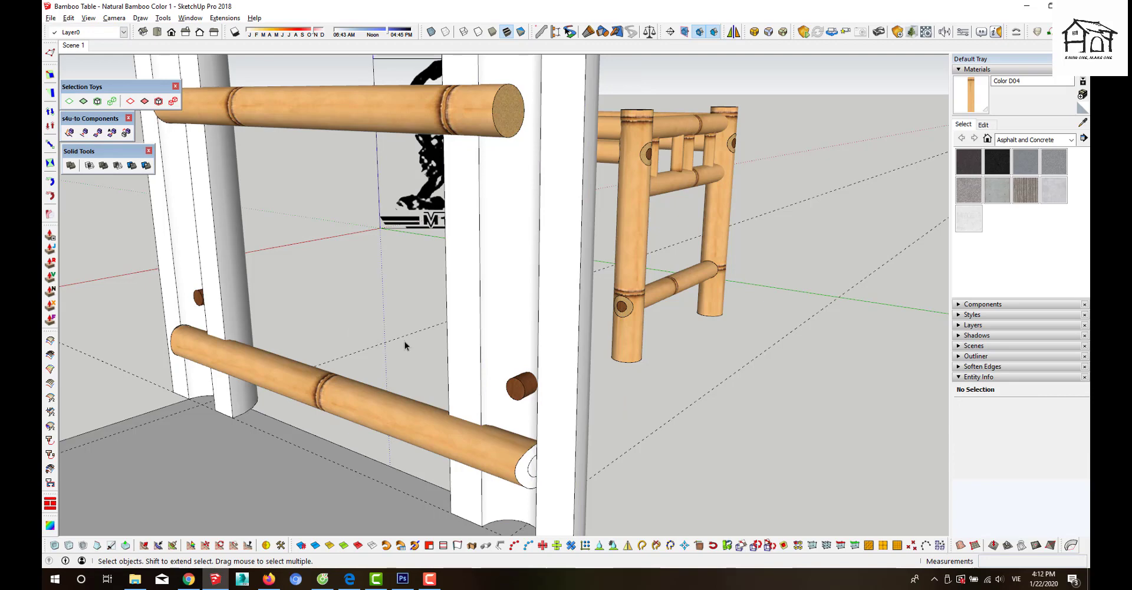
pyautogui.click(581, 392)
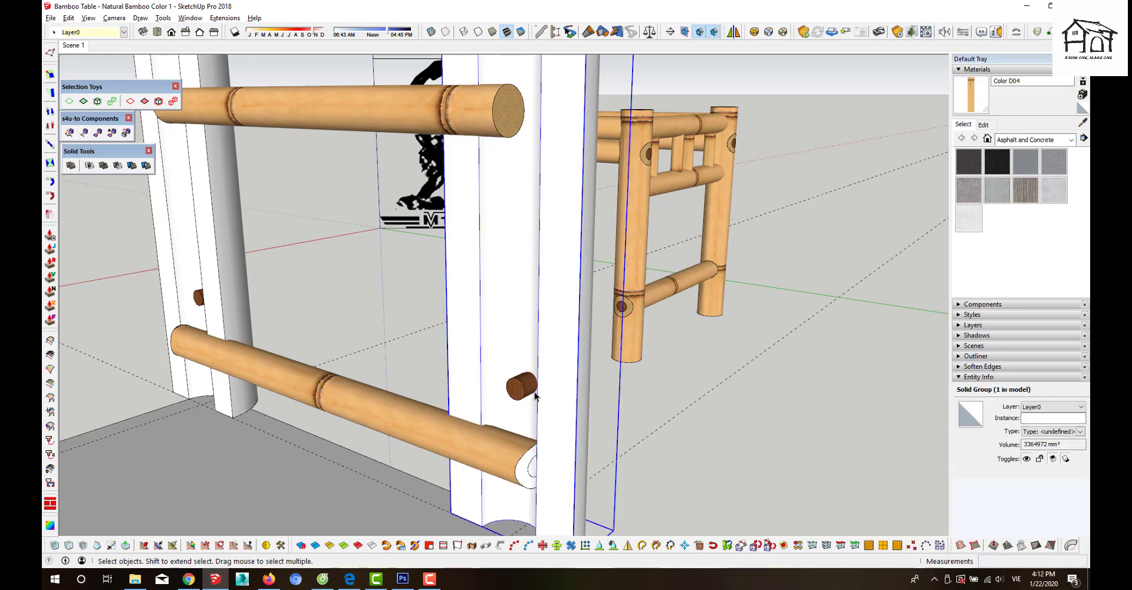
pyautogui.click(117, 165)
# - Subtract the remaining white post with its peg, then zoom out to the whole table
pyautogui.click(245, 309)
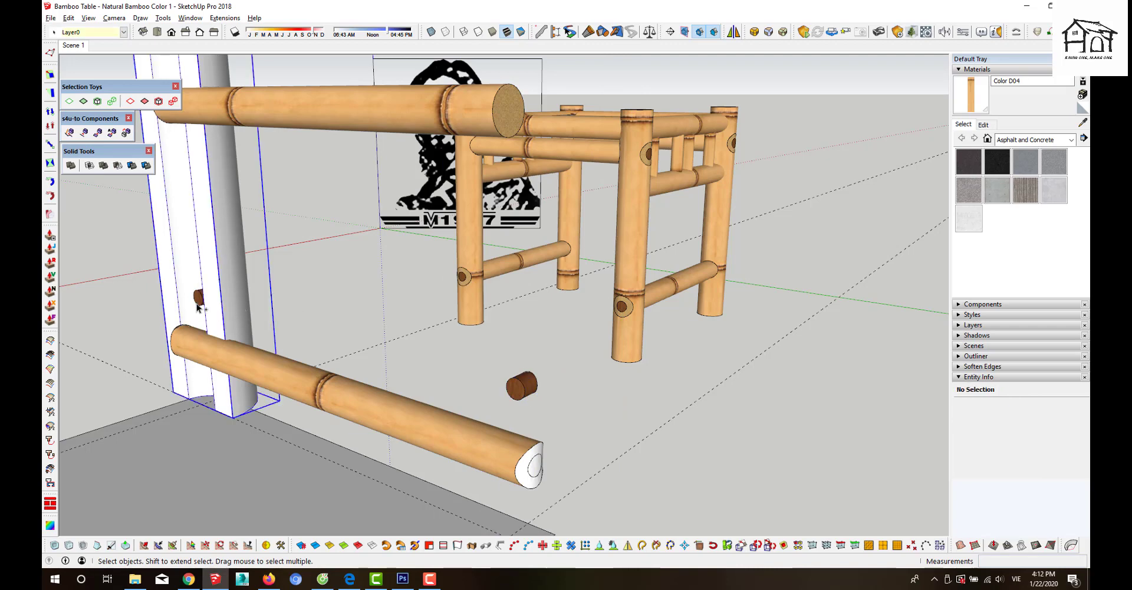
pyautogui.keyDown('shift'); pyautogui.click(199, 298); pyautogui.keyUp('shift')
pyautogui.click(118, 165)
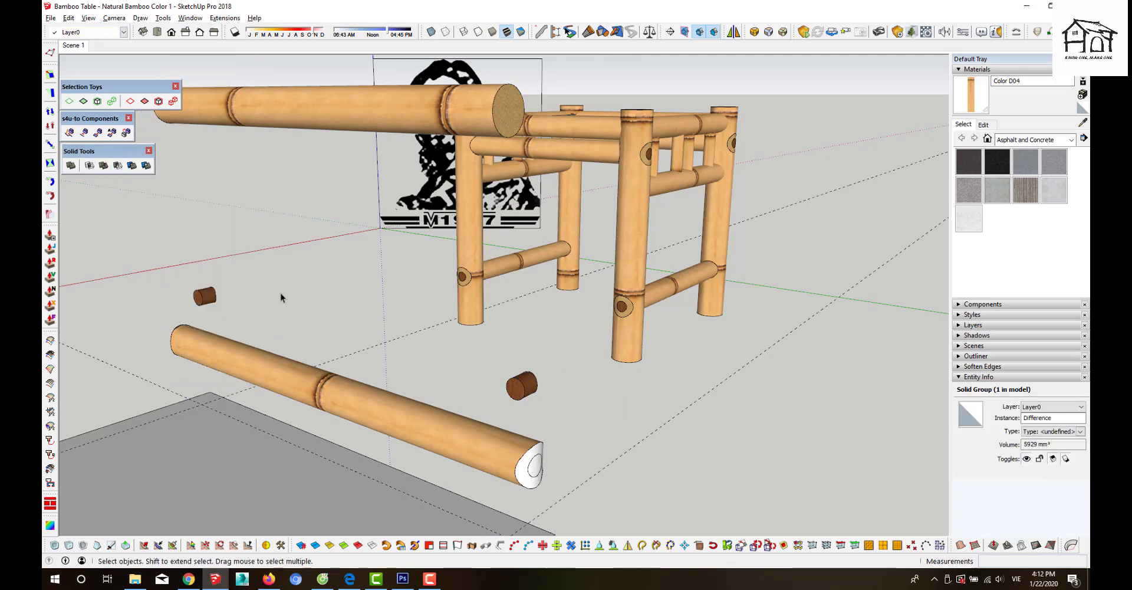
pyautogui.moveTo(280, 292); pyautogui.dragTo(323, 440, button='middle')
pyautogui.scroll(-2, 345, 384)
pyautogui.scroll(-2, 340, 394)
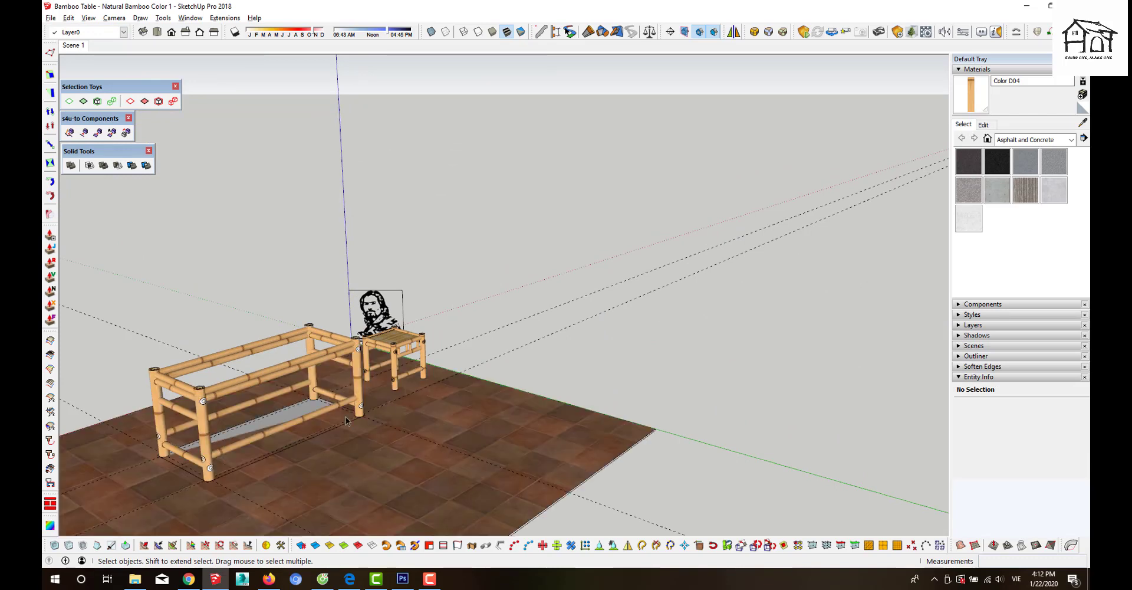
# - Hide the tiled floor and the small stool, then zoom toward the bamboo legs
pyautogui.click(466, 411)
pyautogui.press('Delete')
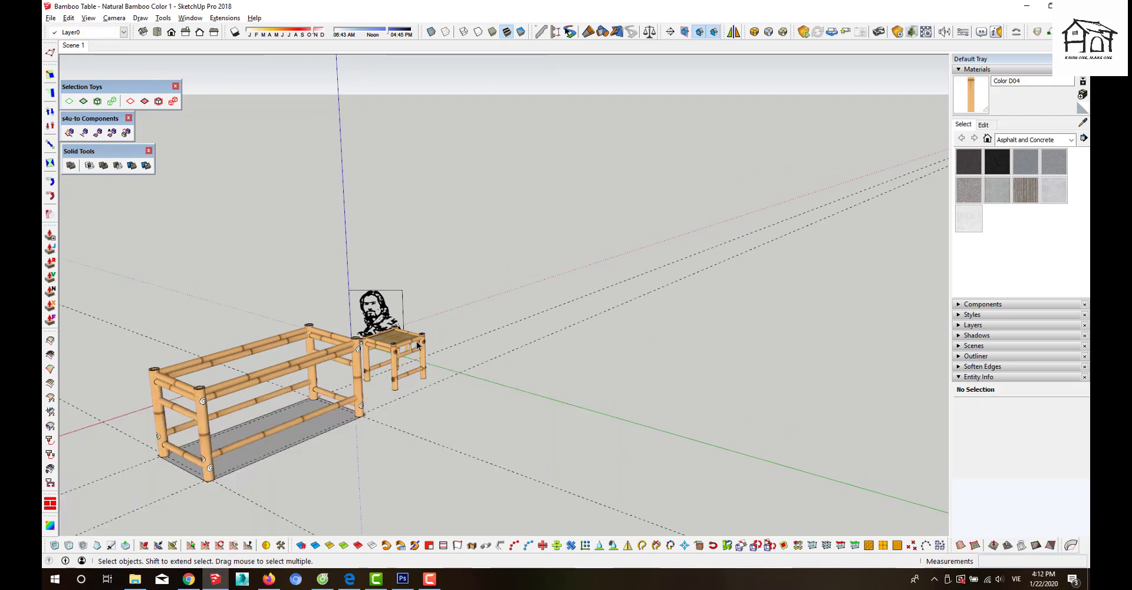
pyautogui.click(407, 357)
pyautogui.press('Delete')
pyautogui.scroll(3, 322, 428)
pyautogui.moveTo(349, 396)
pyautogui.mouseDown(button='middle')
pyautogui.moveTo(363, 373)
pyautogui.moveTo(215, 336)
pyautogui.mouseUp(button='middle')
pyautogui.scroll(3, 438, 321)
pyautogui.scroll(3, 419, 346)
pyautogui.moveTo(419, 346); pyautogui.dragTo(330, 277, button='middle')
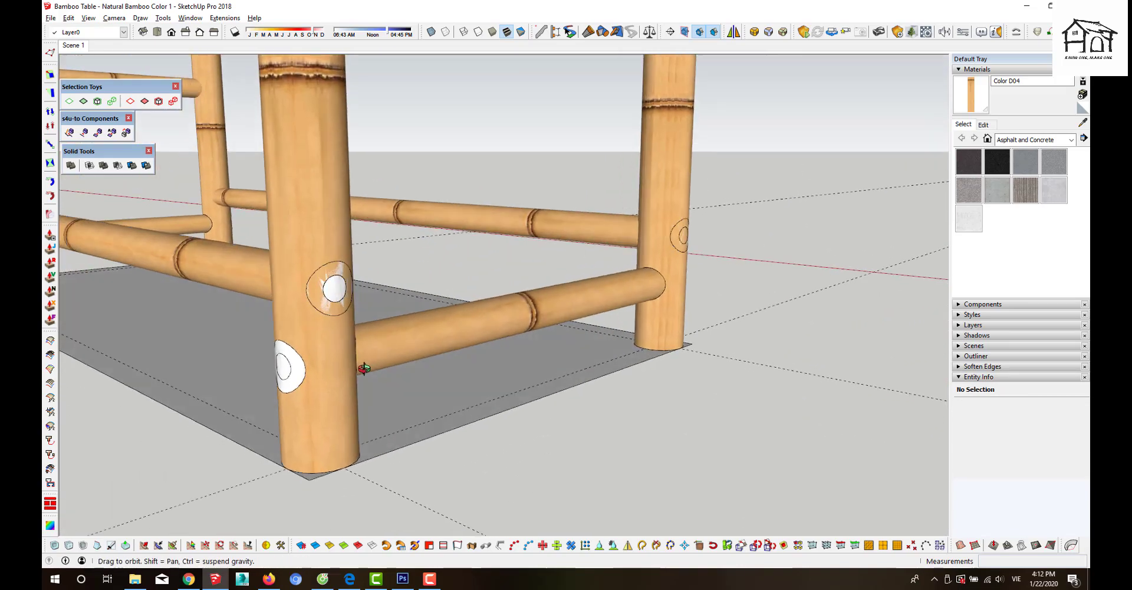
pyautogui.scroll(2, 309, 242)
pyautogui.scroll(1, 309, 242)
# - Open the bamboo leg group to inspect its surface, then exit editing
pyautogui.doubleClick(292, 227)
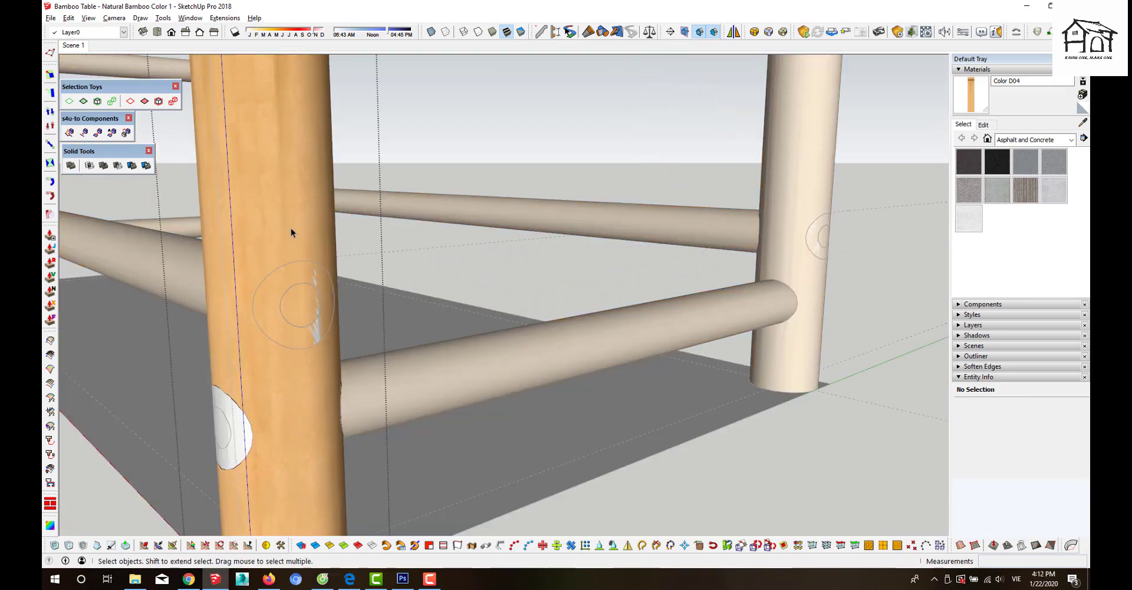
pyautogui.click(291, 227)
pyautogui.moveTo(301, 242)
pyautogui.mouseDown(button='middle')
pyautogui.moveTo(346, 370)
pyautogui.moveTo(286, 330)
pyautogui.mouseUp(button='middle')
pyautogui.press('Escape')
# - Move a copy of the left lower rail past the corner post and subtract it to bore a hole
pyautogui.click(241, 309)
pyautogui.scroll(-2, 244, 310)
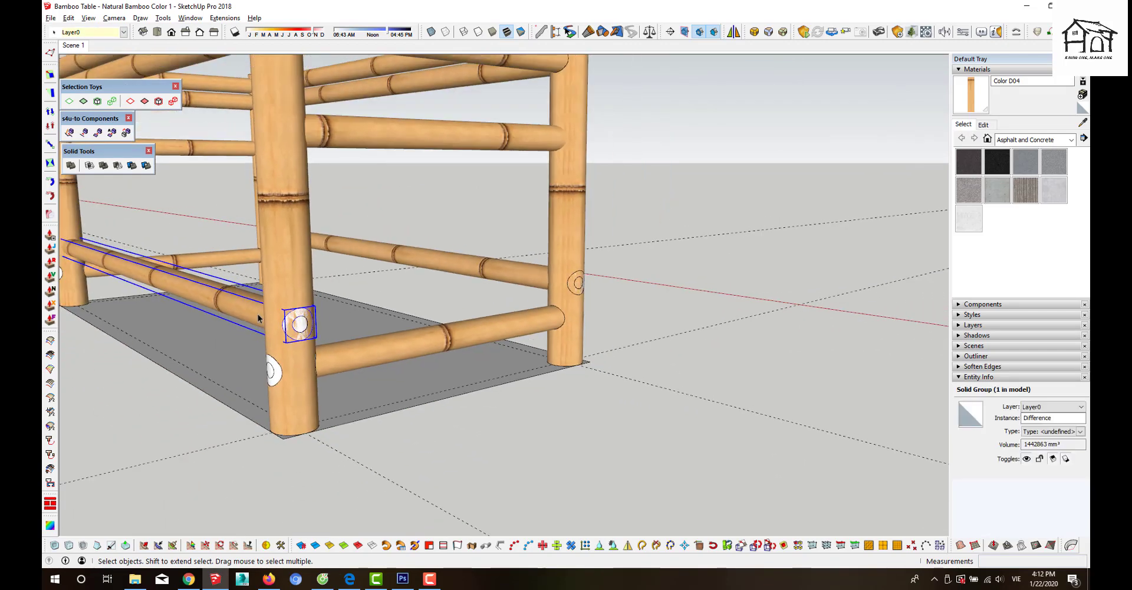
pyautogui.press('m')
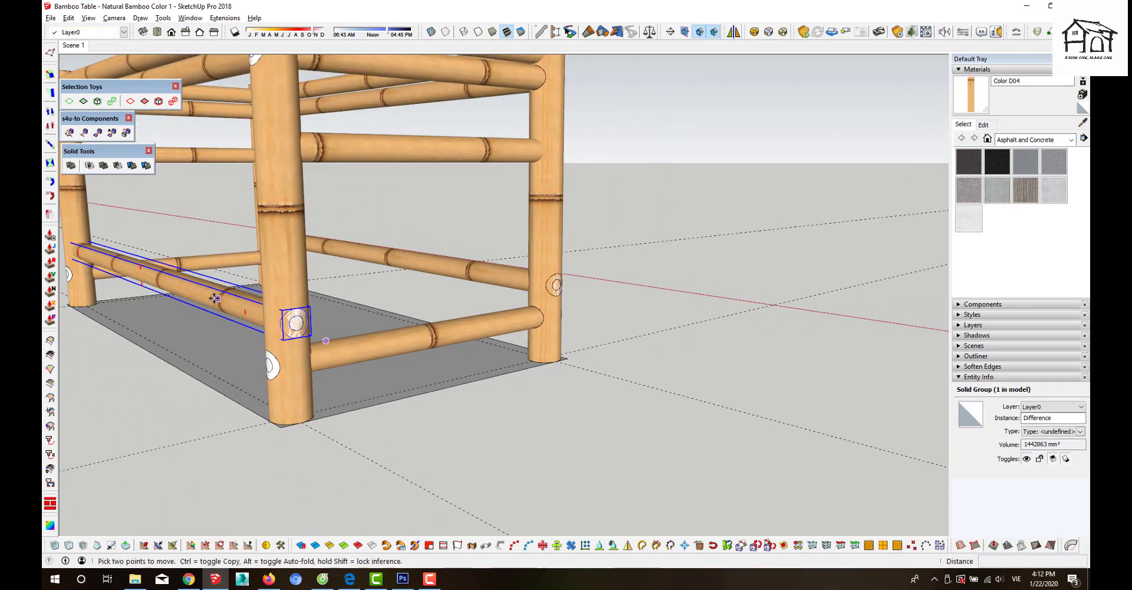
pyautogui.click(164, 278)
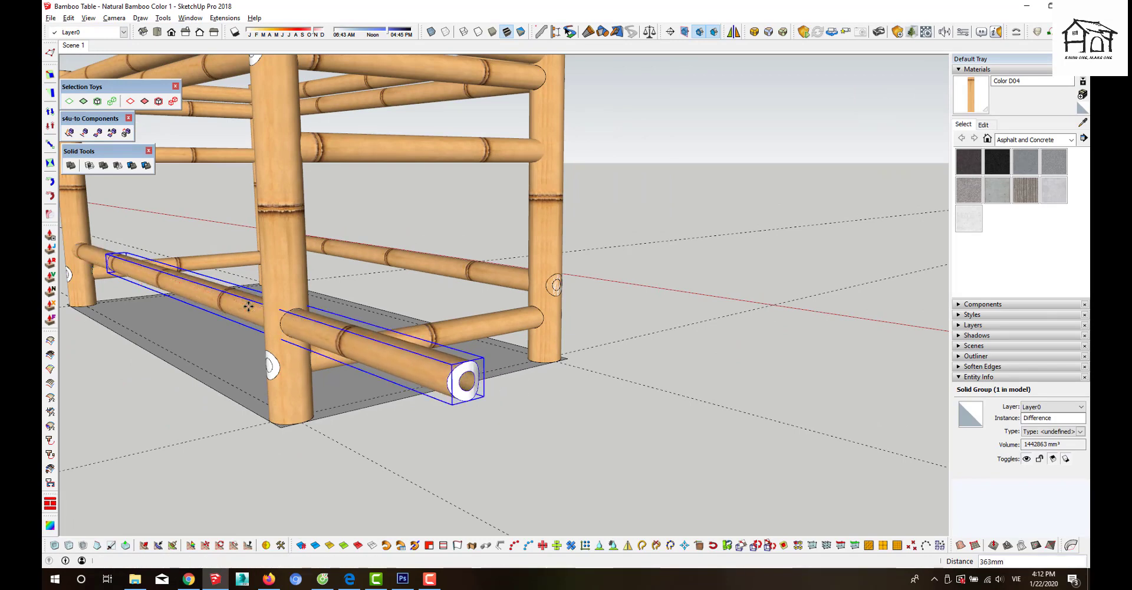
pyautogui.press('space')
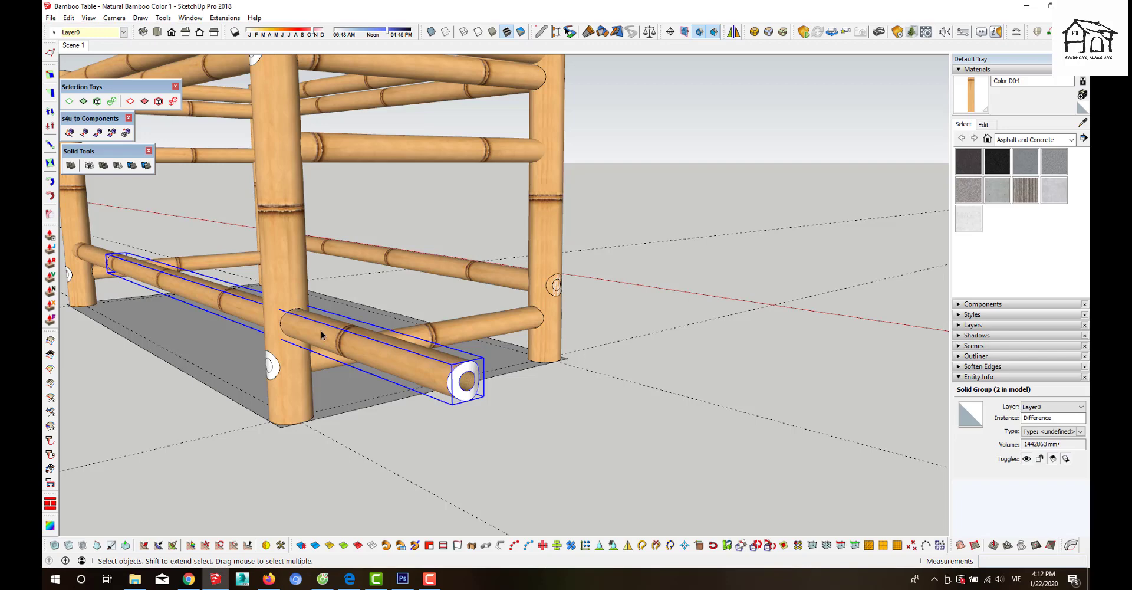
pyautogui.click(570, 424)
pyautogui.click(390, 366)
pyautogui.keyDown('shift'); pyautogui.click(289, 285); pyautogui.keyUp('shift')
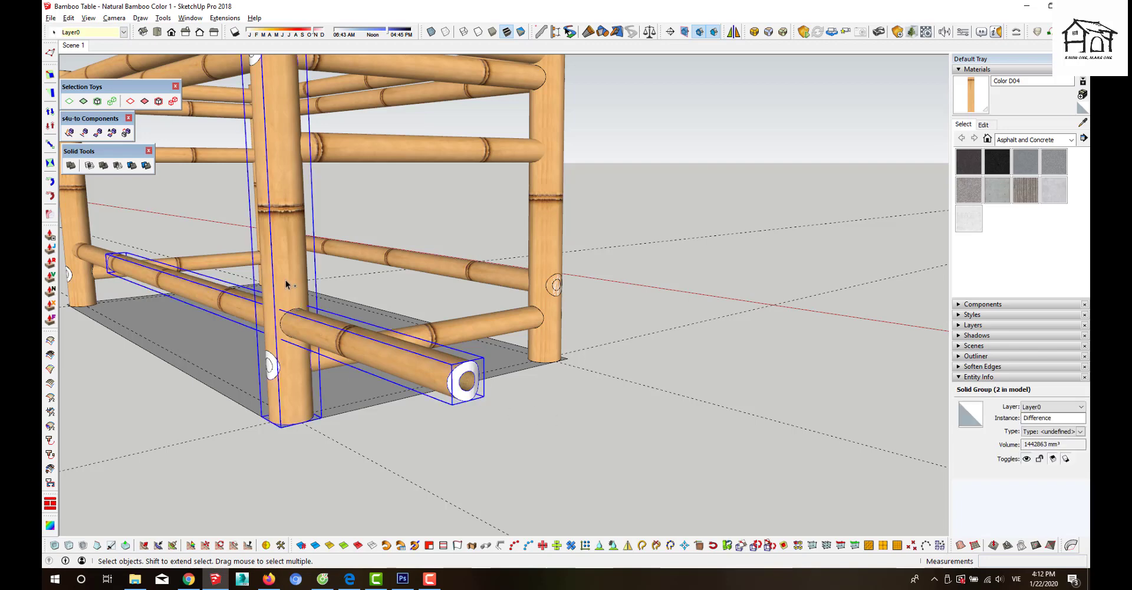
pyautogui.click(117, 165)
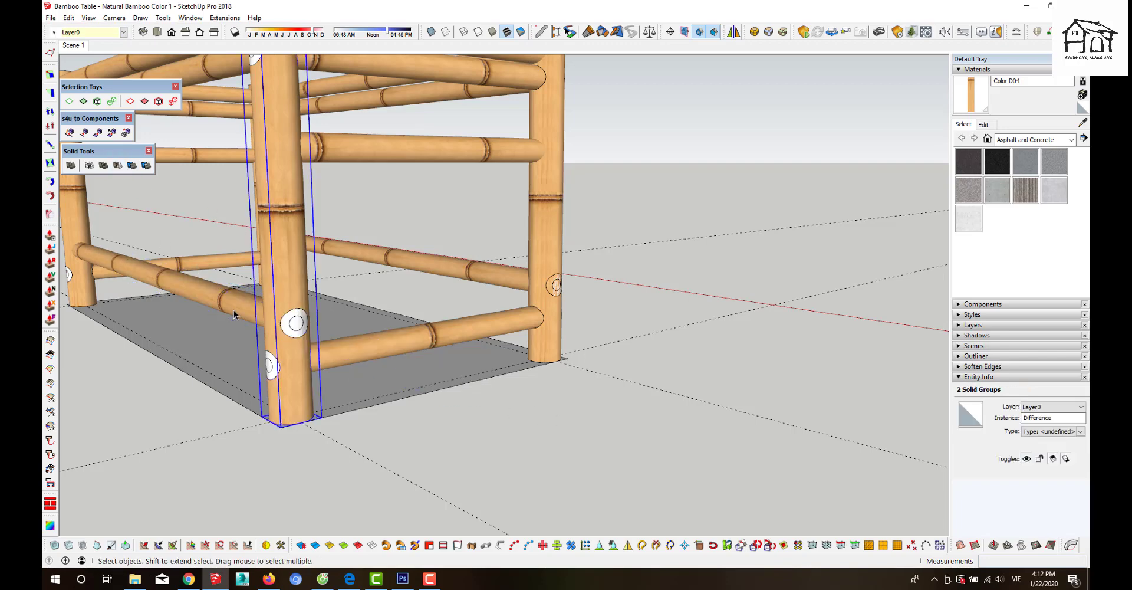
pyautogui.click(489, 426)
# - Copy the front lower rail past the front corner post and subtract it to bore that post
pyautogui.scroll(-5, 488, 426)
pyautogui.moveTo(525, 402)
pyautogui.mouseDown(button='middle')
pyautogui.moveTo(625, 353)
pyautogui.moveTo(588, 406)
pyautogui.moveTo(601, 380)
pyautogui.mouseUp(button='middle')
pyautogui.click(601, 381)
pyautogui.press('m')
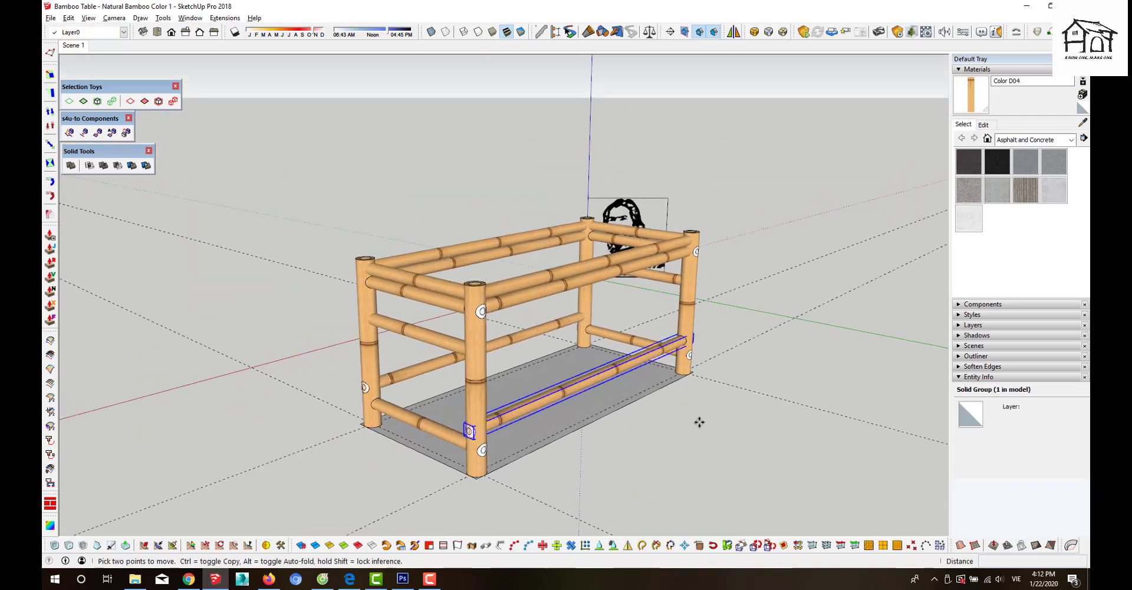
pyautogui.click(705, 416)
pyautogui.click(640, 455)
pyautogui.press('space')
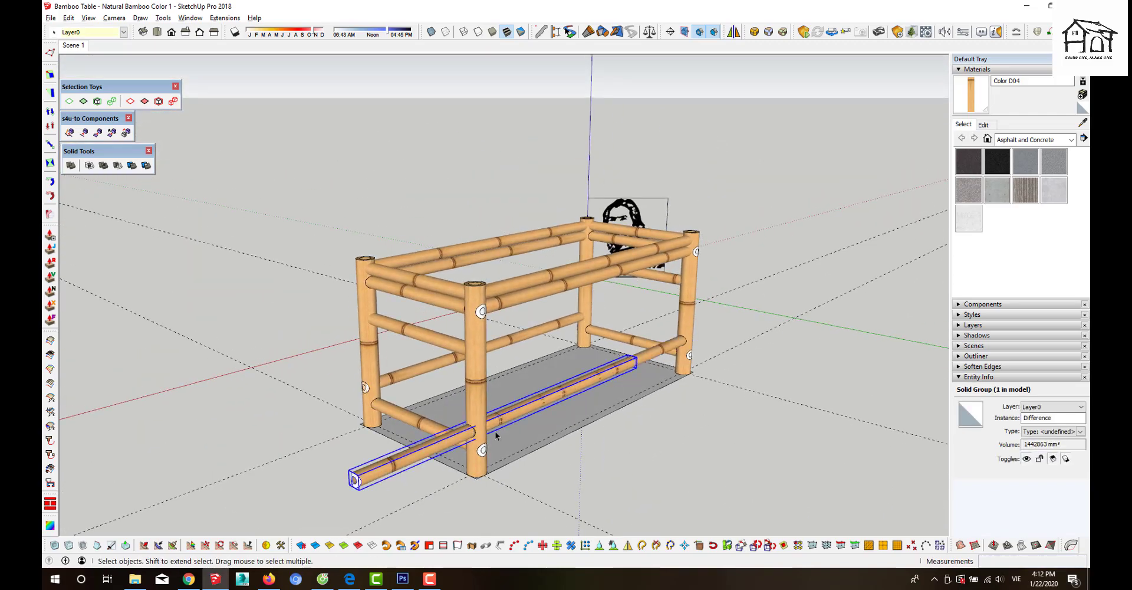
pyautogui.click(357, 451)
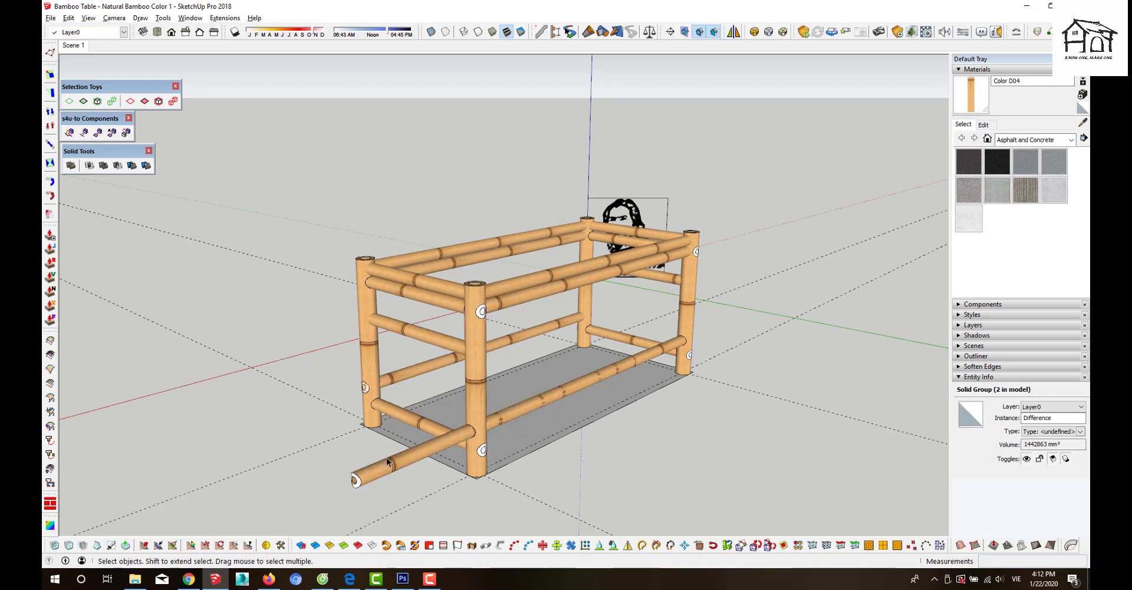
pyautogui.click(397, 463)
pyautogui.keyDown('shift'); pyautogui.click(475, 407); pyautogui.keyUp('shift')
pyautogui.click(118, 165)
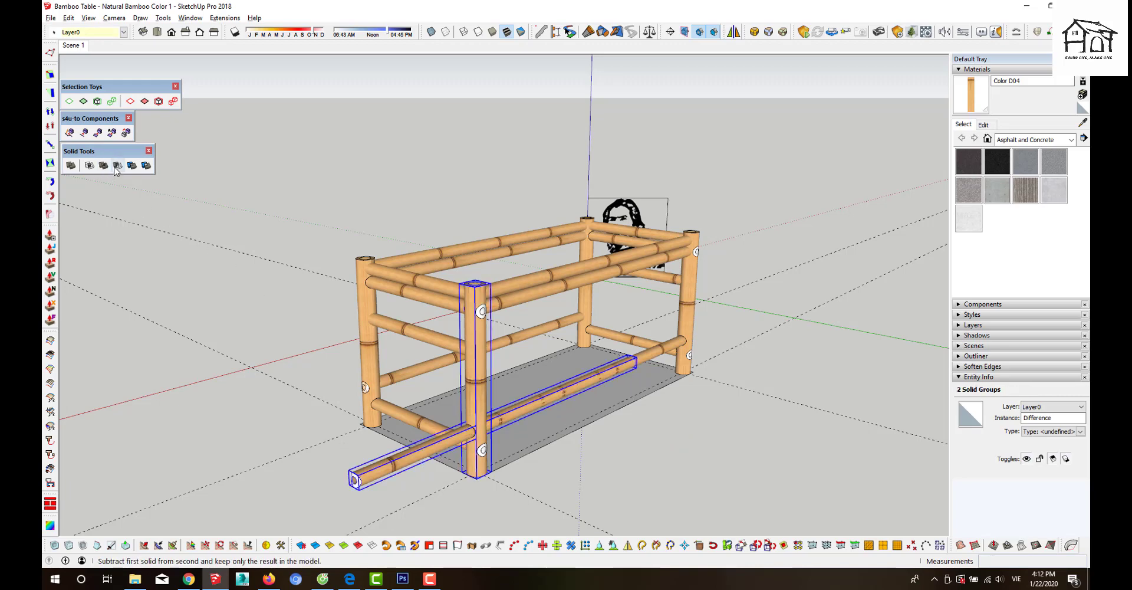
pyautogui.click(445, 446)
# - Copy another rail past the second front post and subtract it to bore a hole
pyautogui.moveTo(445, 447); pyautogui.dragTo(483, 403, button='middle')
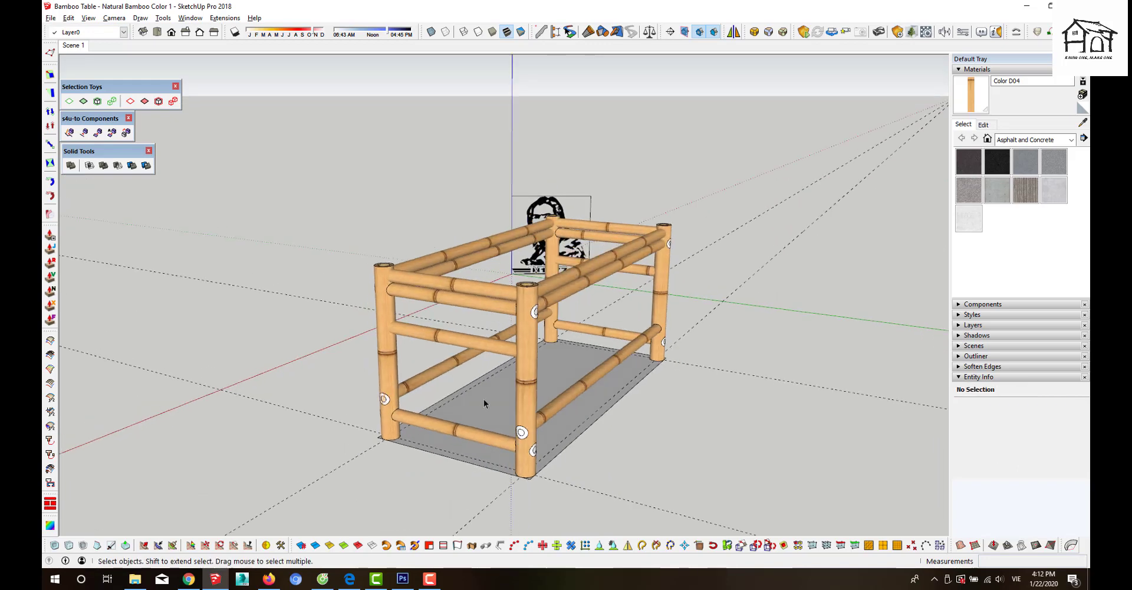
pyautogui.press('m')
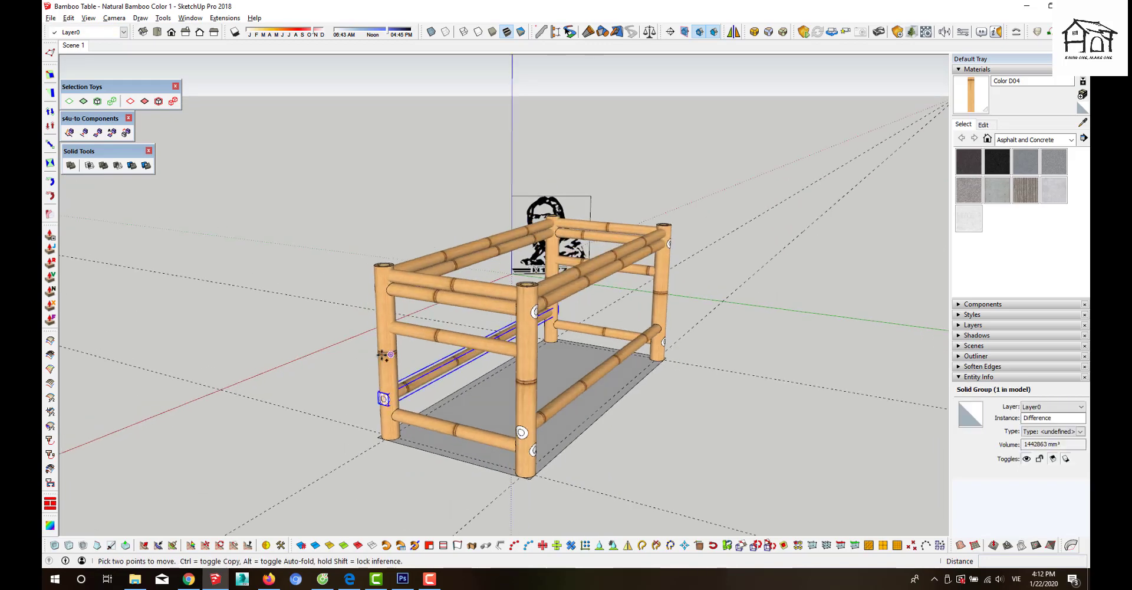
pyautogui.click(367, 362)
pyautogui.press('ctrl')
pyautogui.click(291, 392)
pyautogui.press('space')
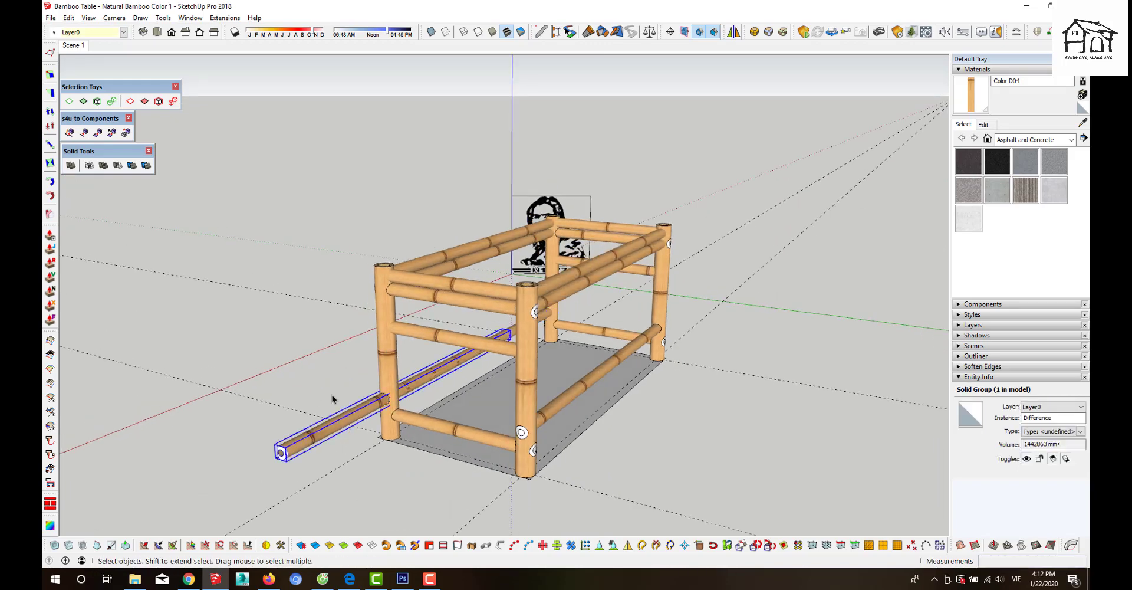
pyautogui.click(351, 417)
pyautogui.keyDown('shift'); pyautogui.click(389, 364); pyautogui.keyUp('shift')
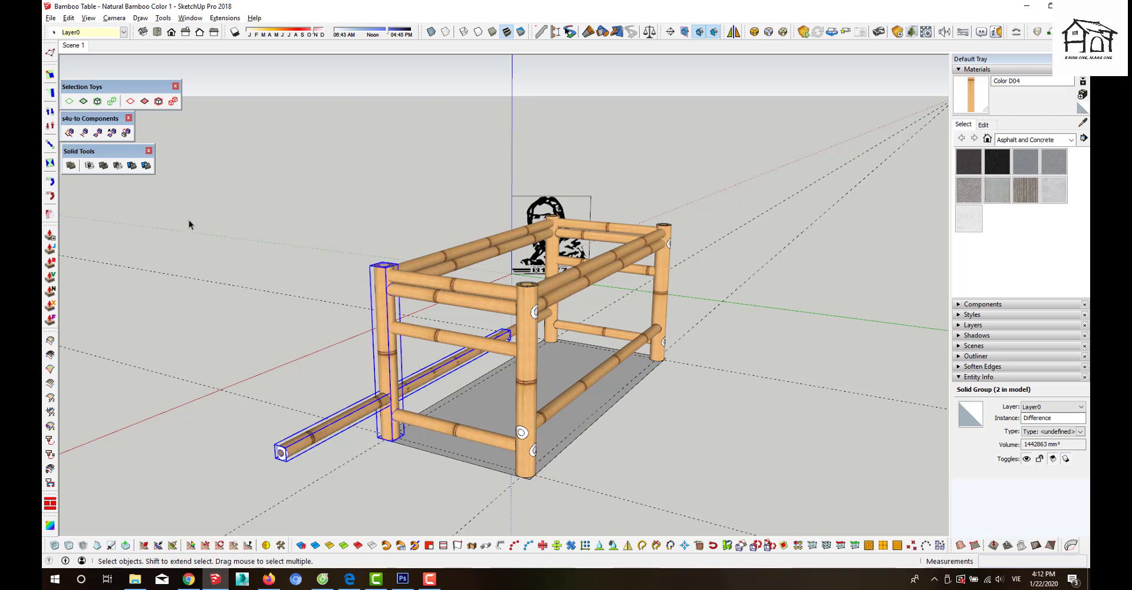
pyautogui.click(117, 165)
pyautogui.click(327, 377)
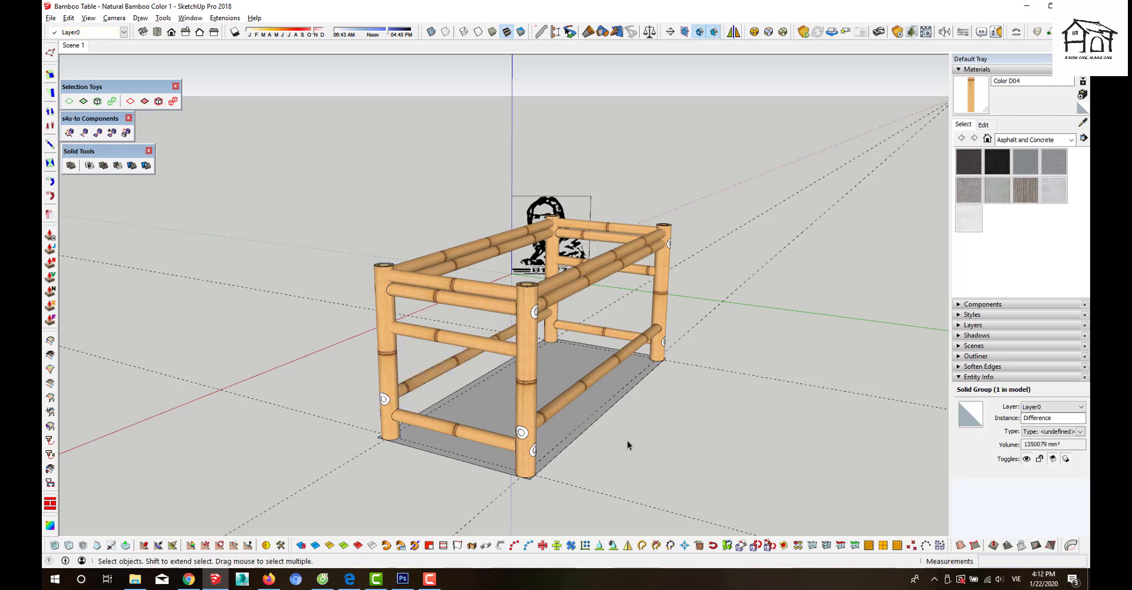
# - Copy the lower right rail past the back right post and subtract it to bore that post
pyautogui.moveTo(626, 445); pyautogui.dragTo(539, 433, button='middle')
pyautogui.click(589, 366)
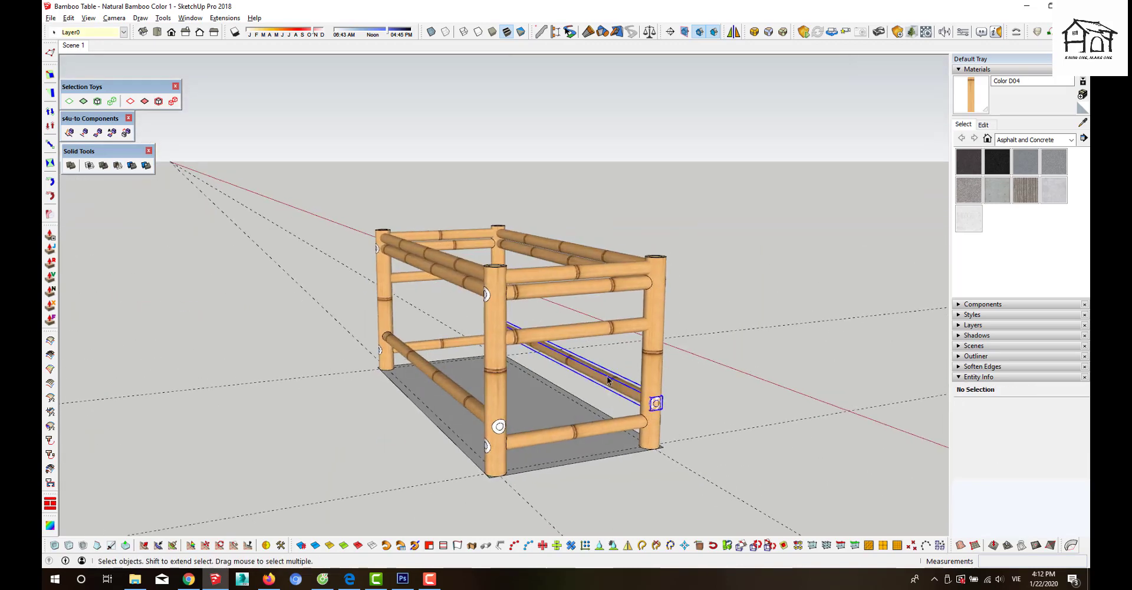
pyautogui.press('m')
pyautogui.click(679, 370)
pyautogui.press('ctrl')
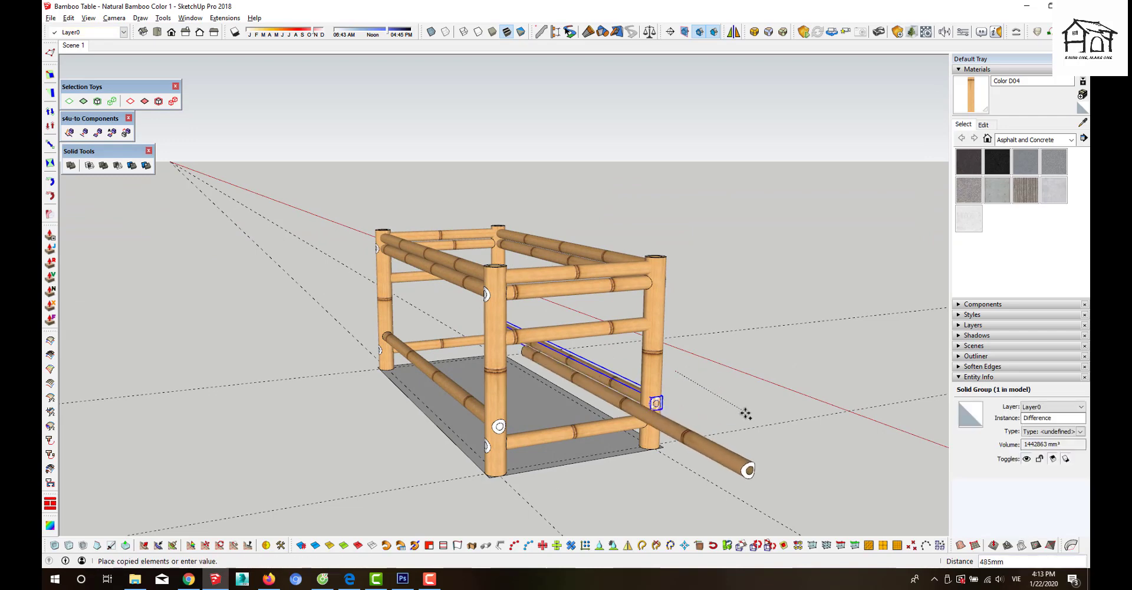
pyautogui.click(737, 413)
pyautogui.press('space')
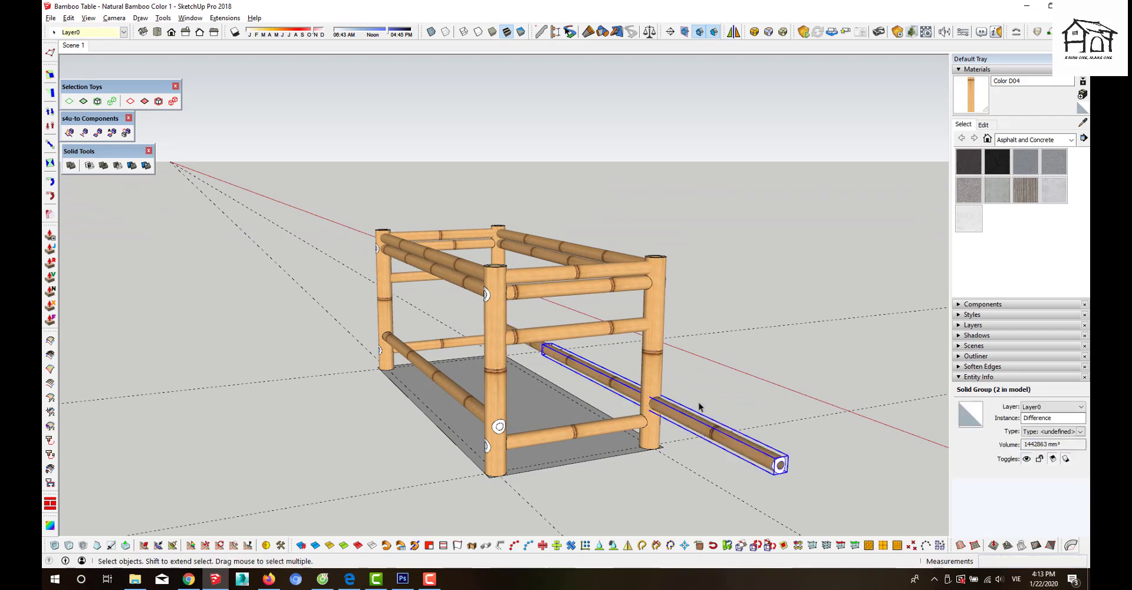
pyautogui.keyDown('shift'); pyautogui.click(651, 383); pyautogui.keyUp('shift')
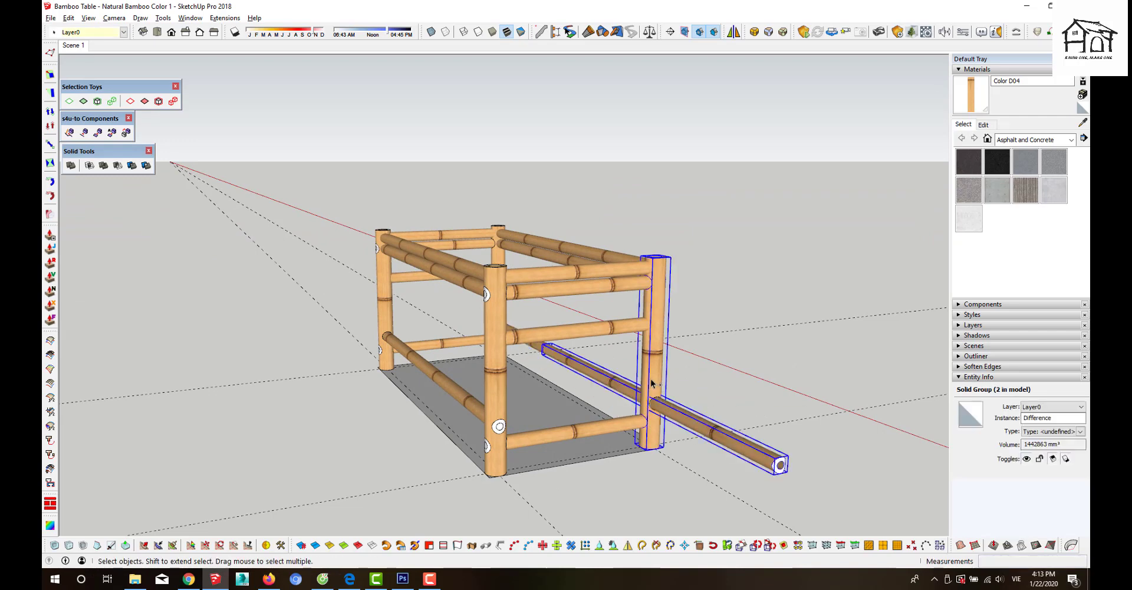
pyautogui.click(117, 165)
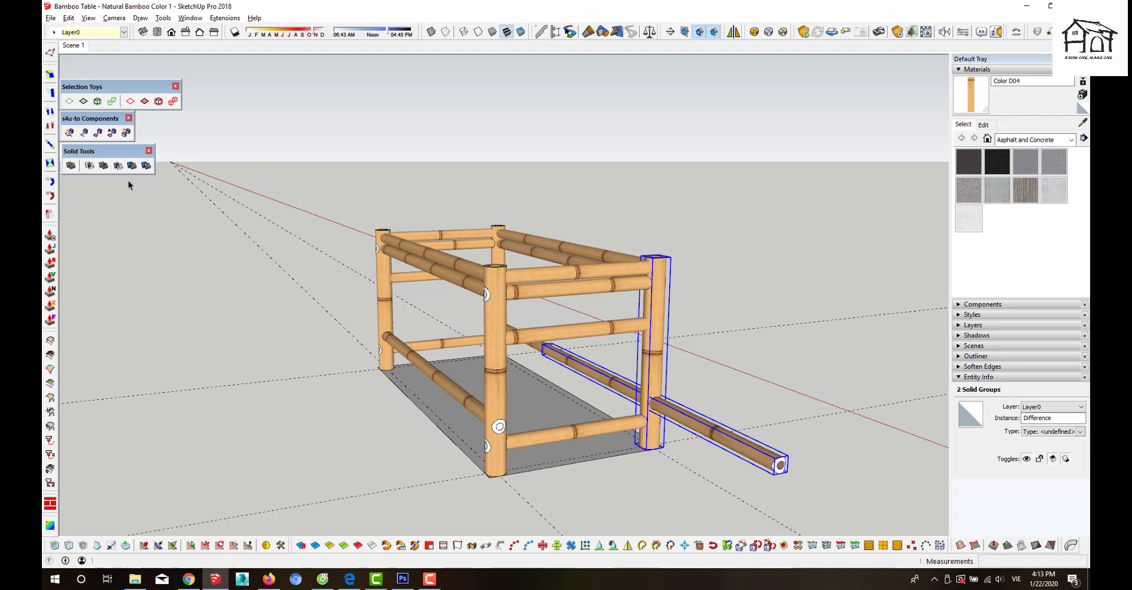
pyautogui.click(544, 441)
# - Check the bored post group up close, zoom back out, and switch the Materials browser to In Model
pyautogui.scroll(2, 544, 441)
pyautogui.scroll(3, 539, 439)
pyautogui.scroll(2, 539, 439)
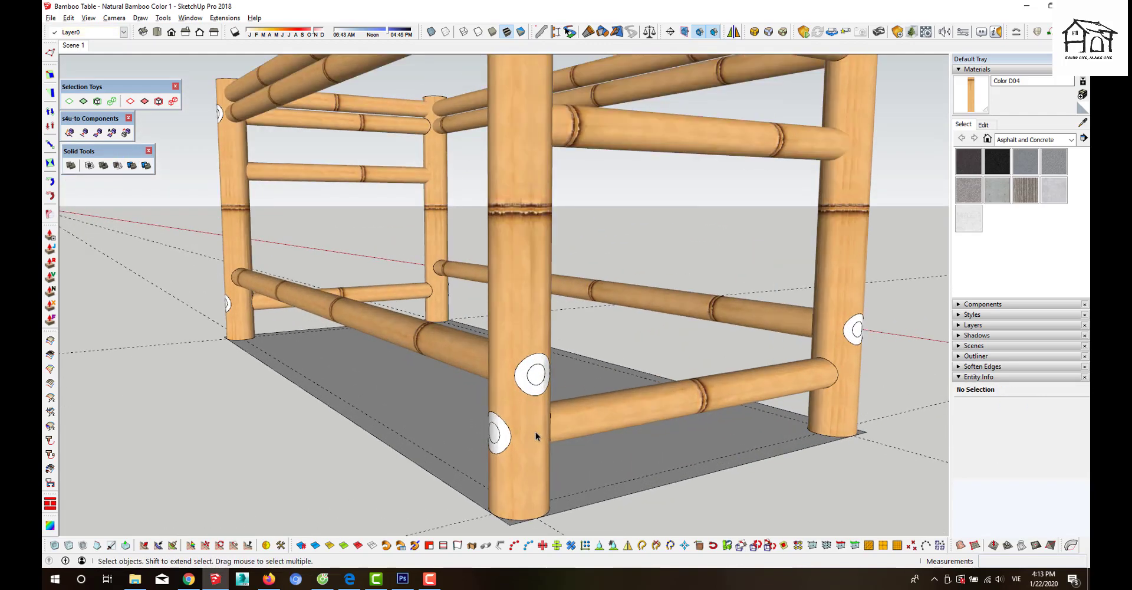
pyautogui.scroll(2, 535, 432)
pyautogui.doubleClick(536, 358)
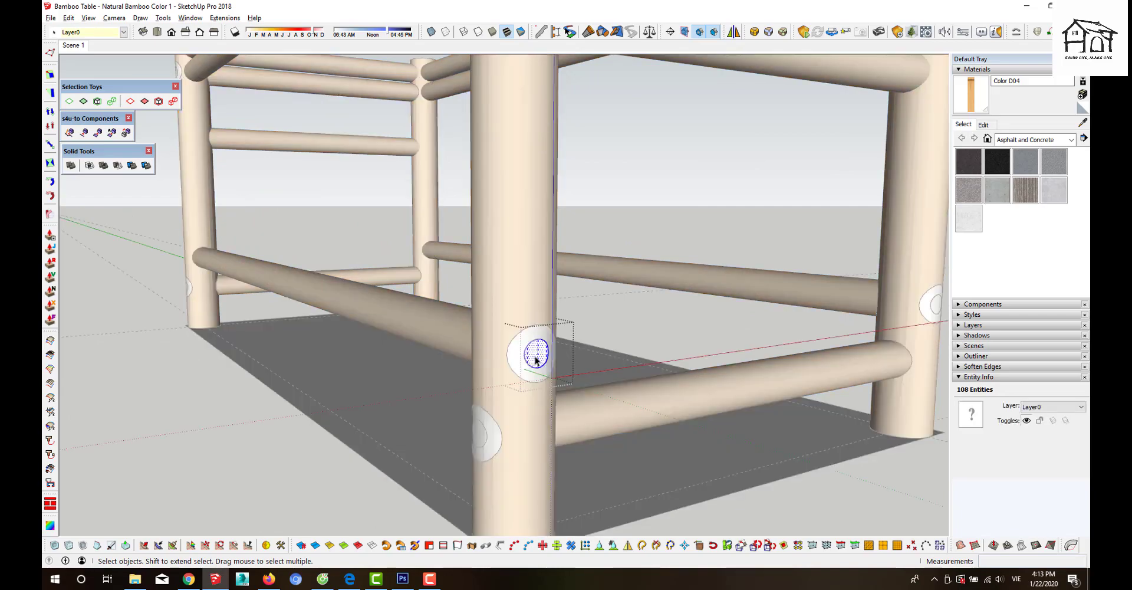
pyautogui.click(616, 328)
pyautogui.moveTo(617, 327)
pyautogui.mouseDown(button='middle')
pyautogui.moveTo(568, 423)
pyautogui.moveTo(468, 375)
pyautogui.mouseUp(button='middle')
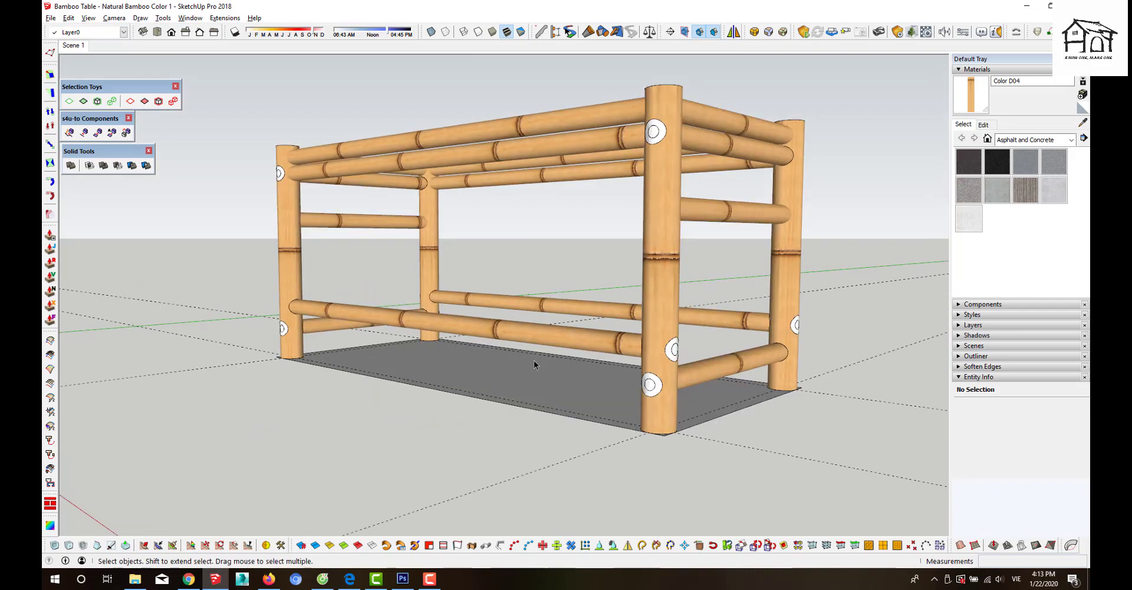
pyautogui.click(988, 139)
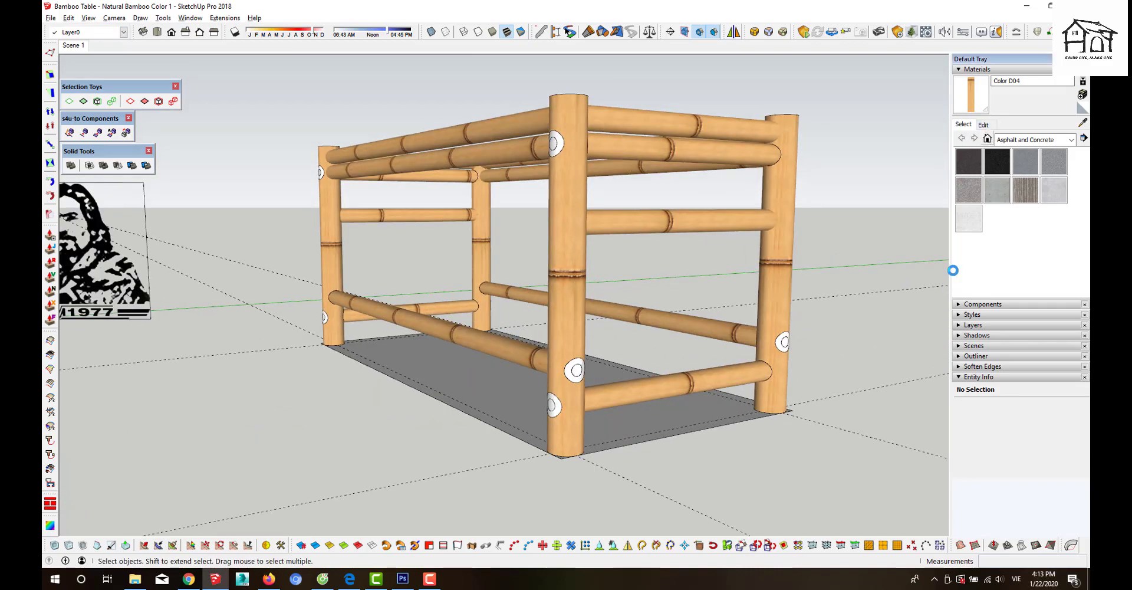
# - Inside the lower front rail group, paint the round end piece with Wood Veneer 01
pyautogui.doubleClick(553, 406)
pyautogui.scroll(3, 554, 404)
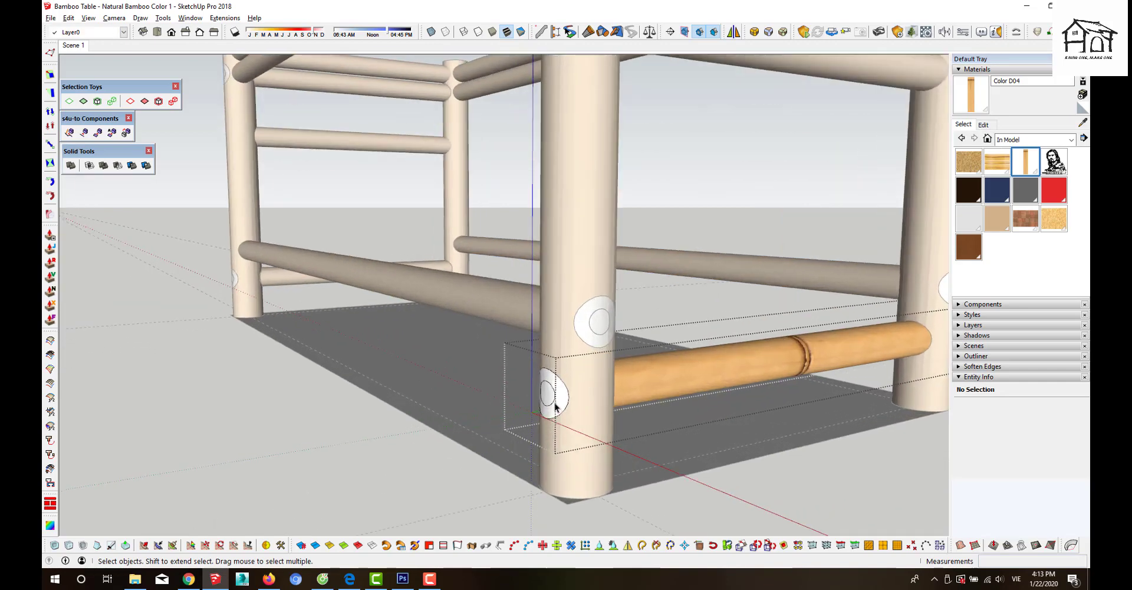
pyautogui.scroll(2, 566, 404)
pyautogui.click(566, 395)
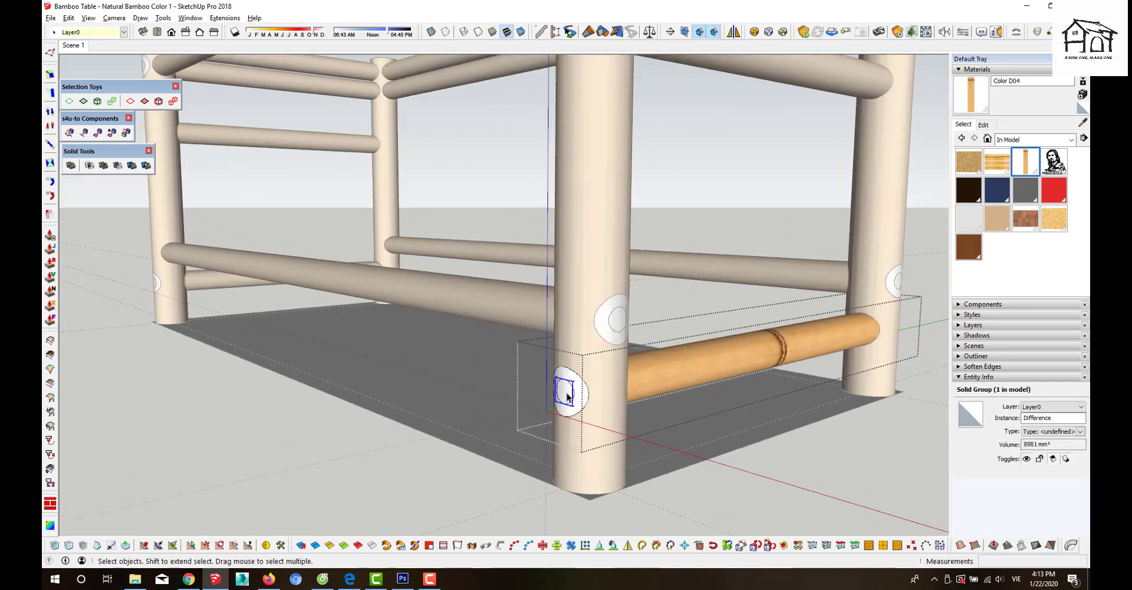
pyautogui.press('b')
pyautogui.click(970, 255)
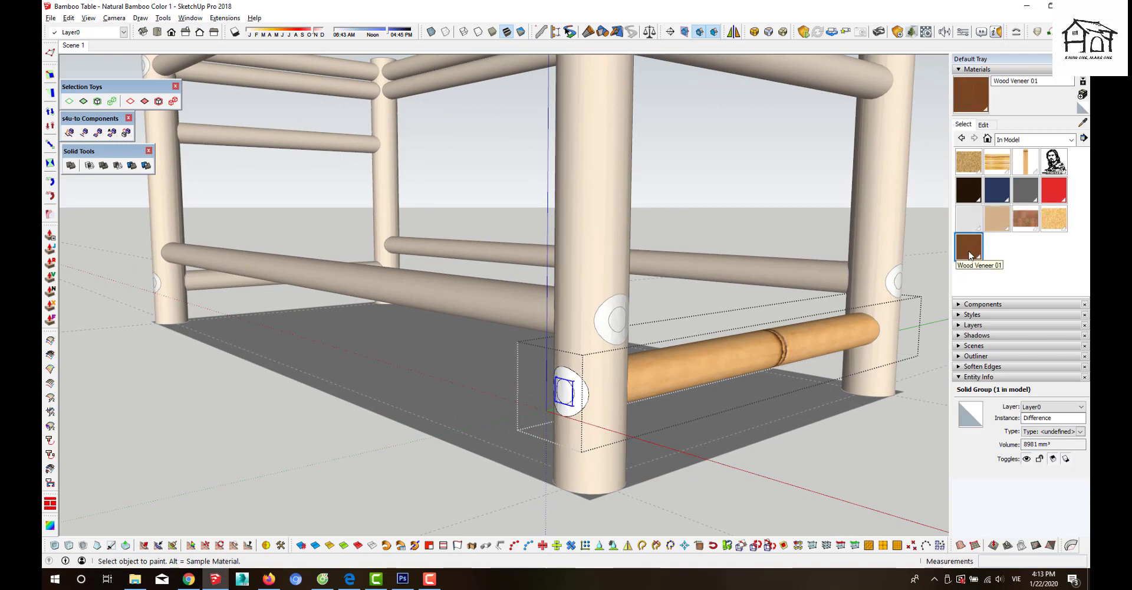
pyautogui.press('space')
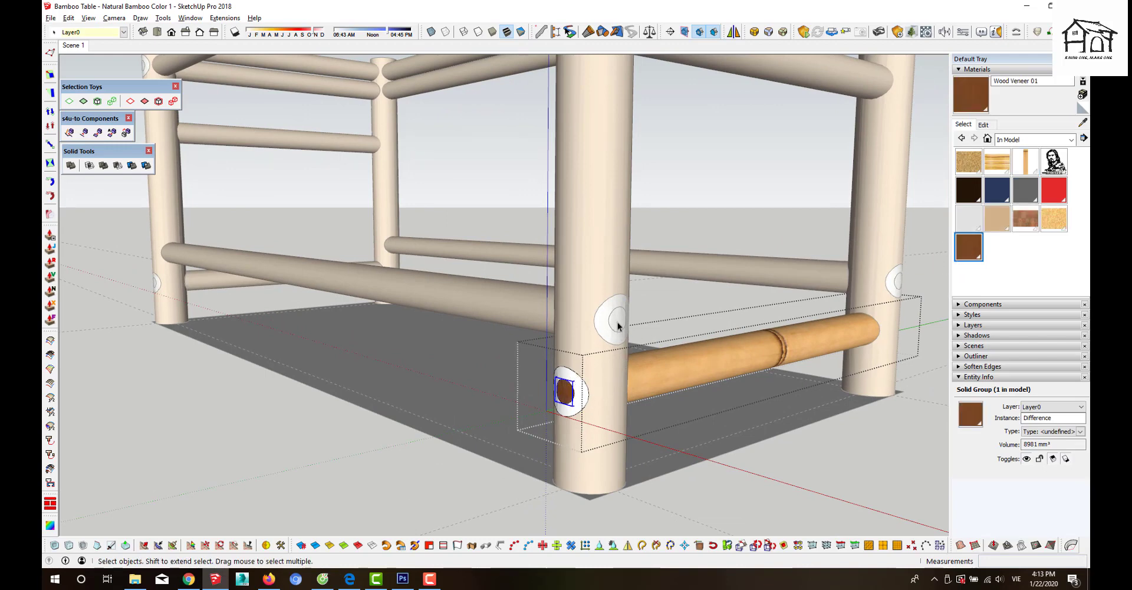
# - At the rail's other end, paint the ring around the hole with Wood OSB
pyautogui.moveTo(793, 367); pyautogui.dragTo(310, 348, button='middle')
pyautogui.press('b')
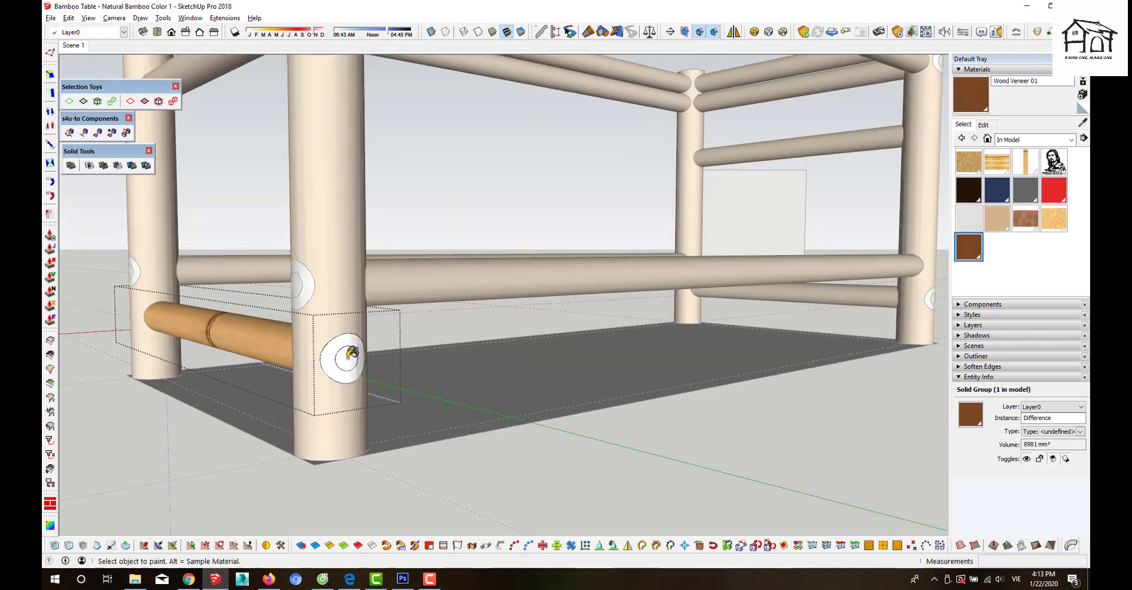
pyautogui.press('space')
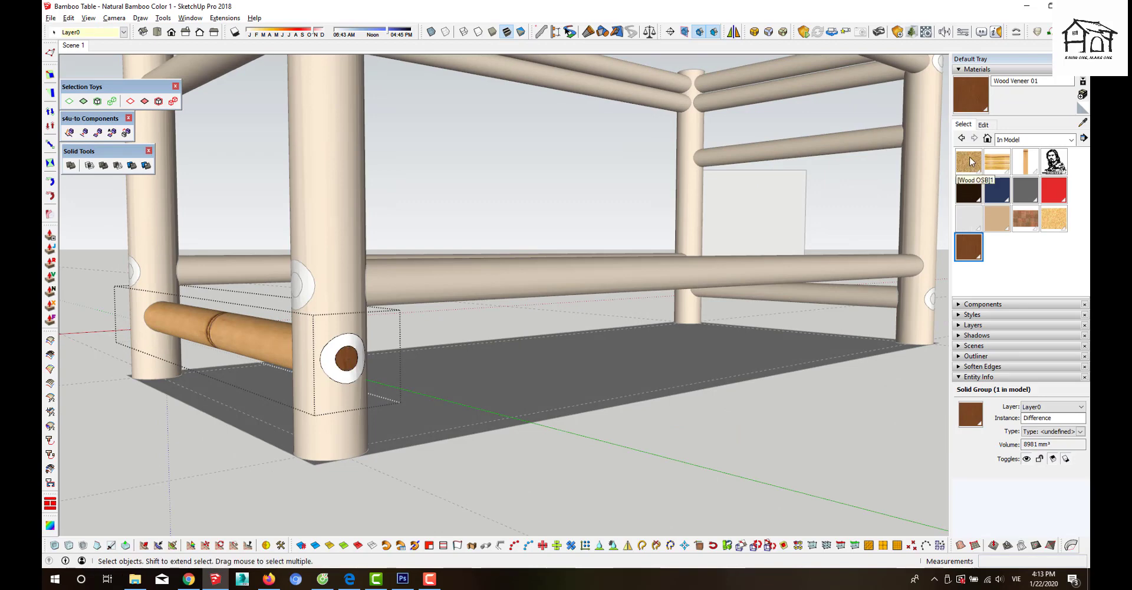
pyautogui.click(970, 161)
pyautogui.click(339, 367)
pyautogui.press('space')
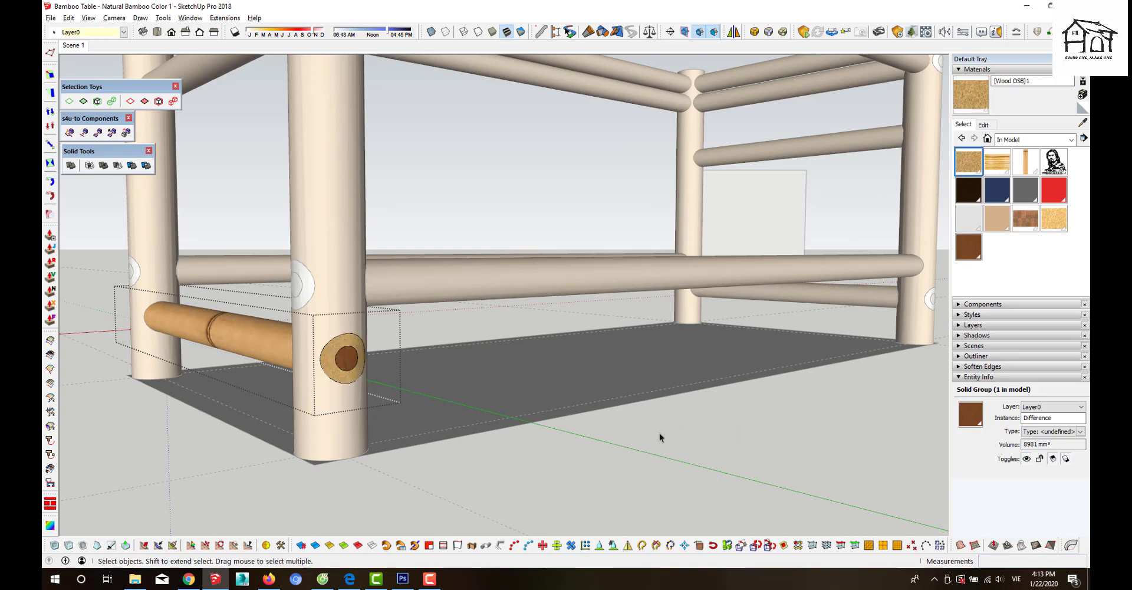
# - From a front view, paint a hole ring with Wood OSB, then undo it
pyautogui.moveTo(659, 433)
pyautogui.mouseDown(button='middle')
pyautogui.moveTo(323, 421)
pyautogui.moveTo(733, 439)
pyautogui.mouseUp(button='middle')
pyautogui.scroll(2, 610, 410)
pyautogui.scroll(1, 607, 413)
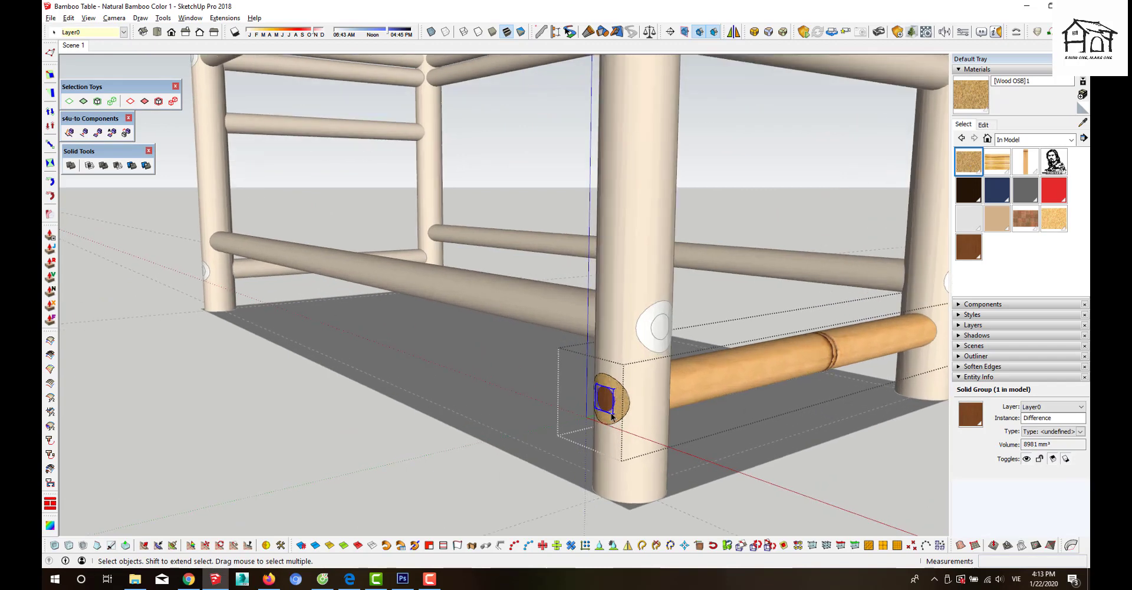
pyautogui.scroll(-3, 589, 430)
pyautogui.scroll(-1, 589, 431)
pyautogui.scroll(2, 666, 401)
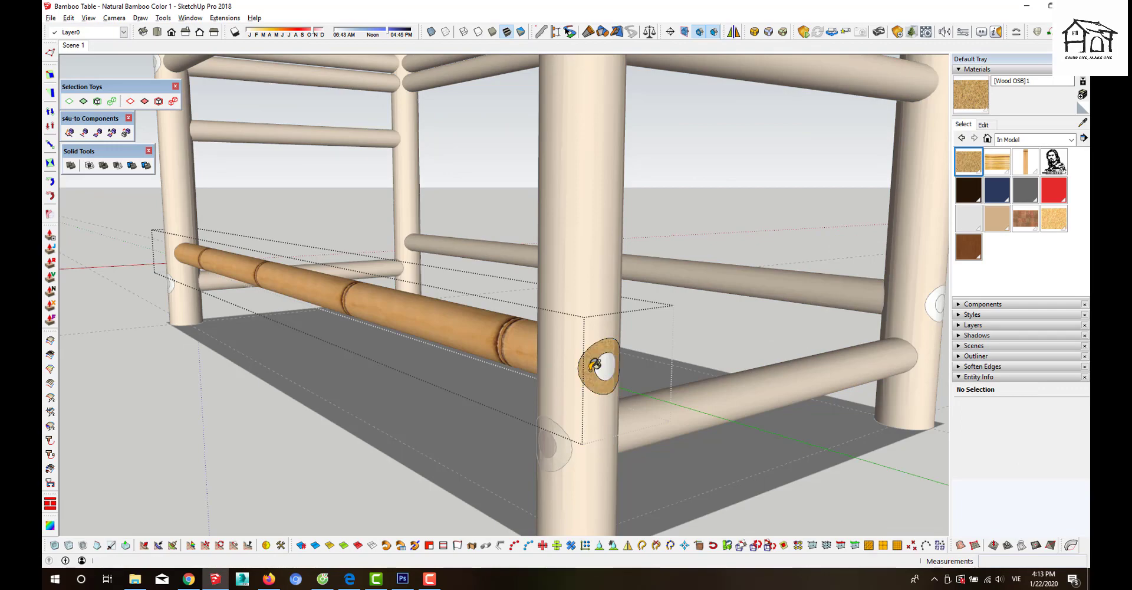
pyautogui.moveTo(591, 375)
pyautogui.mouseDown(button='middle')
pyautogui.moveTo(363, 436)
pyautogui.moveTo(729, 428)
pyautogui.moveTo(515, 384)
pyautogui.mouseUp(button='middle')
pyautogui.scroll(2, 515, 384)
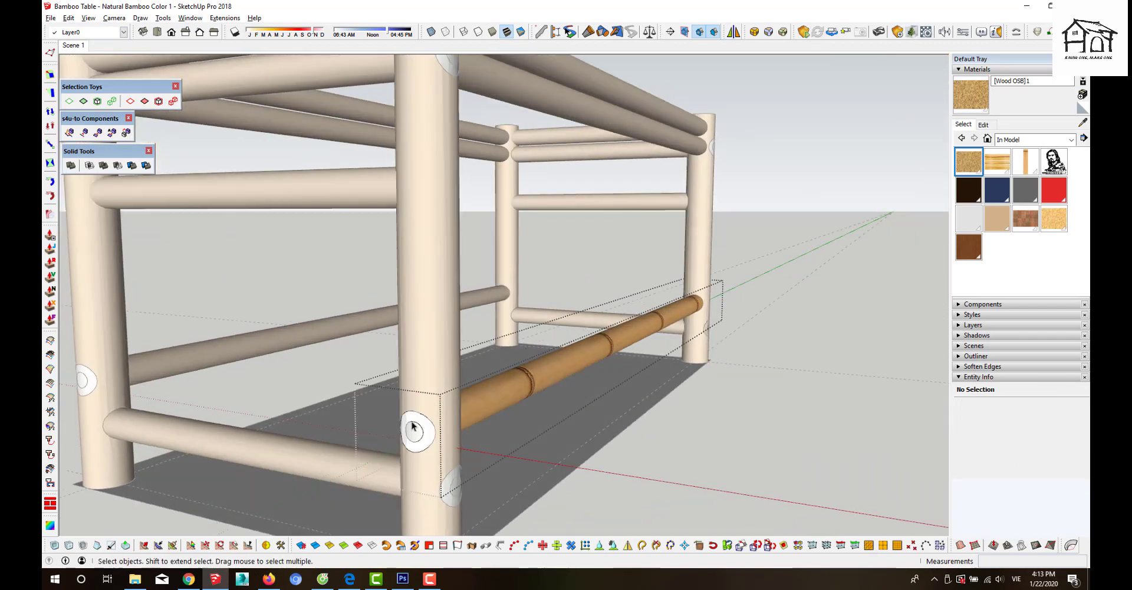
pyautogui.scroll(2, 411, 423)
pyautogui.click(442, 433)
pyautogui.press('space')
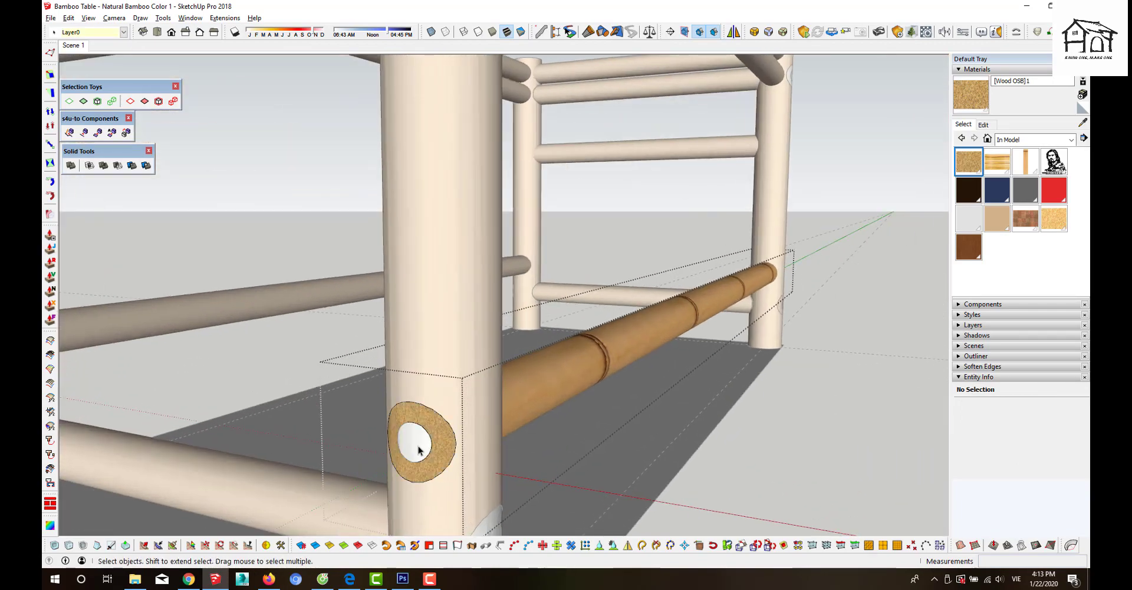
pyautogui.hotkey('ctrl', 'z')
# - Paint the hole's inner face brown with Wood Veneer 01
pyautogui.press('b')
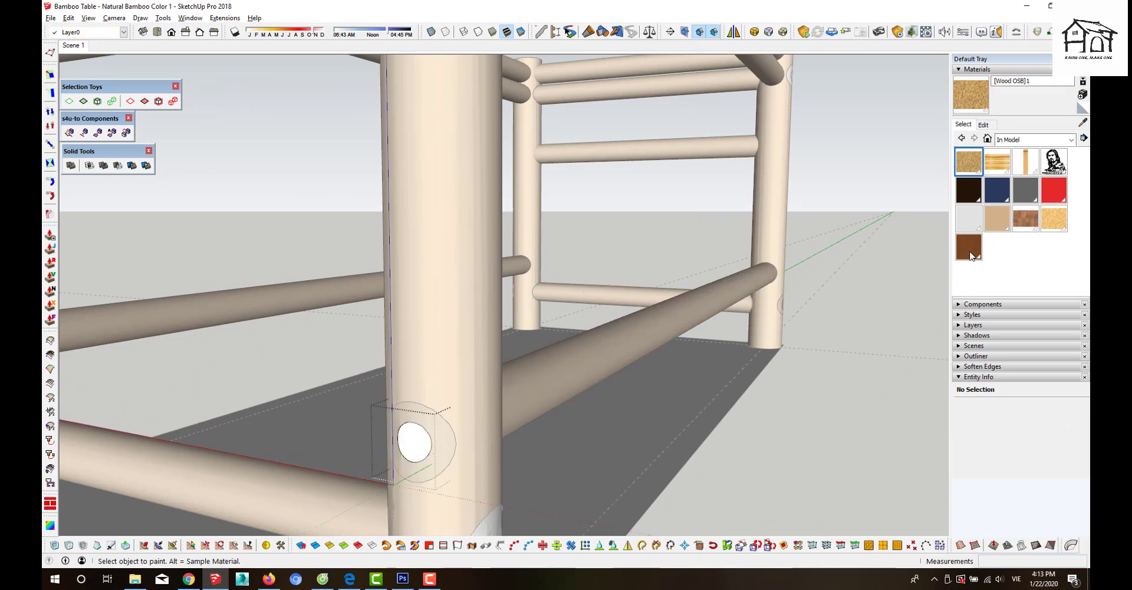
pyautogui.click(970, 248)
pyautogui.click(422, 441)
pyautogui.moveTo(422, 441)
pyautogui.mouseDown(button='middle')
pyautogui.moveTo(361, 426)
pyautogui.moveTo(307, 374)
pyautogui.moveTo(404, 418)
pyautogui.moveTo(430, 417)
pyautogui.moveTo(651, 332)
pyautogui.moveTo(611, 412)
pyautogui.moveTo(408, 416)
pyautogui.moveTo(660, 425)
pyautogui.mouseUp(button='middle')
pyautogui.press('space')
# - Open the next hole piece for editing and zoom in on it
pyautogui.scroll(2, 307, 374)
pyautogui.doubleClick(302, 360)
pyautogui.scroll(3, 646, 336)
pyautogui.scroll(3, 643, 338)
pyautogui.scroll(-3, 408, 415)
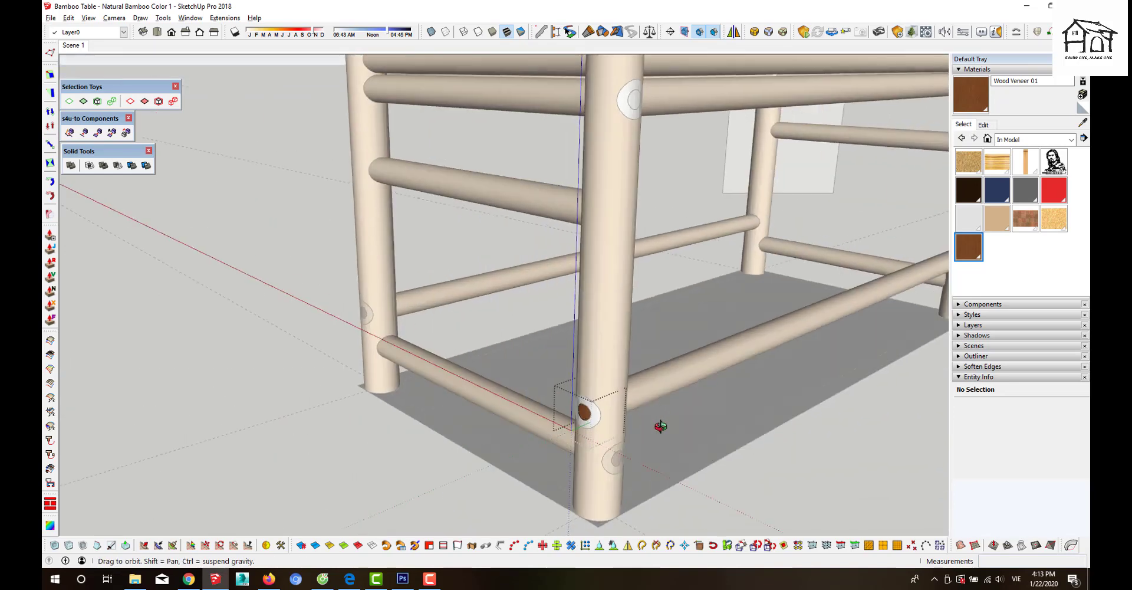
# - Leave the hole piece's editing and paint the hole piece with Wood OSB
pyautogui.scroll(3, 568, 397)
pyautogui.scroll(2, 561, 384)
pyautogui.press('Escape')
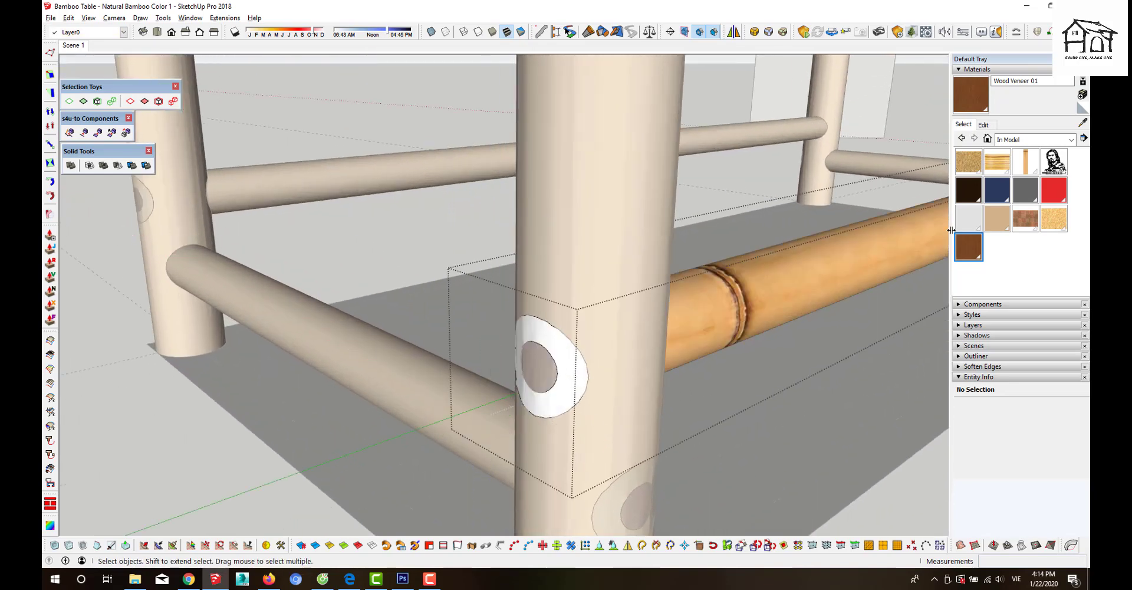
pyautogui.click(979, 160)
pyautogui.click(564, 364)
pyautogui.press('space')
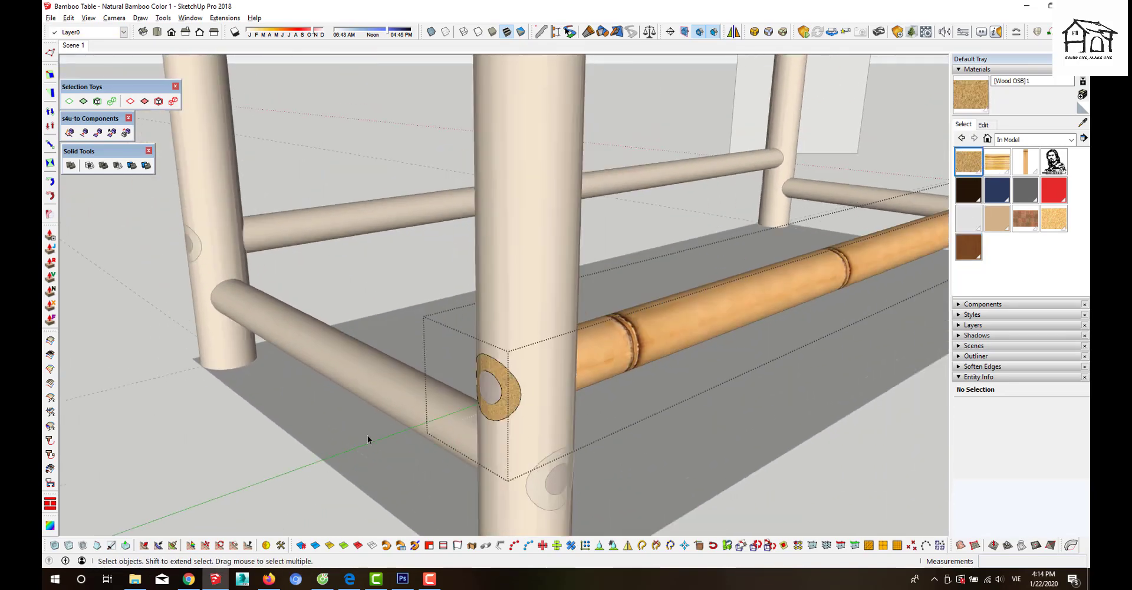
# - From a front view of the table, paint the hole with Wood Veneer 01
pyautogui.scroll(-5, 369, 437)
pyautogui.moveTo(642, 410); pyautogui.dragTo(391, 369, button='middle')
pyautogui.scroll(1, 431, 411)
pyautogui.moveTo(432, 415); pyautogui.dragTo(566, 442, button='middle')
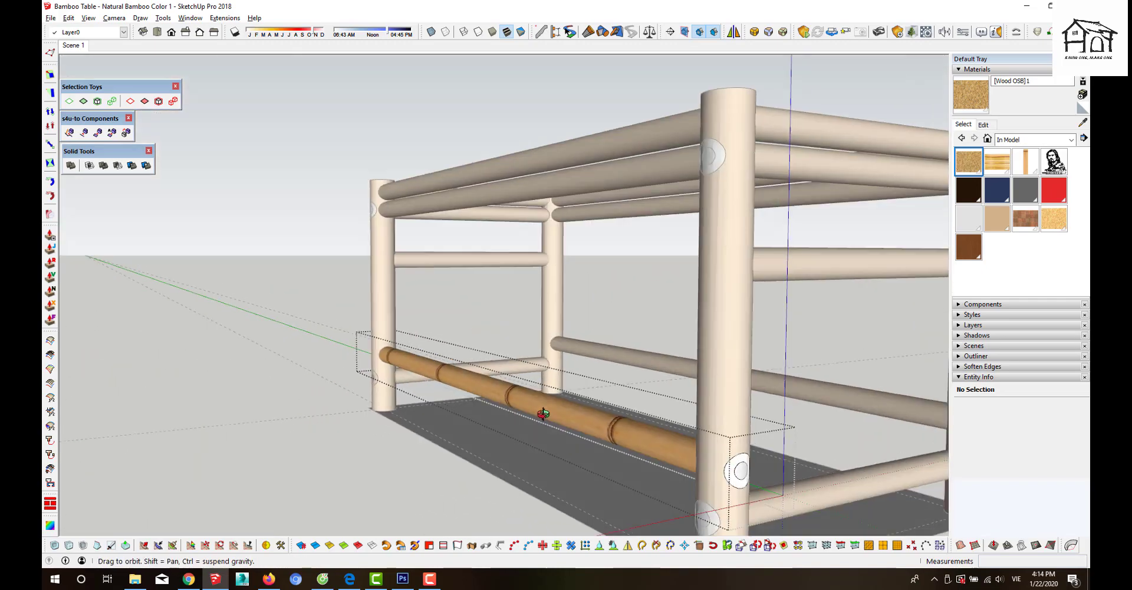
pyautogui.scroll(-2, 589, 450)
pyautogui.scroll(3, 682, 454)
pyautogui.scroll(3, 652, 439)
pyautogui.scroll(2, 651, 439)
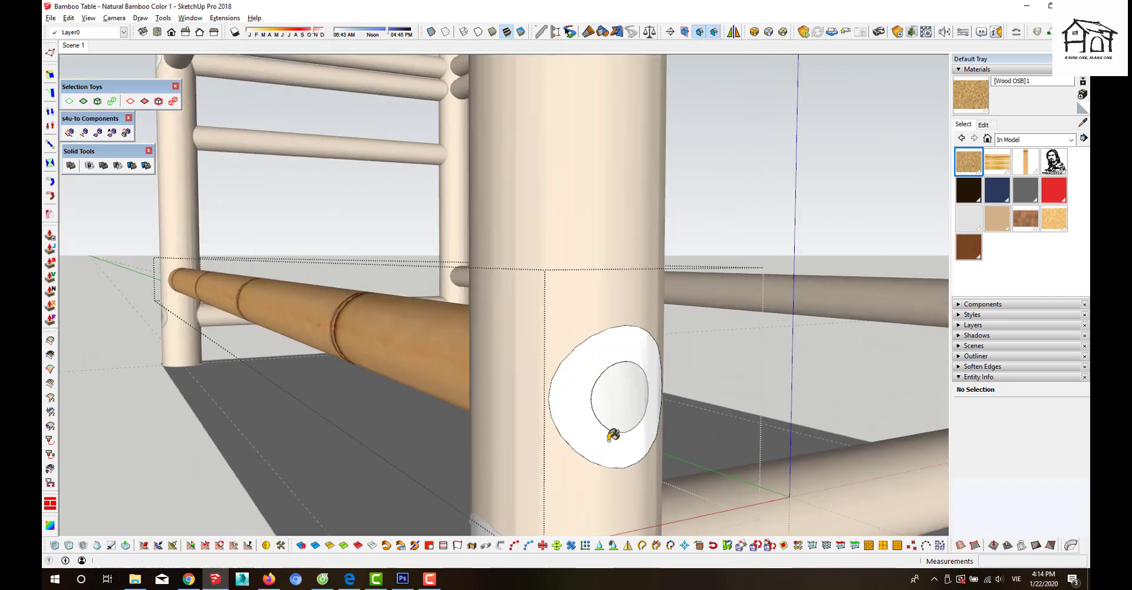
pyautogui.hotkey('ctrl', 'z')
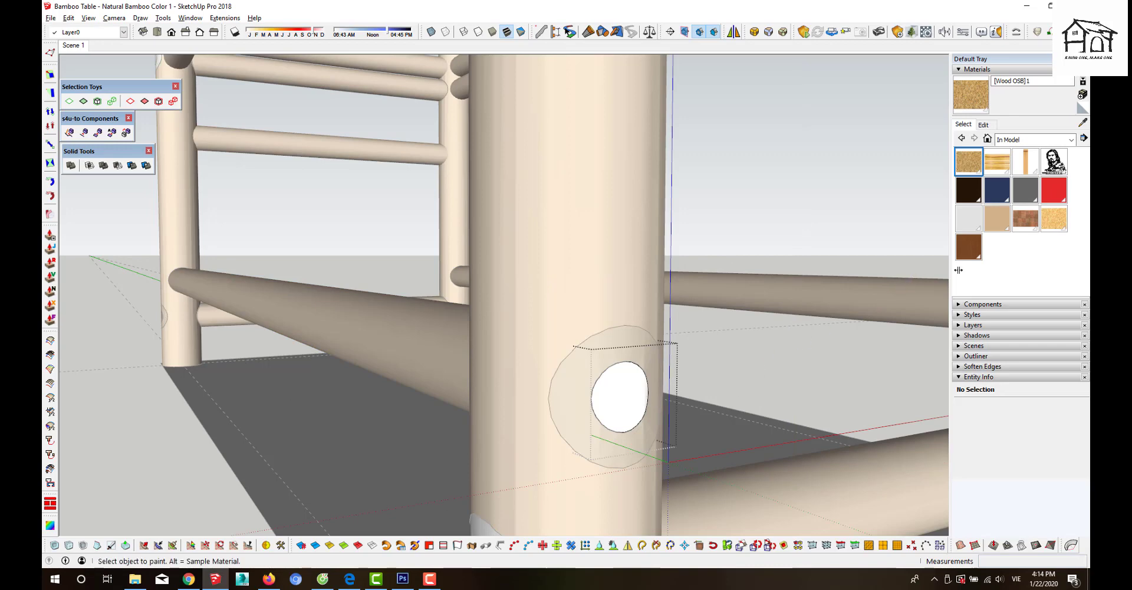
pyautogui.click(619, 396)
pyautogui.press('space')
# - Undo the brown paint and repaint that hole with Wood OSB instead
pyautogui.scroll(-4, 548, 434)
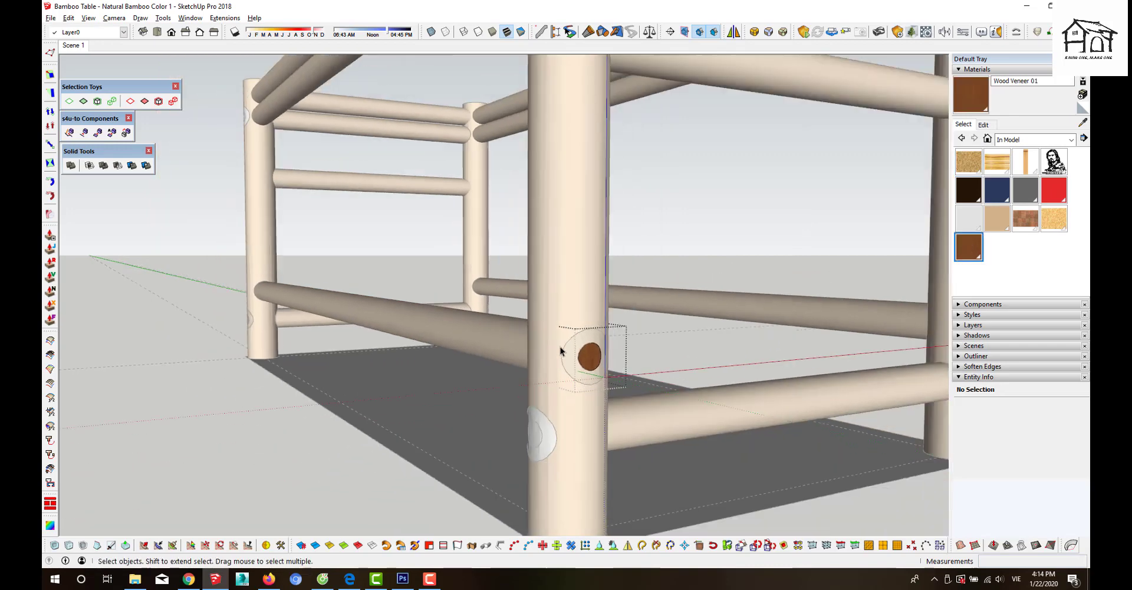
pyautogui.scroll(3, 542, 419)
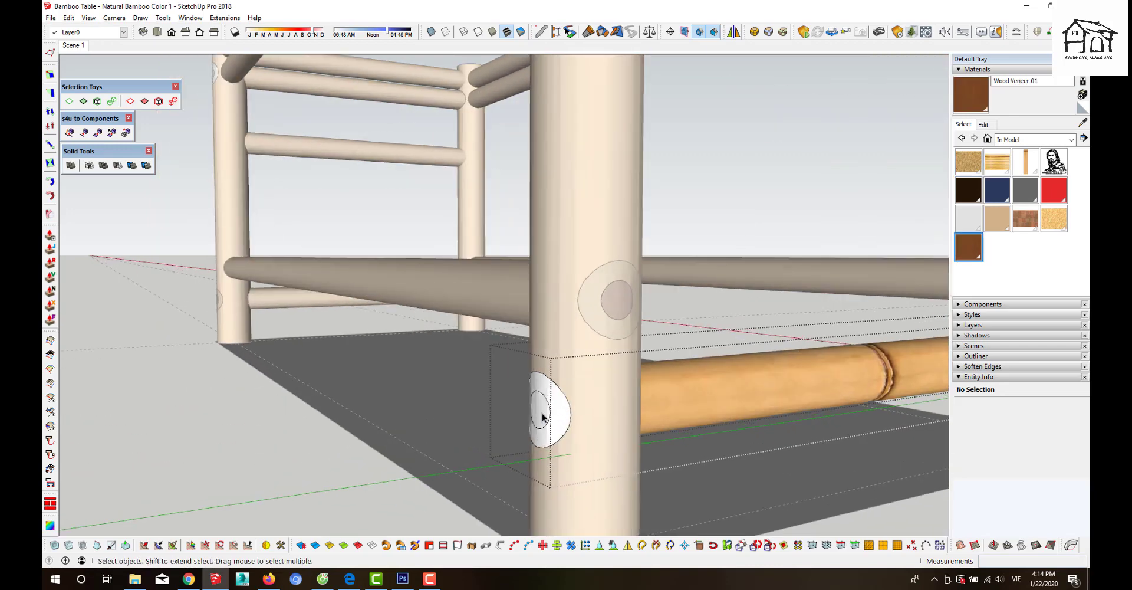
pyautogui.hotkey('ctrl', 'z')
pyautogui.press('space')
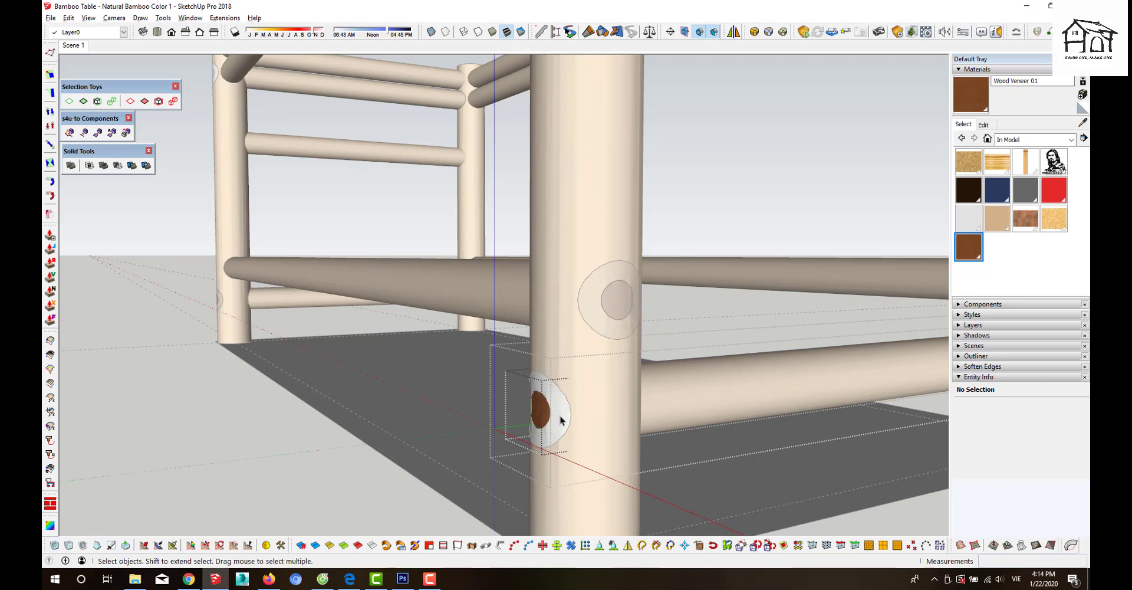
pyautogui.hotkey('ctrl', 'z')
pyautogui.click(968, 160)
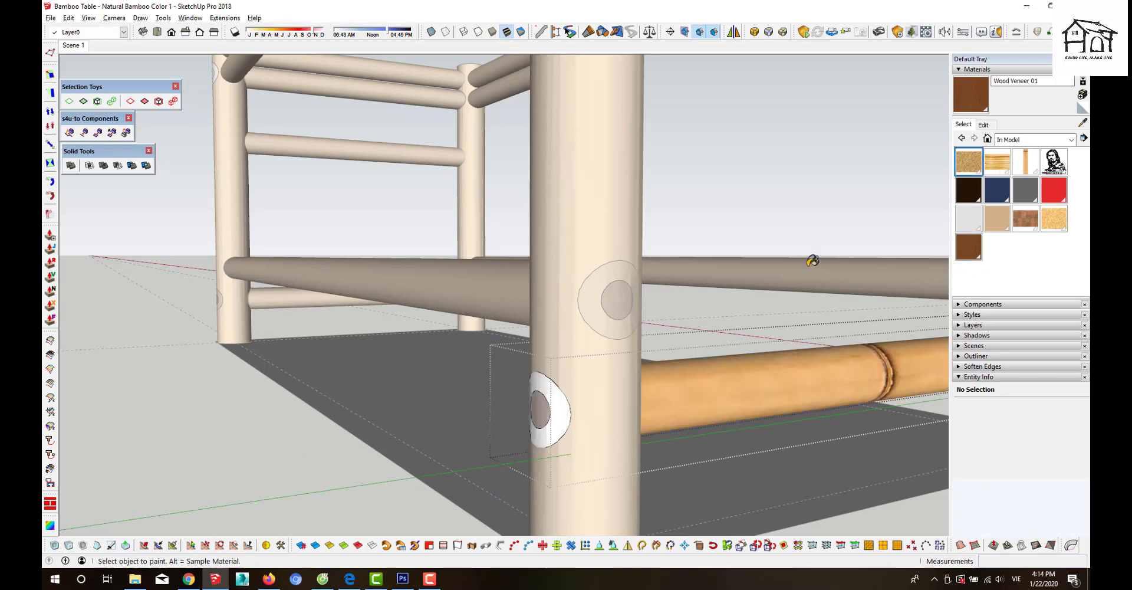
pyautogui.click(559, 413)
# - On the post's other side, paint the ring face around the hole with Wood OSB
pyautogui.scroll(-2, 554, 418)
pyautogui.moveTo(744, 423); pyautogui.dragTo(392, 447, button='middle')
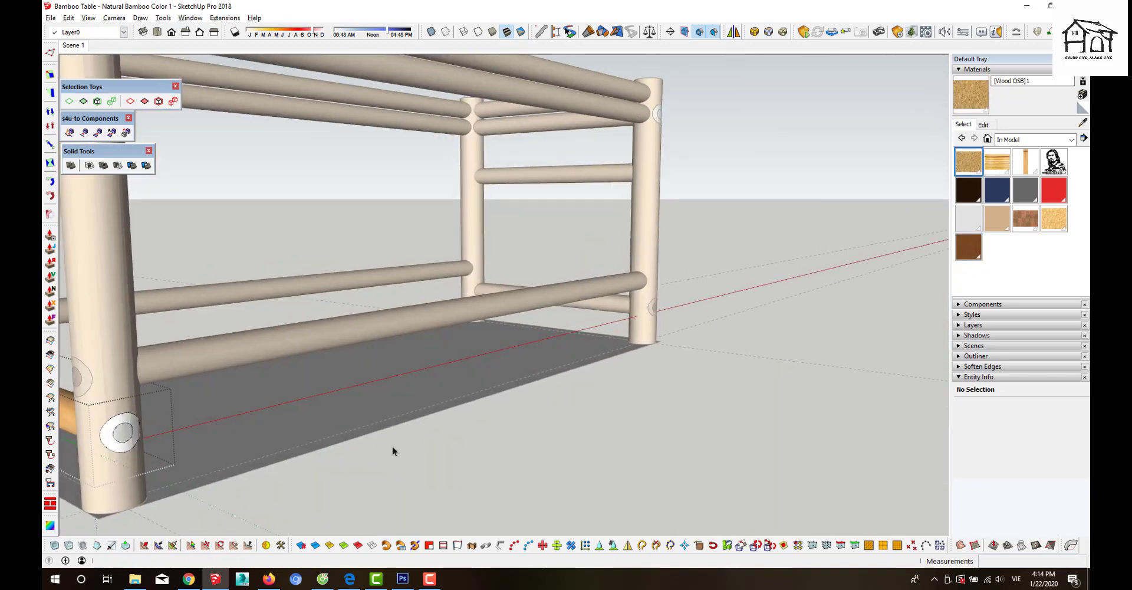
pyautogui.scroll(2, 91, 436)
pyautogui.scroll(2, 91, 436)
pyautogui.scroll(1, 91, 436)
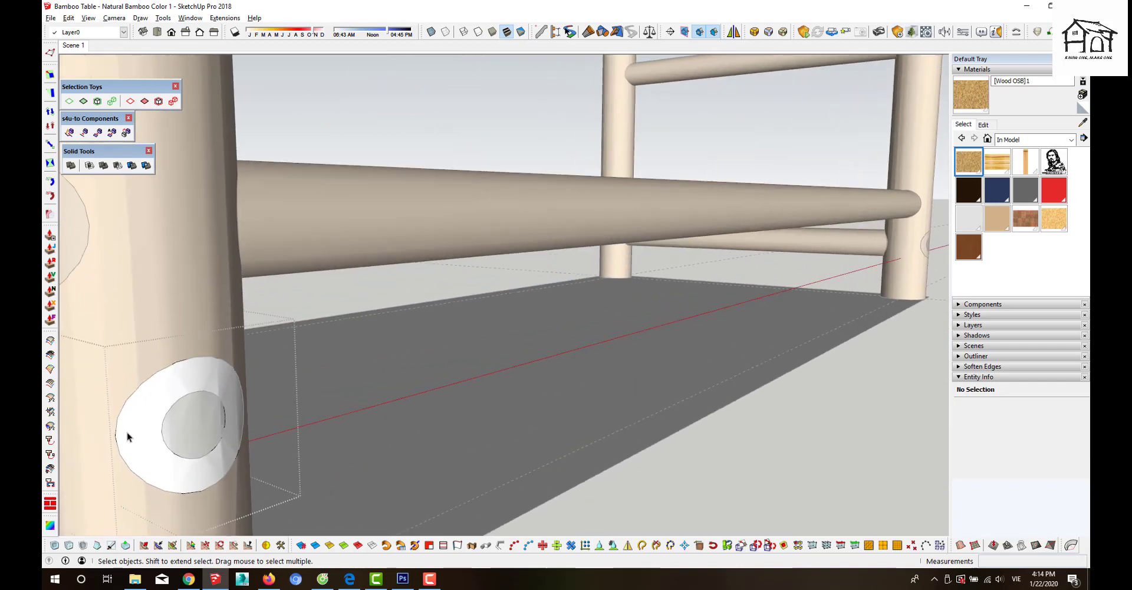
pyautogui.doubleClick(132, 433)
pyautogui.press('b')
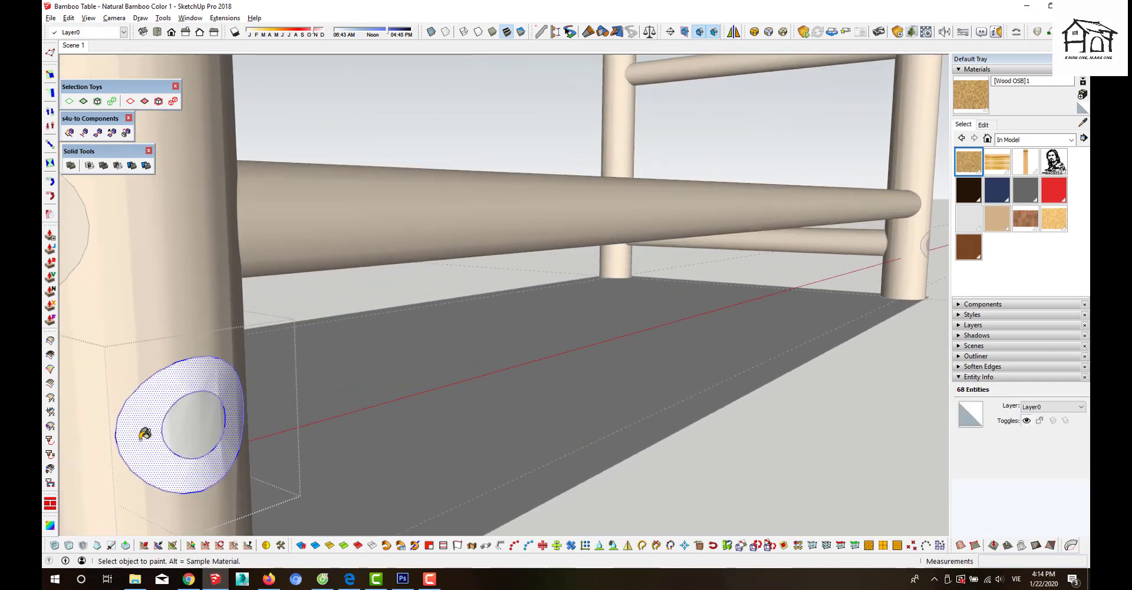
pyautogui.click(144, 439)
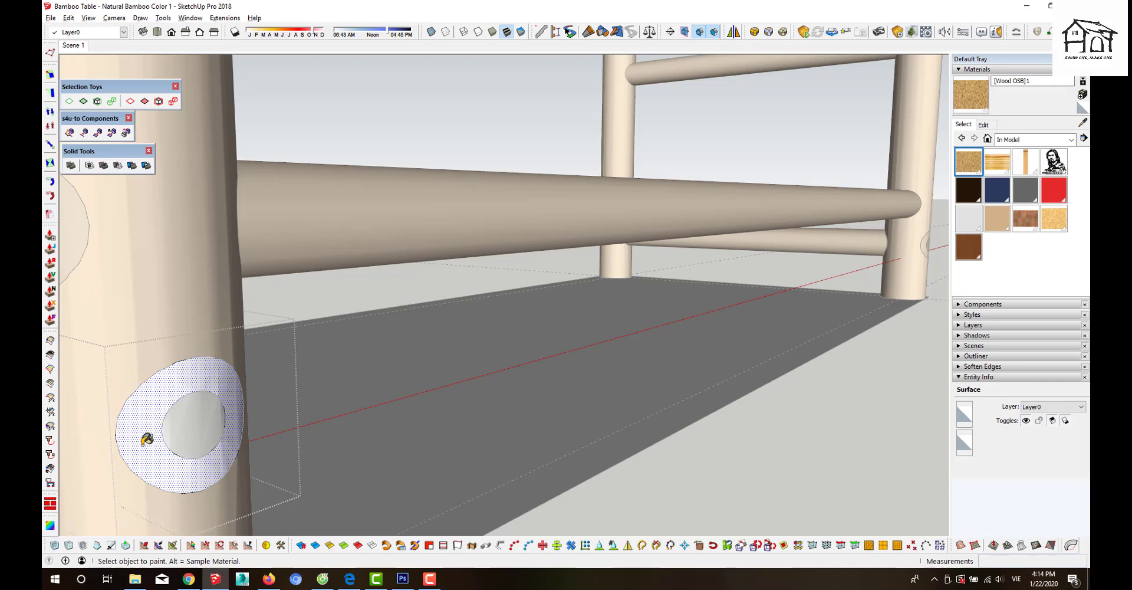
# - Inside the hole's group, paint the inner circle face with brown Wood Veneer 01
pyautogui.doubleClick(176, 433)
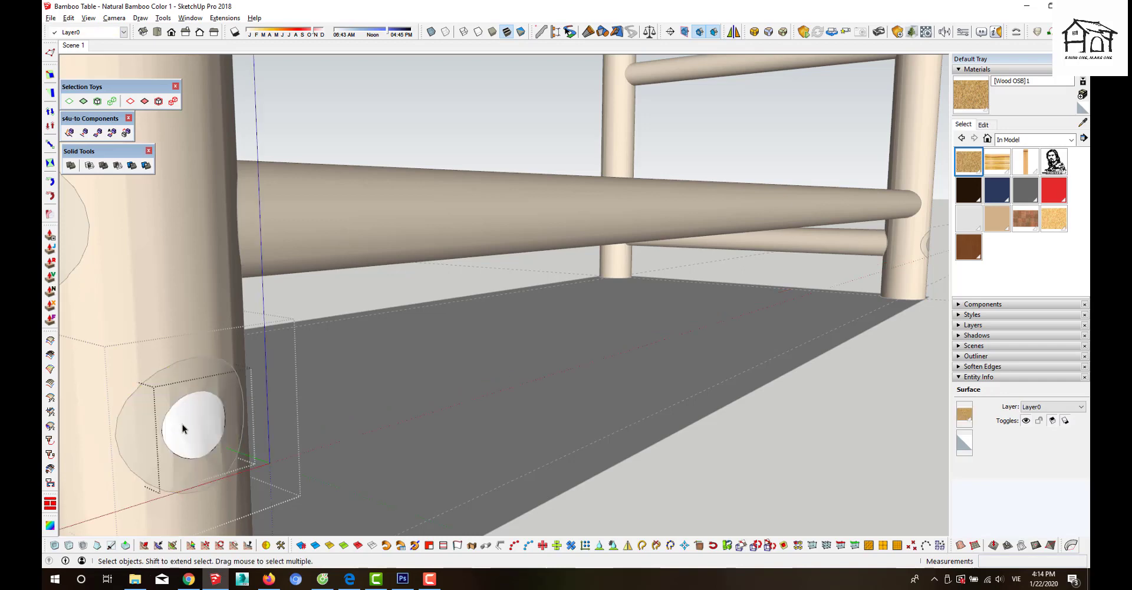
pyautogui.click(967, 248)
pyautogui.click(212, 415)
pyautogui.moveTo(612, 384)
pyautogui.mouseDown(button='middle')
pyautogui.moveTo(511, 459)
pyautogui.moveTo(415, 480)
pyautogui.mouseUp(button='middle')
pyautogui.scroll(-3, 401, 296)
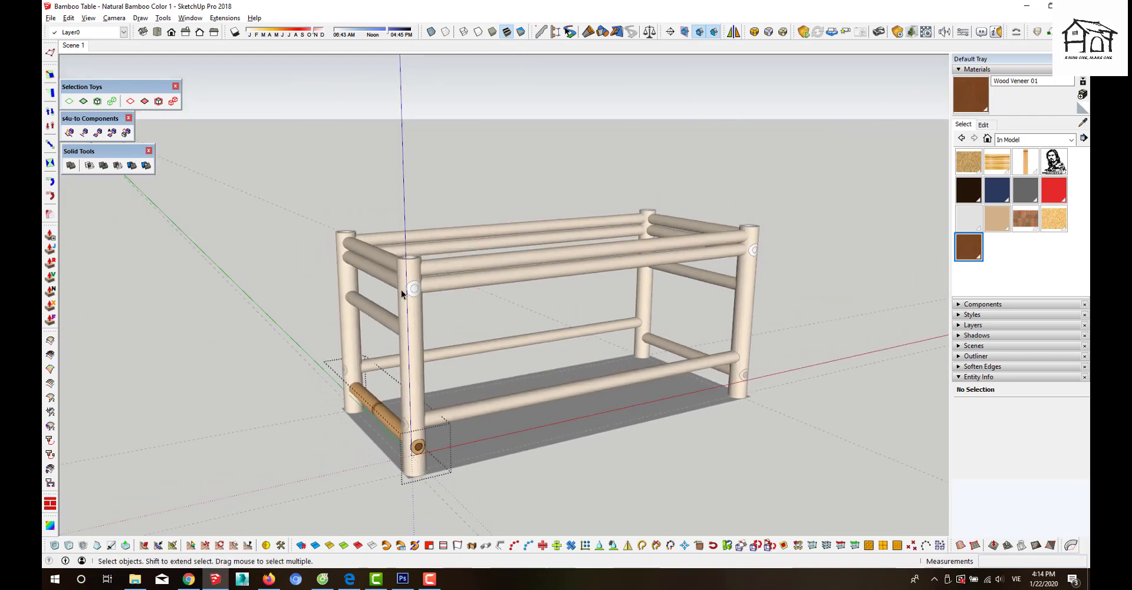
pyautogui.scroll(5, 407, 294)
pyautogui.scroll(5, 427, 286)
# - In the next post's nested circle group, paint the white ring with Wood OSB
pyautogui.doubleClick(428, 289)
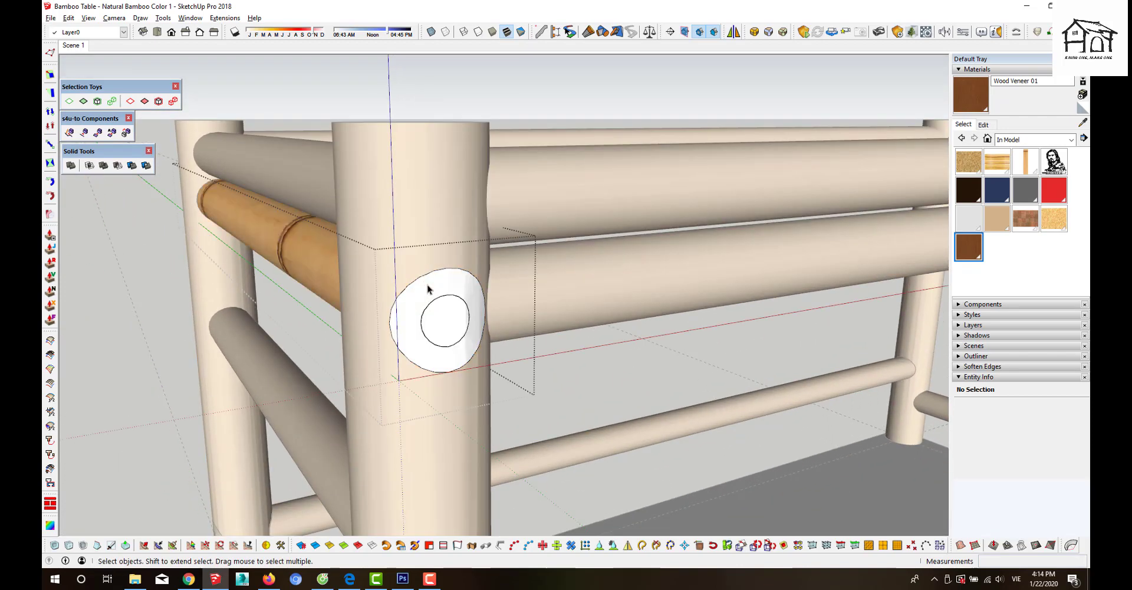
pyautogui.doubleClick(443, 320)
pyautogui.press('b')
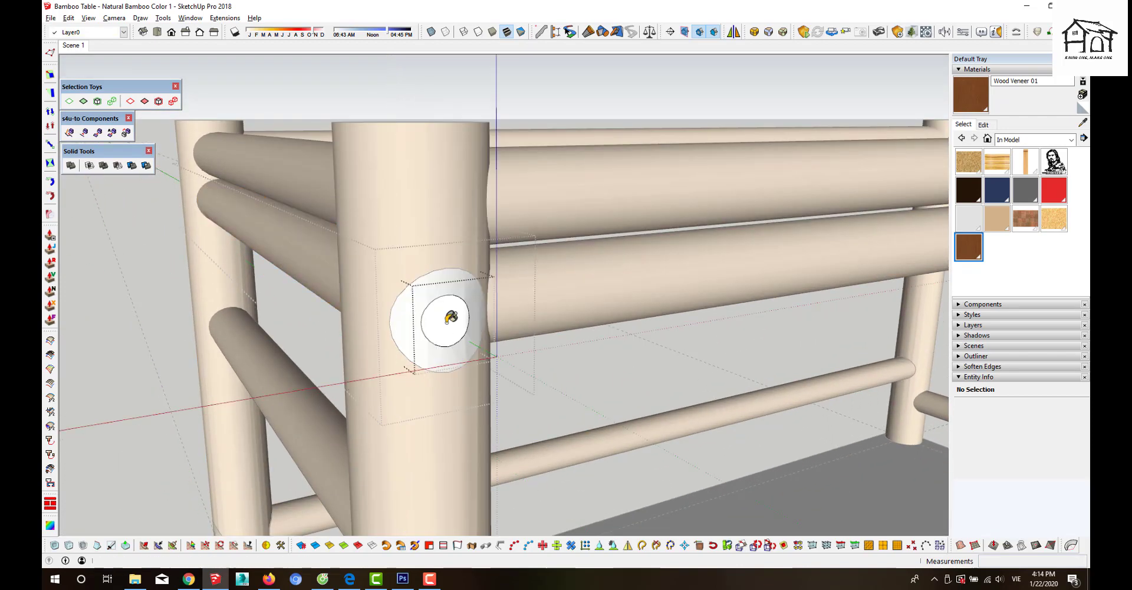
pyautogui.click(444, 321)
pyautogui.press('space')
pyautogui.hotkey('ctrl', 'z')
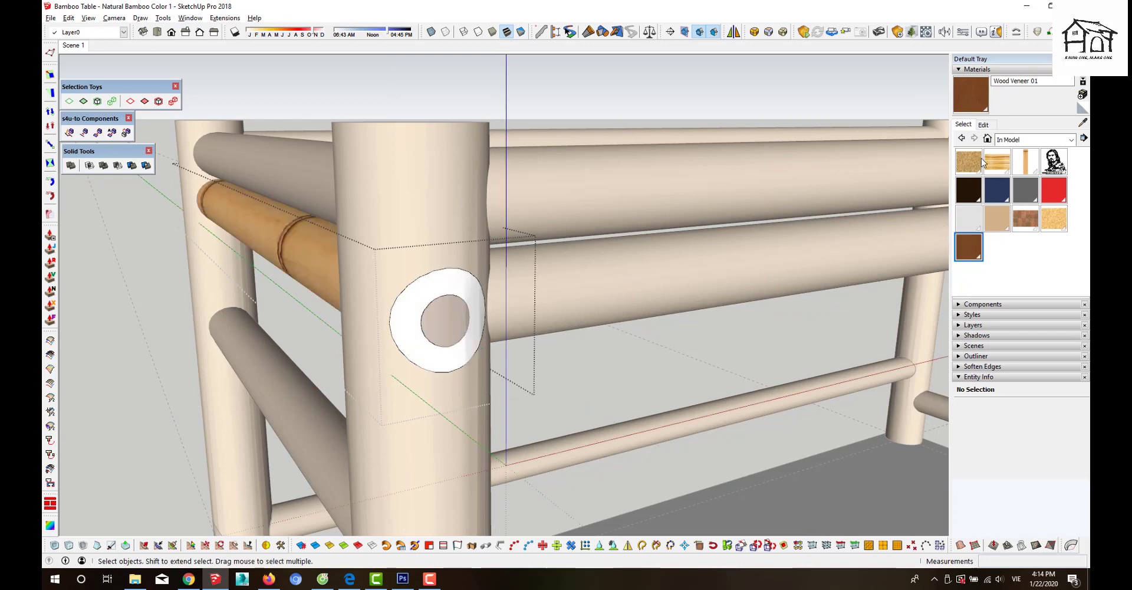
pyautogui.click(972, 164)
pyautogui.click(427, 300)
pyautogui.press('space')
# - On the post's other side, paint the hole face with brown Wood Veneer 01
pyautogui.moveTo(440, 412)
pyautogui.mouseDown(button='middle')
pyautogui.moveTo(631, 383)
pyautogui.moveTo(487, 296)
pyautogui.mouseUp(button='middle')
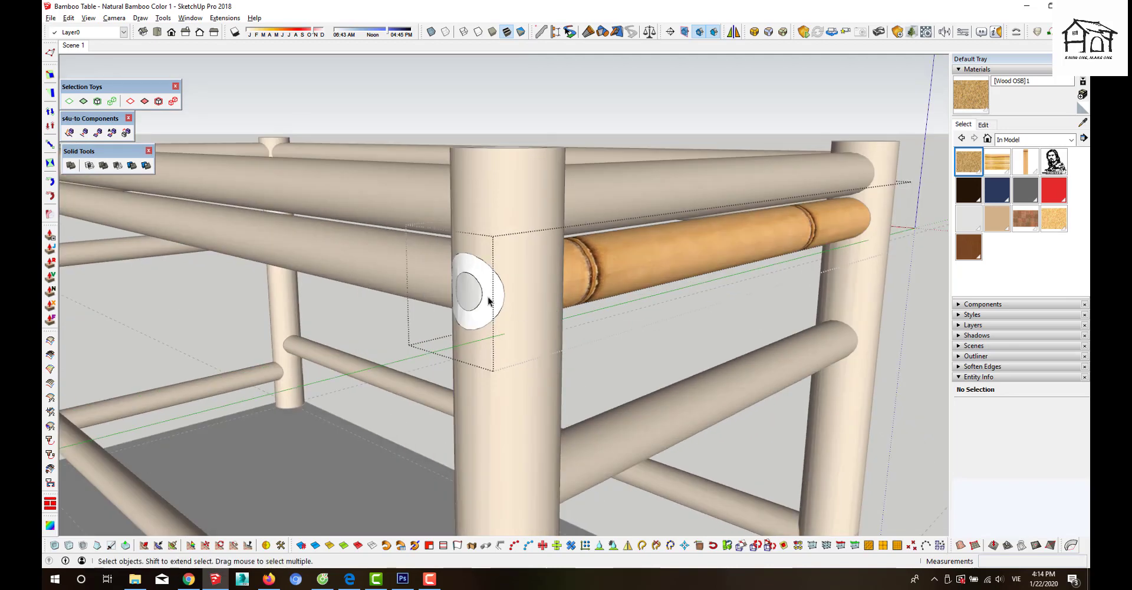
pyautogui.scroll(3, 489, 296)
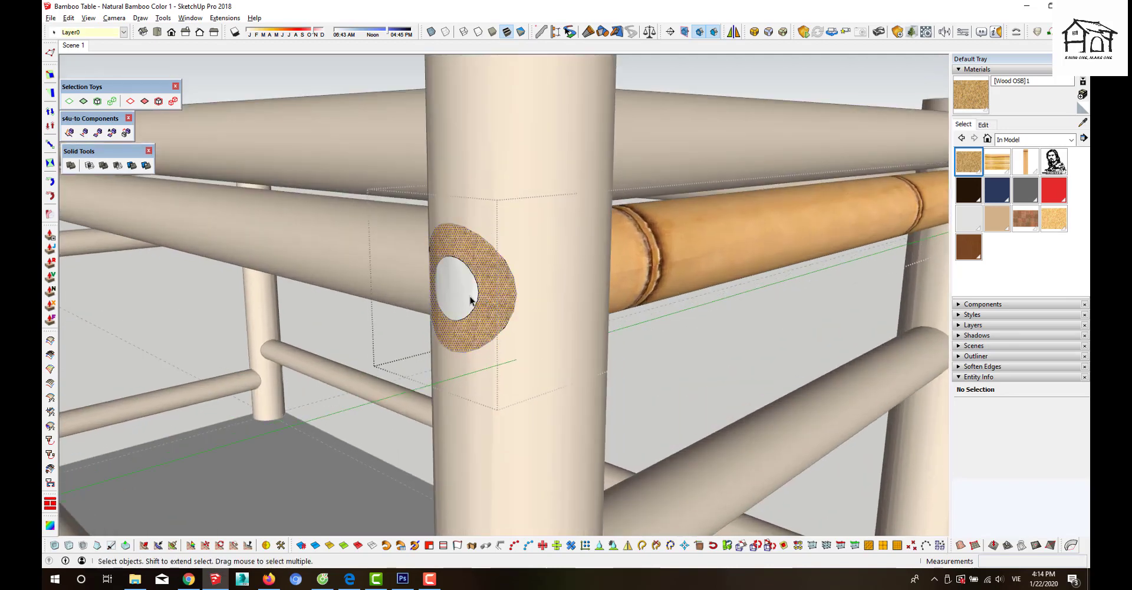
pyautogui.doubleClick(471, 299)
pyautogui.click(972, 246)
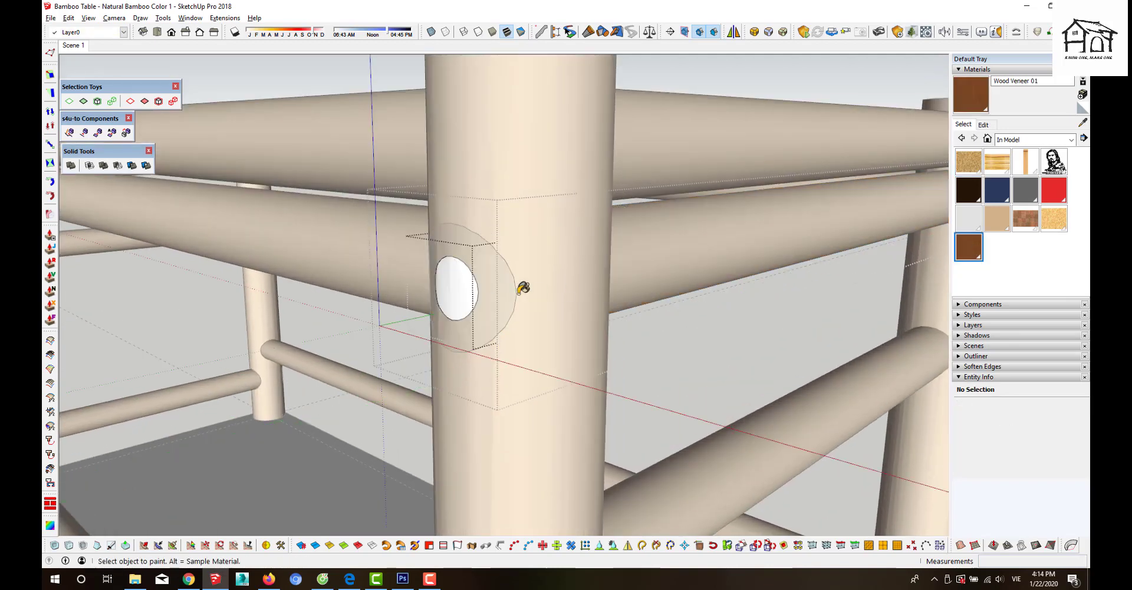
pyautogui.click(470, 292)
pyautogui.press('space')
pyautogui.scroll(-5, 681, 321)
pyautogui.scroll(-2, 576, 356)
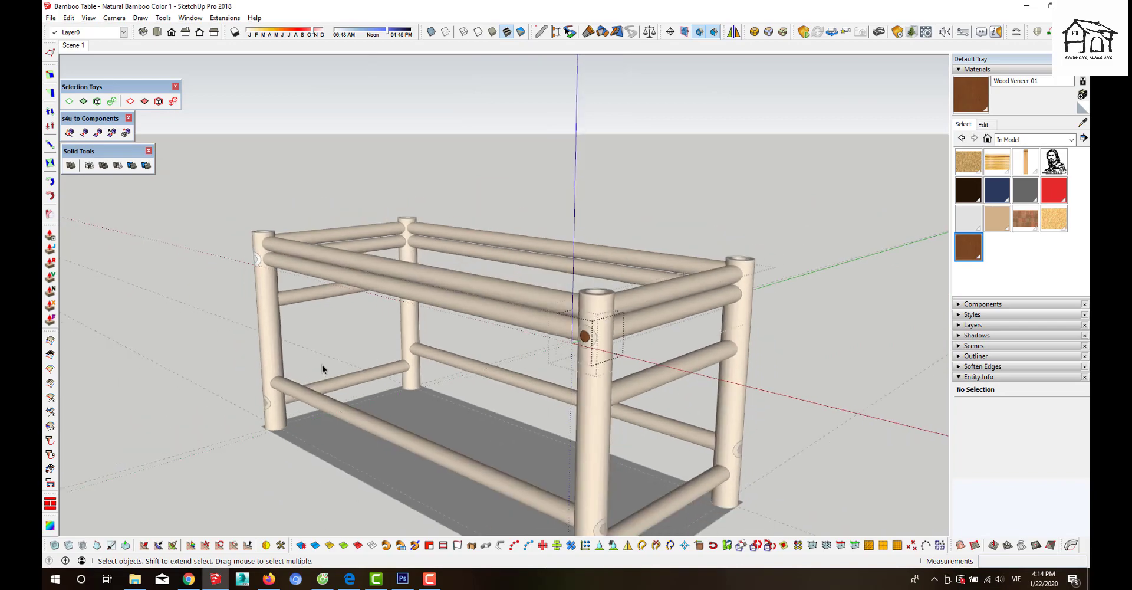
# - Inside another post group, paint the inner hole circle brown
pyautogui.moveTo(331, 374)
pyautogui.mouseDown(button='middle')
pyautogui.moveTo(420, 374)
pyautogui.moveTo(423, 389)
pyautogui.moveTo(484, 350)
pyautogui.mouseUp(button='middle')
pyautogui.click(148, 345)
pyautogui.scroll(3, 368, 339)
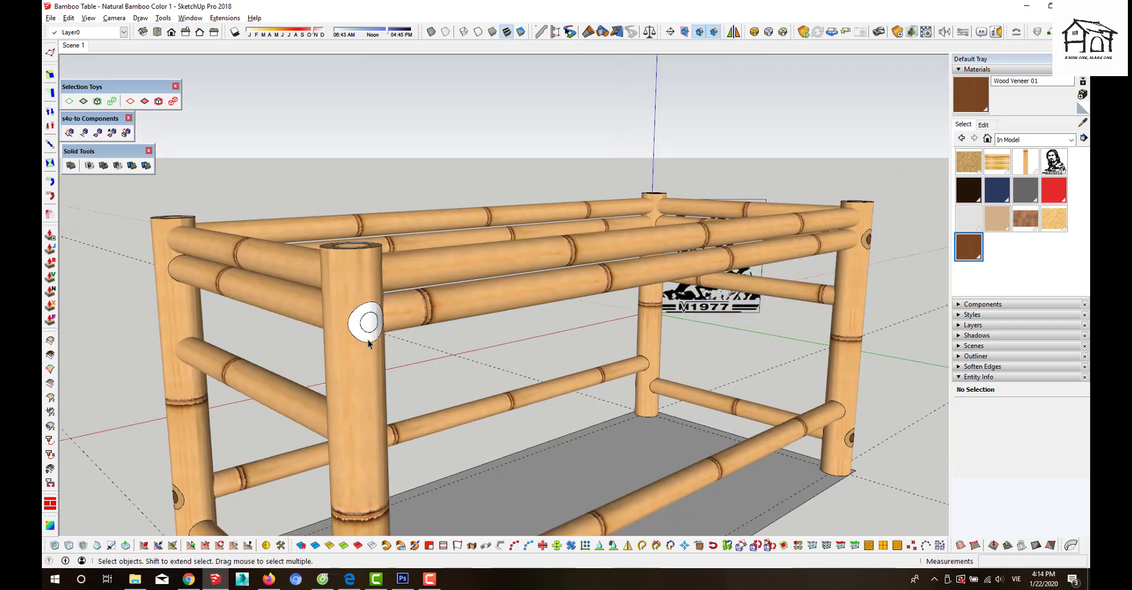
pyautogui.scroll(3, 356, 324)
pyautogui.scroll(2, 377, 323)
pyautogui.doubleClick(395, 323)
pyautogui.press('b')
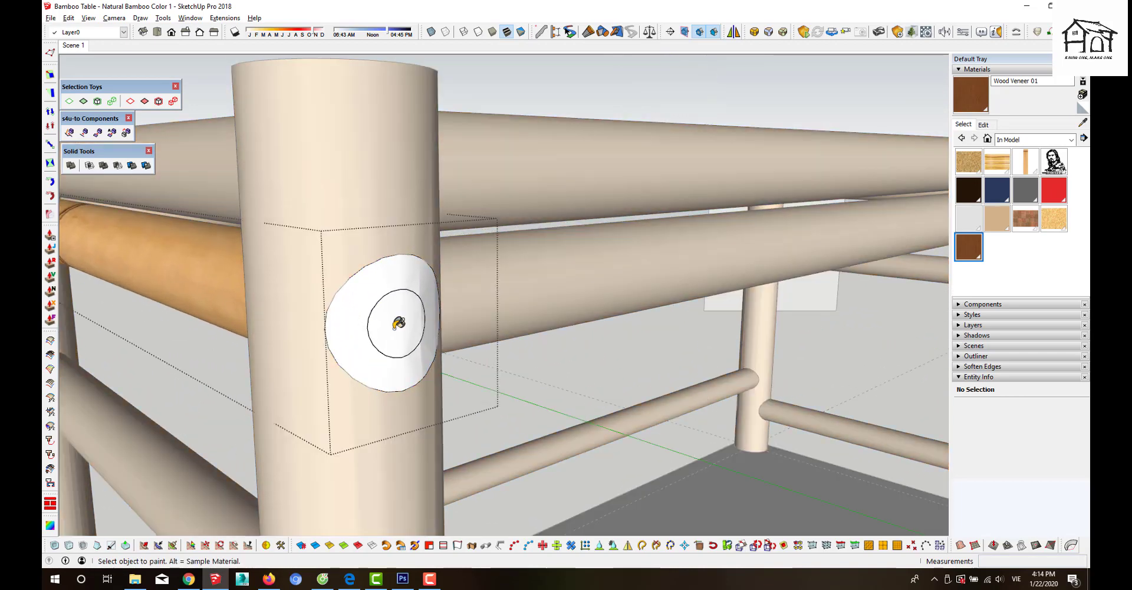
pyautogui.click(398, 323)
pyautogui.press('space')
# - Undo that brown paint and paint the ring with Wood OSB
pyautogui.click(352, 300)
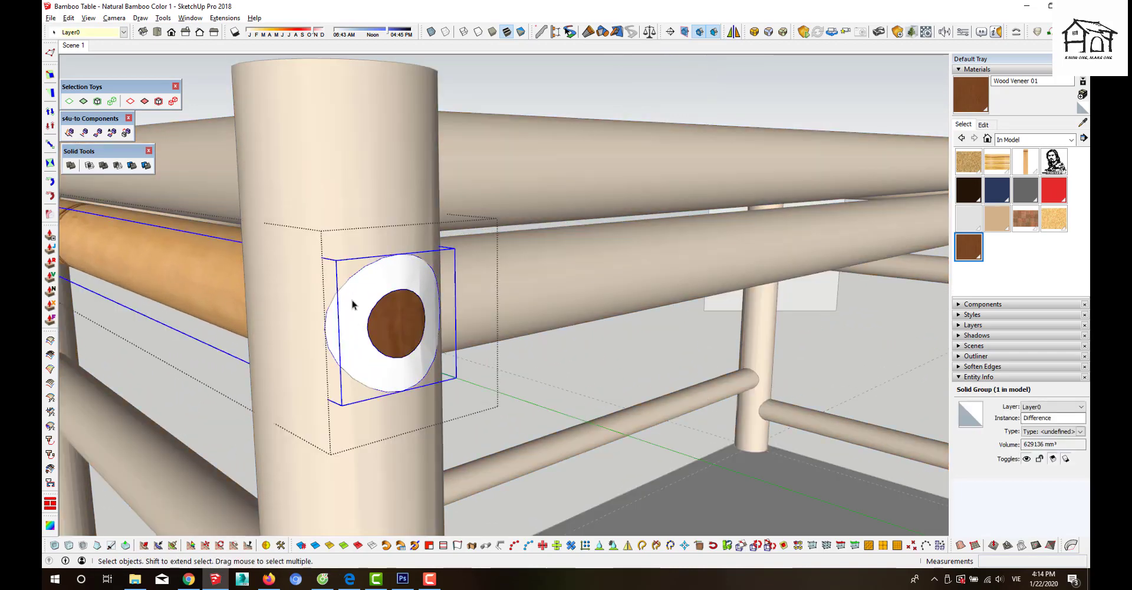
pyautogui.hotkey('ctrl', 'z')
pyautogui.press('b')
pyautogui.click(972, 161)
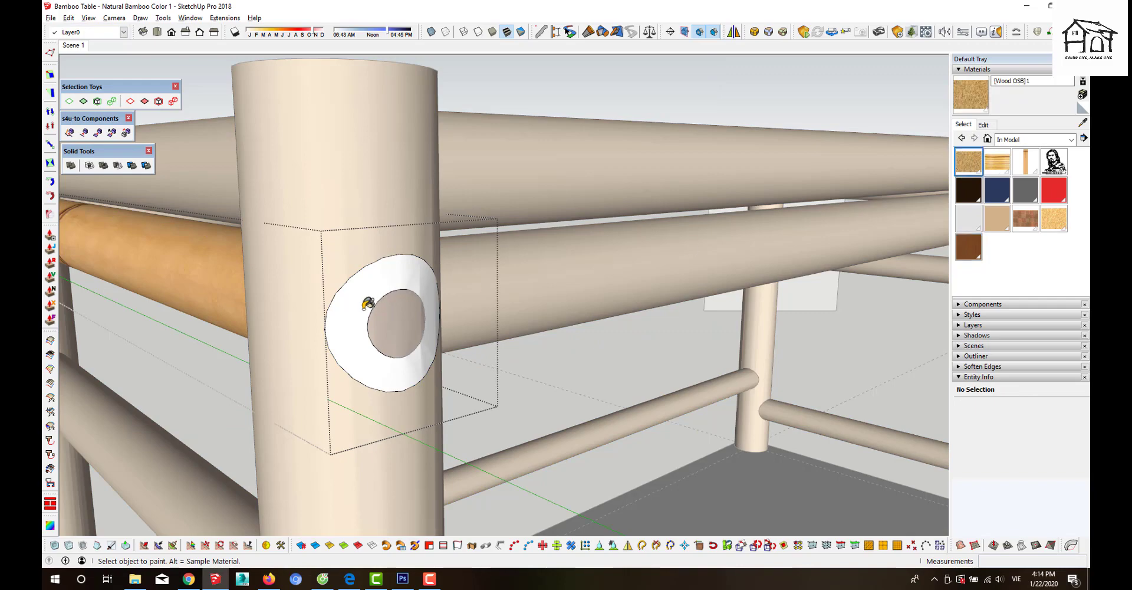
pyautogui.click(362, 304)
pyautogui.press('space')
# - Facing the leg's ring, paint its inner disc with brown Wood Veneer 01
pyautogui.scroll(-4, 742, 270)
pyautogui.moveTo(742, 270)
pyautogui.mouseDown(button='middle')
pyautogui.moveTo(369, 358)
pyautogui.moveTo(627, 271)
pyautogui.moveTo(692, 285)
pyautogui.mouseUp(button='middle')
pyautogui.scroll(3, 634, 258)
pyautogui.scroll(3, 635, 261)
pyautogui.moveTo(634, 261); pyautogui.dragTo(607, 248, button='middle')
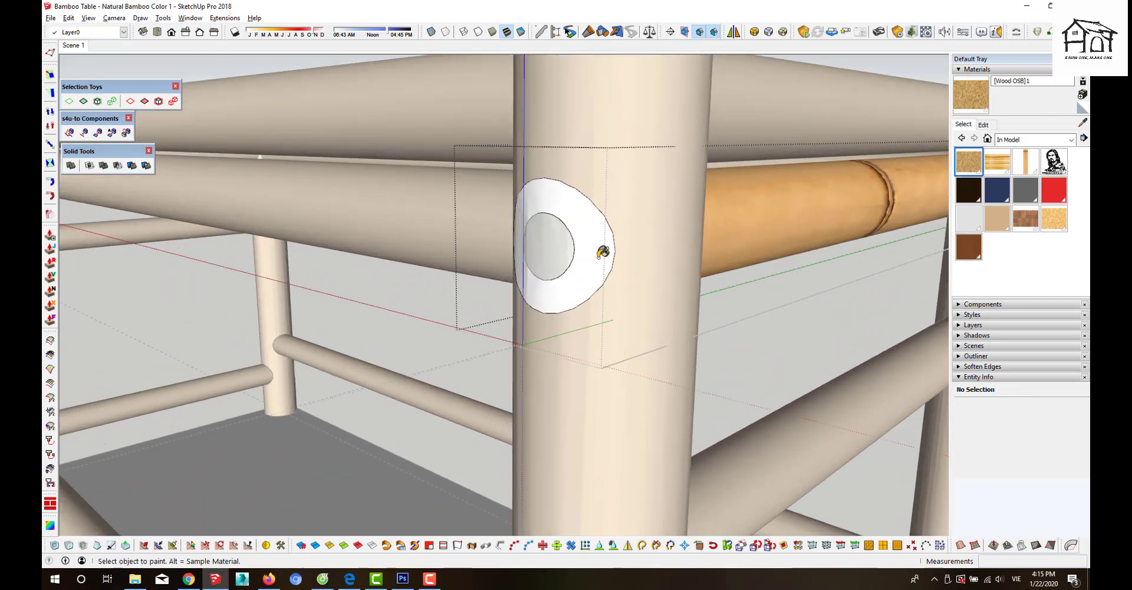
pyautogui.hotkey('ctrl', 'z')
pyautogui.hotkey('ctrl', 'z')
pyautogui.press('b')
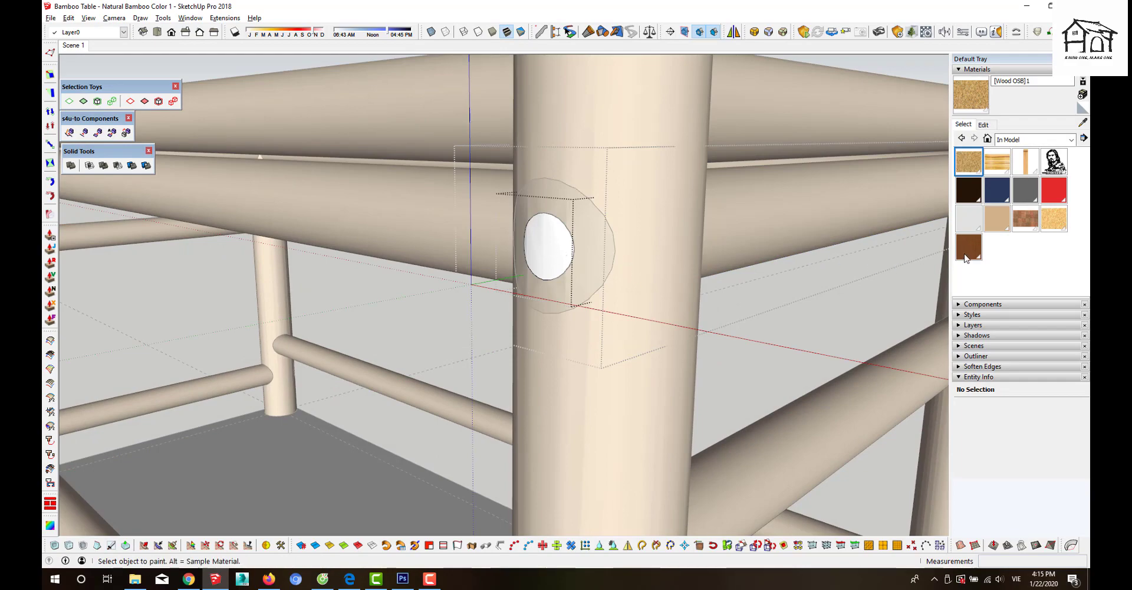
pyautogui.click(967, 247)
pyautogui.click(561, 252)
pyautogui.press('space')
# - Orbit out to a three-quarter view of the whole table
pyautogui.scroll(-3, 581, 310)
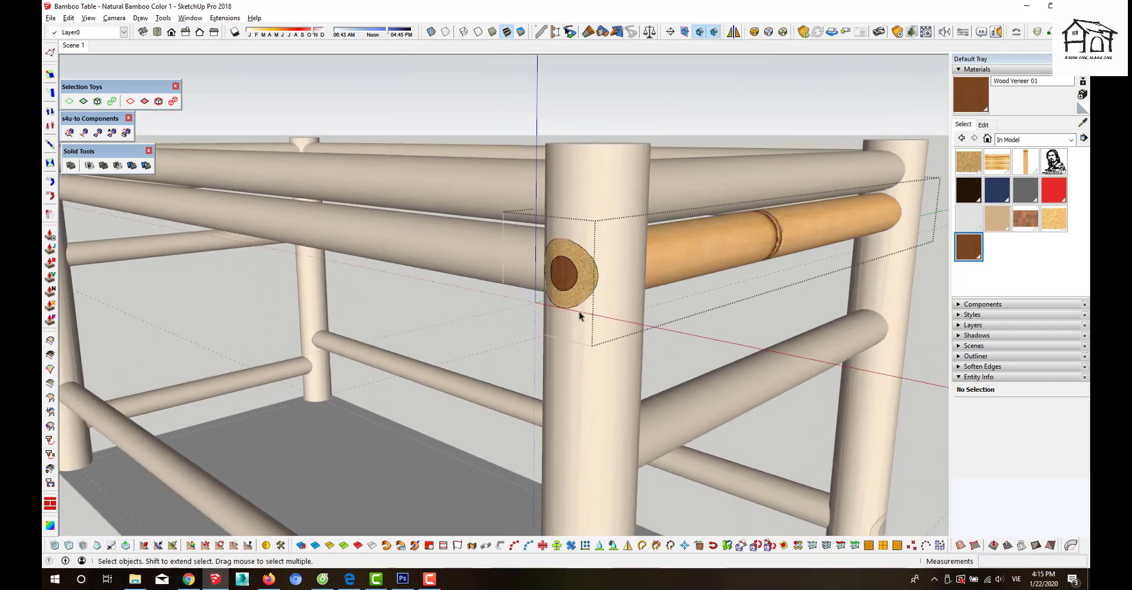
pyautogui.scroll(-3, 579, 316)
pyautogui.scroll(-3, 580, 316)
pyautogui.moveTo(580, 316)
pyautogui.mouseDown(button='middle')
pyautogui.moveTo(570, 483)
pyautogui.moveTo(502, 402)
pyautogui.moveTo(720, 385)
pyautogui.moveTo(559, 283)
pyautogui.moveTo(435, 359)
pyautogui.moveTo(547, 309)
pyautogui.mouseUp(button='middle')
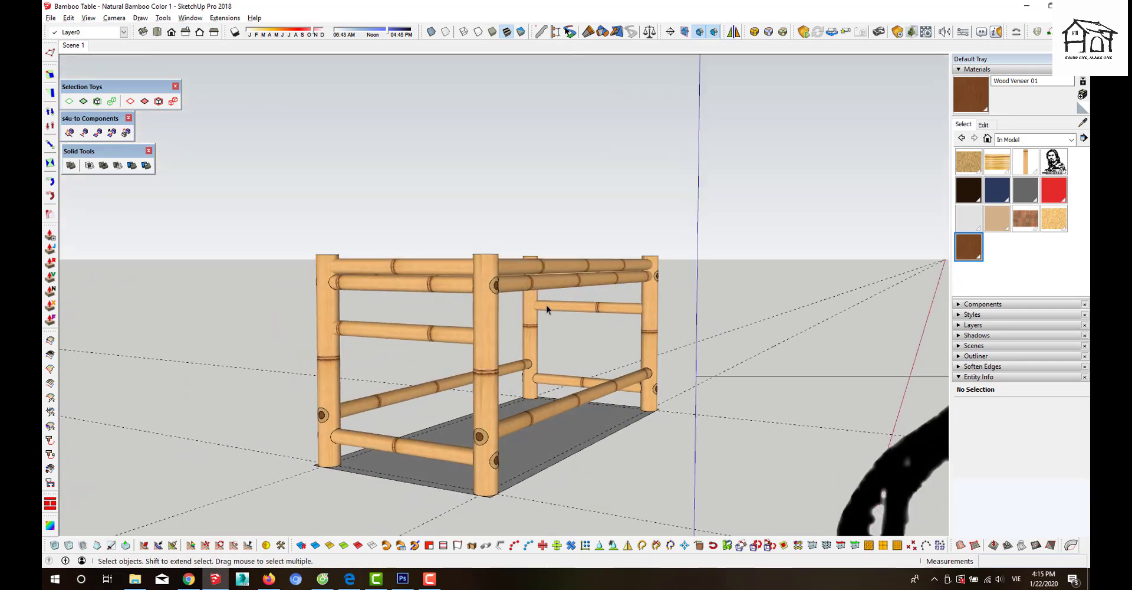
pyautogui.moveTo(521, 364)
pyautogui.mouseDown(button='middle')
pyautogui.moveTo(487, 384)
pyautogui.moveTo(466, 460)
pyautogui.moveTo(541, 455)
pyautogui.moveTo(669, 392)
pyautogui.moveTo(391, 425)
pyautogui.mouseUp(button='middle')
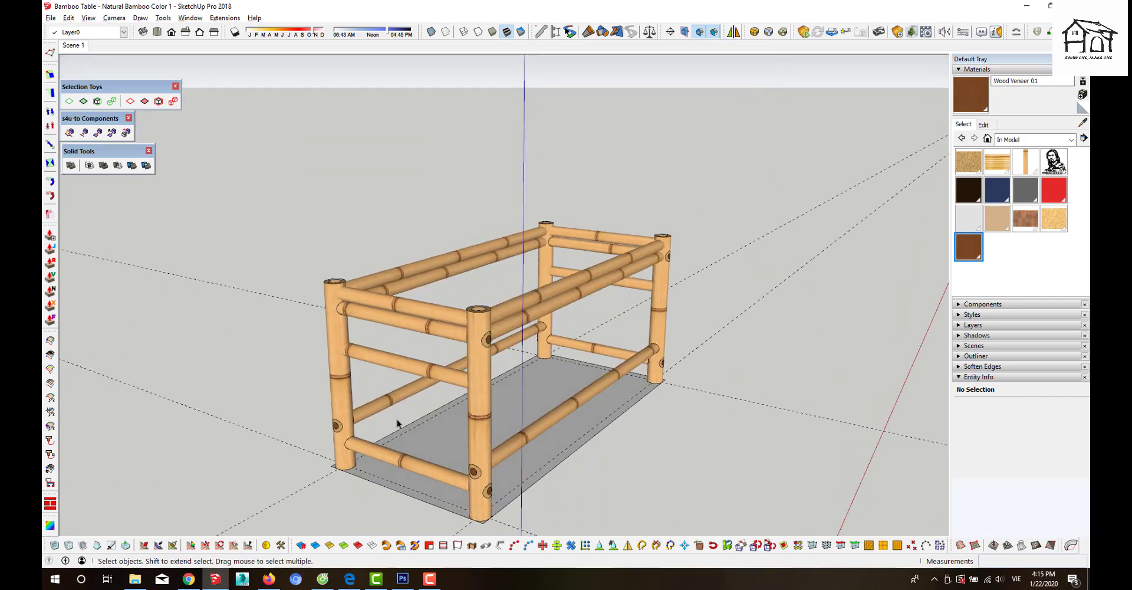
pyautogui.scroll(3, 367, 472)
pyautogui.scroll(3, 367, 468)
# - Delete the front bamboo leg
pyautogui.moveTo(359, 476); pyautogui.dragTo(379, 467, button='middle')
pyautogui.scroll(-3, 458, 409)
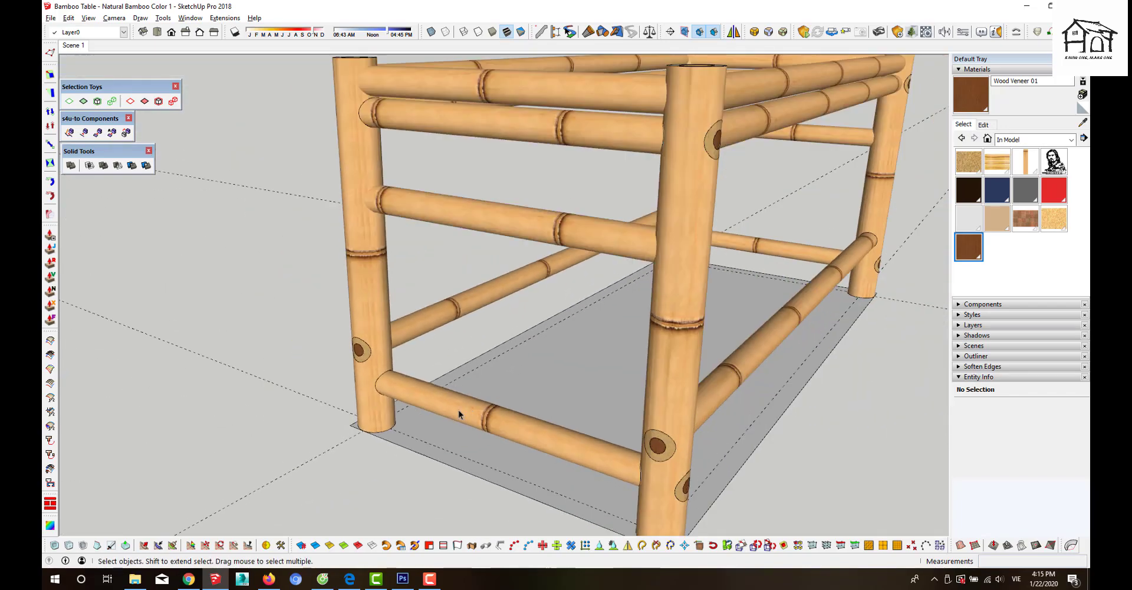
pyautogui.scroll(3, 390, 438)
pyautogui.click(379, 404)
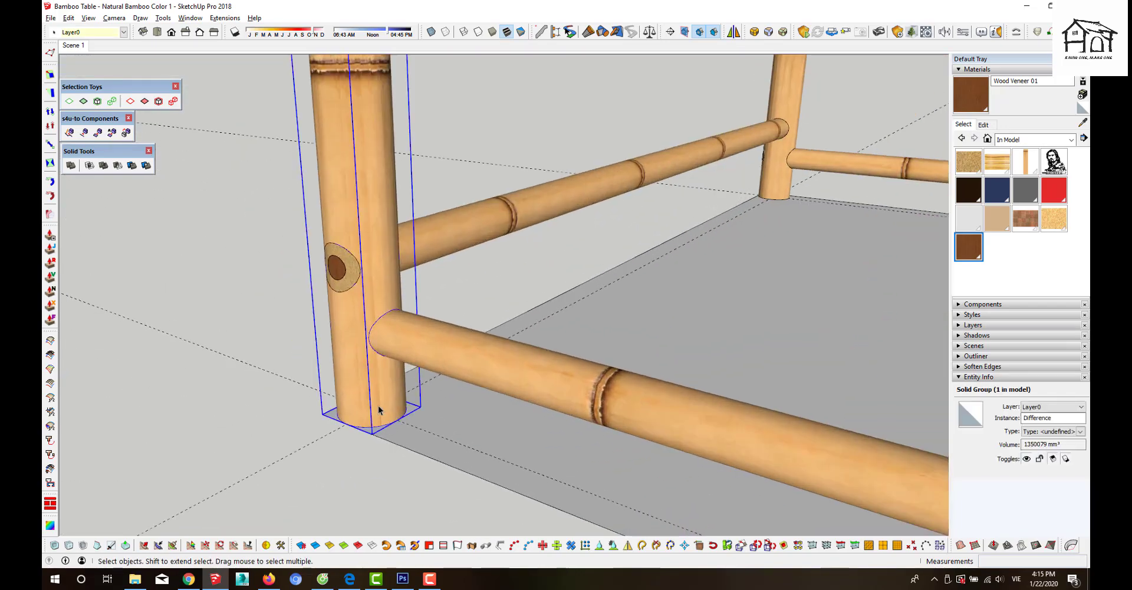
pyautogui.press('Delete')
pyautogui.scroll(2, 379, 409)
pyautogui.scroll(2, 374, 434)
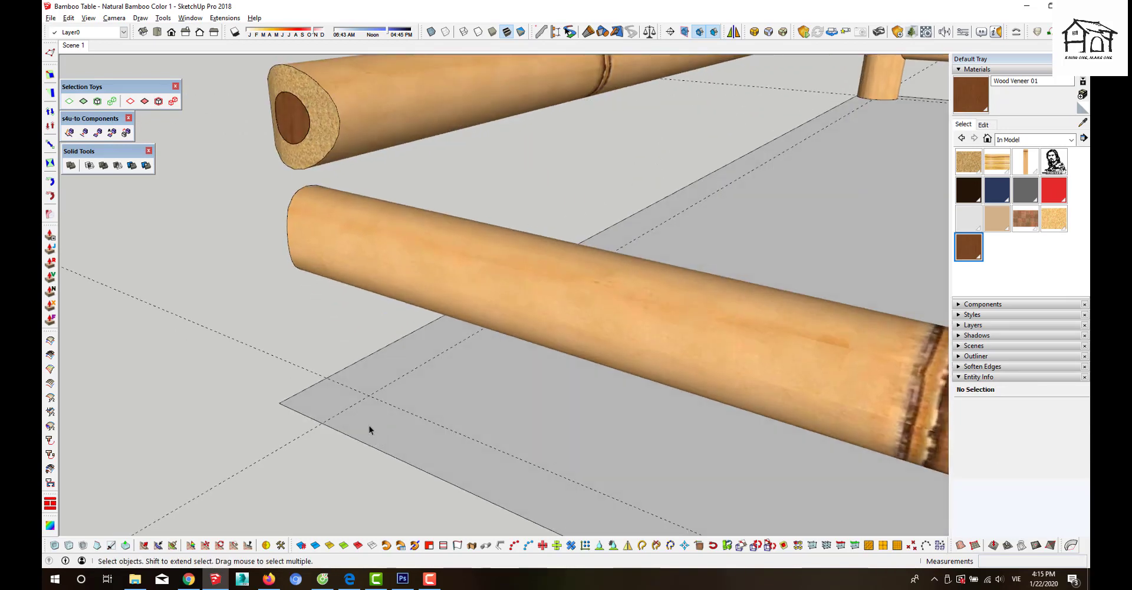
pyautogui.scroll(2, 369, 424)
# - Draw a small circle on the ground plane beside the table and group it
pyautogui.press('c')
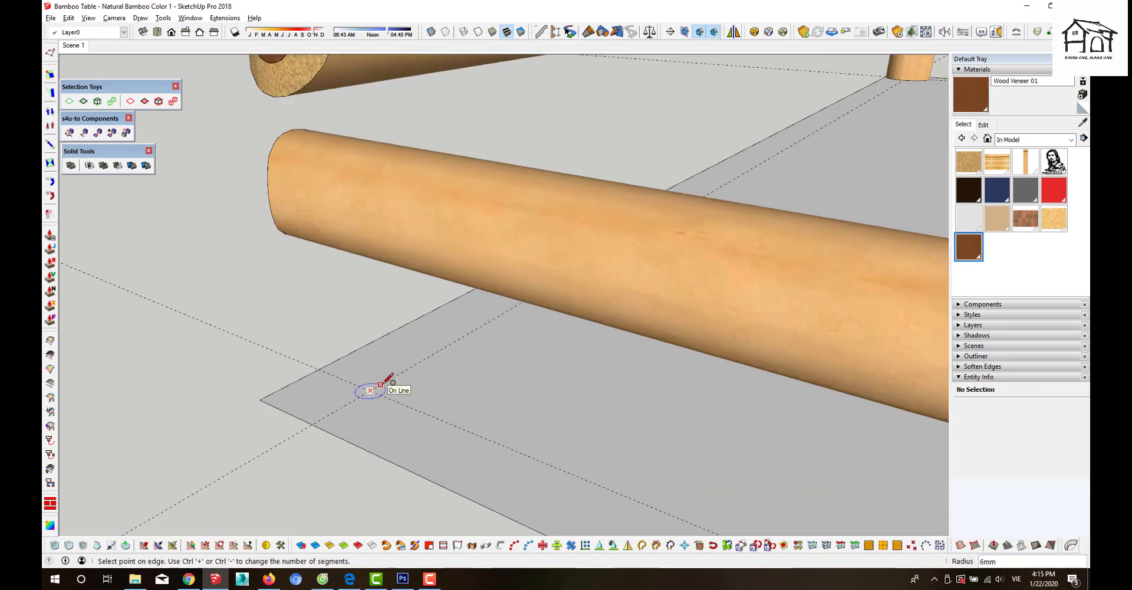
pyautogui.click(381, 384)
pyautogui.press('space')
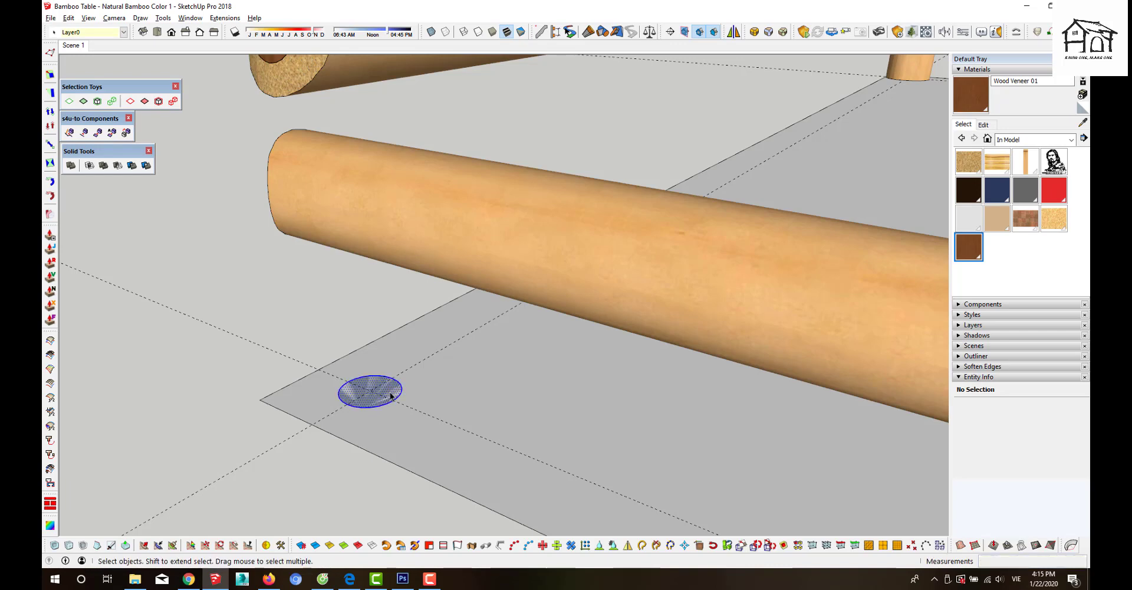
pyautogui.hotkey('ctrl', 'g')
# - Move the circle group 12.5 along the green axis
pyautogui.press('m')
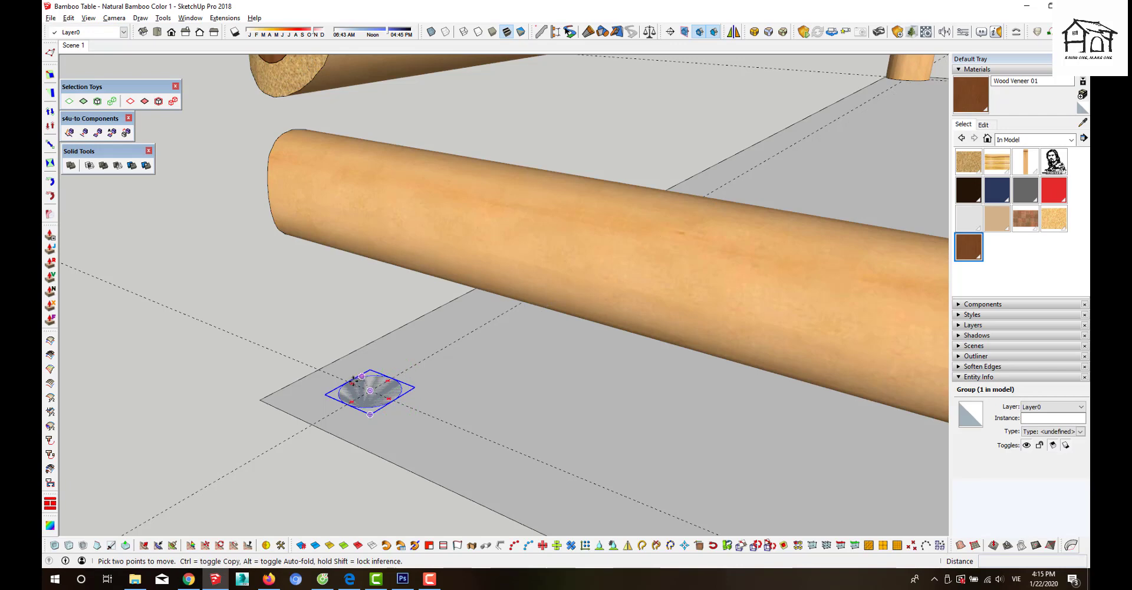
pyautogui.click(370, 391)
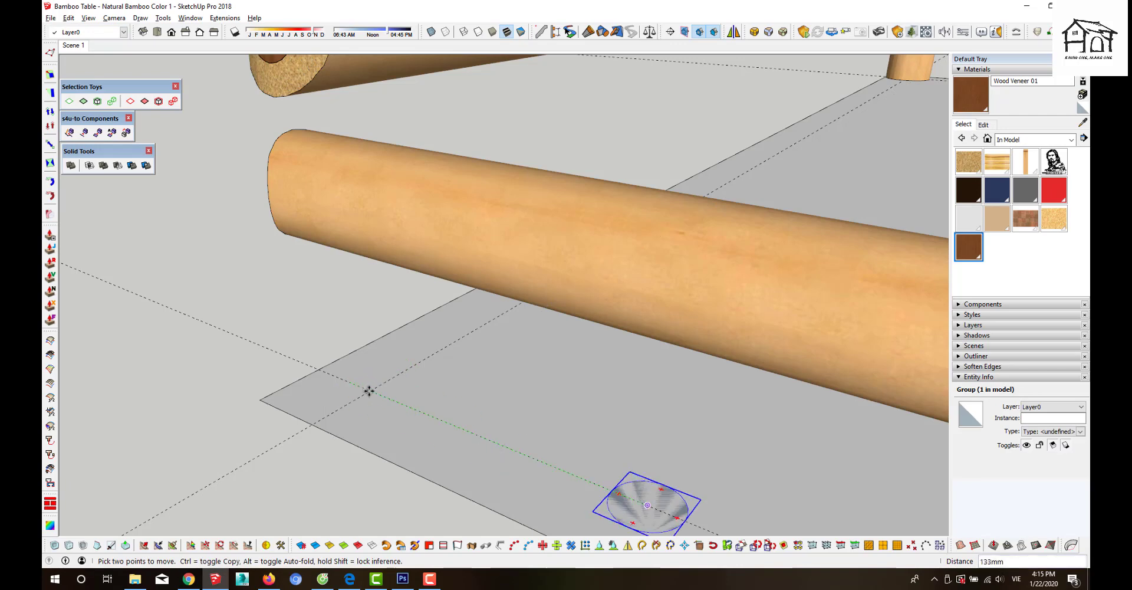
pyautogui.hotkey('ctrl', 'z')
pyautogui.scroll(3, 360, 384)
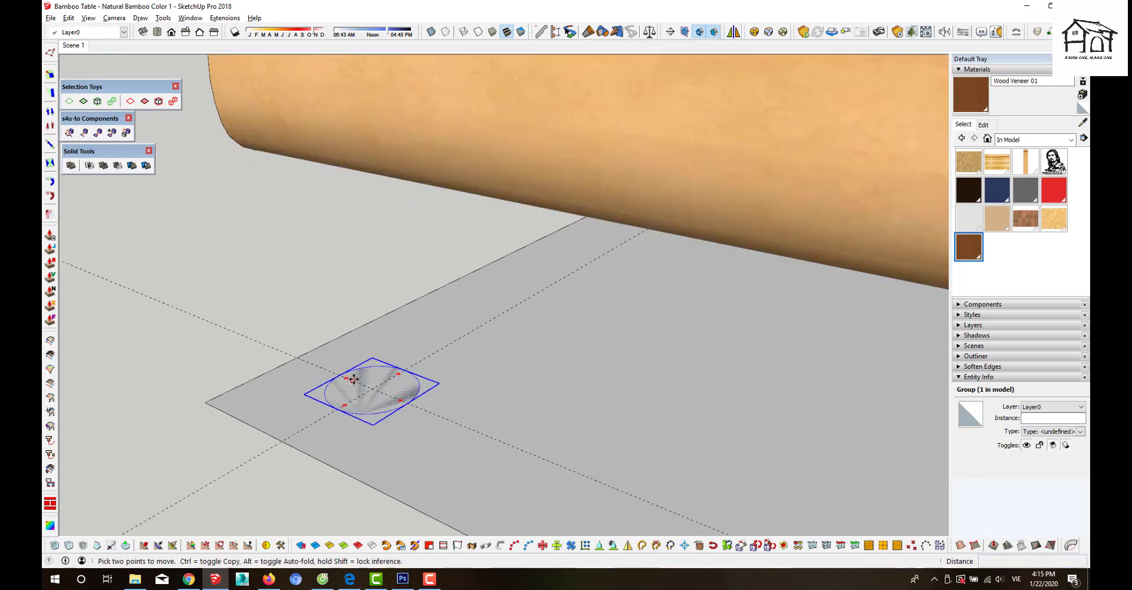
pyautogui.click(341, 371)
pyautogui.write('12.5')
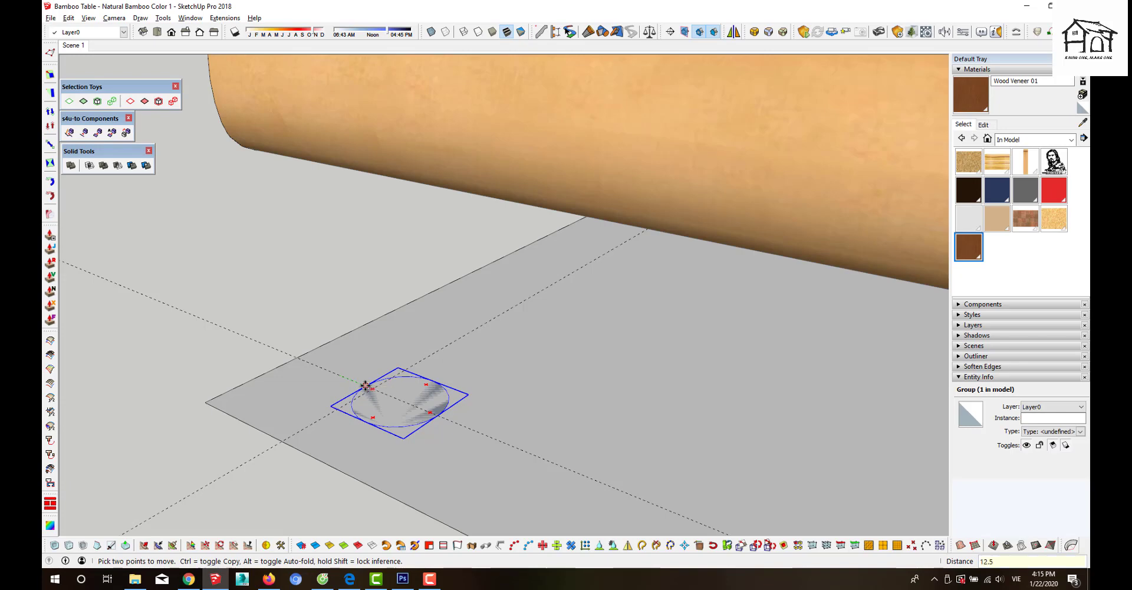
pyautogui.press('Return')
pyautogui.press('space')
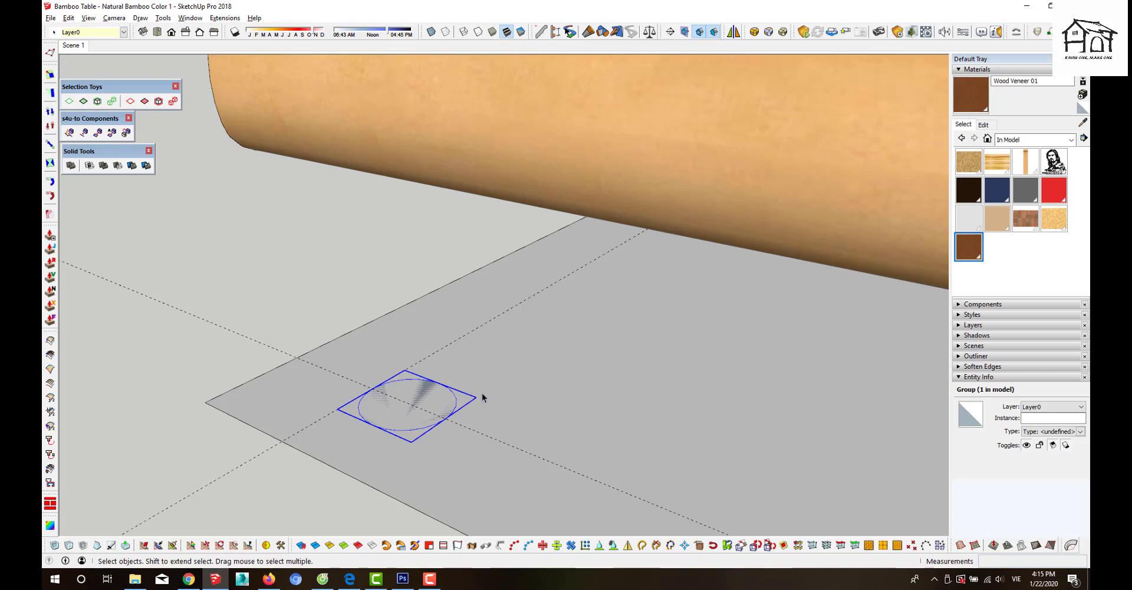
pyautogui.press('m')
pyautogui.click(509, 380)
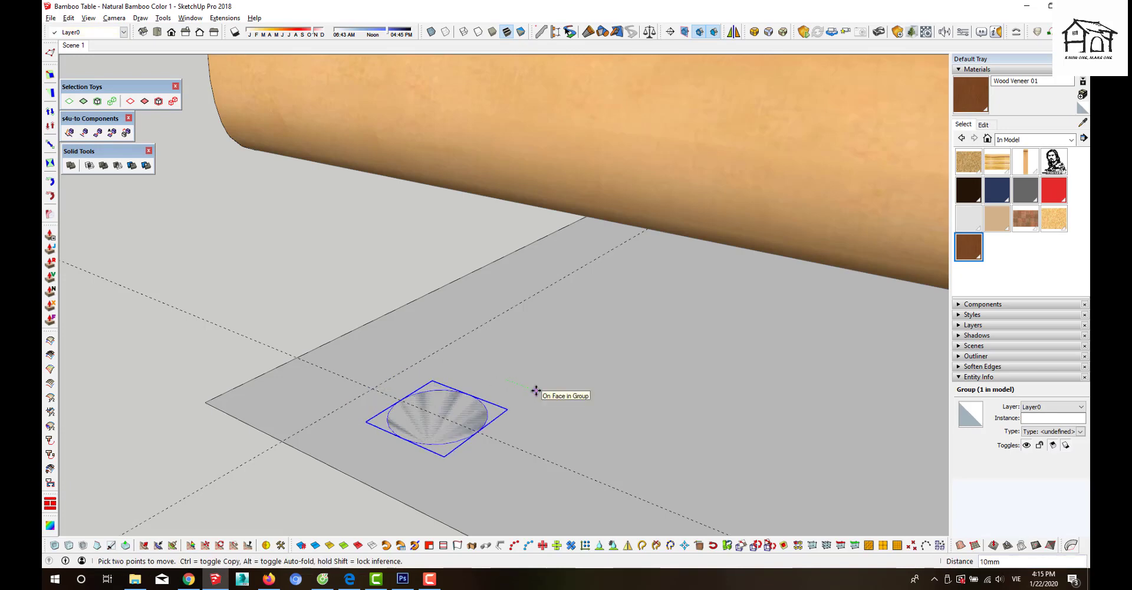
pyautogui.press('Return')
pyautogui.press('space')
# - Orbit around the bamboo frame and measure from a bamboo end point with the Tape Measure
pyautogui.scroll(-3, 492, 507)
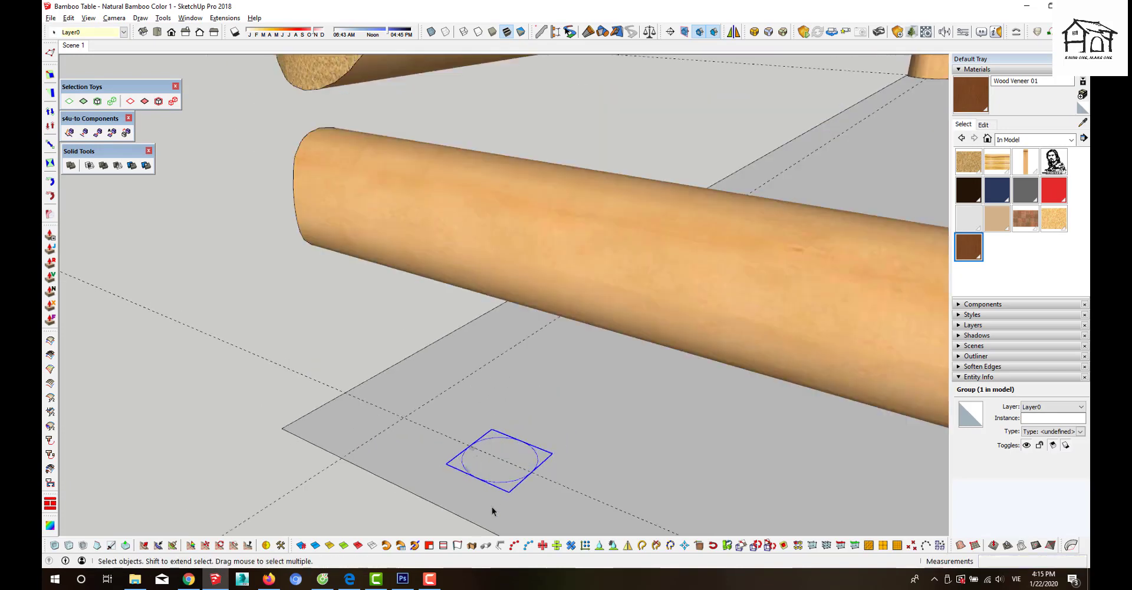
pyautogui.scroll(-2, 505, 483)
pyautogui.scroll(-3, 504, 480)
pyautogui.scroll(-3, 502, 473)
pyautogui.moveTo(547, 458); pyautogui.dragTo(631, 271, button='middle')
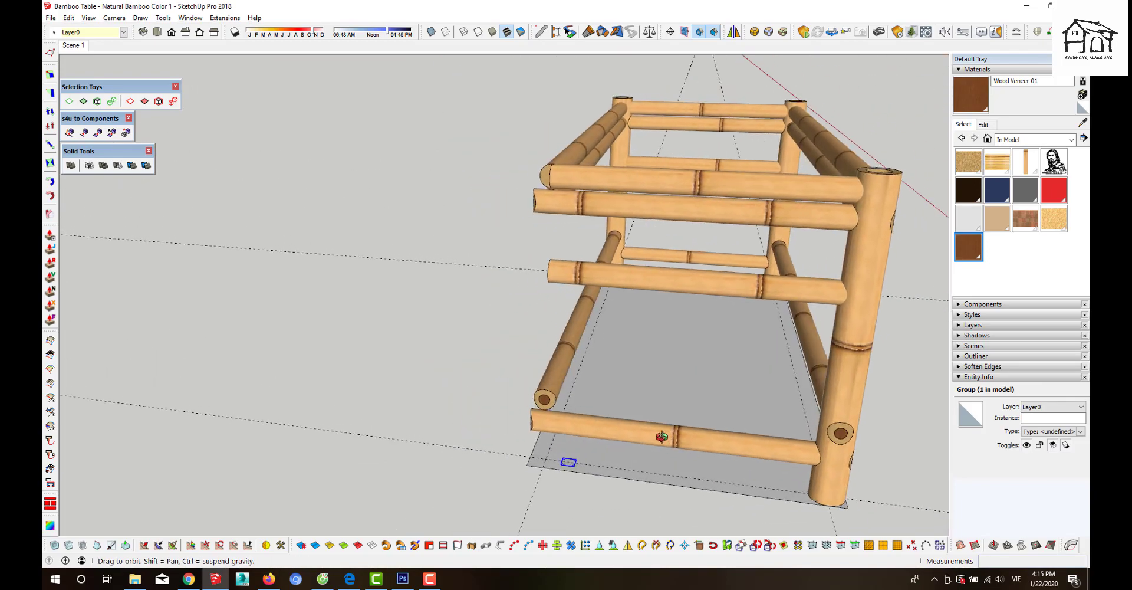
pyautogui.scroll(1, 658, 196)
pyautogui.scroll(-3, 542, 298)
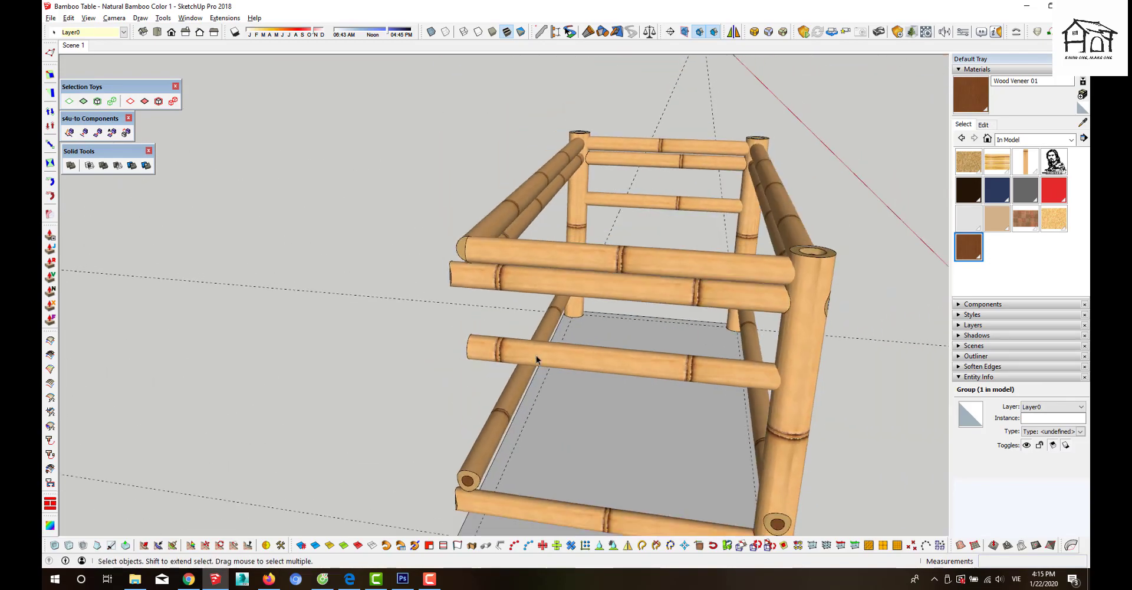
pyautogui.moveTo(536, 355); pyautogui.dragTo(732, 280, button='middle')
pyautogui.scroll(3, 654, 227)
pyautogui.moveTo(654, 224); pyautogui.dragTo(597, 229, button='middle')
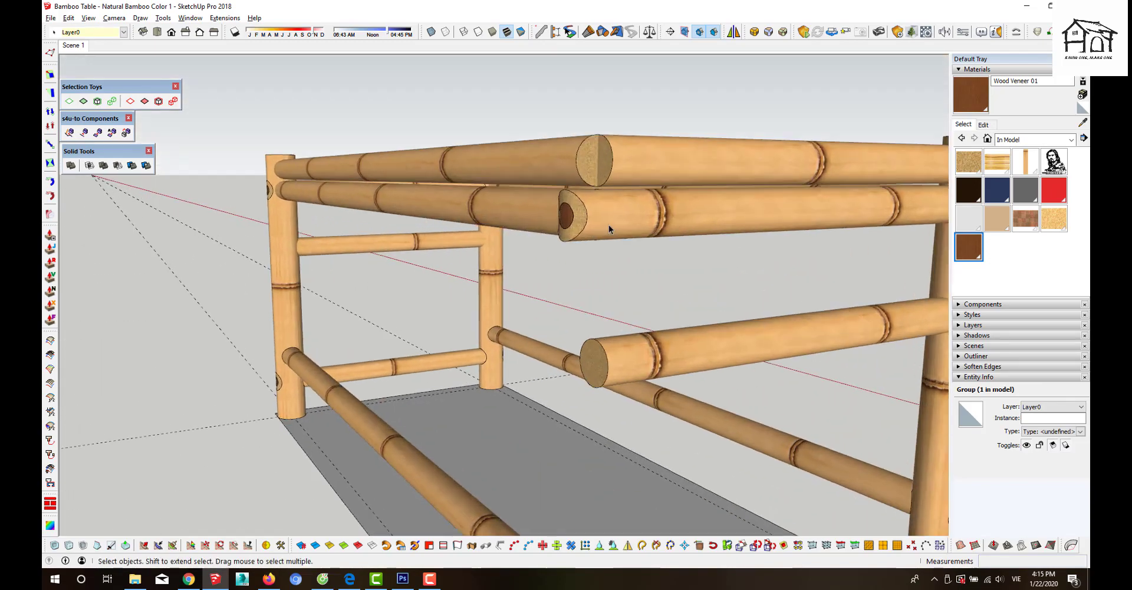
pyautogui.scroll(2, 581, 235)
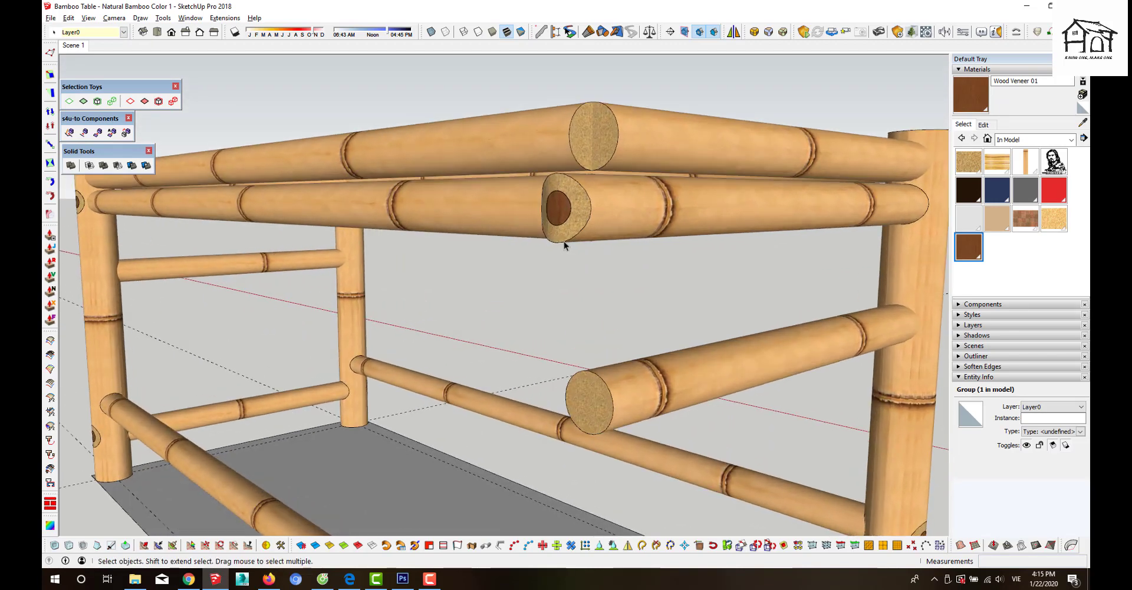
pyautogui.press('t')
pyautogui.click(557, 238)
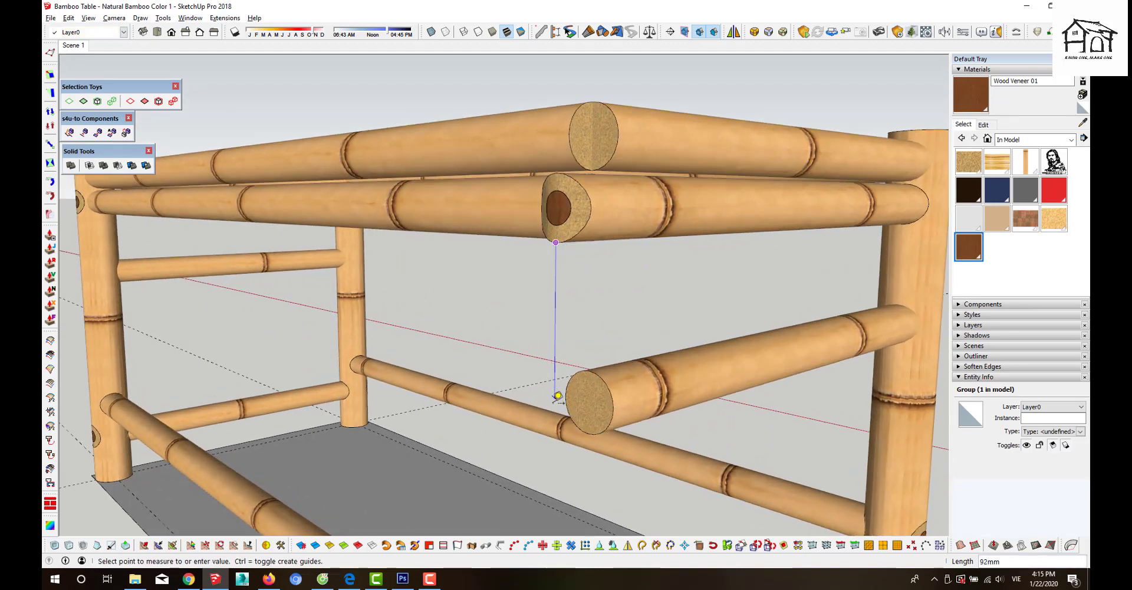
pyautogui.press('space')
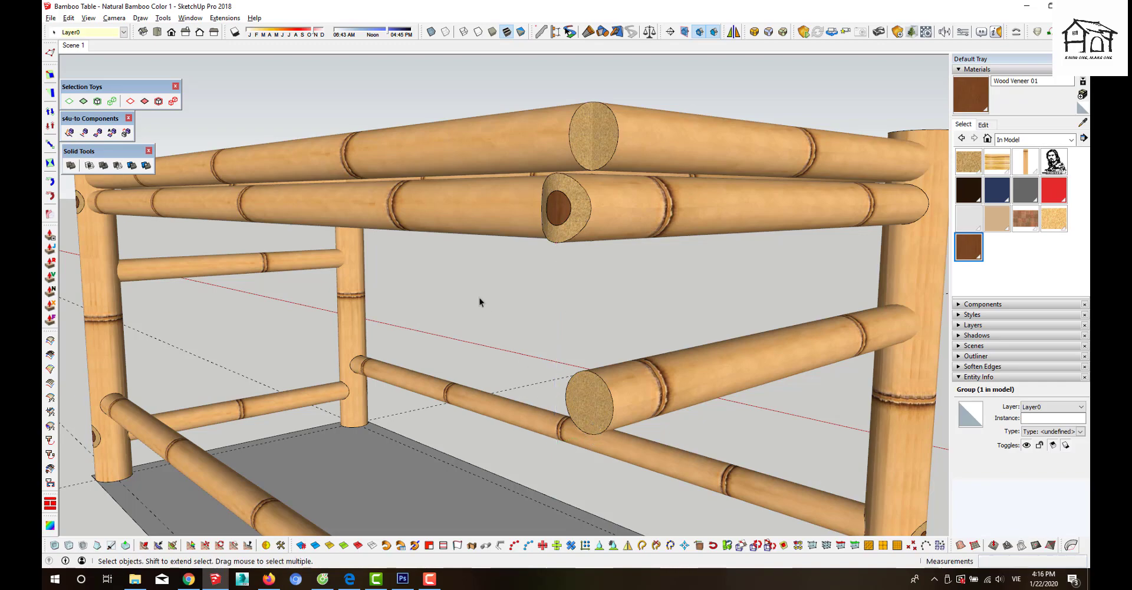
# - Push/Pull the floor circle up 120 mm into a cylinder inside its group
pyautogui.moveTo(480, 297)
pyautogui.mouseDown(button='middle')
pyautogui.moveTo(459, 434)
pyautogui.moveTo(284, 444)
pyautogui.mouseUp(button='middle')
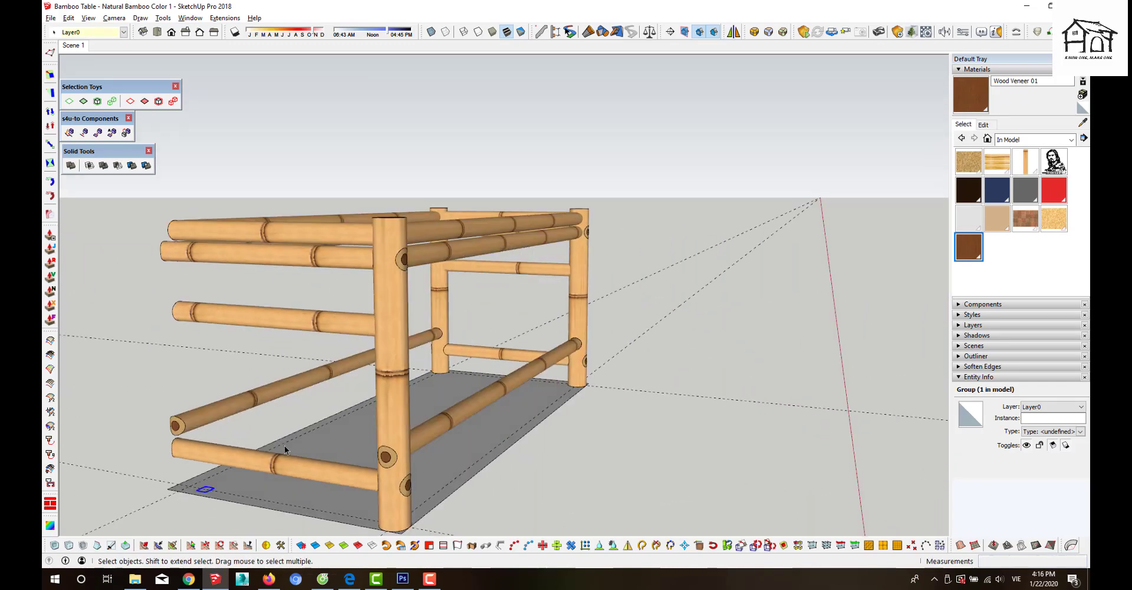
pyautogui.scroll(-3, 199, 472)
pyautogui.scroll(3, 260, 475)
pyautogui.scroll(3, 271, 482)
pyautogui.scroll(3, 270, 482)
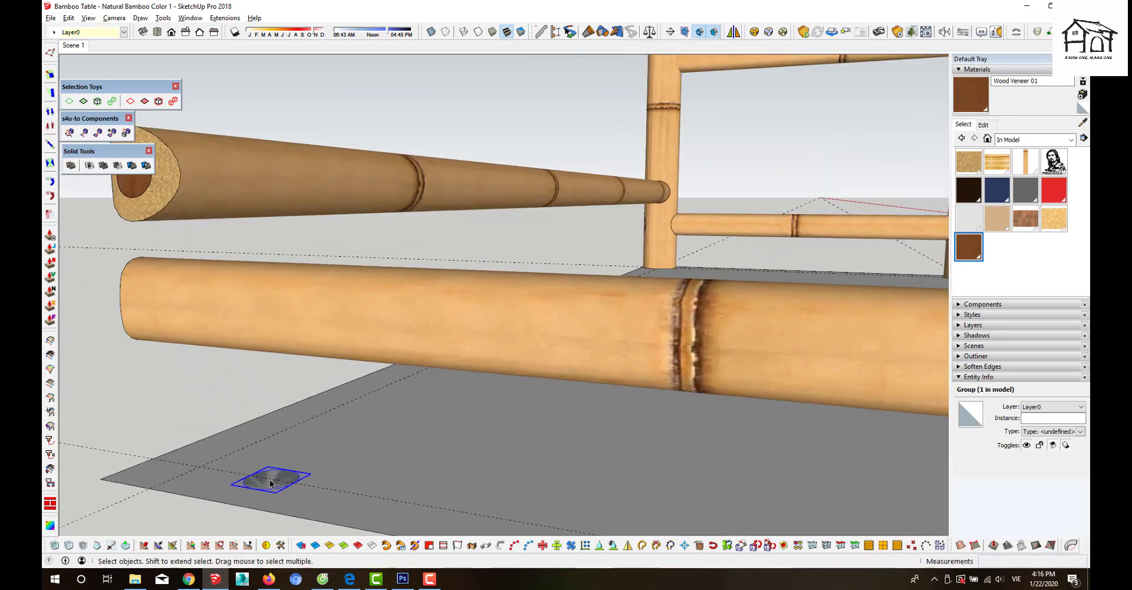
pyautogui.scroll(2, 270, 479)
pyautogui.doubleClick(274, 490)
pyautogui.press('p')
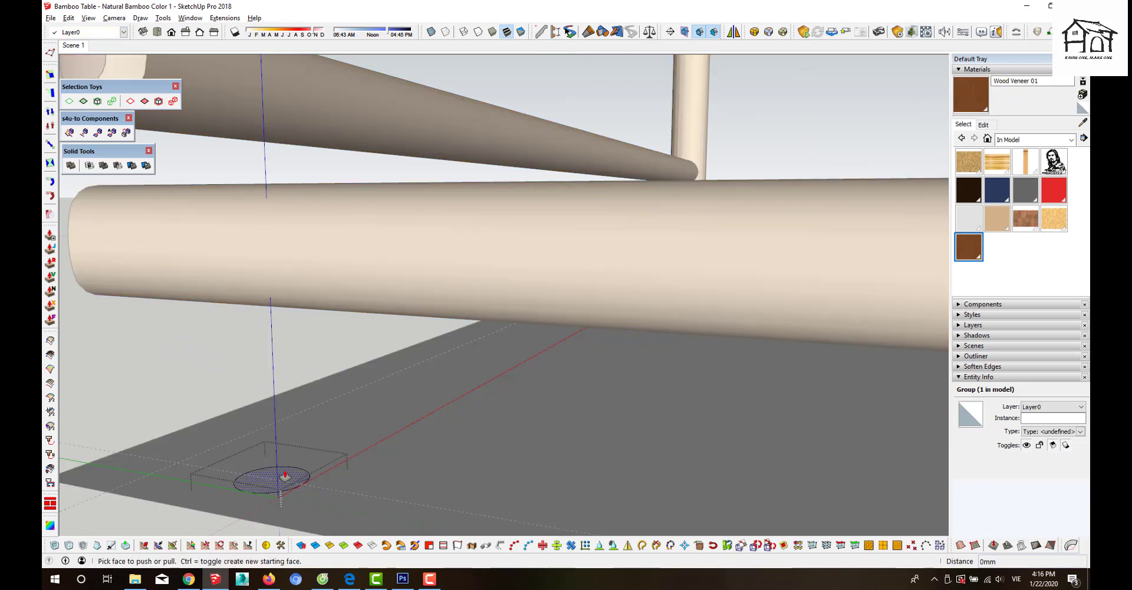
pyautogui.click(284, 477)
pyautogui.write('120')
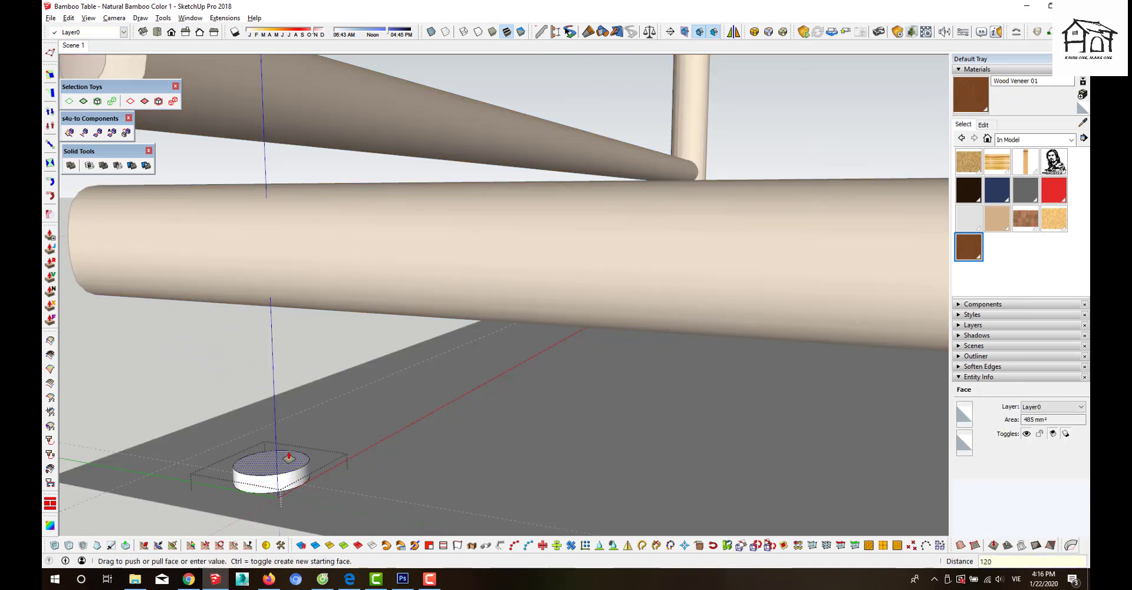
pyautogui.press('Return')
pyautogui.scroll(-2, 307, 463)
pyautogui.scroll(-3, 330, 470)
# - Sample the bamboo material Color D04 from a post with the Paint Bucket
pyautogui.press('b')
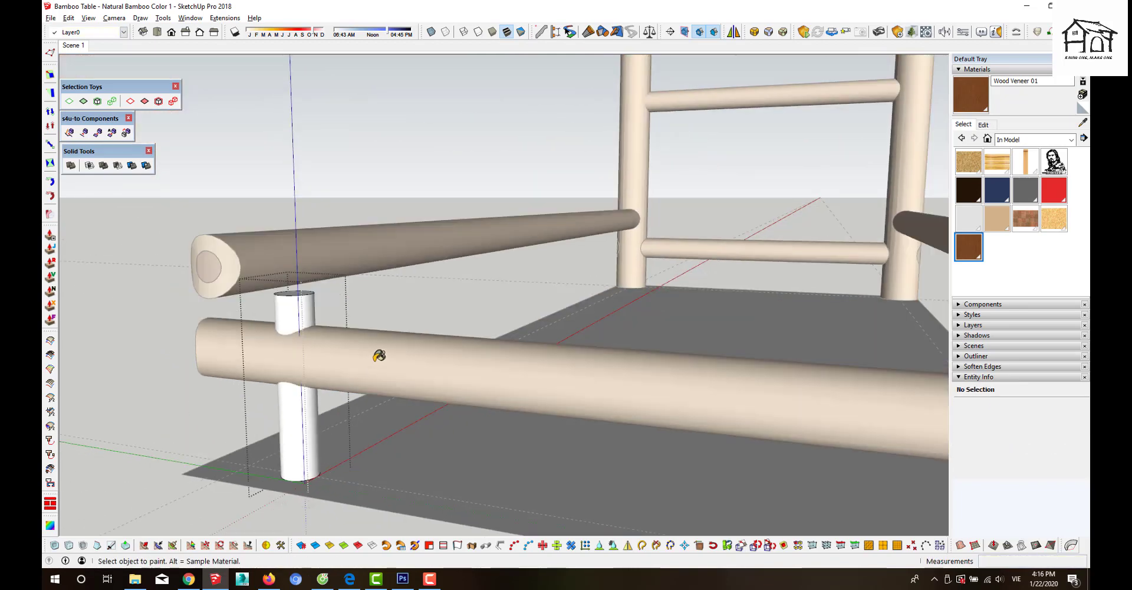
pyautogui.press('alt')
pyautogui.keyDown('alt'); pyautogui.click(647, 160); pyautogui.keyUp('alt')
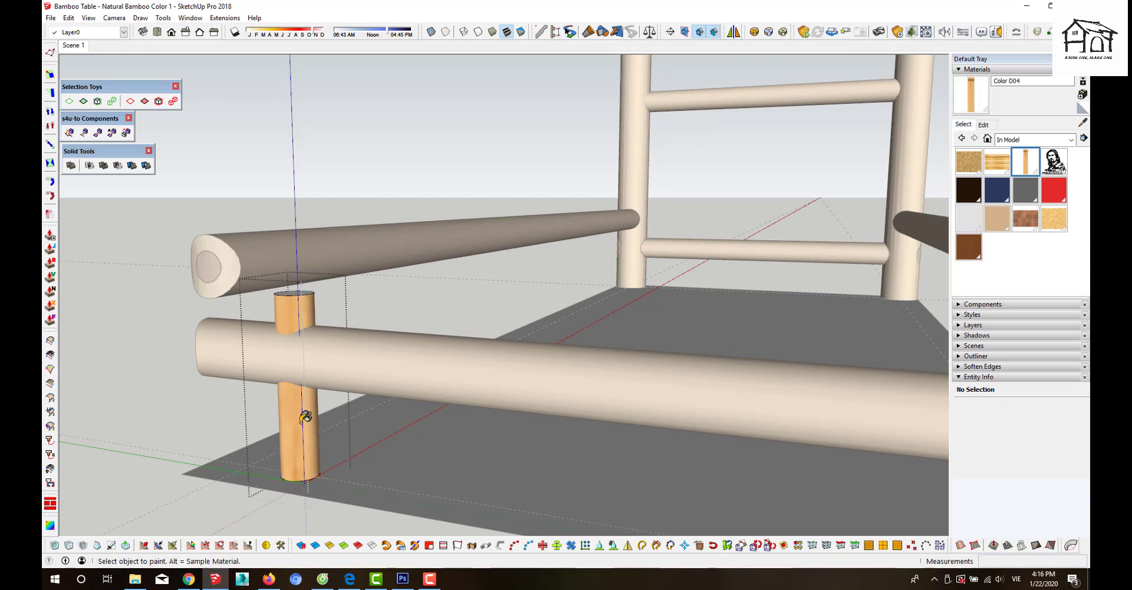
# - Paint the cylinder with the bamboo material, select it, and show hidden geometry
pyautogui.click(305, 417)
pyautogui.tripleClick(301, 427)
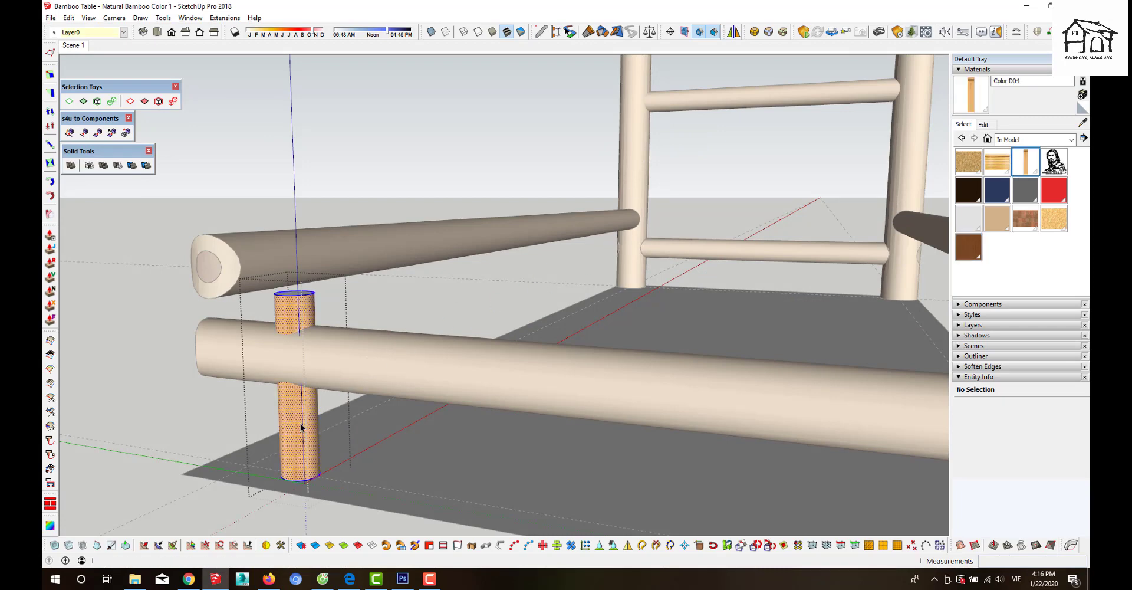
pyautogui.scroll(3, 300, 424)
pyautogui.press('h')
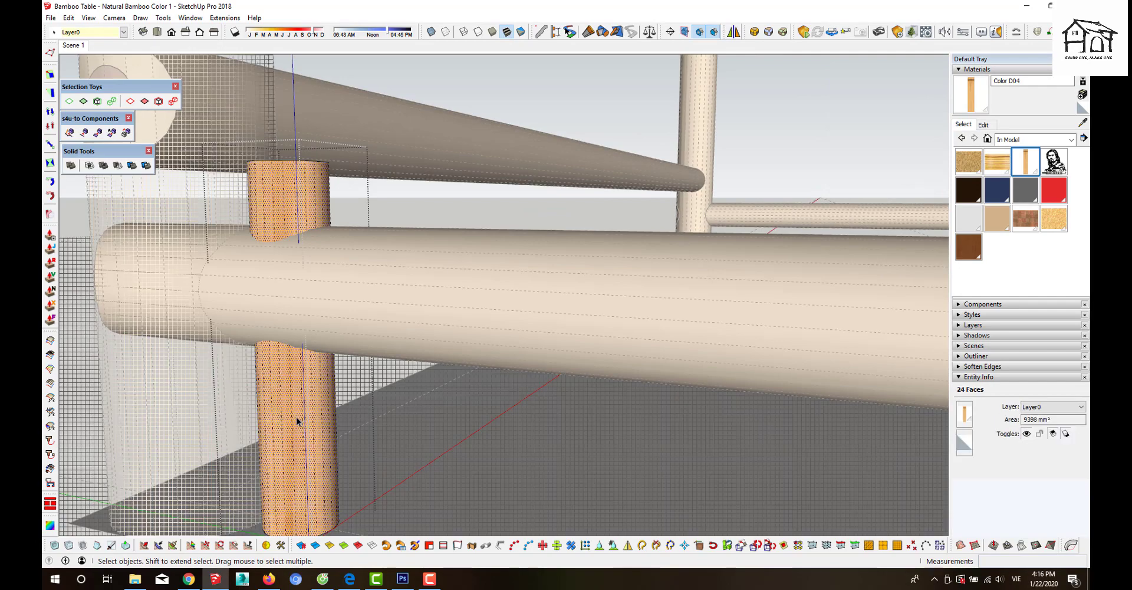
# - Shift the bamboo texture upward on the post's face using Texture > Position
pyautogui.rightClick(297, 421)
pyautogui.moveTo(325, 194)
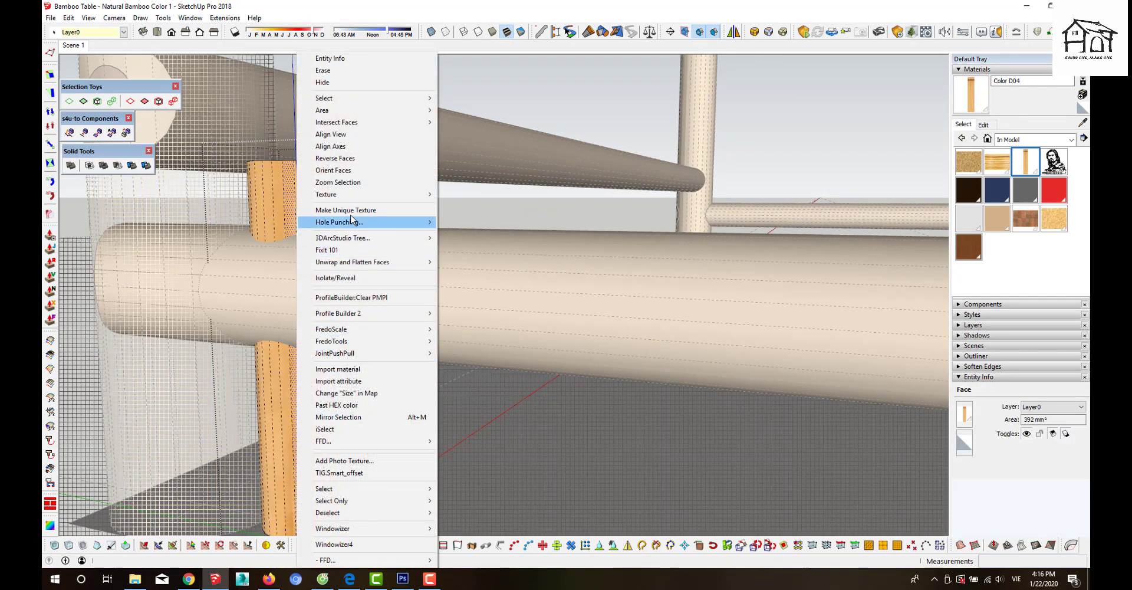
pyautogui.click(464, 194)
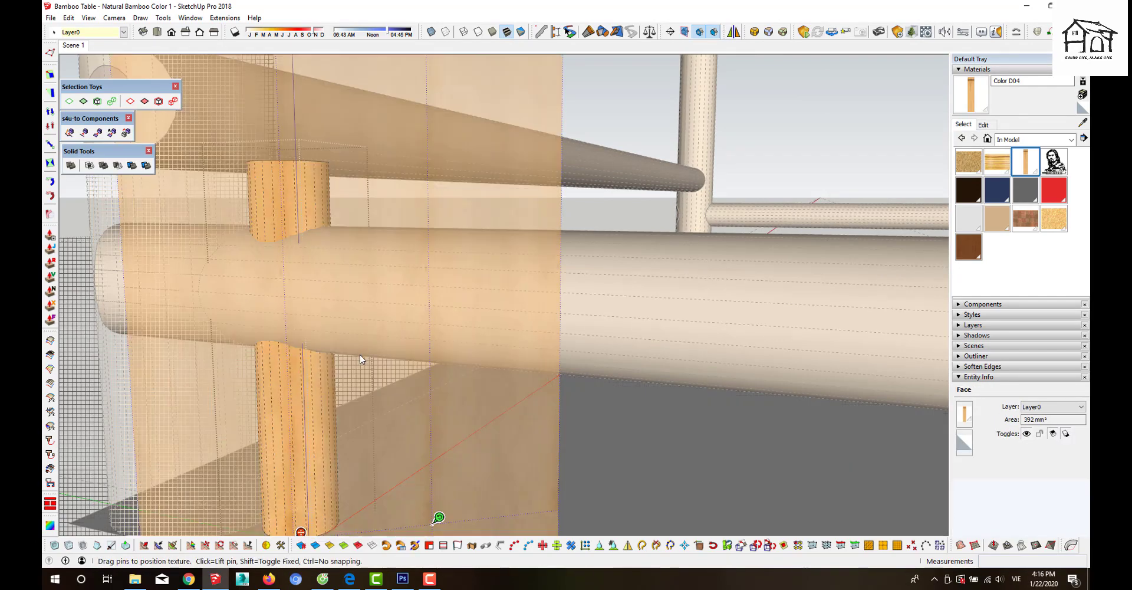
pyautogui.scroll(-3, 342, 362)
pyautogui.moveTo(352, 404); pyautogui.dragTo(348, 370)
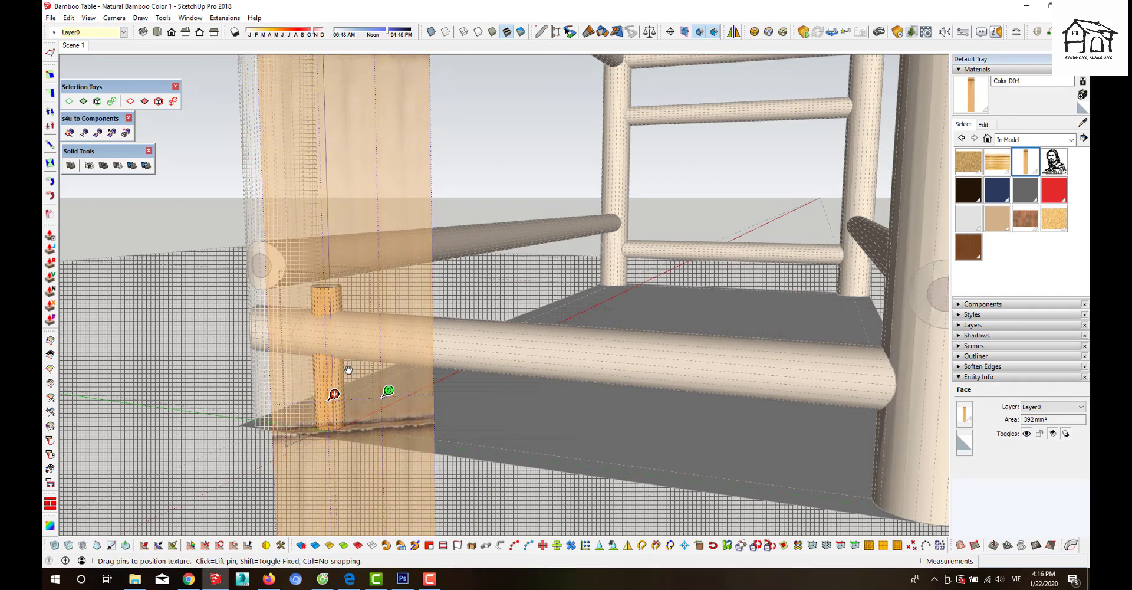
pyautogui.press('Return')
# - Reposition the texture so a node band sits near the base, then repaint the post
pyautogui.scroll(5, 325, 423)
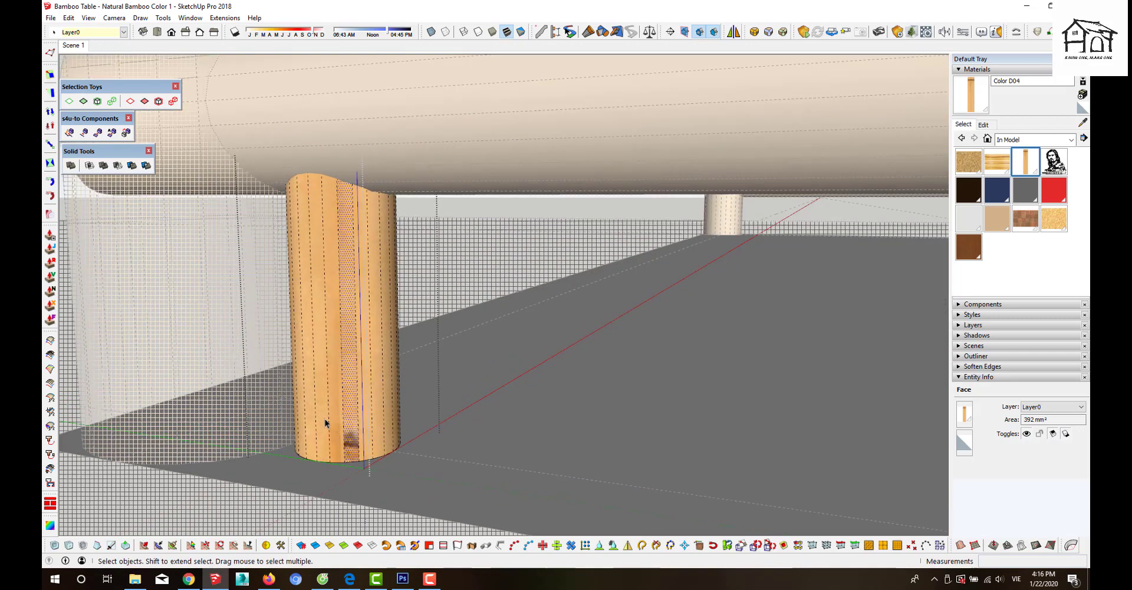
pyautogui.rightClick(352, 425)
pyautogui.moveTo(381, 193)
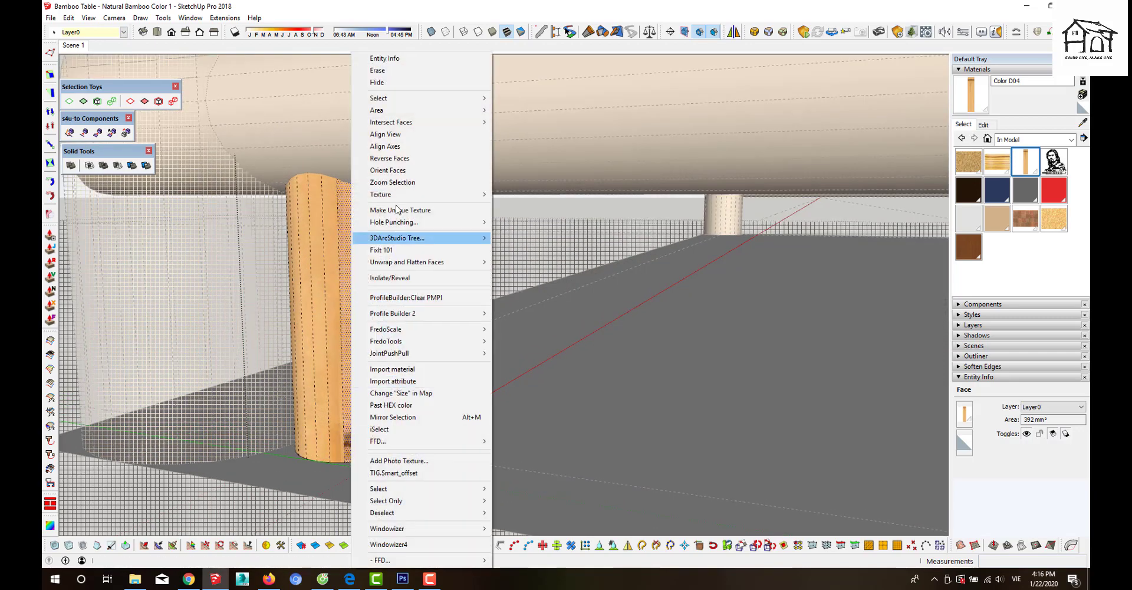
pyautogui.click(511, 199)
pyautogui.moveTo(354, 404); pyautogui.dragTo(354, 318)
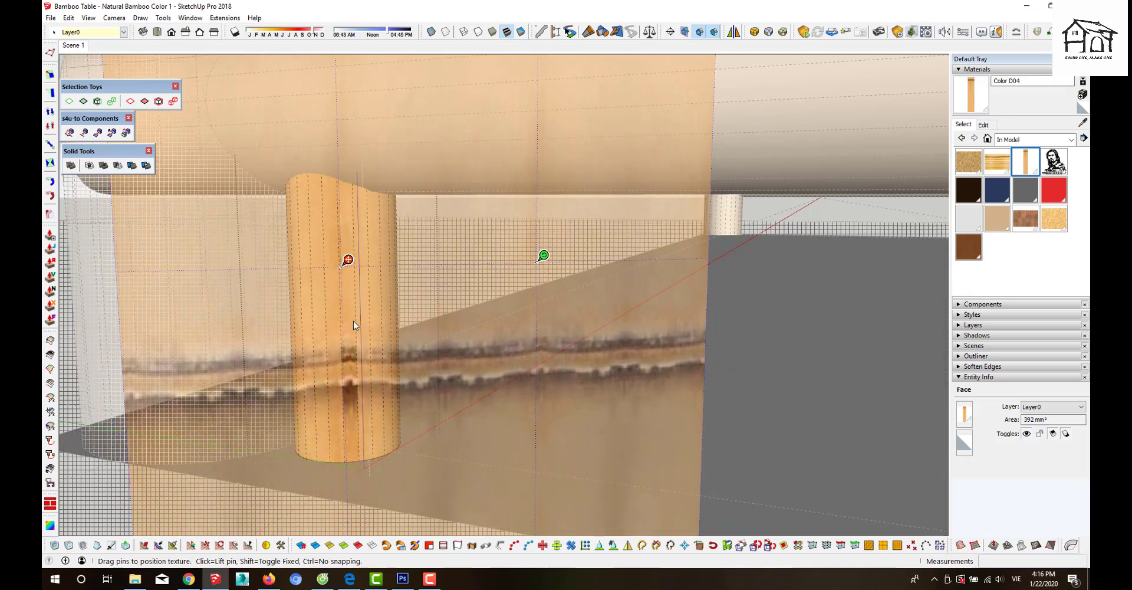
pyautogui.press('Return')
pyautogui.press('b')
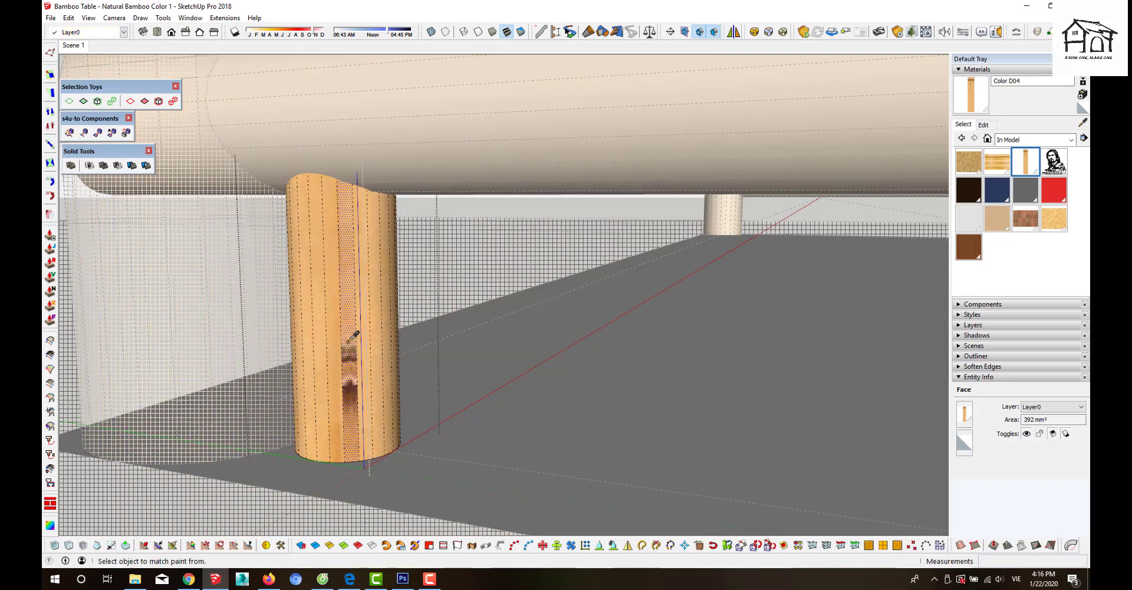
pyautogui.click(350, 333)
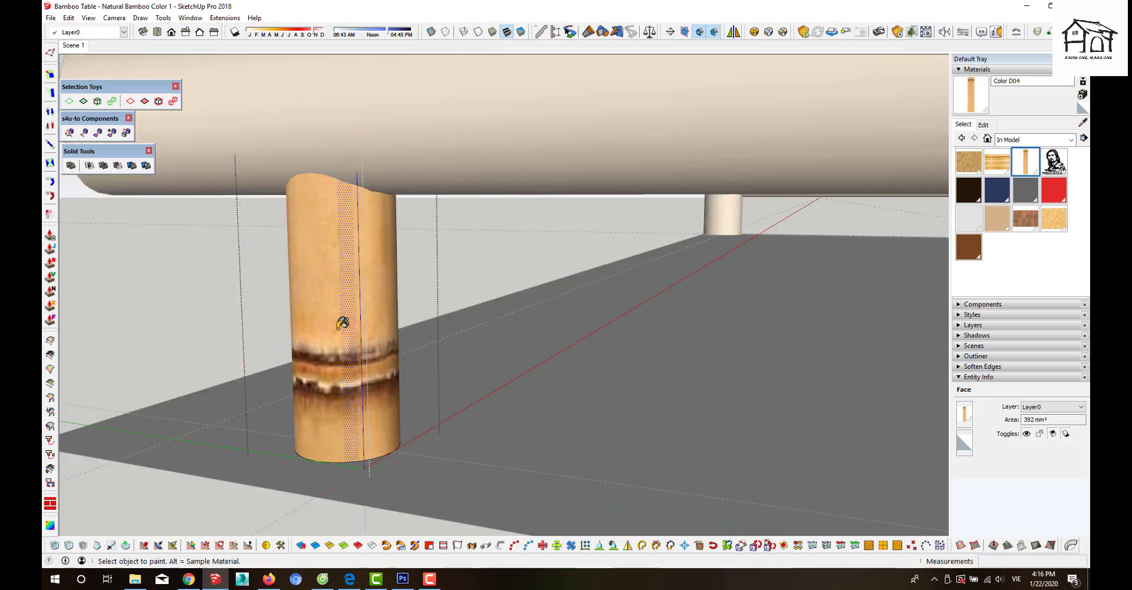
pyautogui.press('space')
pyautogui.scroll(-5, 352, 415)
# - Select the small post and measure down from the top rail end's centre
pyautogui.click(352, 418)
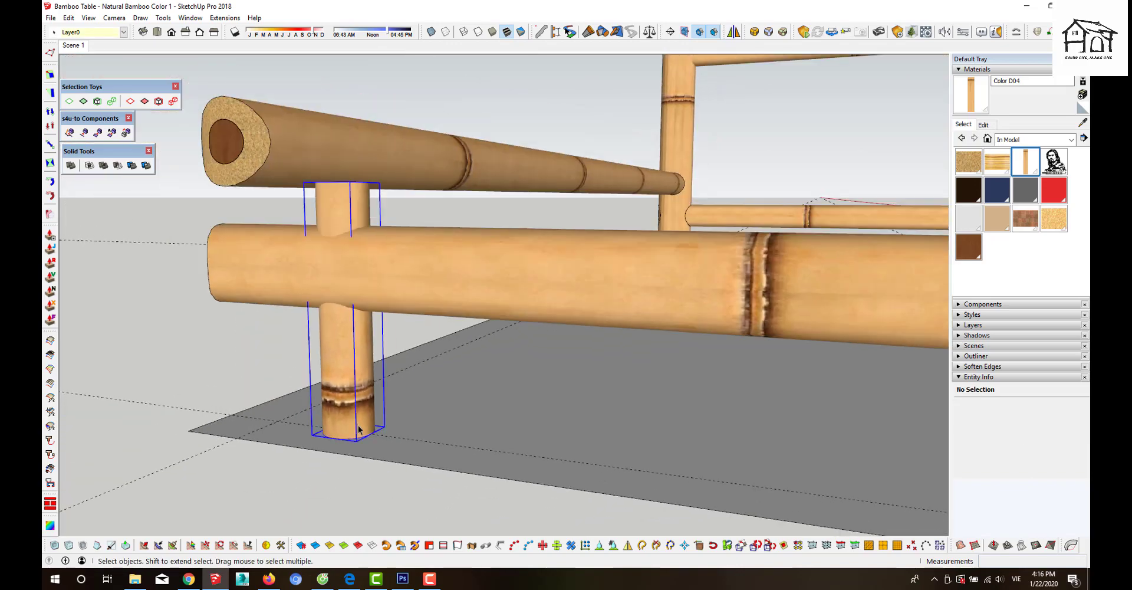
pyautogui.scroll(-5, 352, 418)
pyautogui.moveTo(430, 397); pyautogui.dragTo(633, 379, button='middle')
pyautogui.press('t')
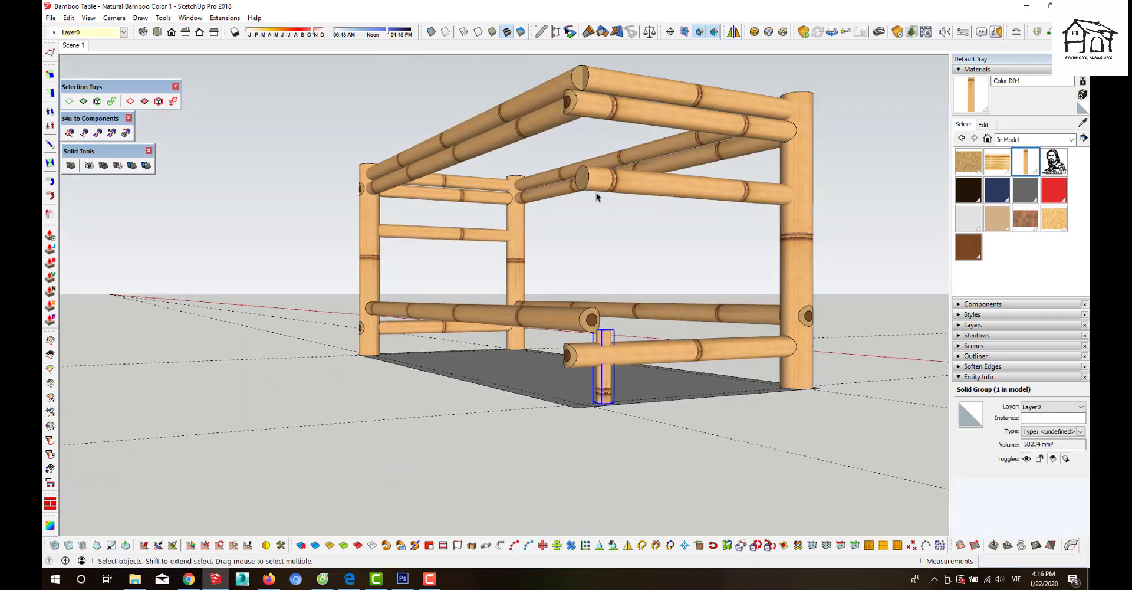
pyautogui.scroll(2, 590, 172)
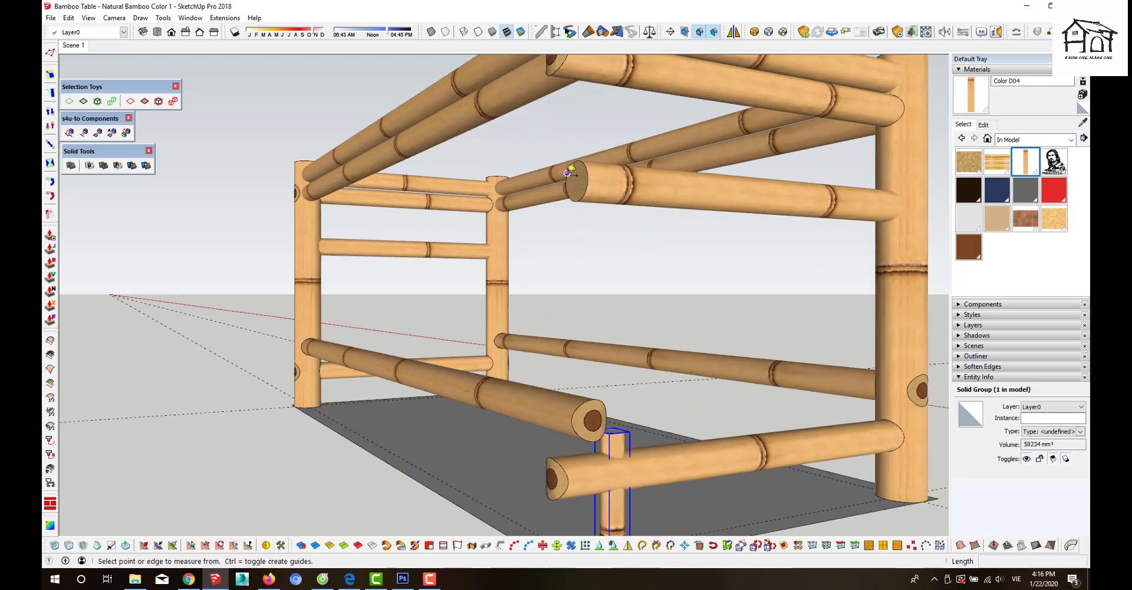
pyautogui.click(577, 180)
pyautogui.scroll(-2, 576, 180)
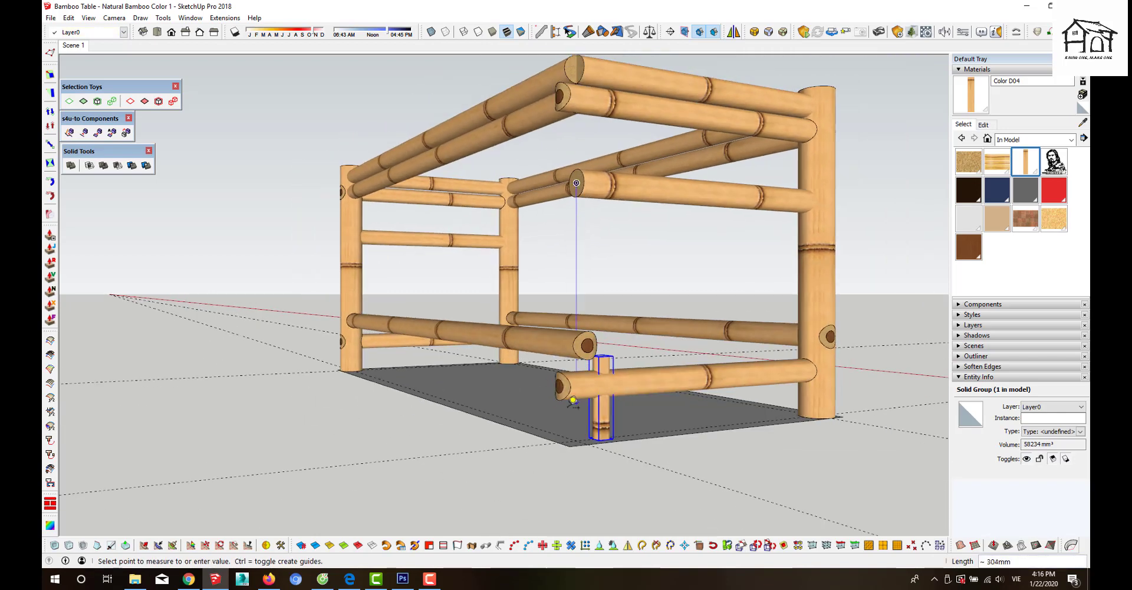
pyautogui.moveTo(576, 439); pyautogui.dragTo(560, 436, button='middle')
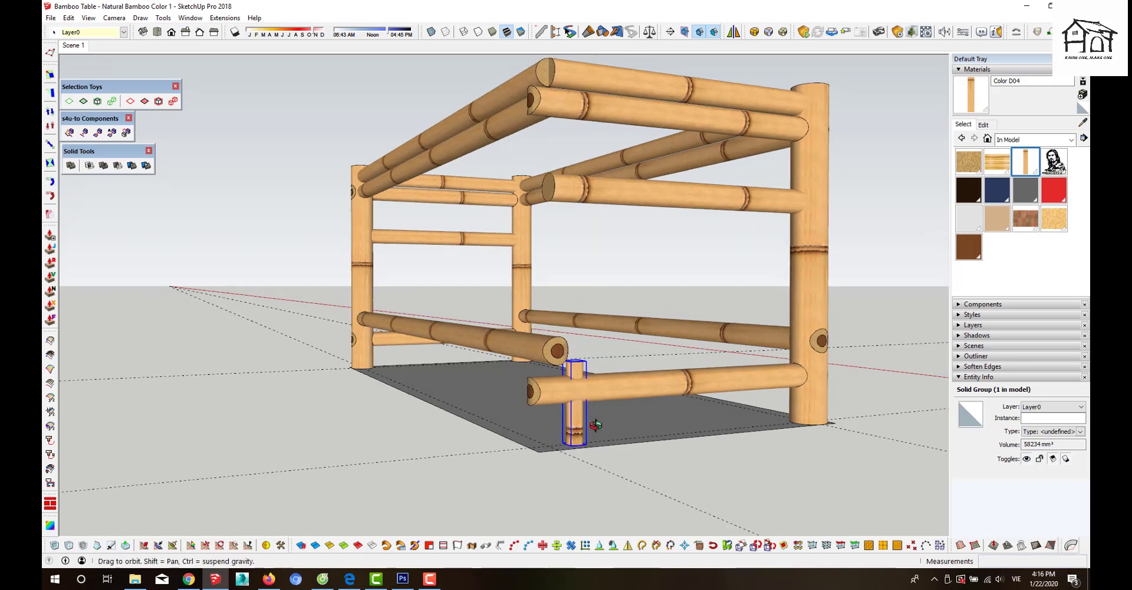
# - Raise the post 368 mm up the blue axis to the top rails
pyautogui.press('m')
pyautogui.click(562, 446)
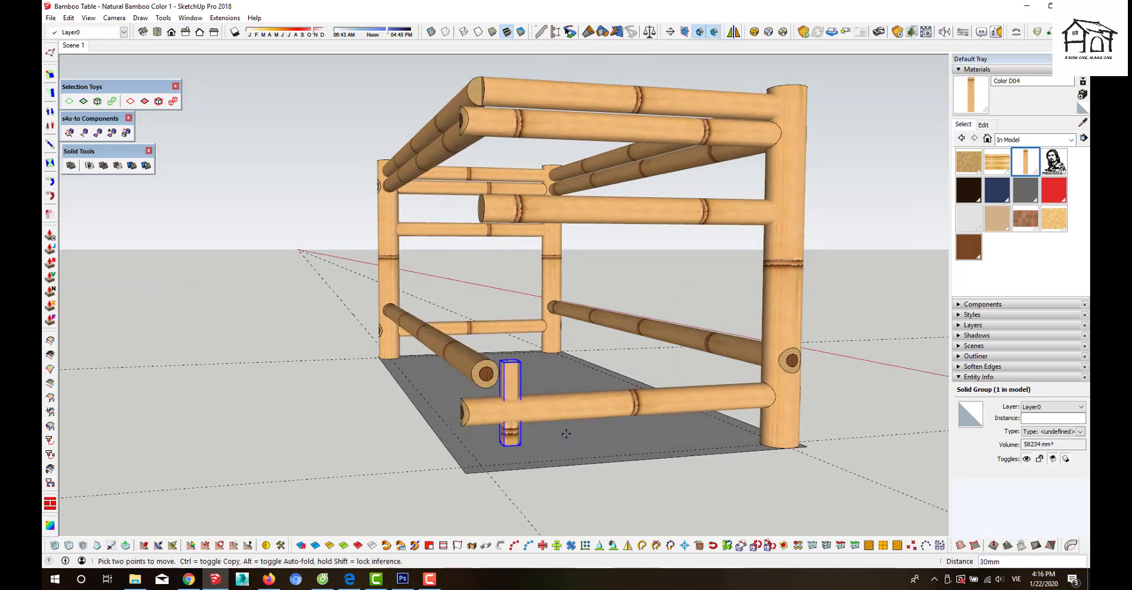
pyautogui.press('Return')
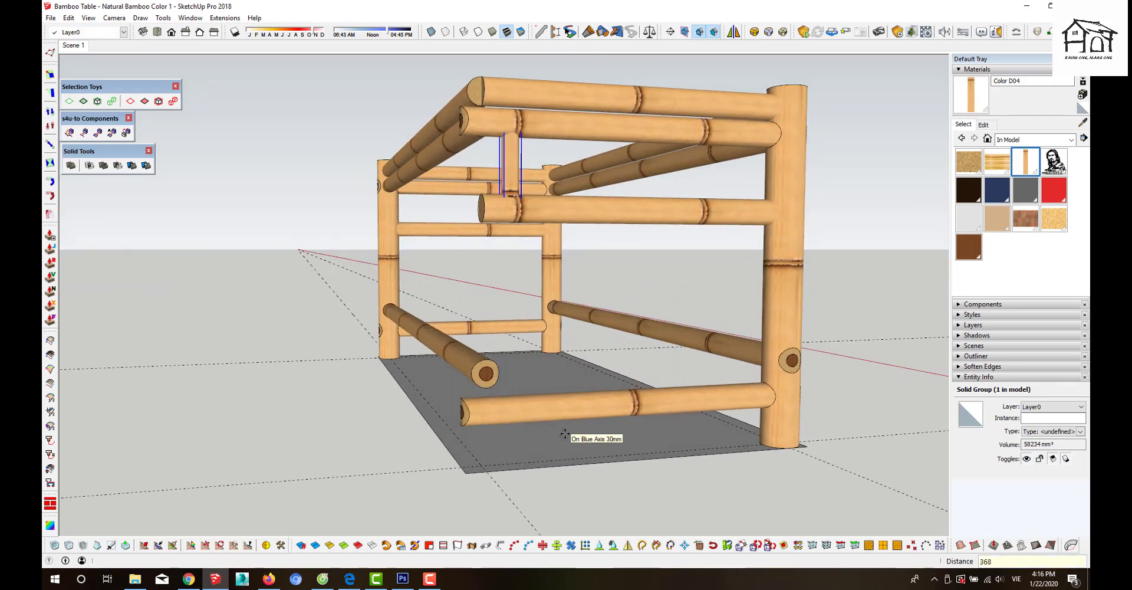
pyautogui.press('space')
pyautogui.moveTo(546, 440)
pyautogui.mouseDown(button='middle')
pyautogui.moveTo(390, 424)
pyautogui.moveTo(419, 444)
pyautogui.mouseUp(button='middle')
pyautogui.hotkey('shift', 'm')
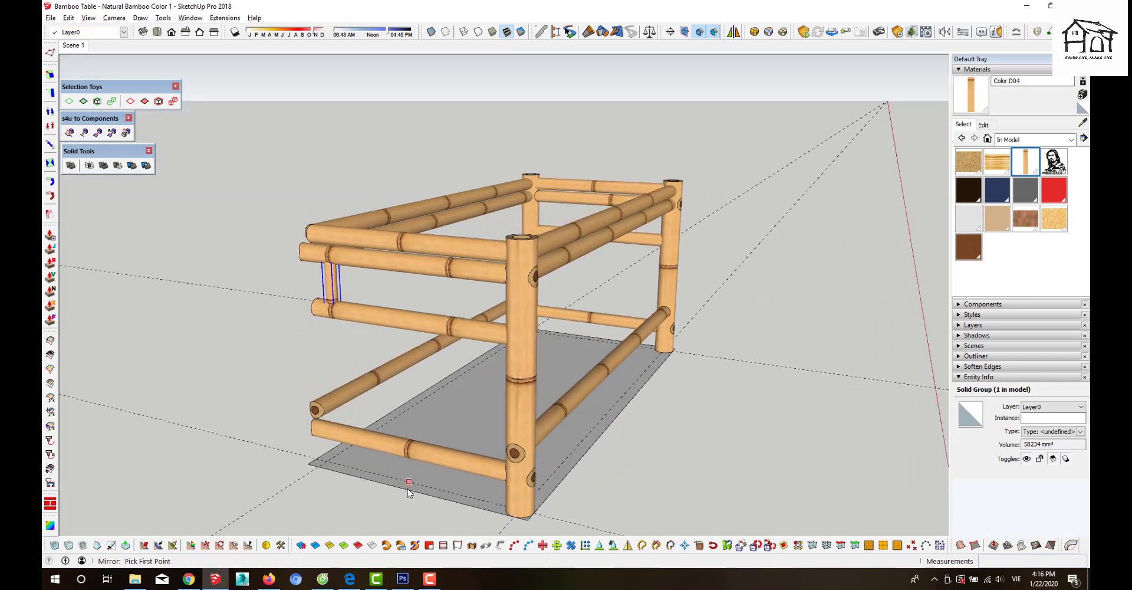
# - Mirror the short post across the frame, keeping the original to make two posts
pyautogui.click(416, 485)
pyautogui.click(418, 435)
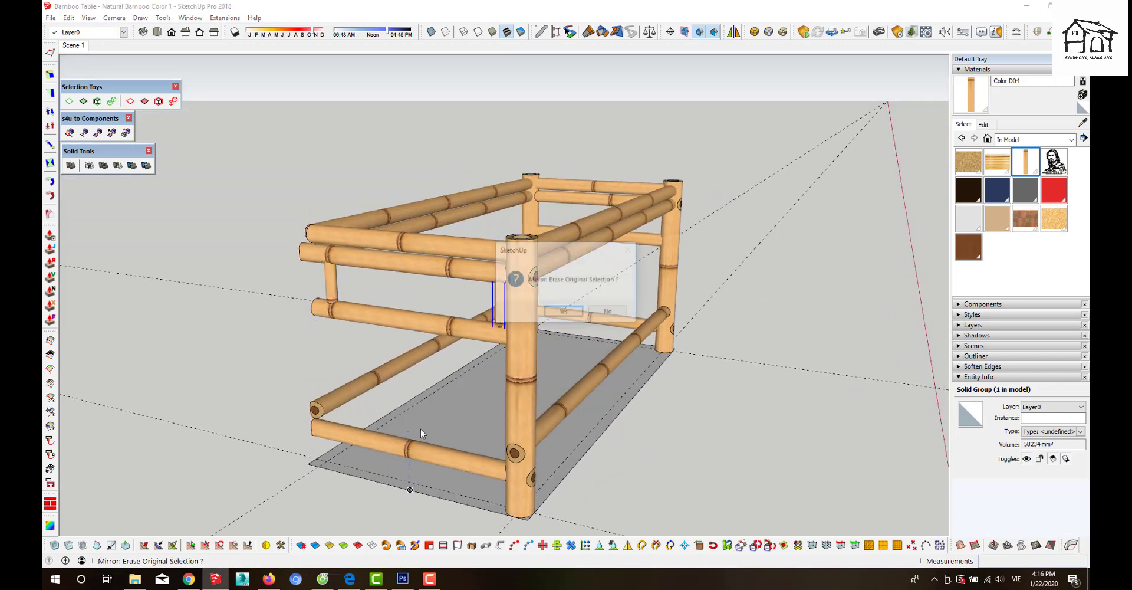
pyautogui.press('Tab')
pyautogui.press('Return')
pyautogui.moveTo(459, 412); pyautogui.dragTo(415, 423, button='middle')
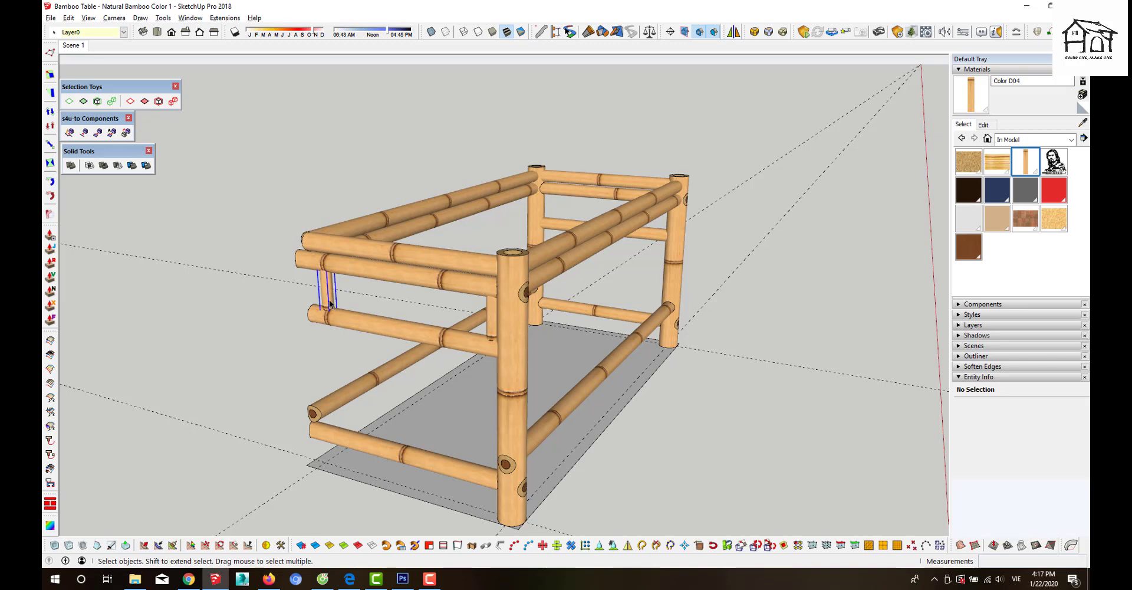
pyautogui.press('m')
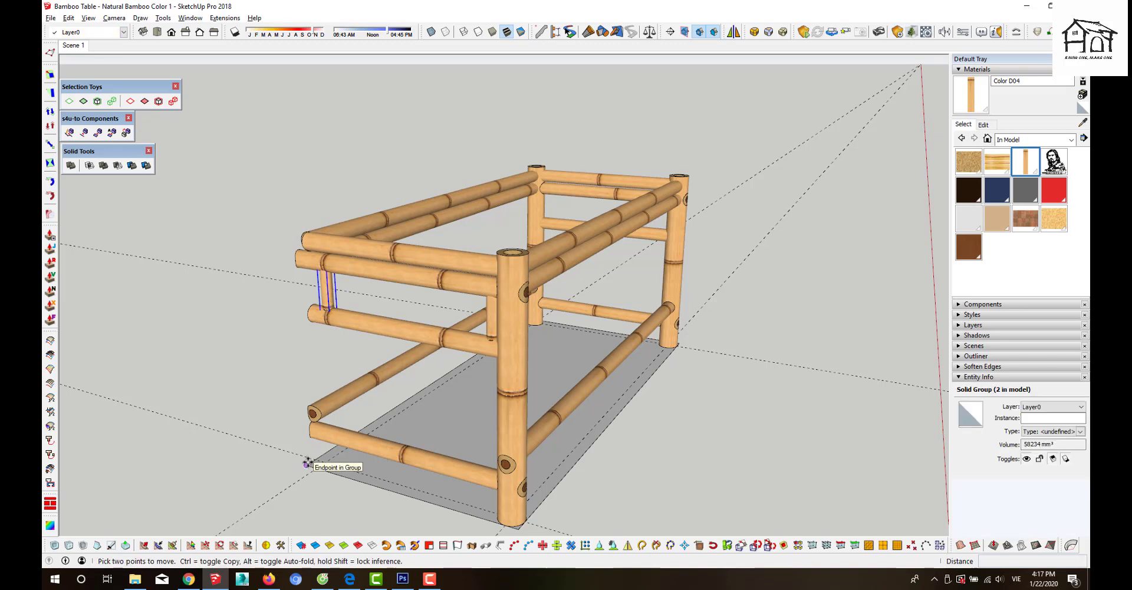
pyautogui.scroll(2, 334, 329)
pyautogui.press('space')
# - Delete the middle rail at the table's left end
pyautogui.click(349, 325)
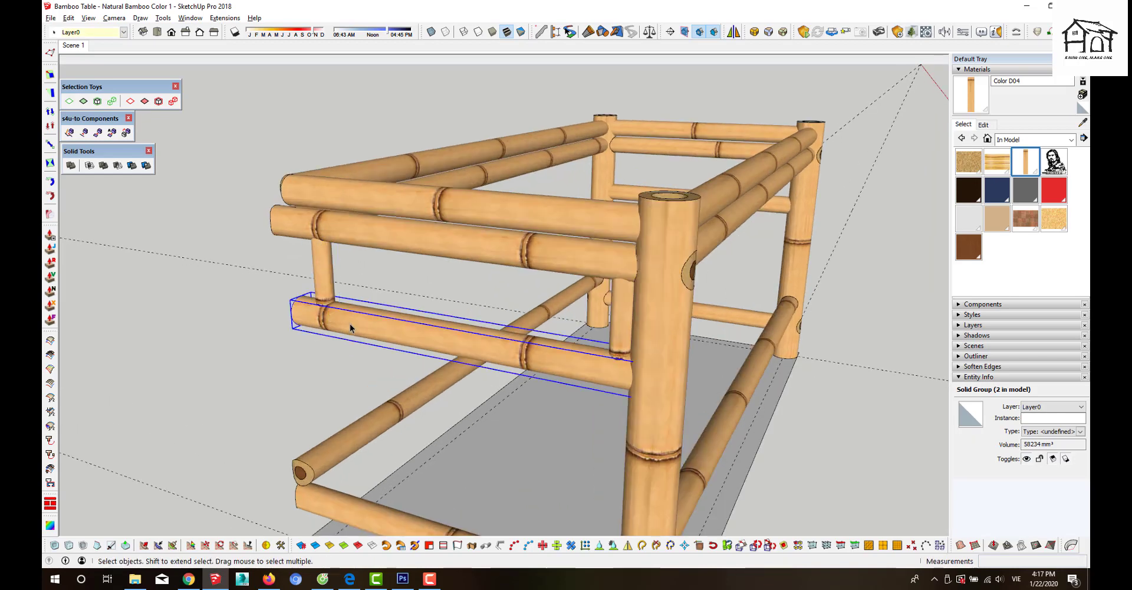
pyautogui.press('Delete')
pyautogui.moveTo(349, 323); pyautogui.dragTo(324, 172, button='middle')
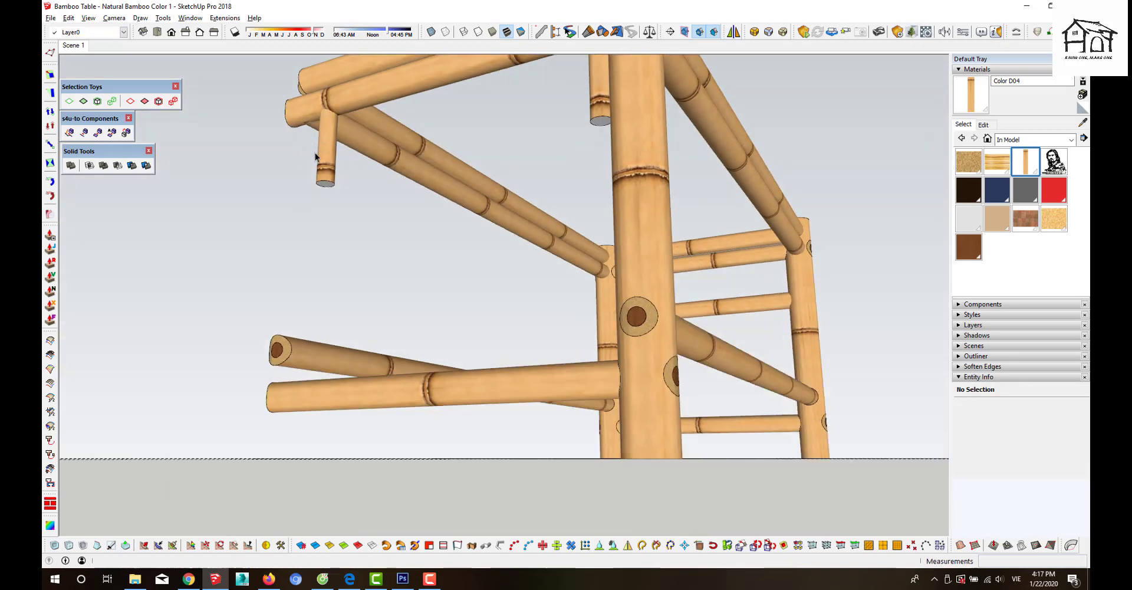
# - Copy the short bamboo post with Move and Ctrl, placing it beside the original
pyautogui.click(324, 172)
pyautogui.scroll(3, 326, 180)
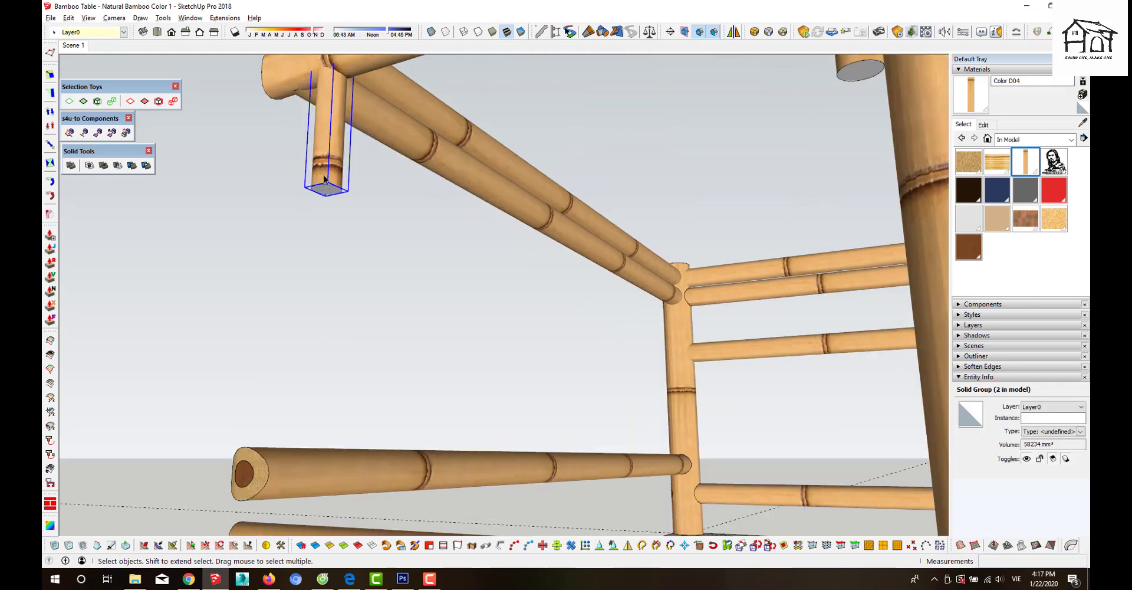
pyautogui.press('m')
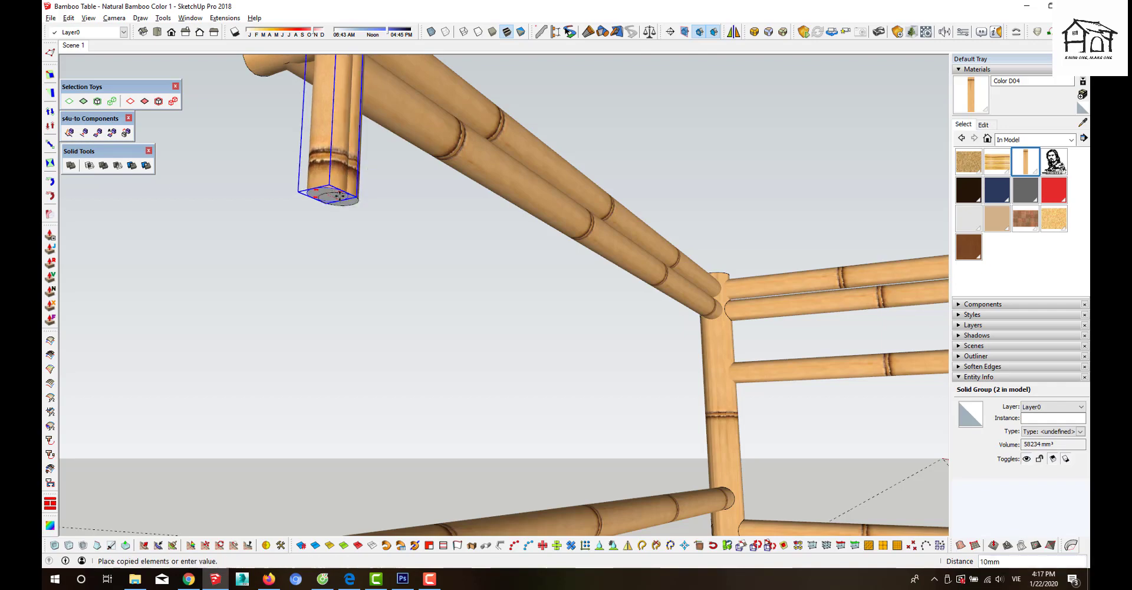
pyautogui.scroll(-3, 328, 195)
pyautogui.moveTo(330, 194)
pyautogui.mouseDown(button='middle')
pyautogui.moveTo(321, 266)
pyautogui.moveTo(382, 342)
pyautogui.mouseUp(button='middle')
pyautogui.scroll(-2, 354, 259)
pyautogui.scroll(-2, 375, 253)
pyautogui.press('ctrl')
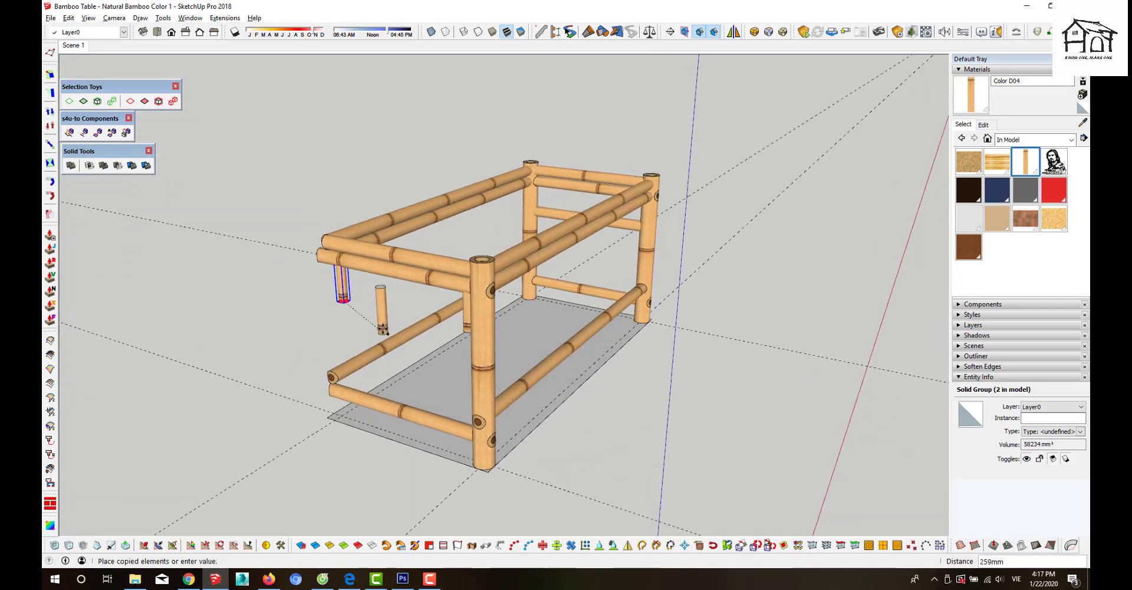
pyautogui.scroll(3, 383, 318)
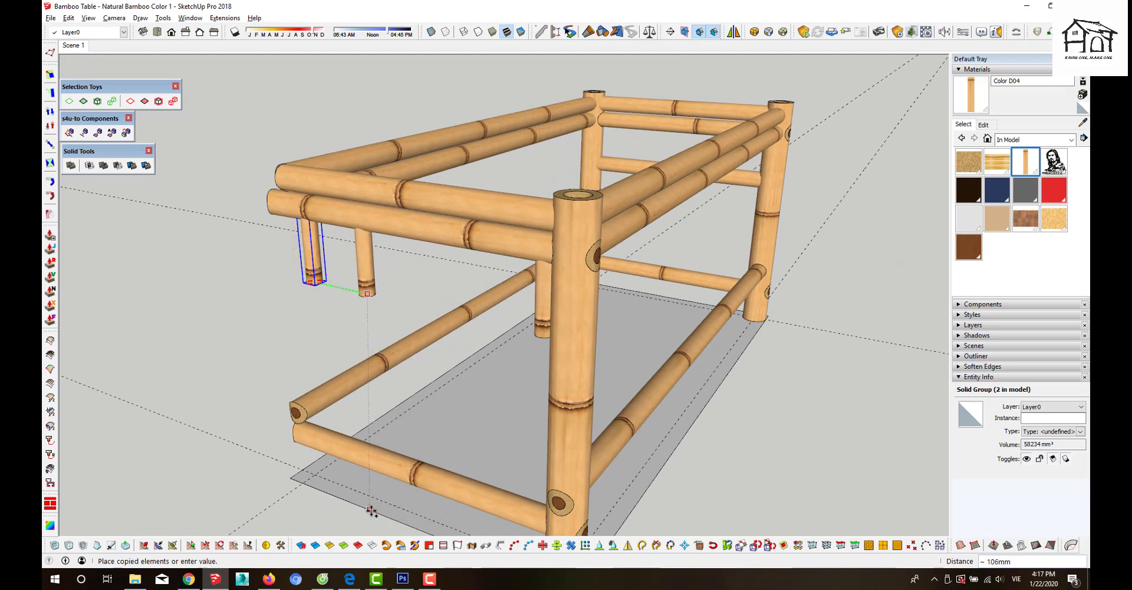
pyautogui.click(416, 526)
pyautogui.press('space')
pyautogui.moveTo(411, 432); pyautogui.dragTo(452, 483, button='middle')
pyautogui.scroll(3, 421, 450)
pyautogui.scroll(3, 434, 460)
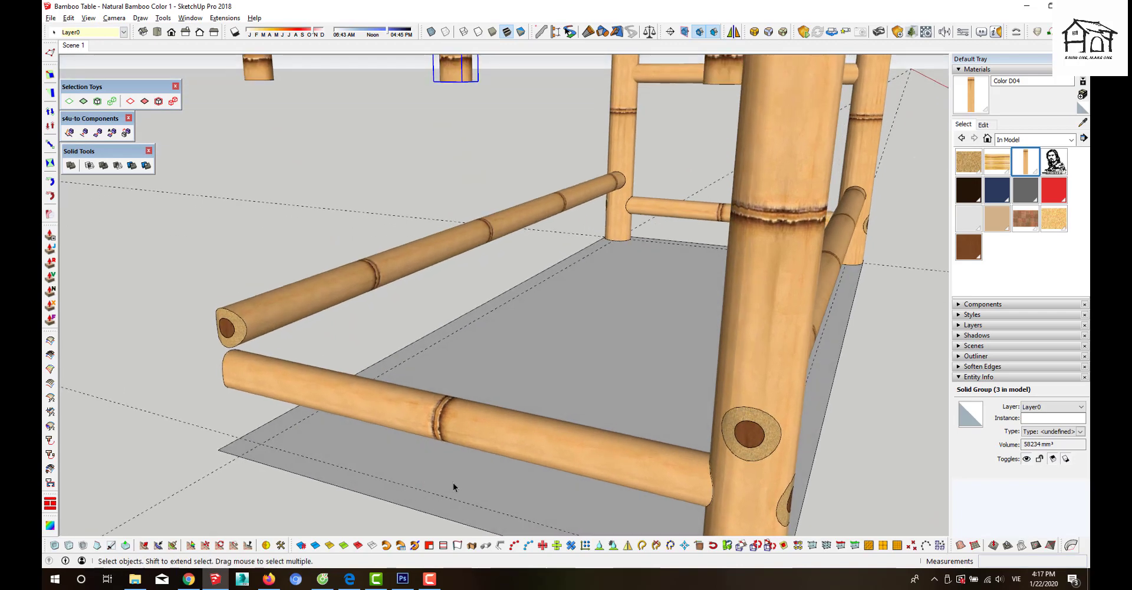
# - Shift the copied post a short distance along the rail
pyautogui.press('m')
pyautogui.click(452, 482)
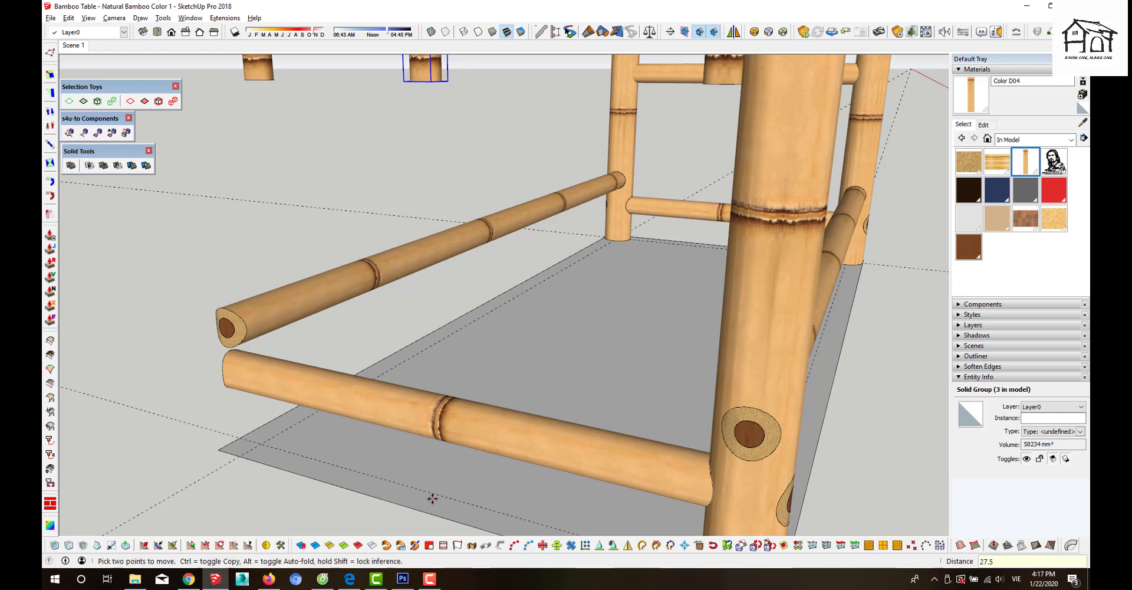
pyautogui.press('space')
pyautogui.scroll(-2, 409, 398)
pyautogui.scroll(-2, 438, 462)
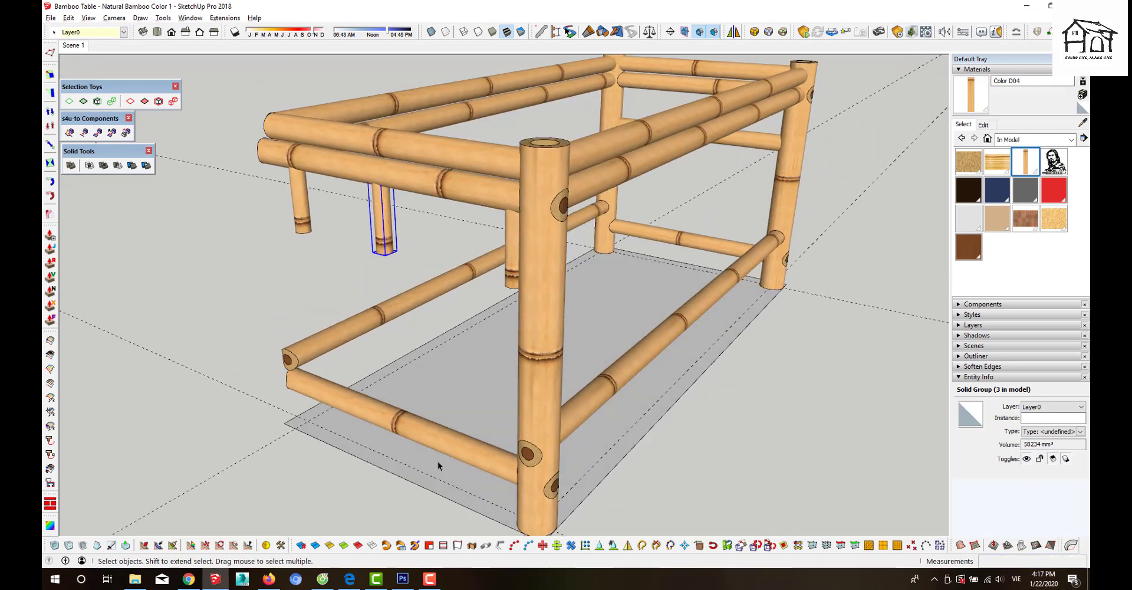
# - Mirror the copied post to its new spot and erase the original
pyautogui.hotkey('shift', 'm')
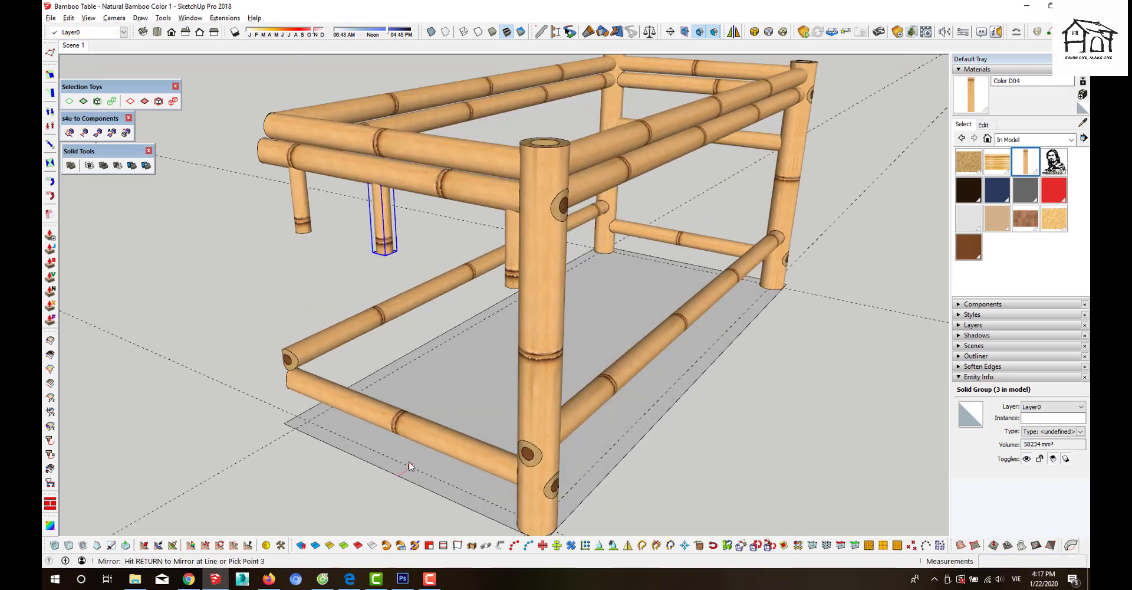
pyautogui.click(411, 456)
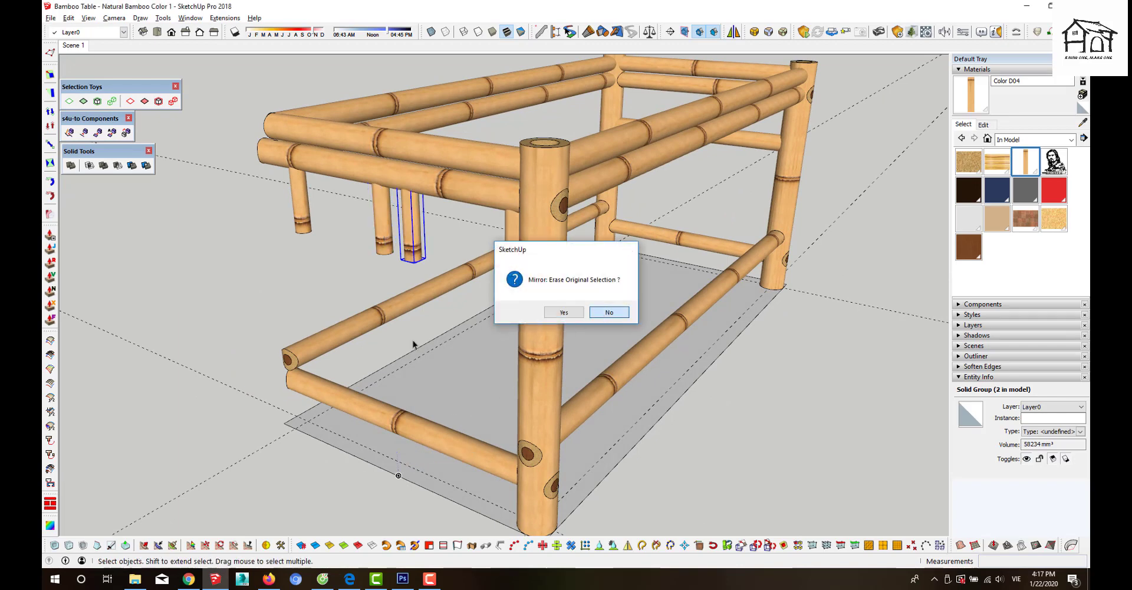
pyautogui.press('Return')
pyautogui.moveTo(412, 344)
pyautogui.mouseDown(button='middle')
pyautogui.moveTo(525, 322)
pyautogui.moveTo(495, 366)
pyautogui.moveTo(589, 365)
pyautogui.moveTo(568, 338)
pyautogui.moveTo(622, 274)
pyautogui.moveTo(607, 285)
pyautogui.mouseUp(button='middle')
pyautogui.scroll(3, 623, 274)
pyautogui.scroll(3, 613, 279)
pyautogui.scroll(2, 609, 282)
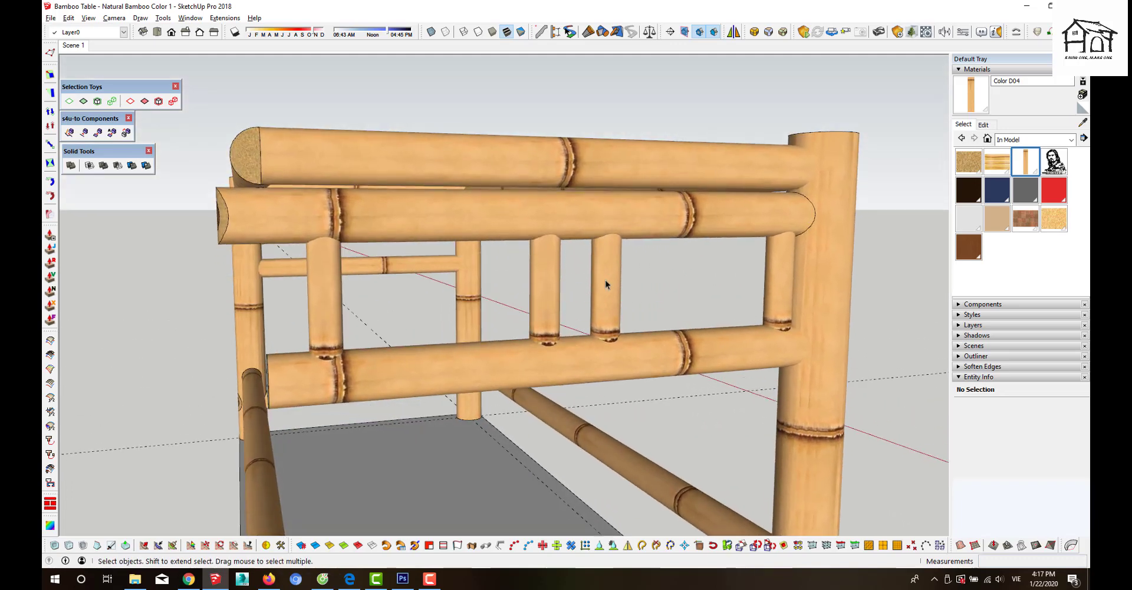
# - Slide the bamboo texture upward on the first short post using Texture Position
pyautogui.doubleClick(606, 284)
pyautogui.scroll(2, 606, 284)
pyautogui.scroll(3, 609, 288)
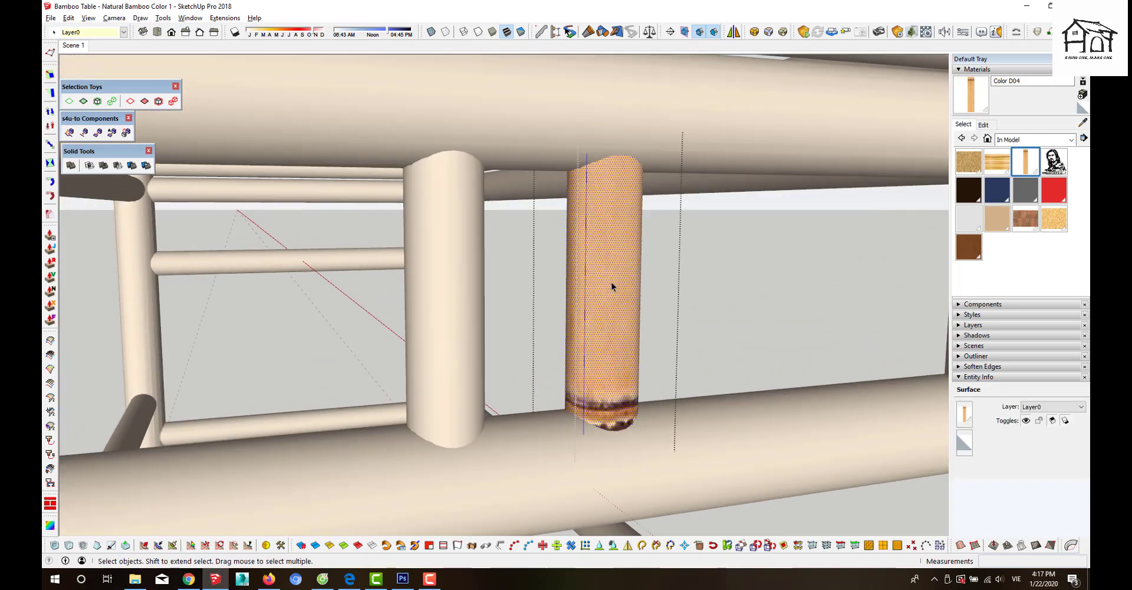
pyautogui.rightClick(615, 306)
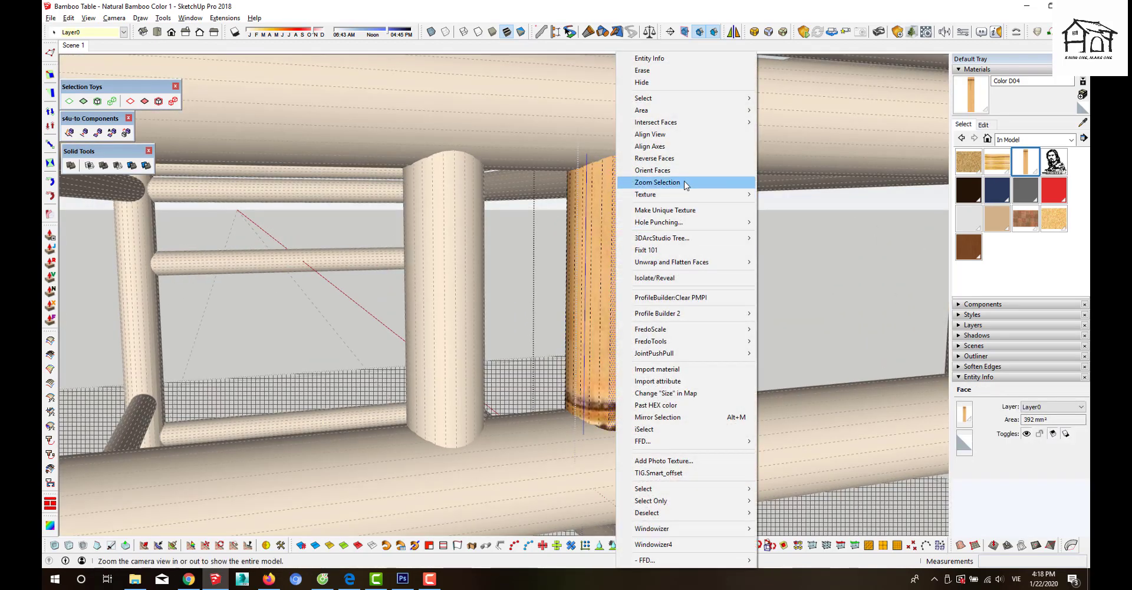
pyautogui.moveTo(645, 195)
pyautogui.click(772, 194)
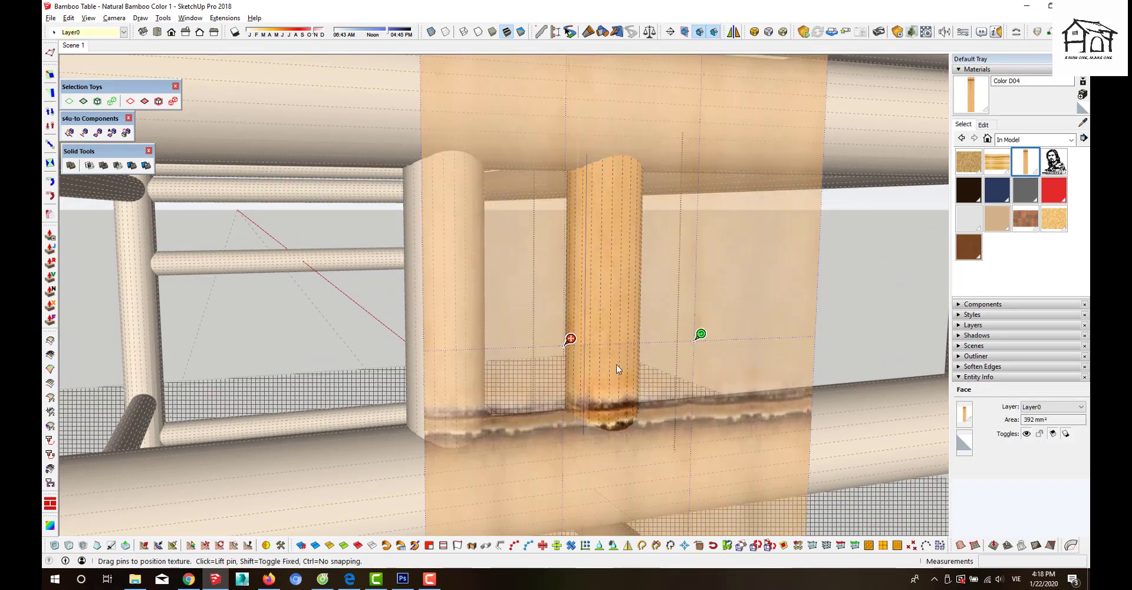
pyautogui.moveTo(617, 363); pyautogui.dragTo(623, 167)
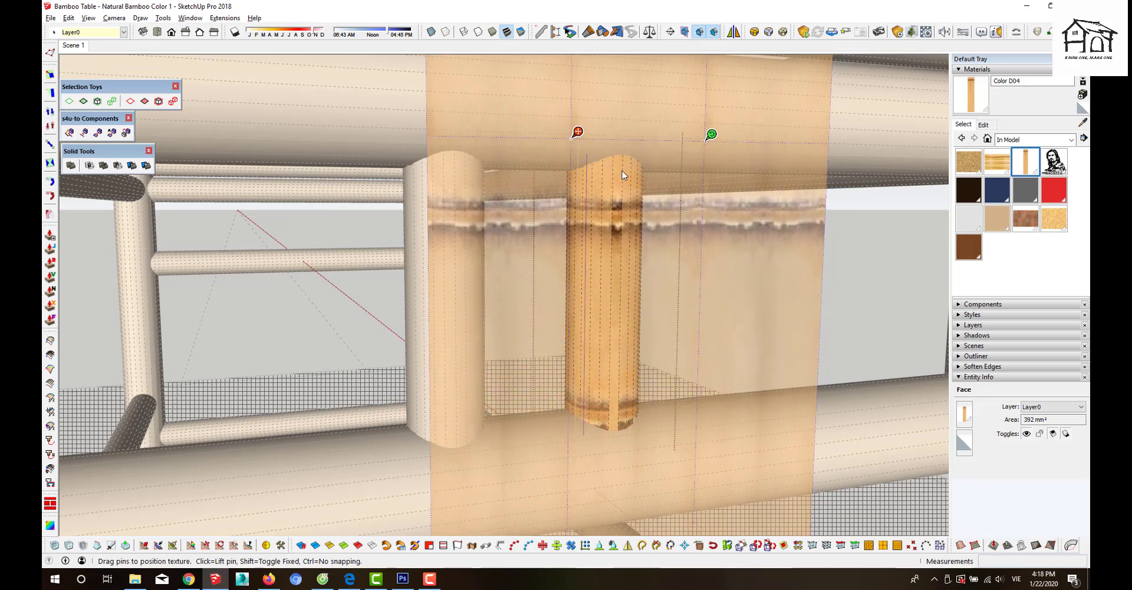
pyautogui.press('Return')
# - Make the first post's bamboo texture projected and sample it with the Paint Bucket
pyautogui.press('b')
pyautogui.press('alt')
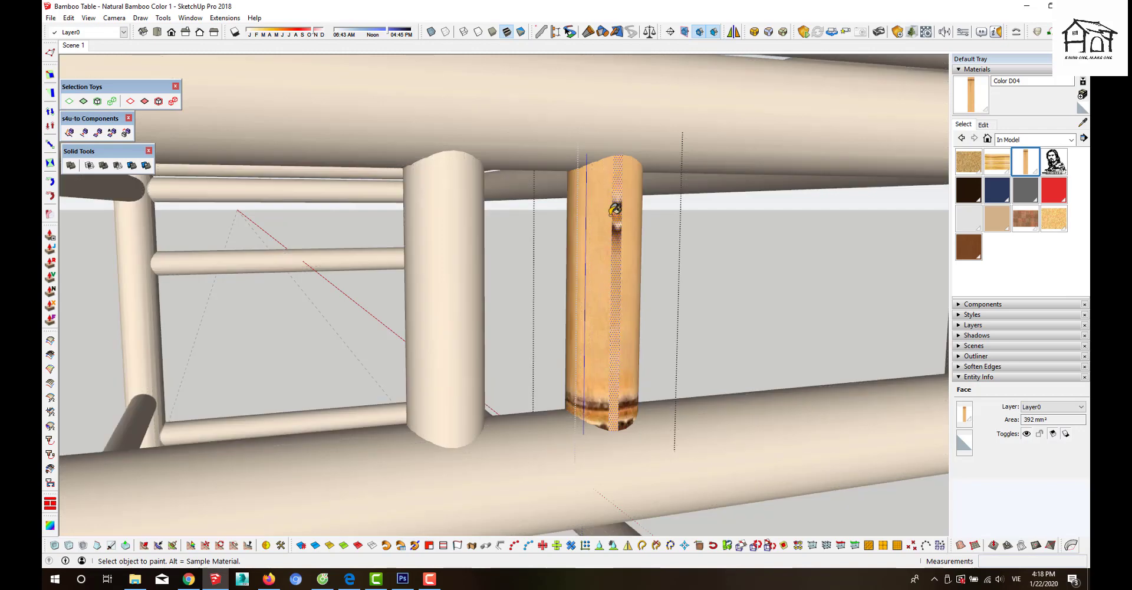
pyautogui.click(612, 211)
pyautogui.hotkey('ctrl', 'z')
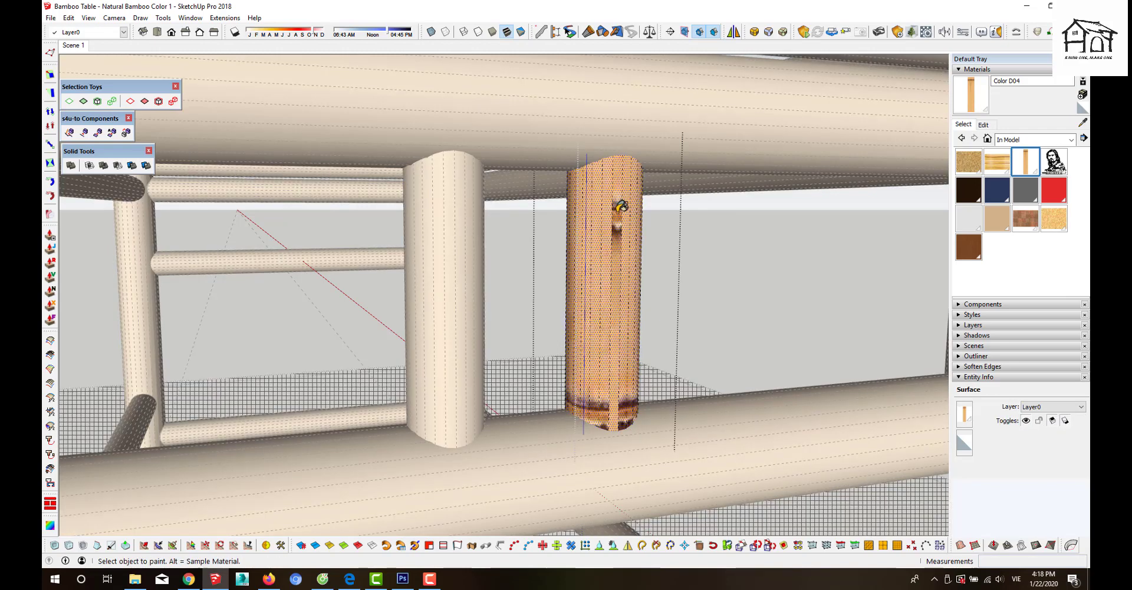
pyautogui.press('space')
pyautogui.click(618, 220)
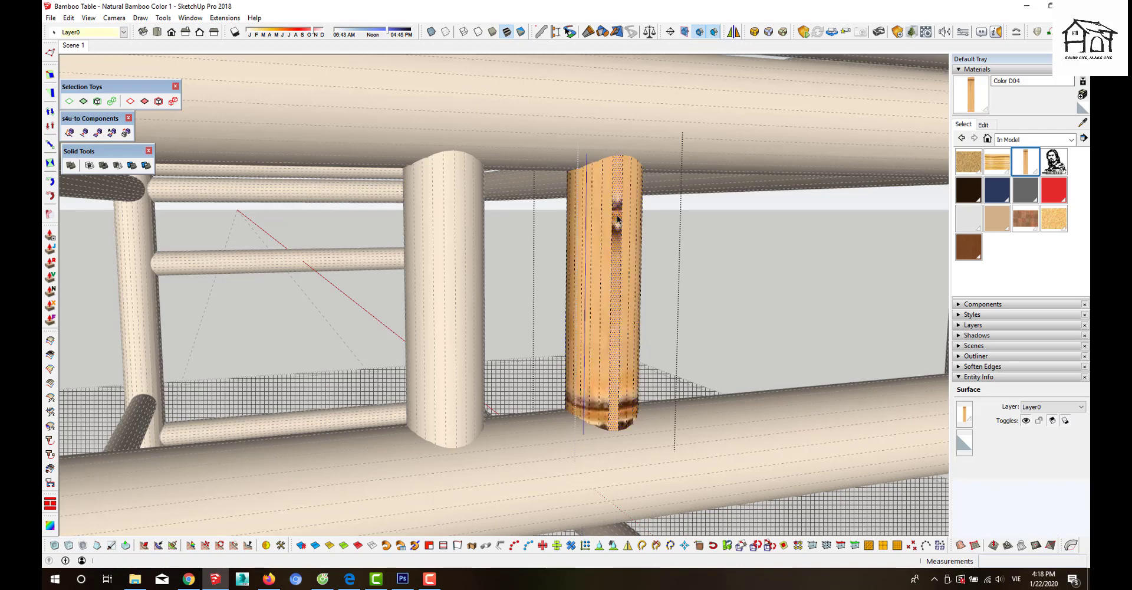
pyautogui.rightClick(618, 206)
pyautogui.moveTo(687, 193)
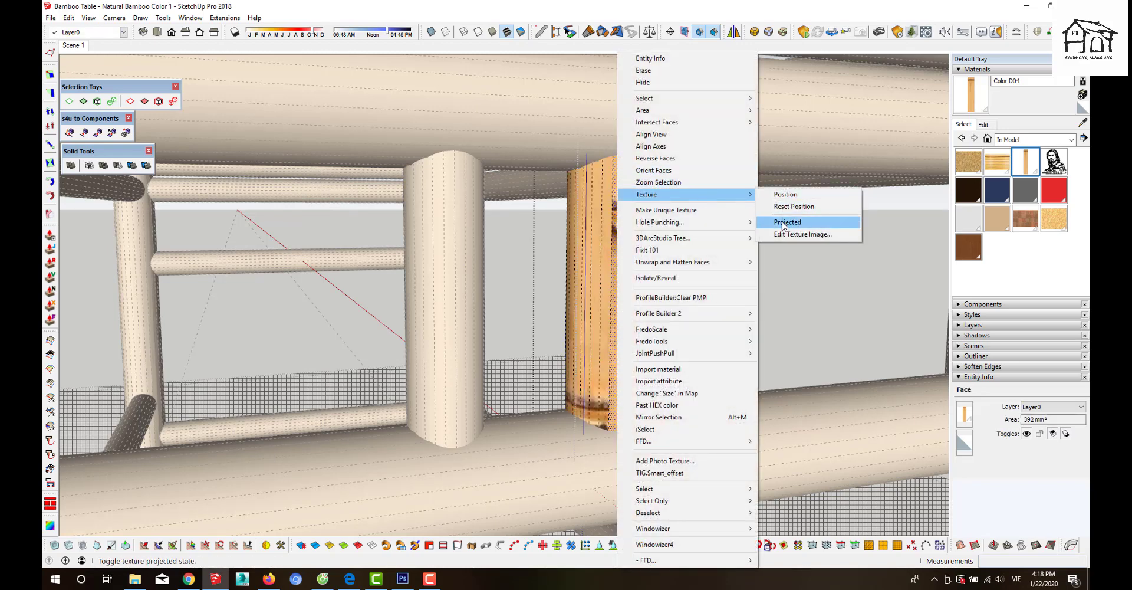
pyautogui.click(787, 222)
pyautogui.press('b')
pyautogui.press('alt')
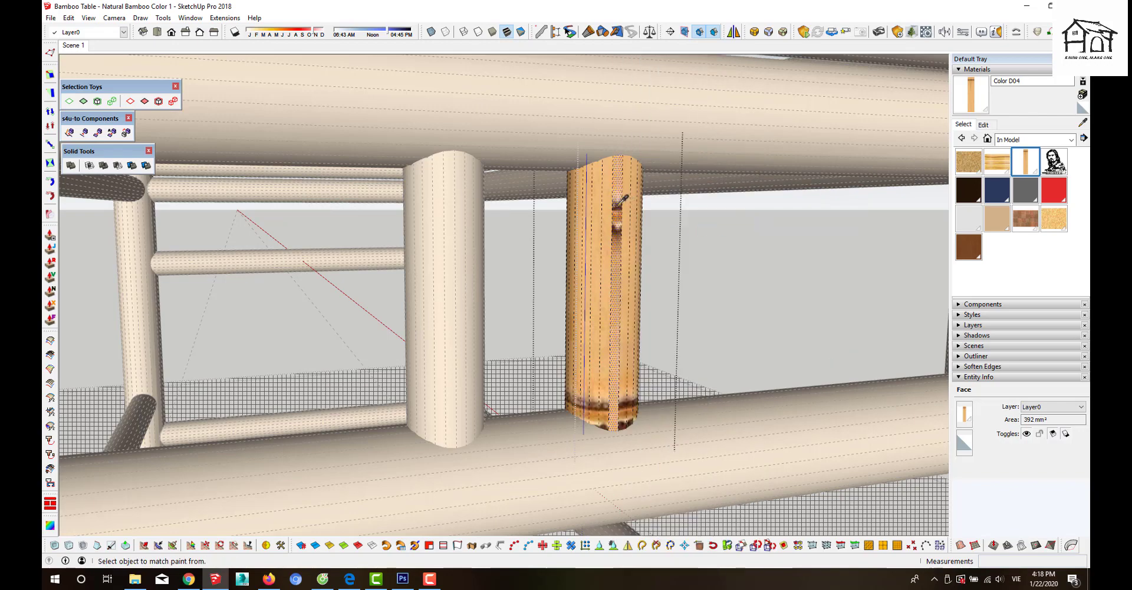
pyautogui.click(619, 201)
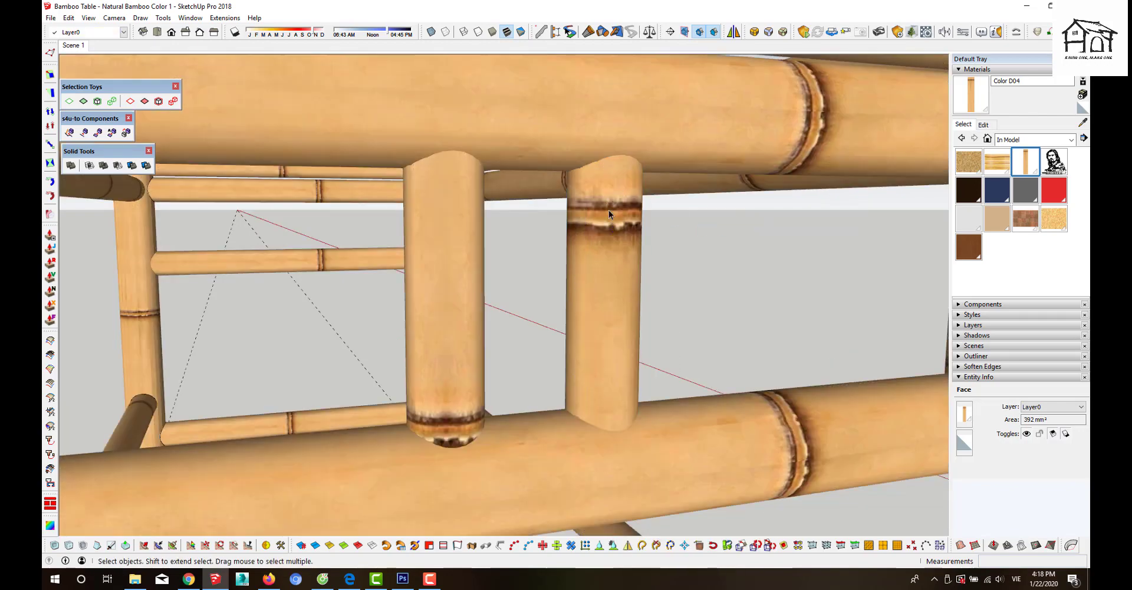
pyautogui.scroll(-3, 608, 209)
pyautogui.scroll(-2, 601, 219)
# - Reposition the bamboo texture upward on the other short post
pyautogui.doubleClick(546, 260)
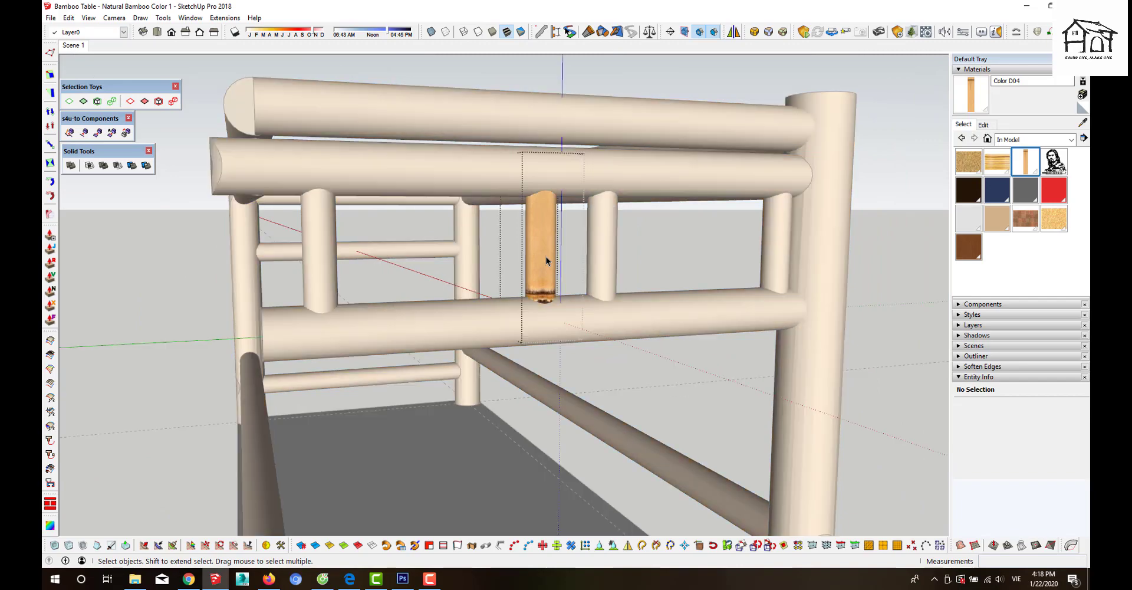
pyautogui.scroll(2, 545, 274)
pyautogui.scroll(2, 543, 276)
pyautogui.click(541, 283)
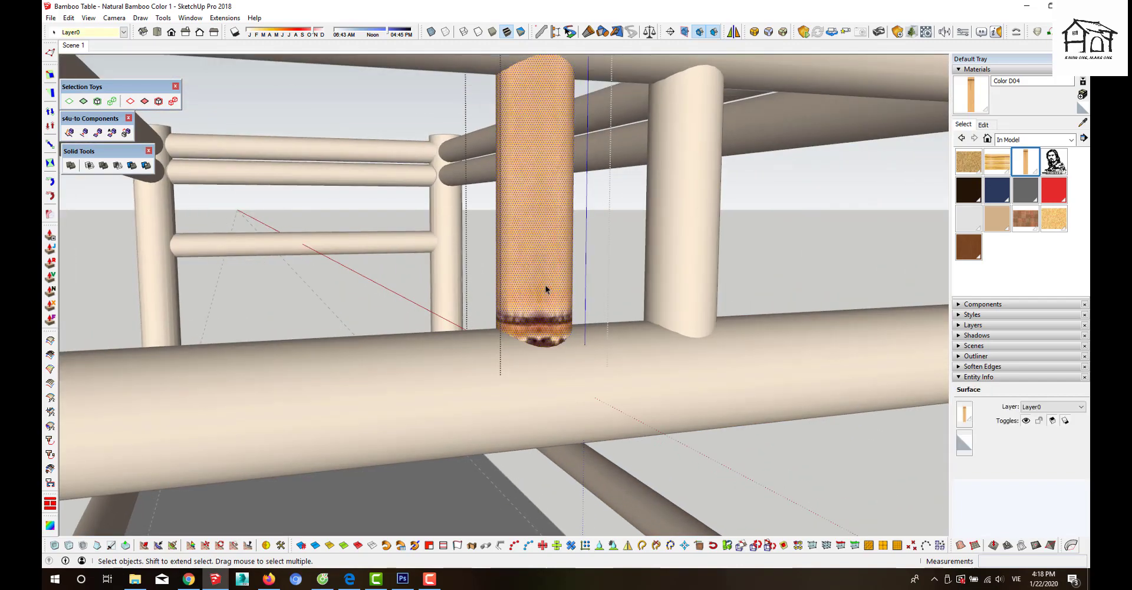
pyautogui.rightClick(546, 277)
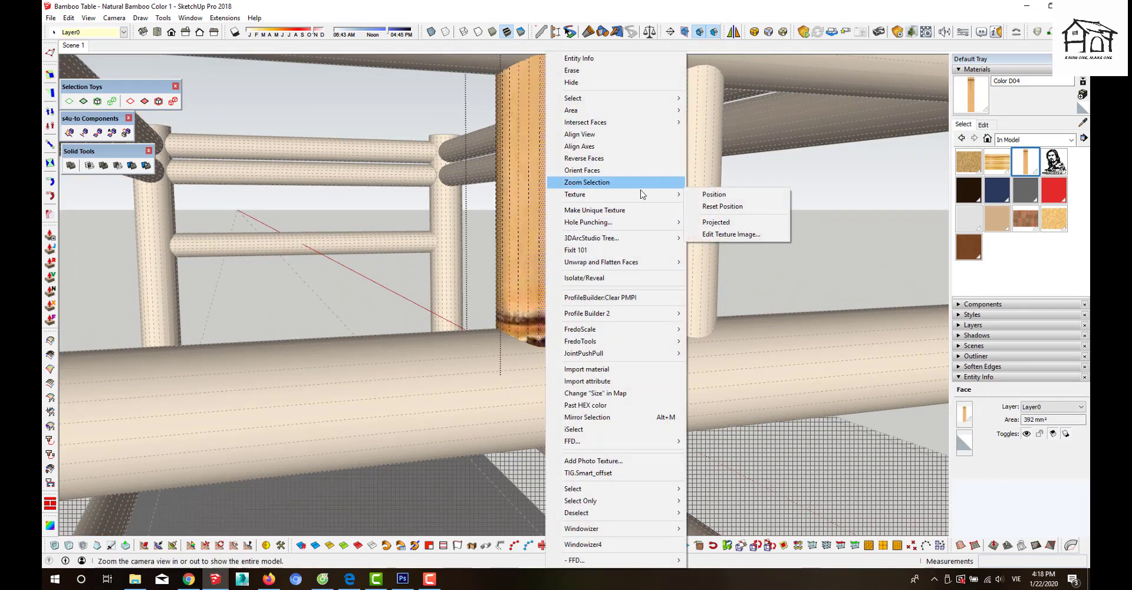
pyautogui.click(704, 195)
pyautogui.moveTo(547, 187); pyautogui.dragTo(542, 131)
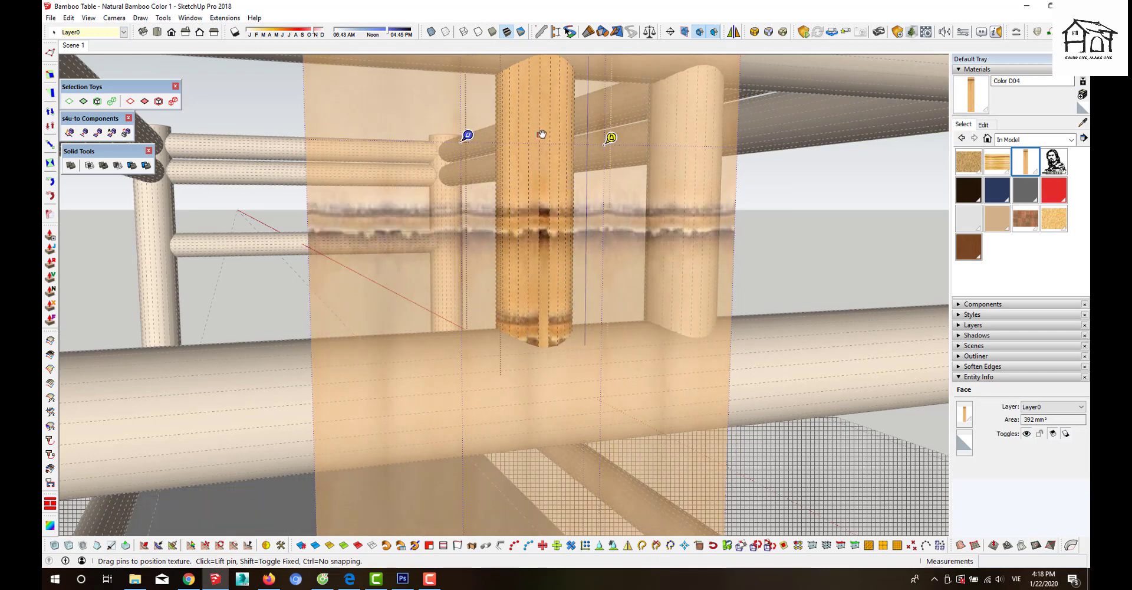
pyautogui.press('Return')
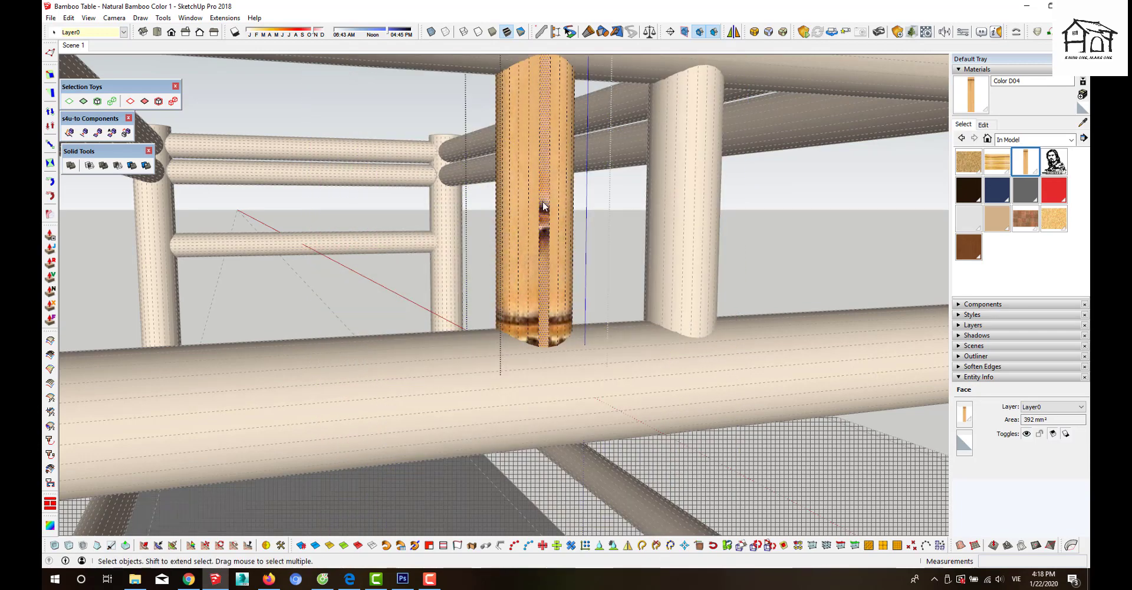
# - Set the second post's texture to projected and sample it for repainting
pyautogui.rightClick(543, 200)
pyautogui.click(711, 222)
pyautogui.press('b')
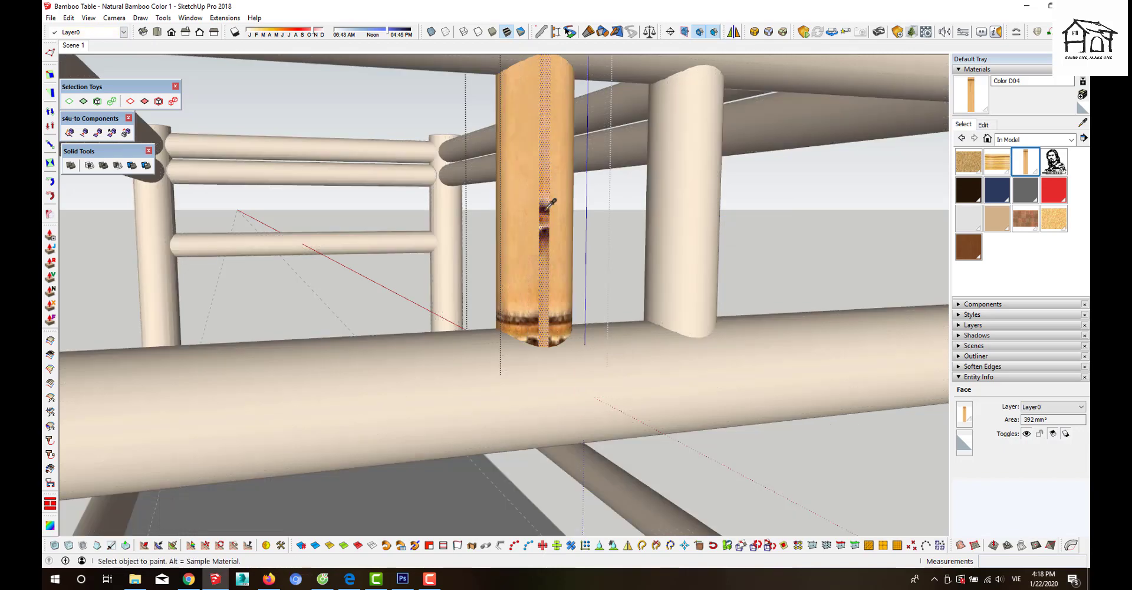
pyautogui.click(540, 199)
pyautogui.press('space')
# - Mirror the spacer post group across the frame with Shift+M, keeping the original
pyautogui.scroll(-3, 528, 235)
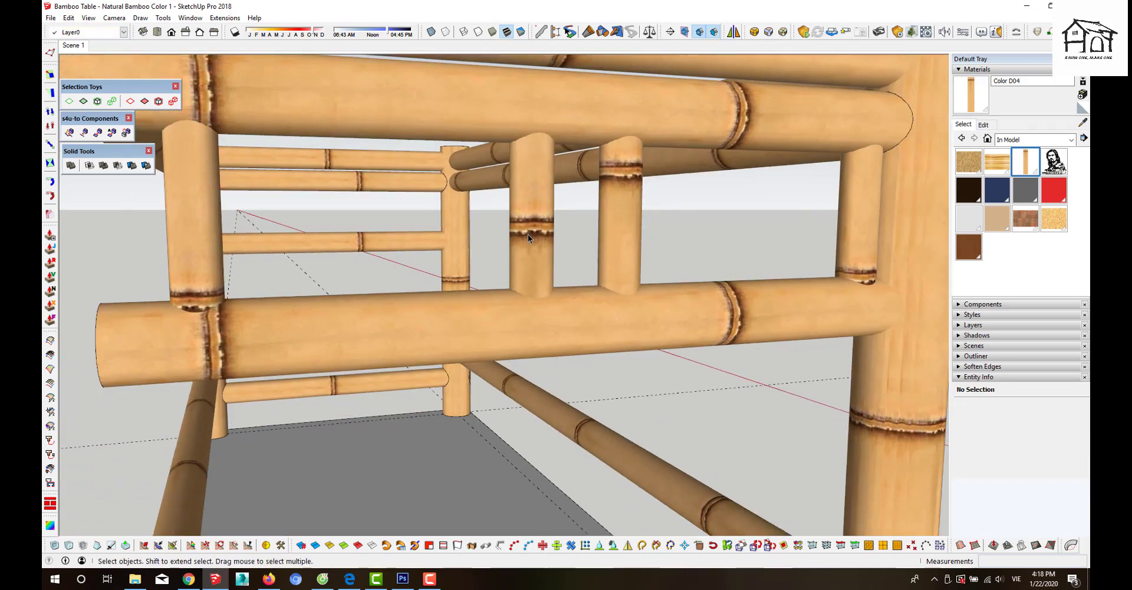
pyautogui.scroll(-3, 528, 235)
pyautogui.moveTo(528, 235); pyautogui.dragTo(688, 236, button='middle')
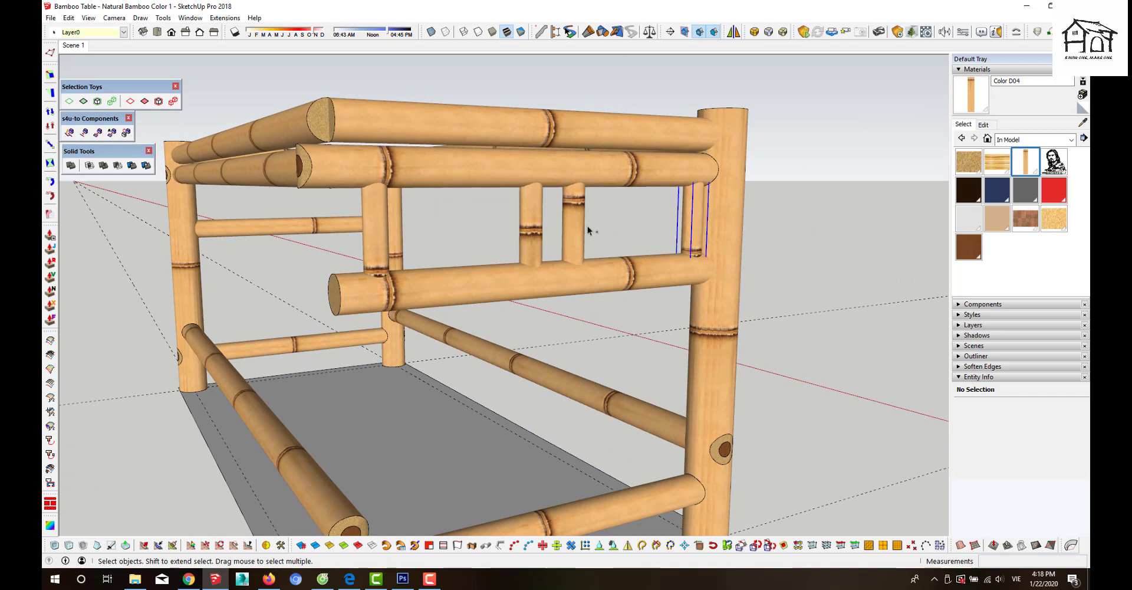
pyautogui.click(572, 229)
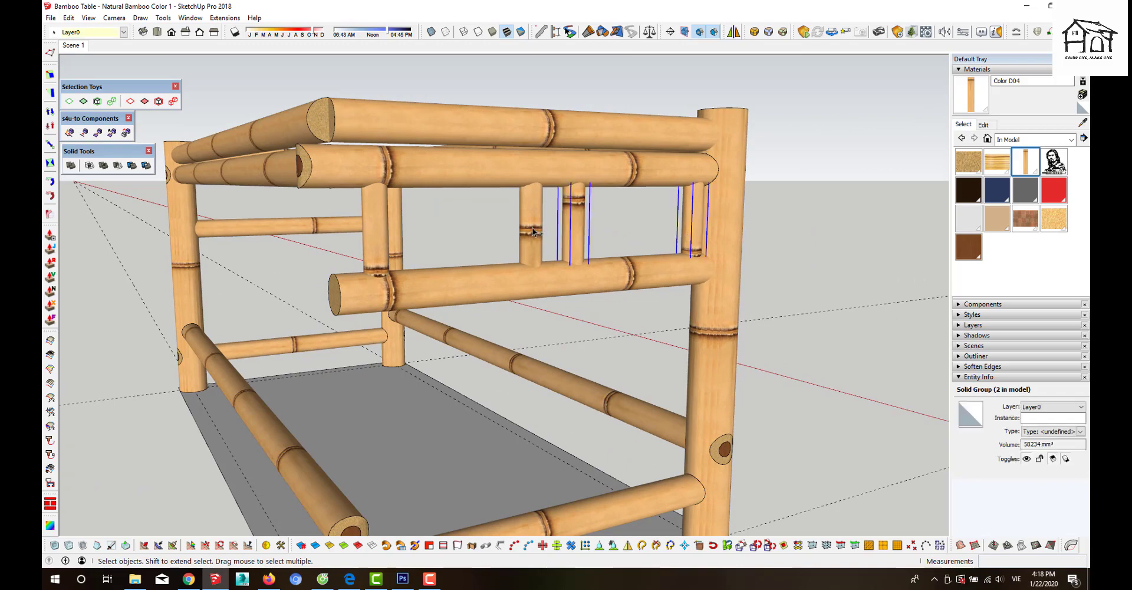
pyautogui.click(436, 273)
pyautogui.moveTo(440, 277); pyautogui.dragTo(479, 346, button='middle')
pyautogui.scroll(-2, 479, 346)
pyautogui.moveTo(497, 280); pyautogui.dragTo(476, 347, button='middle')
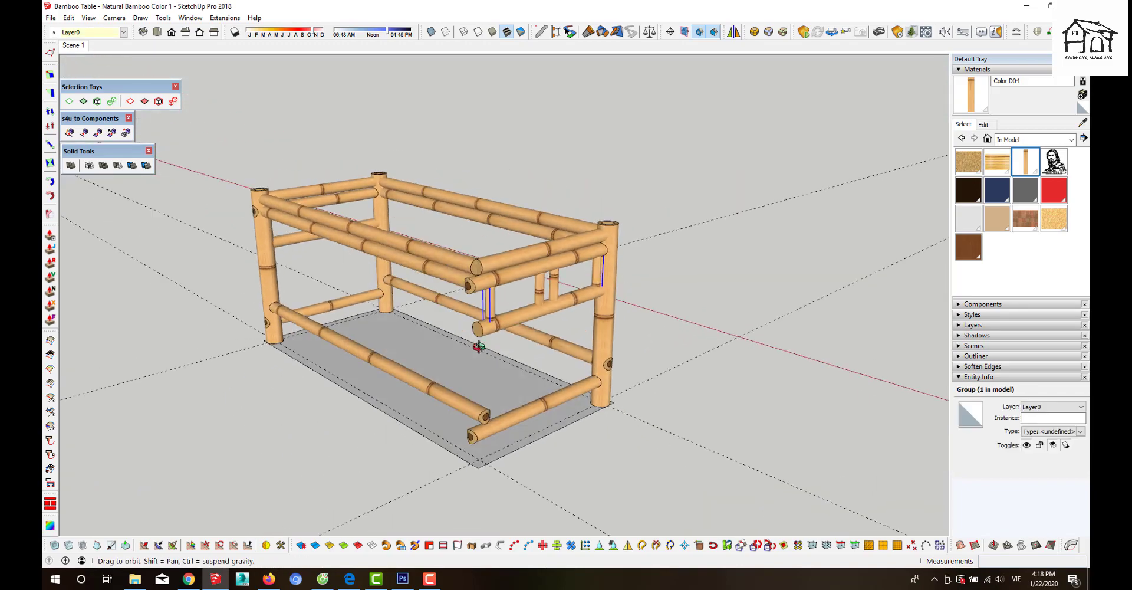
pyautogui.hotkey('shift', 'm')
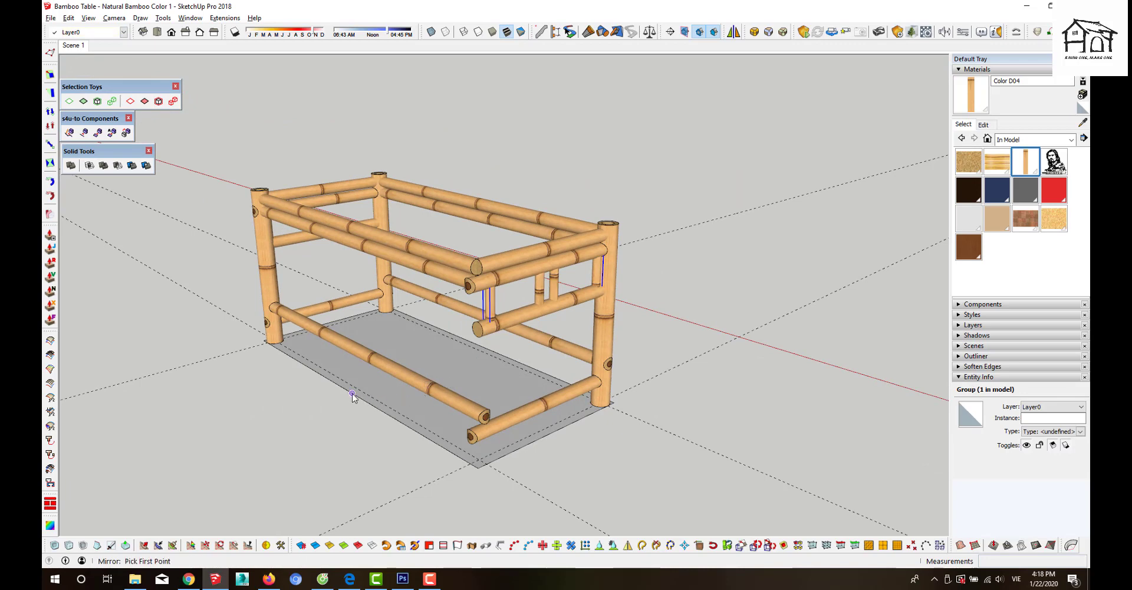
pyautogui.click(352, 393)
pyautogui.press('Return')
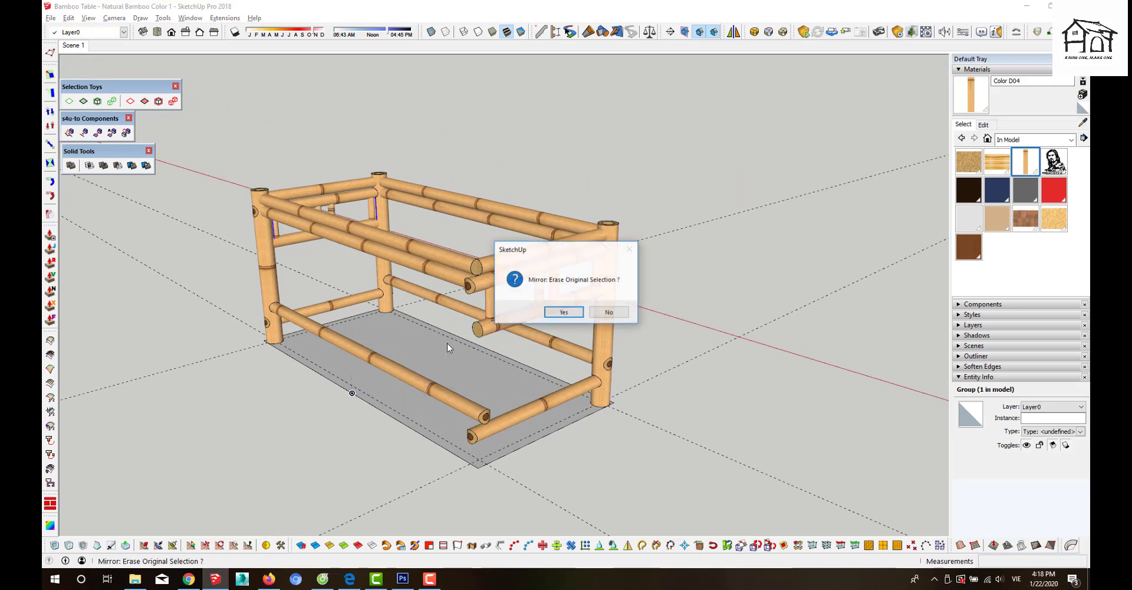
pyautogui.click(612, 311)
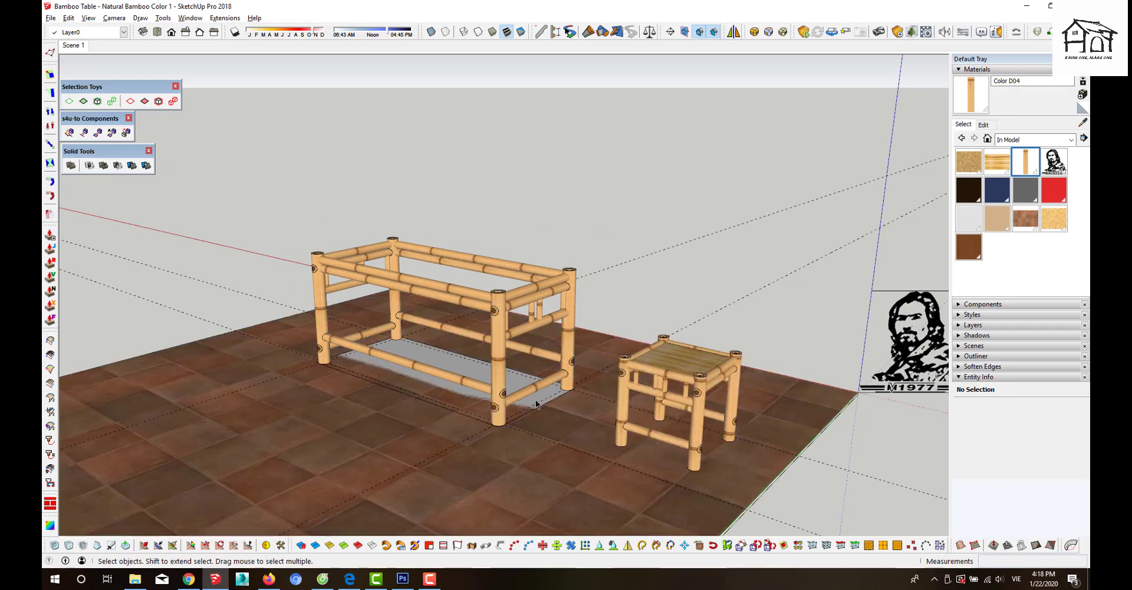
# - Delete the tiled floor and the stool
pyautogui.moveTo(536, 404); pyautogui.dragTo(464, 433, button='middle')
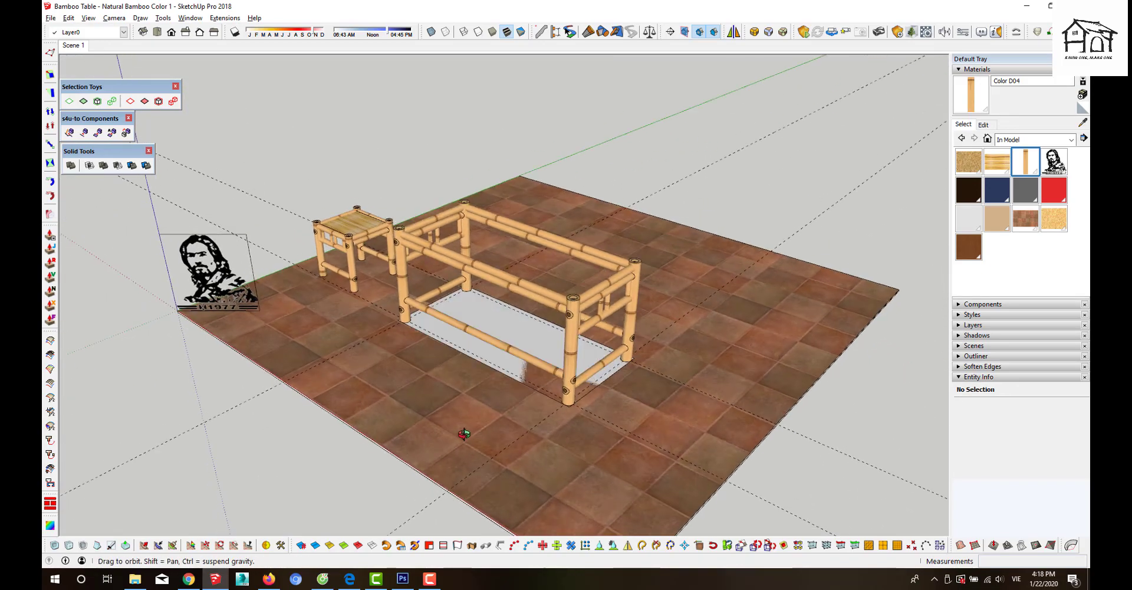
pyautogui.scroll(3, 524, 409)
pyautogui.click(739, 312)
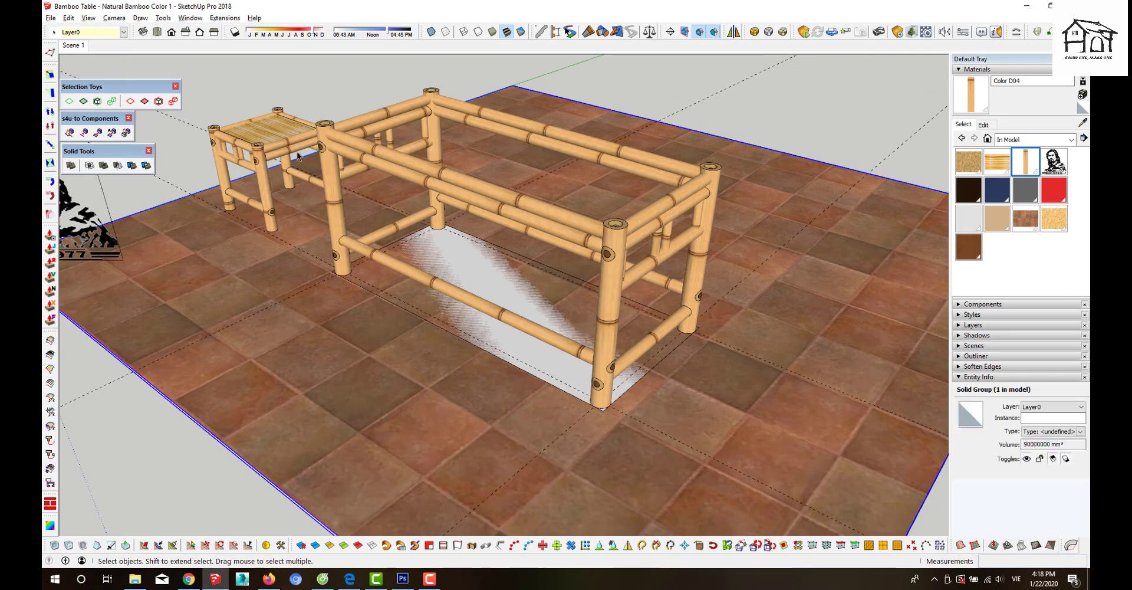
pyautogui.keyDown('shift'); pyautogui.click(288, 129); pyautogui.keyUp('shift')
pyautogui.press('Delete')
# - Select all the bamboo table pieces with a selection window
pyautogui.scroll(-3, 286, 182)
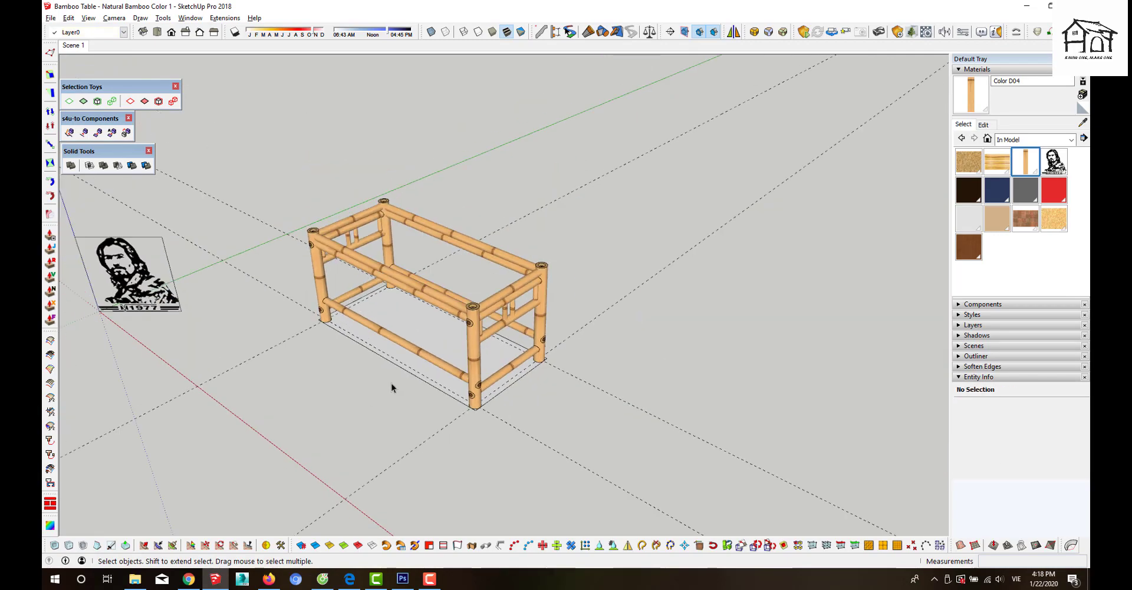
pyautogui.scroll(-2, 392, 387)
pyautogui.scroll(1, 392, 324)
pyautogui.scroll(2, 414, 355)
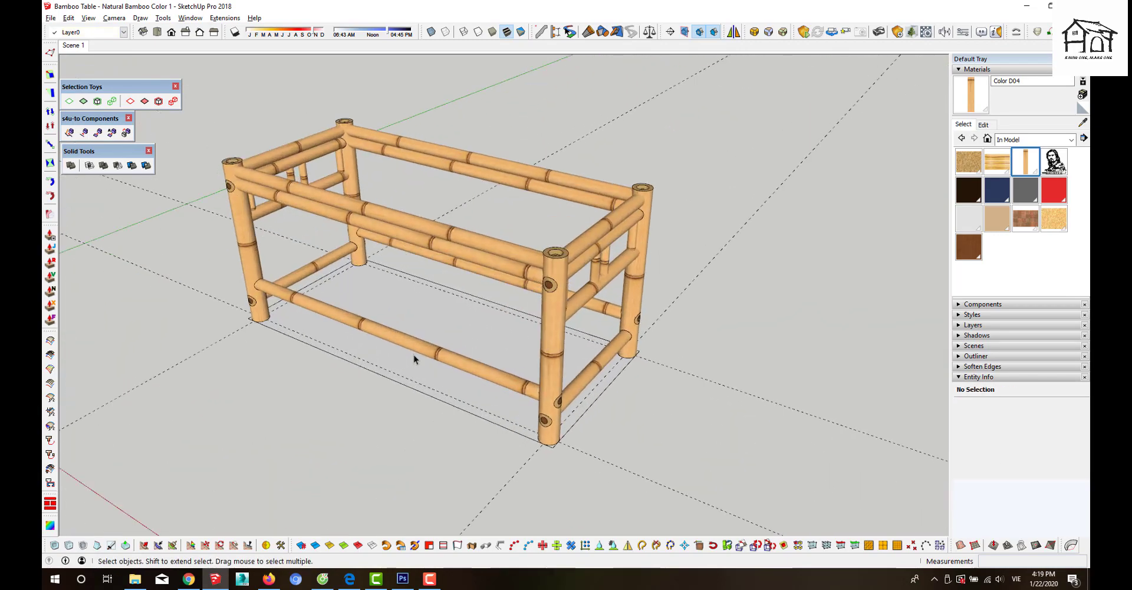
pyautogui.moveTo(398, 345)
pyautogui.mouseDown(button='middle')
pyautogui.moveTo(392, 316)
pyautogui.moveTo(378, 322)
pyautogui.mouseUp(button='middle')
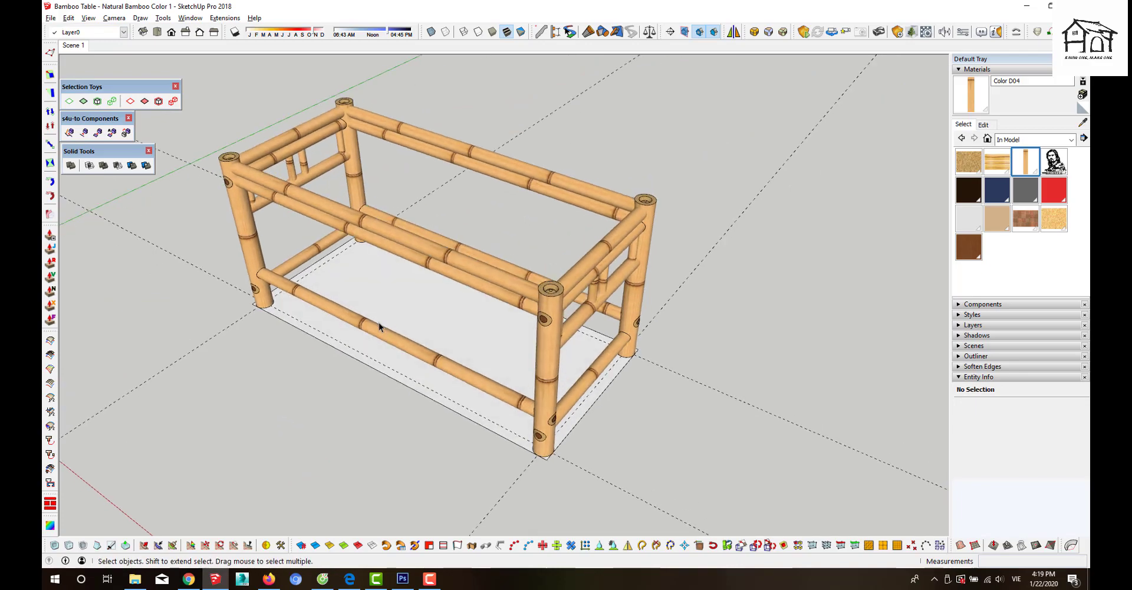
pyautogui.moveTo(448, 302)
pyautogui.mouseDown(button='middle')
pyautogui.moveTo(420, 287)
pyautogui.moveTo(429, 295)
pyautogui.moveTo(434, 247)
pyautogui.moveTo(451, 269)
pyautogui.mouseUp(button='middle')
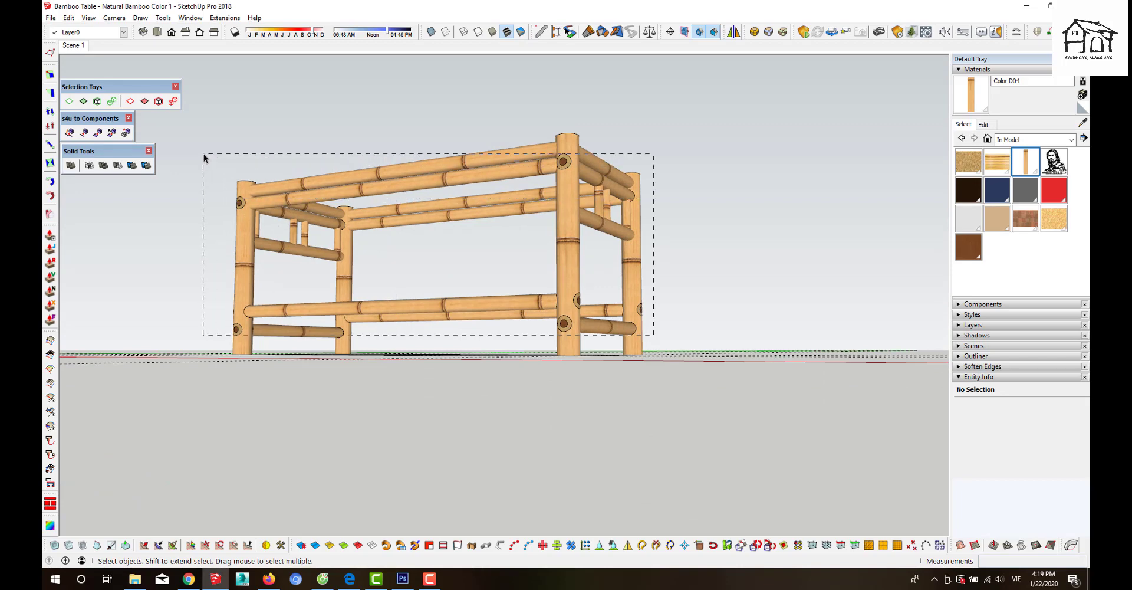
pyautogui.moveTo(204, 157); pyautogui.dragTo(204, 158)
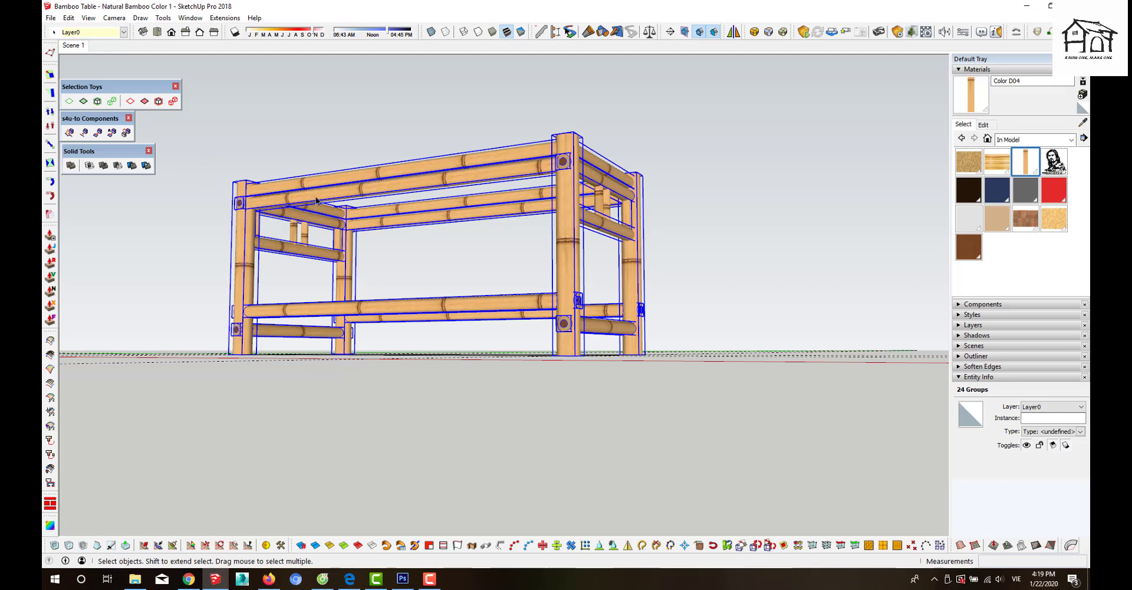
pyautogui.click(399, 243)
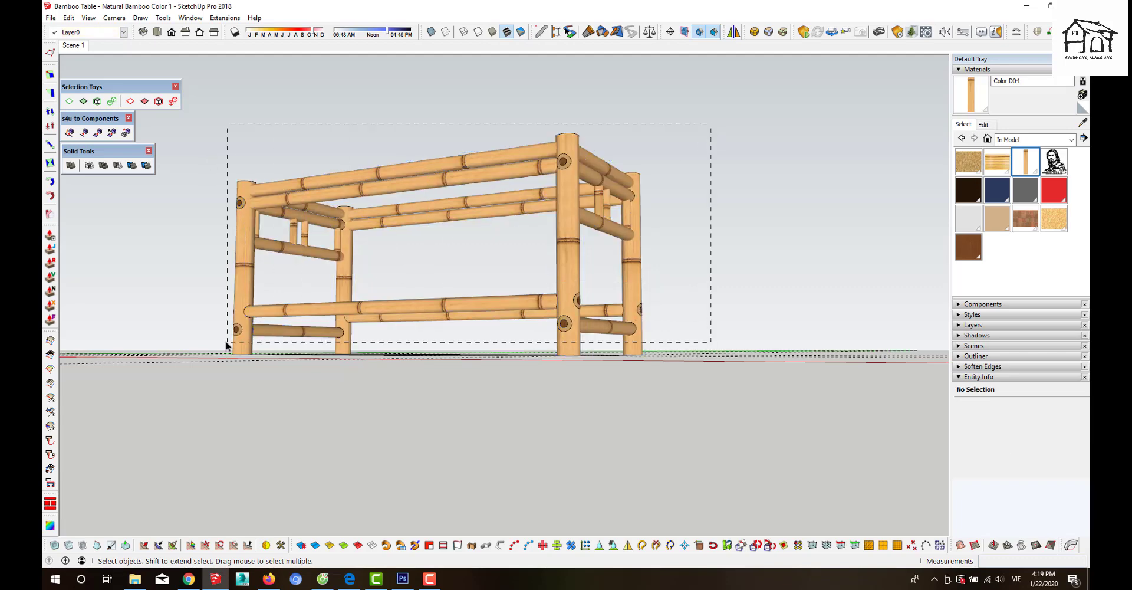
pyautogui.moveTo(226, 345); pyautogui.dragTo(227, 345)
# - Group the bamboo pieces, hide the table, and zoom onto the grey base rectangle
pyautogui.hotkey('ctrl', 'g')
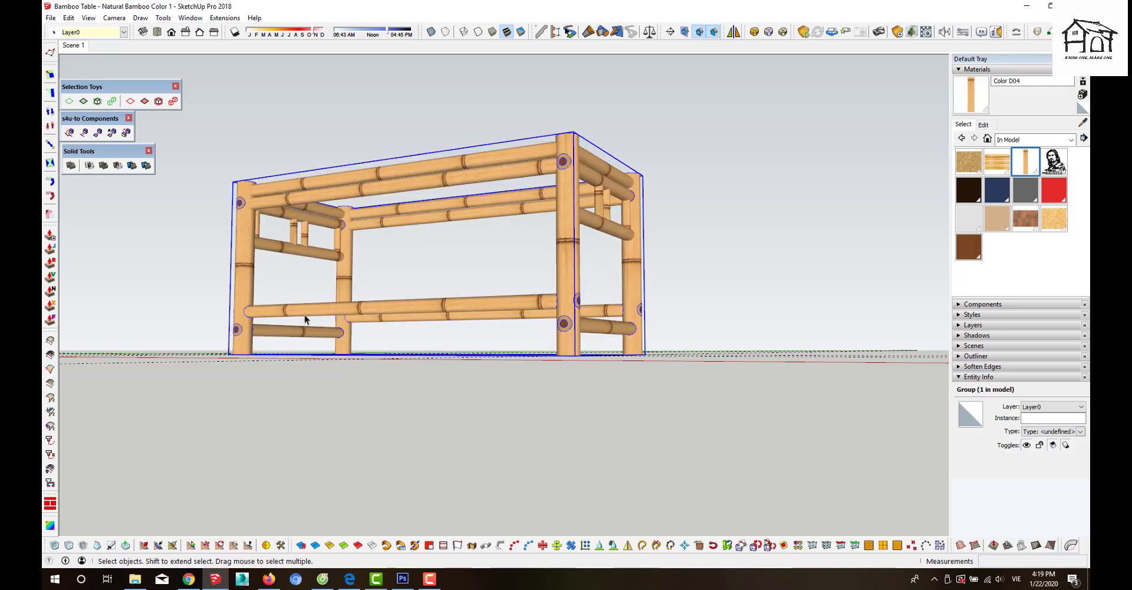
pyautogui.press('Delete')
pyautogui.moveTo(303, 318)
pyautogui.mouseDown(button='middle')
pyautogui.moveTo(298, 382)
pyautogui.moveTo(316, 369)
pyautogui.moveTo(349, 407)
pyautogui.mouseUp(button='middle')
pyautogui.scroll(1, 351, 354)
pyautogui.scroll(1, 328, 355)
pyautogui.scroll(1, 286, 324)
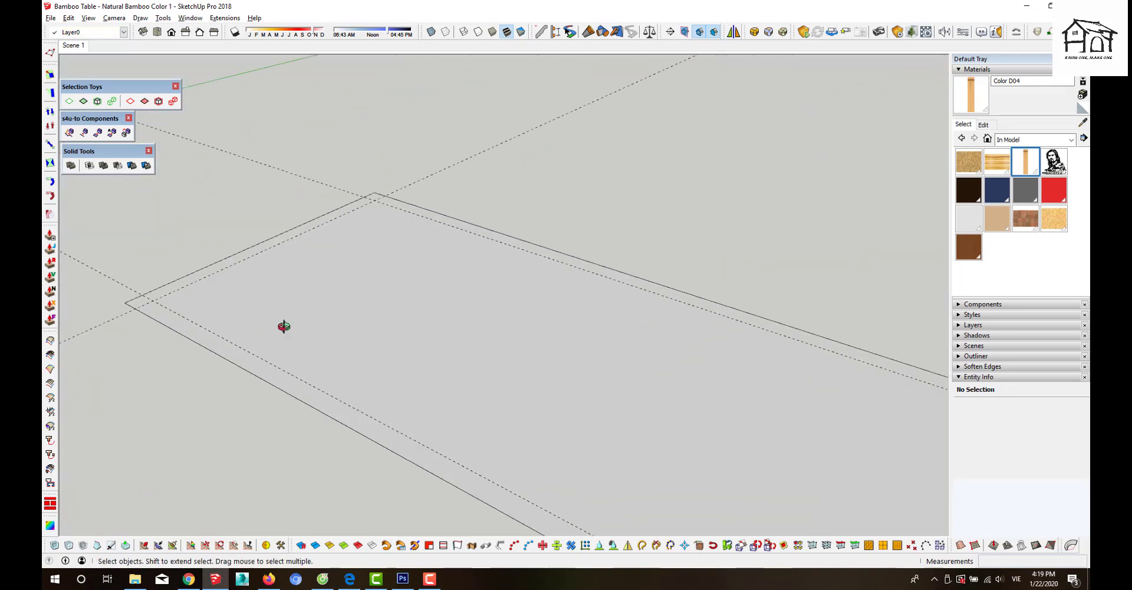
pyautogui.scroll(2, 243, 332)
pyautogui.scroll(1, 243, 334)
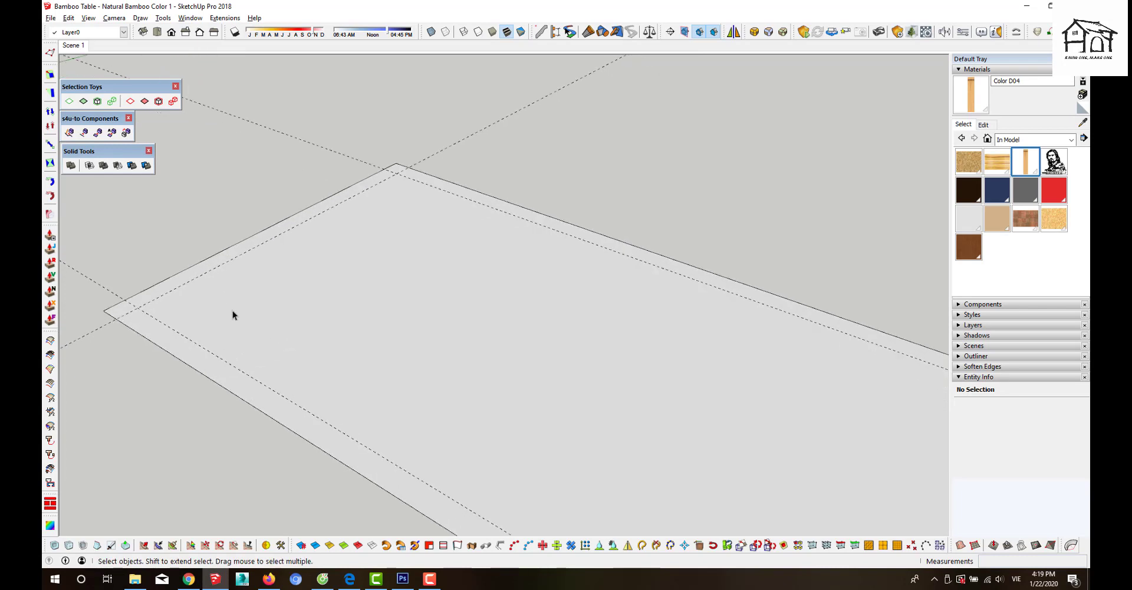
# - Place Tape Measure guides near the bottom edge and 20 mm inside the left edge
pyautogui.press('t')
pyautogui.click(226, 361)
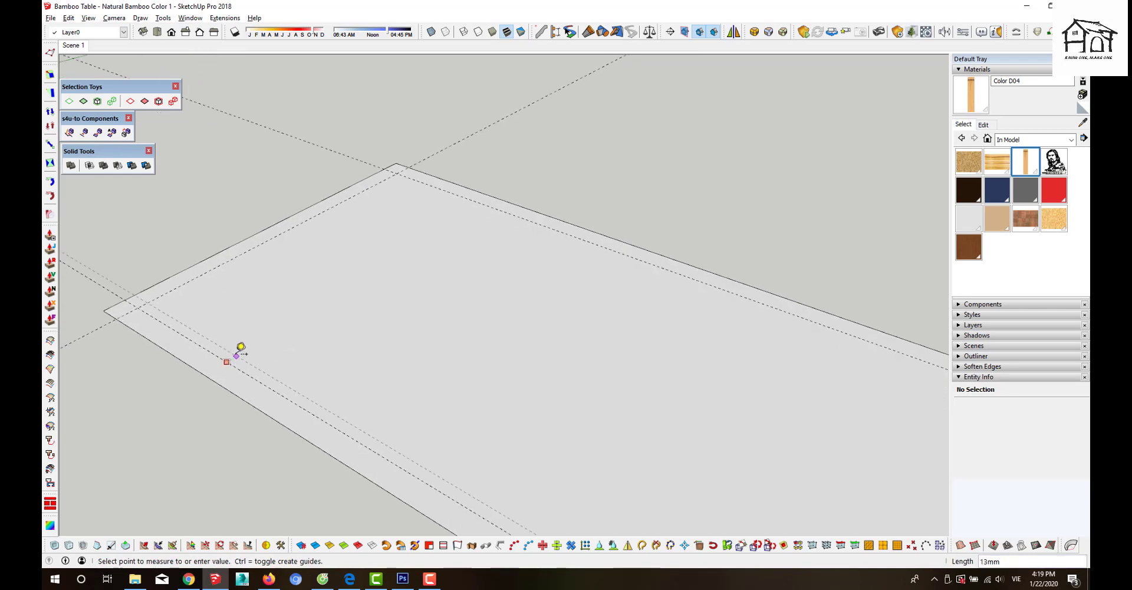
pyautogui.click(241, 348)
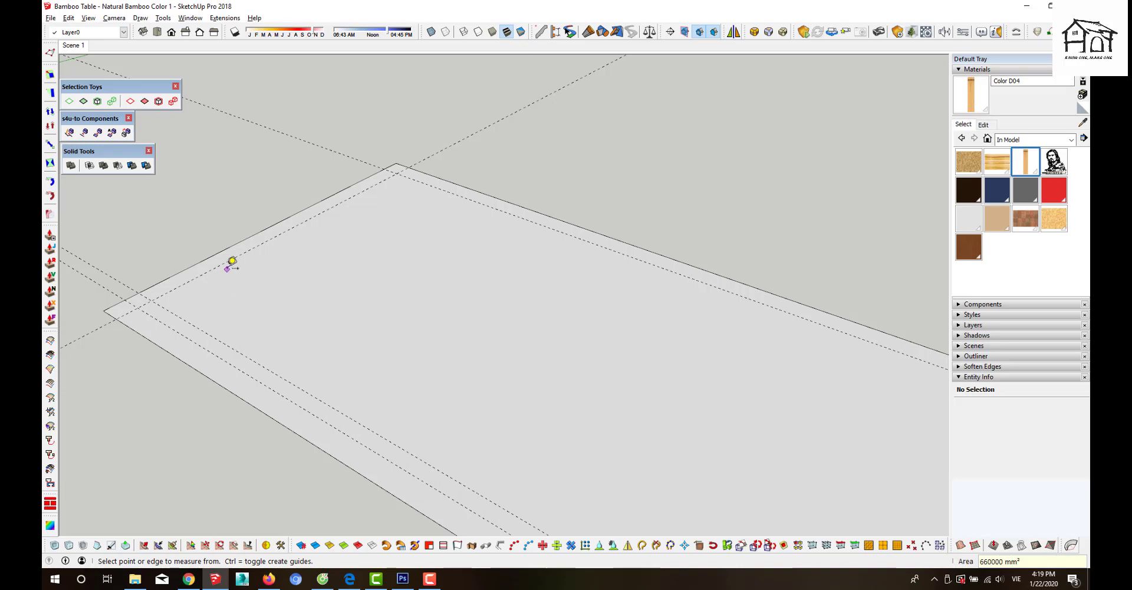
pyautogui.moveTo(230, 260)
pyautogui.mouseDown(button='middle')
pyautogui.moveTo(462, 263)
pyautogui.moveTo(391, 299)
pyautogui.moveTo(305, 309)
pyautogui.moveTo(255, 273)
pyautogui.mouseUp(button='middle')
pyautogui.click(255, 273)
pyautogui.write('20')
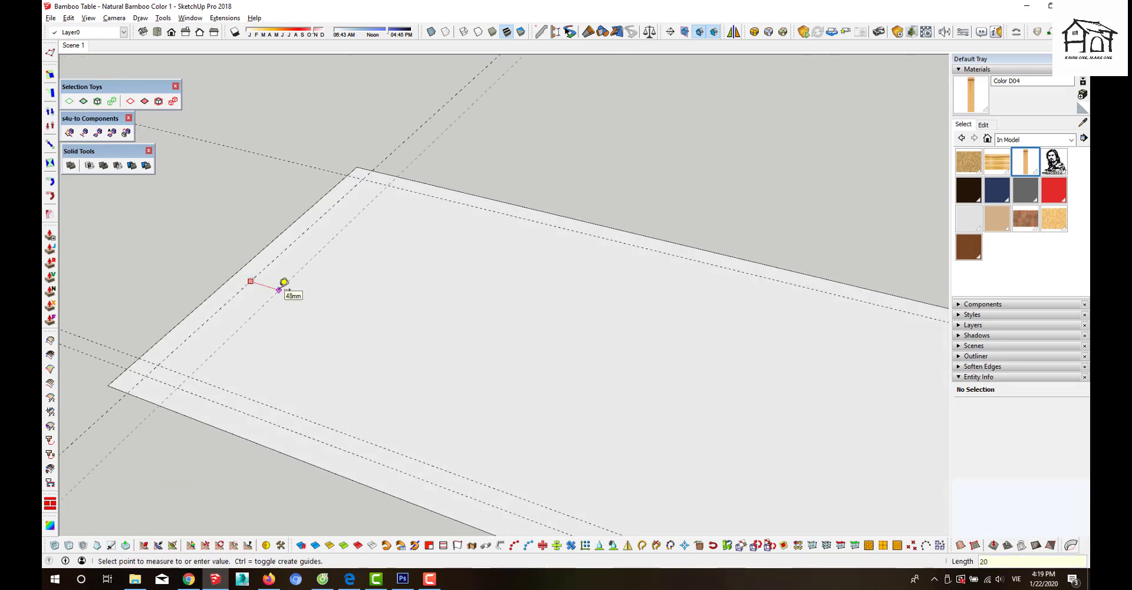
pyautogui.press('Return')
# - Add guides 20 mm inside the top and right edges
pyautogui.click(410, 190)
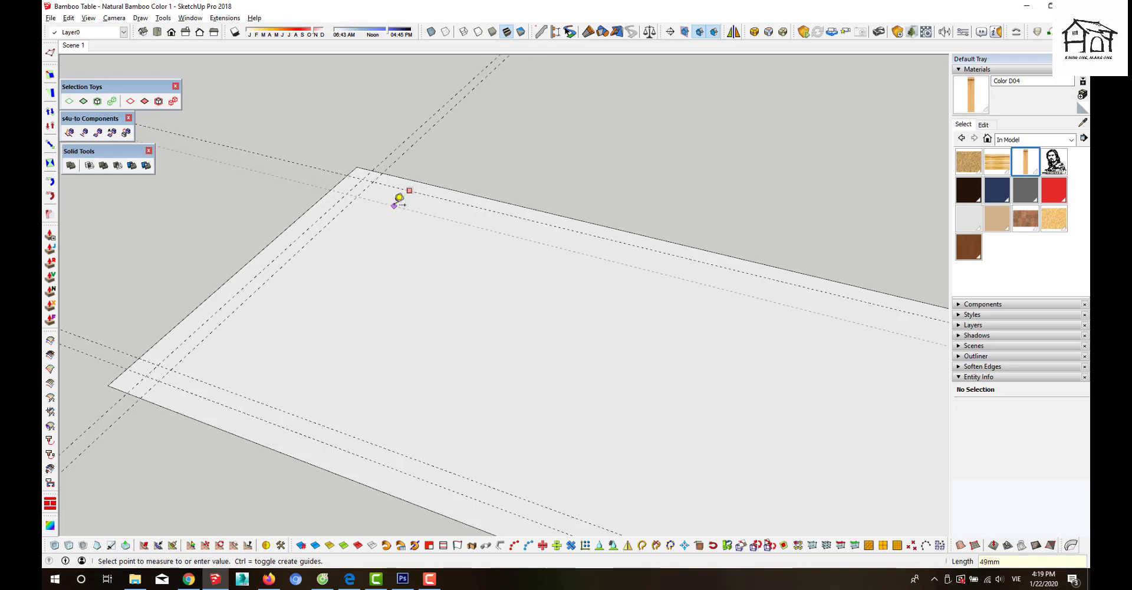
pyautogui.write('20')
pyautogui.press('Return')
pyautogui.scroll(-3, 348, 223)
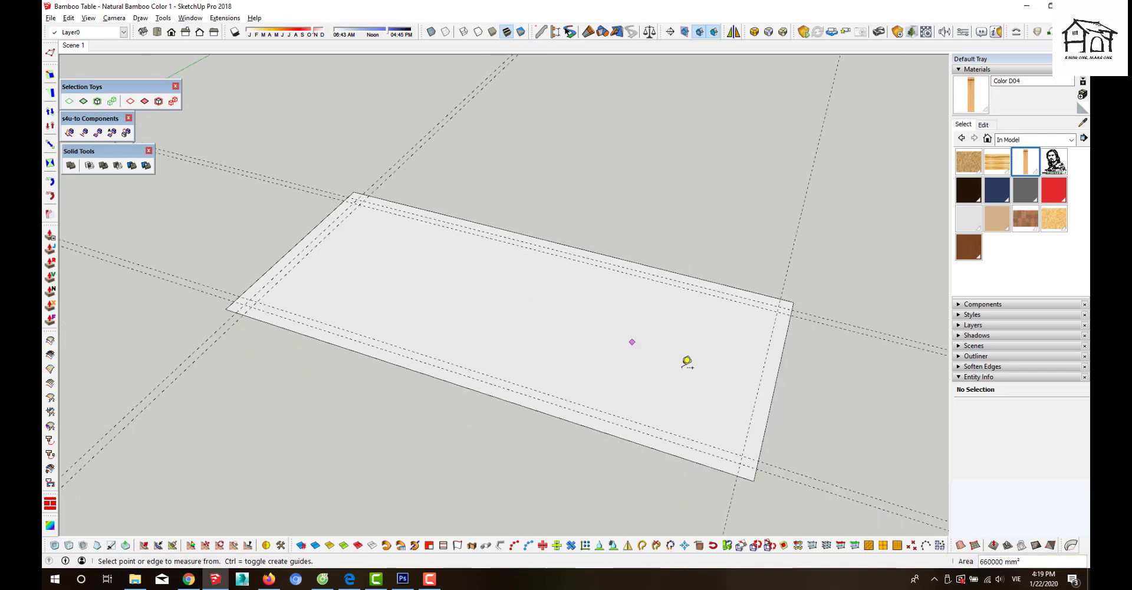
pyautogui.click(770, 357)
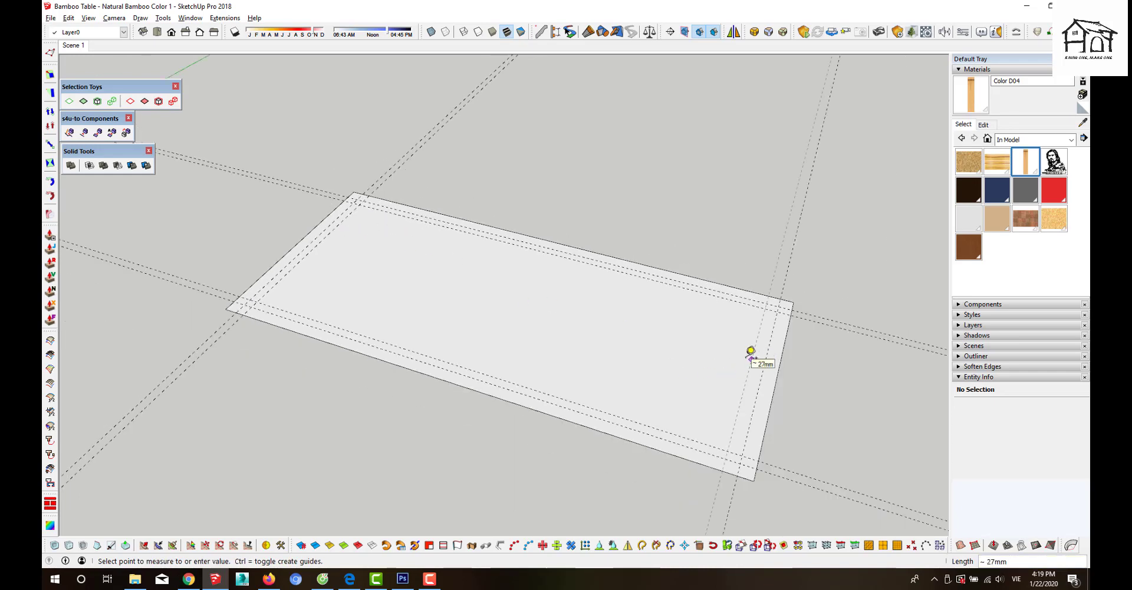
pyautogui.write('20')
pyautogui.press('Return')
# - Orbit to face the table on the base slab, then select and delete the bamboo table group
pyautogui.press('space')
pyautogui.moveTo(682, 376)
pyautogui.mouseDown(button='middle')
pyautogui.moveTo(531, 310)
pyautogui.moveTo(573, 352)
pyautogui.mouseUp(button='middle')
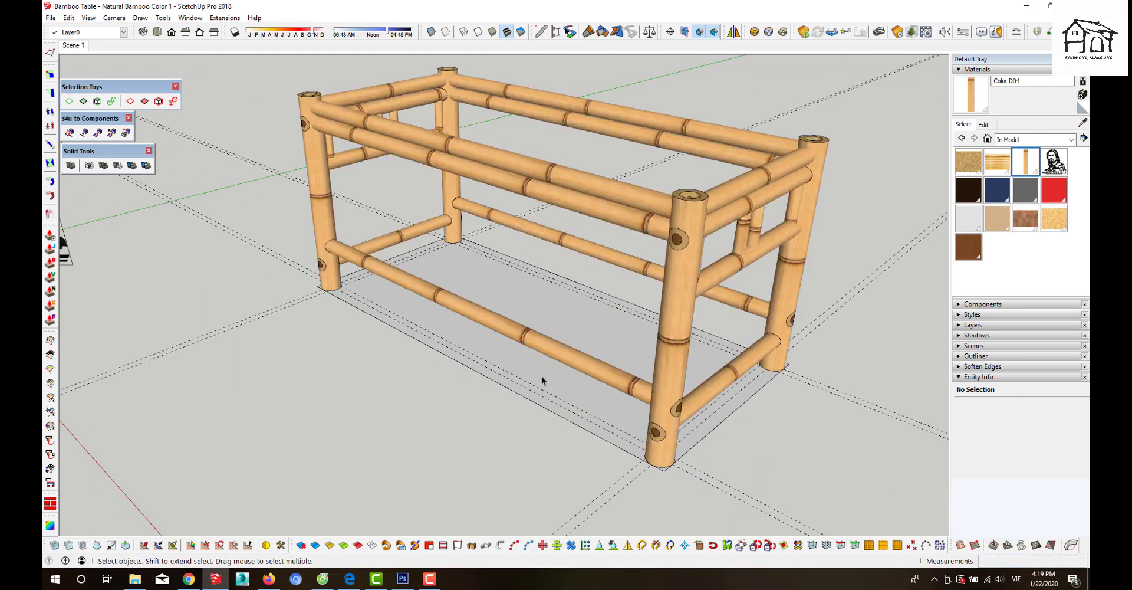
pyautogui.scroll(-3, 541, 376)
pyautogui.moveTo(594, 336); pyautogui.dragTo(526, 306, button='middle')
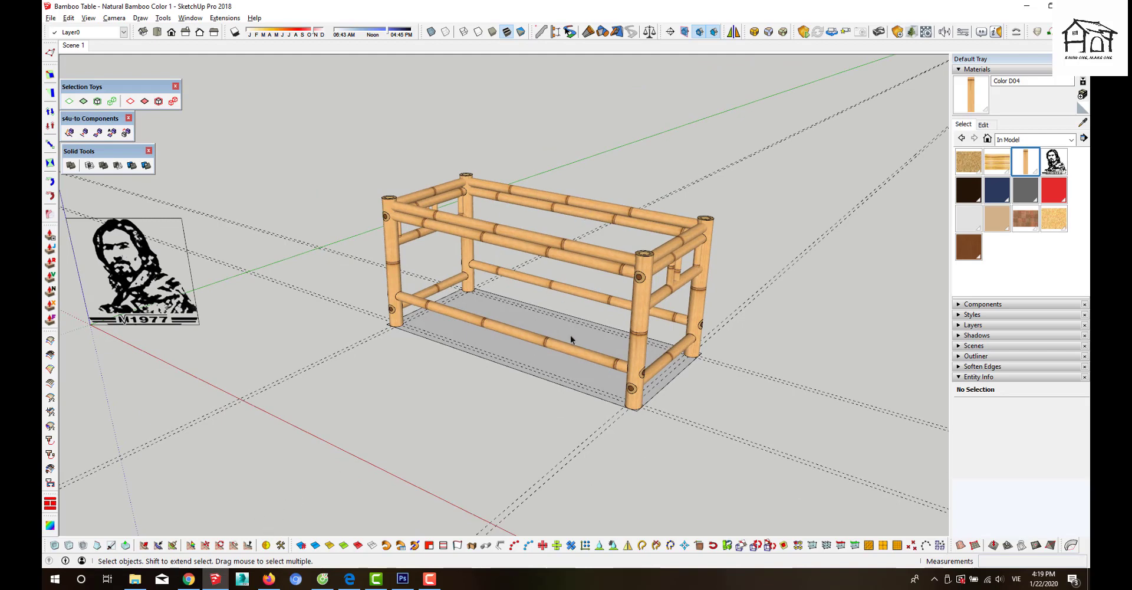
pyautogui.moveTo(561, 349)
pyautogui.mouseDown(button='middle')
pyautogui.moveTo(596, 349)
pyautogui.moveTo(575, 274)
pyautogui.mouseUp(button='middle')
pyautogui.scroll(2, 588, 207)
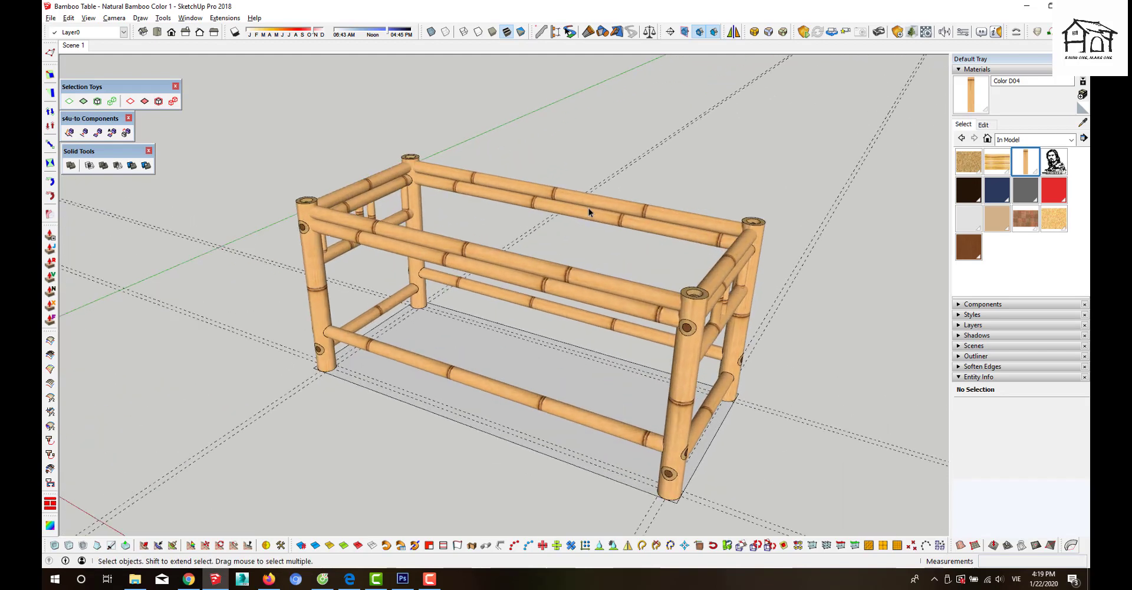
pyautogui.scroll(2, 588, 207)
pyautogui.scroll(-1, 518, 342)
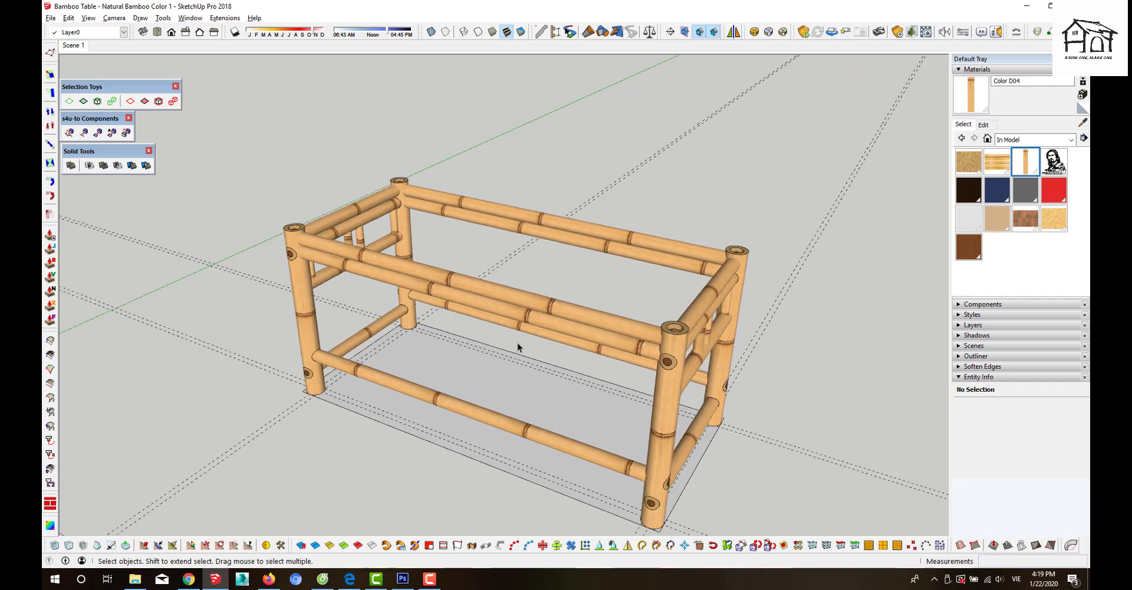
pyautogui.scroll(-2, 486, 323)
pyautogui.scroll(-2, 480, 330)
pyautogui.scroll(-1, 478, 370)
pyautogui.scroll(1, 477, 367)
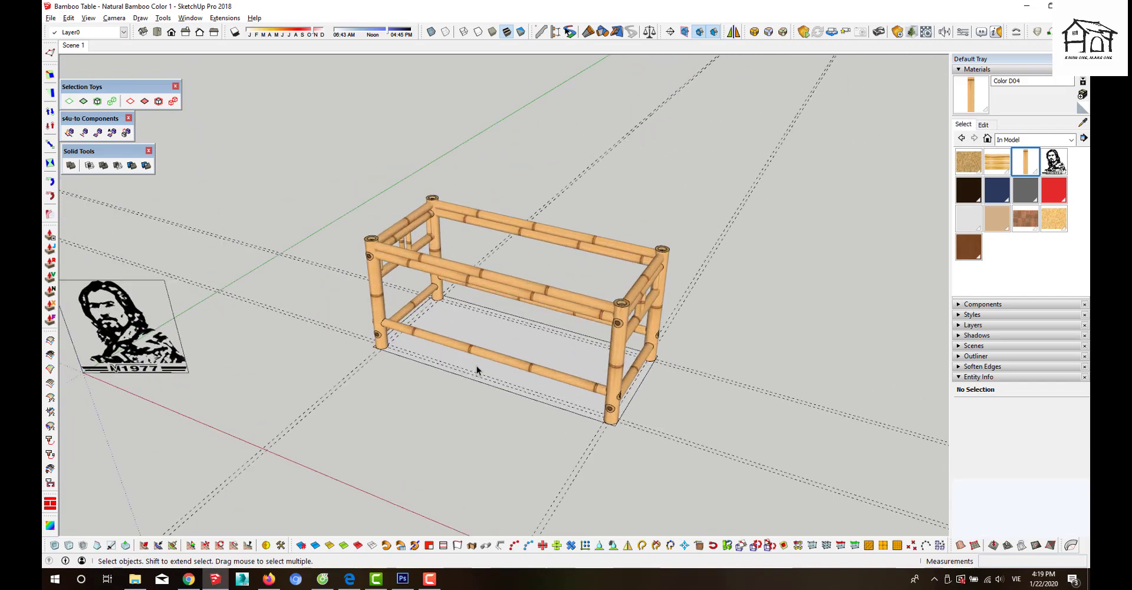
pyautogui.scroll(2, 477, 366)
pyautogui.scroll(1, 477, 365)
pyautogui.scroll(3, 476, 365)
pyautogui.scroll(2, 296, 322)
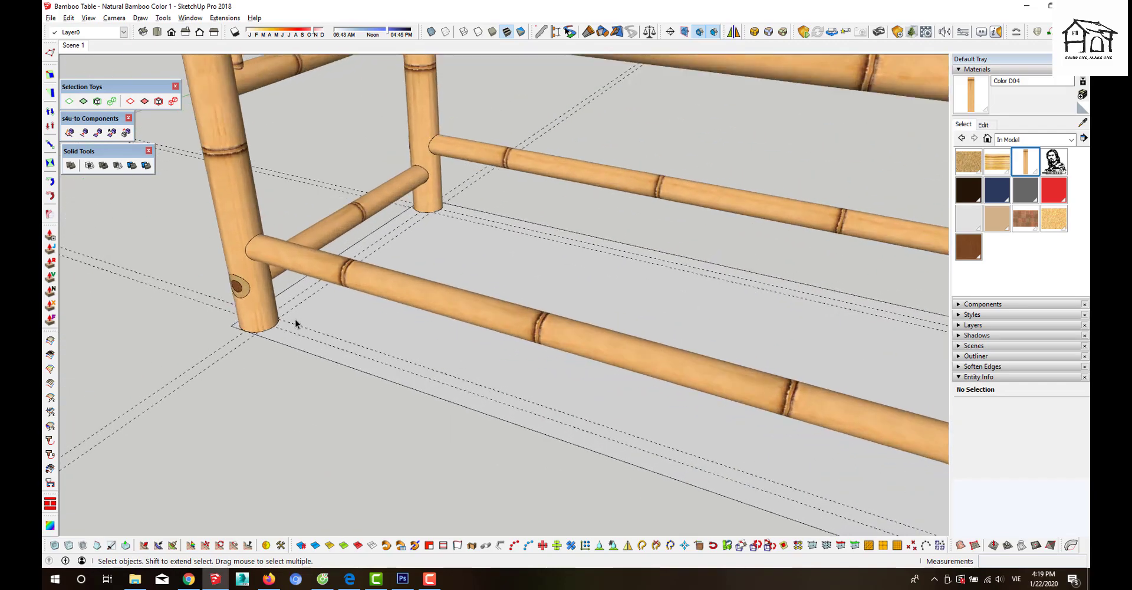
pyautogui.click(261, 301)
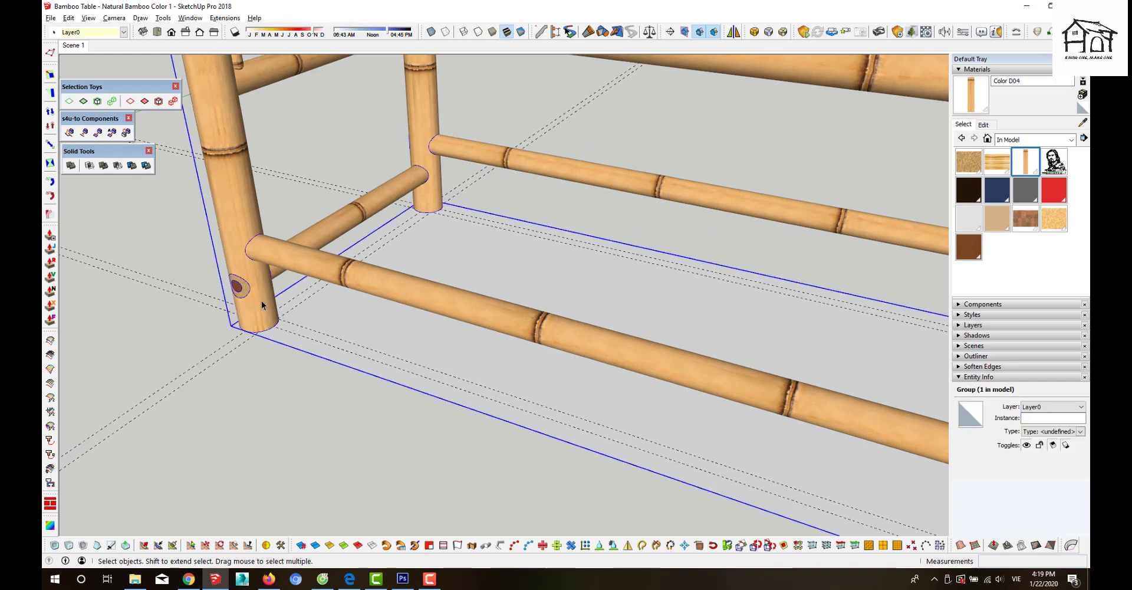
pyautogui.press('Delete')
# - Draw a rectangle between the opposite guide corners and reverse its face to point up
pyautogui.press('r')
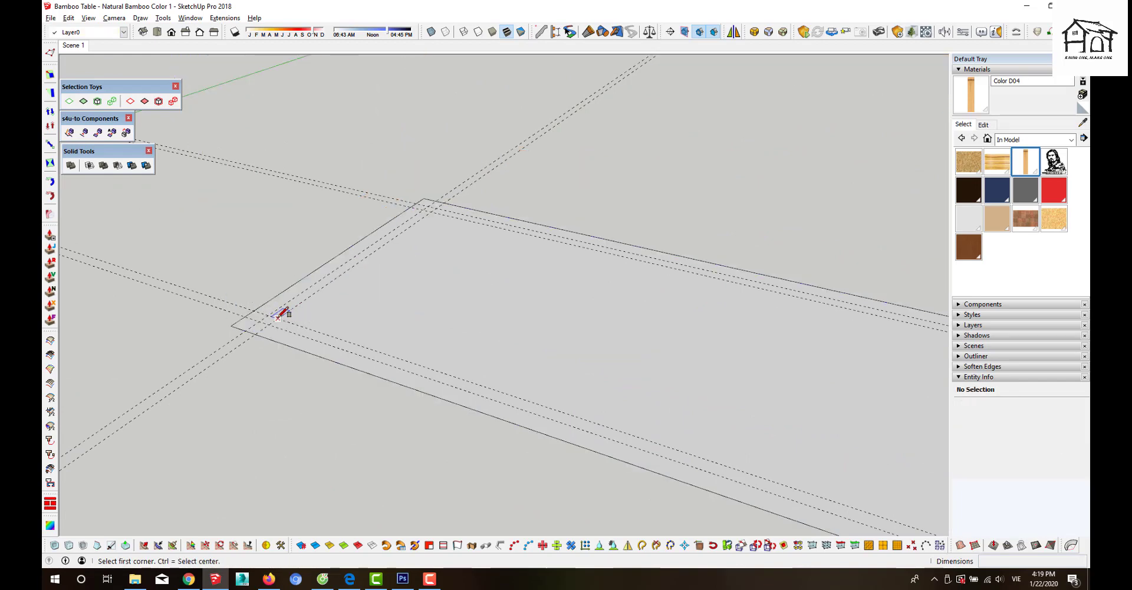
pyautogui.click(284, 314)
pyautogui.scroll(-2, 285, 313)
pyautogui.scroll(2, 412, 319)
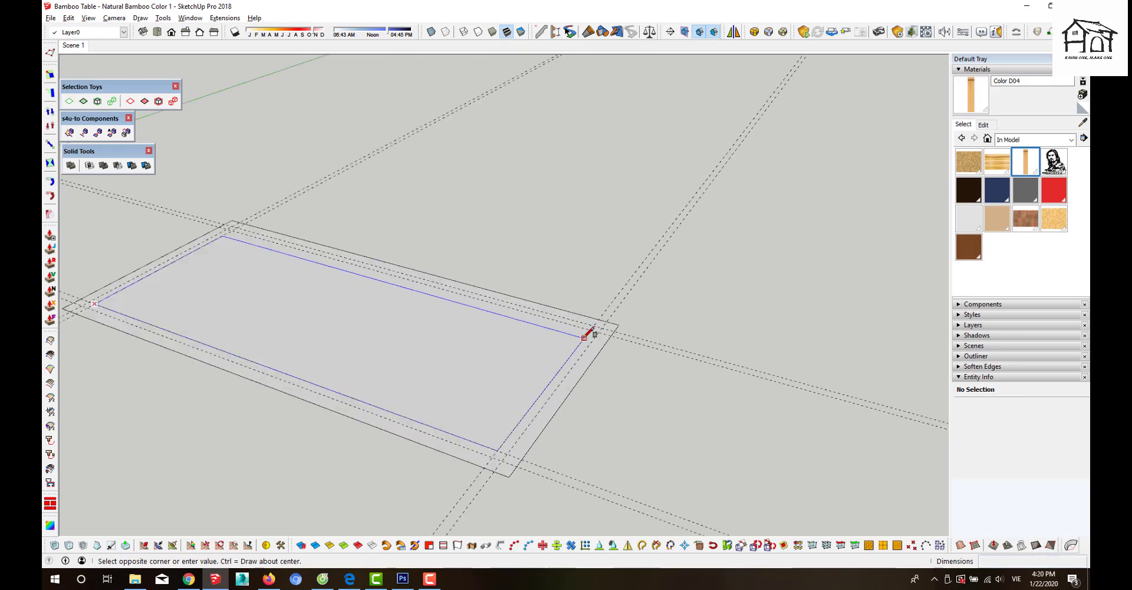
pyautogui.scroll(2, 590, 322)
pyautogui.click(577, 333)
pyautogui.press('space')
pyautogui.rightClick(466, 358)
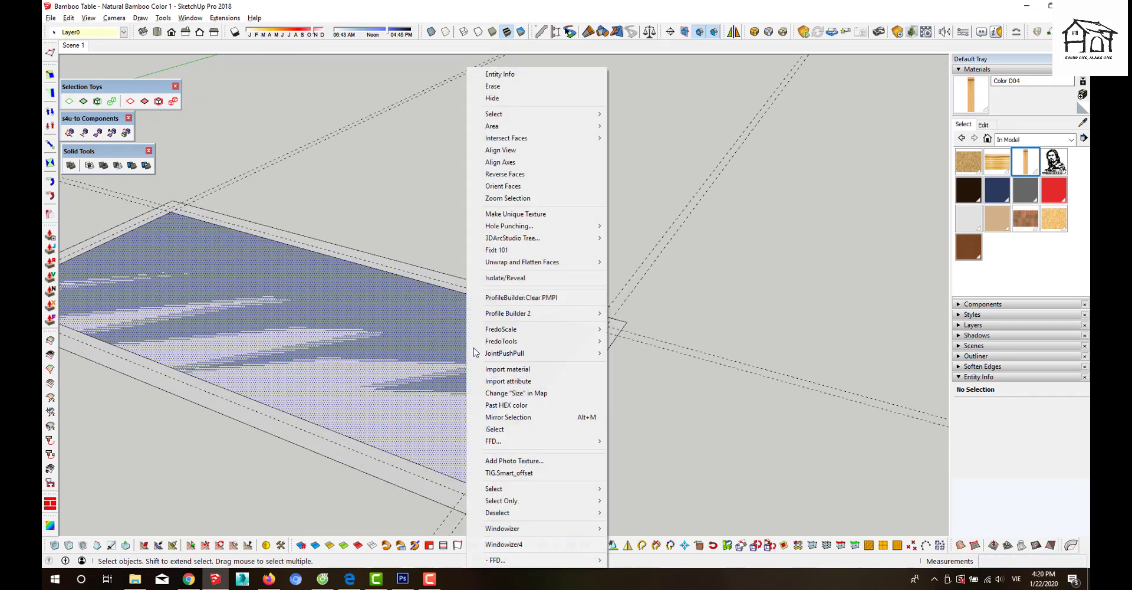
pyautogui.click(522, 176)
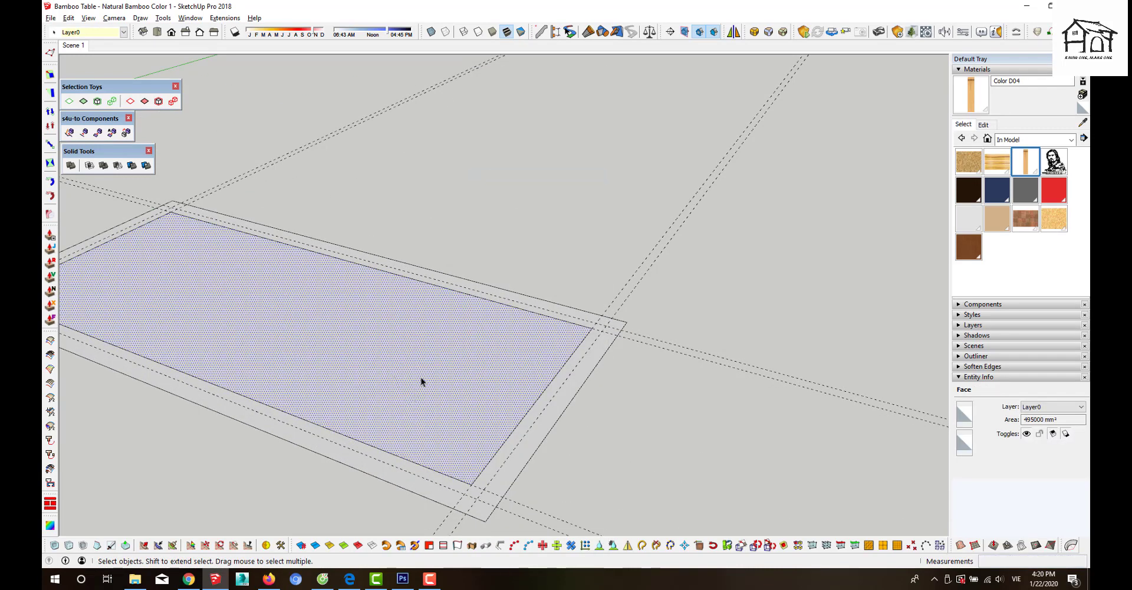
# - Push/Pull the rectangle into a 5 mm slab and select its top face
pyautogui.doubleClick(418, 382)
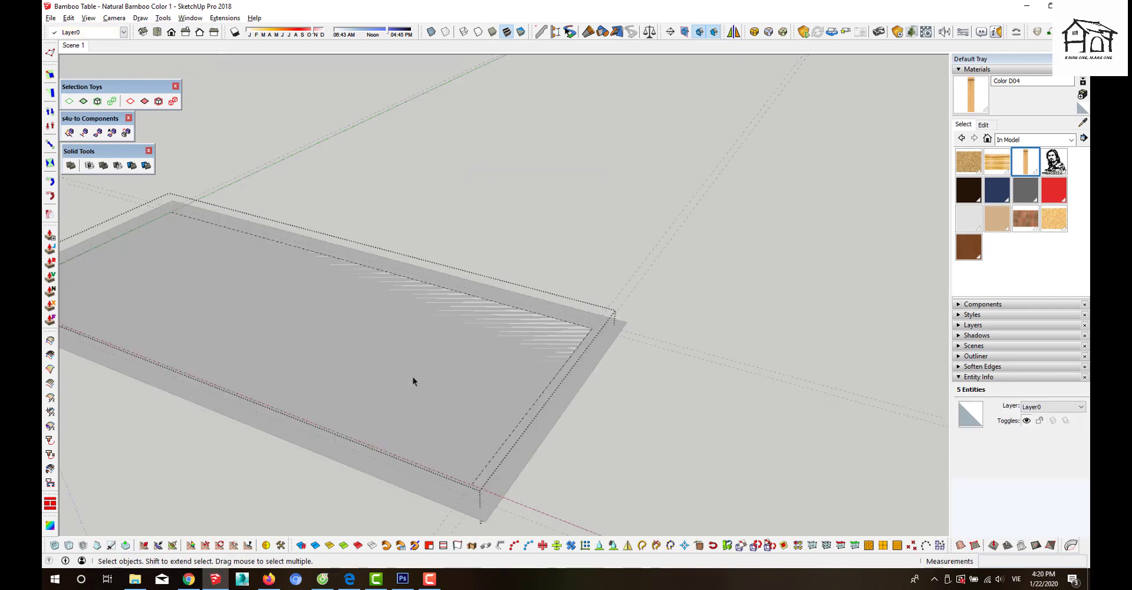
pyautogui.press('p')
pyautogui.press('space')
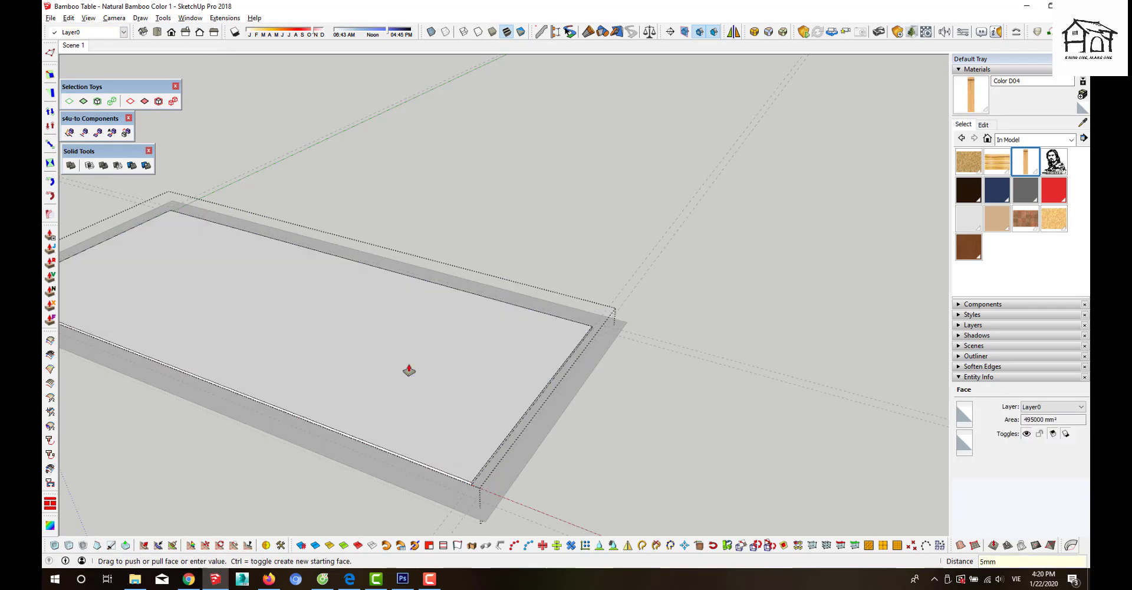
pyautogui.tripleClick(408, 369)
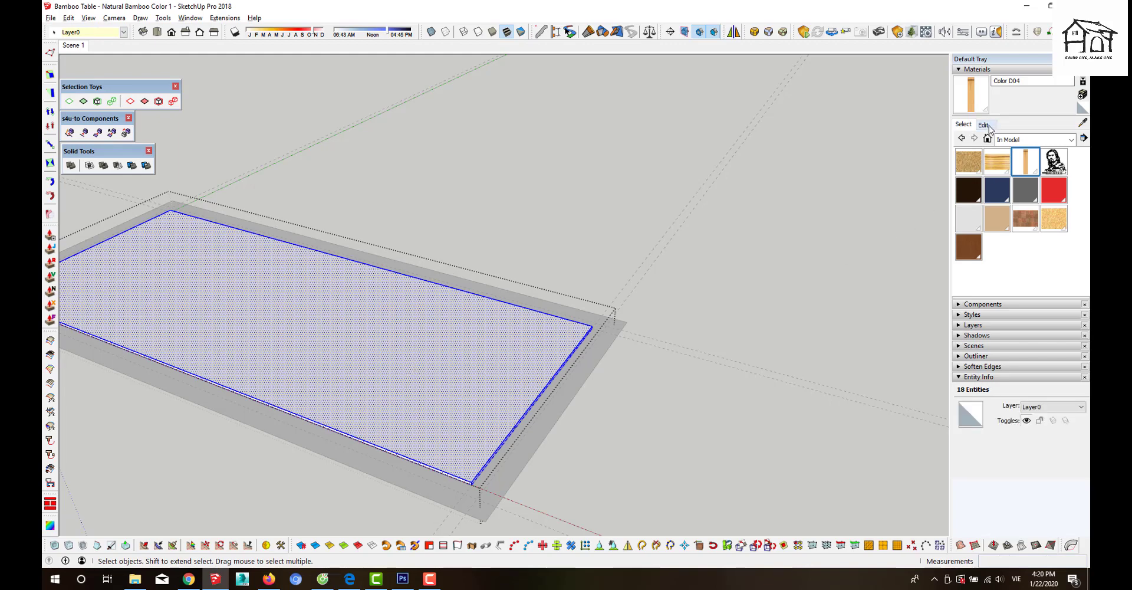
pyautogui.click(1033, 140)
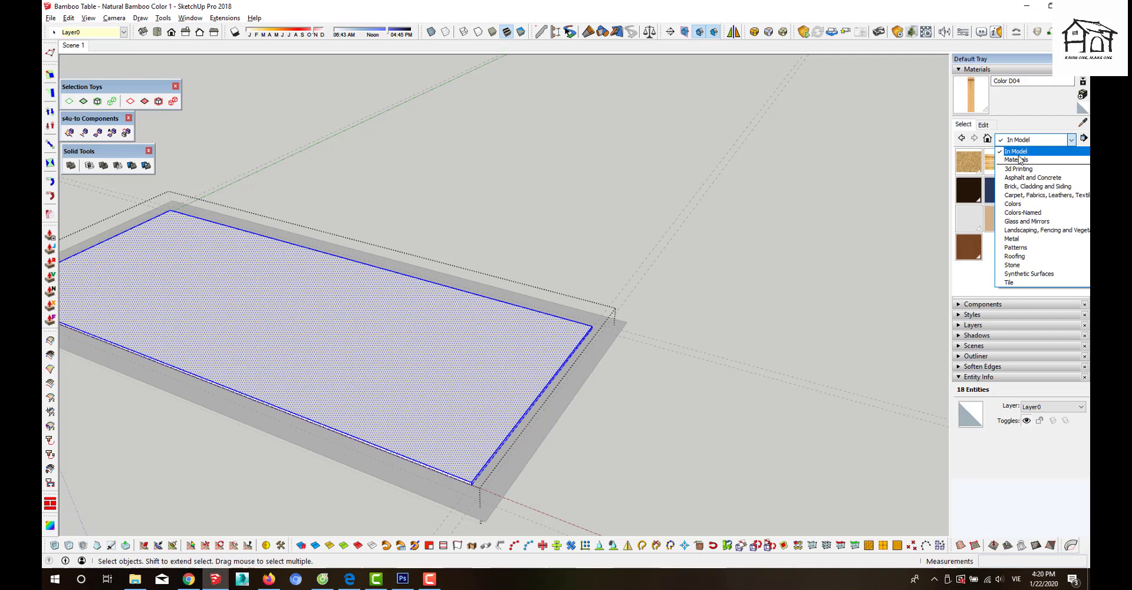
# - Paint the slab's top face with Color C02 from the Colors library, then browse for a texture image
pyautogui.click(1017, 203)
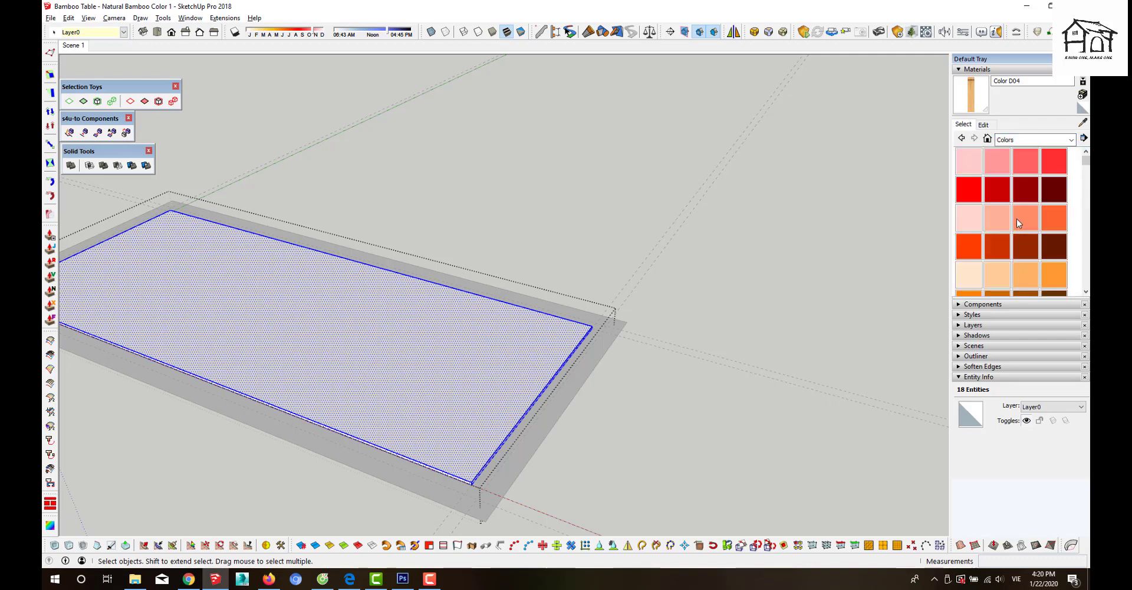
pyautogui.scroll(-1, 1016, 218)
pyautogui.click(998, 217)
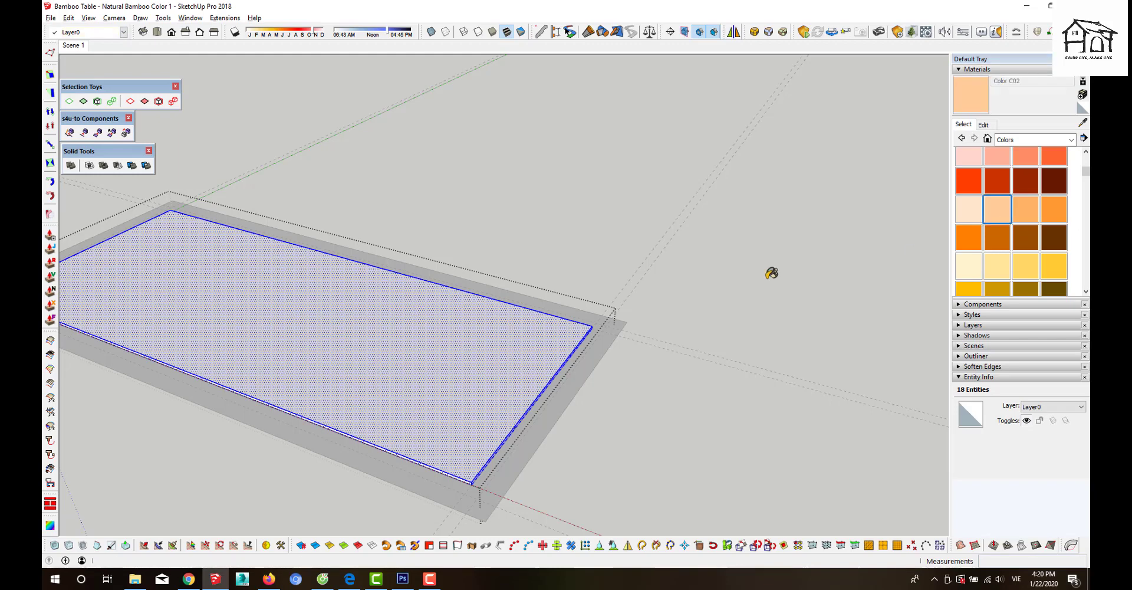
pyautogui.click(460, 364)
pyautogui.press('space')
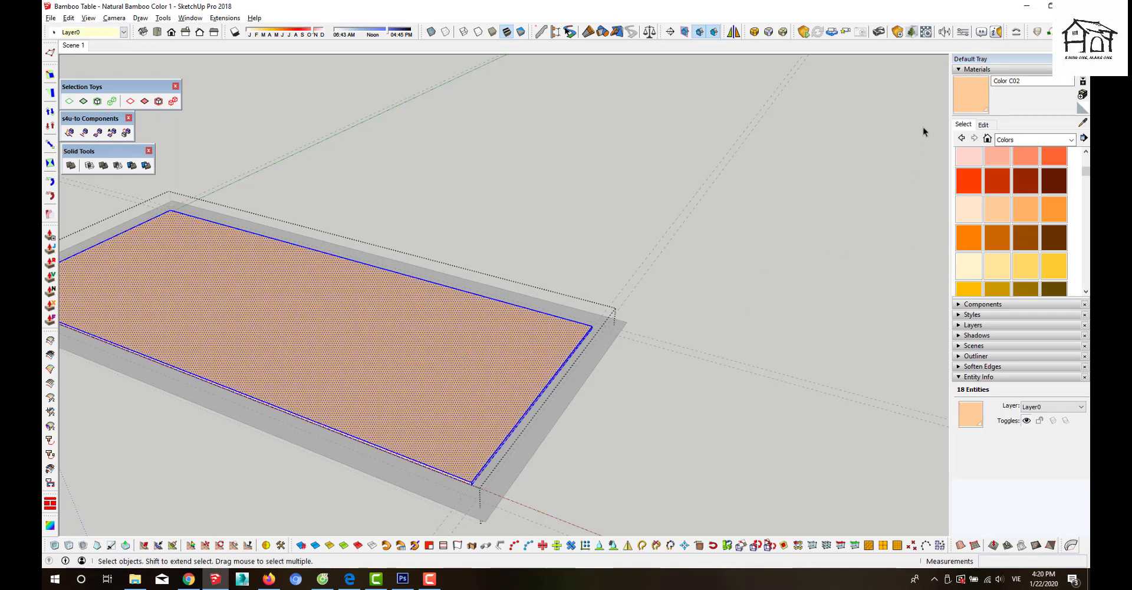
pyautogui.click(984, 125)
pyautogui.click(1050, 234)
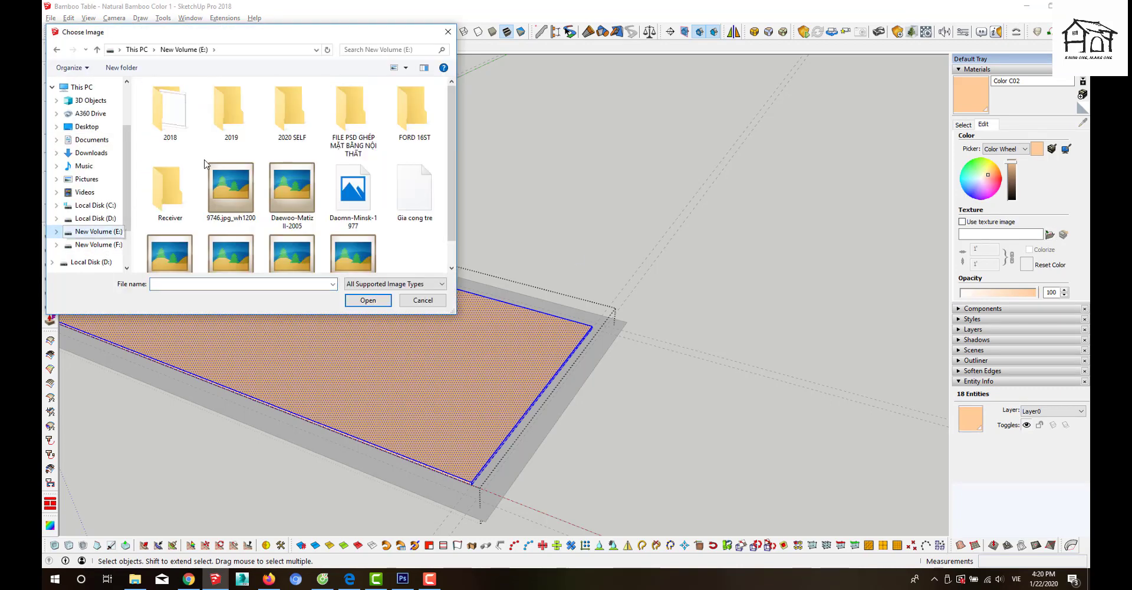
# - Load Giat-tre-natural-1200 from the Bamboo with Sketchup Textures folder as the material texture
pyautogui.doubleClick(292, 112)
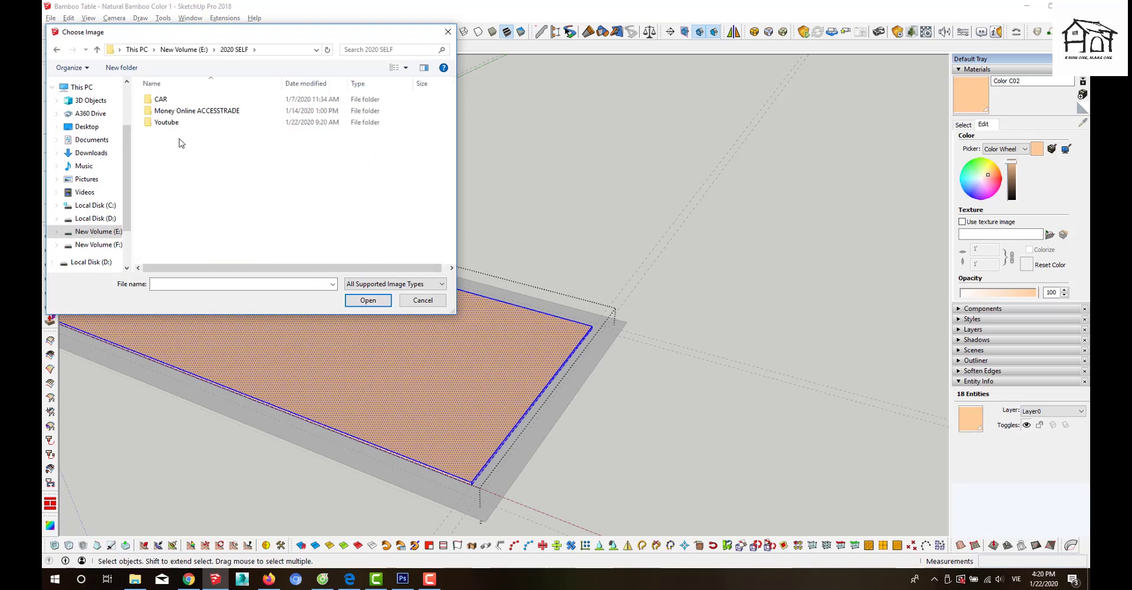
pyautogui.doubleClick(171, 130)
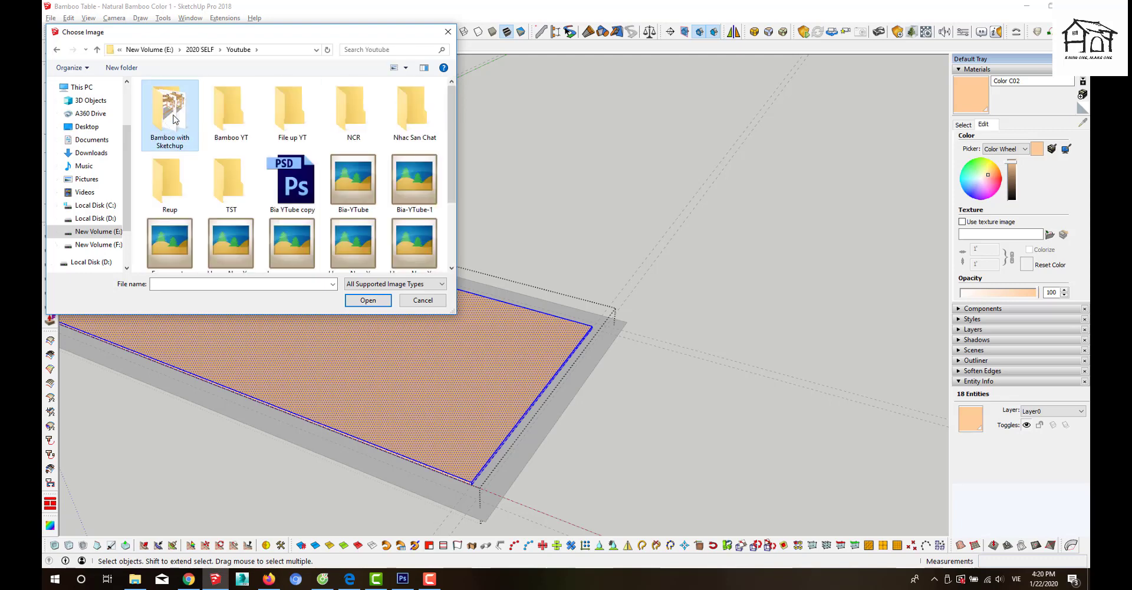
pyautogui.doubleClick(174, 120)
pyautogui.doubleClick(173, 133)
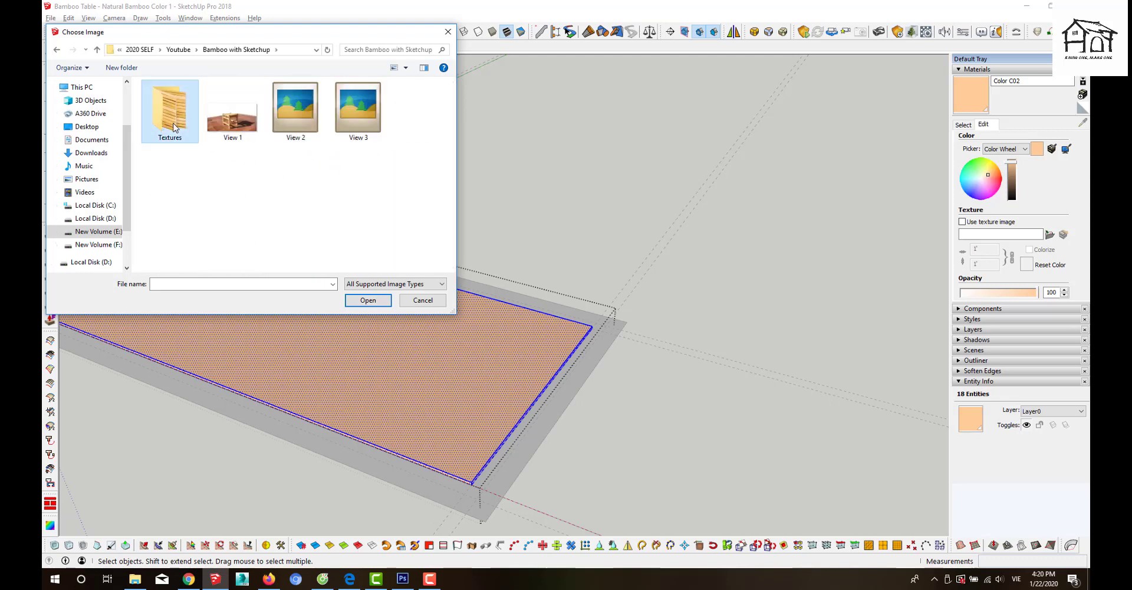
pyautogui.click(359, 144)
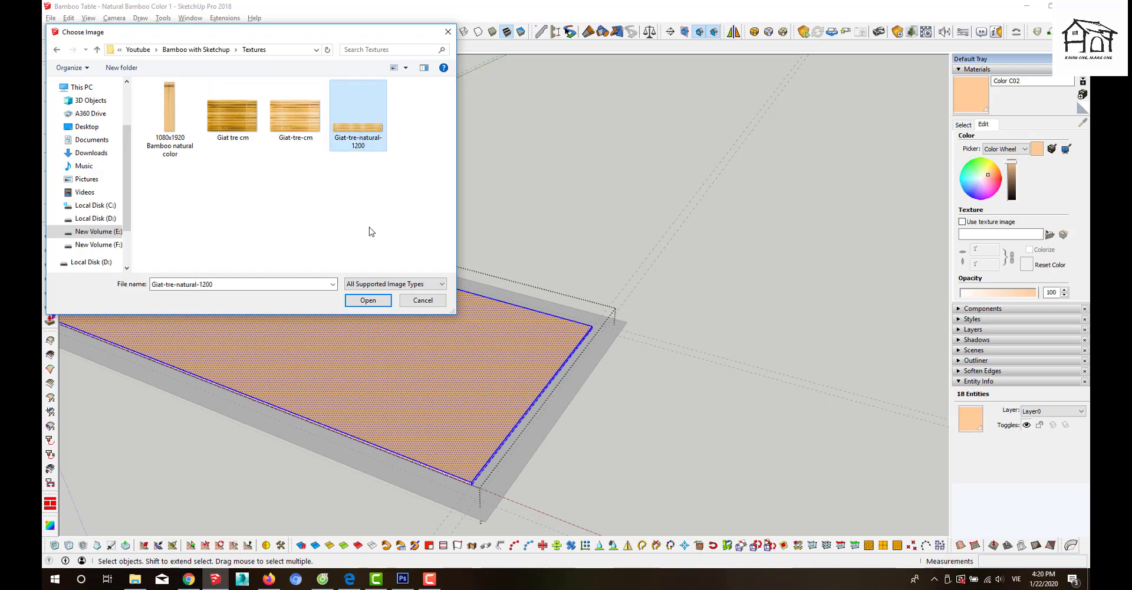
pyautogui.click(372, 302)
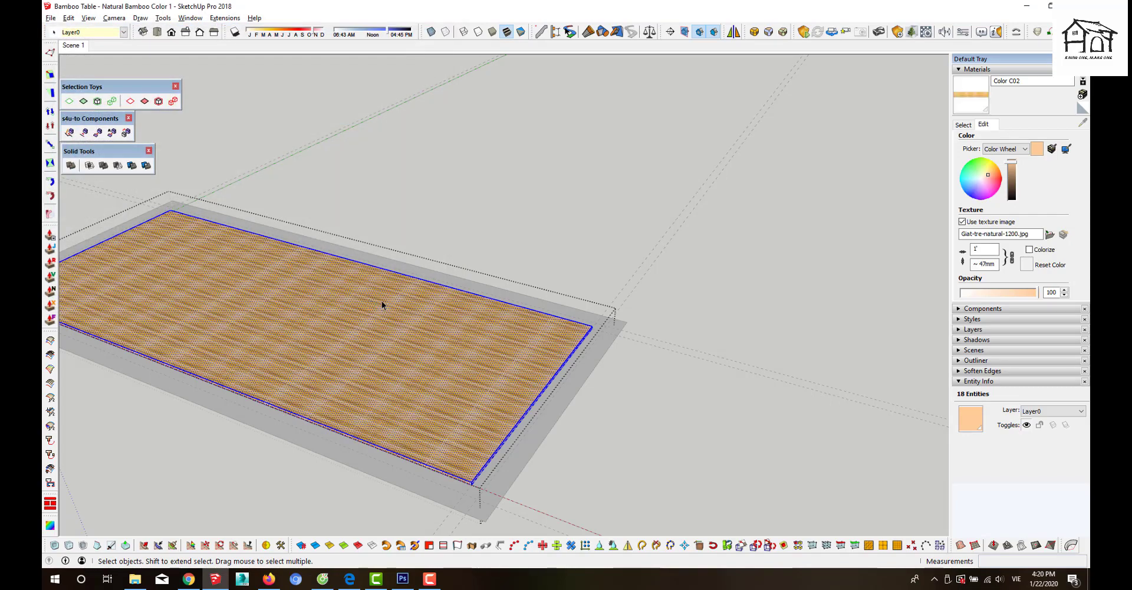
pyautogui.moveTo(472, 334)
pyautogui.mouseDown(button='middle')
pyautogui.moveTo(551, 387)
pyautogui.moveTo(370, 232)
pyautogui.mouseUp(button='middle')
pyautogui.scroll(-3, 539, 369)
# - Switch to the Top standard view and zoom in on the tabletop
pyautogui.click(158, 32)
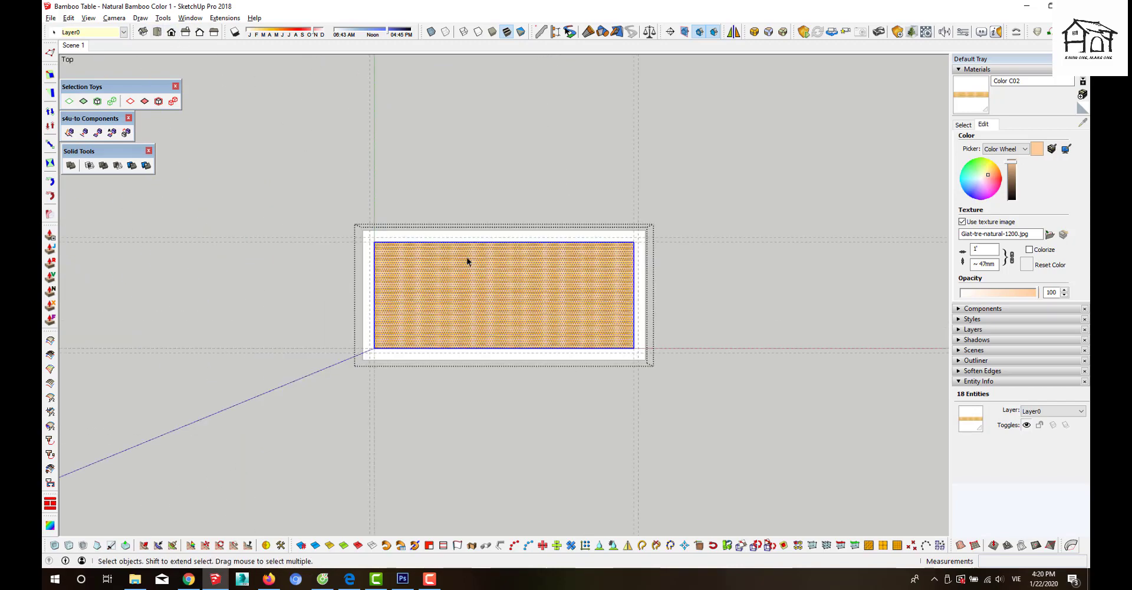
pyautogui.scroll(2, 493, 290)
pyautogui.scroll(2, 493, 290)
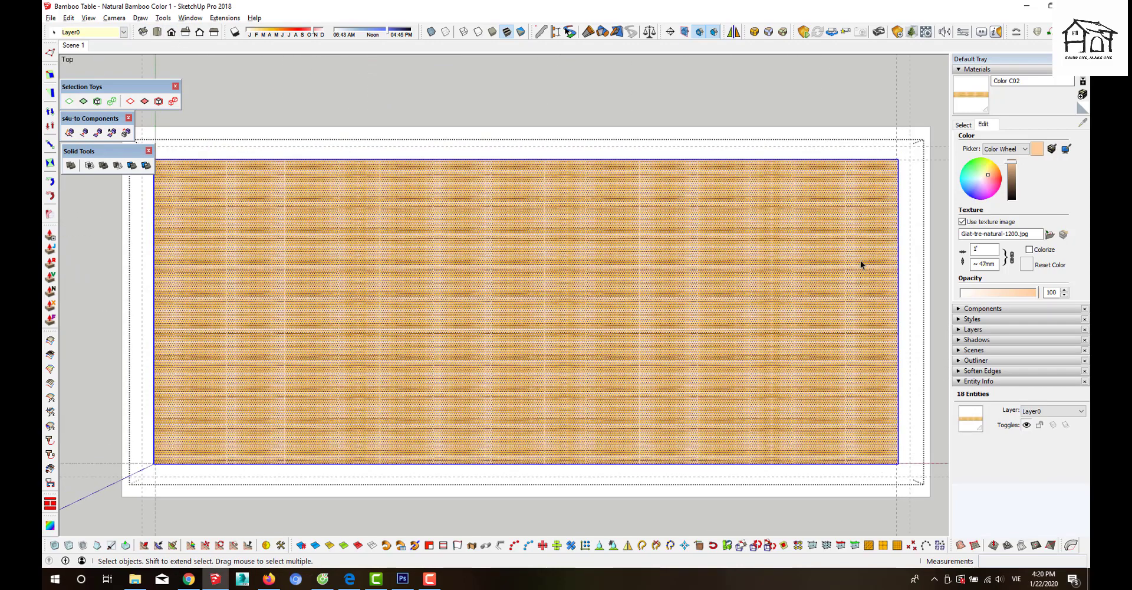
# - Unlink the bamboo texture's width from its height and enter a new width and height
pyautogui.click(1011, 257)
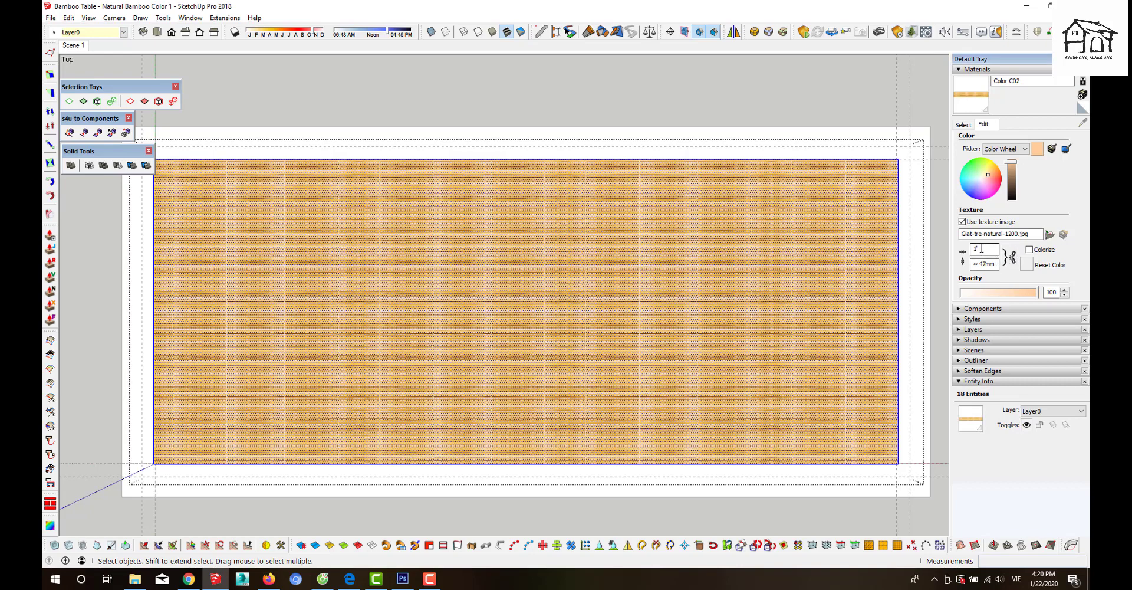
pyautogui.click(980, 249)
pyautogui.write('500')
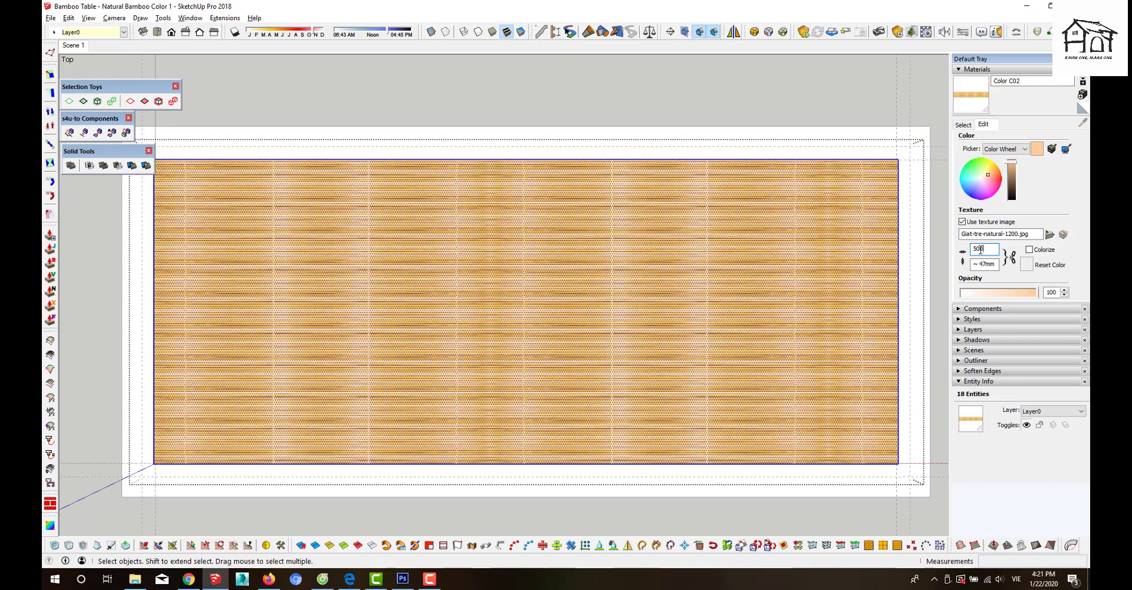
pyautogui.write('1200mm')
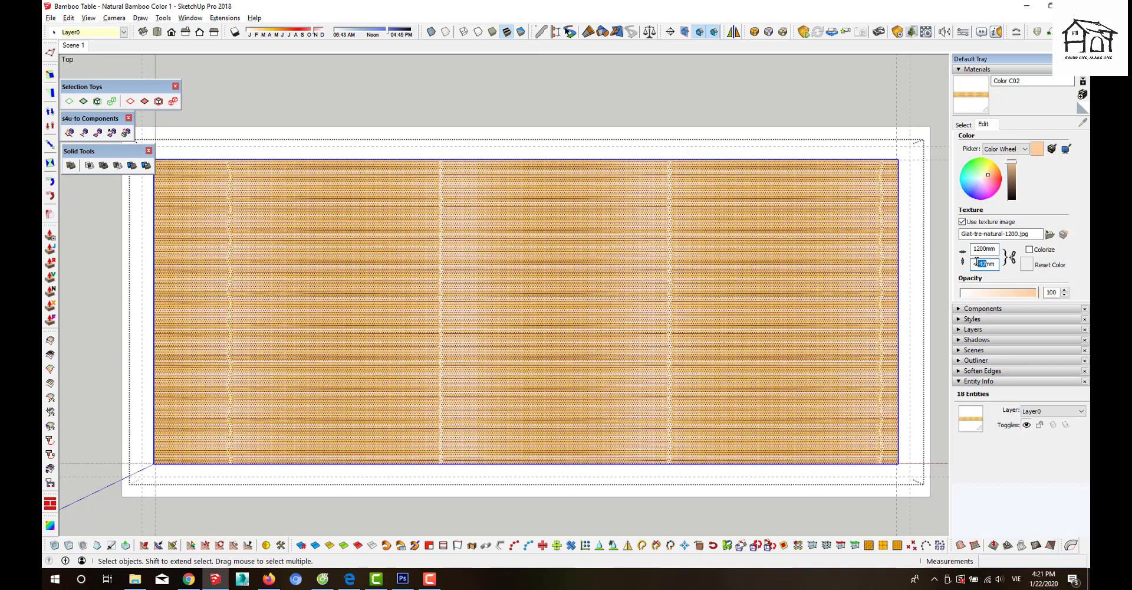
pyautogui.write('750')
pyautogui.press('Return')
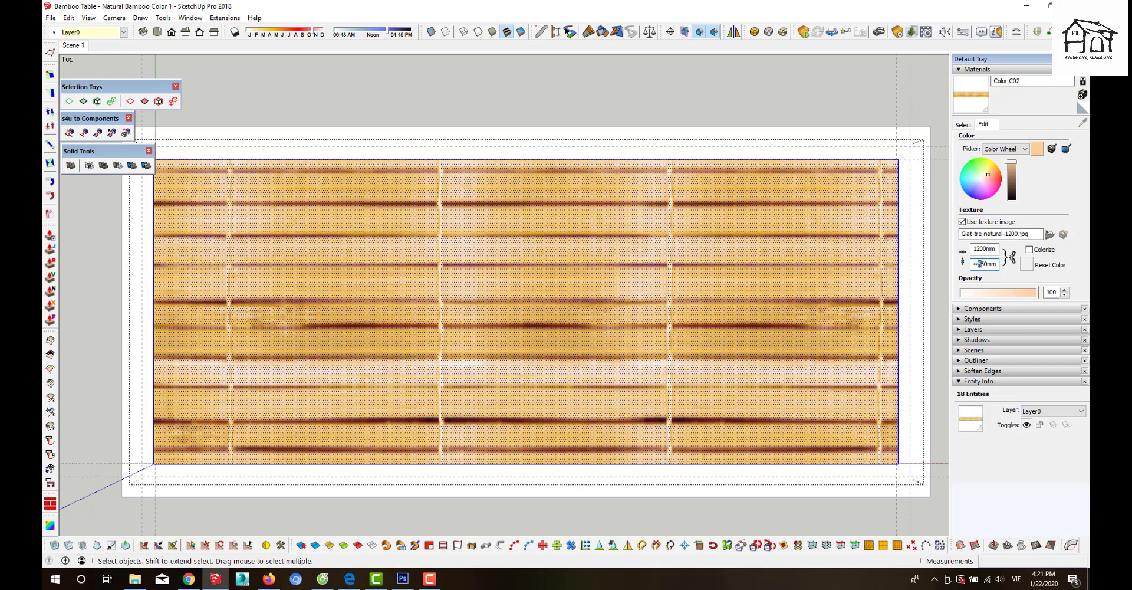
pyautogui.write('250')
pyautogui.press('Return')
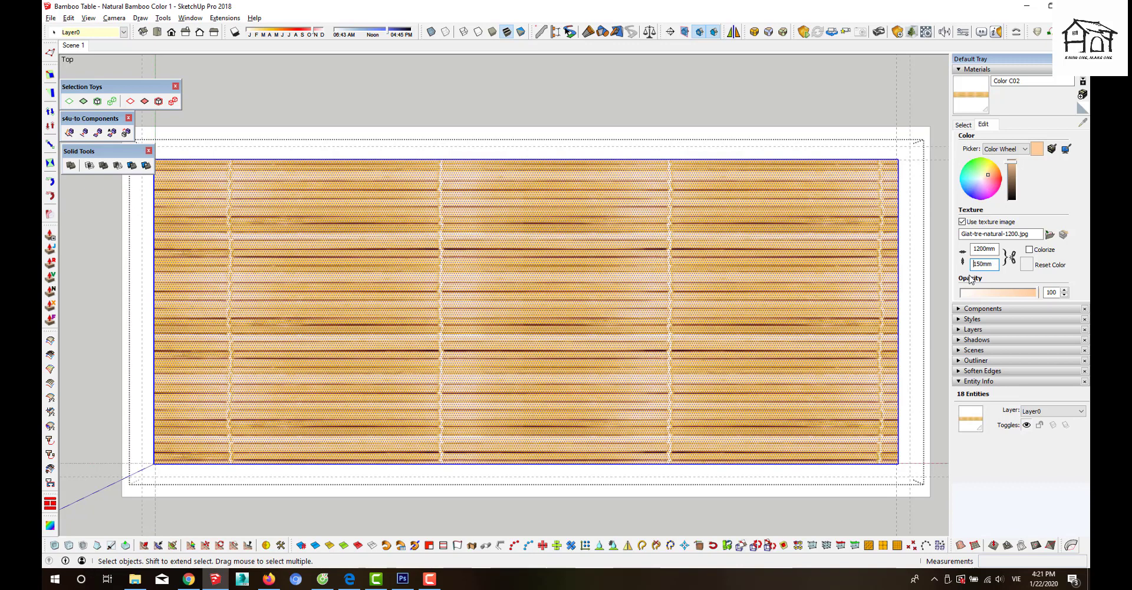
# - Measure the bamboo slat spacing with Tape Measure, about 11 mm
pyautogui.scroll(2, 778, 454)
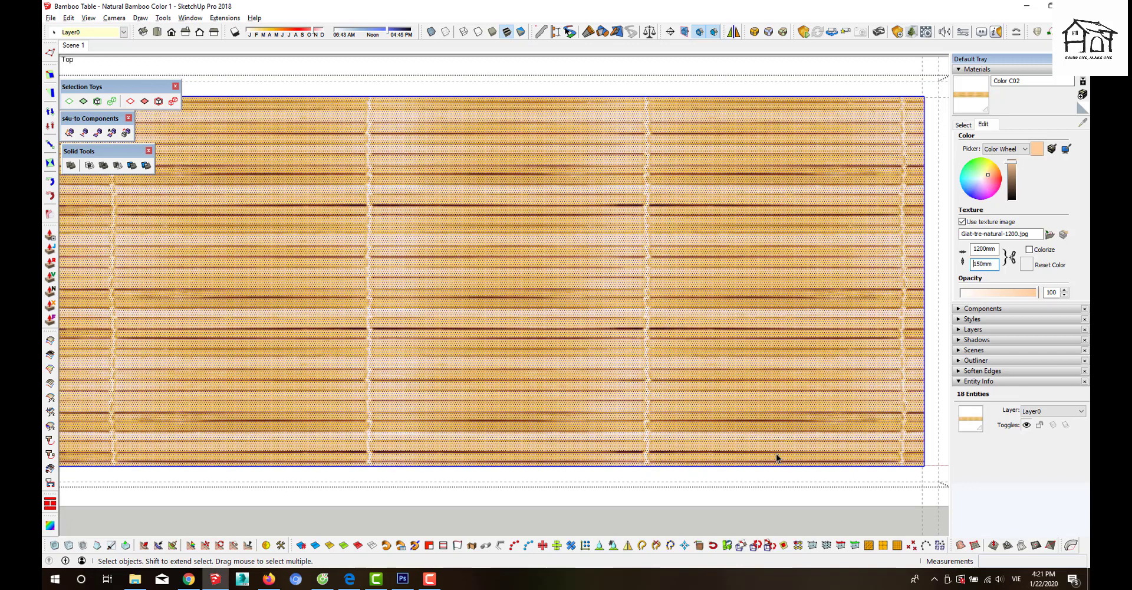
pyautogui.scroll(2, 770, 457)
pyautogui.scroll(2, 760, 455)
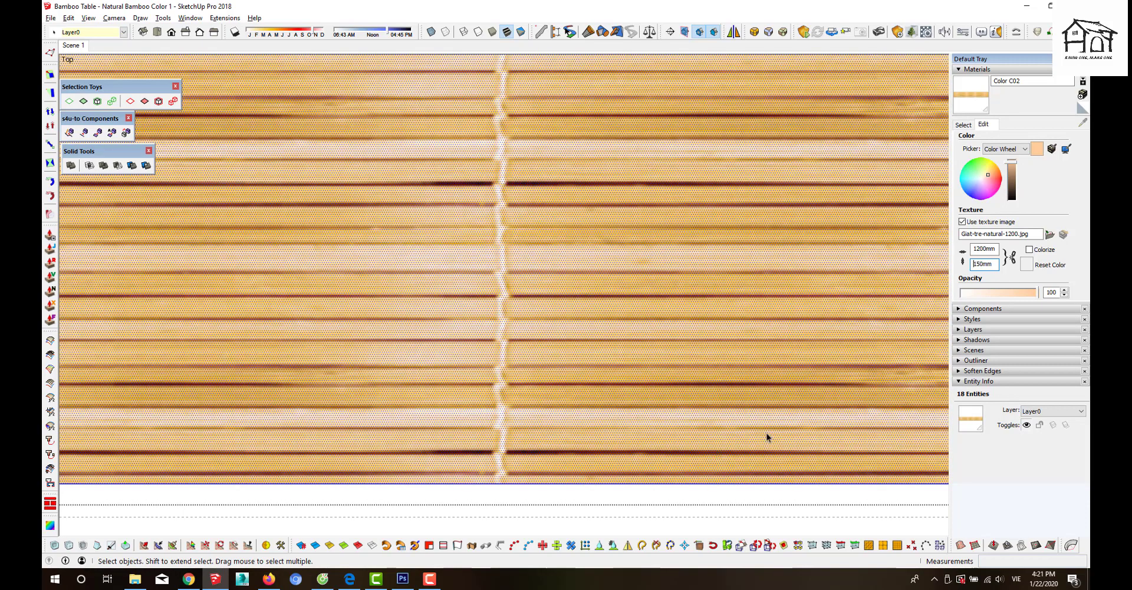
pyautogui.scroll(-2, 743, 407)
pyautogui.scroll(-3, 590, 410)
pyautogui.scroll(2, 638, 415)
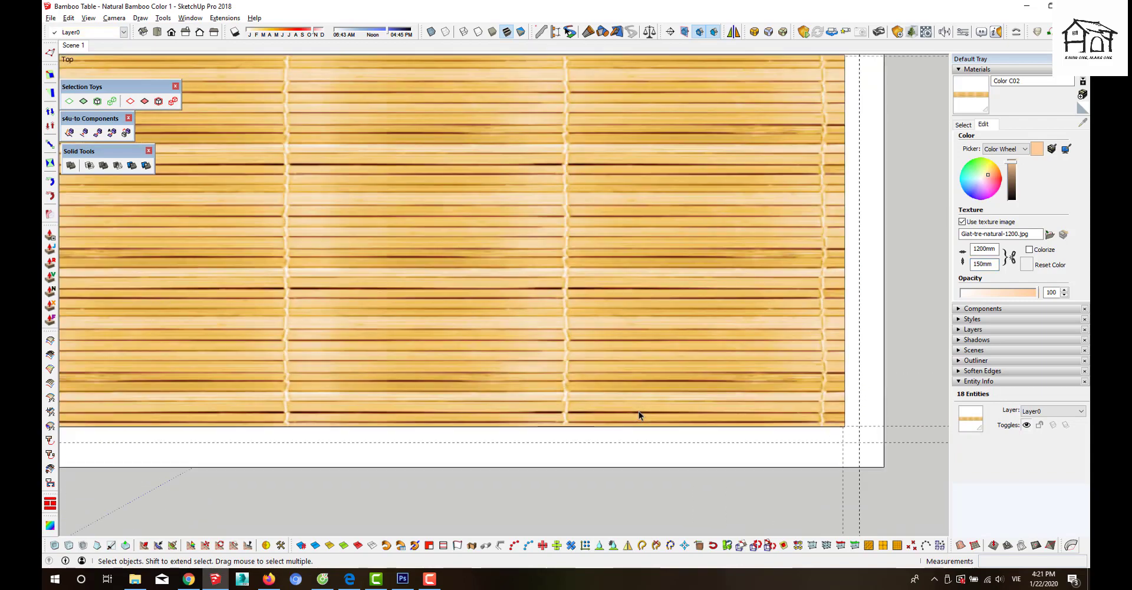
pyautogui.scroll(2, 639, 415)
pyautogui.press('t')
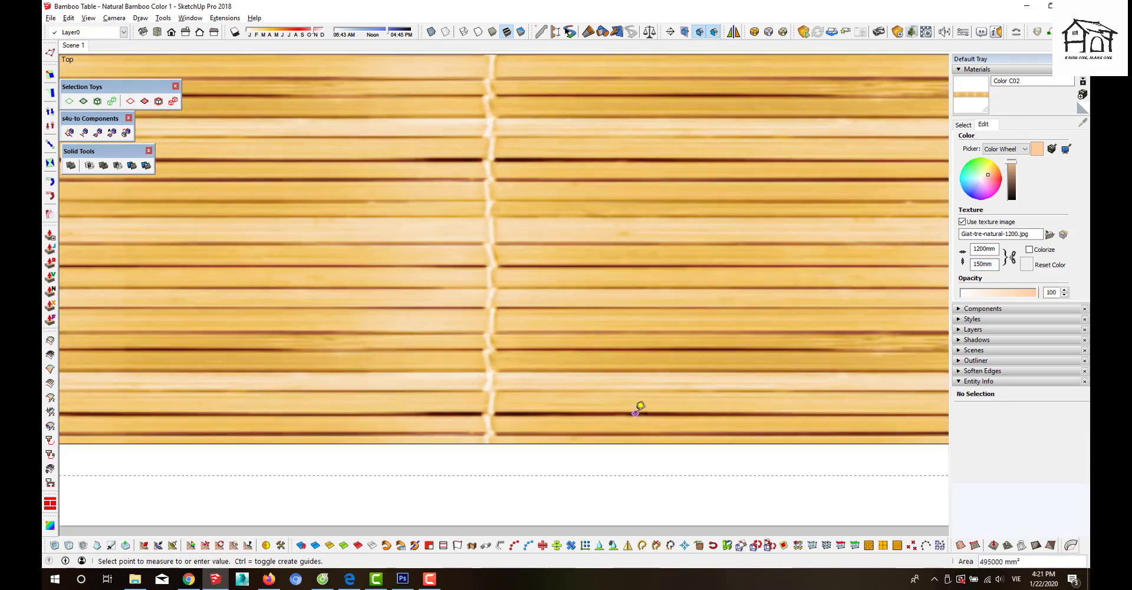
pyautogui.click(636, 413)
pyautogui.press('space')
# - Return to the Top view and select the bamboo-textured face
pyautogui.scroll(-3, 632, 397)
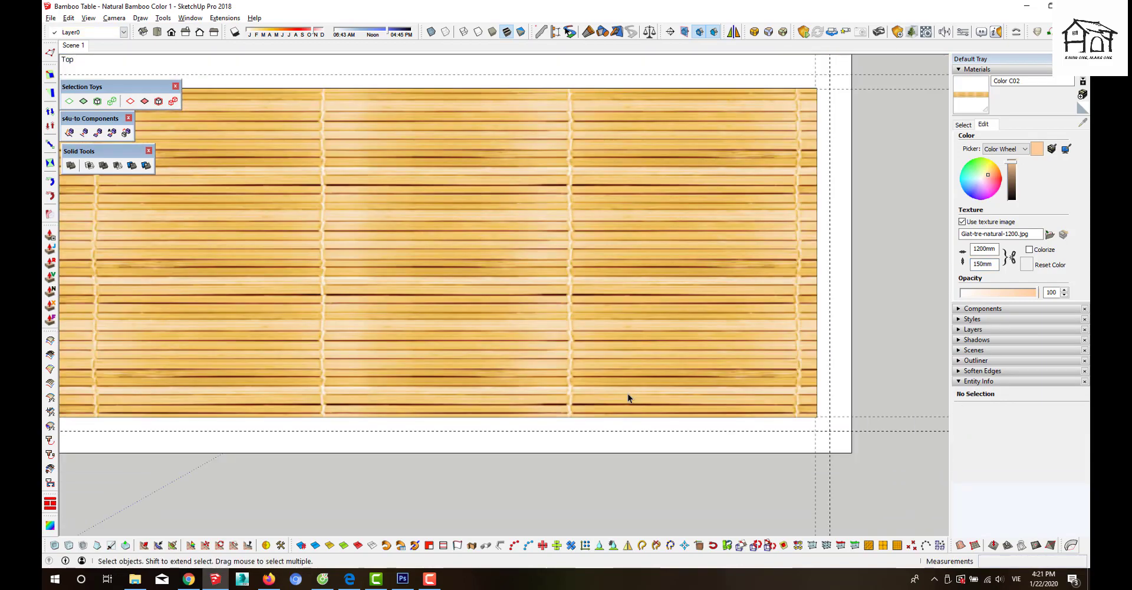
pyautogui.scroll(-2, 632, 398)
pyautogui.moveTo(645, 385)
pyautogui.mouseDown(button='middle')
pyautogui.moveTo(575, 286)
pyautogui.moveTo(566, 354)
pyautogui.moveTo(673, 387)
pyautogui.moveTo(531, 334)
pyautogui.moveTo(528, 304)
pyautogui.moveTo(556, 313)
pyautogui.mouseUp(button='middle')
pyautogui.scroll(-2, 574, 287)
pyautogui.scroll(3, 558, 300)
pyautogui.scroll(-2, 557, 313)
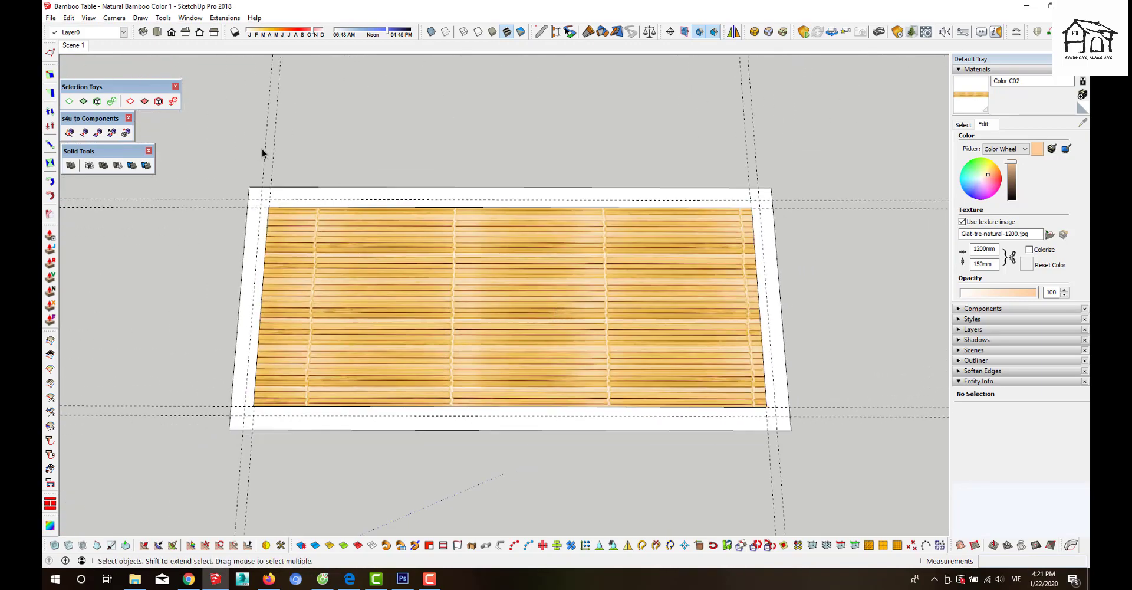
pyautogui.click(156, 31)
pyautogui.scroll(2, 419, 295)
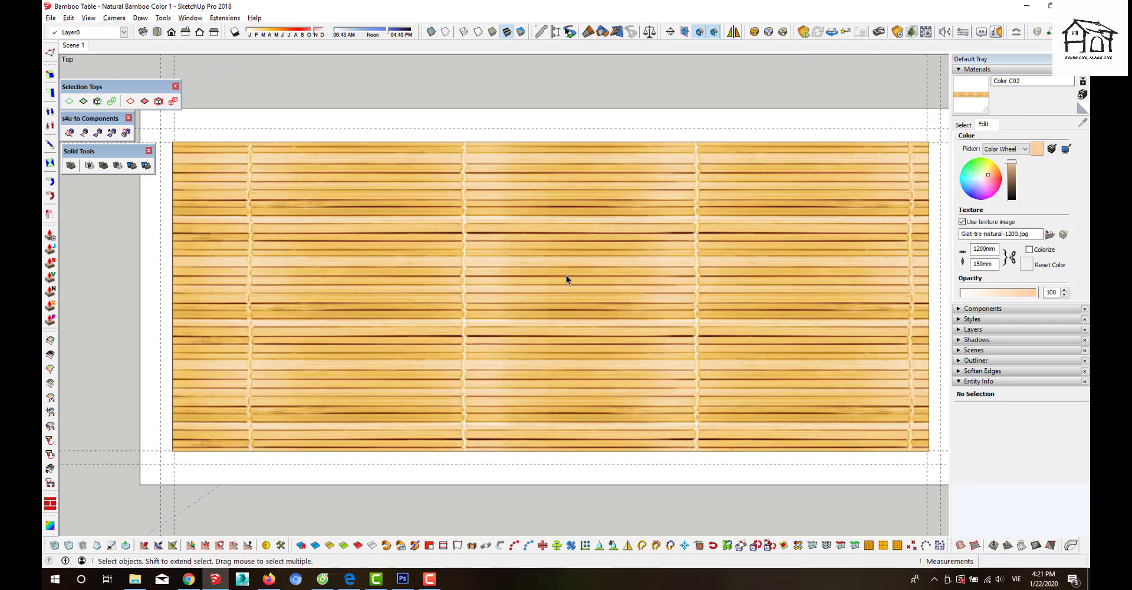
pyautogui.click(584, 275)
# - Enter Texture Position on the tabletop face and slide the bamboo texture into alignment
pyautogui.rightClick(585, 275)
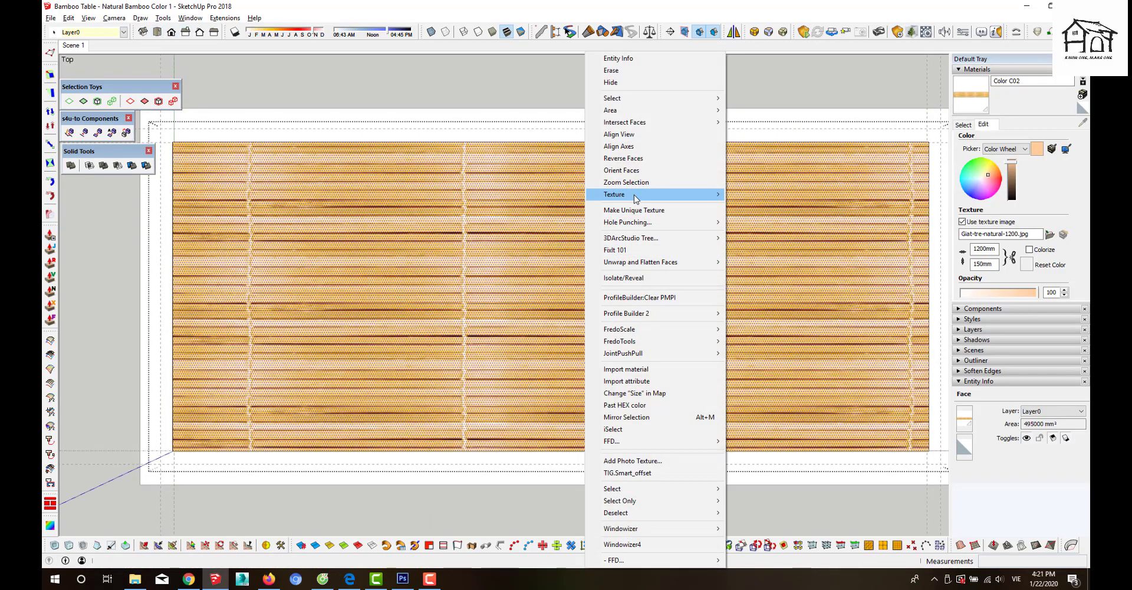
pyautogui.moveTo(635, 194)
pyautogui.click(744, 194)
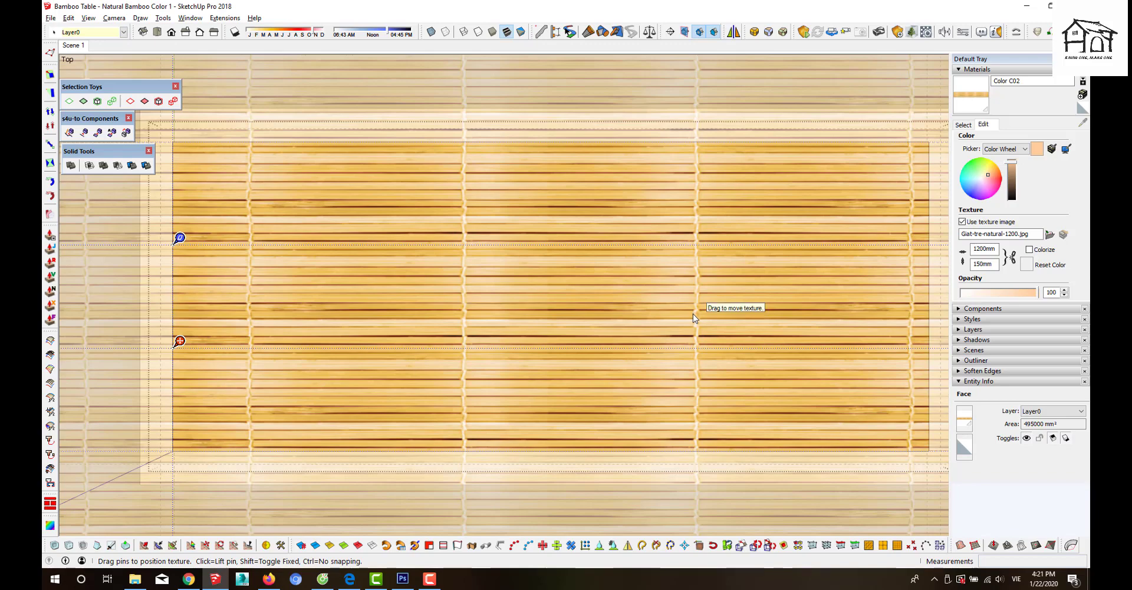
pyautogui.moveTo(692, 314); pyautogui.dragTo(672, 313)
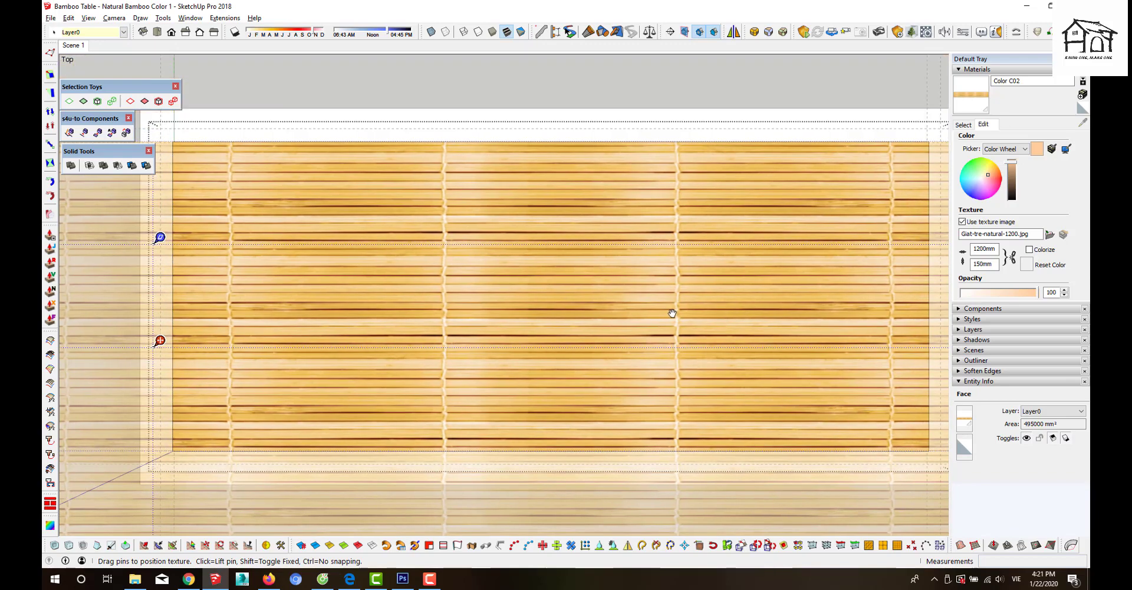
pyautogui.scroll(-1, 610, 336)
pyautogui.scroll(-1, 575, 331)
pyautogui.scroll(1, 633, 345)
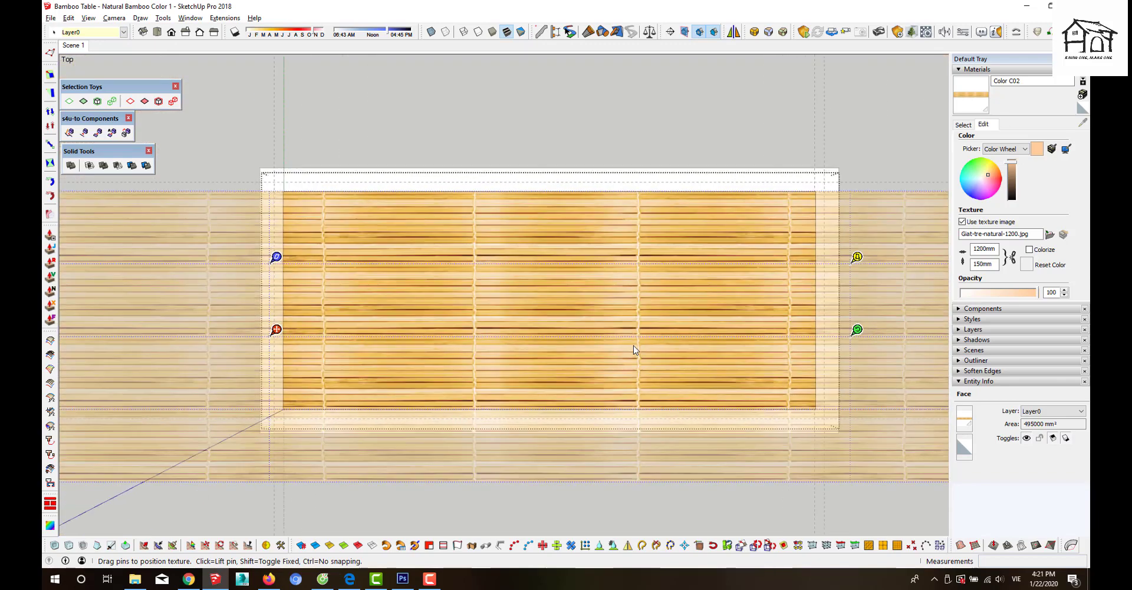
pyautogui.moveTo(513, 331); pyautogui.dragTo(493, 323)
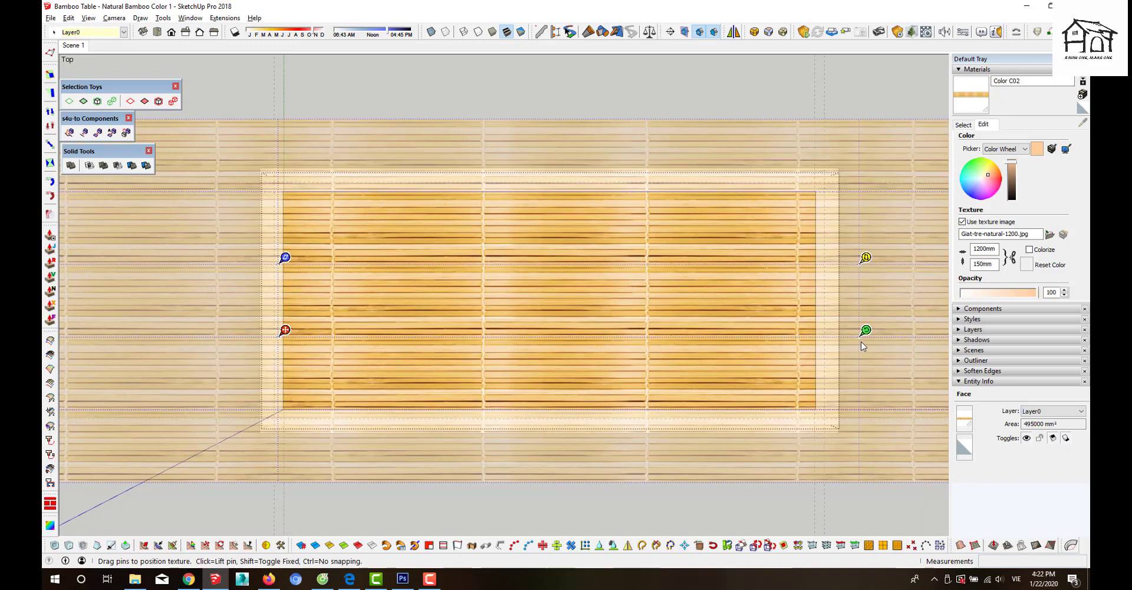
# - Rescale the texture with the green pin to fit the panel and confirm it
pyautogui.moveTo(859, 335); pyautogui.dragTo(822, 337)
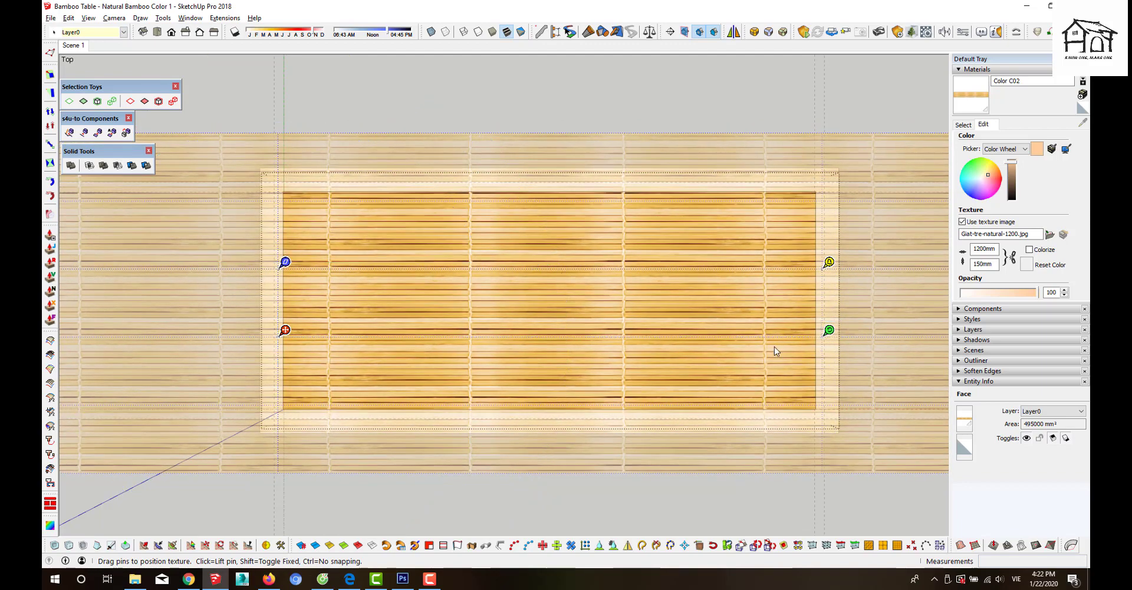
pyautogui.press('Return')
pyautogui.click(649, 138)
pyautogui.moveTo(629, 369)
pyautogui.mouseDown(button='middle')
pyautogui.moveTo(434, 232)
pyautogui.moveTo(551, 357)
pyautogui.moveTo(541, 277)
pyautogui.mouseUp(button='middle')
# - Orbit and zoom to an angled view of the whole bamboo frame with the board at its base
pyautogui.scroll(2, 555, 312)
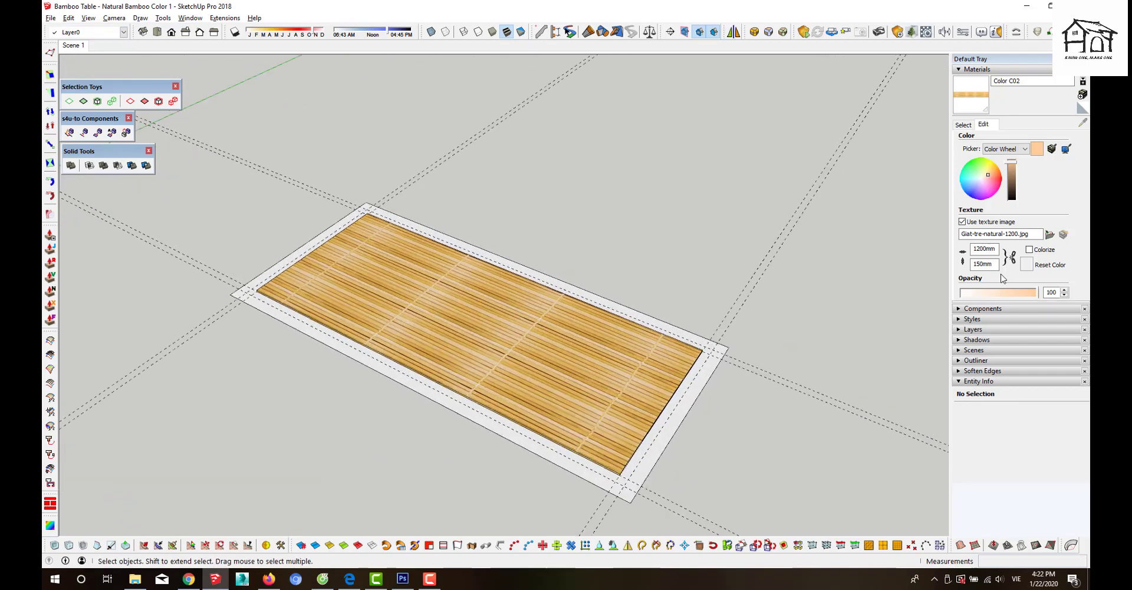
pyautogui.scroll(2, 551, 372)
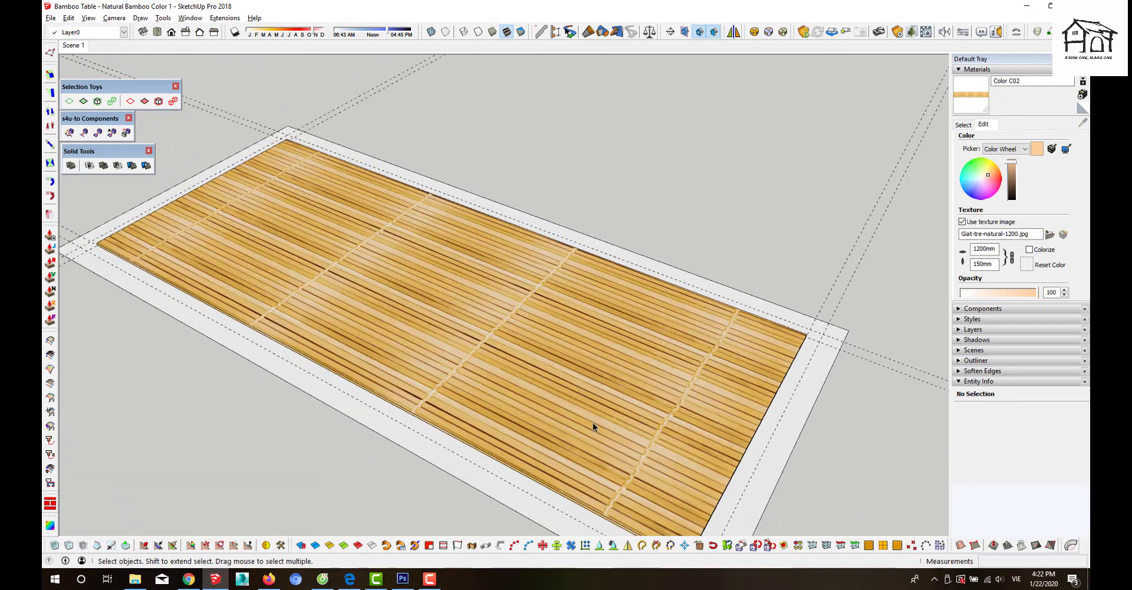
pyautogui.moveTo(592, 426)
pyautogui.mouseDown(button='middle')
pyautogui.moveTo(515, 324)
pyautogui.moveTo(605, 381)
pyautogui.mouseUp(button='middle')
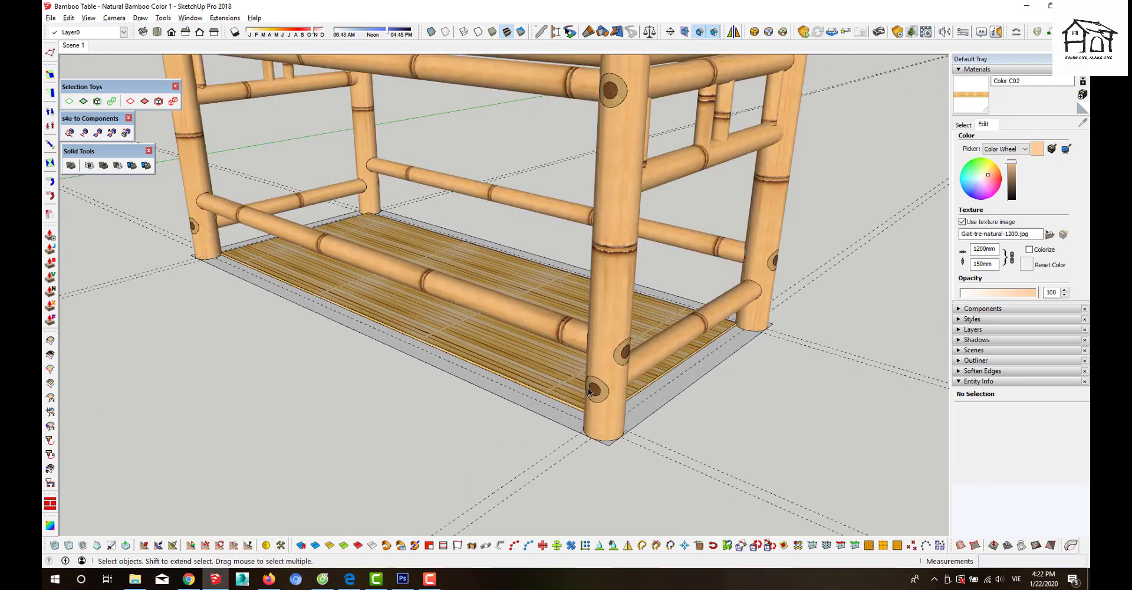
pyautogui.scroll(-4, 515, 349)
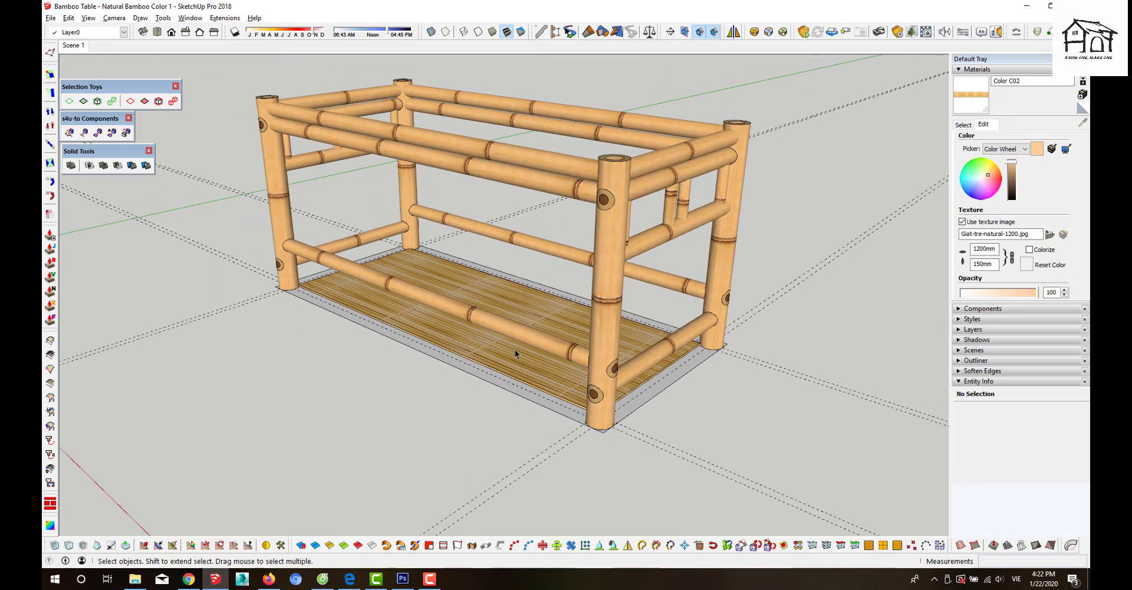
pyautogui.moveTo(508, 351)
pyautogui.mouseDown(button='middle')
pyautogui.moveTo(671, 394)
pyautogui.moveTo(383, 285)
pyautogui.mouseUp(button='middle')
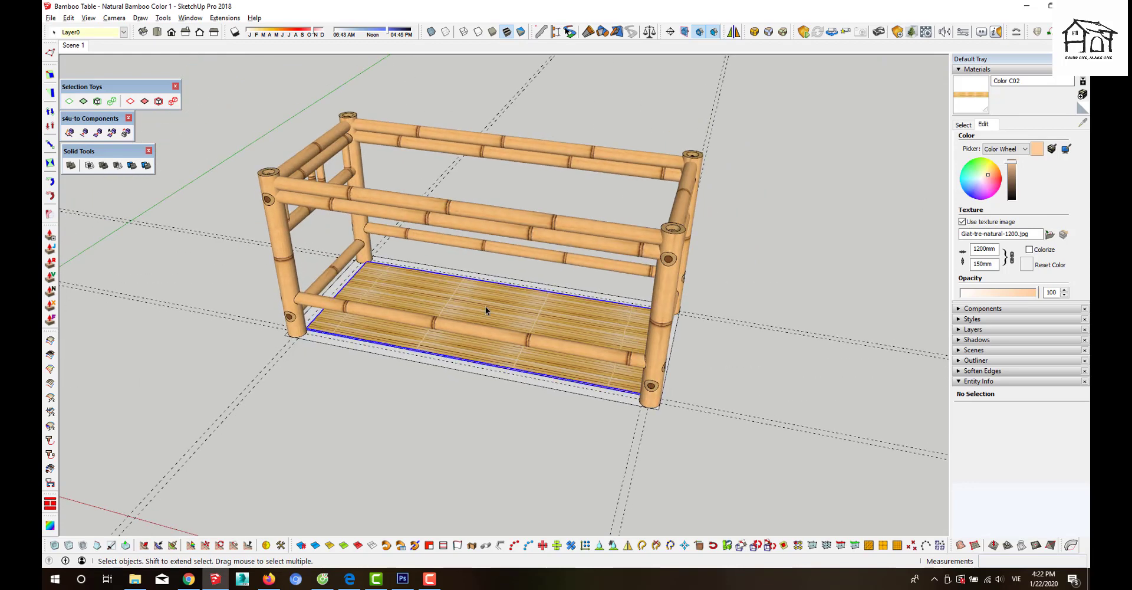
pyautogui.moveTo(486, 306)
pyautogui.mouseDown(button='middle')
pyautogui.moveTo(420, 251)
pyautogui.moveTo(507, 306)
pyautogui.moveTo(668, 352)
pyautogui.mouseUp(button='middle')
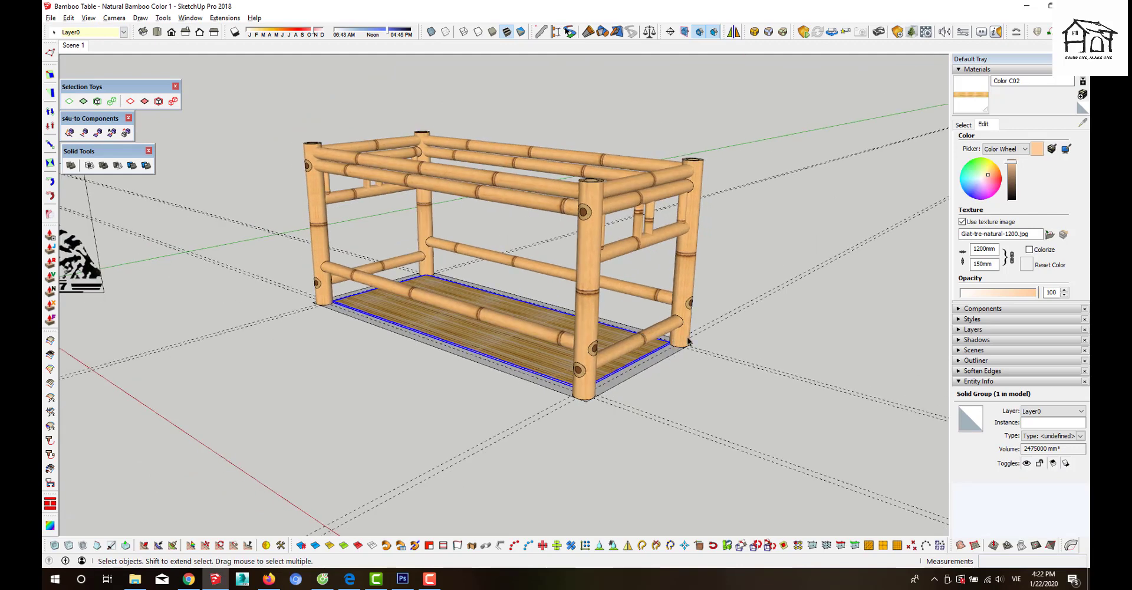
# - Raise the textured board about 535 mm along the blue axis into the frame's top
pyautogui.press('m')
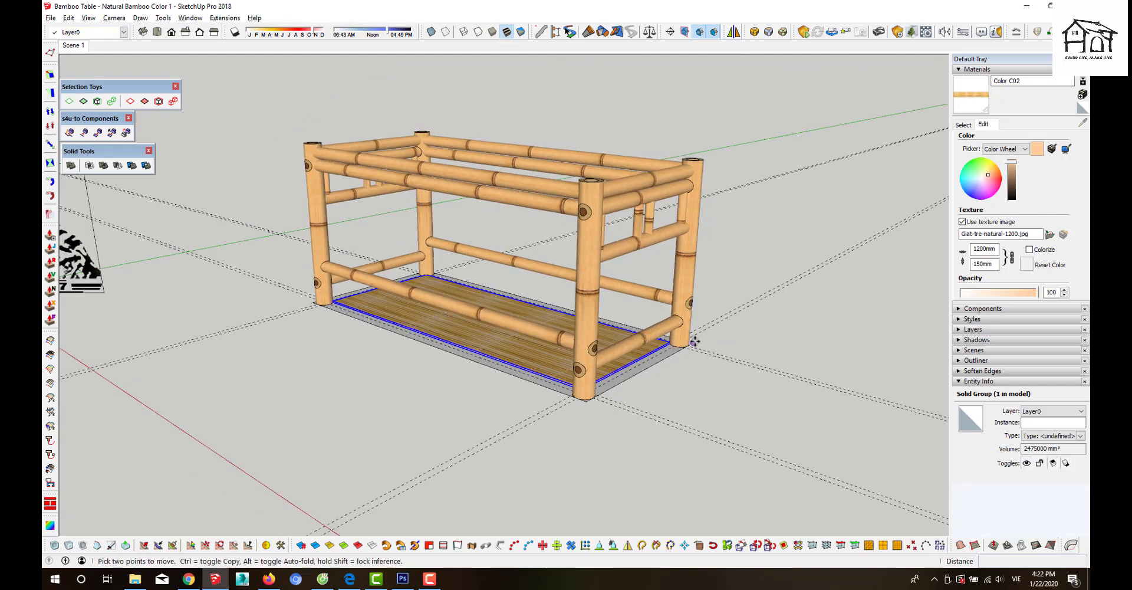
pyautogui.click(694, 341)
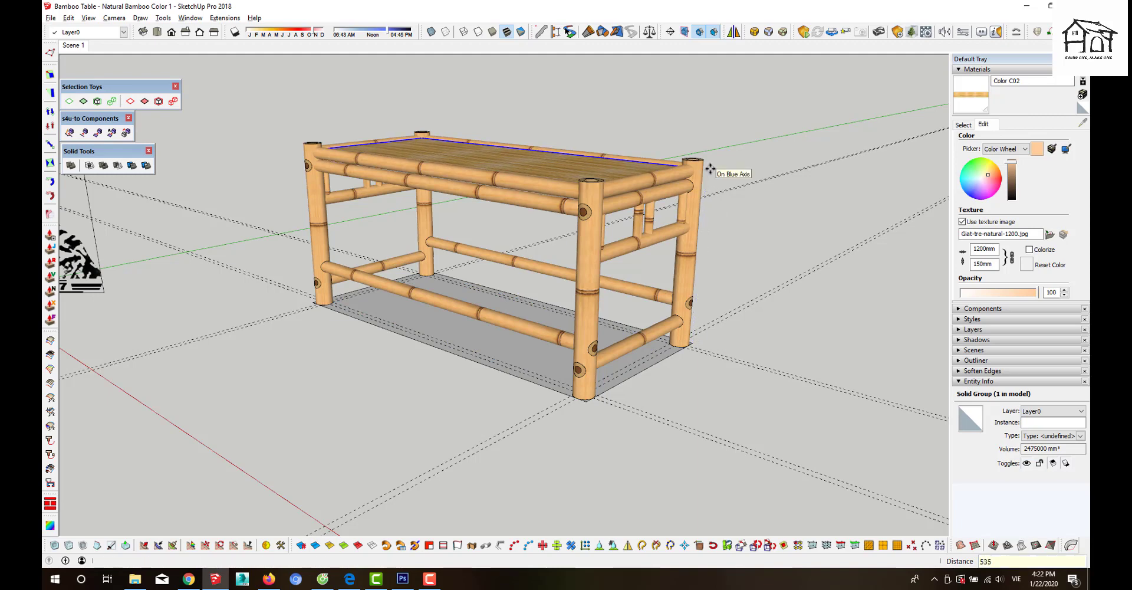
pyautogui.press('space')
pyautogui.click(726, 235)
pyautogui.click(394, 327)
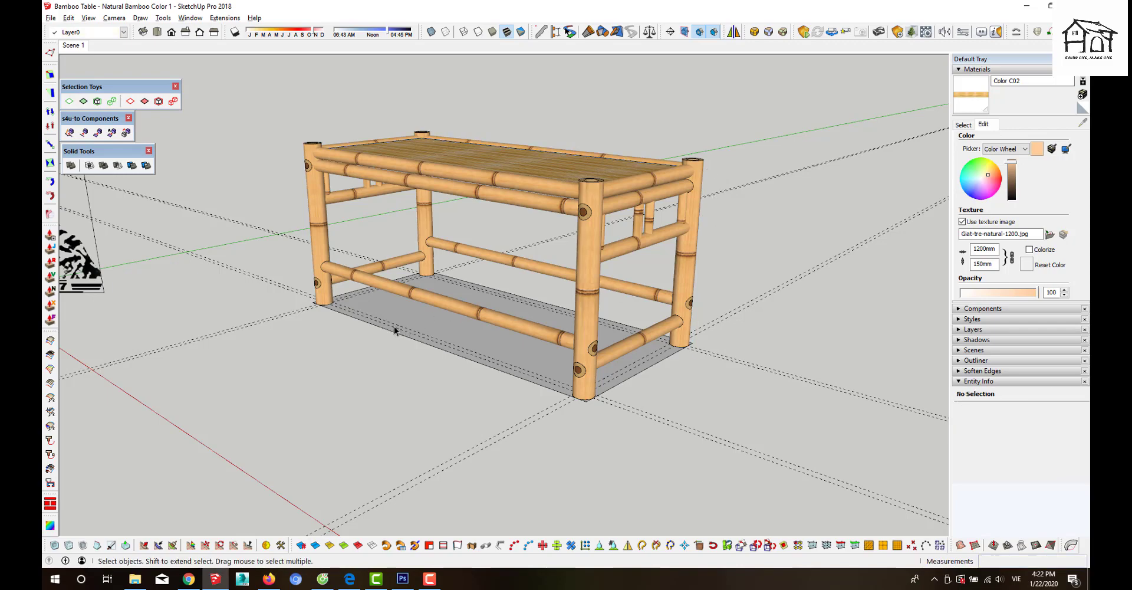
pyautogui.scroll(3, 394, 326)
pyautogui.moveTo(394, 327); pyautogui.dragTo(508, 357, button='middle')
pyautogui.scroll(2, 516, 304)
pyautogui.moveTo(516, 304); pyautogui.dragTo(663, 225, button='middle')
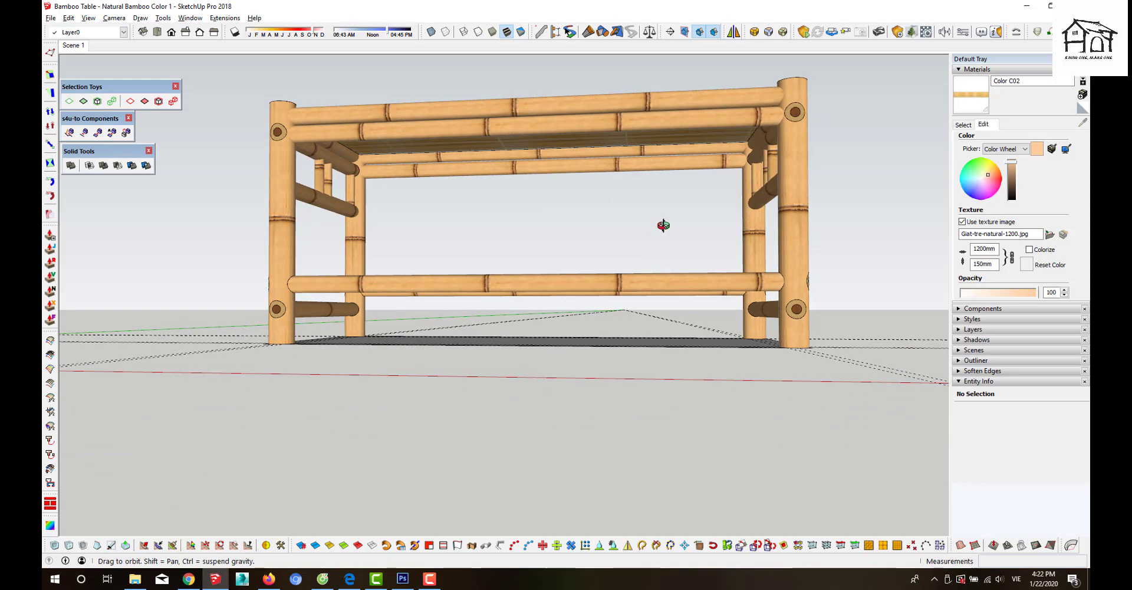
# - Start a rectangle from a corner on the top rail's edge just below the tabletop
pyautogui.scroll(3, 441, 154)
pyautogui.scroll(3, 433, 142)
pyautogui.scroll(3, 434, 146)
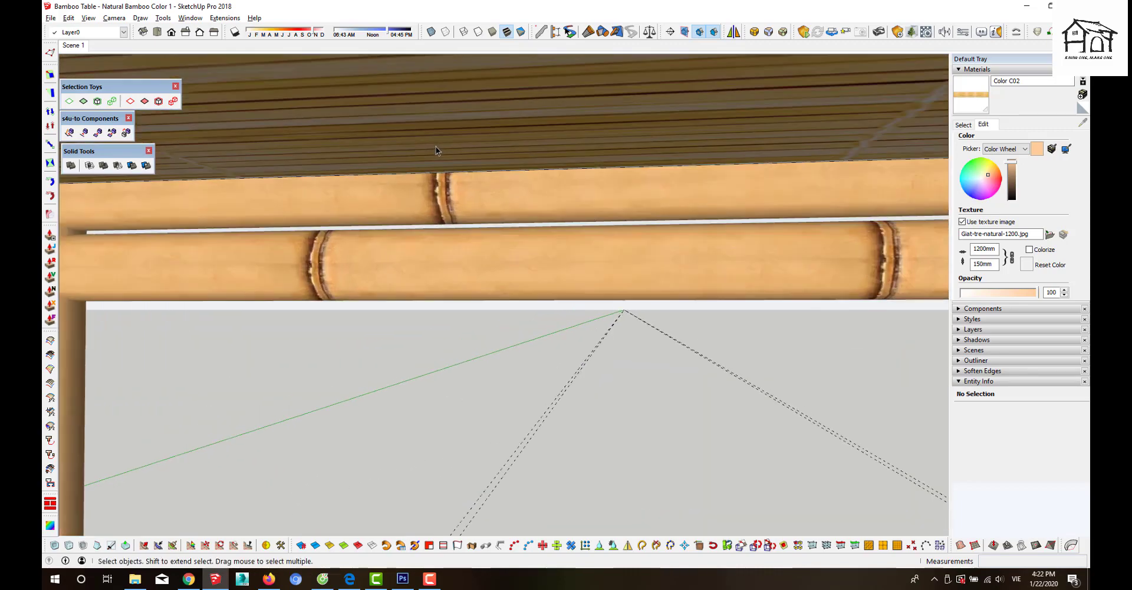
pyautogui.press('r')
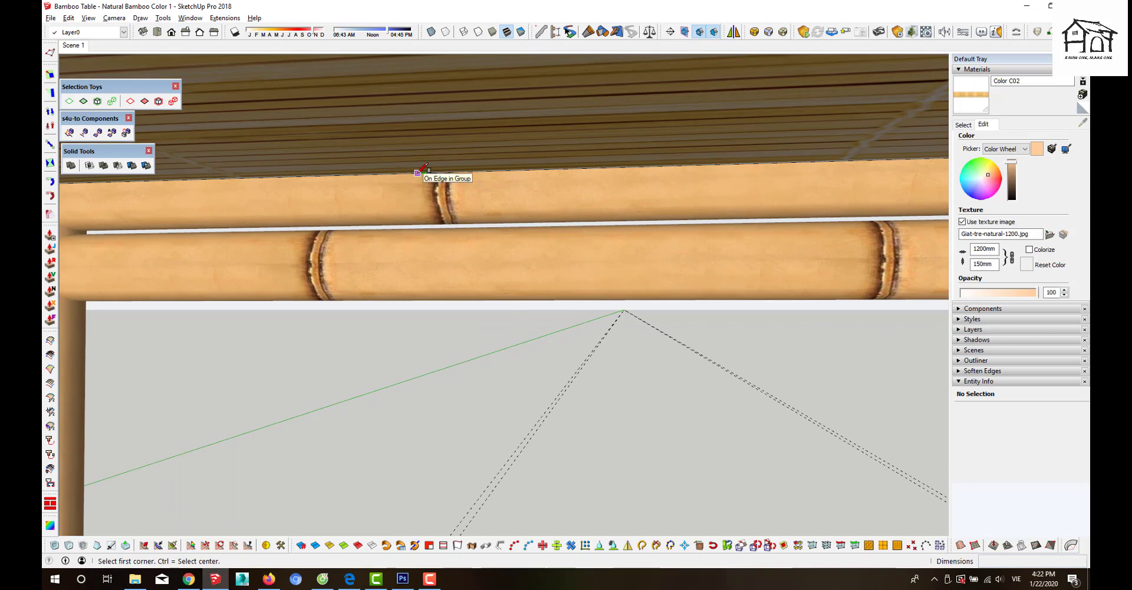
pyautogui.click(419, 172)
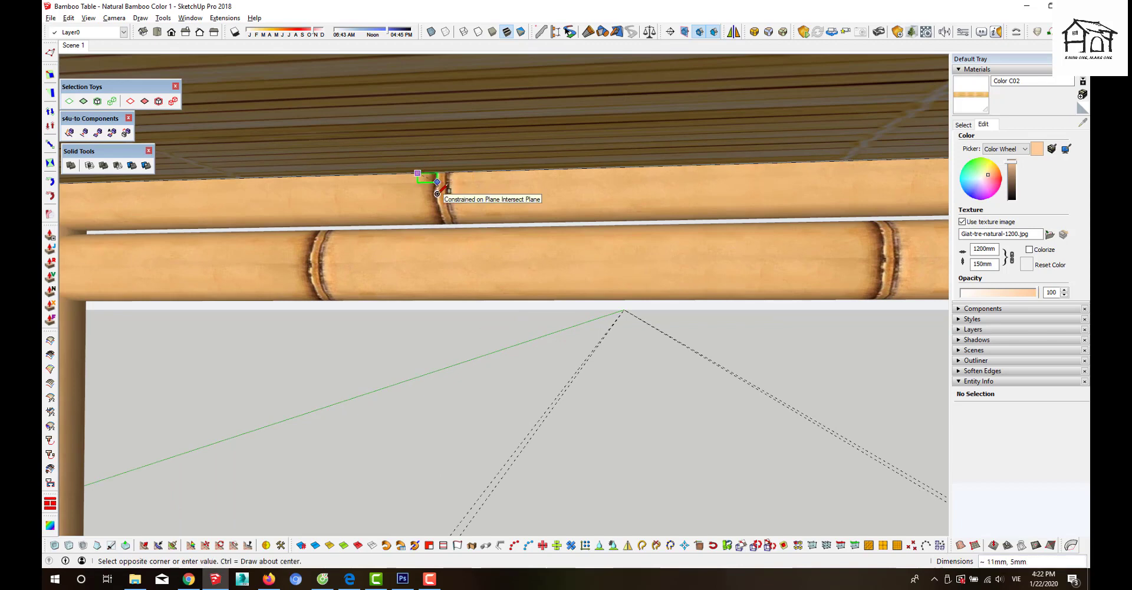
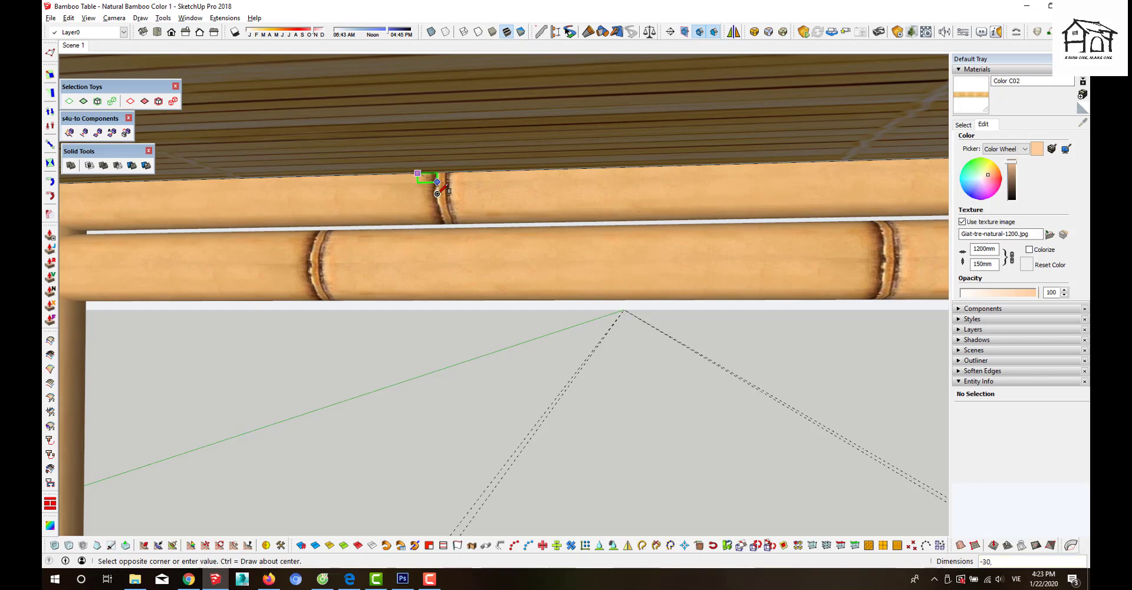
# - Finish the -30,10 rectangle and open the white plate group for editing
pyautogui.press('Return')
pyautogui.press('space')
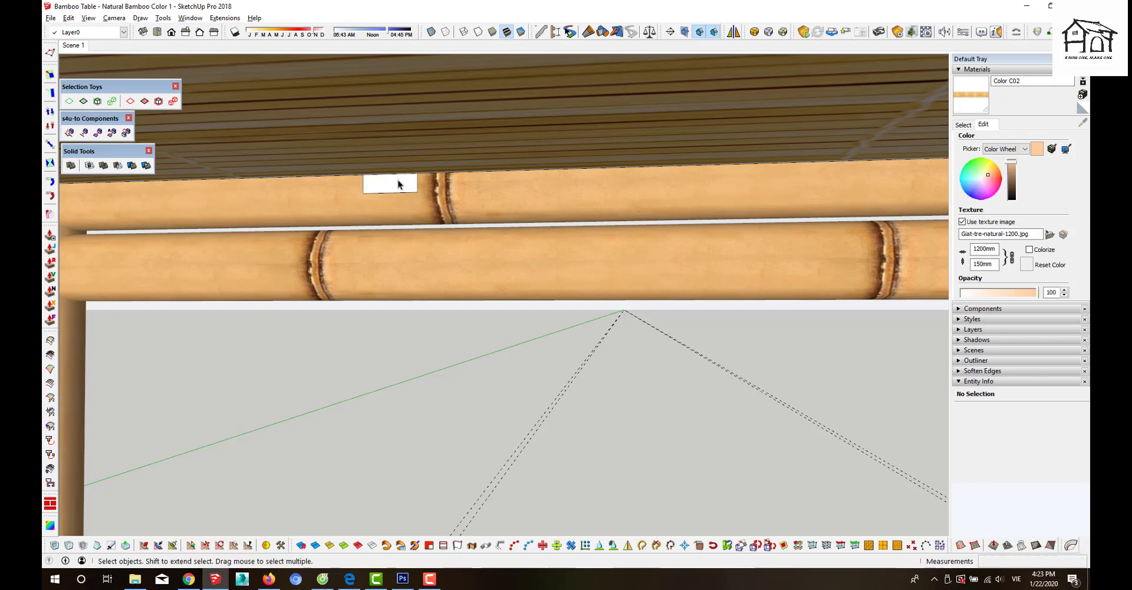
pyautogui.click(398, 184)
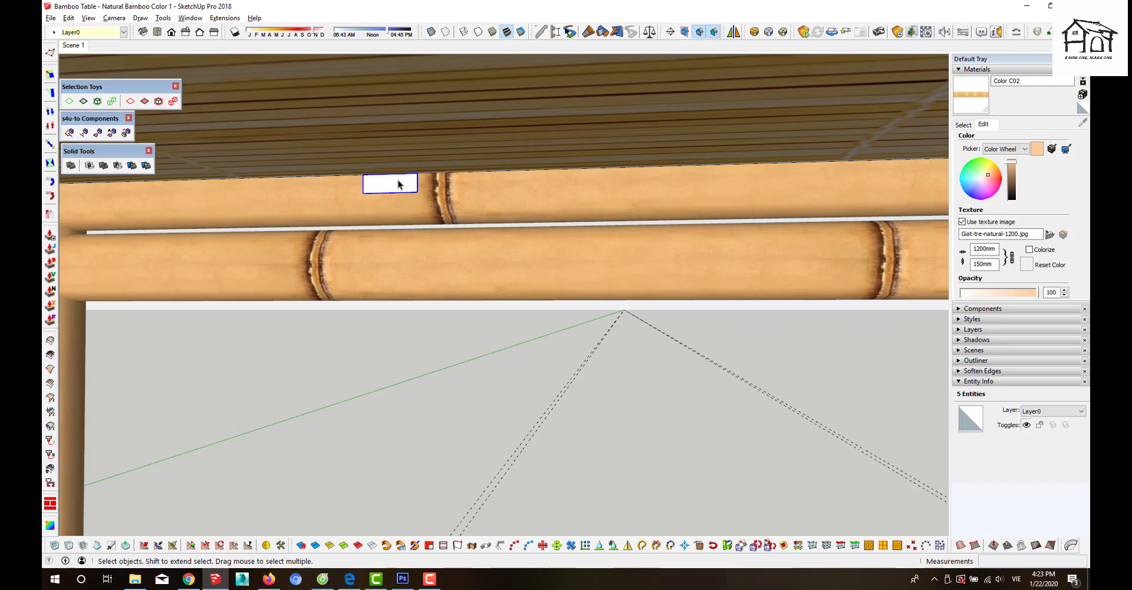
pyautogui.scroll(2, 398, 184)
pyautogui.scroll(2, 398, 184)
pyautogui.scroll(2, 397, 184)
pyautogui.scroll(2, 329, 170)
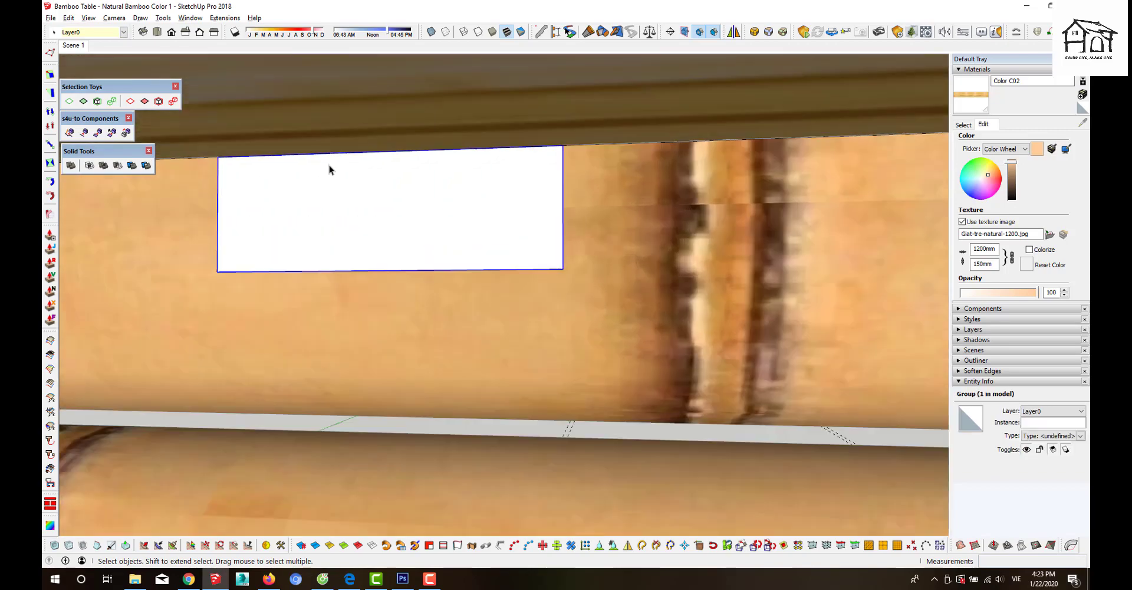
pyautogui.scroll(2, 336, 195)
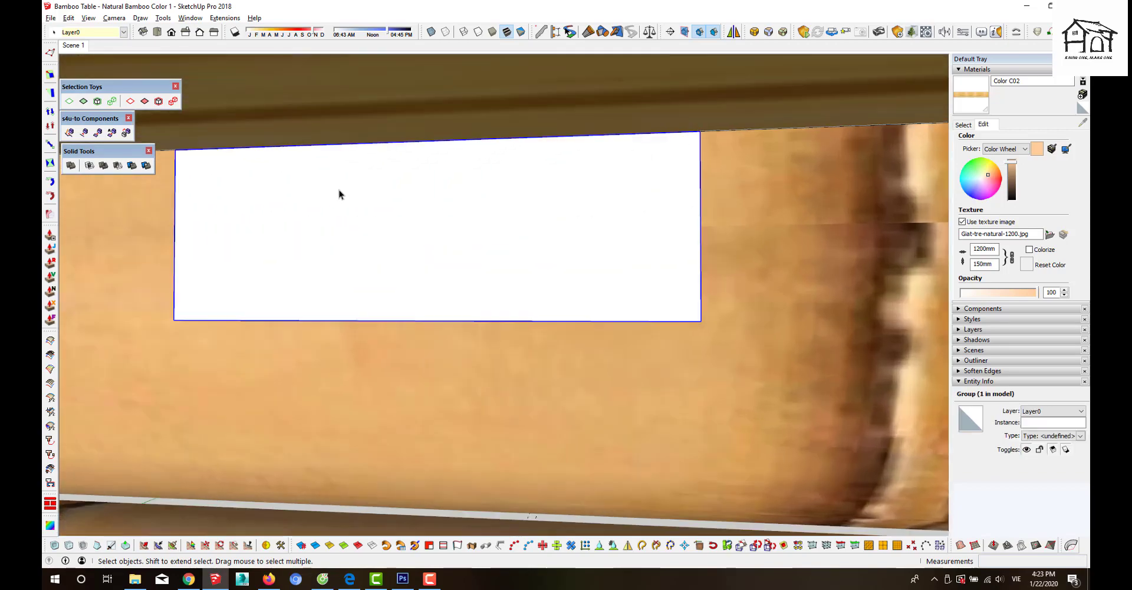
pyautogui.doubleClick(342, 195)
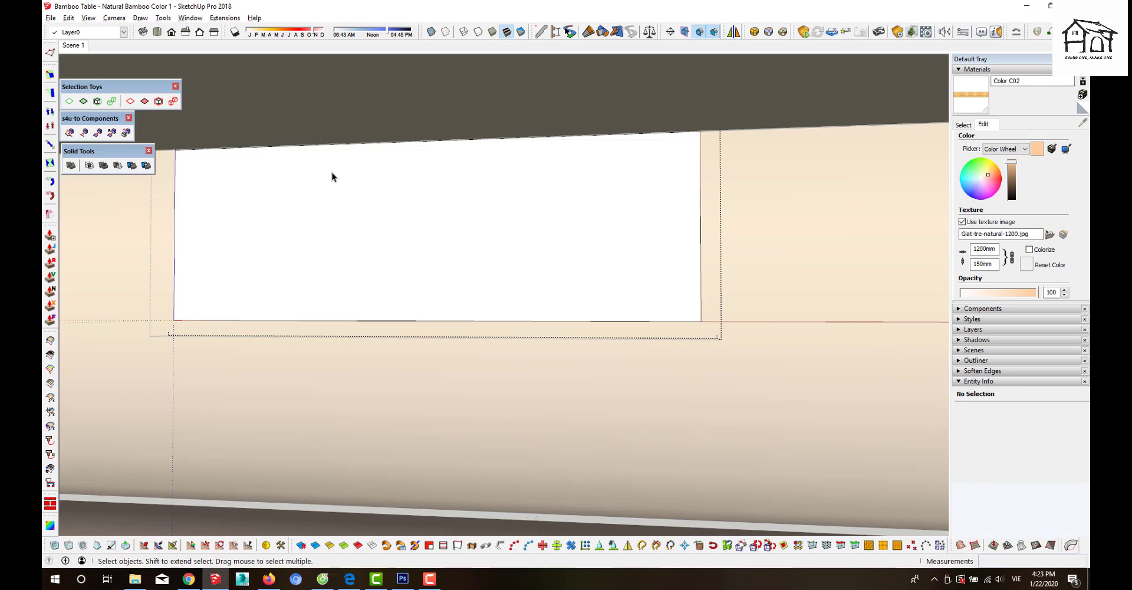
# - Draw an arc along the plate's top edge, bulging down into the plate
pyautogui.press('a')
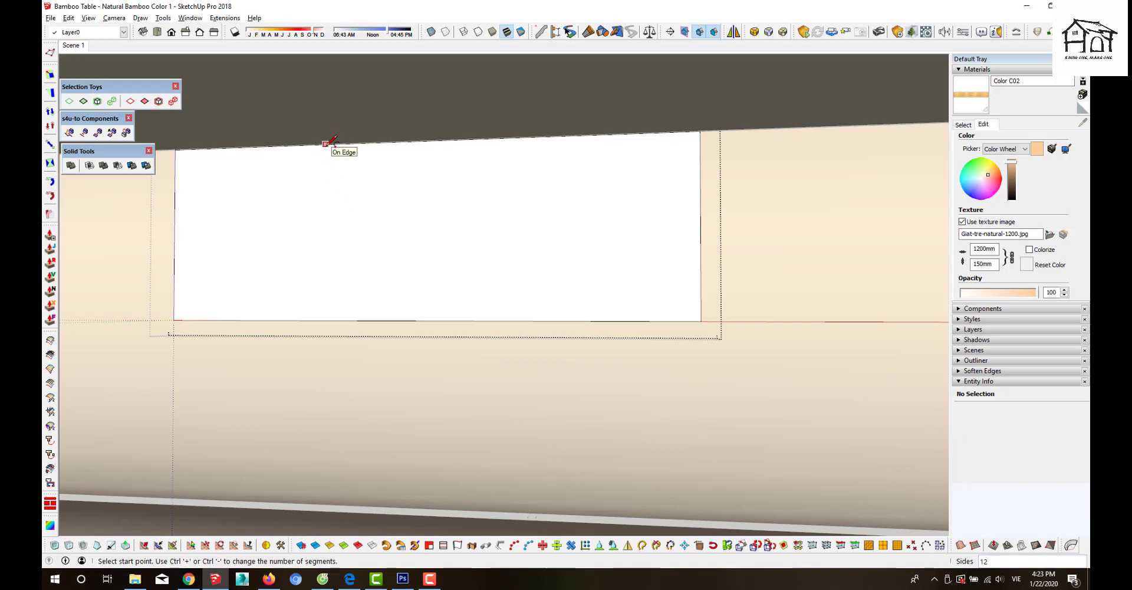
pyautogui.click(326, 144)
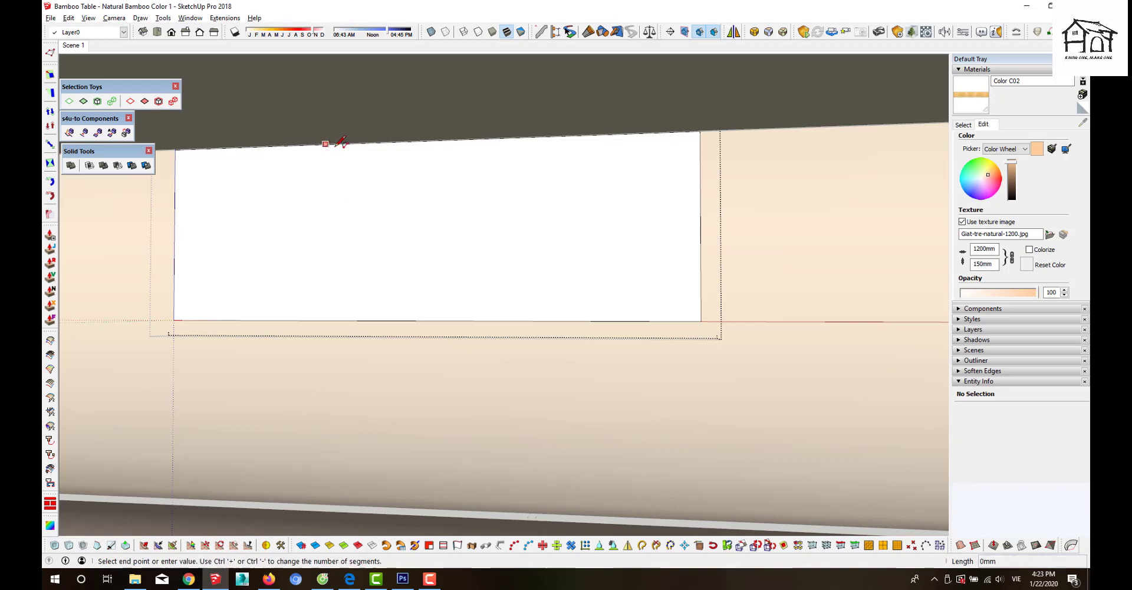
pyautogui.click(553, 136)
pyautogui.click(532, 152)
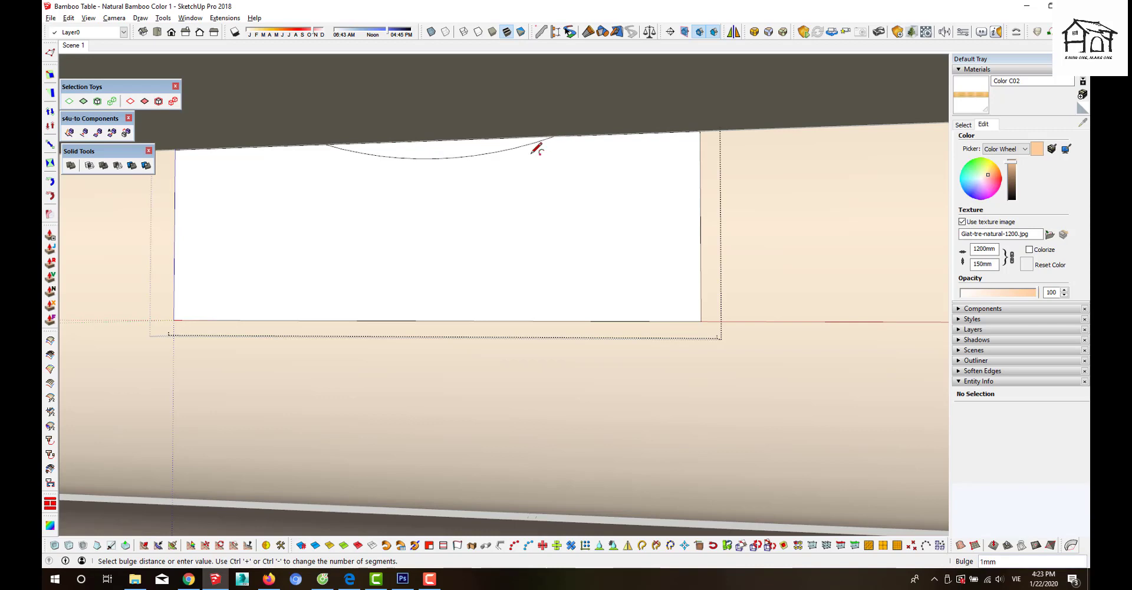
# - Cut off both bottom corners with diagonal lines and delete the corner triangles
pyautogui.press('l')
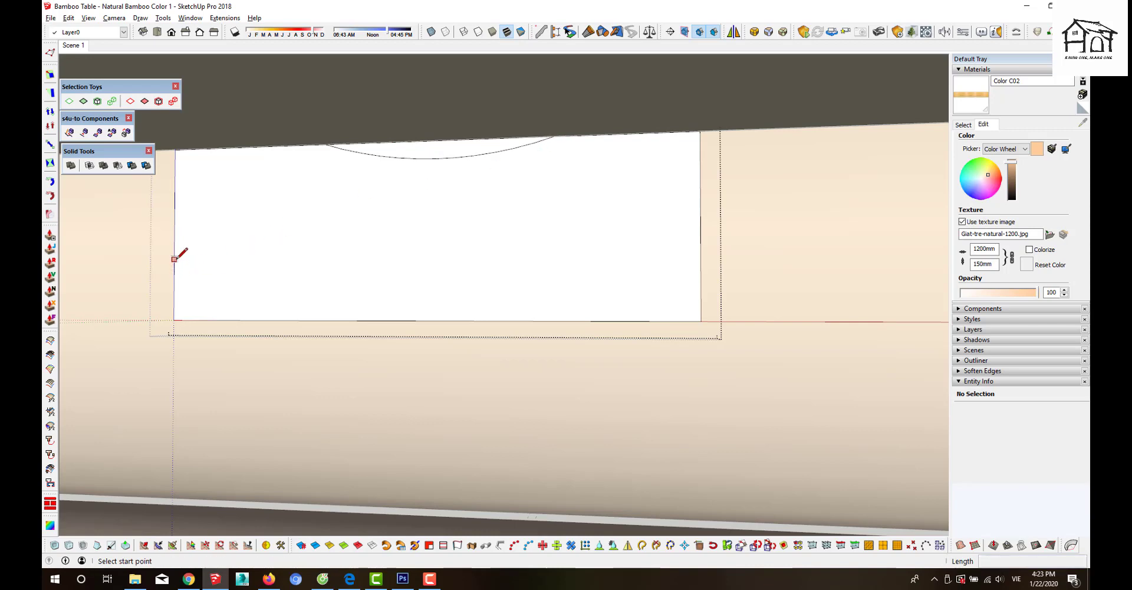
pyautogui.click(174, 258)
pyautogui.click(315, 320)
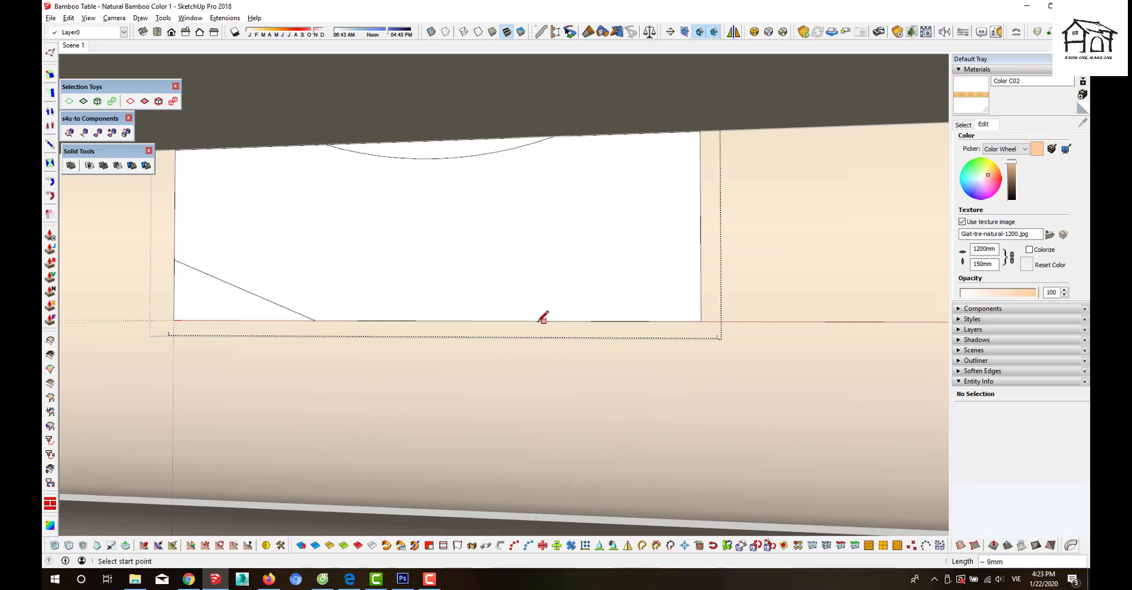
pyautogui.click(700, 254)
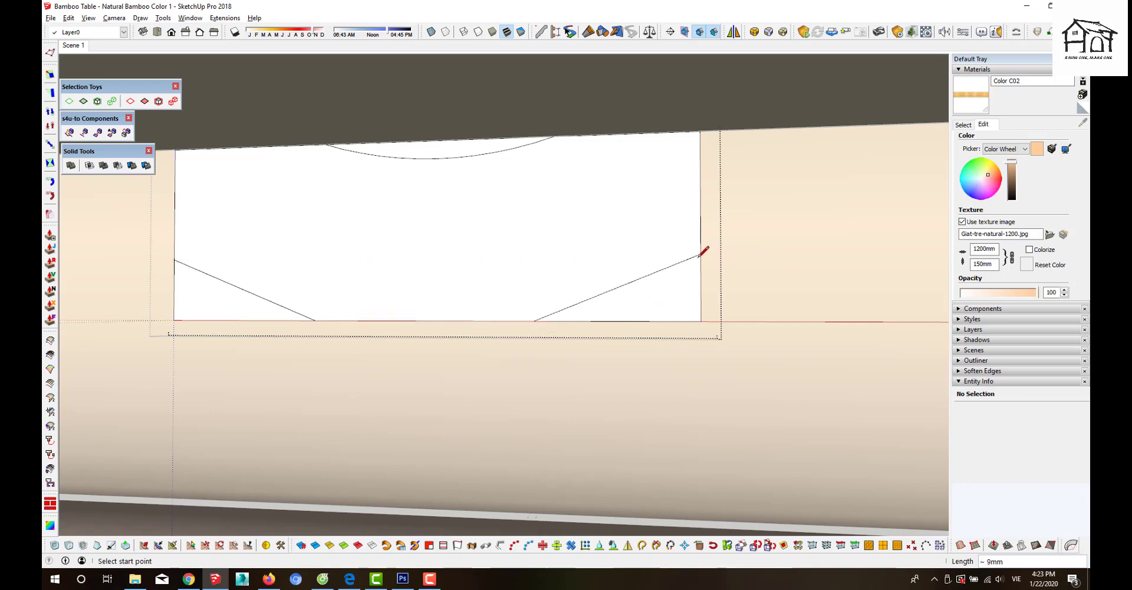
pyautogui.press('space')
pyautogui.click(678, 311)
pyautogui.press('Delete')
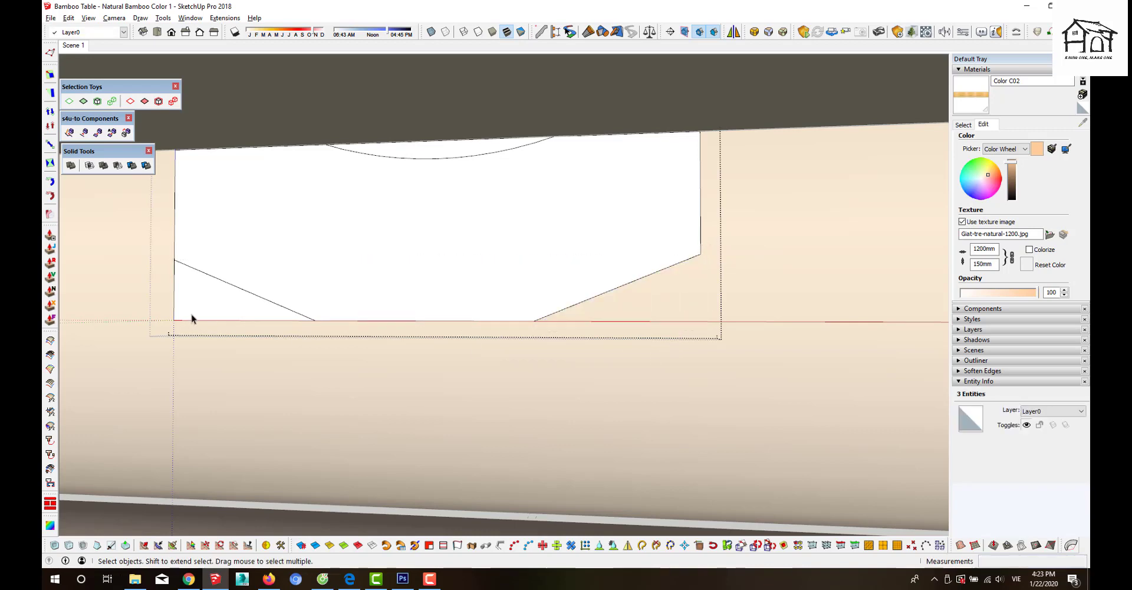
pyautogui.click(188, 313)
pyautogui.press('Delete')
# - Select the small arc-shaped face at the top of the plate
pyautogui.press('b')
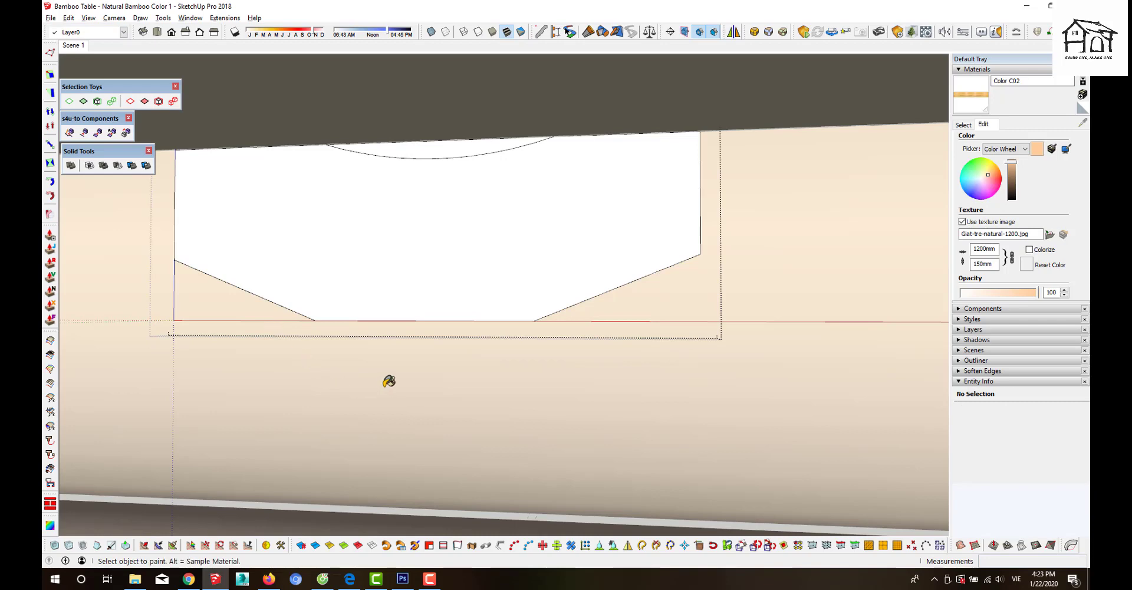
pyautogui.press('p')
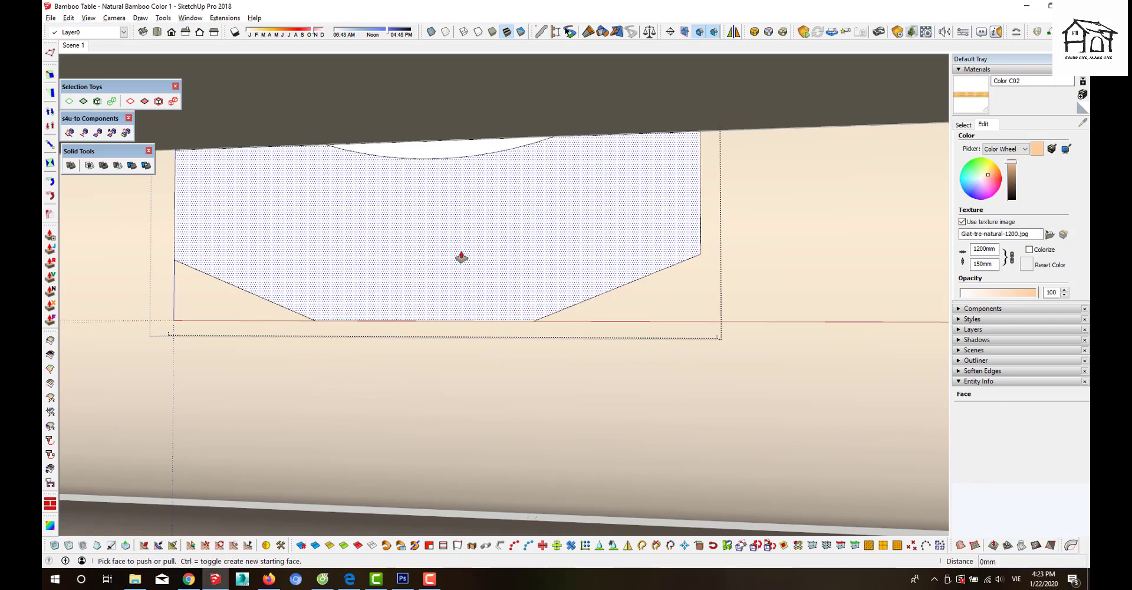
pyautogui.press('space')
pyautogui.click(429, 139)
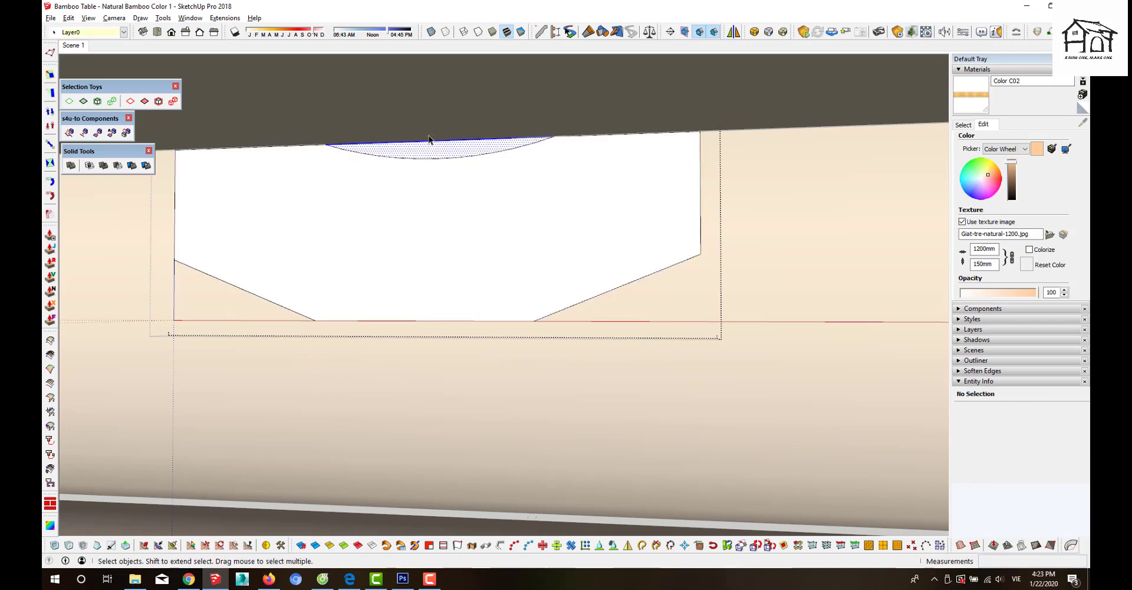
# - Push/Pull the notched profile across the table, then check it from underneath
pyautogui.press('p')
pyautogui.click(404, 235)
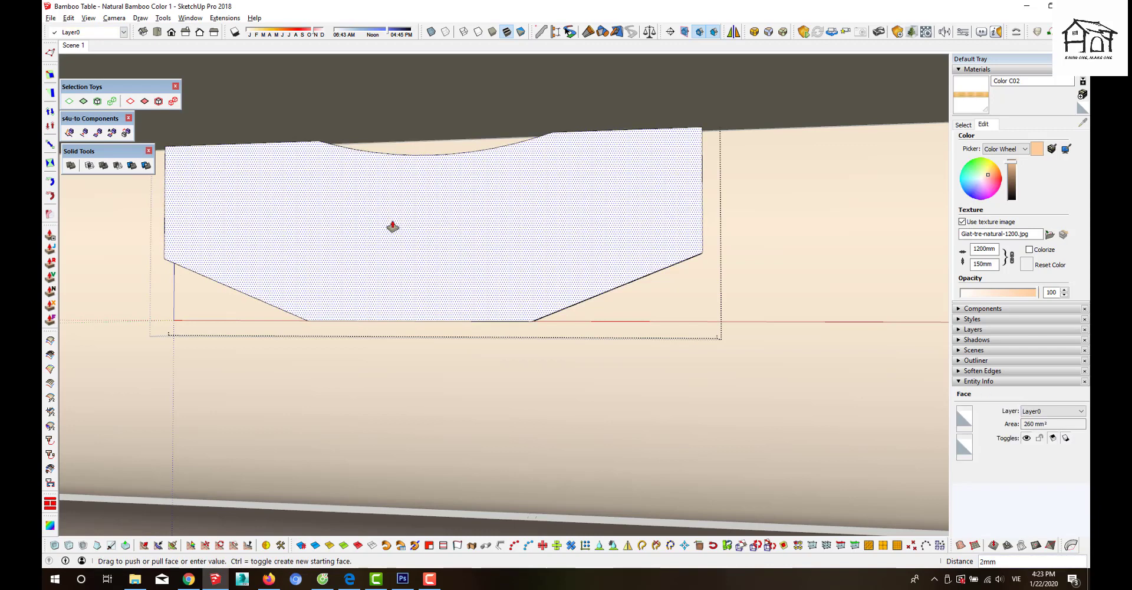
pyautogui.scroll(-2, 392, 226)
pyautogui.scroll(-2, 392, 226)
pyautogui.scroll(-2, 392, 225)
pyautogui.scroll(-2, 392, 225)
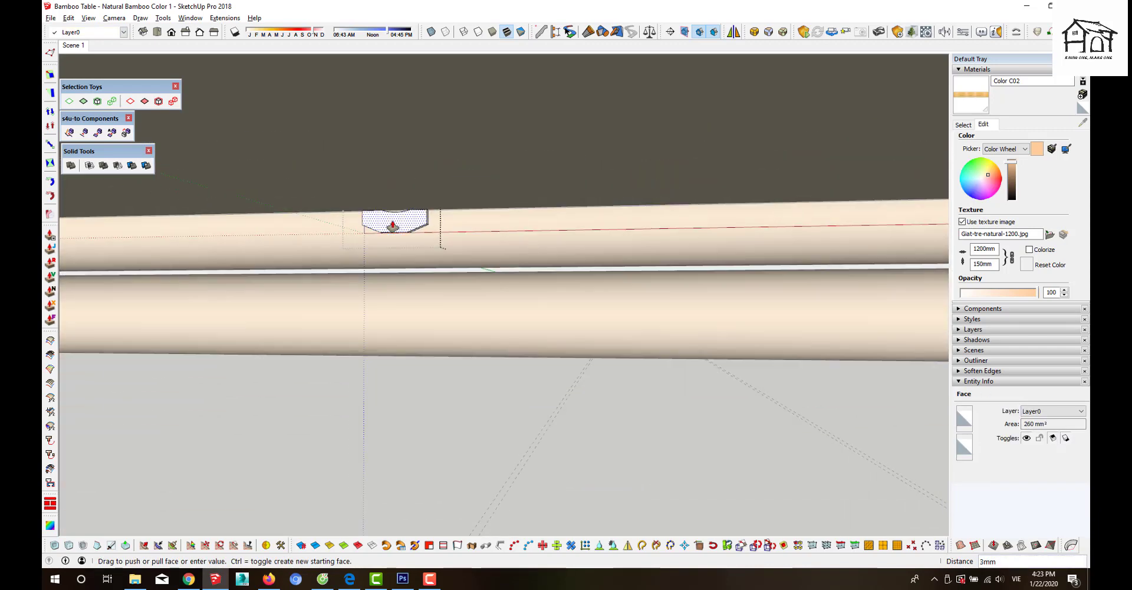
pyautogui.scroll(-2, 392, 226)
pyautogui.scroll(-1, 392, 226)
pyautogui.scroll(-2, 391, 225)
pyautogui.scroll(-2, 391, 227)
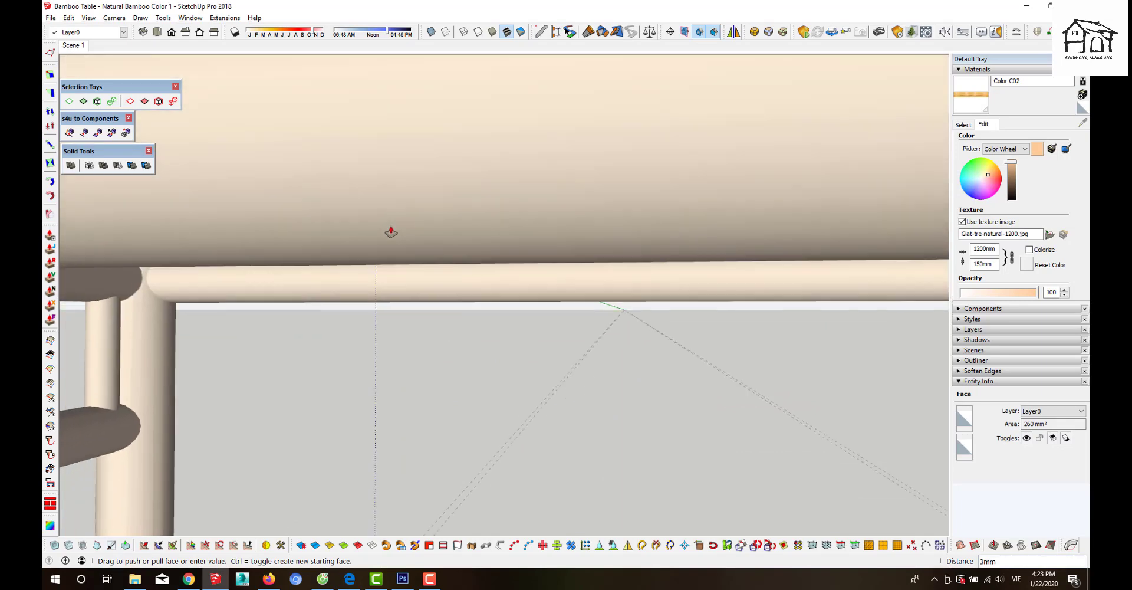
pyautogui.scroll(-2, 392, 232)
pyautogui.scroll(-2, 273, 380)
pyautogui.scroll(-2, 386, 291)
pyautogui.scroll(-2, 397, 283)
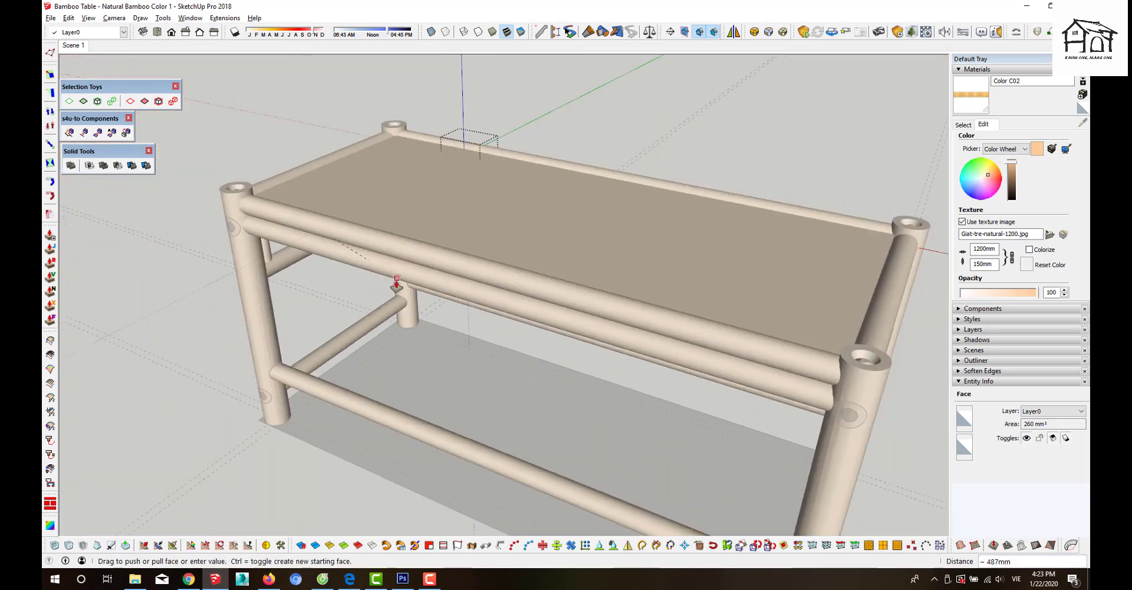
pyautogui.scroll(-2, 397, 283)
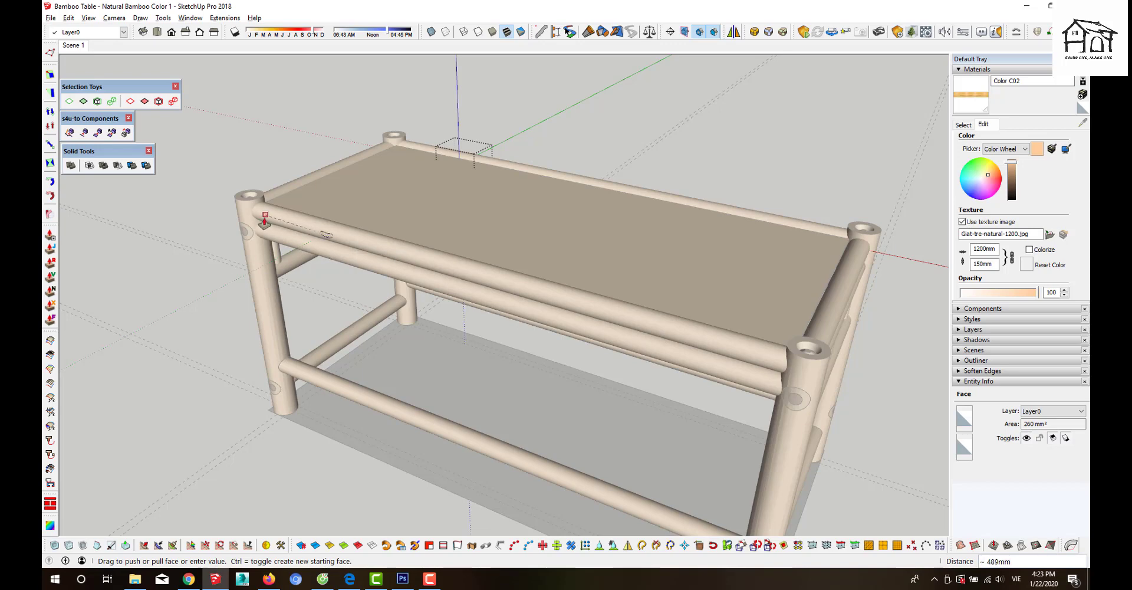
pyautogui.press('space')
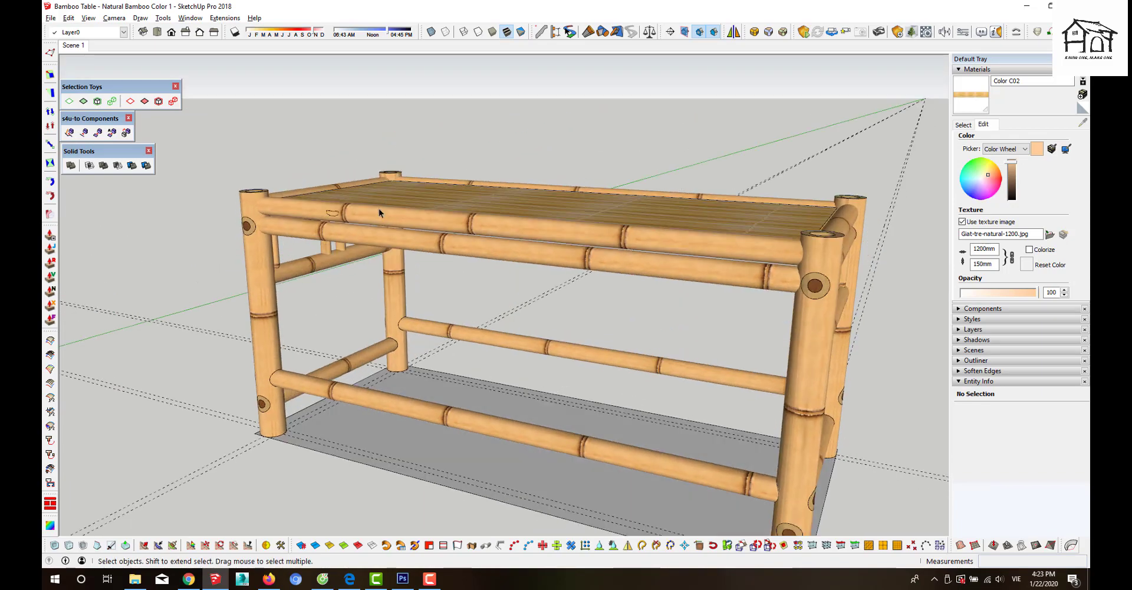
pyautogui.moveTo(378, 208); pyautogui.dragTo(367, 124, button='middle')
pyautogui.scroll(2, 466, 228)
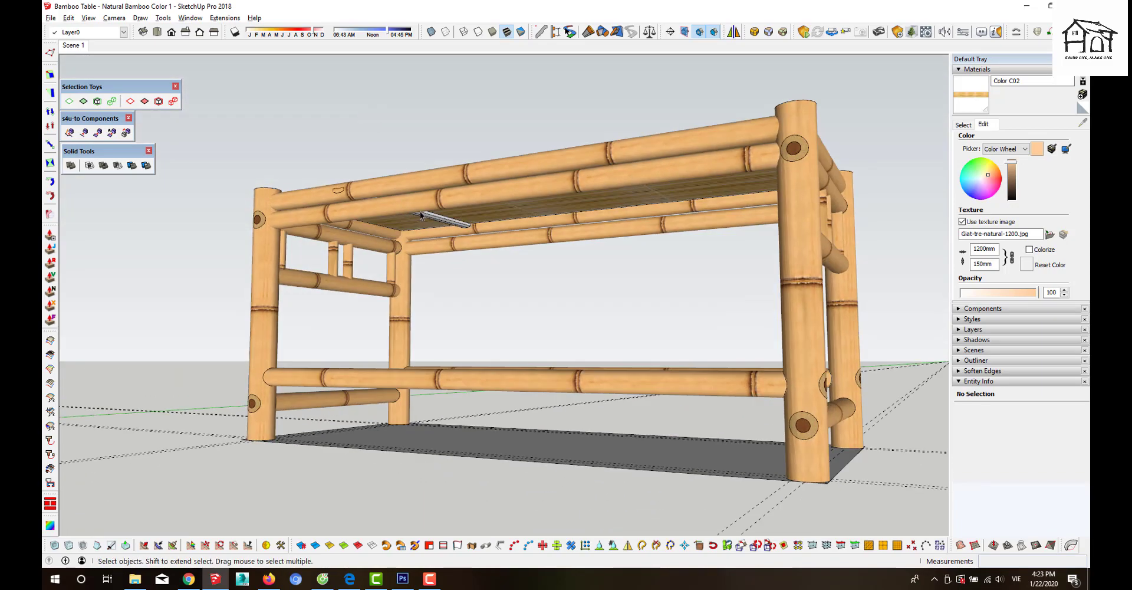
pyautogui.scroll(3, 467, 228)
pyautogui.scroll(3, 467, 229)
pyautogui.scroll(2, 470, 229)
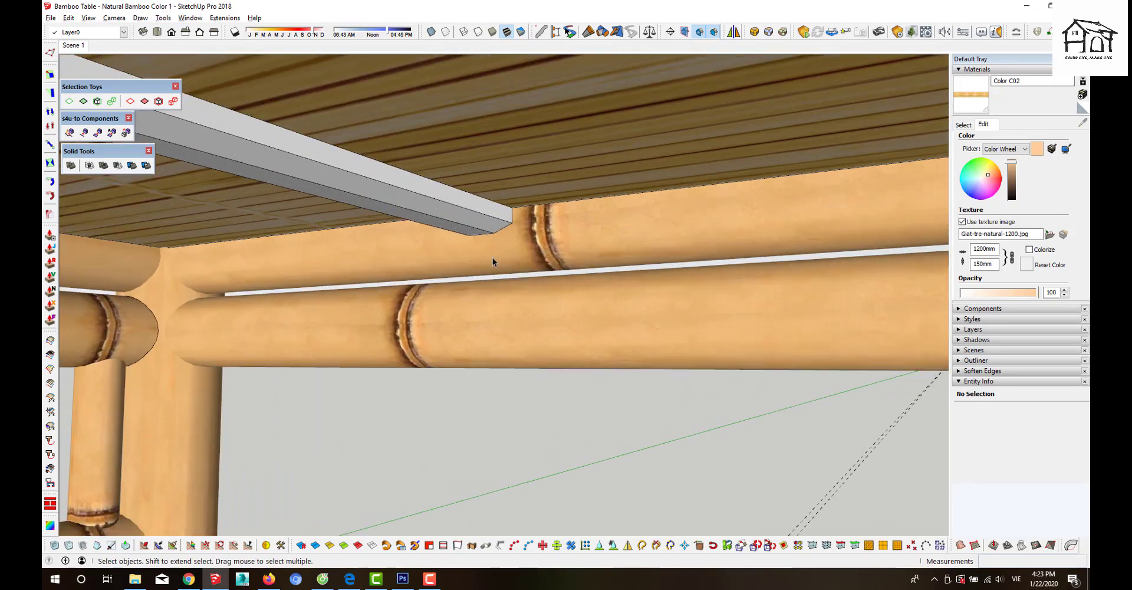
# - Paint the grey beam with the bamboo texture sampled from the rail
pyautogui.press('b')
pyautogui.keyDown('alt'); pyautogui.click(121, 314); pyautogui.keyUp('alt')
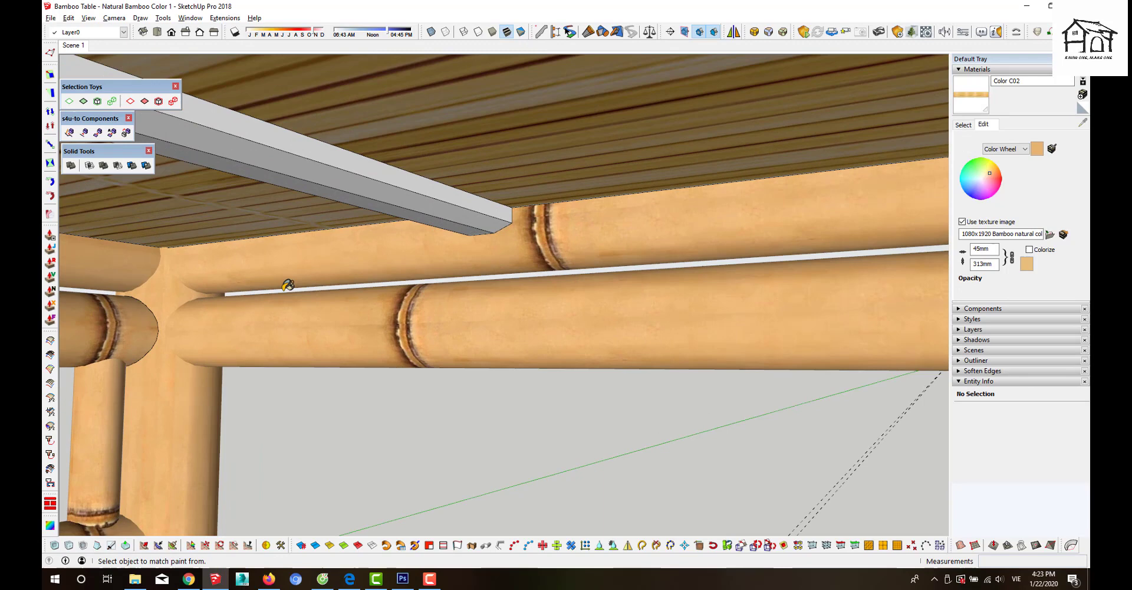
pyautogui.click(394, 190)
pyautogui.press('space')
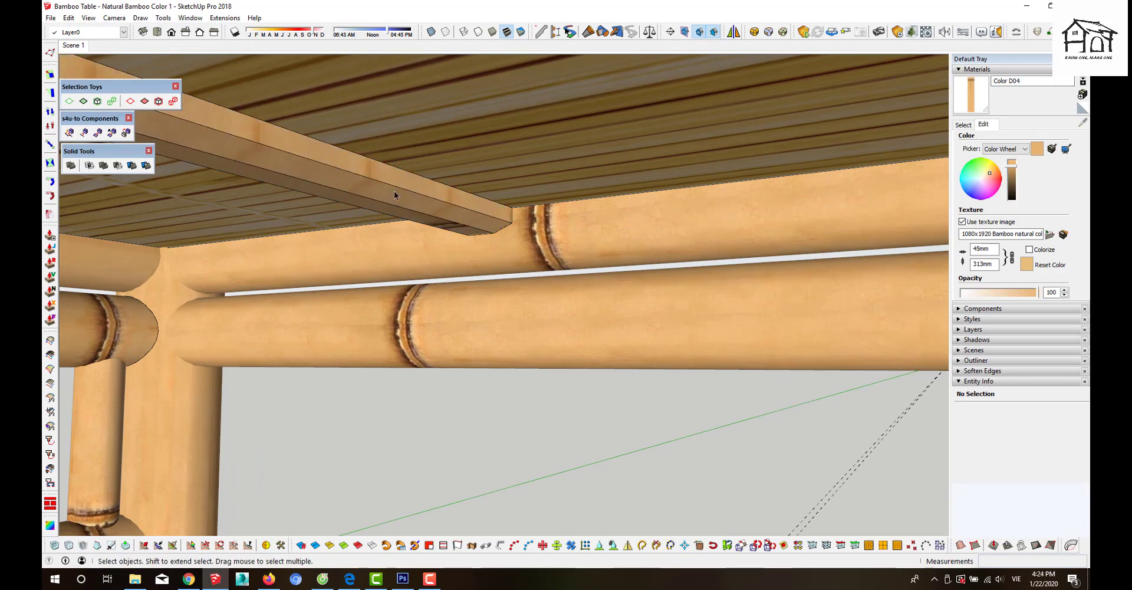
# - Open the beam group and view its end where it meets the rail
pyautogui.click(394, 192)
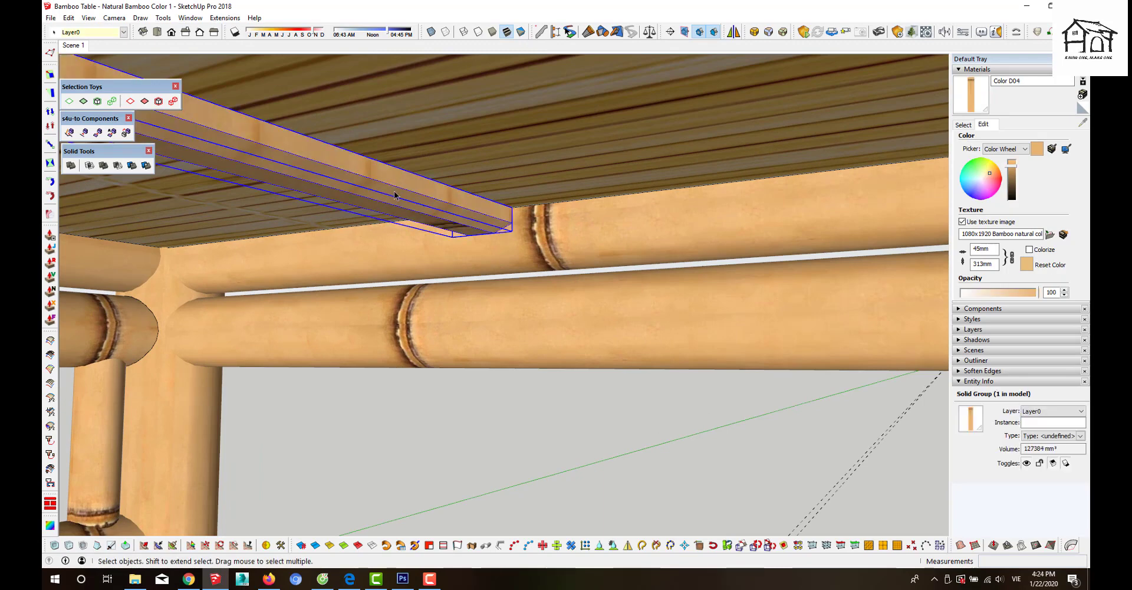
pyautogui.doubleClick(394, 192)
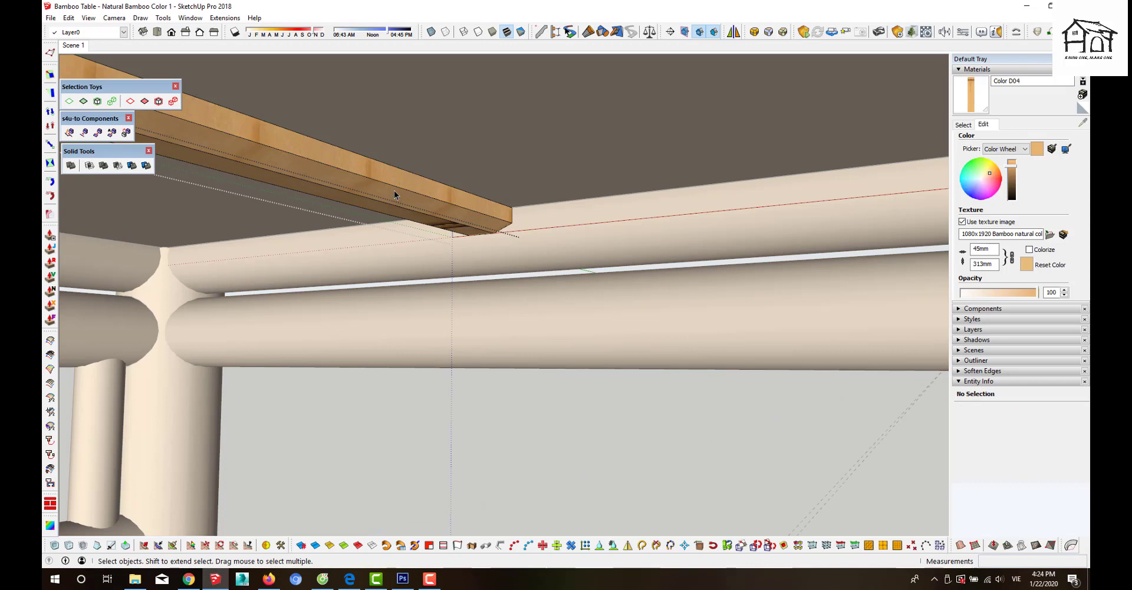
pyautogui.moveTo(394, 190)
pyautogui.mouseDown(button='middle')
pyautogui.moveTo(407, 202)
pyautogui.moveTo(586, 192)
pyautogui.mouseUp(button='middle')
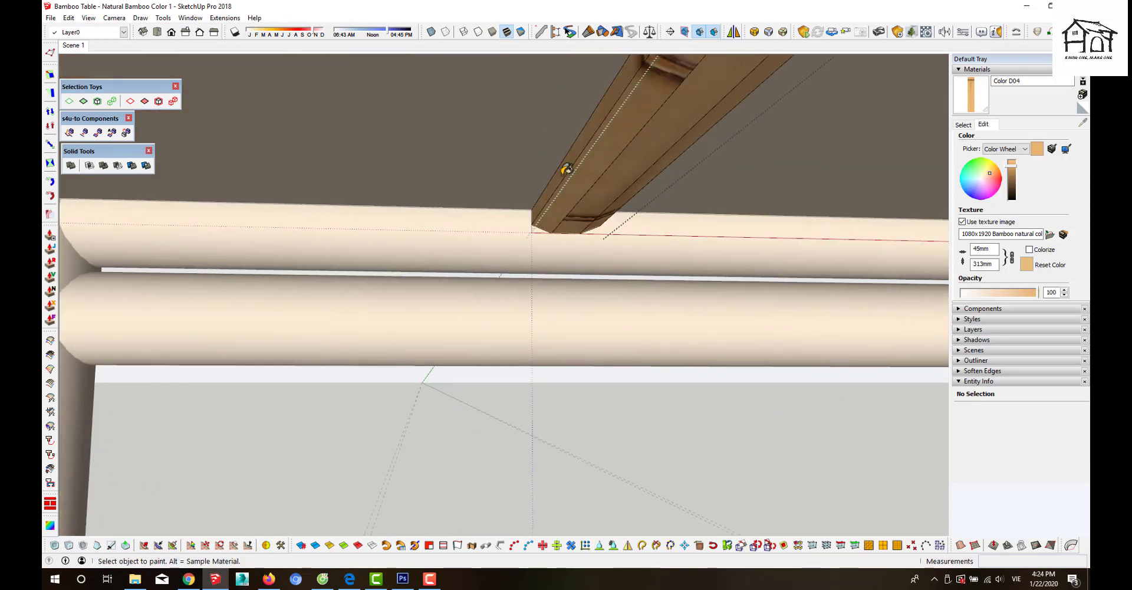
pyautogui.press('space')
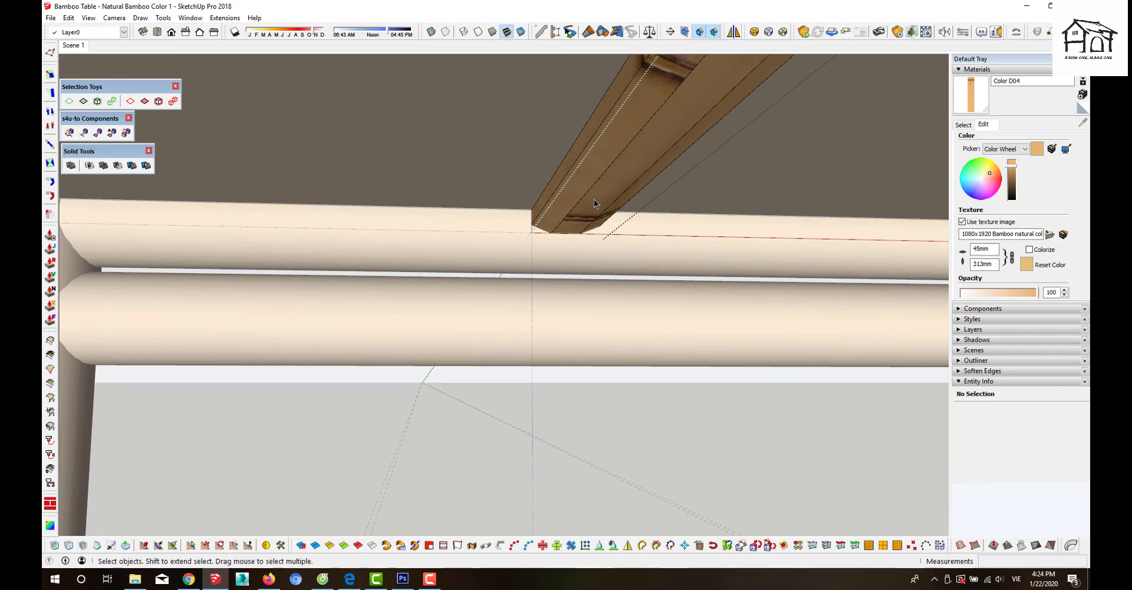
pyautogui.press('b')
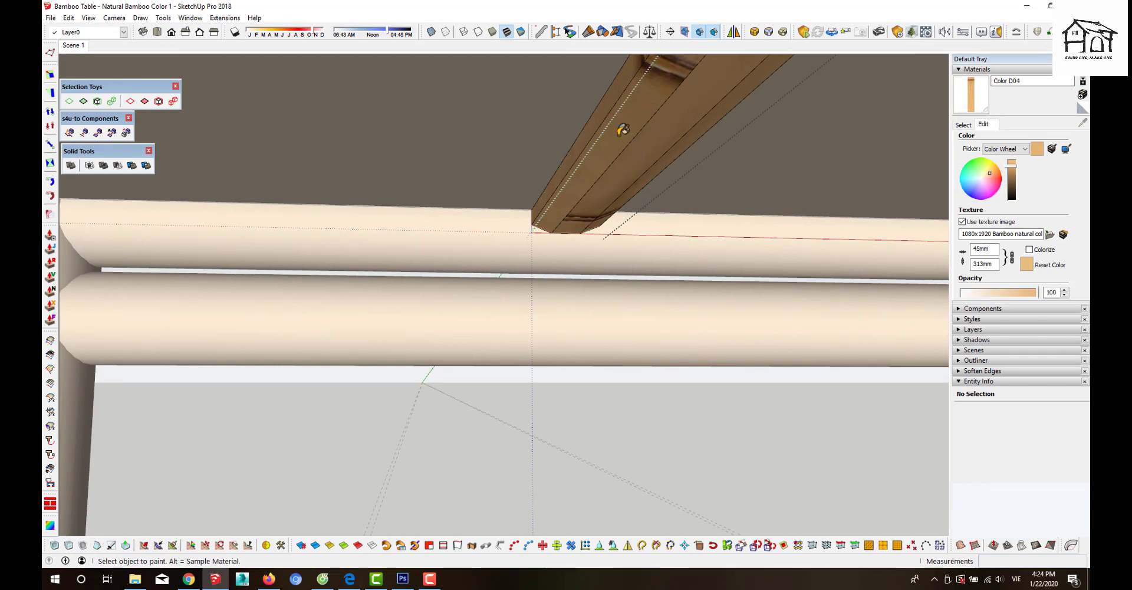
pyautogui.moveTo(619, 184); pyautogui.dragTo(412, 227, button='middle')
pyautogui.press('space')
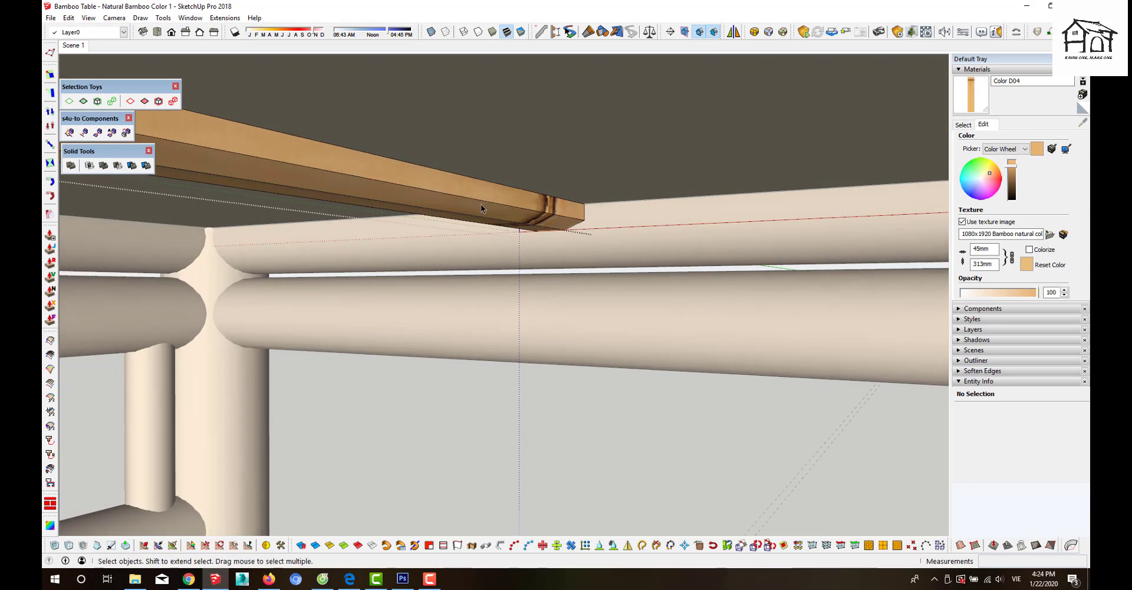
# - Move the beam under the tabletop by 20 mm
pyautogui.click(475, 201)
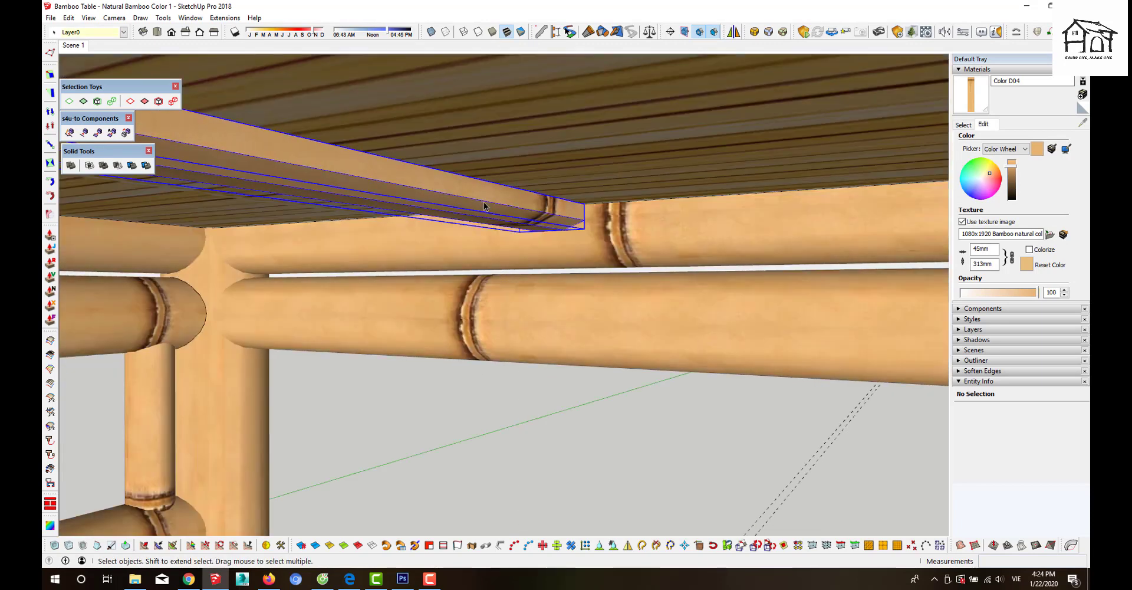
pyautogui.press('m')
pyautogui.click(434, 191)
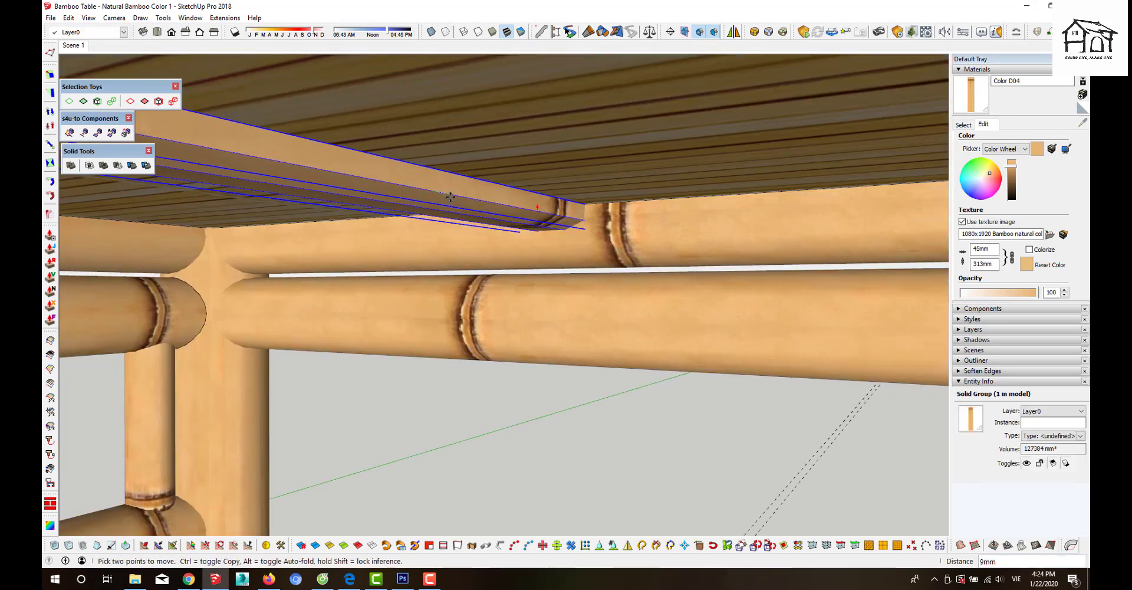
pyautogui.press('Return')
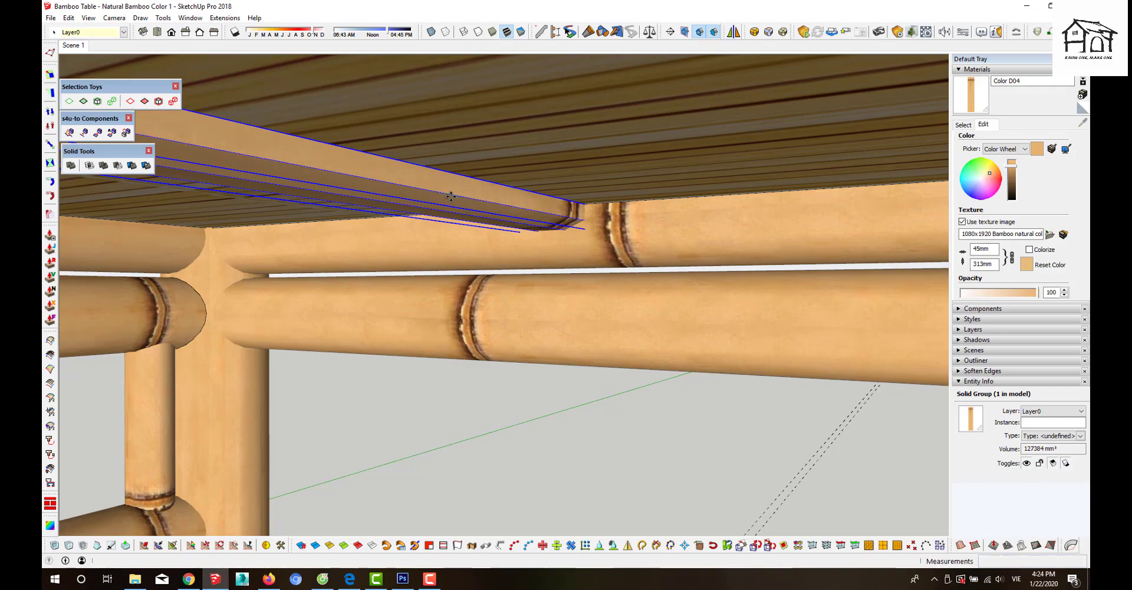
pyautogui.press('space')
pyautogui.moveTo(445, 203)
pyautogui.mouseDown(button='middle')
pyautogui.moveTo(470, 142)
pyautogui.moveTo(540, 121)
pyautogui.mouseUp(button='middle')
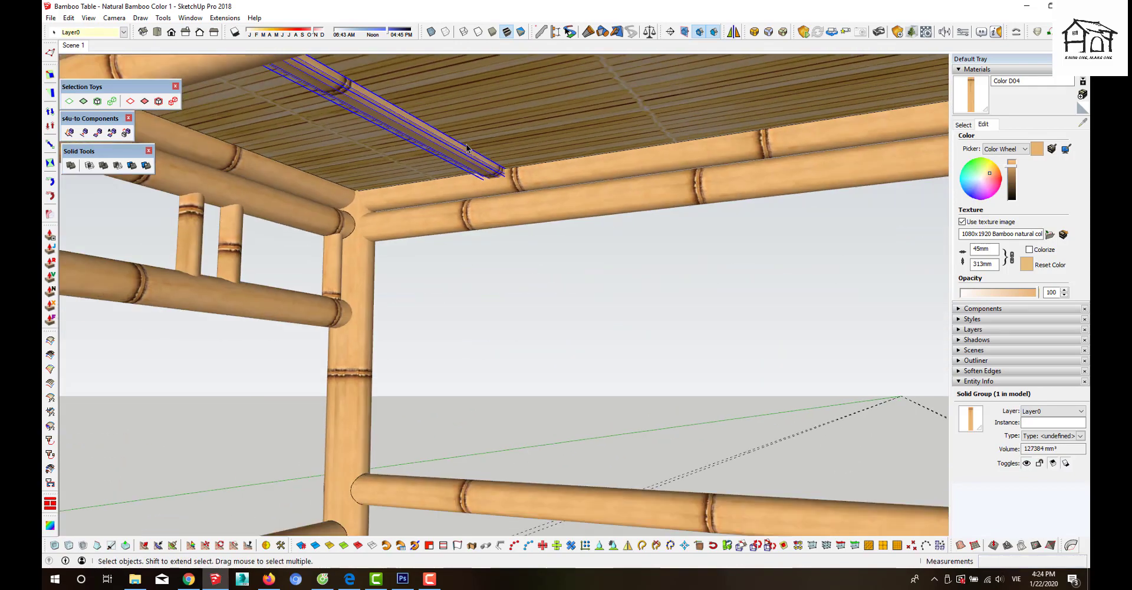
# - Move the support slat 60 mm under the tabletop
pyautogui.scroll(-5, 559, 128)
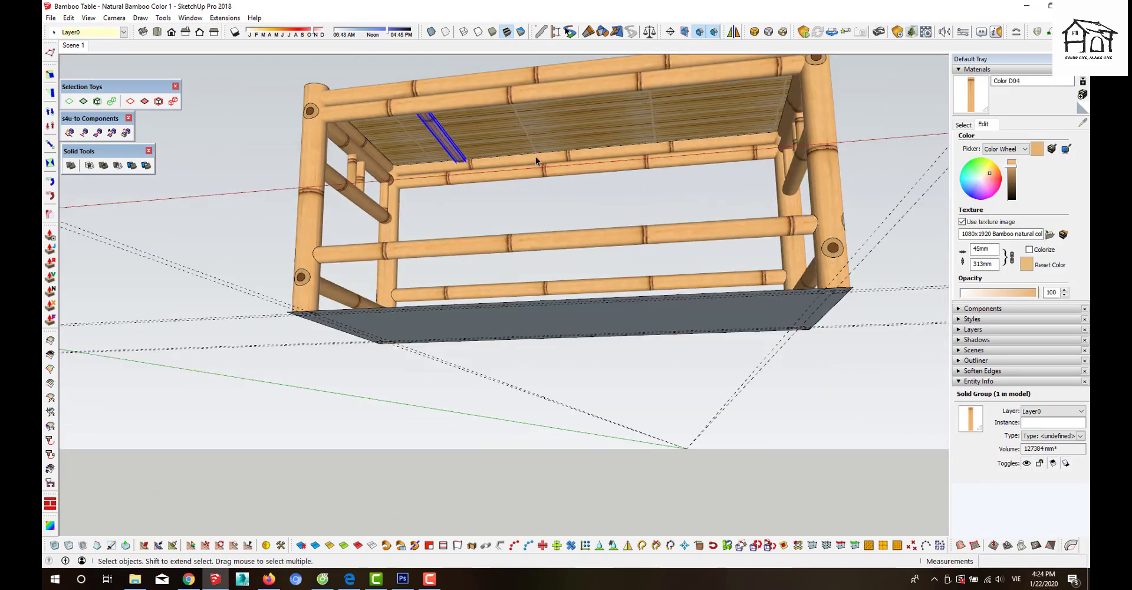
pyautogui.moveTo(559, 128); pyautogui.dragTo(600, 134, button='middle')
pyautogui.scroll(3, 601, 135)
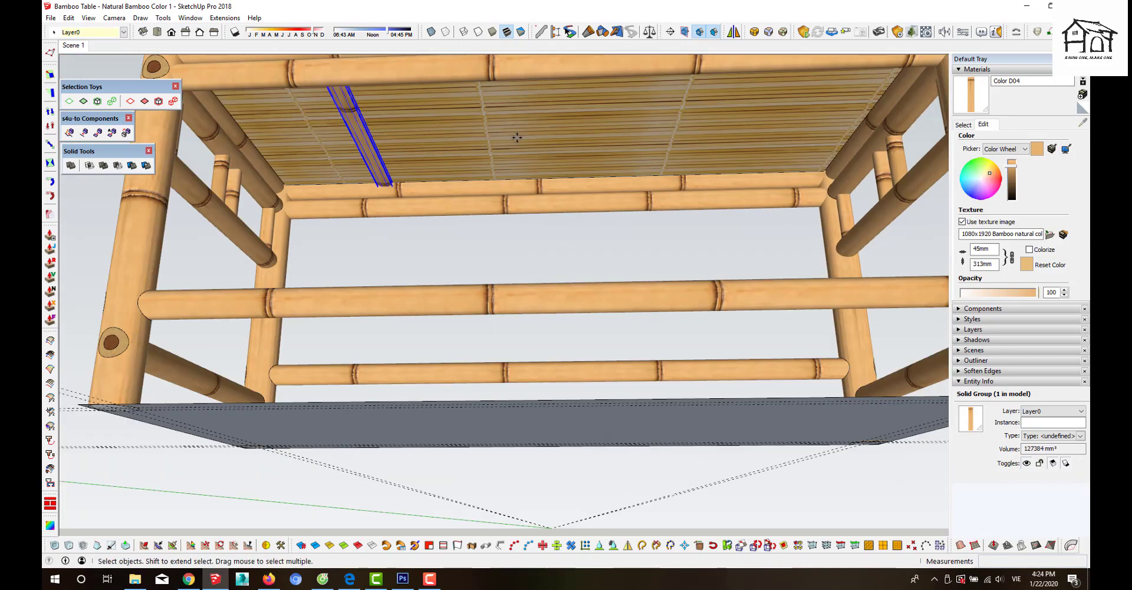
pyautogui.press('m')
pyautogui.moveTo(517, 138); pyautogui.dragTo(536, 134, button='middle')
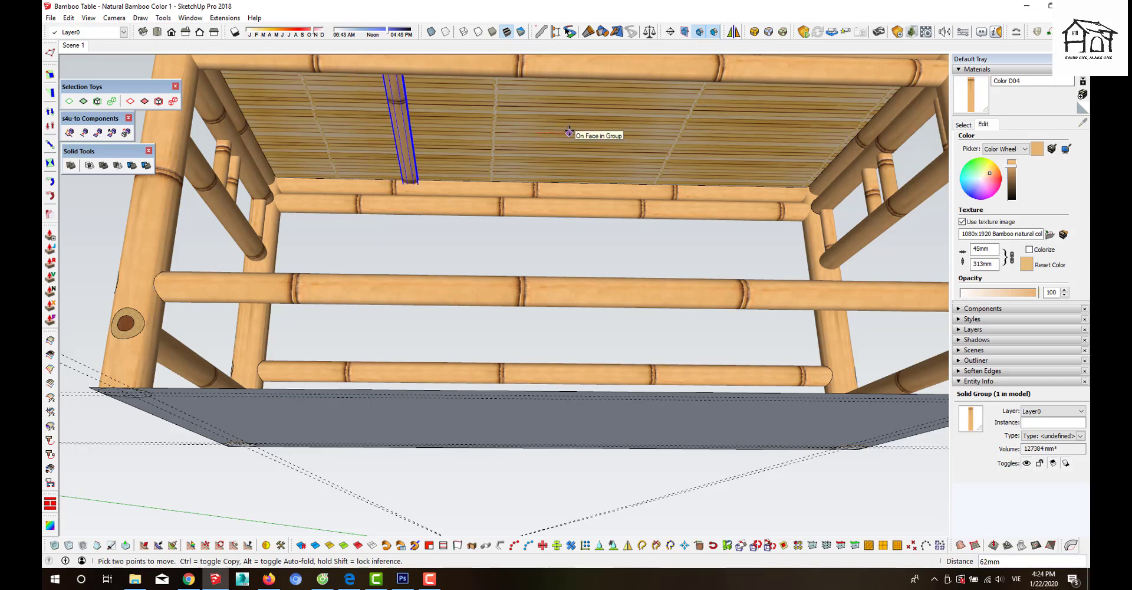
pyautogui.write('60')
pyautogui.press('Return')
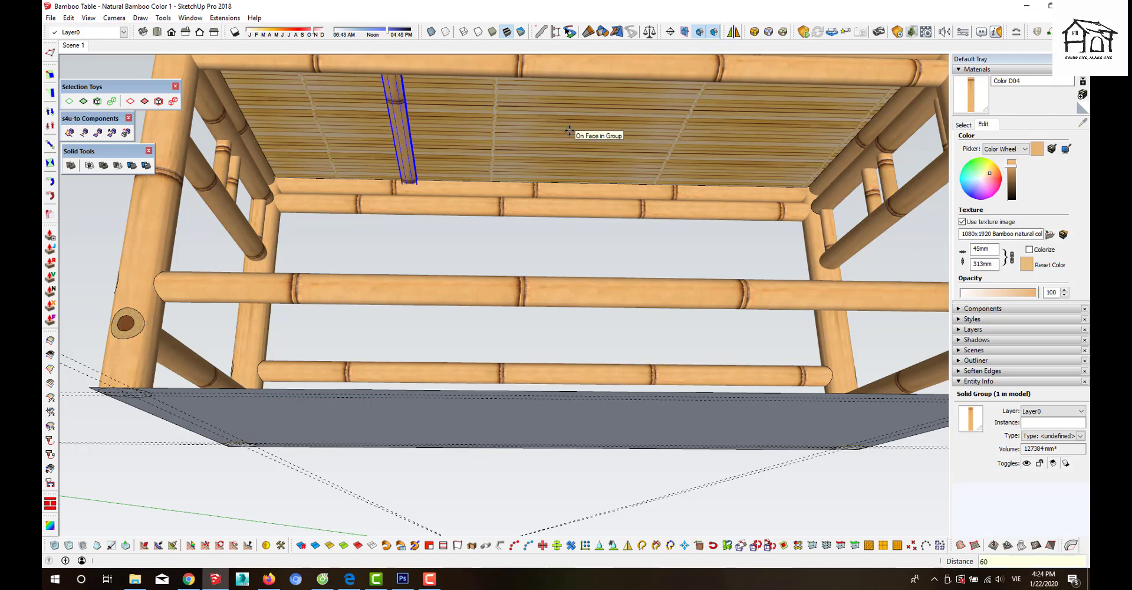
# - Copy the slat to the far side and enter /2 to space the copies evenly
pyautogui.click(466, 146)
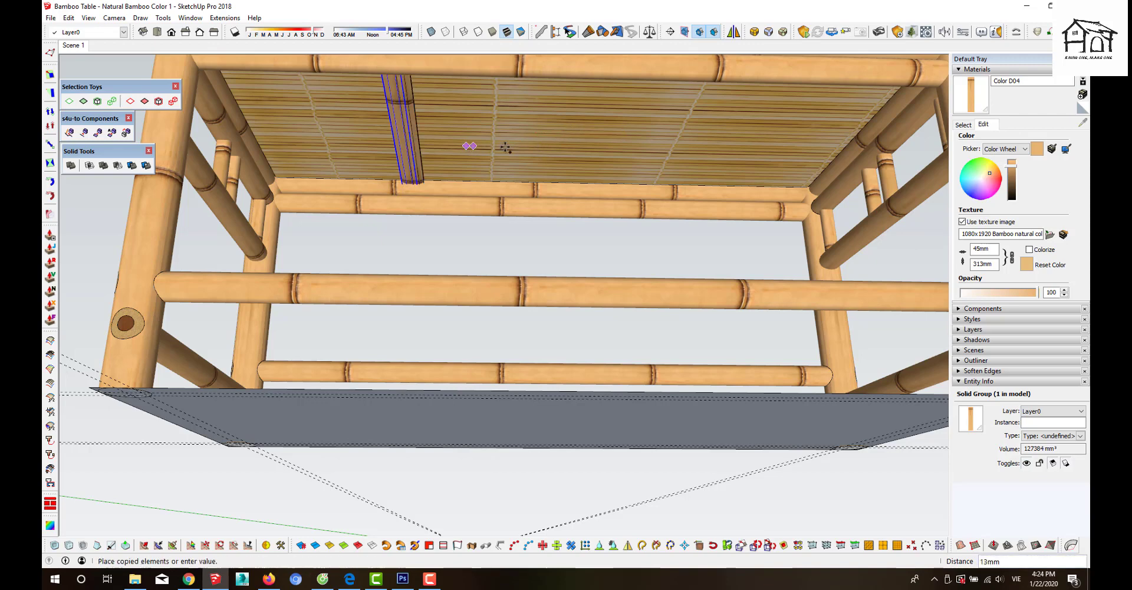
pyautogui.click(822, 157)
pyautogui.write('/2')
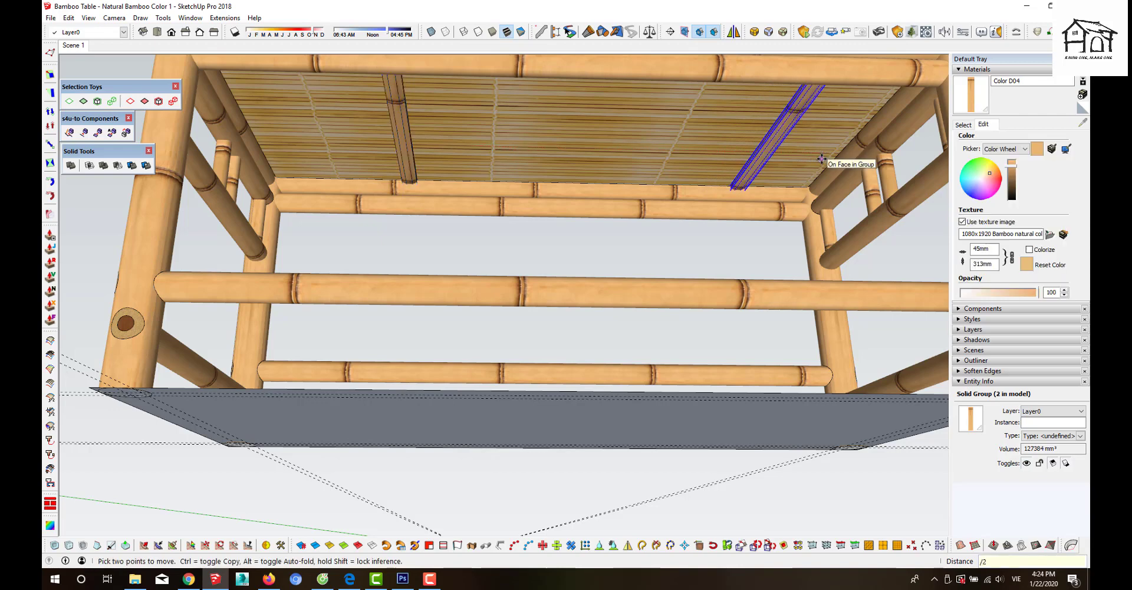
pyautogui.press('Return')
pyautogui.press('space')
pyautogui.moveTo(629, 207)
pyautogui.mouseDown(button='middle')
pyautogui.moveTo(604, 156)
pyautogui.moveTo(299, 407)
pyautogui.moveTo(540, 253)
pyautogui.mouseUp(button='middle')
pyautogui.moveTo(521, 320); pyautogui.dragTo(553, 315, button='middle')
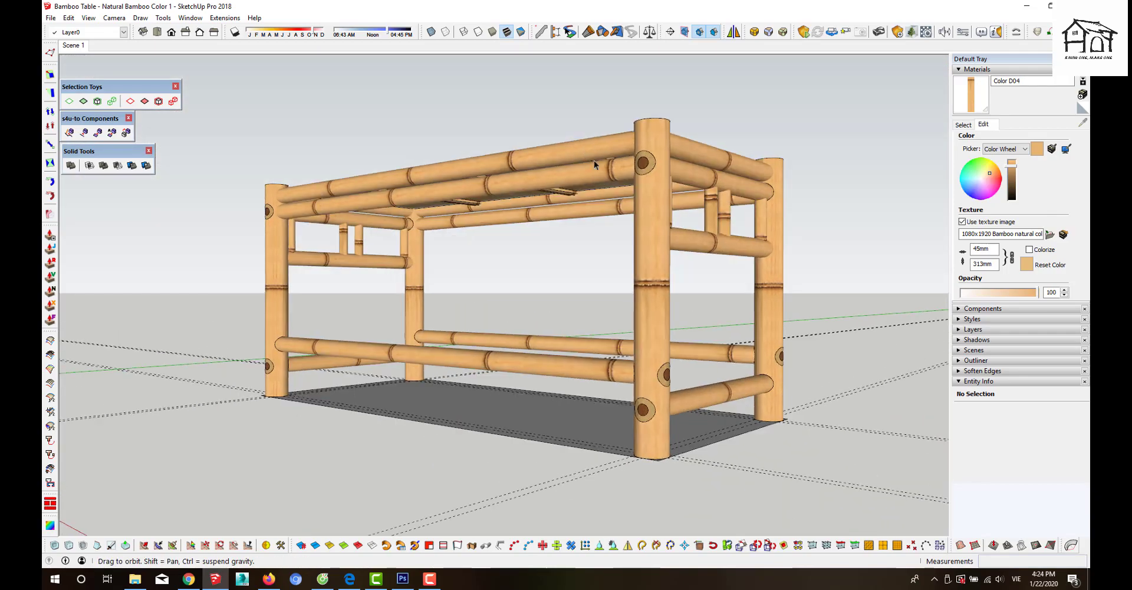
pyautogui.scroll(-3, 469, 333)
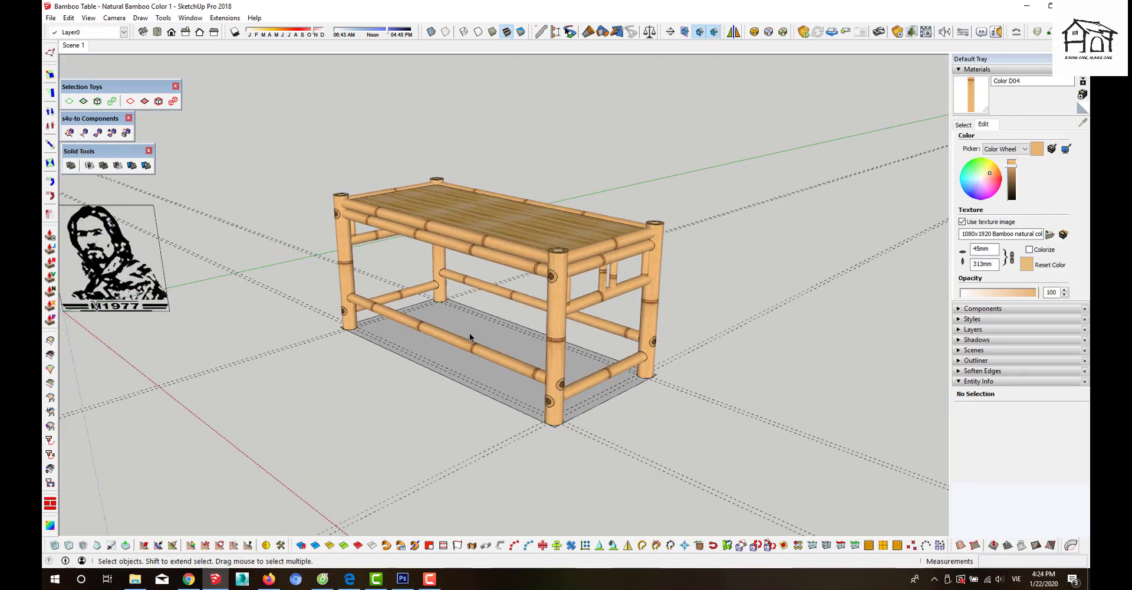
pyautogui.moveTo(469, 333)
pyautogui.mouseDown(button='middle')
pyautogui.moveTo(606, 360)
pyautogui.moveTo(519, 369)
pyautogui.moveTo(586, 374)
pyautogui.moveTo(558, 215)
pyautogui.mouseUp(button='middle')
pyautogui.scroll(2, 480, 373)
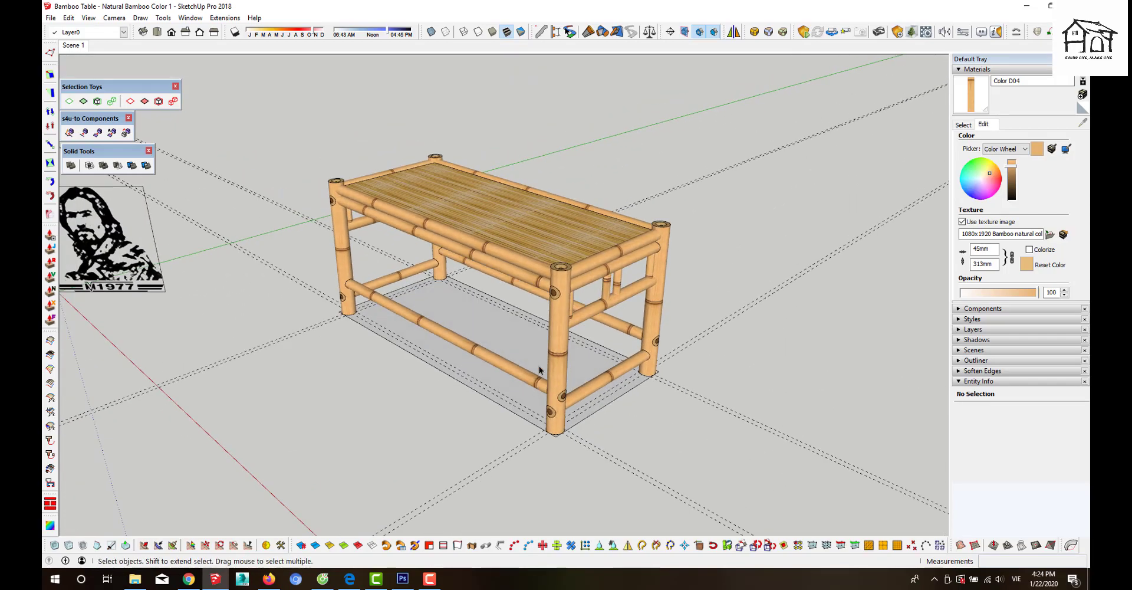
pyautogui.scroll(3, 558, 215)
pyautogui.moveTo(569, 321); pyautogui.dragTo(567, 346, button='middle')
pyautogui.scroll(-2, 567, 347)
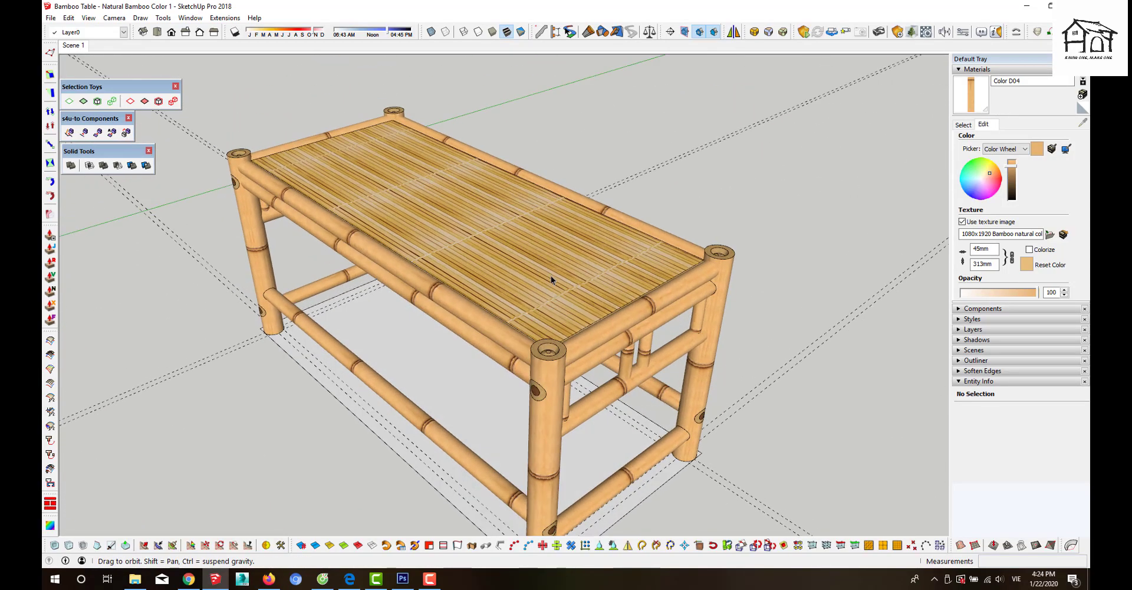
pyautogui.scroll(-2, 550, 274)
pyautogui.moveTo(521, 266)
pyautogui.mouseDown(button='middle')
pyautogui.moveTo(541, 288)
pyautogui.moveTo(656, 213)
pyautogui.moveTo(327, 235)
pyautogui.moveTo(242, 313)
pyautogui.moveTo(522, 205)
pyautogui.moveTo(270, 278)
pyautogui.mouseUp(button='middle')
# - Open the table group and move the left spindle on the end rail inward
pyautogui.click(406, 278)
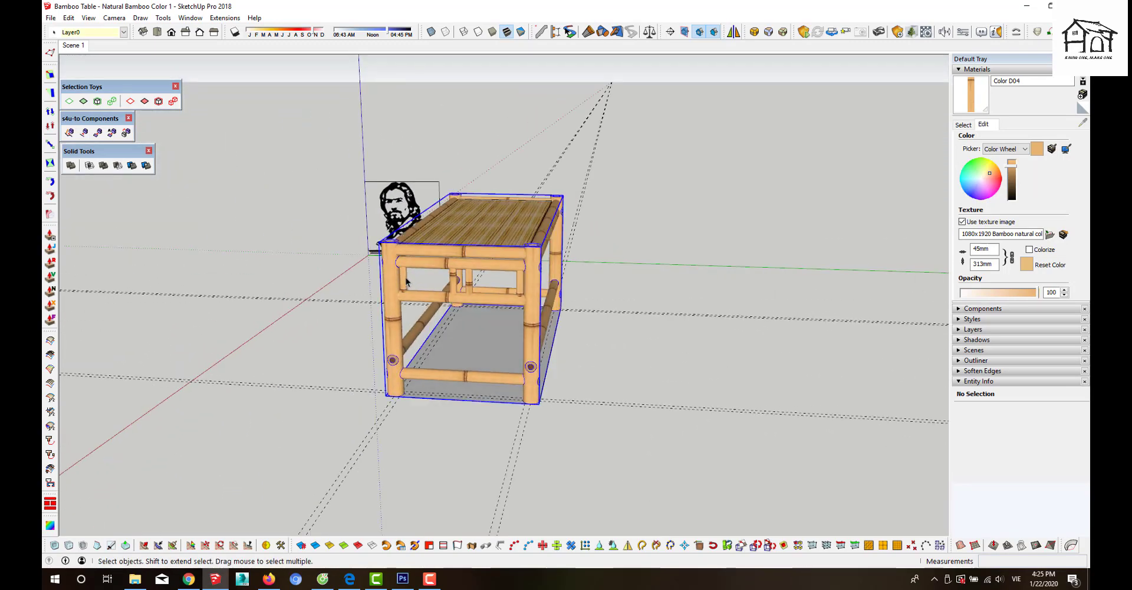
pyautogui.doubleClick(405, 278)
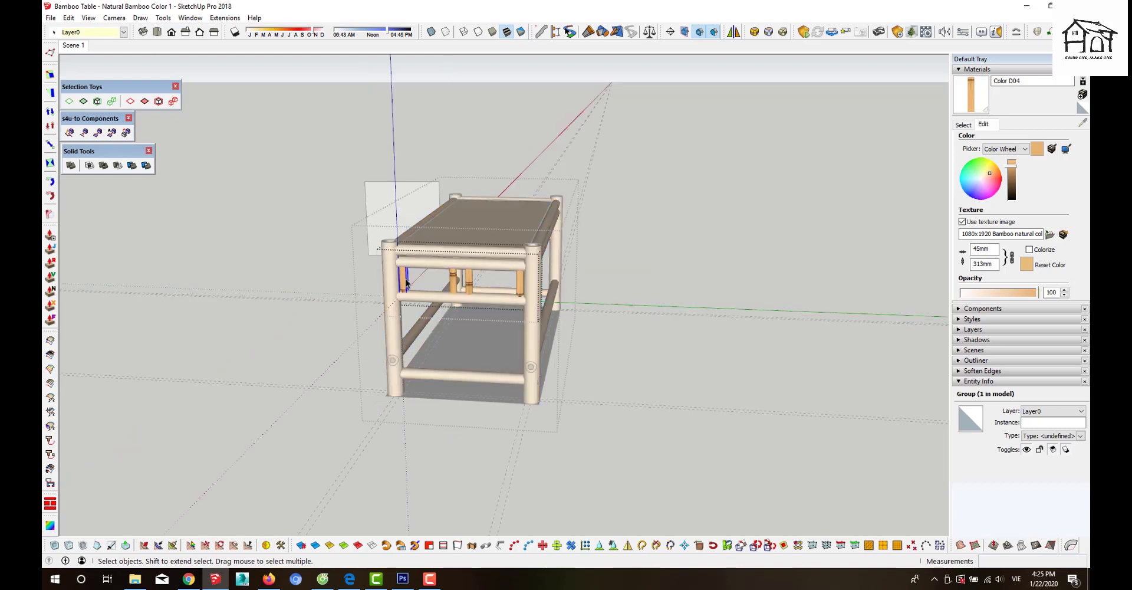
pyautogui.moveTo(406, 282); pyautogui.dragTo(419, 285, button='middle')
pyautogui.scroll(2, 420, 286)
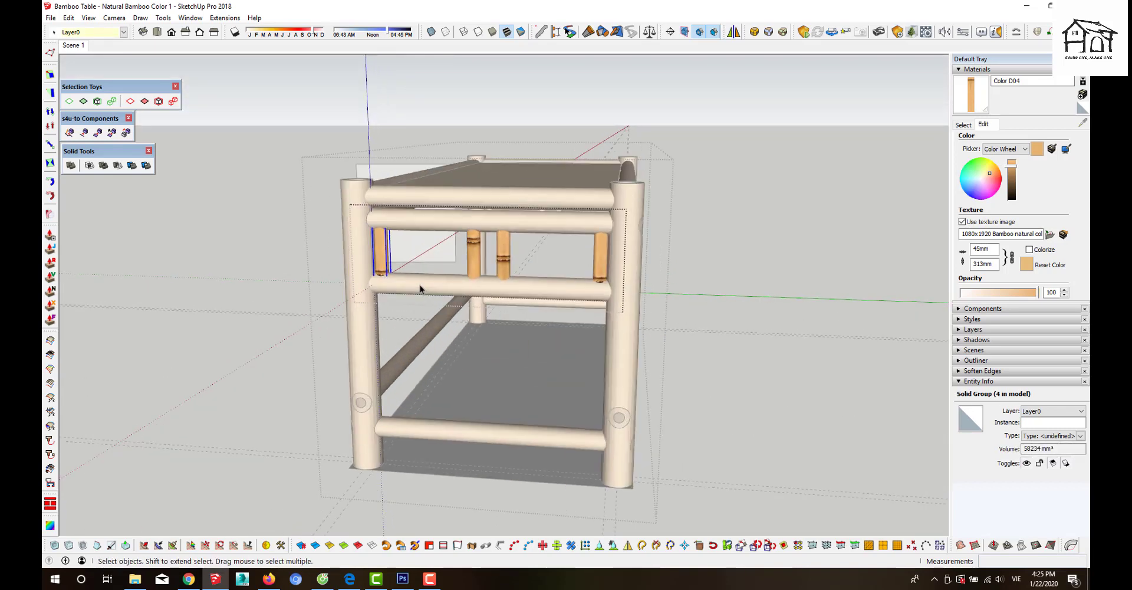
pyautogui.scroll(2, 420, 285)
pyautogui.scroll(3, 407, 307)
pyautogui.scroll(1, 401, 320)
pyautogui.press('m')
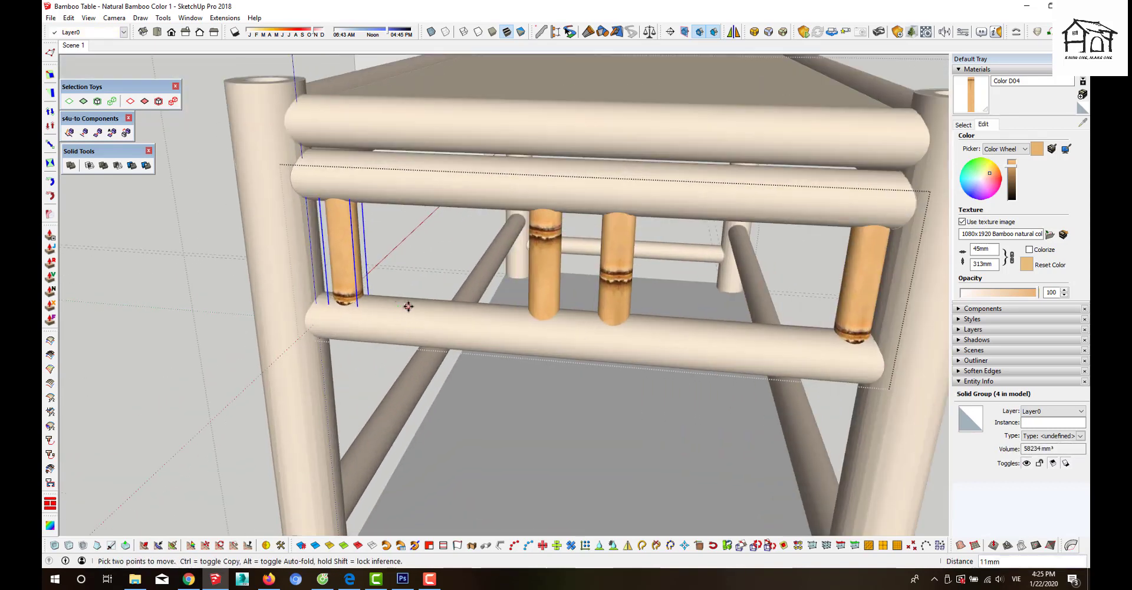
pyautogui.press('Return')
pyautogui.press('space')
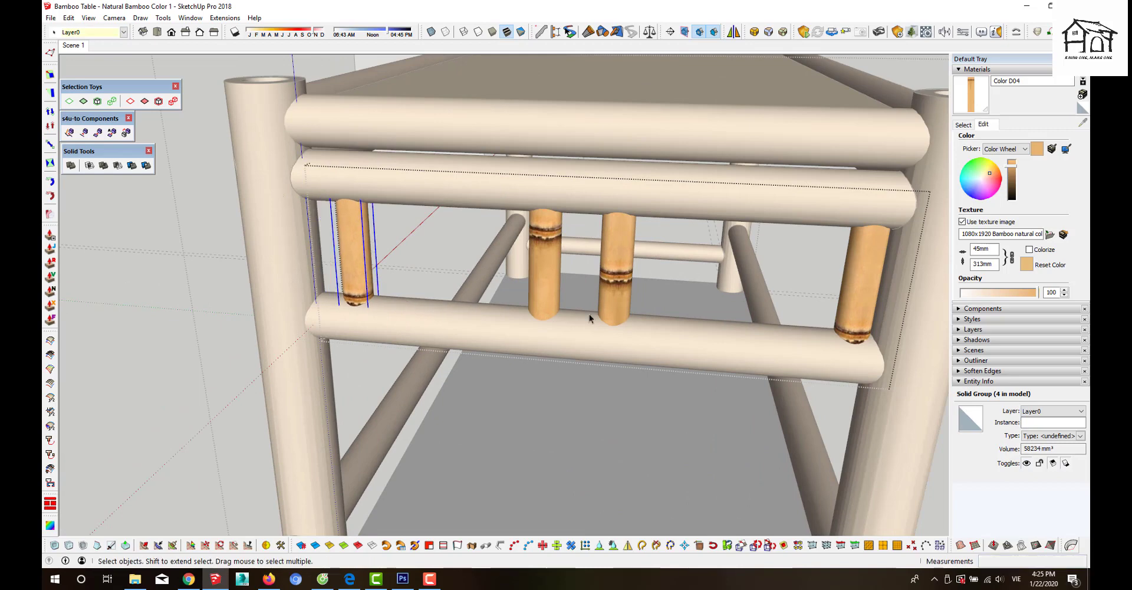
# - Shift the right spindle on the same end rail 20 mm inward
pyautogui.click(847, 320)
pyautogui.press('m')
pyautogui.click(788, 341)
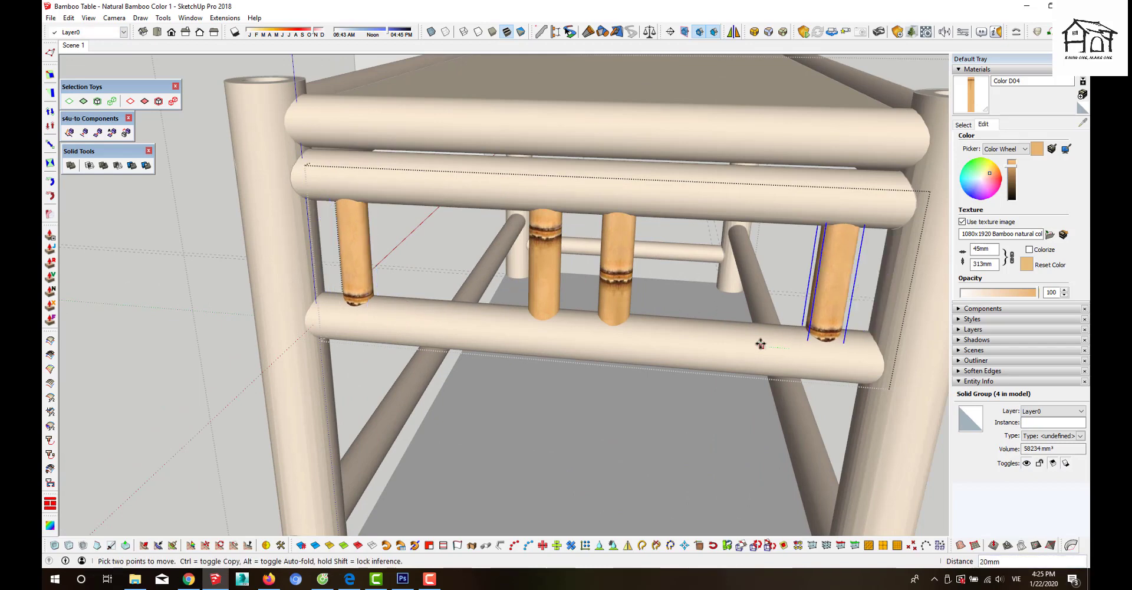
pyautogui.press('space')
pyautogui.moveTo(746, 348)
pyautogui.mouseDown(button='middle')
pyautogui.moveTo(624, 412)
pyautogui.moveTo(501, 317)
pyautogui.moveTo(383, 309)
pyautogui.mouseUp(button='middle')
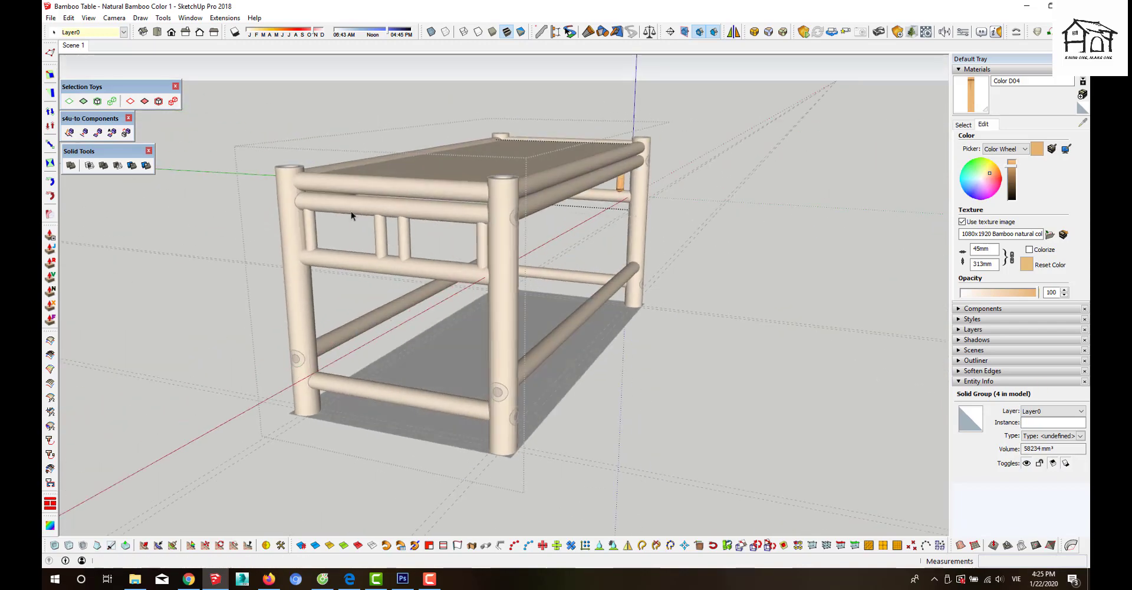
pyautogui.scroll(5, 304, 201)
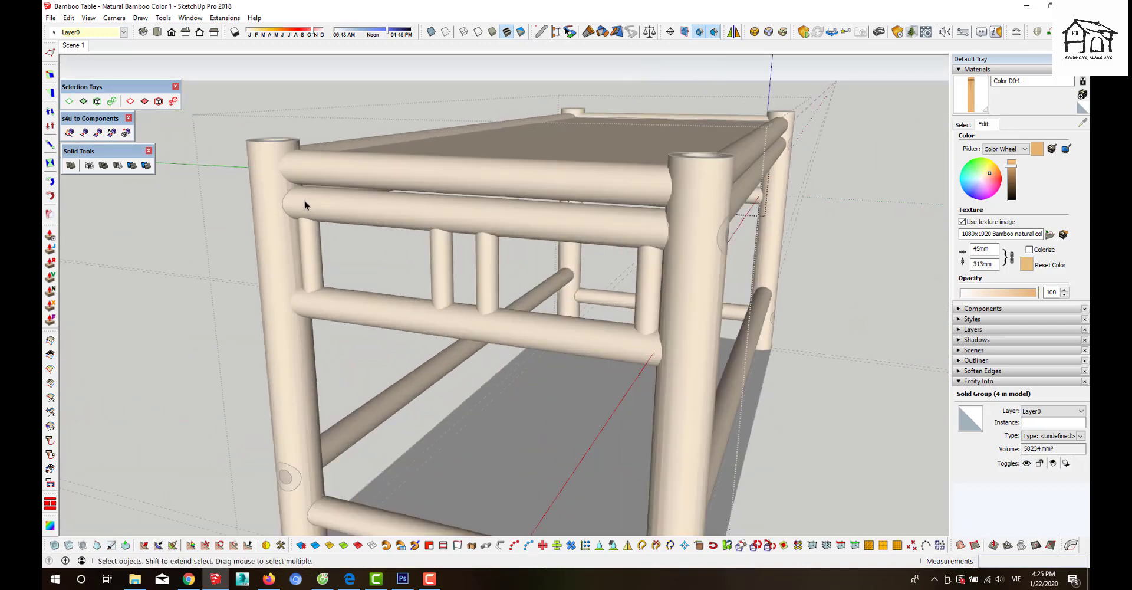
# - On the opposite end rail, shift the right spindle 20 mm inward
pyautogui.click(310, 243)
pyautogui.press('m')
pyautogui.click(331, 301)
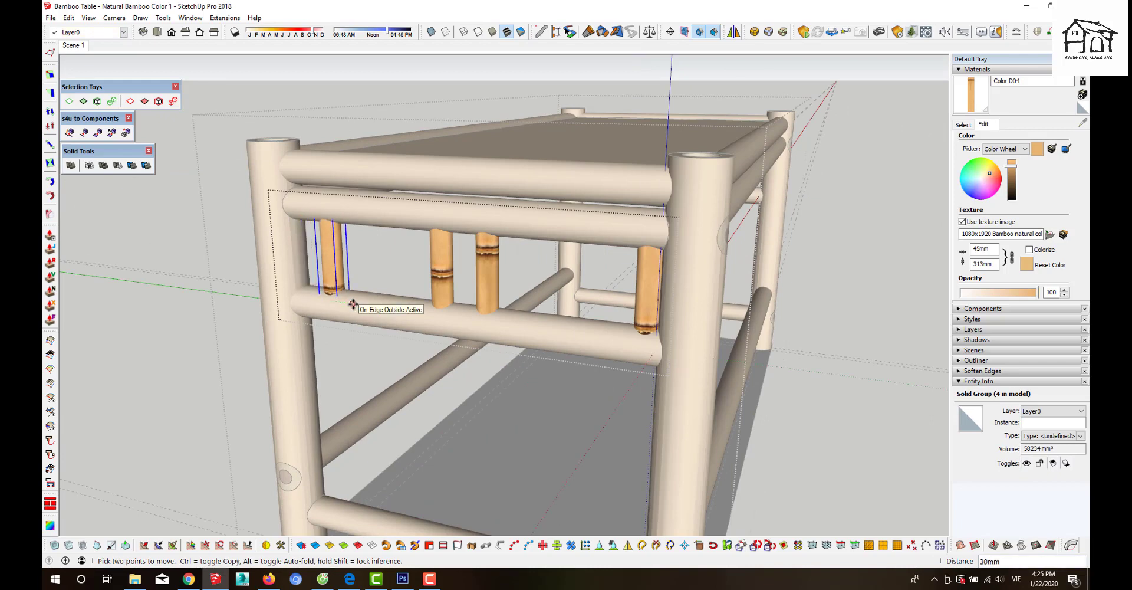
pyautogui.press('Escape')
pyautogui.press('space')
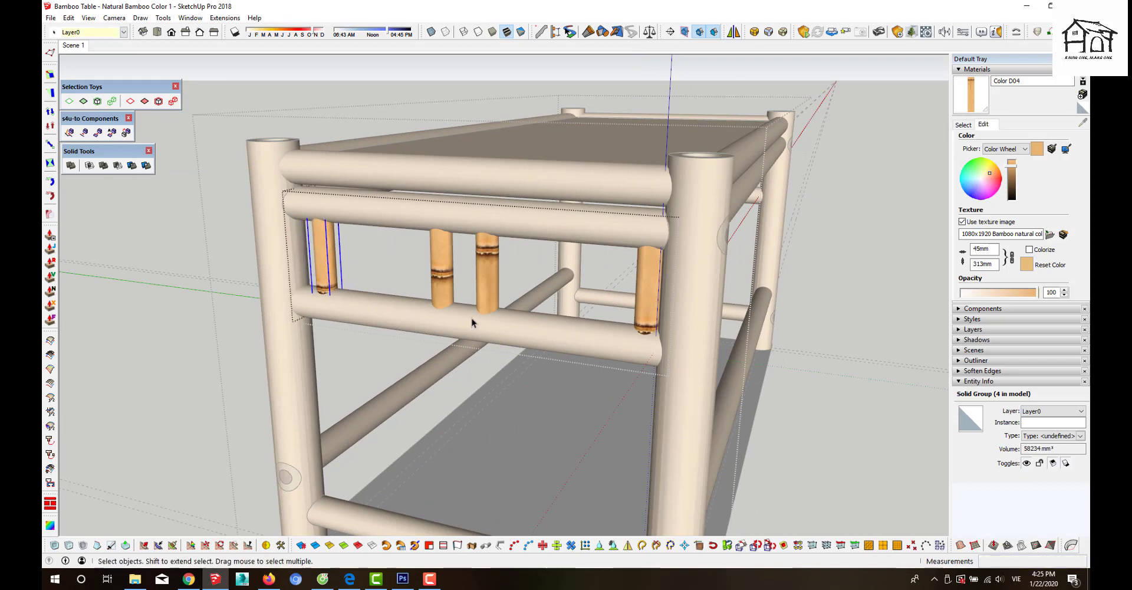
pyautogui.click(645, 316)
pyautogui.press('m')
pyautogui.click(586, 336)
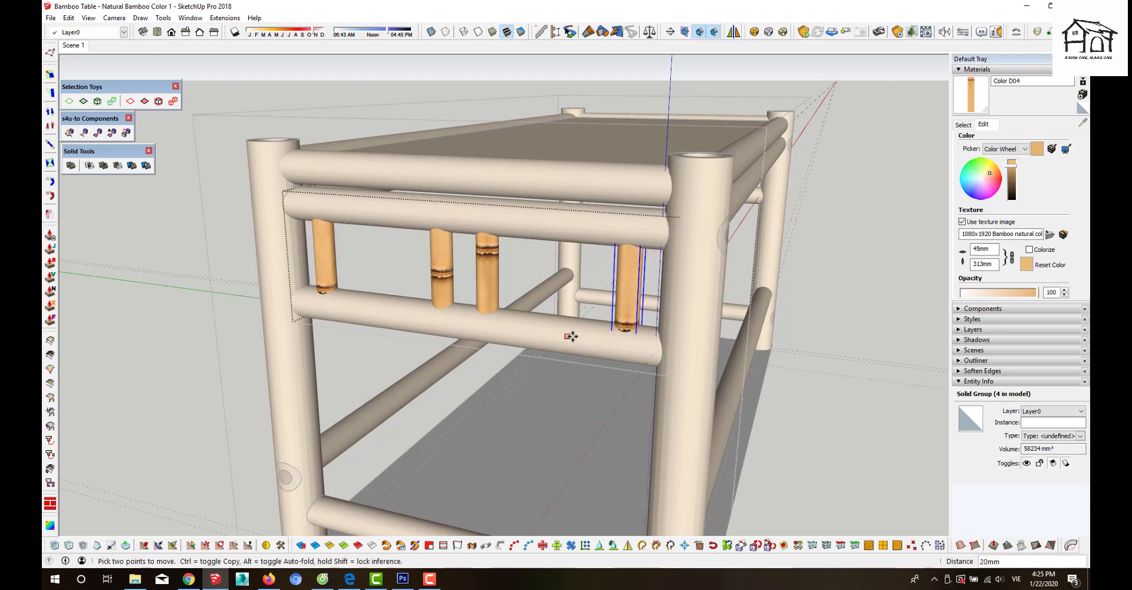
pyautogui.click(572, 336)
pyautogui.moveTo(544, 348)
pyautogui.mouseDown(button='middle')
pyautogui.moveTo(576, 291)
pyautogui.moveTo(783, 302)
pyautogui.moveTo(429, 412)
pyautogui.moveTo(529, 395)
pyautogui.moveTo(377, 375)
pyautogui.moveTo(376, 349)
pyautogui.mouseUp(button='middle')
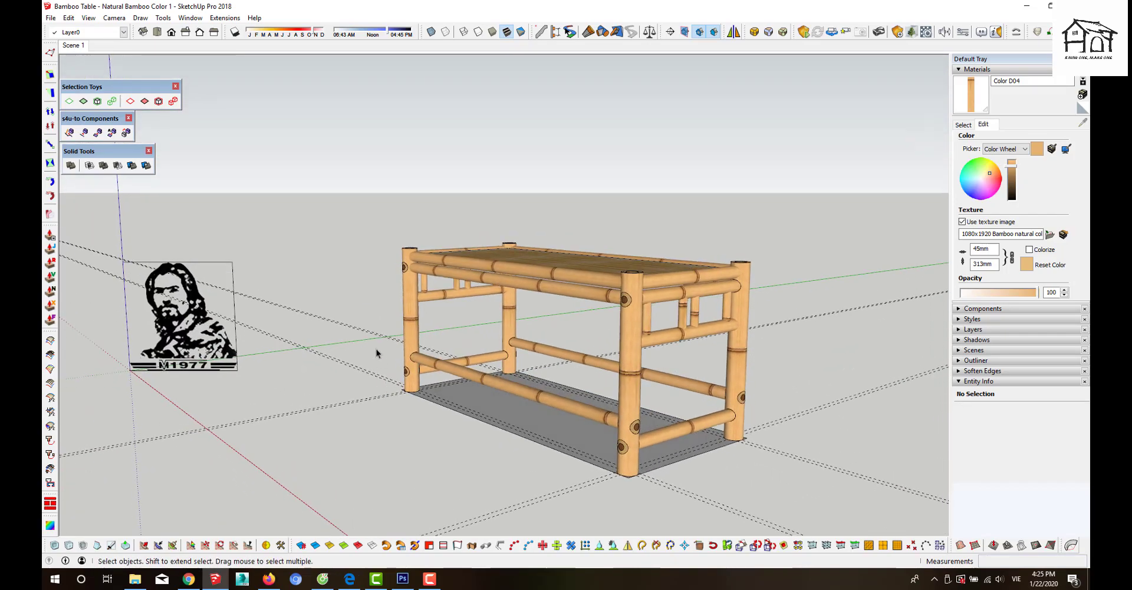
pyautogui.scroll(-3, 376, 349)
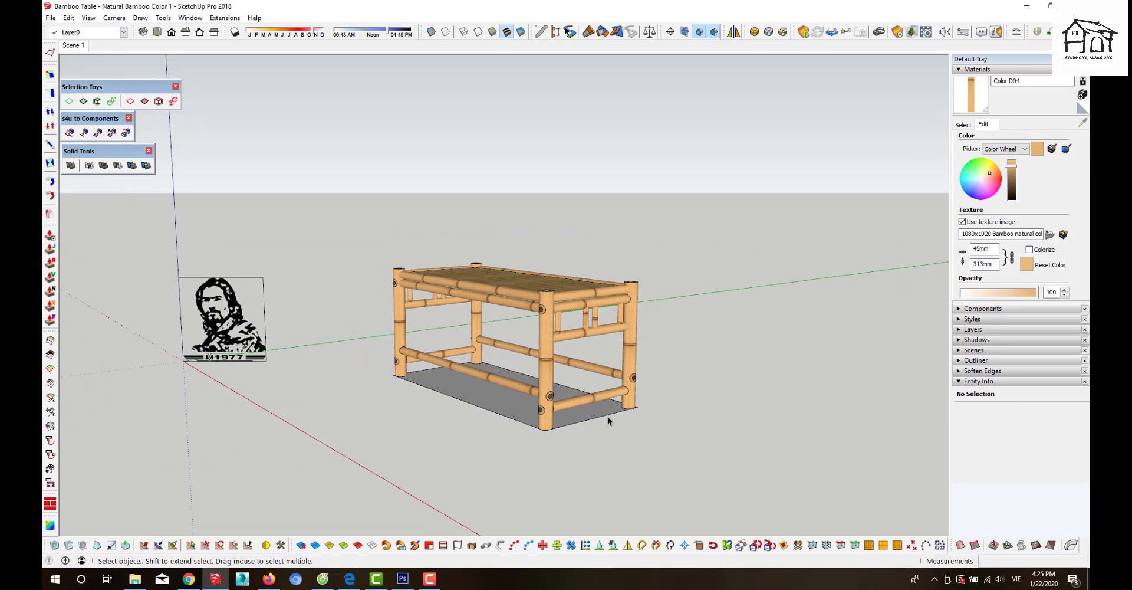
pyautogui.moveTo(510, 422)
pyautogui.mouseDown(button='middle')
pyautogui.moveTo(600, 440)
pyautogui.moveTo(560, 437)
pyautogui.mouseUp(button='middle')
pyautogui.scroll(2, 551, 309)
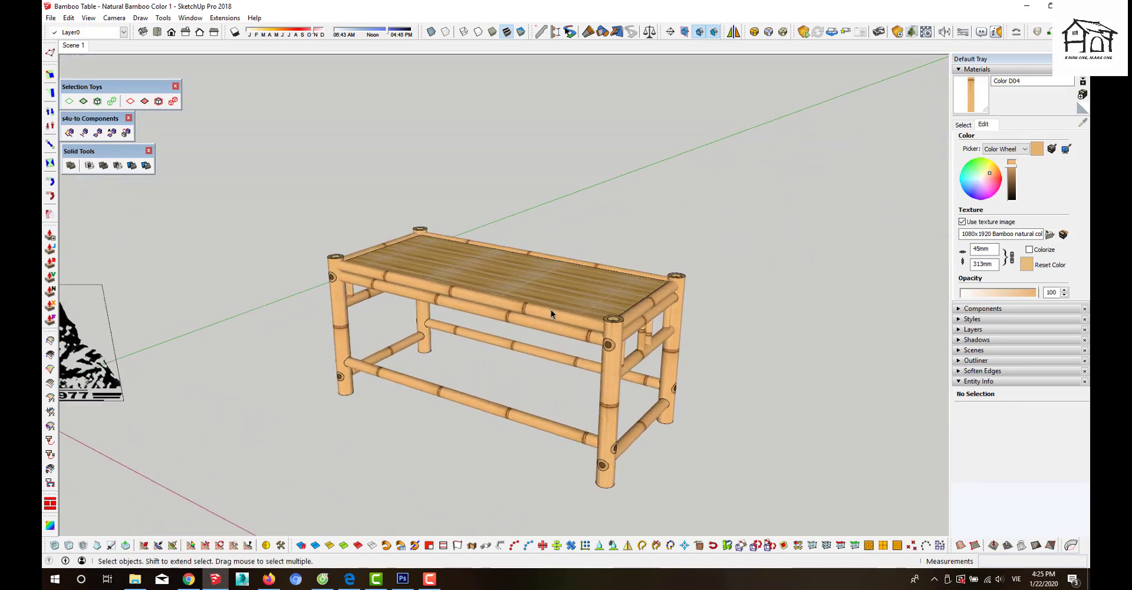
pyautogui.click(397, 283)
pyautogui.rightClick(400, 279)
pyautogui.click(437, 86)
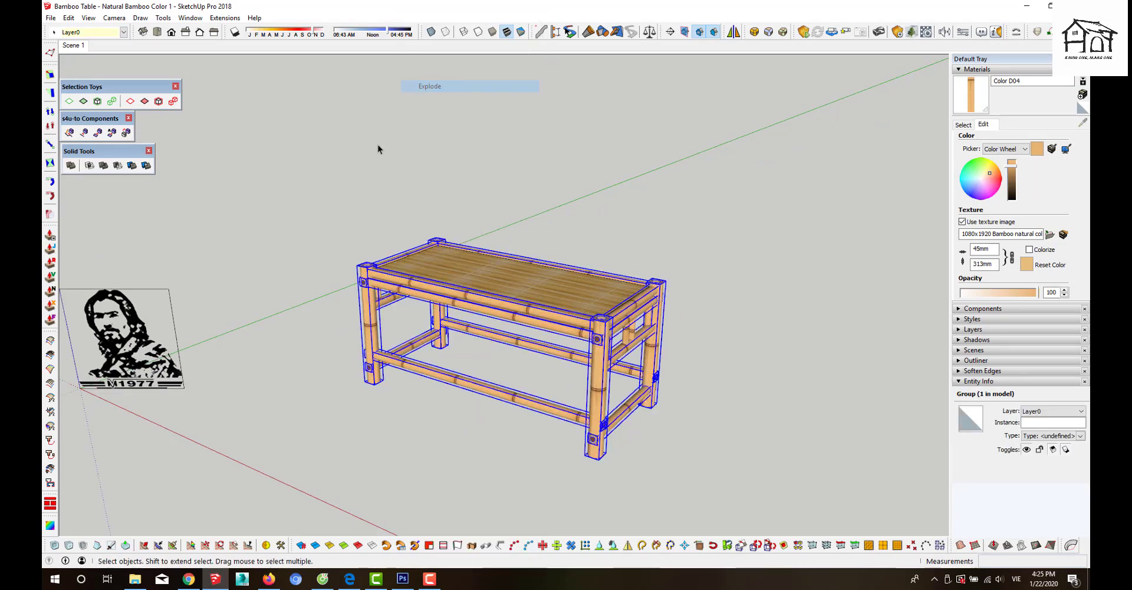
pyautogui.moveTo(330, 190); pyautogui.dragTo(653, 444)
pyautogui.moveTo(698, 479); pyautogui.dragTo(684, 475)
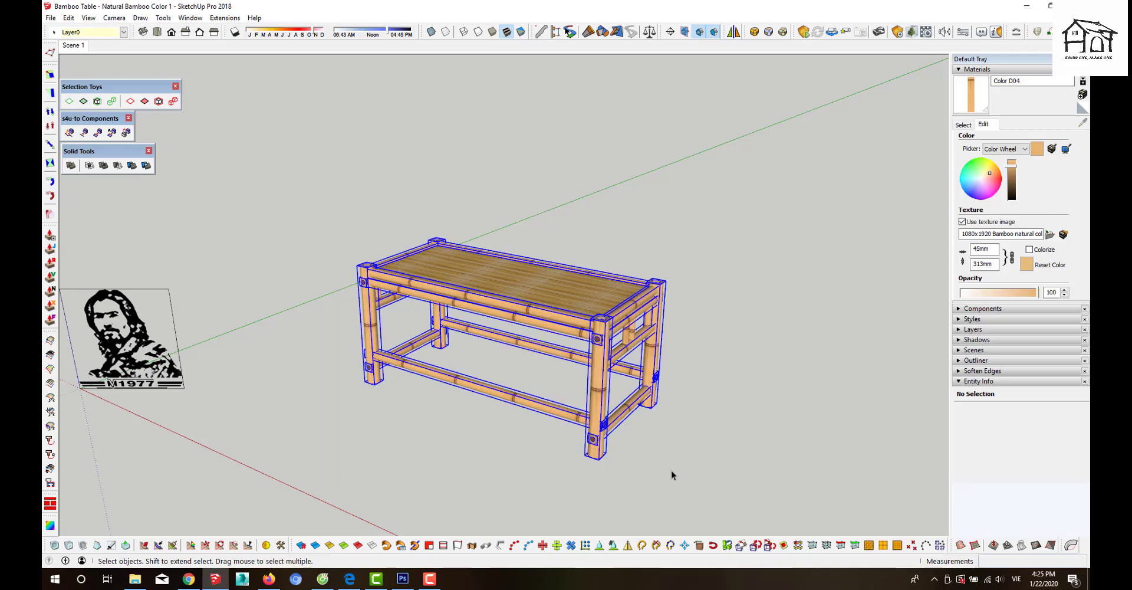
pyautogui.moveTo(482, 296); pyautogui.dragTo(537, 355)
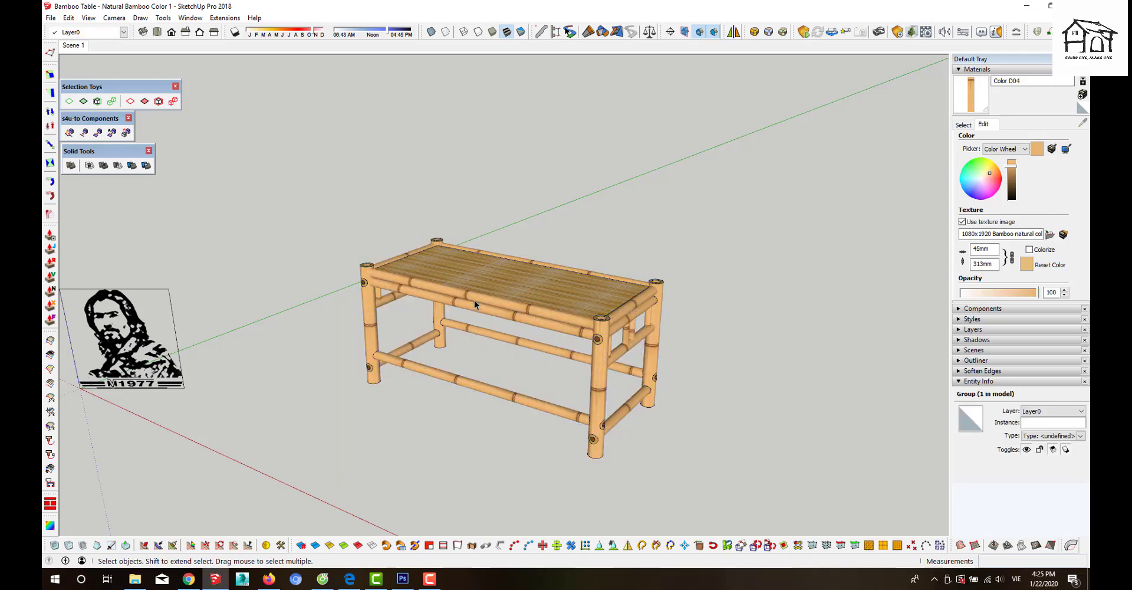
pyautogui.moveTo(474, 300); pyautogui.dragTo(434, 324, button='middle')
pyautogui.scroll(5, 393, 282)
pyautogui.scroll(3, 395, 279)
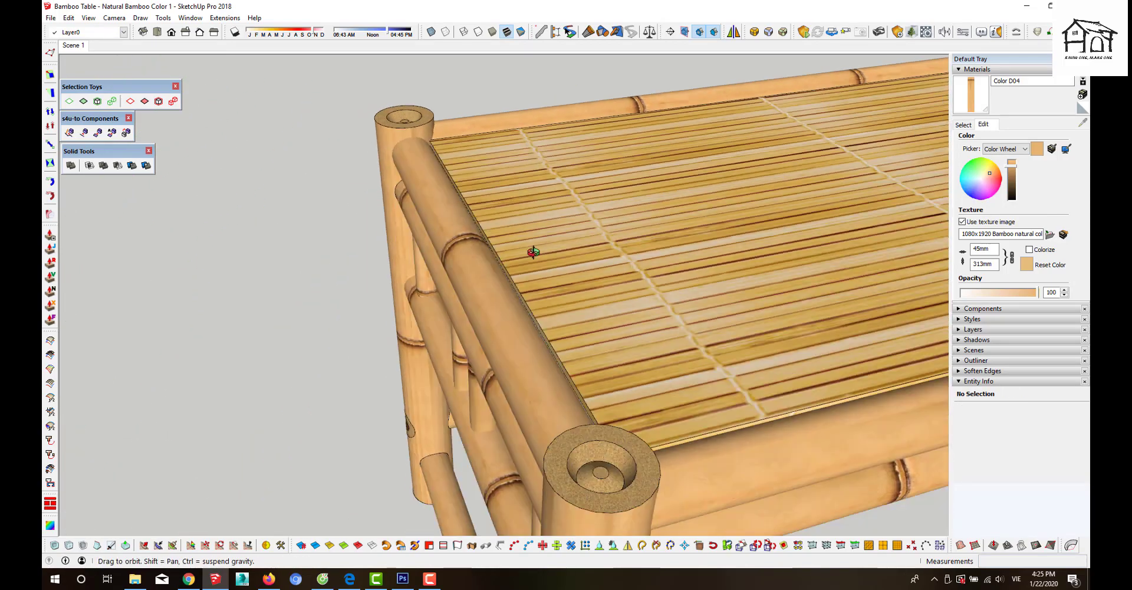
pyautogui.moveTo(391, 290)
pyautogui.mouseDown(button='middle')
pyautogui.moveTo(557, 205)
pyautogui.moveTo(554, 247)
pyautogui.mouseUp(button='middle')
pyautogui.scroll(3, 557, 195)
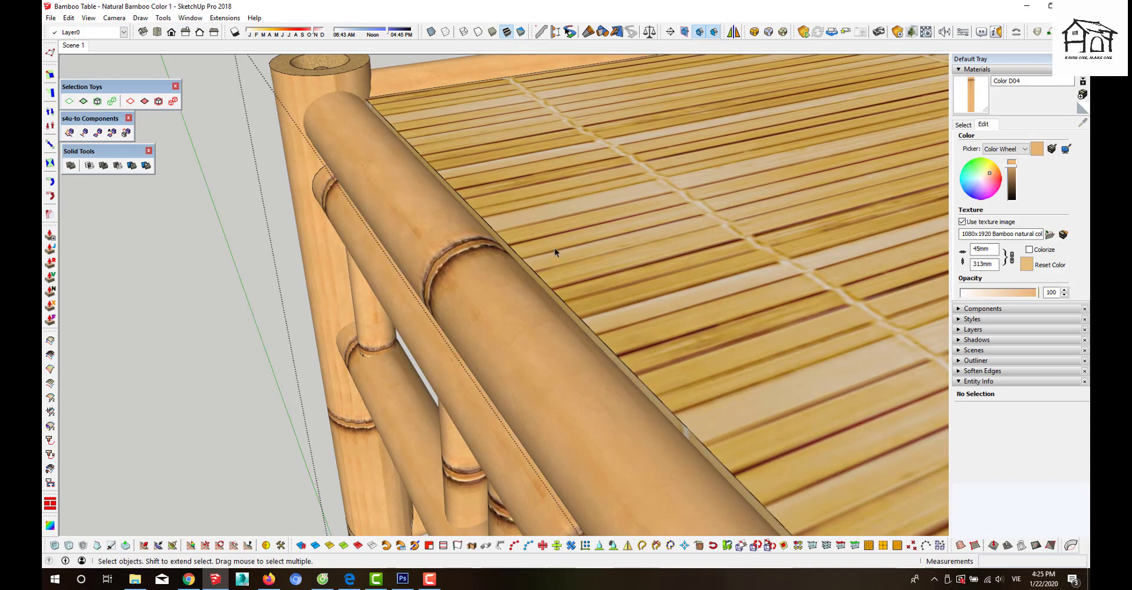
# - Pull the first long tabletop edge a few mm out toward the rail
pyautogui.scroll(3, 515, 283)
pyautogui.press('p')
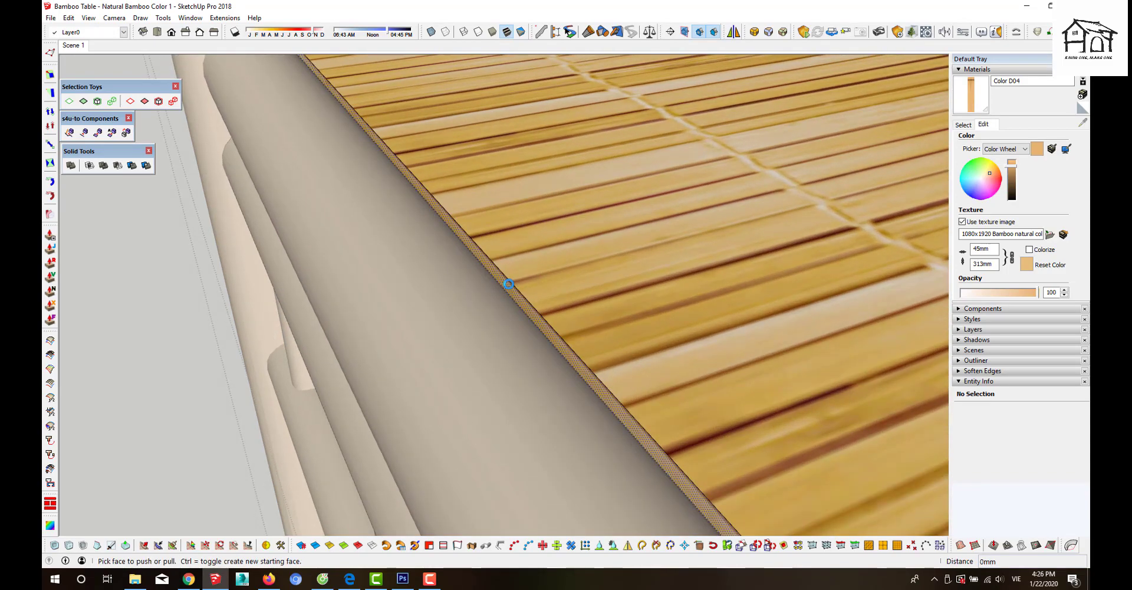
pyautogui.click(508, 289)
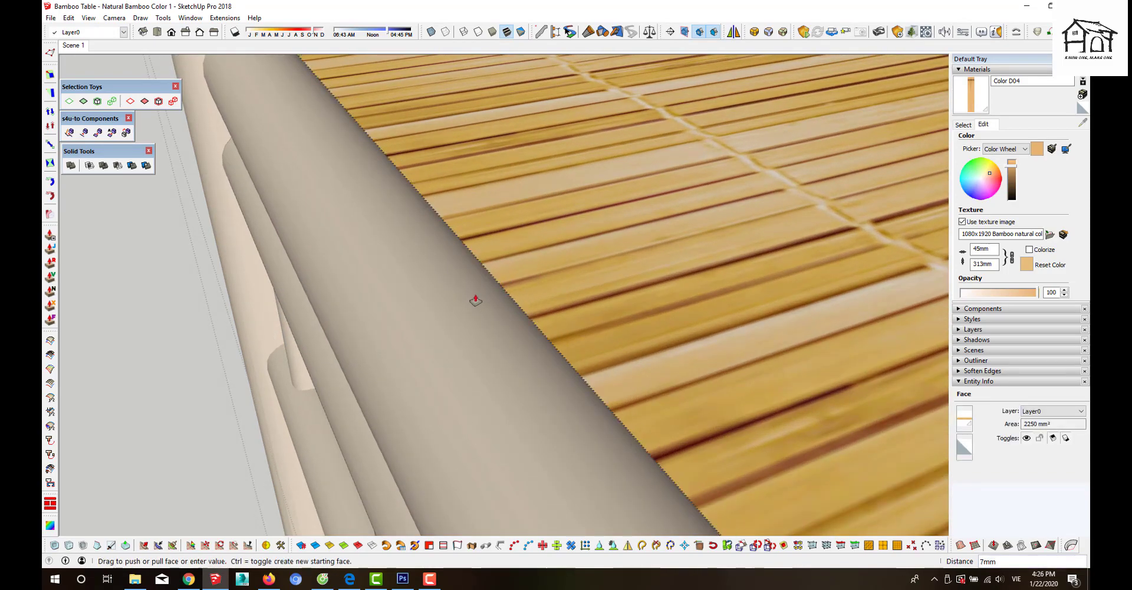
pyautogui.click(458, 308)
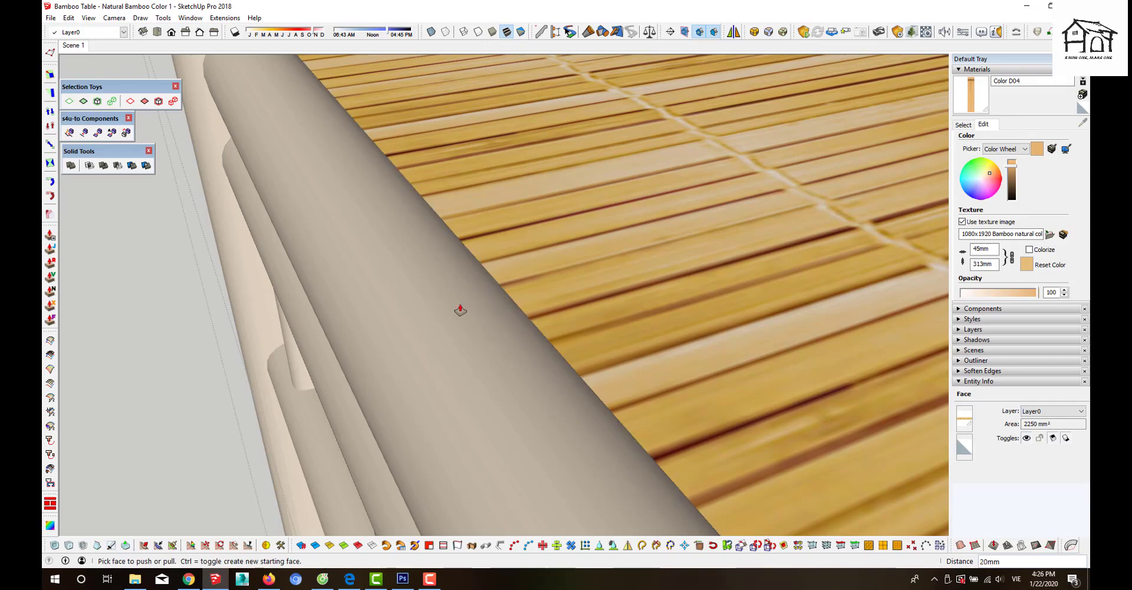
pyautogui.press('space')
# - Pull the opposite tabletop edge out to meet its side rail
pyautogui.scroll(-5, 147, 339)
pyautogui.moveTo(504, 374); pyautogui.dragTo(250, 318, button='middle')
pyautogui.scroll(-2, 594, 352)
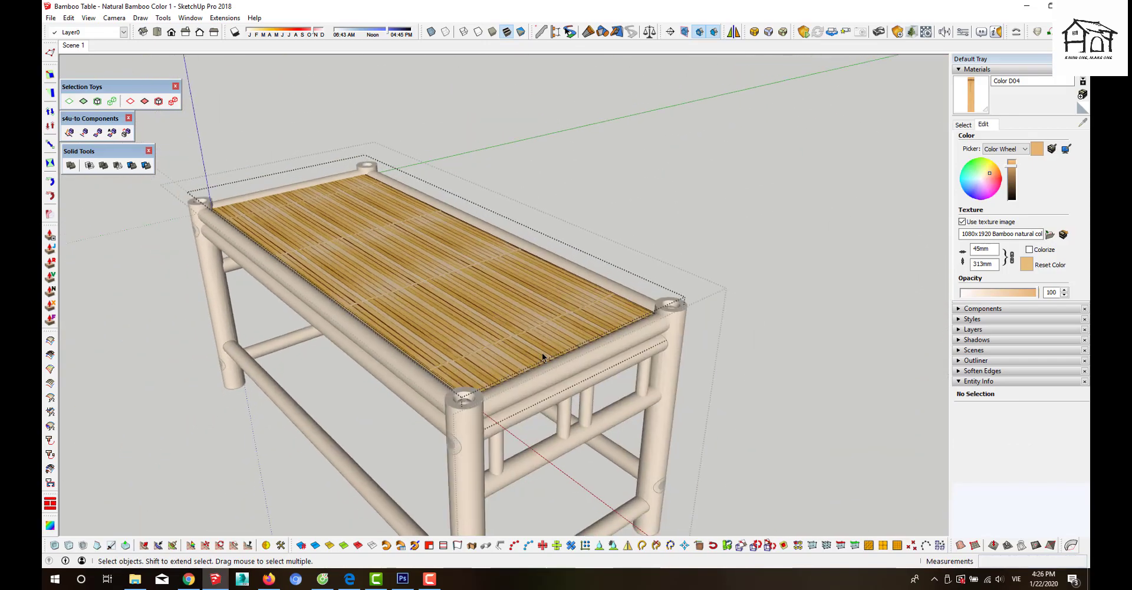
pyautogui.scroll(8, 593, 352)
pyautogui.scroll(3, 617, 333)
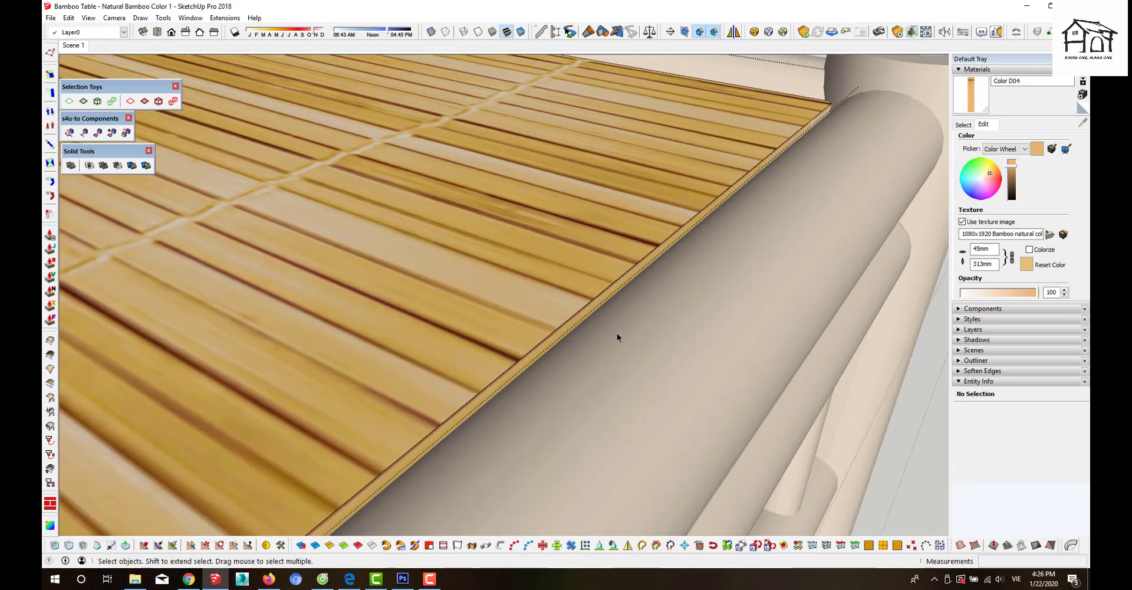
pyautogui.press('p')
pyautogui.click(629, 307)
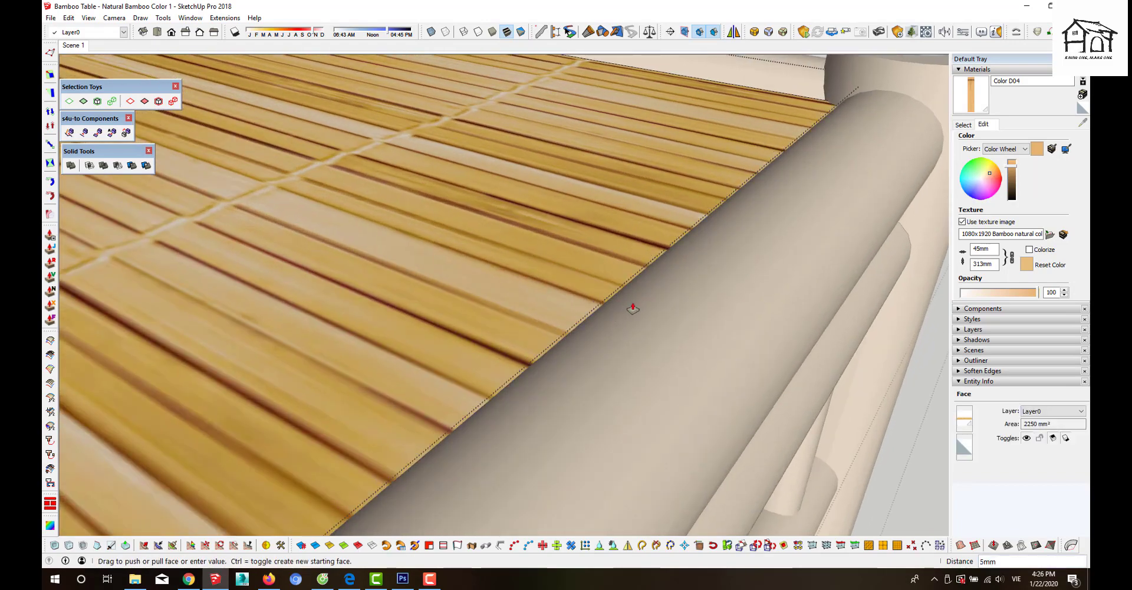
pyautogui.click(633, 308)
pyautogui.press('space')
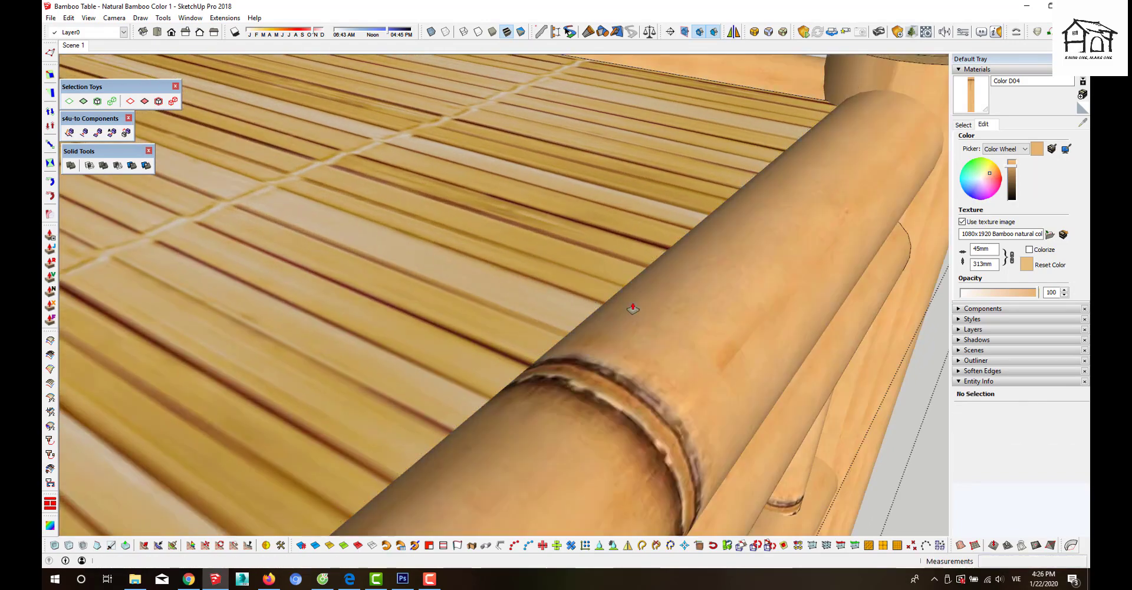
# - Zoom out and briefly select the whole table to review the result
pyautogui.scroll(-5, 642, 239)
pyautogui.scroll(-3, 639, 235)
pyautogui.scroll(-2, 640, 236)
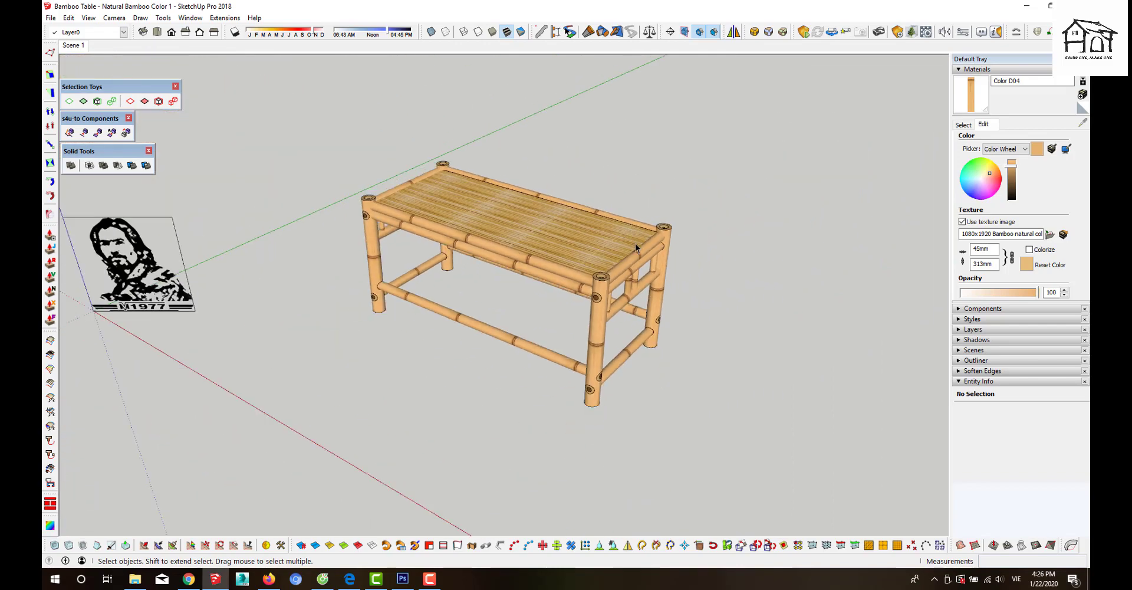
pyautogui.click(629, 259)
pyautogui.click(680, 339)
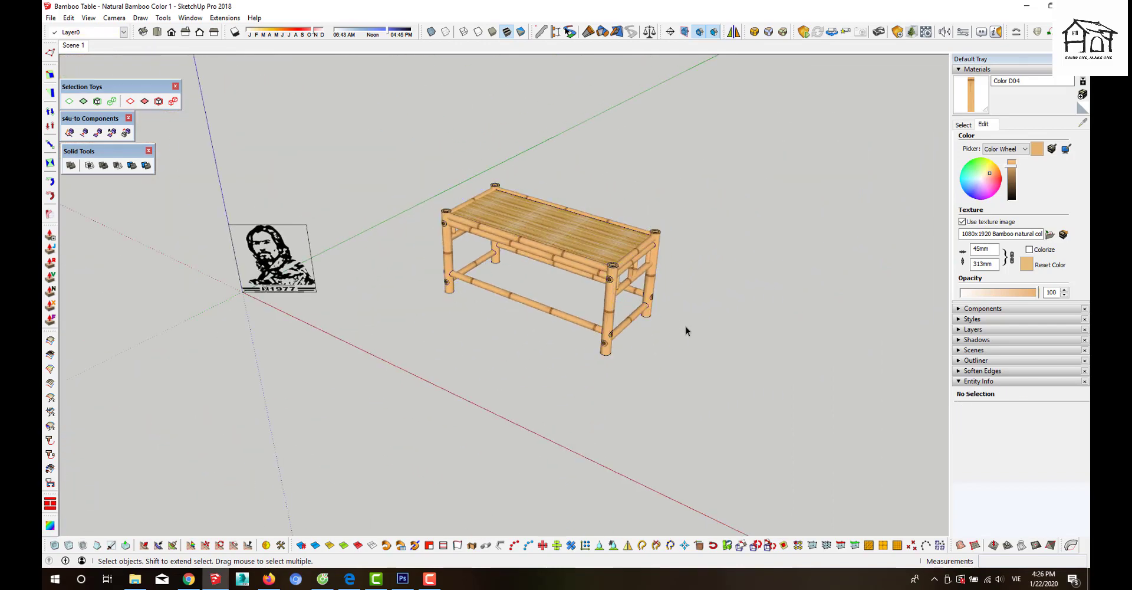
# - Move the stool beside the table to a spot in front of the table
pyautogui.moveTo(657, 320)
pyautogui.mouseDown(button='middle')
pyautogui.moveTo(520, 316)
pyautogui.moveTo(369, 257)
pyautogui.mouseUp(button='middle')
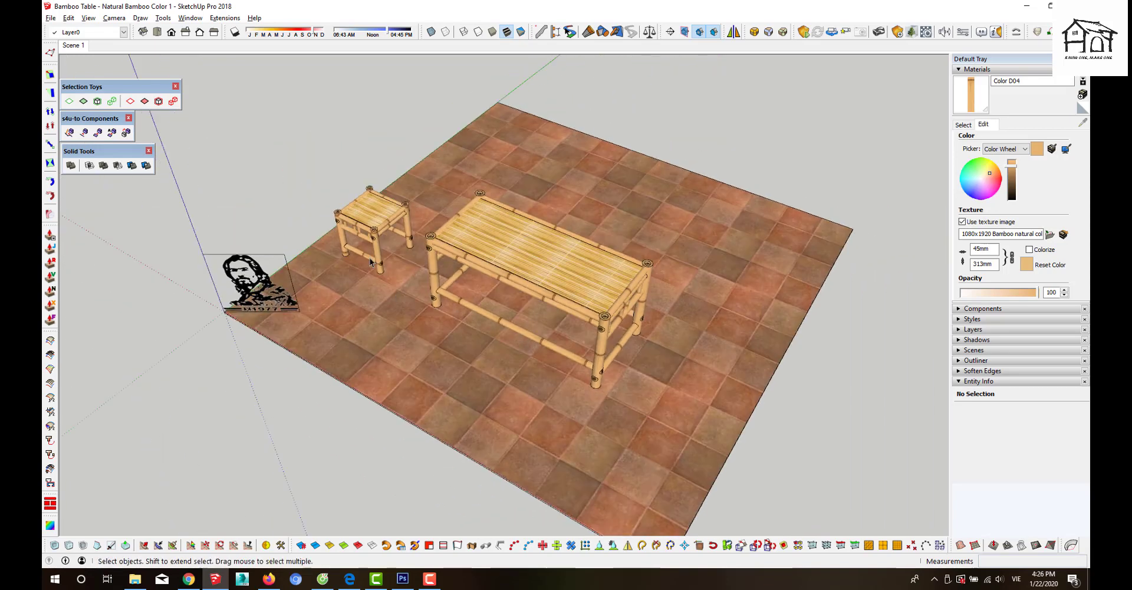
pyautogui.click(402, 286)
pyautogui.click(391, 221)
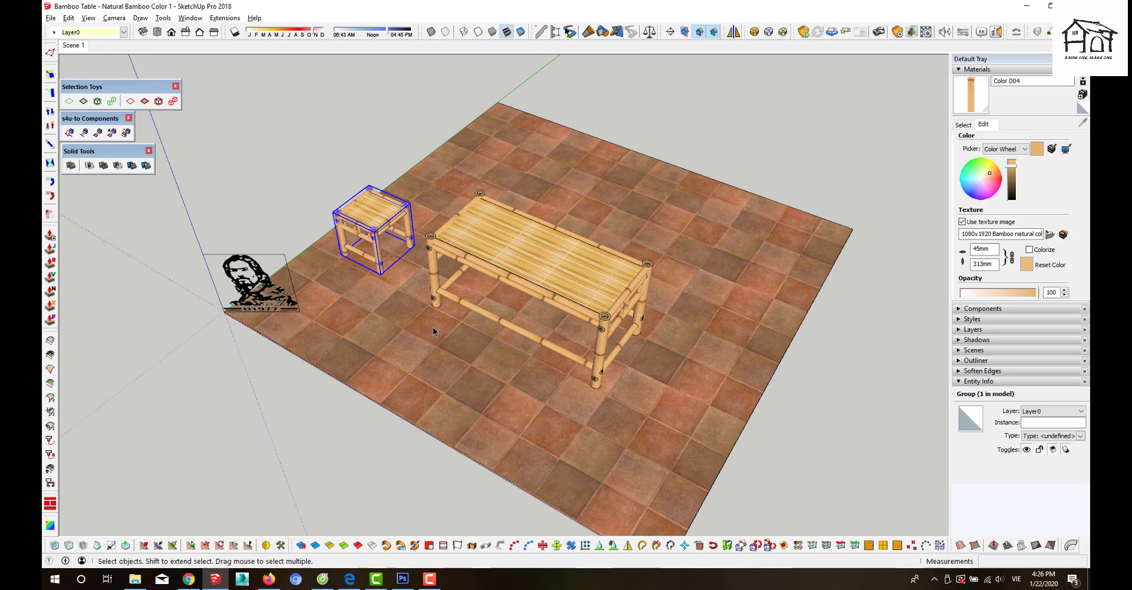
pyautogui.press('m')
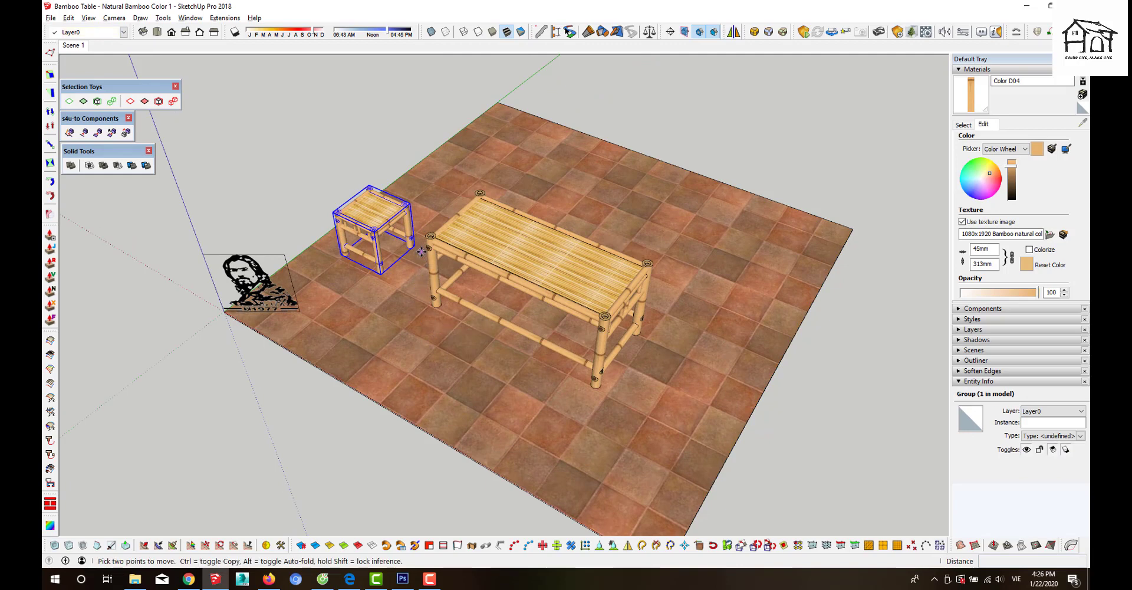
pyautogui.click(422, 252)
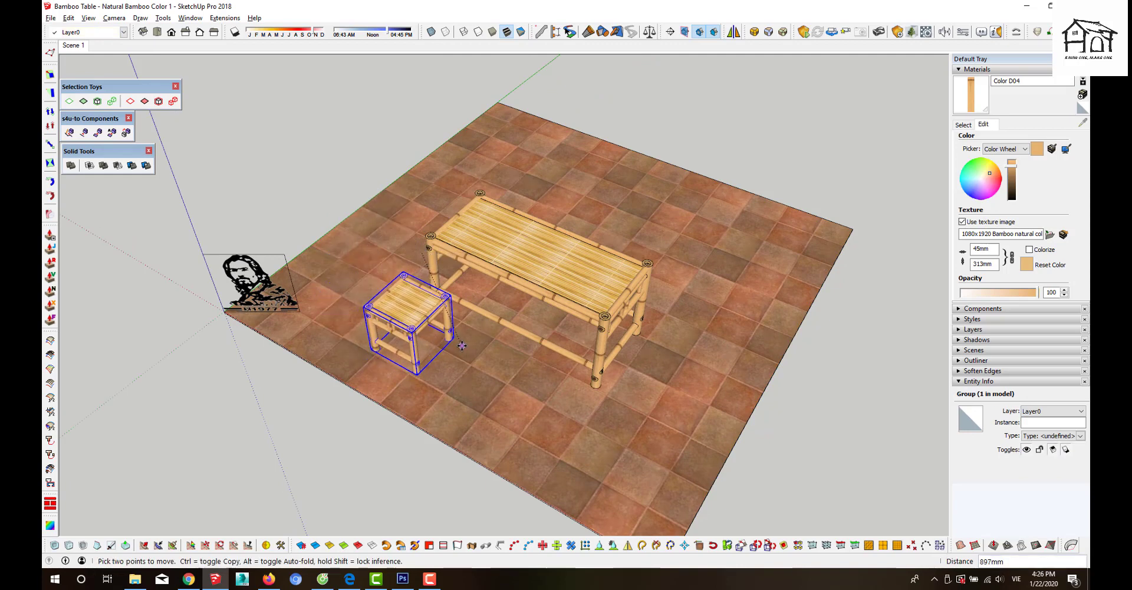
pyautogui.click(479, 360)
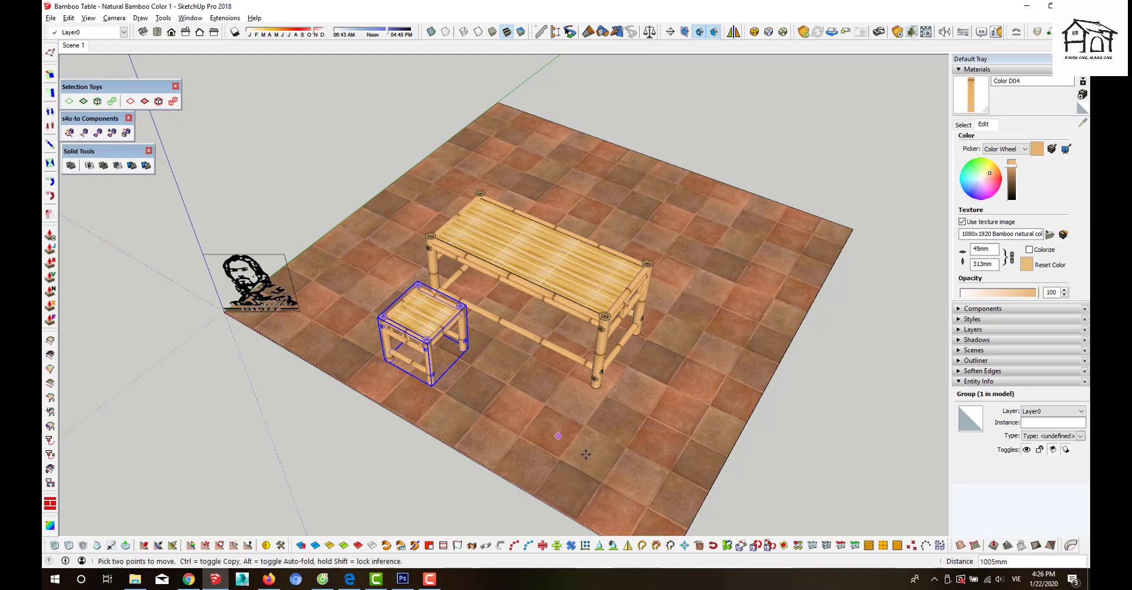
pyautogui.scroll(3, 586, 453)
# - Copy that stool to a second position in front of the table
pyautogui.press('ctrl')
pyautogui.click(407, 323)
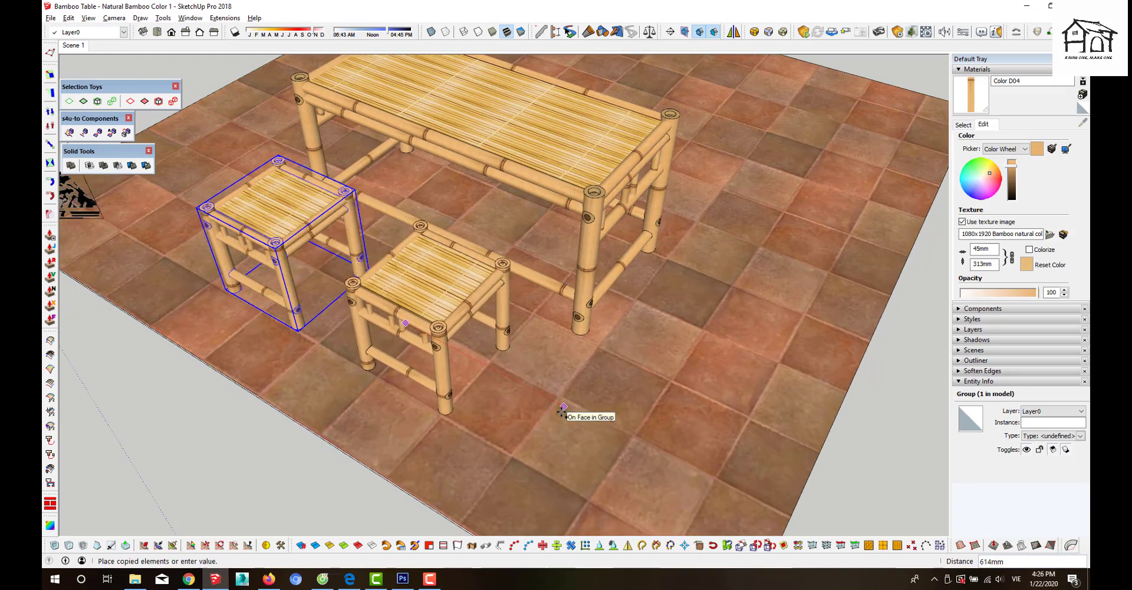
pyautogui.click(562, 411)
pyautogui.scroll(3, 496, 412)
pyautogui.scroll(2, 408, 375)
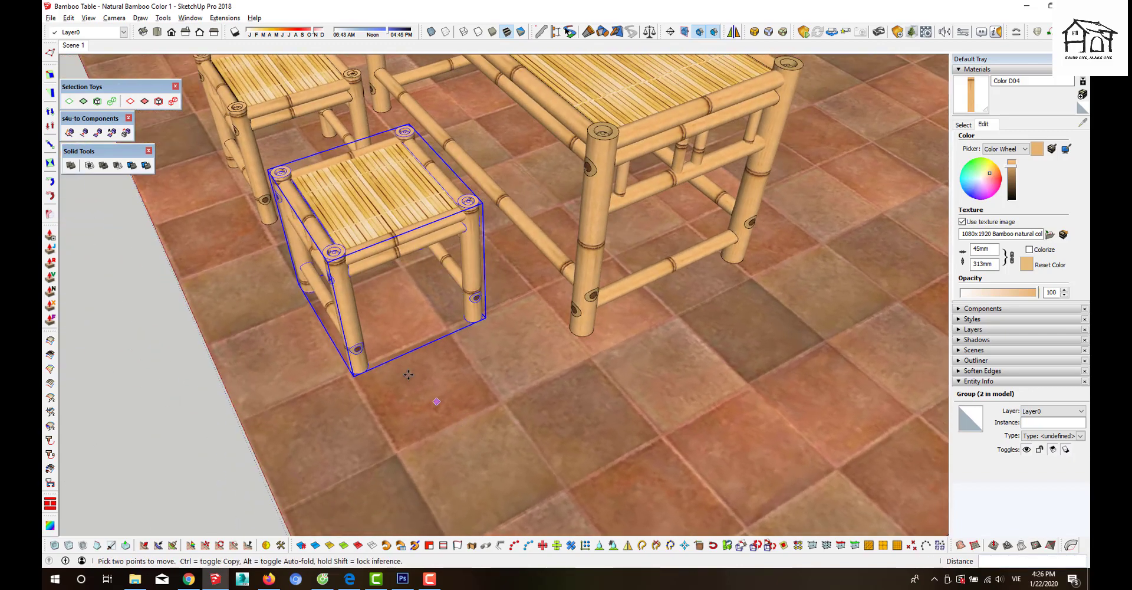
# - Rotate the copied stool on the floor to turn it toward the table
pyautogui.press('q')
pyautogui.moveTo(394, 291); pyautogui.dragTo(510, 455)
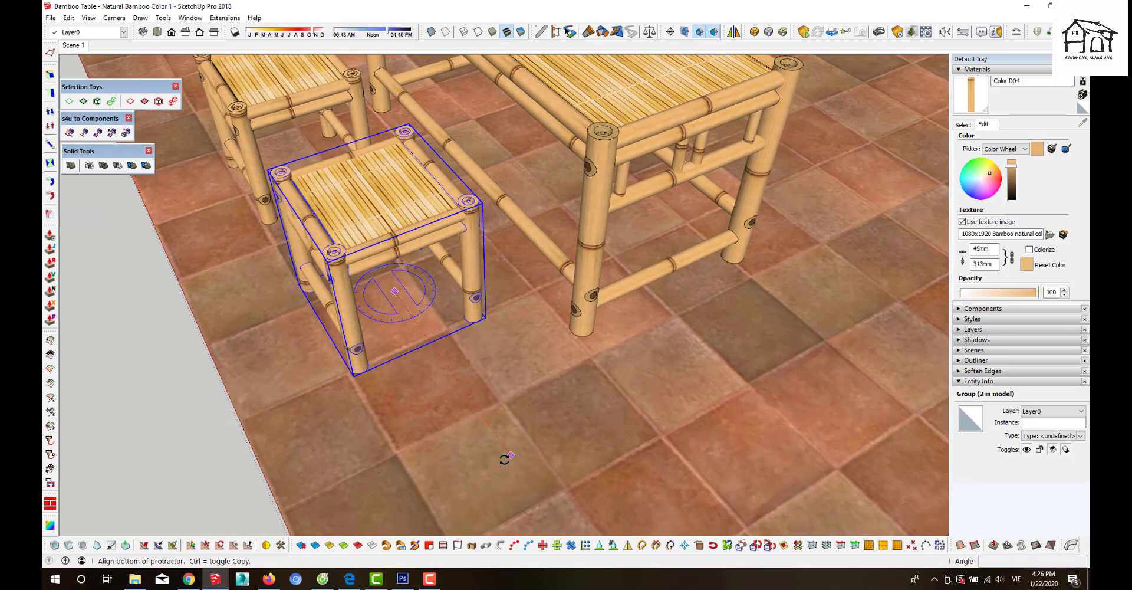
pyautogui.click(512, 455)
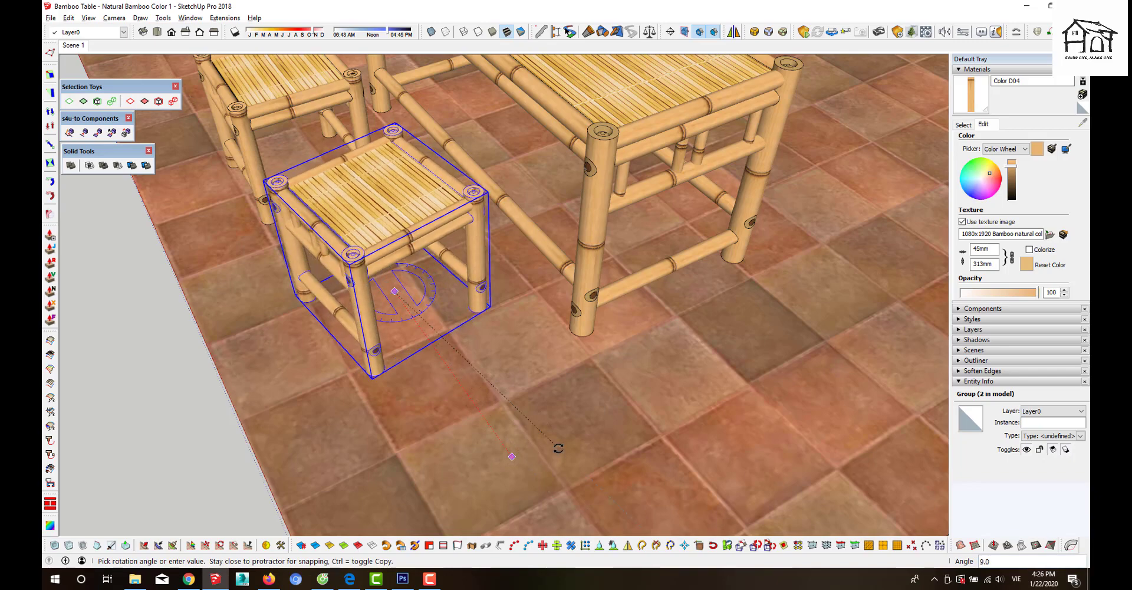
pyautogui.click(587, 432)
pyautogui.press('space')
pyautogui.scroll(-3, 300, 425)
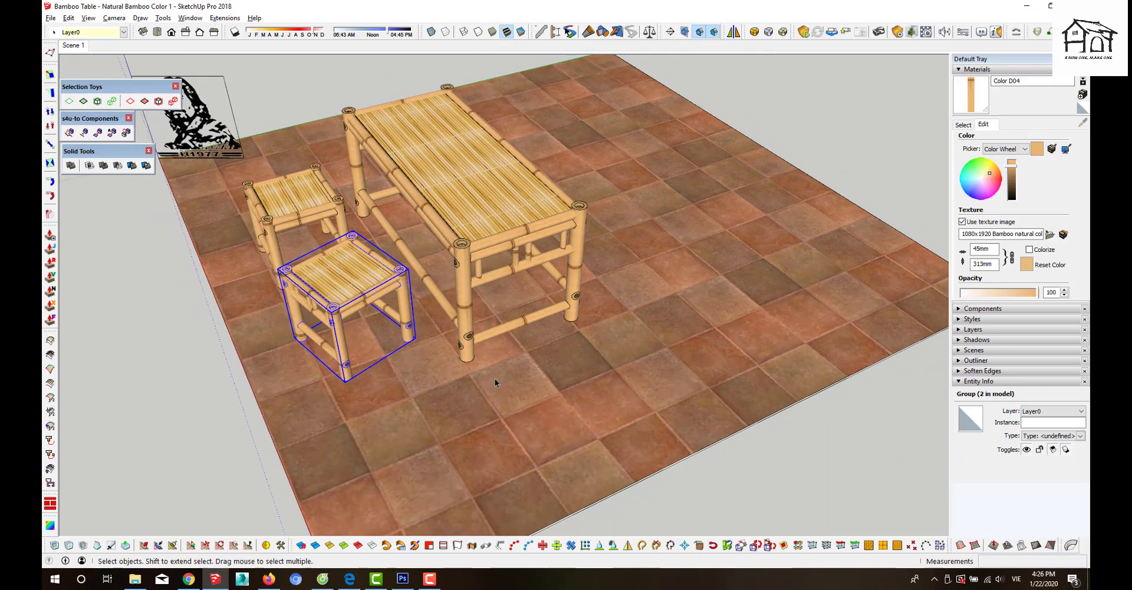
# - Copy the front stool and the back stool together to the right of the table
pyautogui.keyDown('shift'); pyautogui.click(307, 213); pyautogui.keyUp('shift')
pyautogui.press('m')
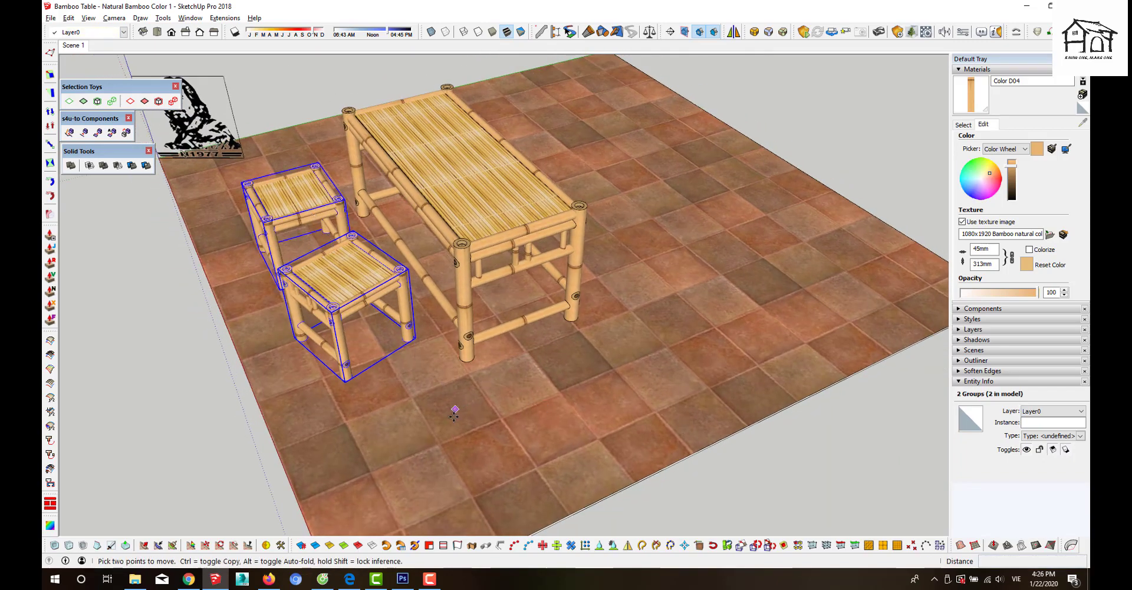
pyautogui.click(461, 423)
pyautogui.press('ctrl')
pyautogui.click(749, 336)
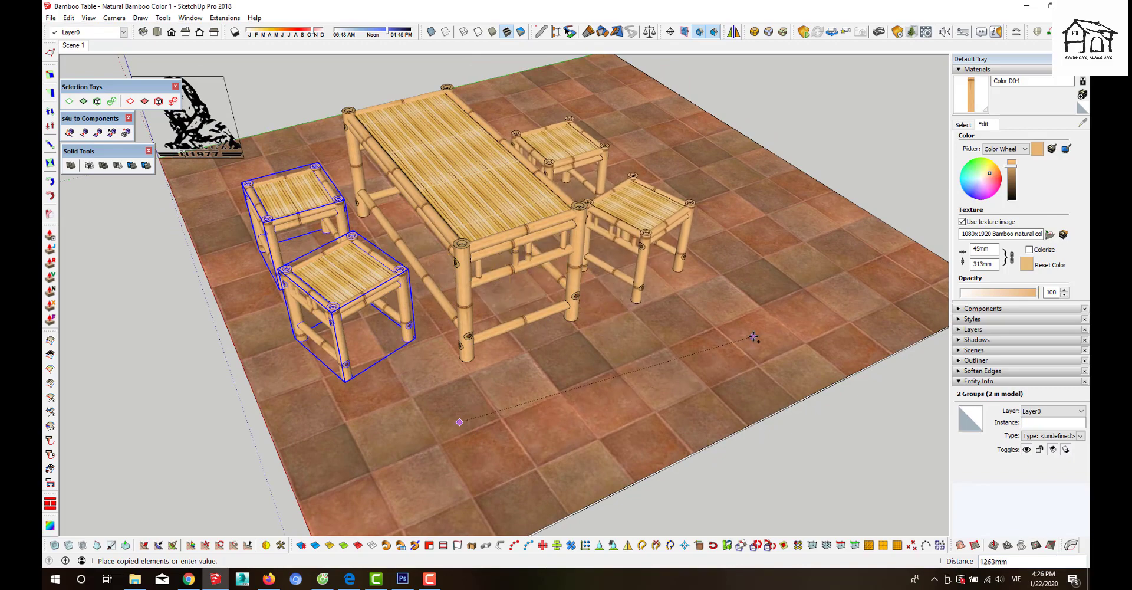
pyautogui.press('space')
pyautogui.scroll(-1, 635, 349)
# - Mirror the two copied stools across a line on the floor
pyautogui.moveTo(635, 349); pyautogui.dragTo(651, 358, button='middle')
pyautogui.hotkey('shift', 'm')
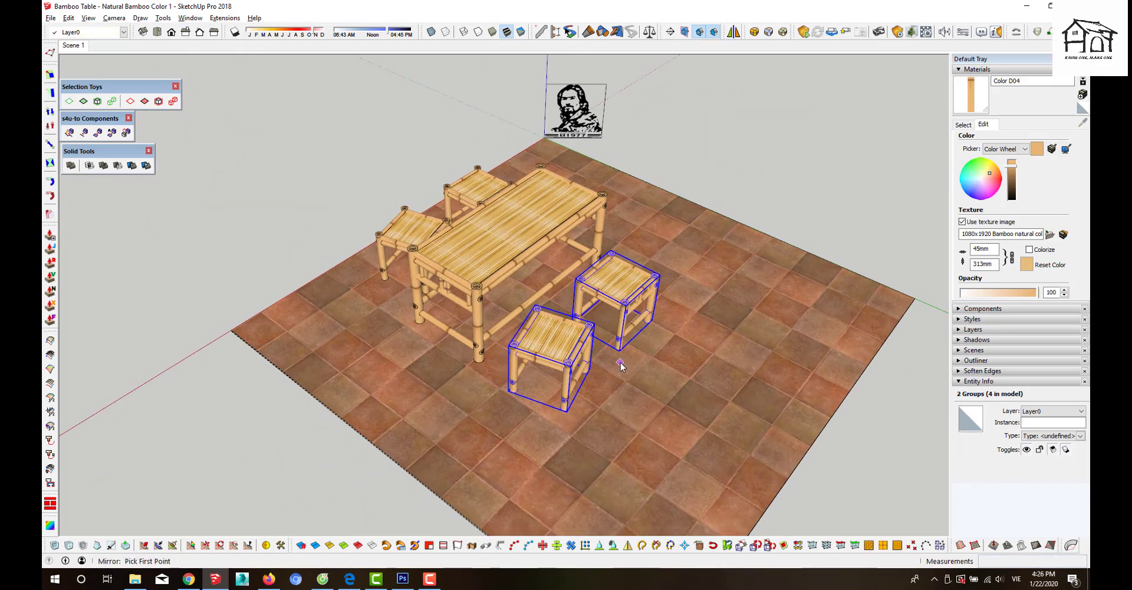
pyautogui.click(675, 394)
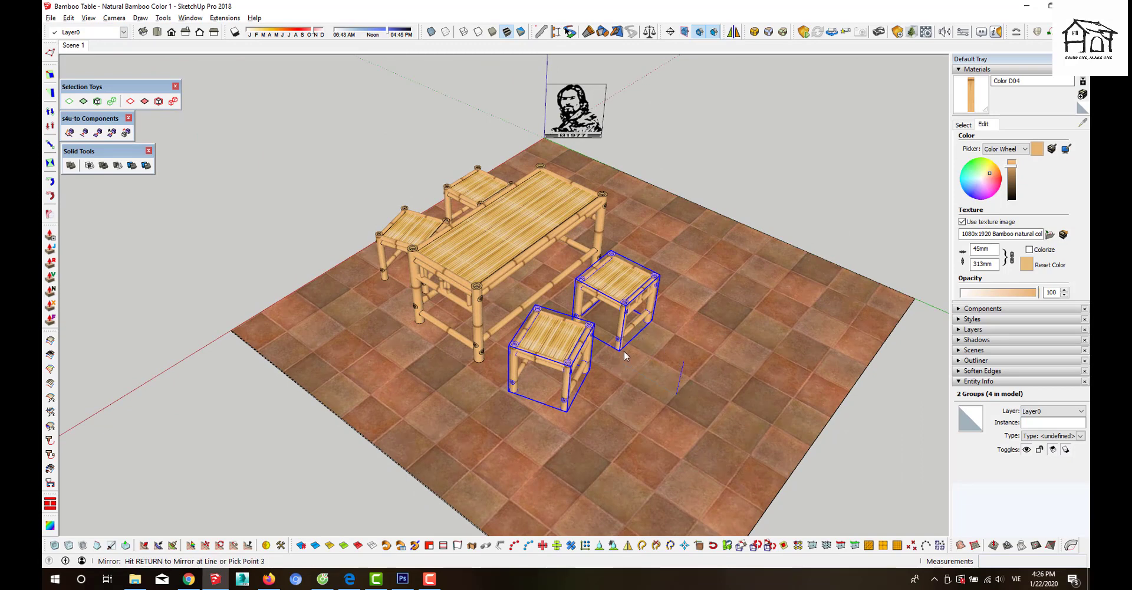
pyautogui.press('Return')
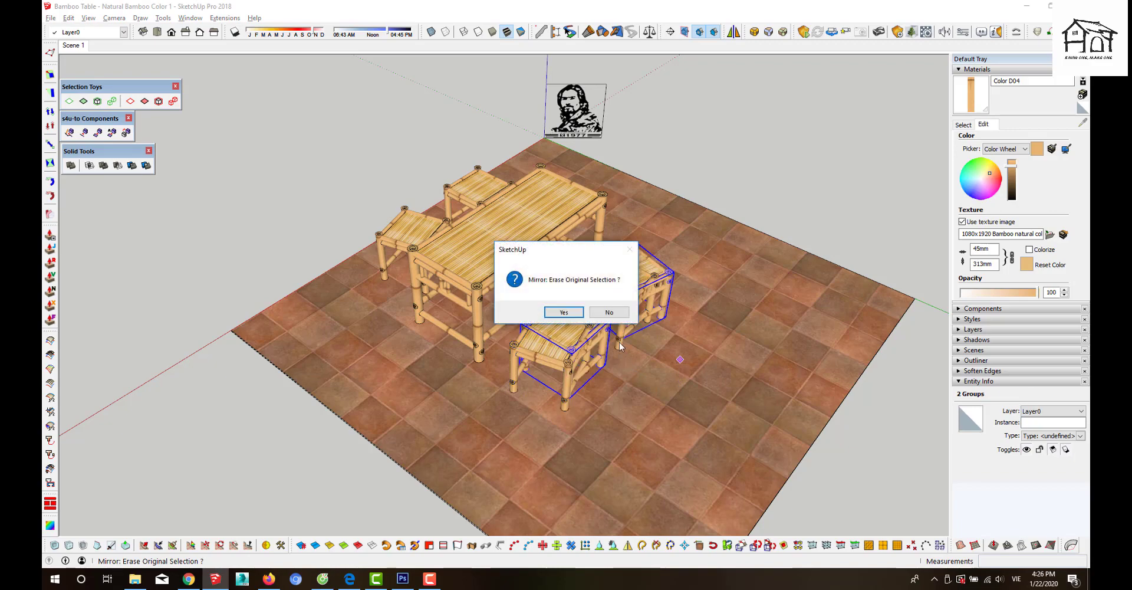
pyautogui.click(565, 313)
pyautogui.press('Return')
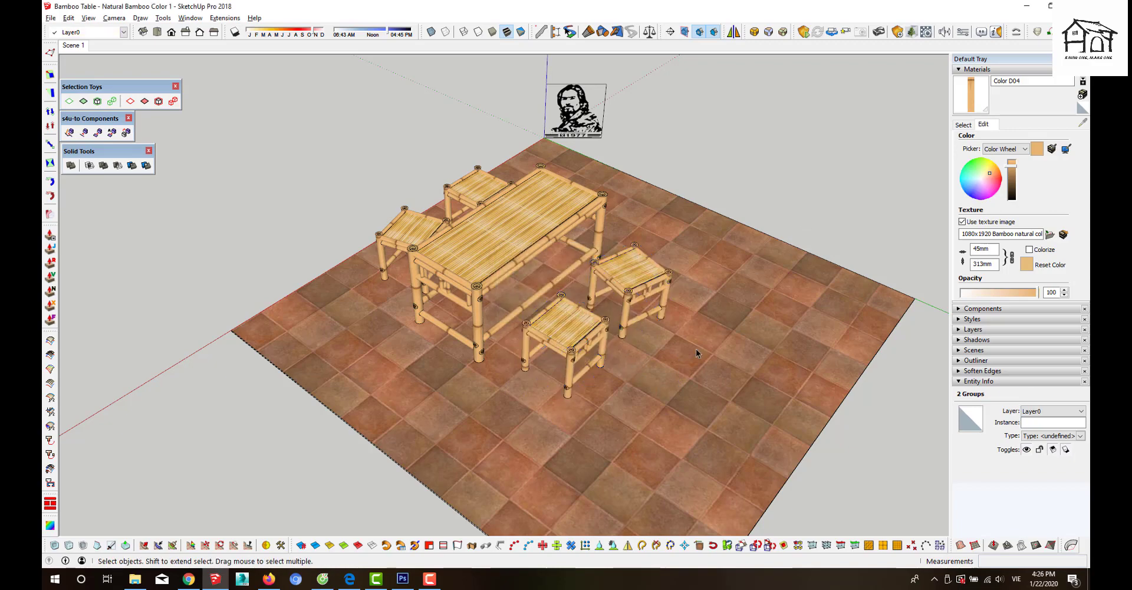
# - Move the stool behind the table onto open floor at the table's right
pyautogui.moveTo(695, 348)
pyautogui.mouseDown(button='middle')
pyautogui.moveTo(540, 354)
pyautogui.moveTo(684, 355)
pyautogui.moveTo(621, 366)
pyautogui.moveTo(525, 344)
pyautogui.moveTo(646, 295)
pyautogui.moveTo(600, 291)
pyautogui.moveTo(634, 373)
pyautogui.moveTo(634, 291)
pyautogui.mouseUp(button='middle')
pyautogui.scroll(-3, 646, 294)
pyautogui.scroll(3, 600, 291)
pyautogui.scroll(-2, 633, 290)
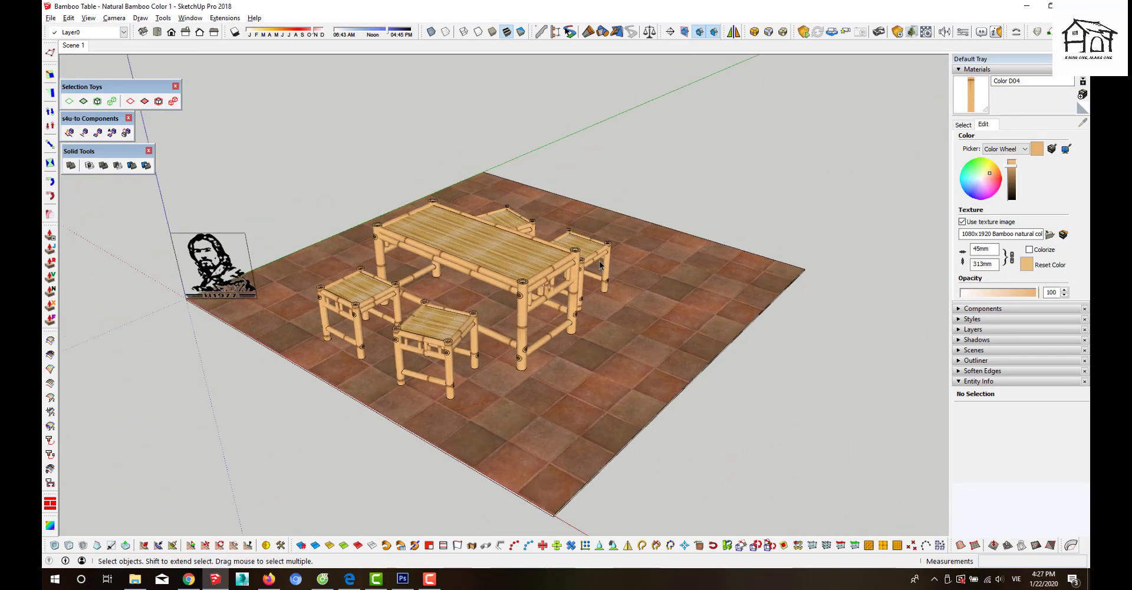
pyautogui.click(601, 265)
pyautogui.press('m')
pyautogui.moveTo(637, 297); pyautogui.dragTo(655, 321)
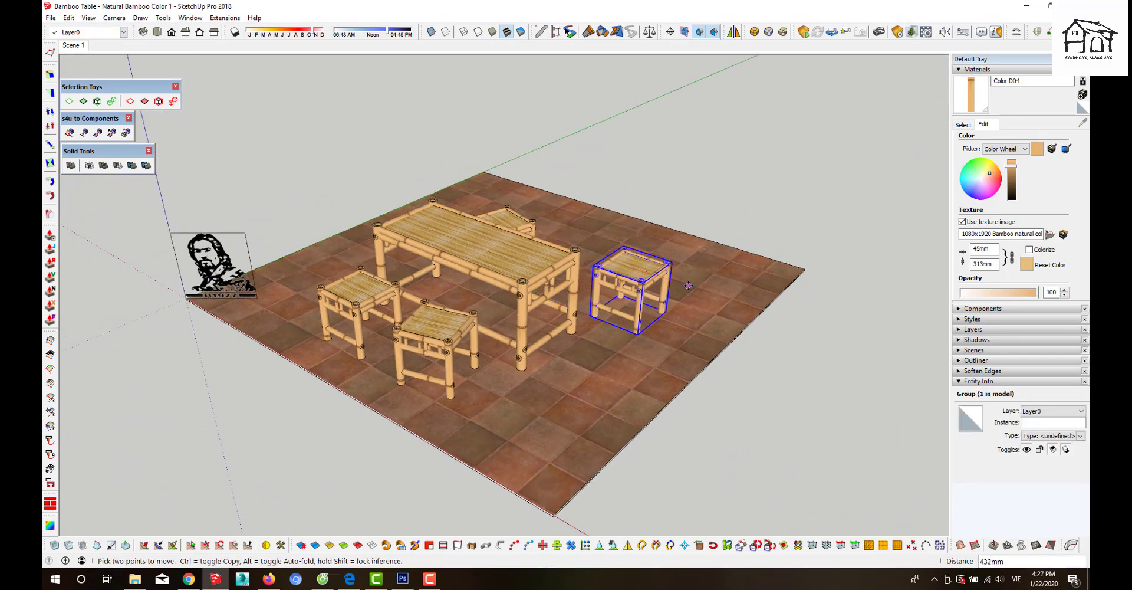
pyautogui.press('space')
# - Turn the right-hand stool slightly on the floor around a centre point
pyautogui.moveTo(655, 321); pyautogui.dragTo(642, 330, button='middle')
pyautogui.scroll(2, 643, 331)
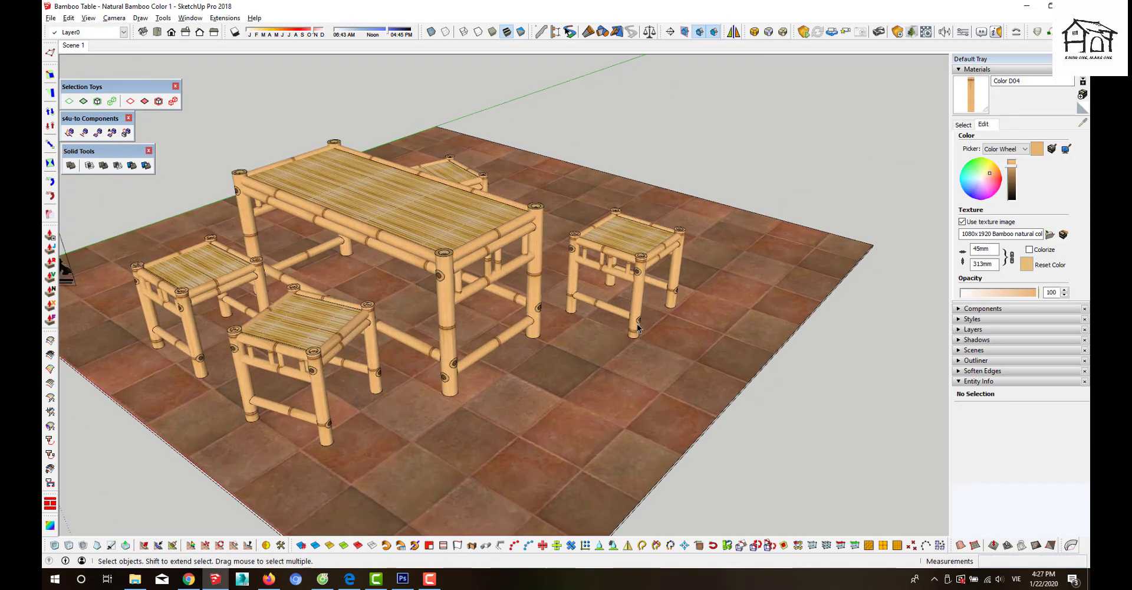
pyautogui.click(642, 328)
pyautogui.scroll(3, 654, 333)
pyautogui.scroll(3, 590, 283)
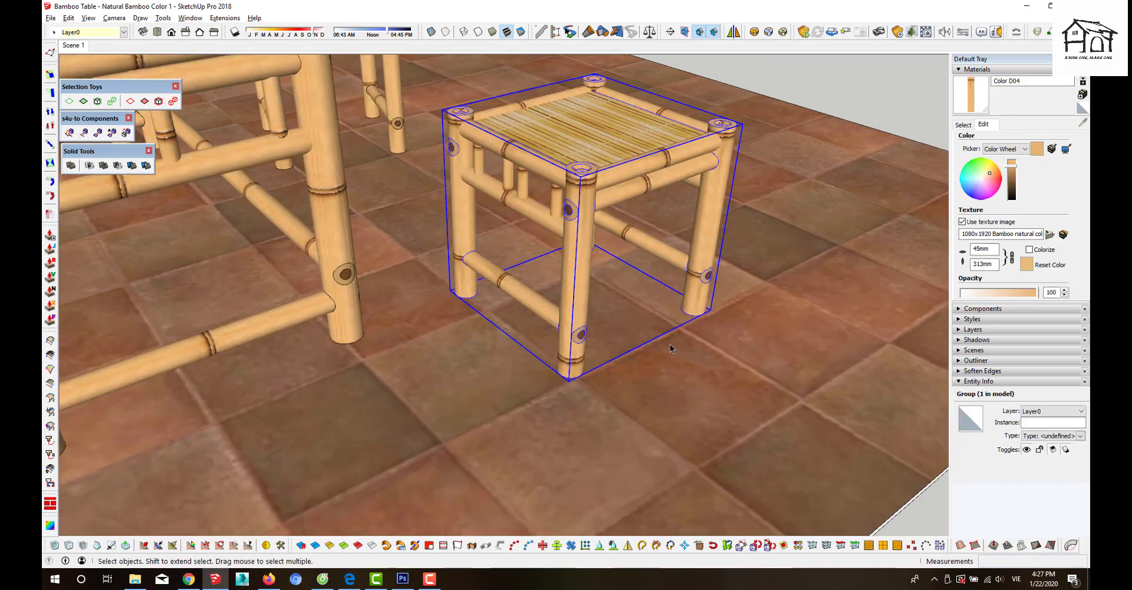
pyautogui.scroll(1, 560, 295)
pyautogui.press('q')
pyautogui.click(548, 300)
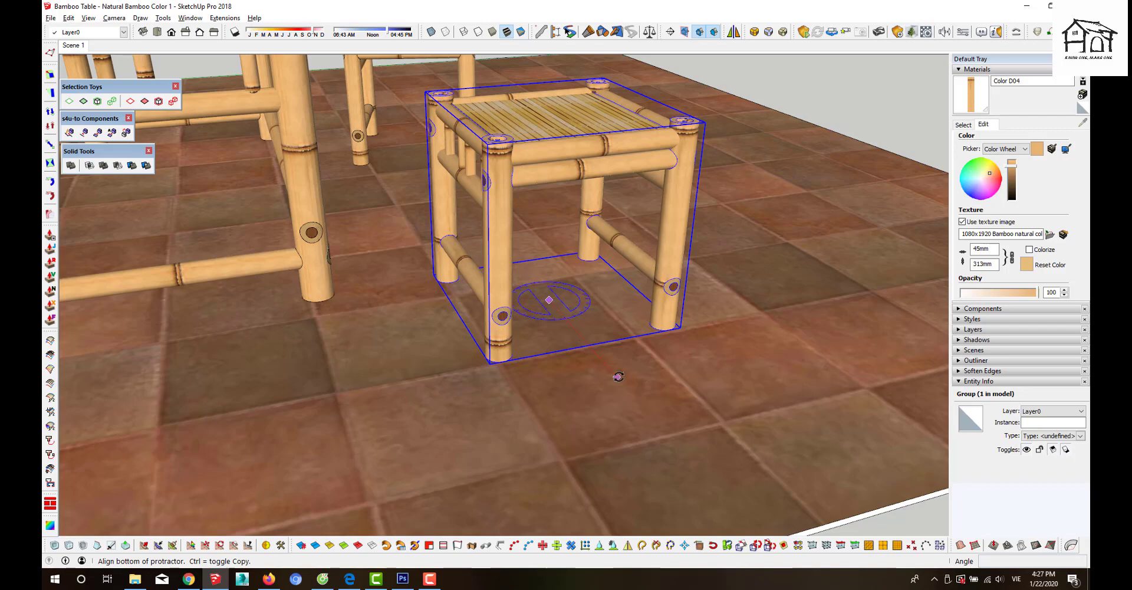
pyautogui.click(615, 376)
pyautogui.scroll(-3, 617, 377)
pyautogui.scroll(-2, 590, 331)
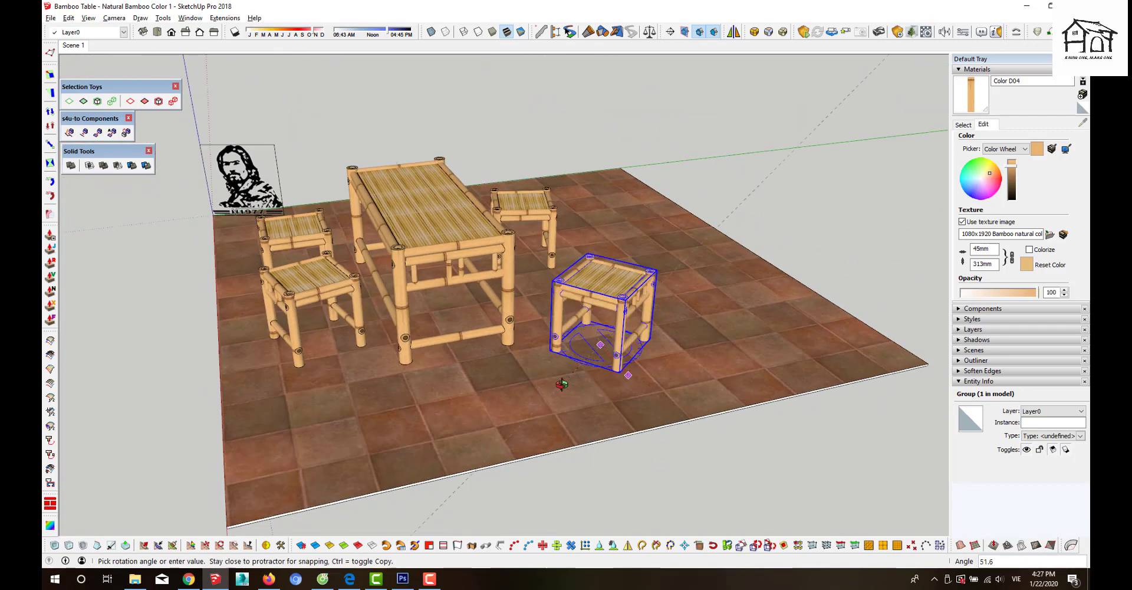
pyautogui.scroll(-2, 648, 330)
pyautogui.click(655, 307)
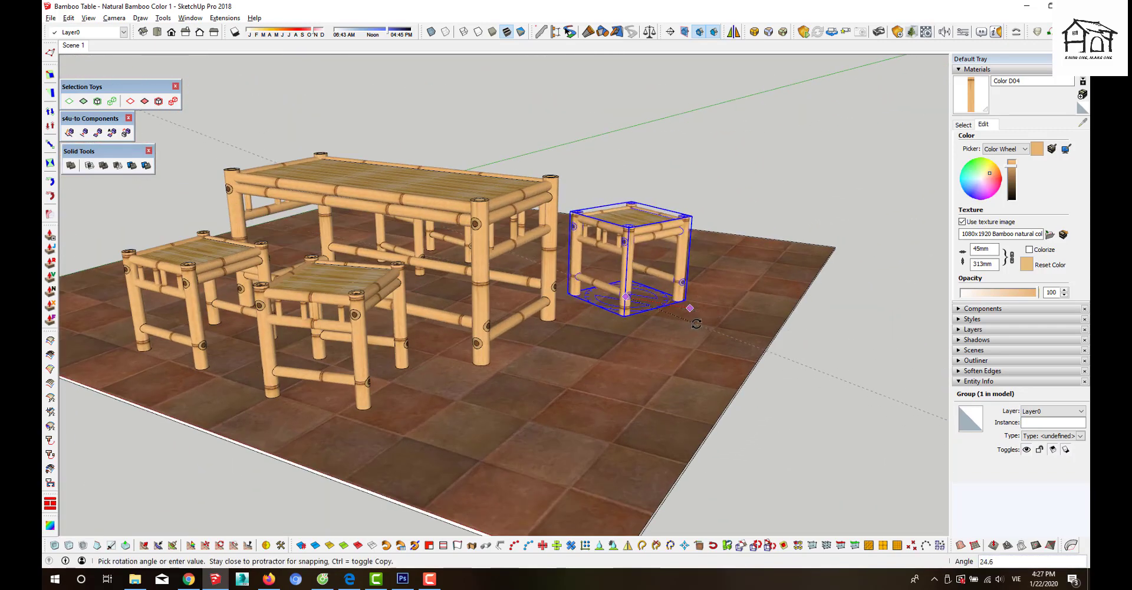
pyautogui.press('space')
# - Orbit and zoom to a low view of the tabletop and stool set
pyautogui.scroll(-3, 619, 369)
pyautogui.moveTo(619, 369); pyautogui.dragTo(550, 368, button='middle')
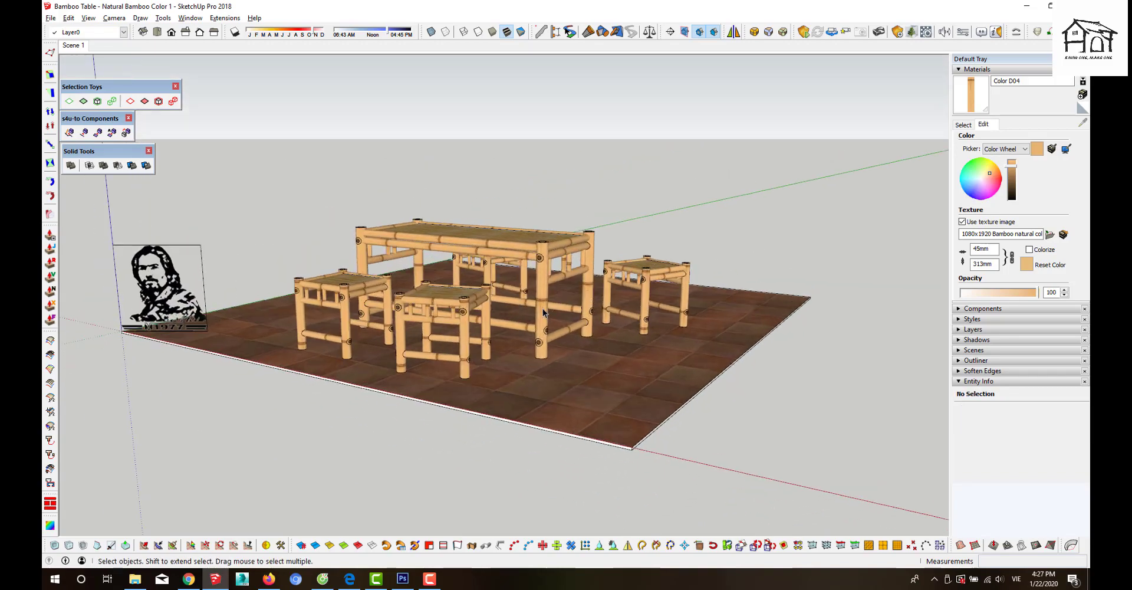
pyautogui.scroll(3, 545, 365)
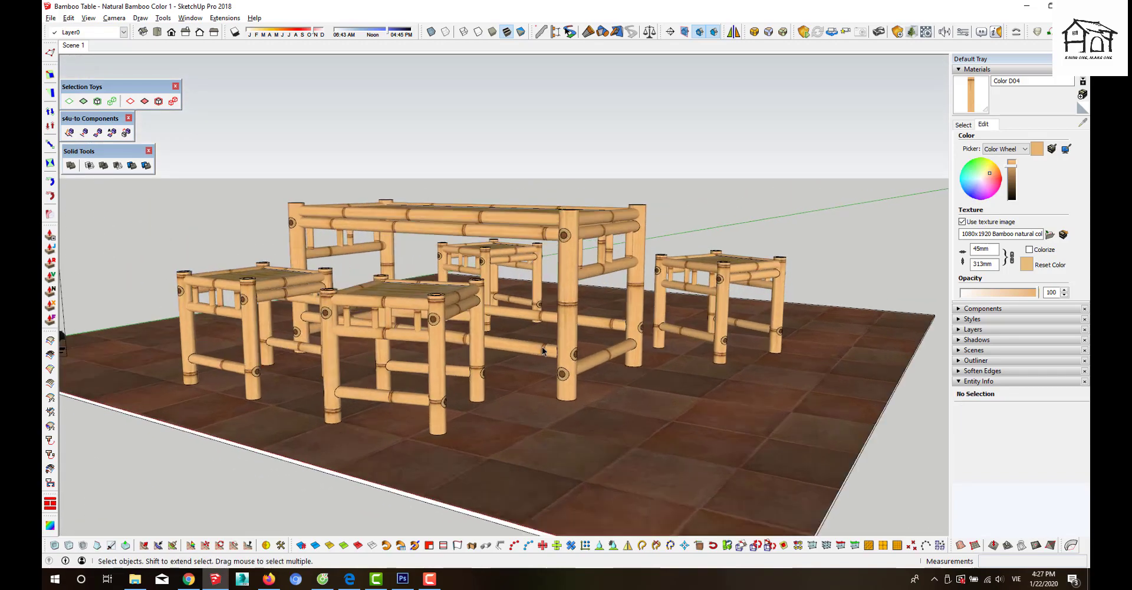
pyautogui.scroll(-2, 533, 380)
pyautogui.scroll(2, 525, 396)
pyautogui.scroll(-2, 572, 402)
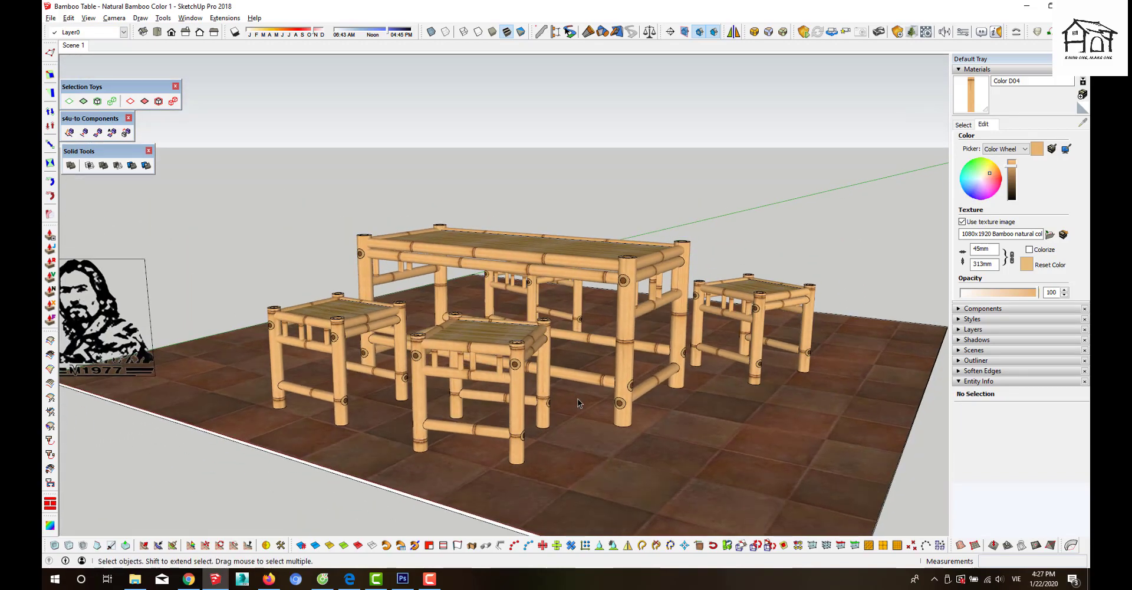
pyautogui.scroll(1, 577, 398)
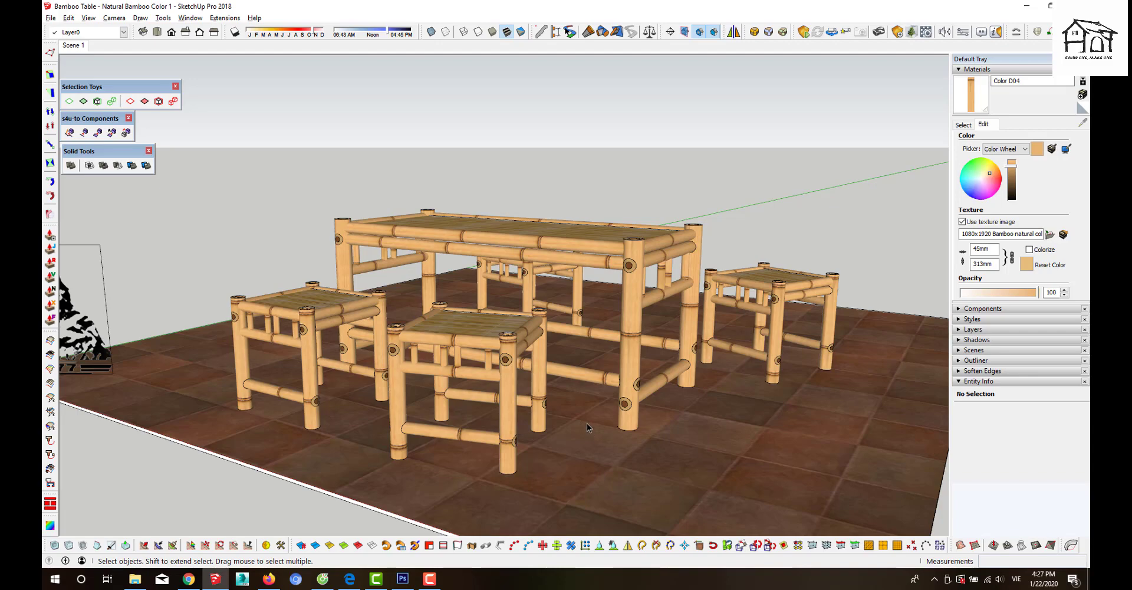
pyautogui.scroll(-2, 580, 451)
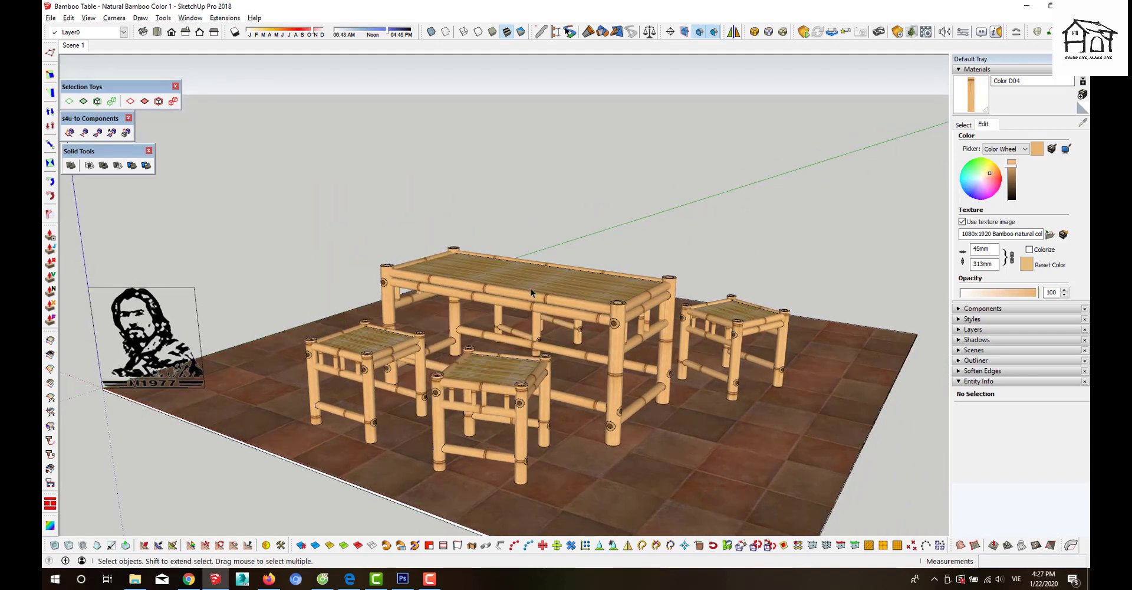
pyautogui.scroll(2, 522, 268)
pyautogui.scroll(2, 544, 271)
pyautogui.scroll(2, 544, 270)
pyautogui.scroll(-1, 486, 370)
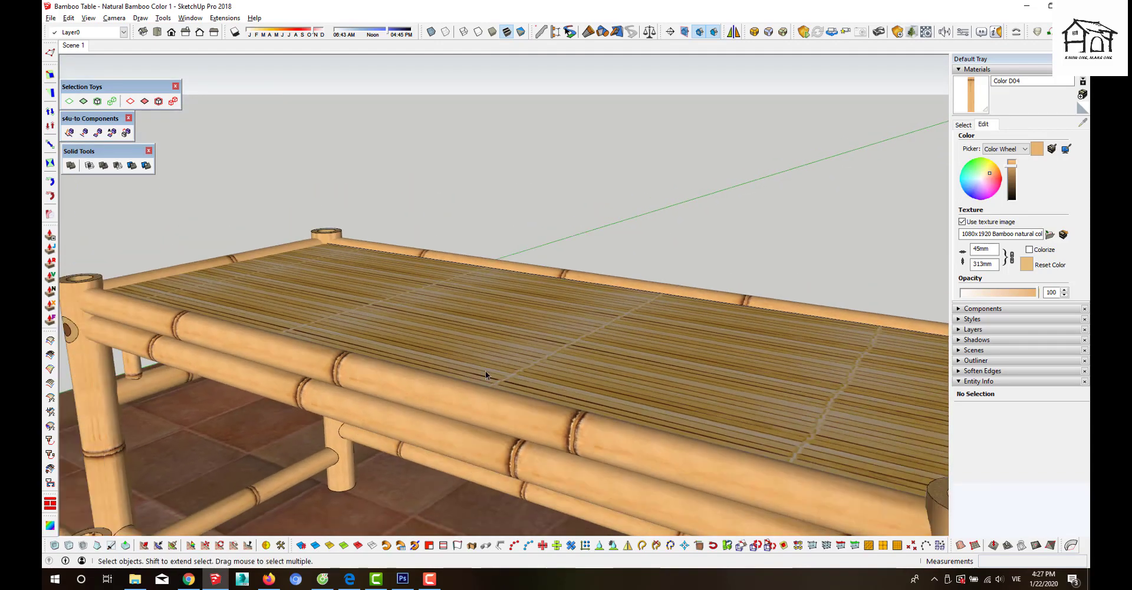
pyautogui.scroll(1, 535, 320)
pyautogui.scroll(2, 506, 324)
pyautogui.scroll(-1, 495, 330)
# - Draw a 55 mm-radius circle on the bamboo tabletop
pyautogui.press('c')
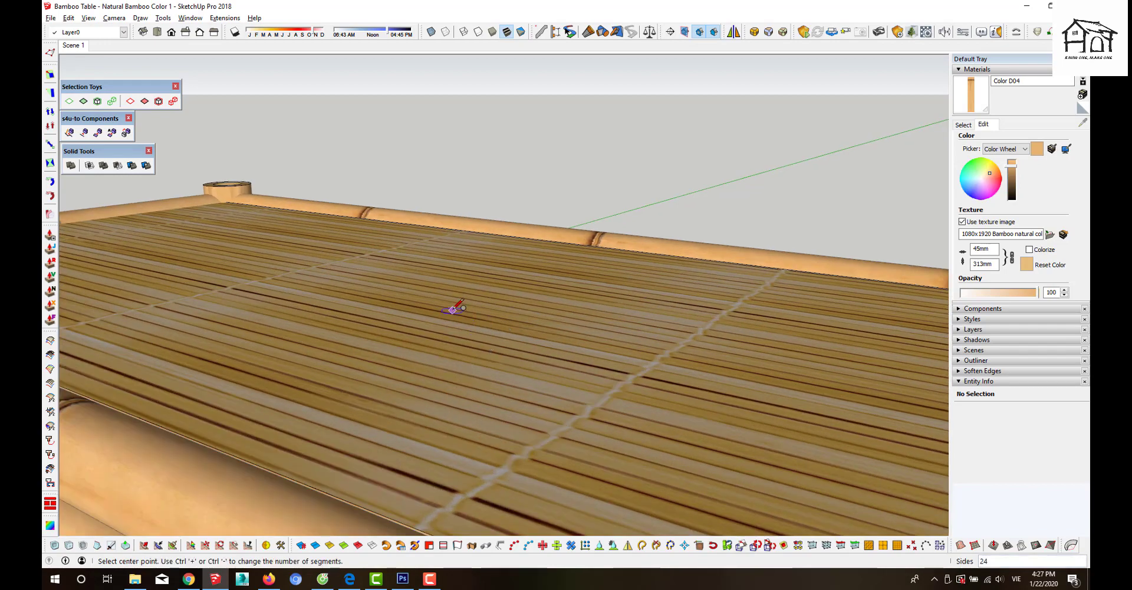
pyautogui.click(453, 309)
pyautogui.write('55')
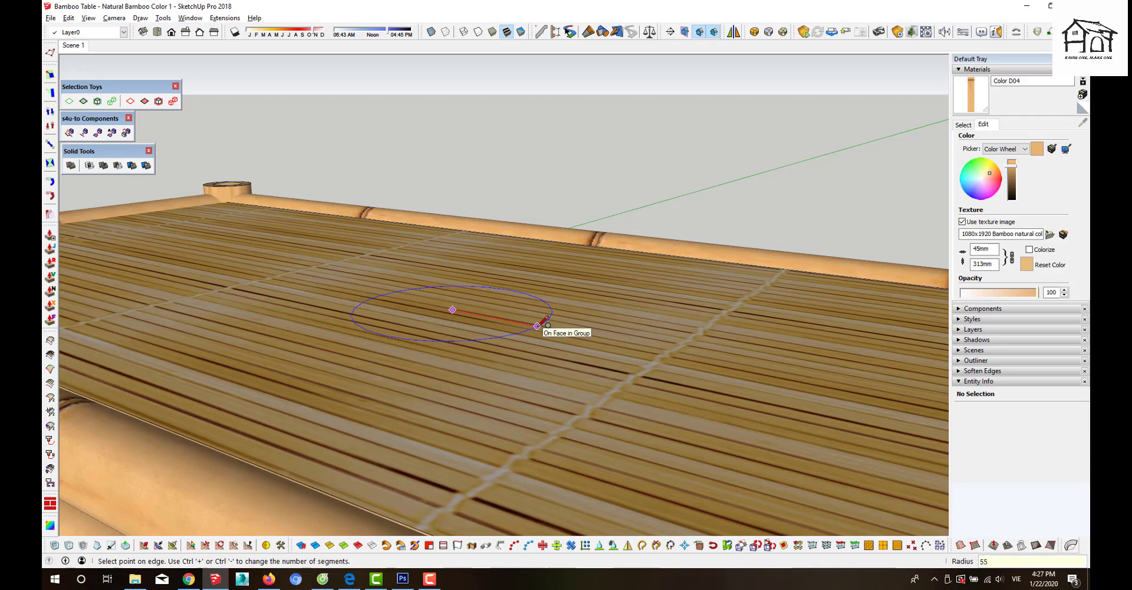
pyautogui.press('Return')
pyautogui.press('space')
pyautogui.scroll(2, 507, 315)
pyautogui.moveTo(473, 308)
pyautogui.mouseDown(button='middle')
pyautogui.moveTo(486, 360)
pyautogui.moveTo(469, 358)
pyautogui.mouseUp(button='middle')
pyautogui.scroll(2, 461, 356)
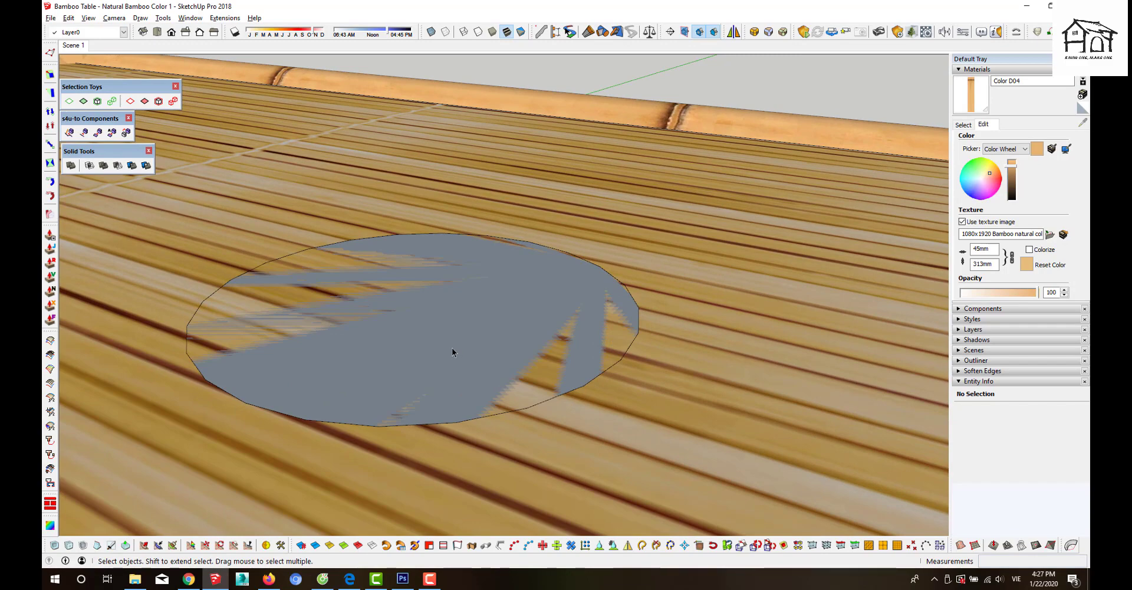
# - Set the circle's segment count to 64 in Entity Info
pyautogui.doubleClick(434, 354)
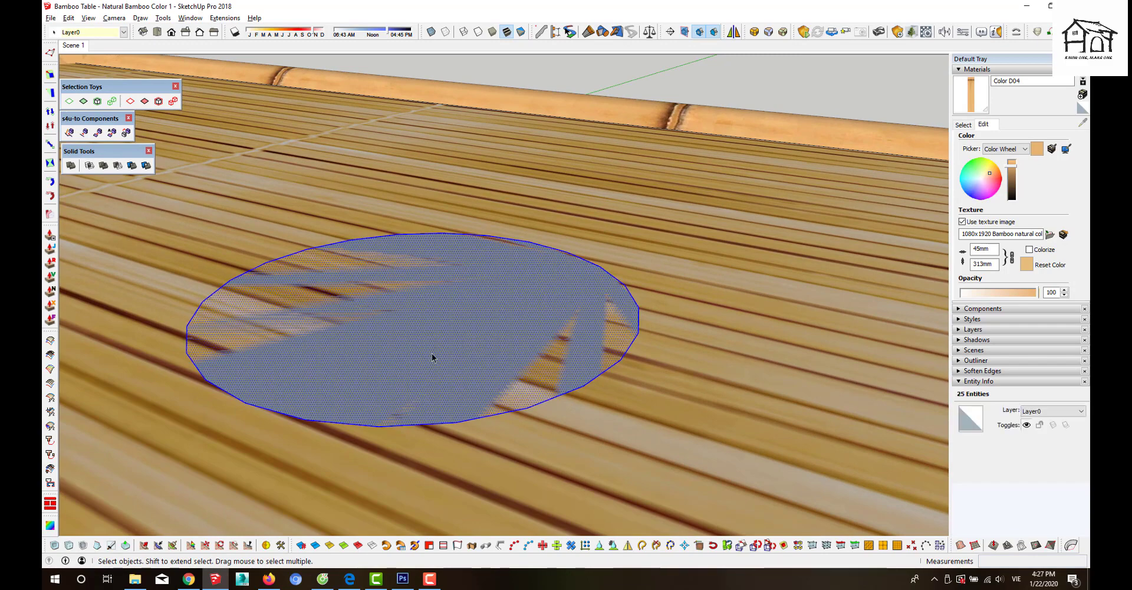
pyautogui.click(529, 358)
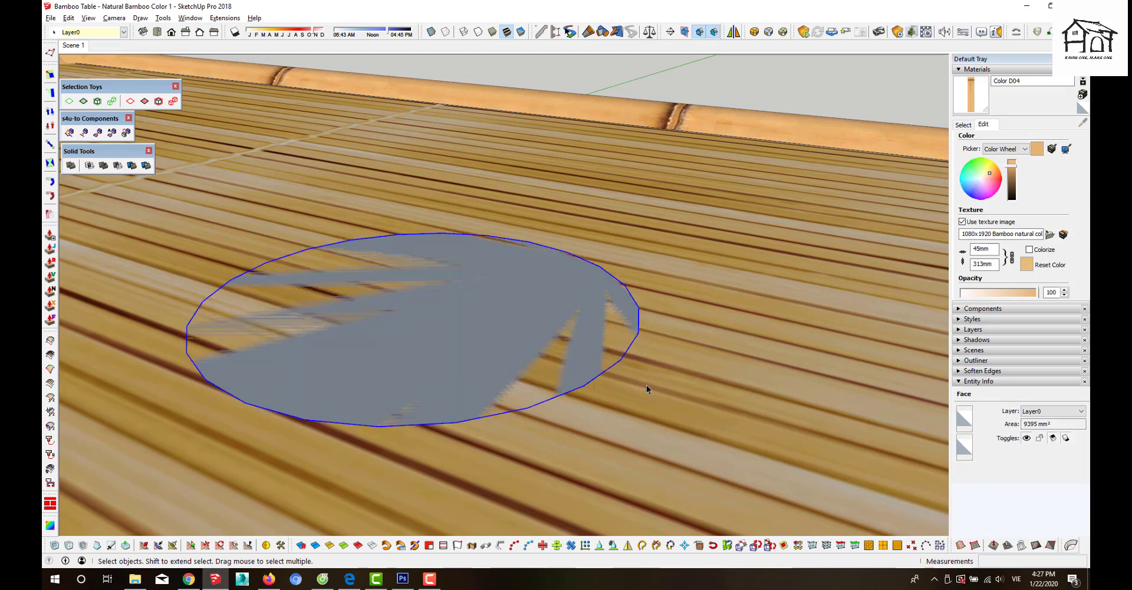
pyautogui.doubleClick(1042, 437)
pyautogui.write('64')
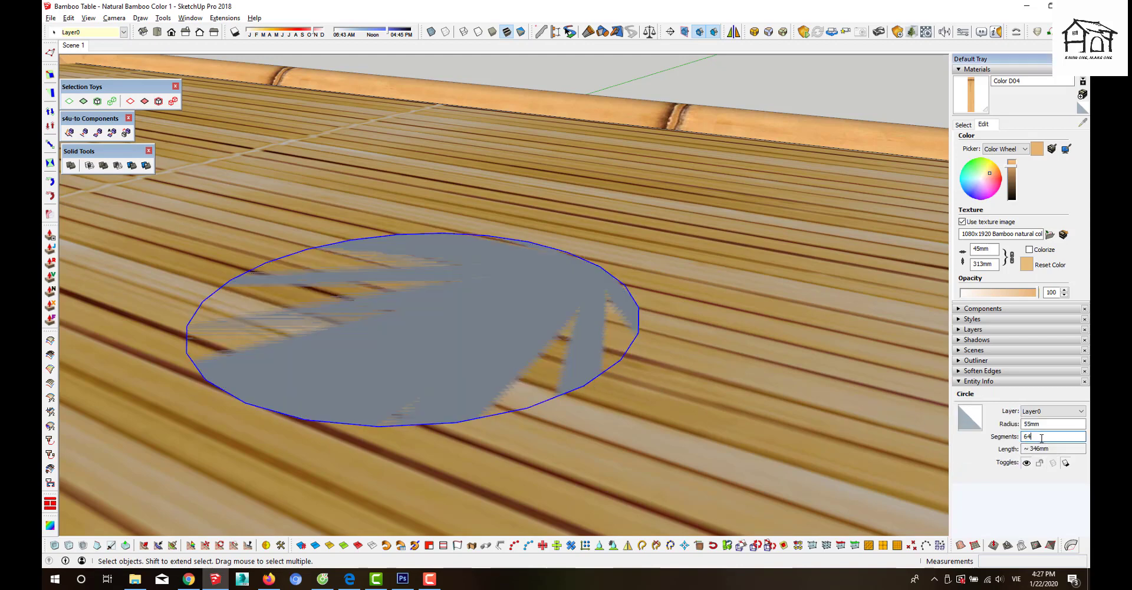
pyautogui.press('Return')
pyautogui.click(524, 330)
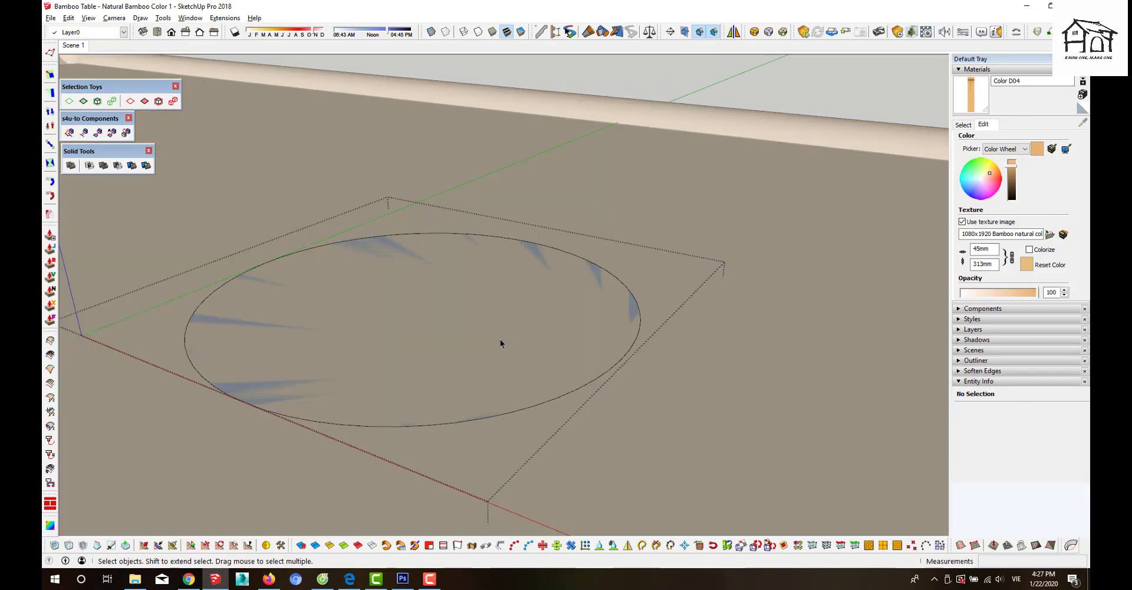
# - Push/Pull the circle up 55 mm into a cylinder
pyautogui.press('p')
pyautogui.moveTo(481, 337); pyautogui.dragTo(484, 225)
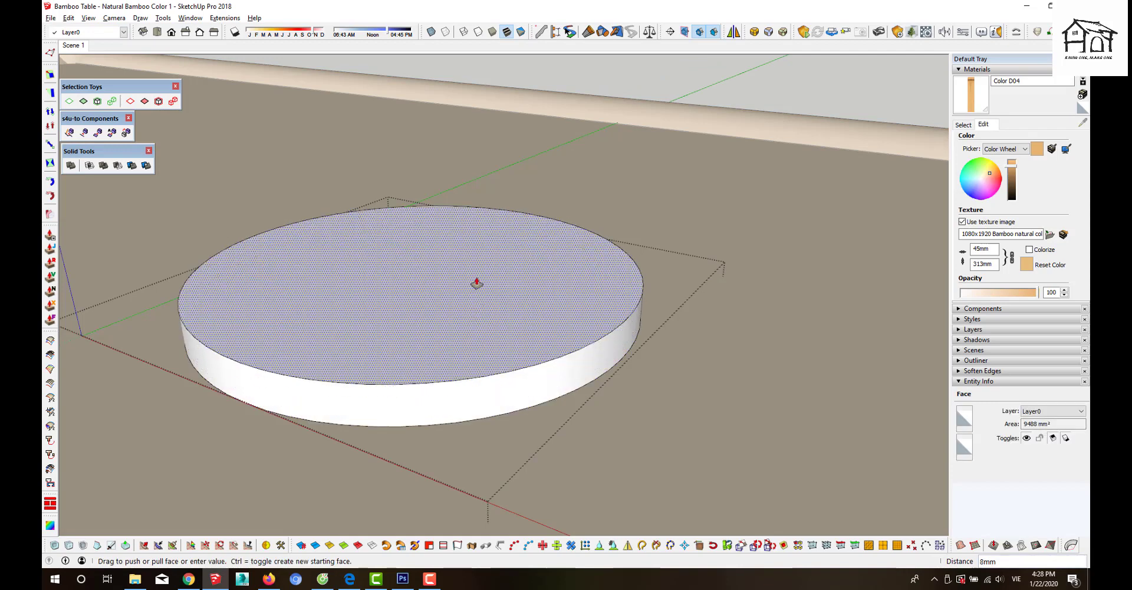
pyautogui.write('55')
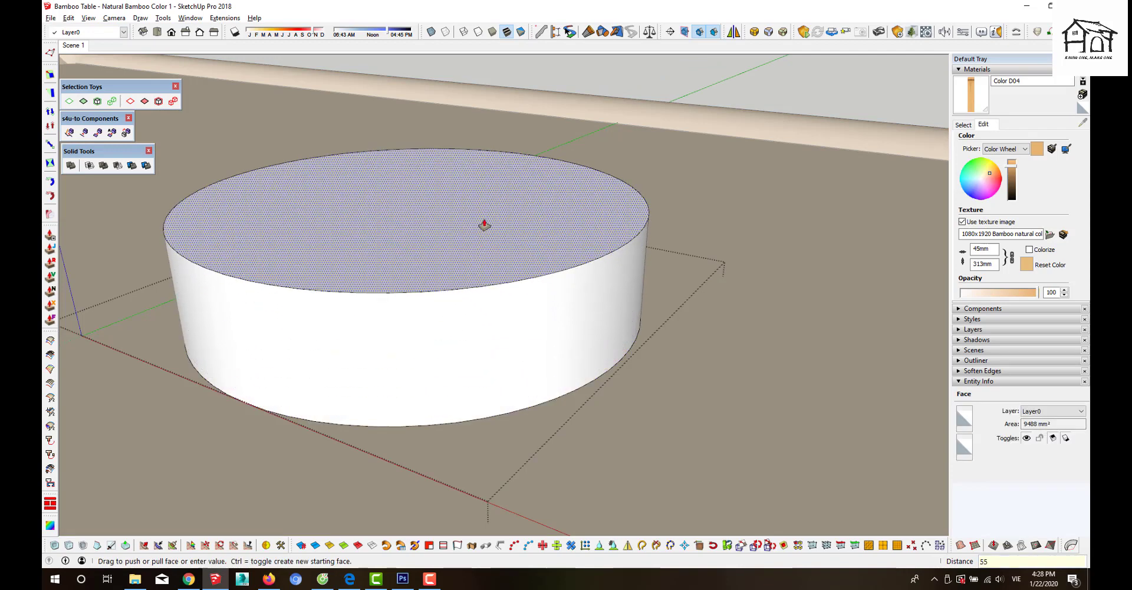
pyautogui.press('Return')
pyautogui.press('space')
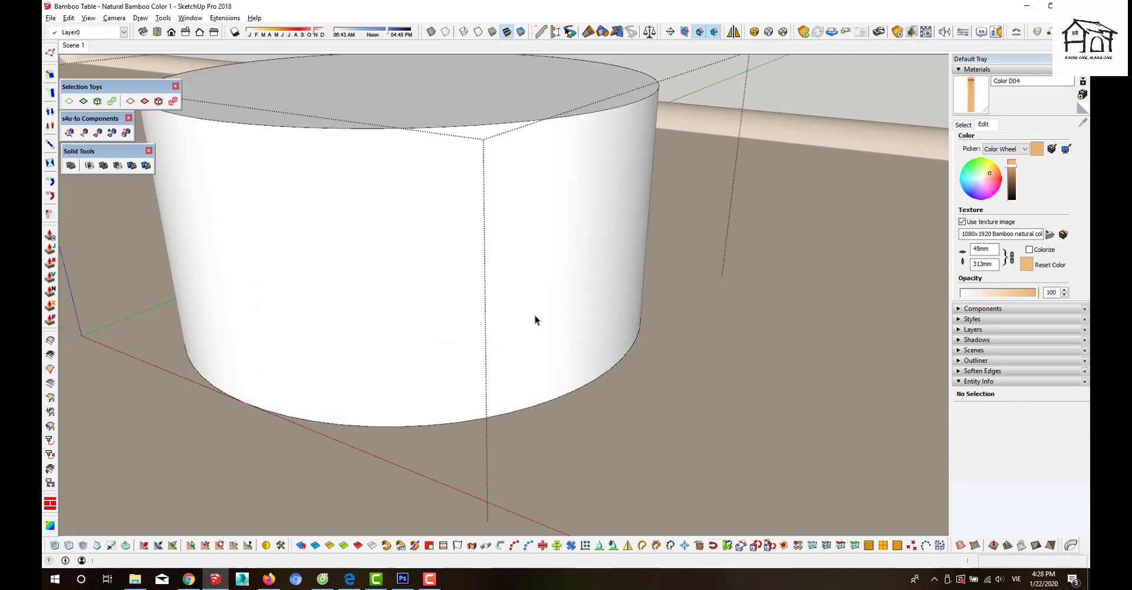
pyautogui.scroll(-3, 536, 315)
pyautogui.scroll(-1, 520, 328)
pyautogui.scroll(-2, 513, 342)
pyautogui.moveTo(498, 359)
pyautogui.mouseDown(button='middle')
pyautogui.moveTo(457, 246)
pyautogui.moveTo(458, 282)
pyautogui.mouseUp(button='middle')
pyautogui.scroll(2, 503, 317)
pyautogui.scroll(2, 464, 273)
# - Offset the cylinder's top edge inward to make a 37 mm-radius inner circle
pyautogui.press('f')
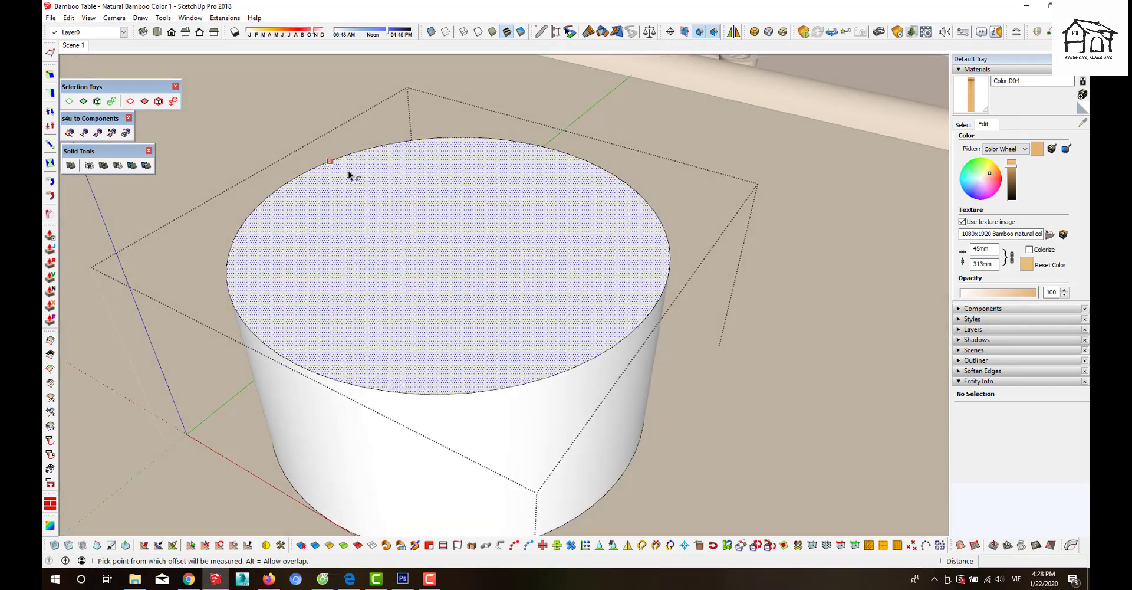
pyautogui.click(340, 159)
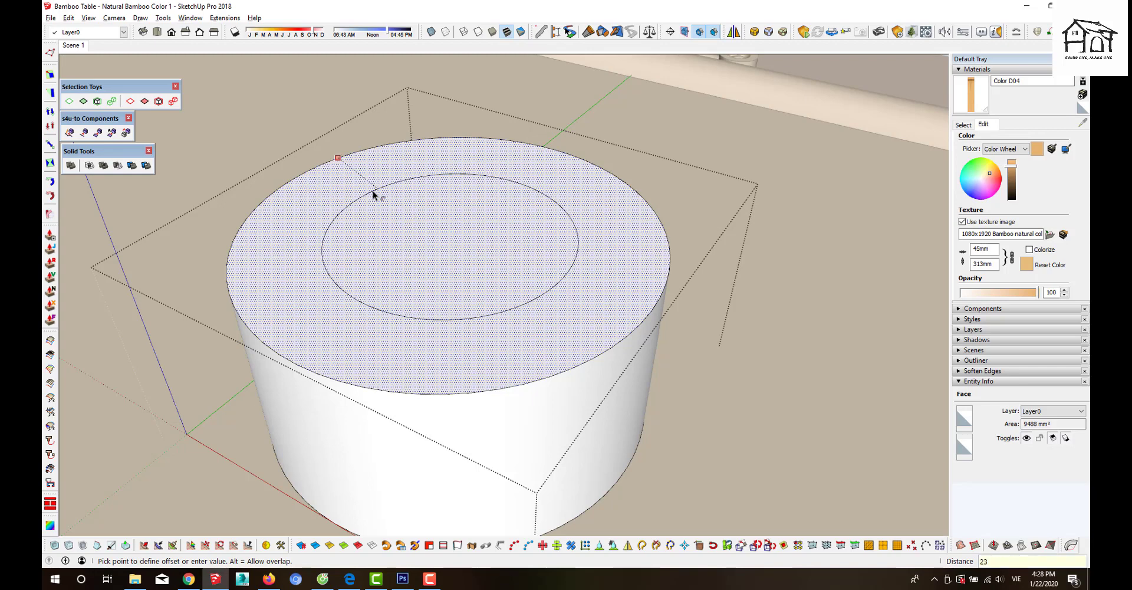
pyautogui.click(372, 193)
pyautogui.write('18')
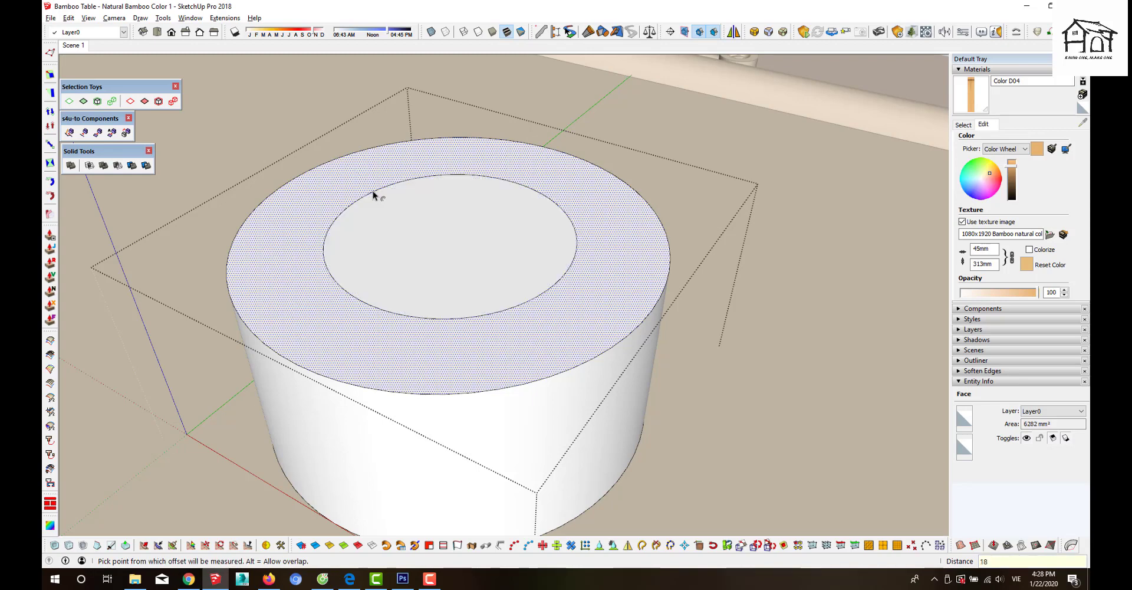
pyautogui.press('Return')
pyautogui.press('space')
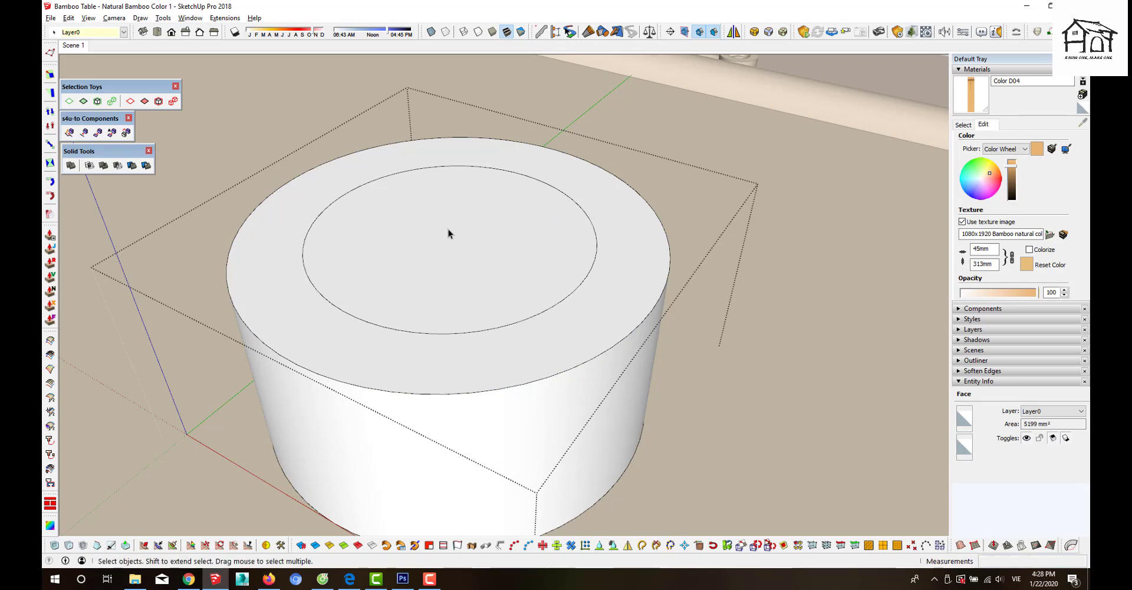
# - Push the inner circle 32 mm down to hollow a round recess
pyautogui.press('p')
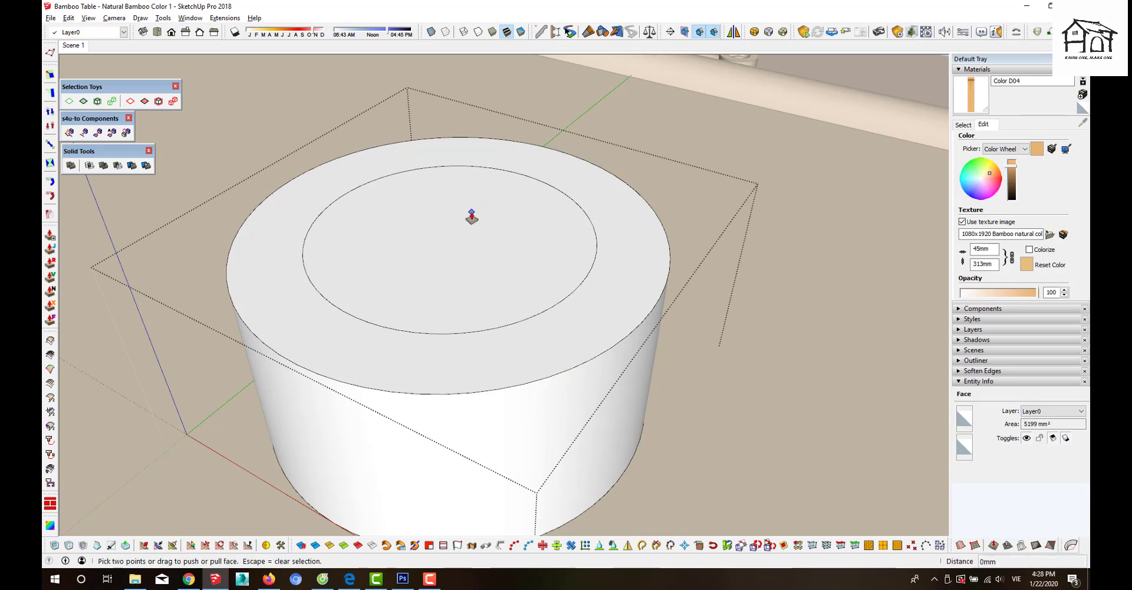
pyautogui.click(455, 198)
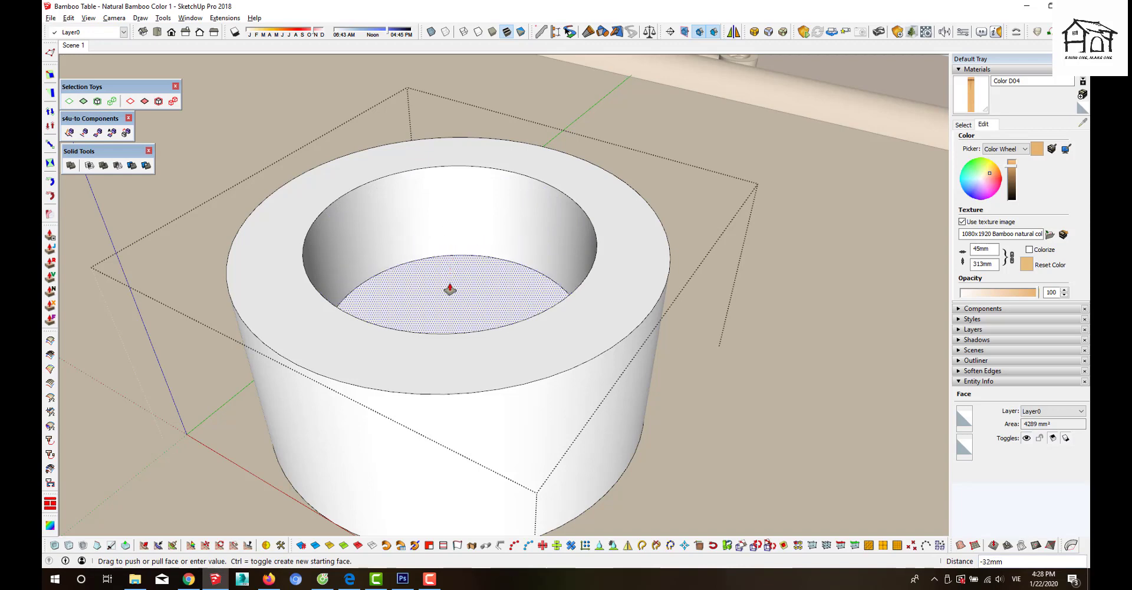
pyautogui.click(449, 289)
pyautogui.press('space')
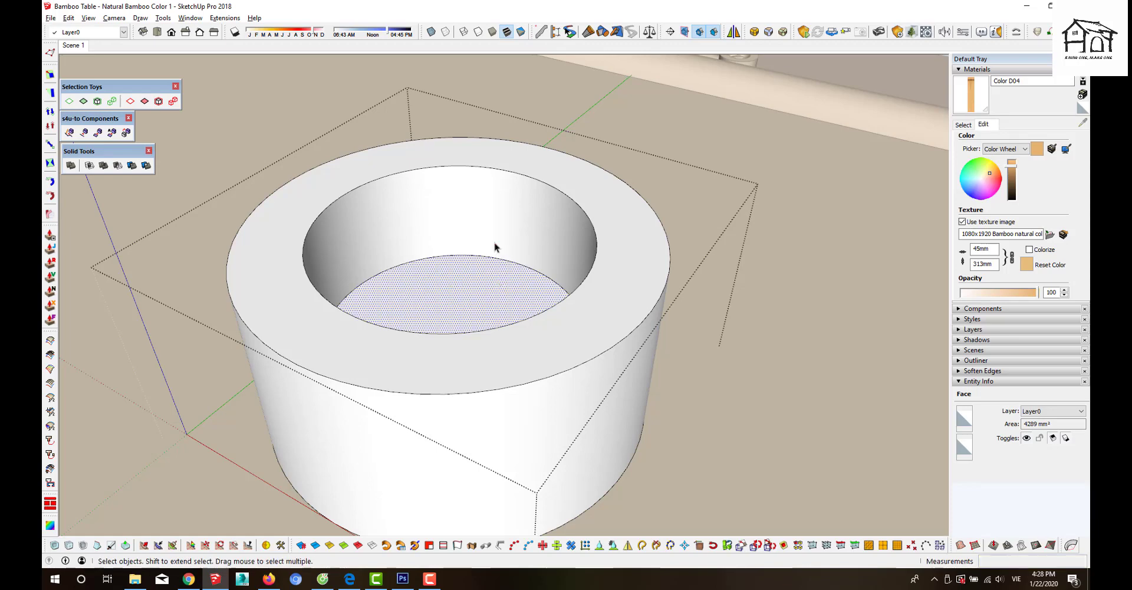
pyautogui.scroll(3, 489, 253)
pyautogui.click(485, 260)
# - Shrink the cylinder's bottom circle to 0.90 scale
pyautogui.moveTo(486, 260); pyautogui.dragTo(423, 302, button='middle')
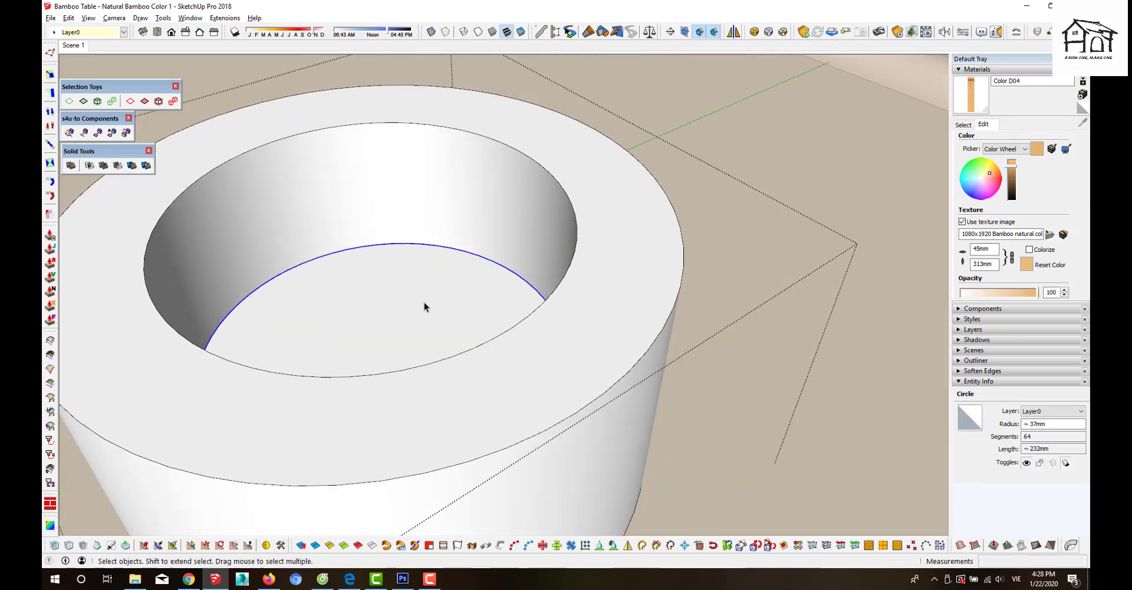
pyautogui.click(464, 31)
pyautogui.moveTo(513, 334); pyautogui.dragTo(507, 280, button='middle')
pyautogui.press('s')
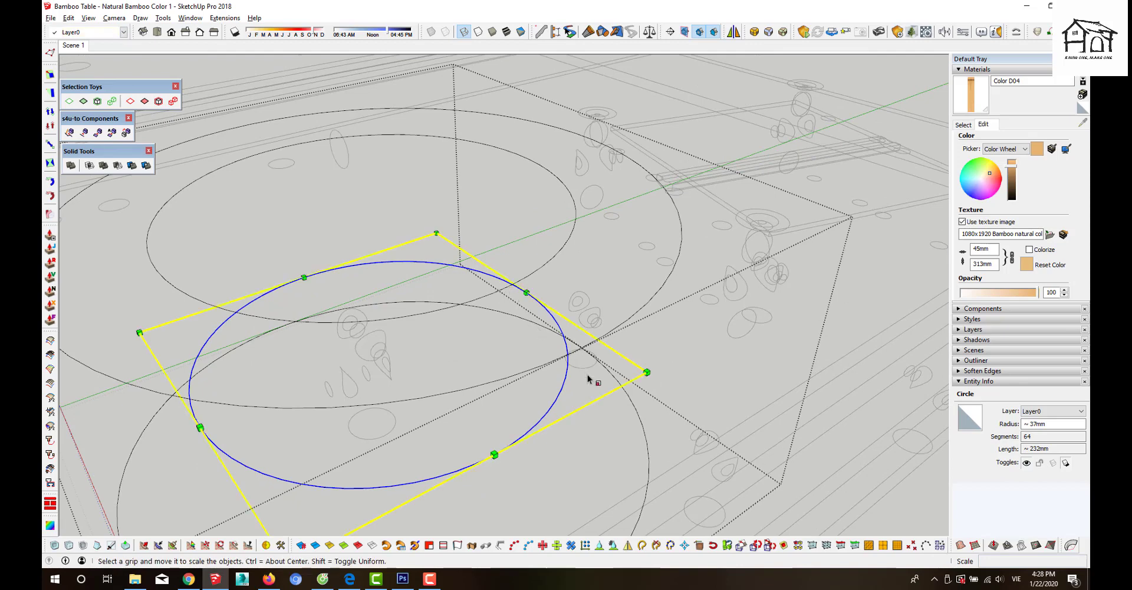
pyautogui.moveTo(647, 371); pyautogui.dragTo(619, 371)
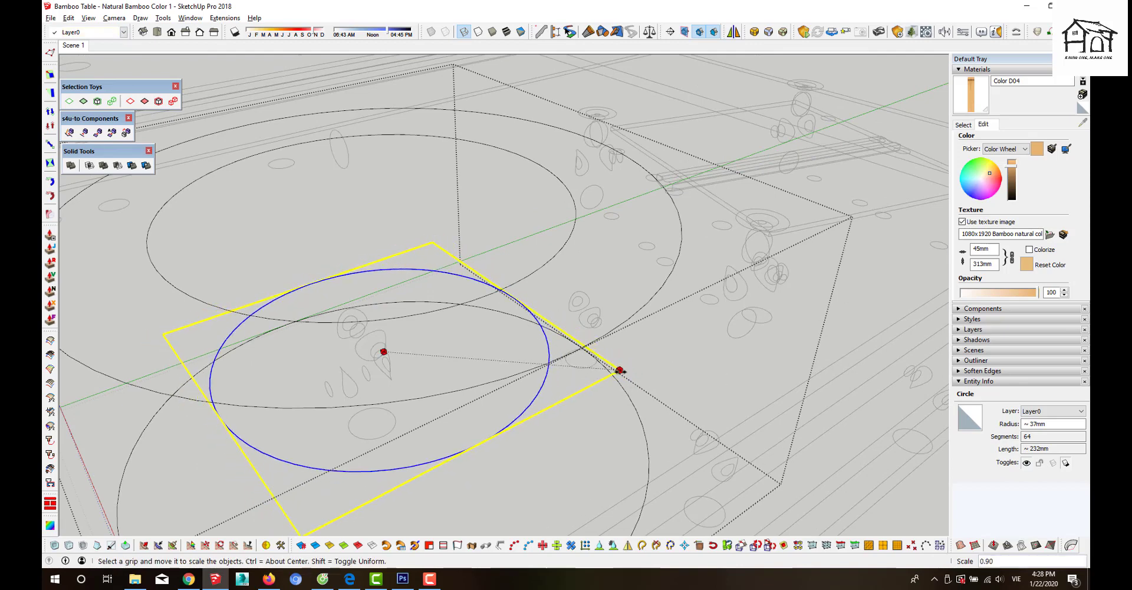
pyautogui.click(619, 370)
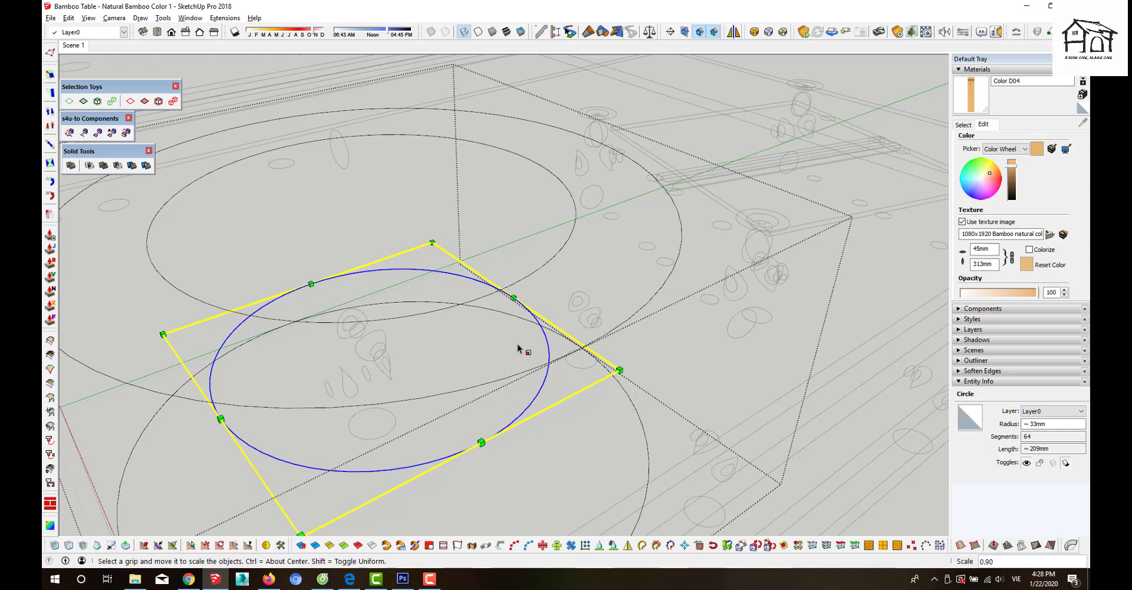
pyautogui.press('space')
pyautogui.moveTo(518, 349); pyautogui.dragTo(534, 363, button='middle')
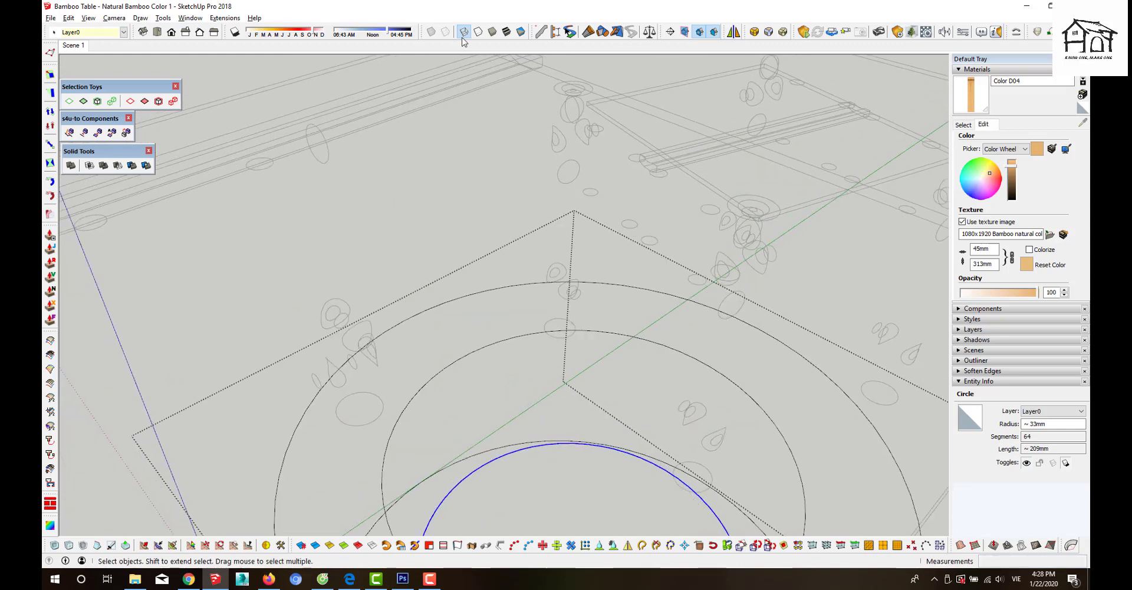
pyautogui.click(506, 33)
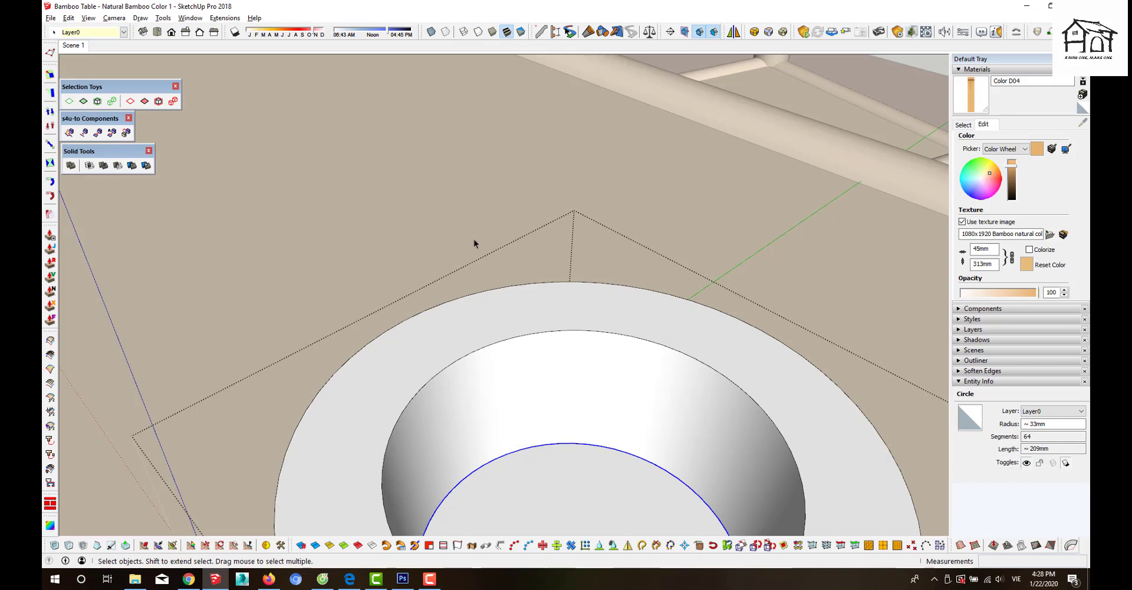
pyautogui.scroll(-3, 473, 242)
pyautogui.scroll(5, 497, 374)
pyautogui.moveTo(517, 435)
pyautogui.mouseDown(button='middle')
pyautogui.moveTo(505, 399)
pyautogui.moveTo(517, 389)
pyautogui.mouseUp(button='middle')
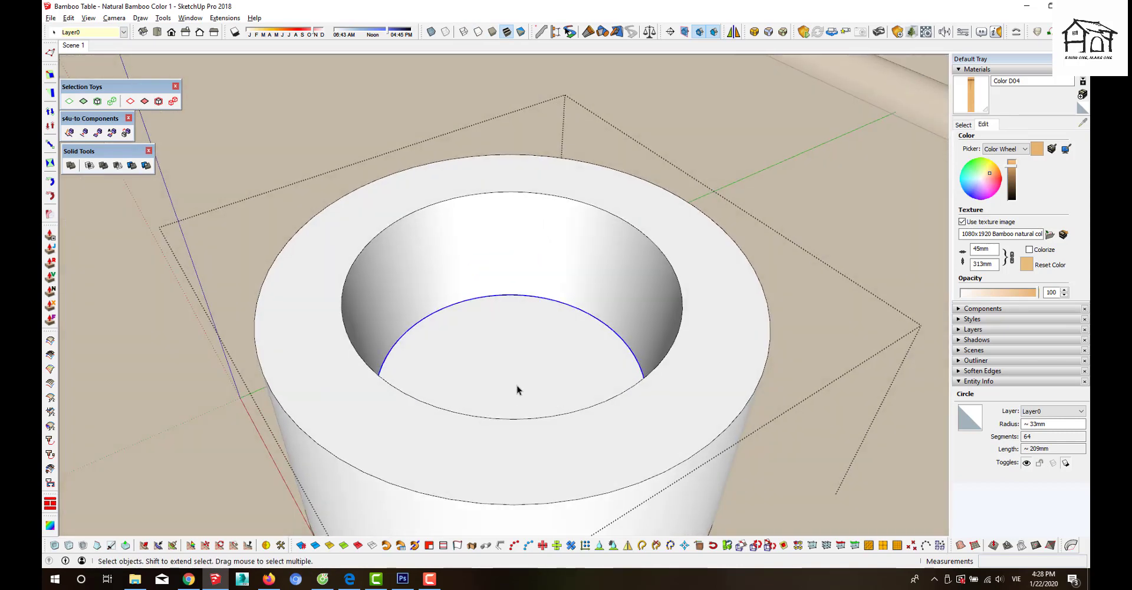
pyautogui.scroll(3, 518, 389)
# - Offset the inner circle inward and lift the new disc 3 mm
pyautogui.press('f')
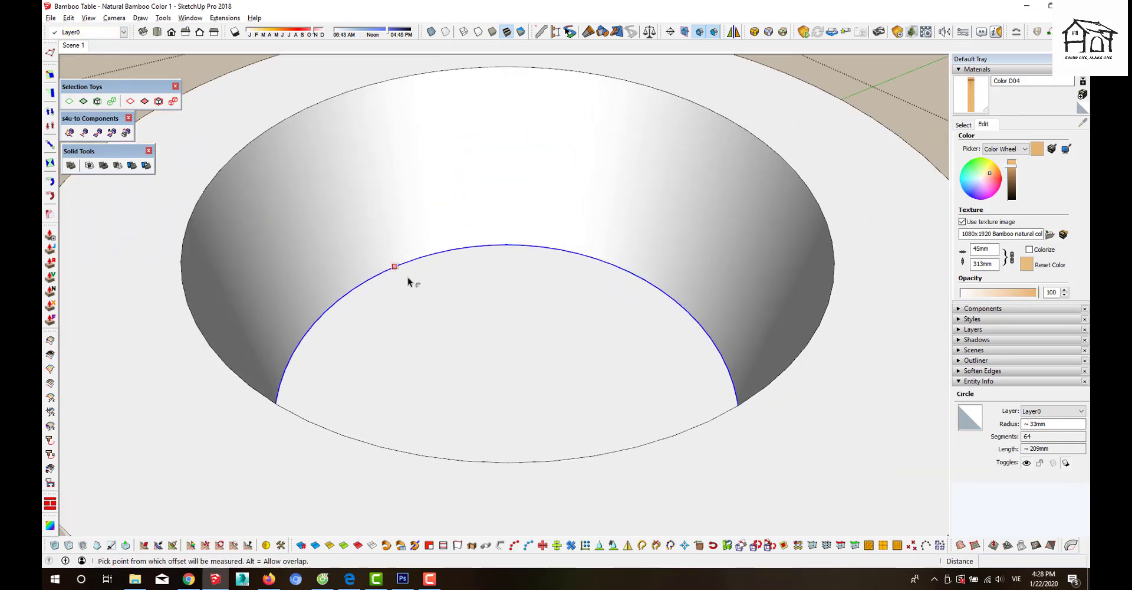
pyautogui.click(407, 268)
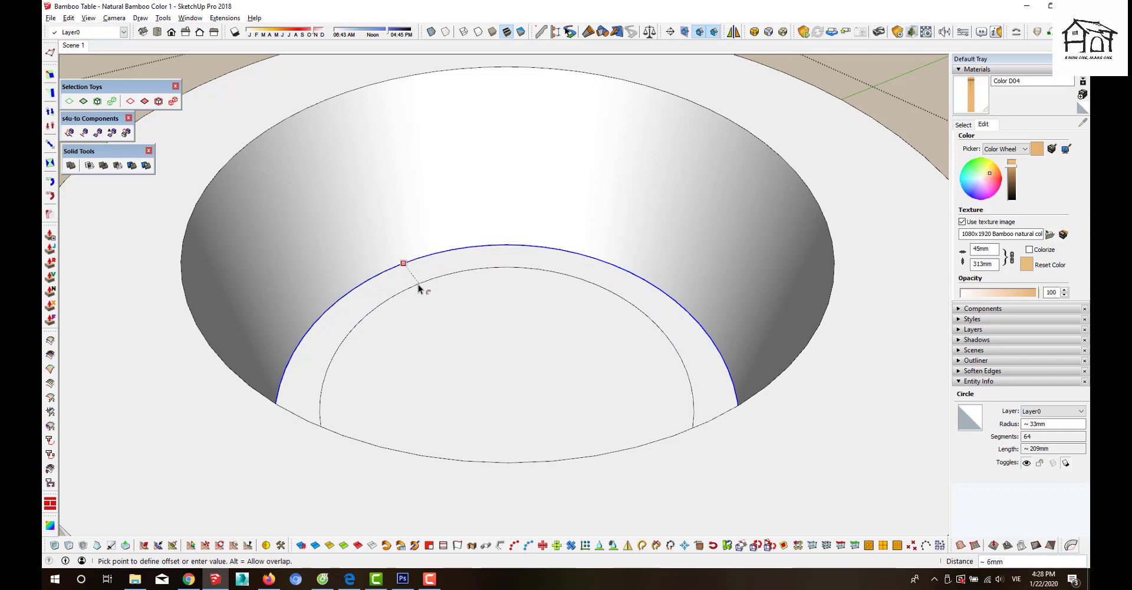
pyautogui.click(419, 284)
pyautogui.press('space')
pyautogui.moveTo(423, 353); pyautogui.dragTo(478, 347, button='middle')
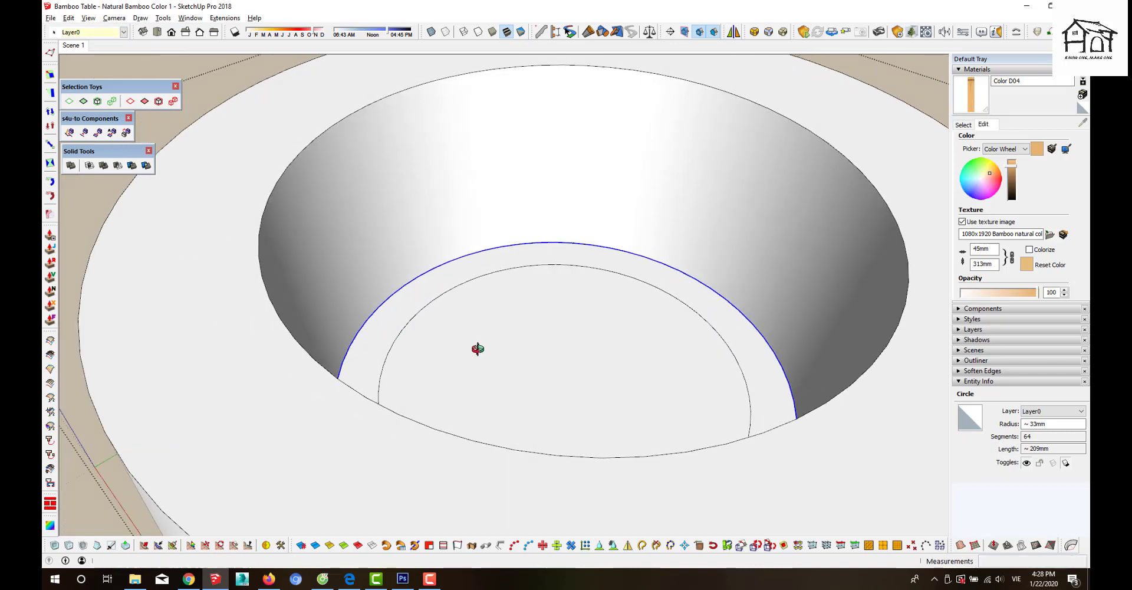
pyautogui.doubleClick(518, 349)
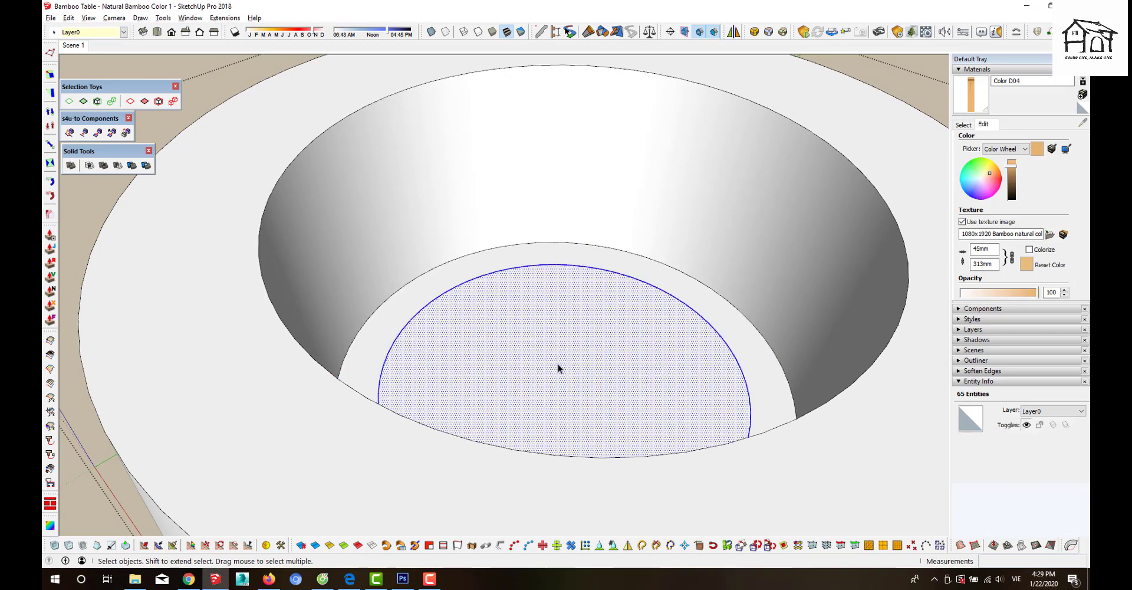
pyautogui.press('m')
pyautogui.moveTo(558, 371); pyautogui.dragTo(573, 347, button='middle')
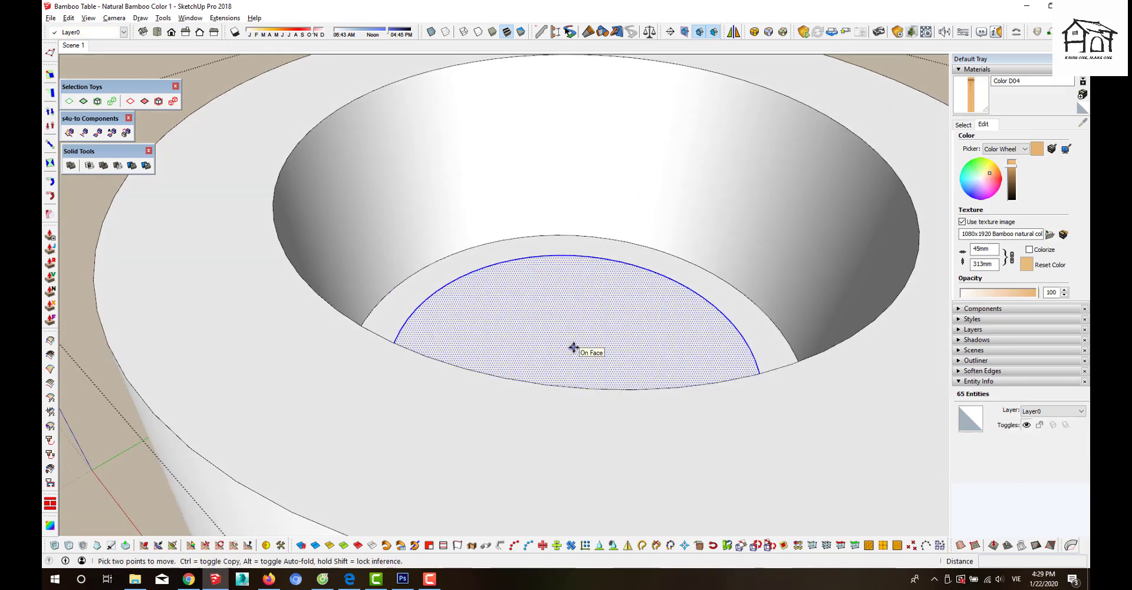
pyautogui.click(573, 347)
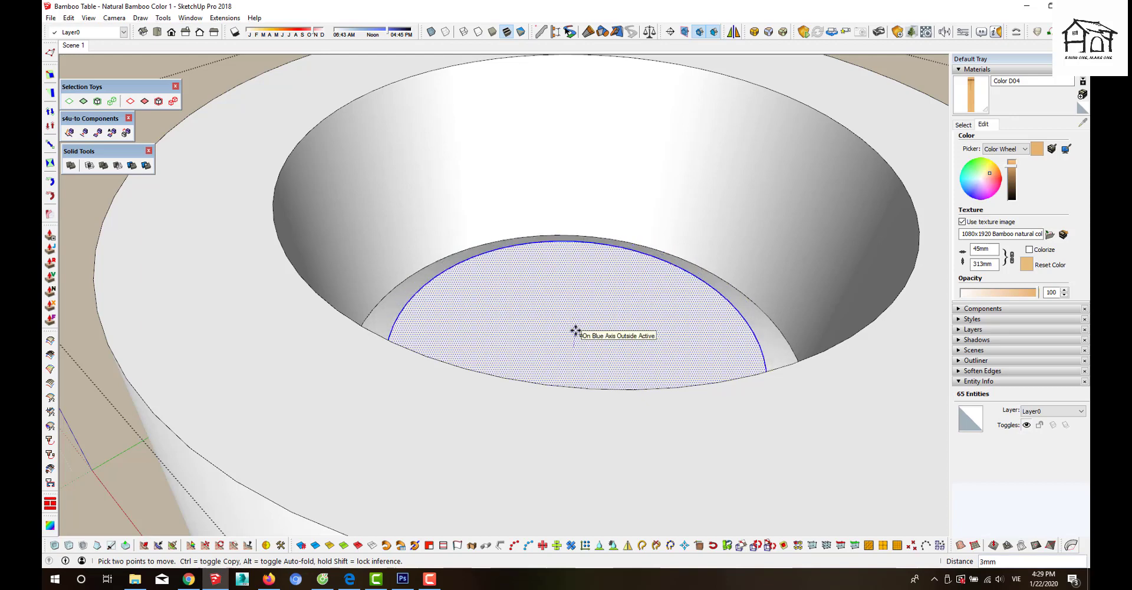
pyautogui.click(576, 330)
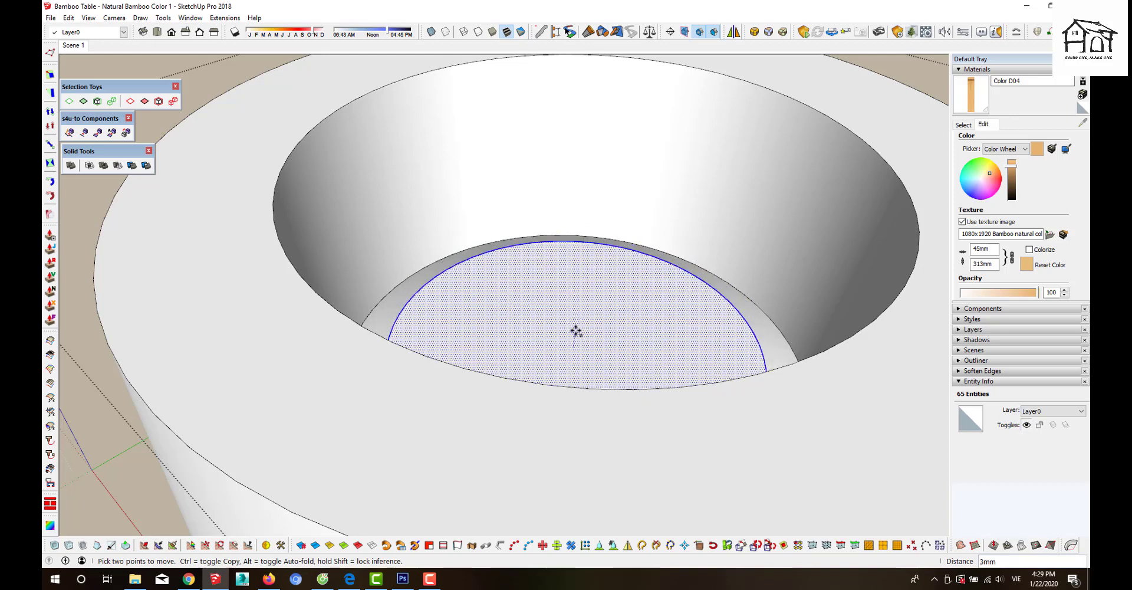
pyautogui.press('space')
# - Offset a smaller circle inside the raised disc and raise it as well
pyautogui.press('f')
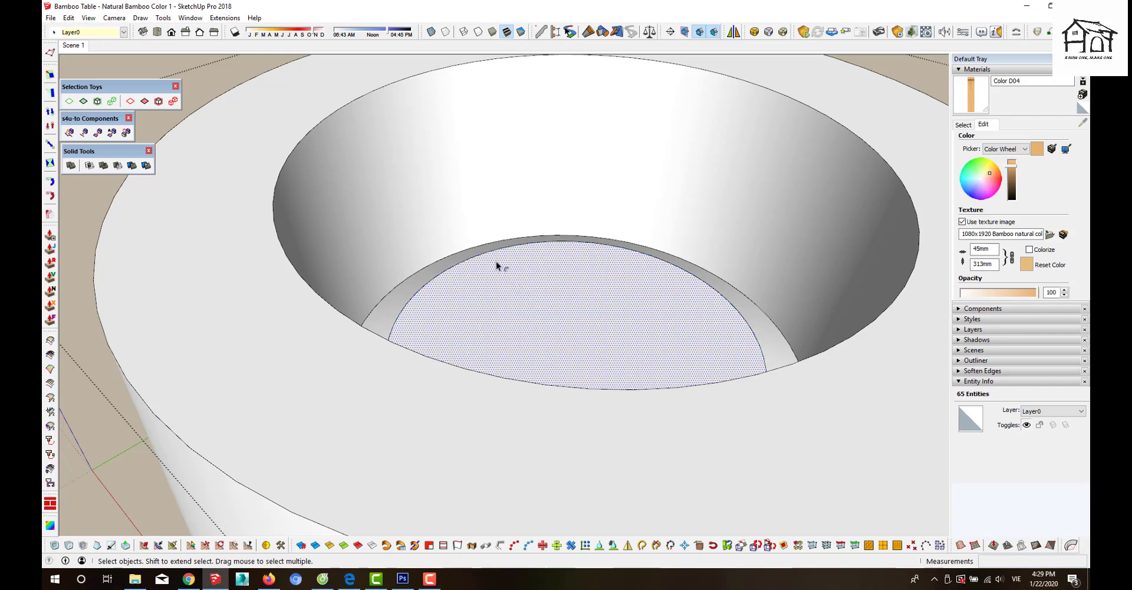
pyautogui.click(492, 251)
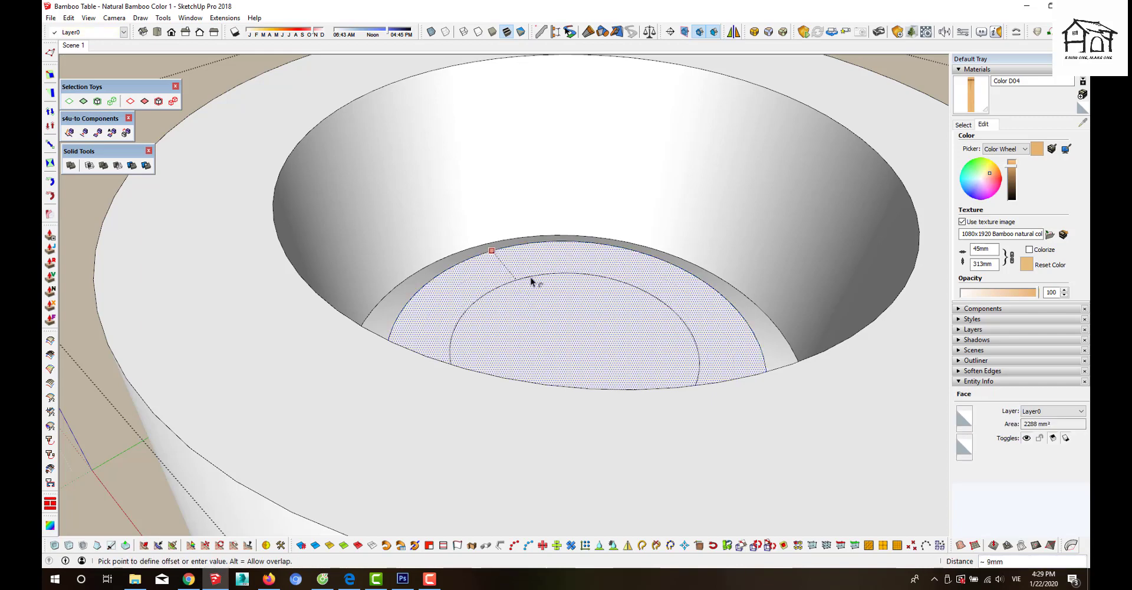
pyautogui.click(540, 287)
pyautogui.press('space')
pyautogui.doubleClick(554, 324)
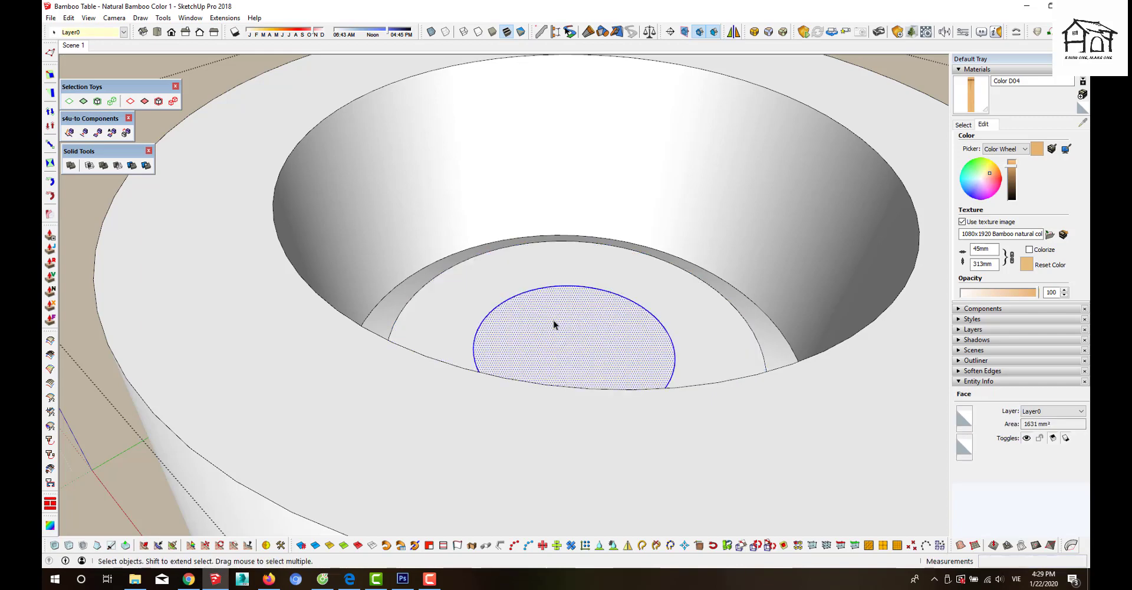
pyautogui.press('m')
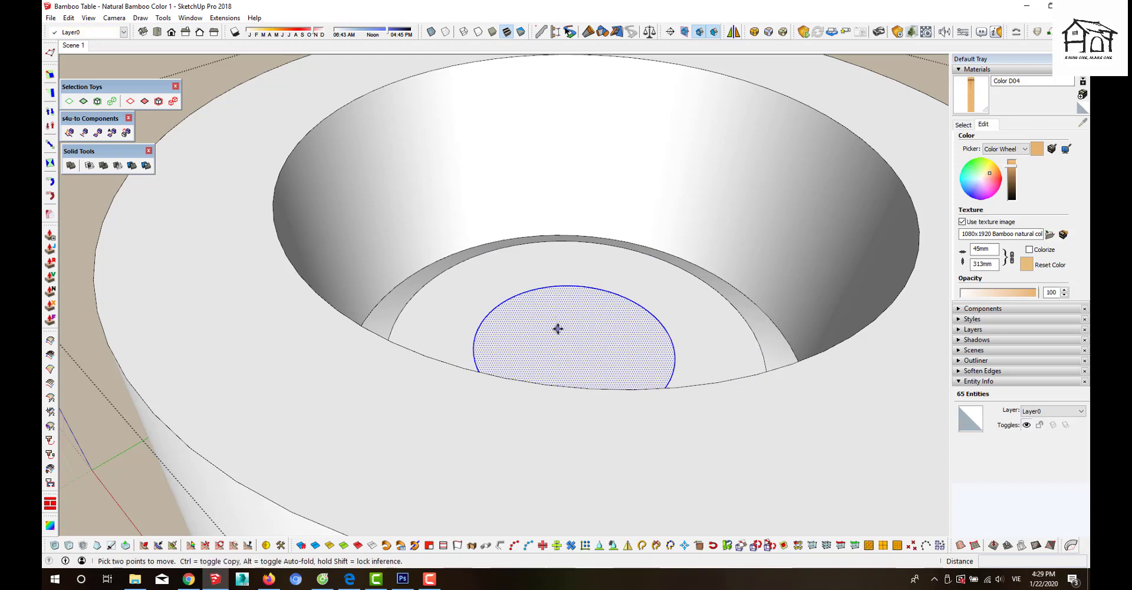
pyautogui.click(556, 324)
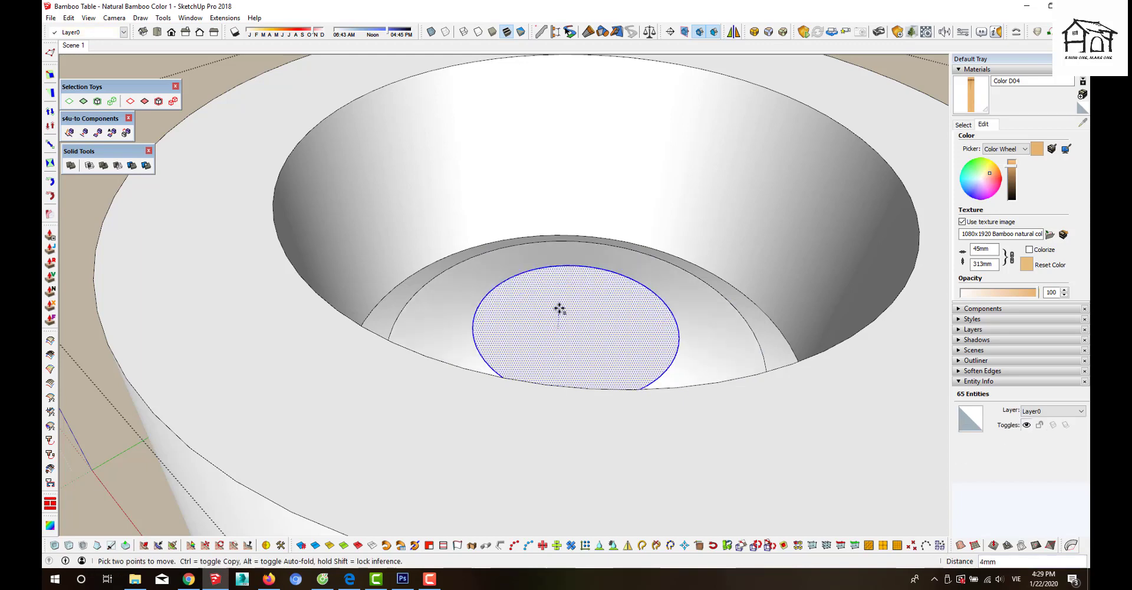
pyautogui.press('space')
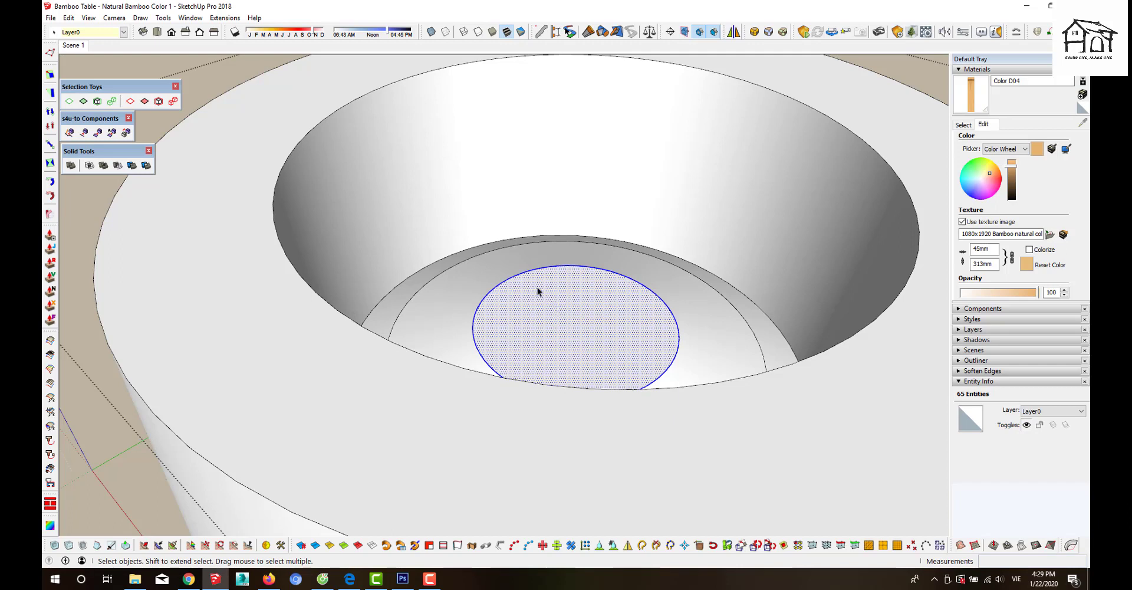
# - Add a small centre circle and raise it about 2 mm
pyautogui.press('f')
pyautogui.click(525, 271)
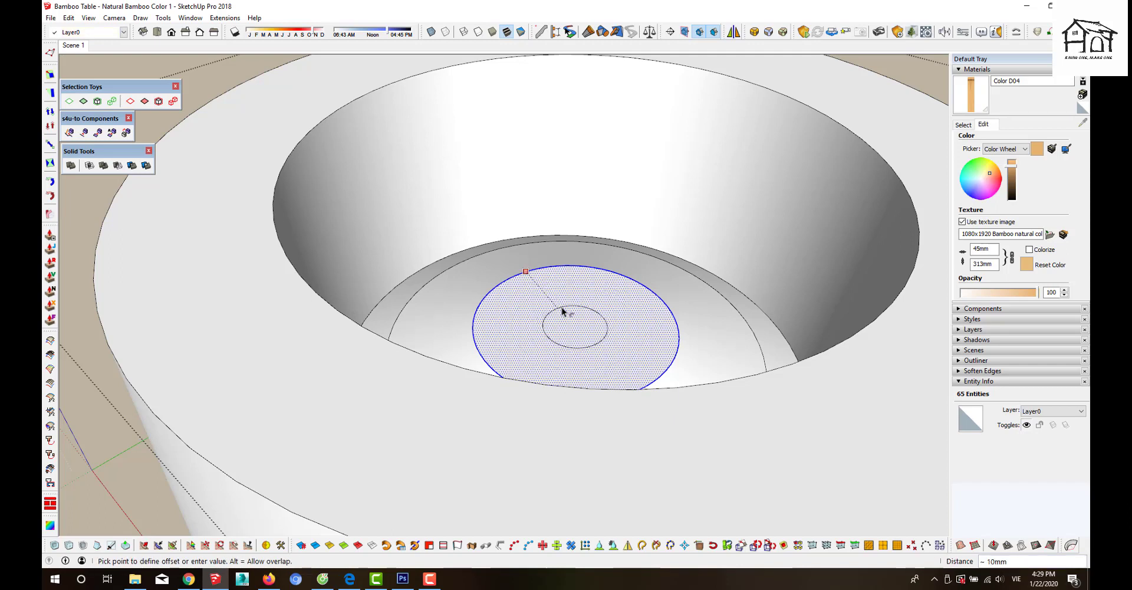
pyautogui.press('space')
pyautogui.click(568, 326)
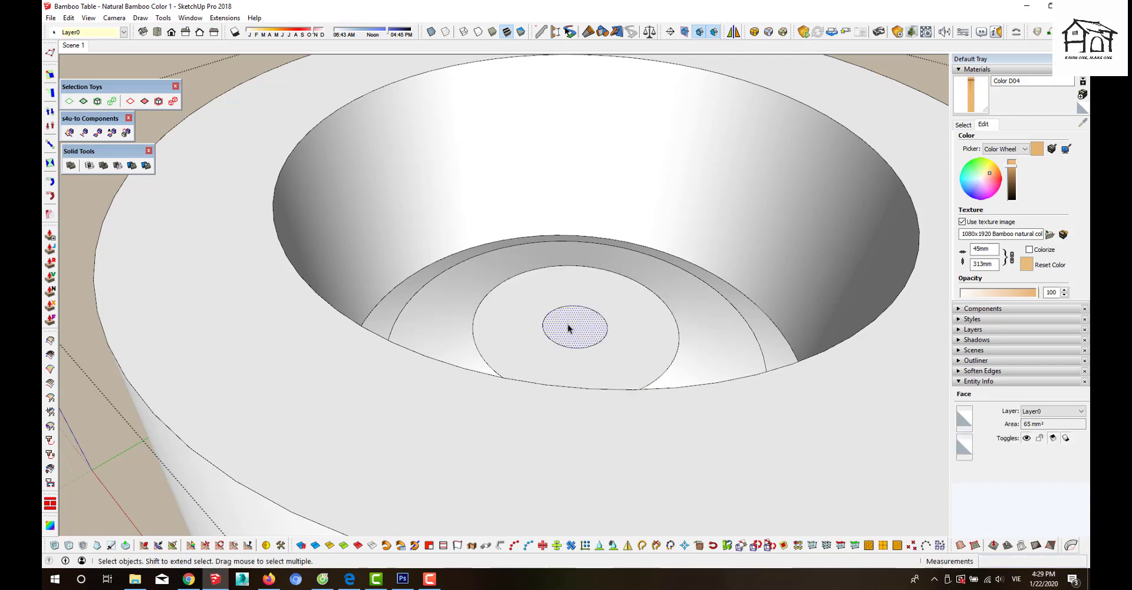
pyautogui.doubleClick(568, 326)
pyautogui.press('m')
pyautogui.click(572, 327)
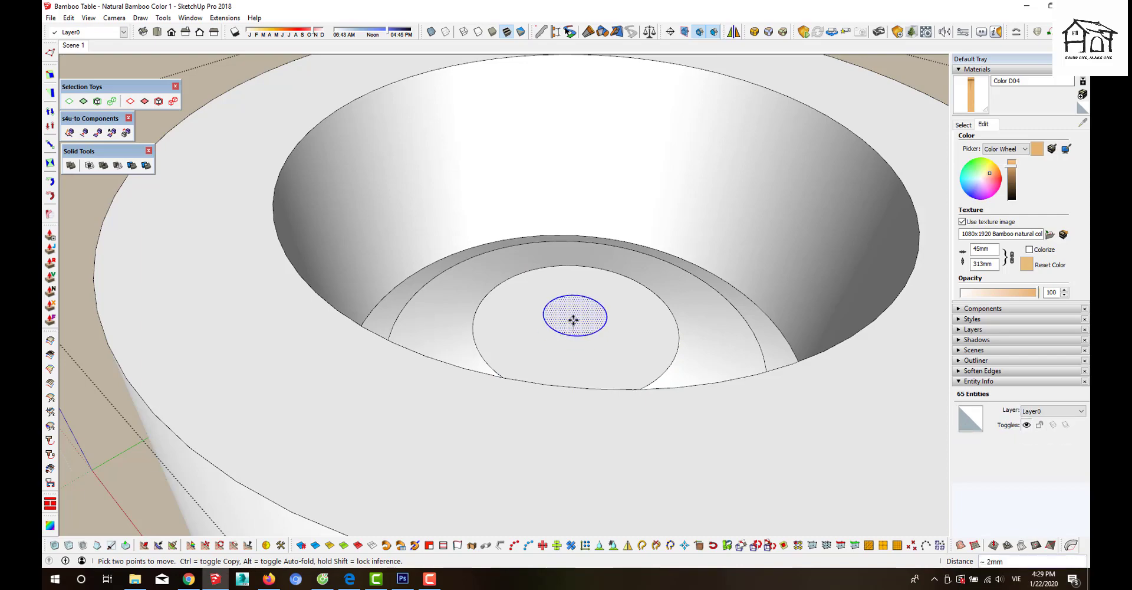
pyautogui.click(573, 319)
pyautogui.press('space')
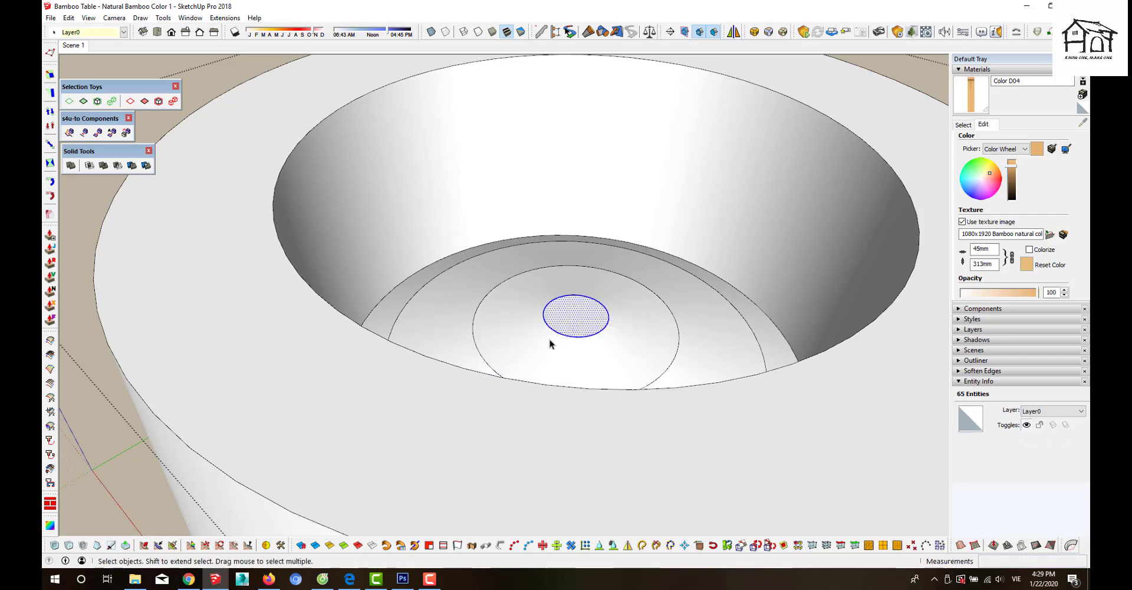
pyautogui.scroll(-3, 531, 348)
pyautogui.scroll(-3, 526, 349)
pyautogui.scroll(-3, 462, 359)
pyautogui.scroll(-3, 464, 360)
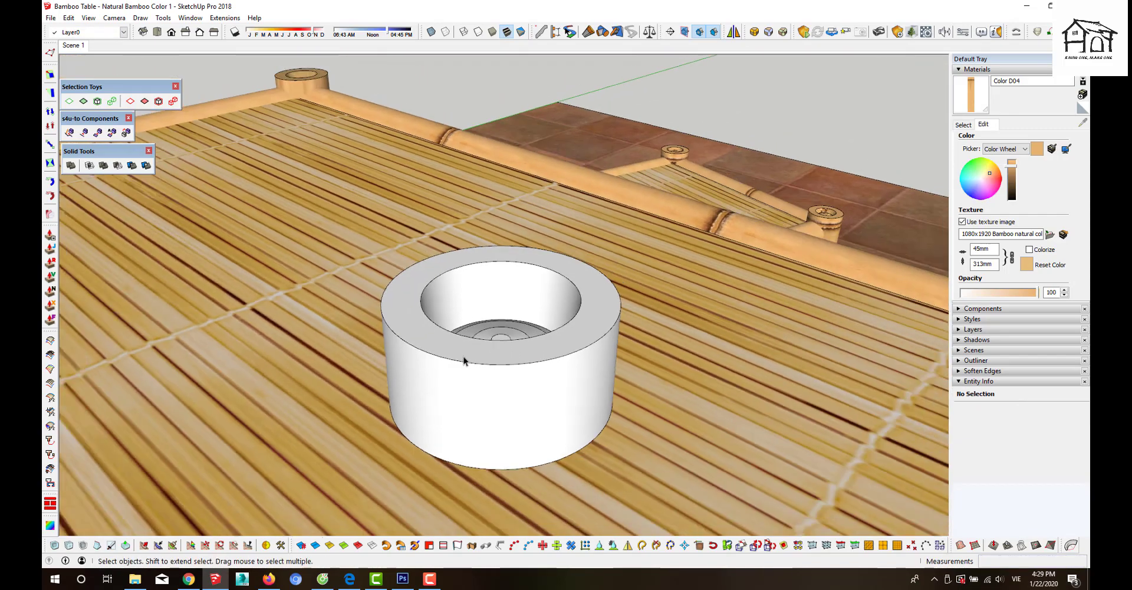
pyautogui.moveTo(464, 361); pyautogui.dragTo(501, 371, button='middle')
pyautogui.moveTo(576, 369)
pyautogui.mouseDown(button='middle')
pyautogui.moveTo(528, 363)
pyautogui.moveTo(544, 379)
pyautogui.mouseUp(button='middle')
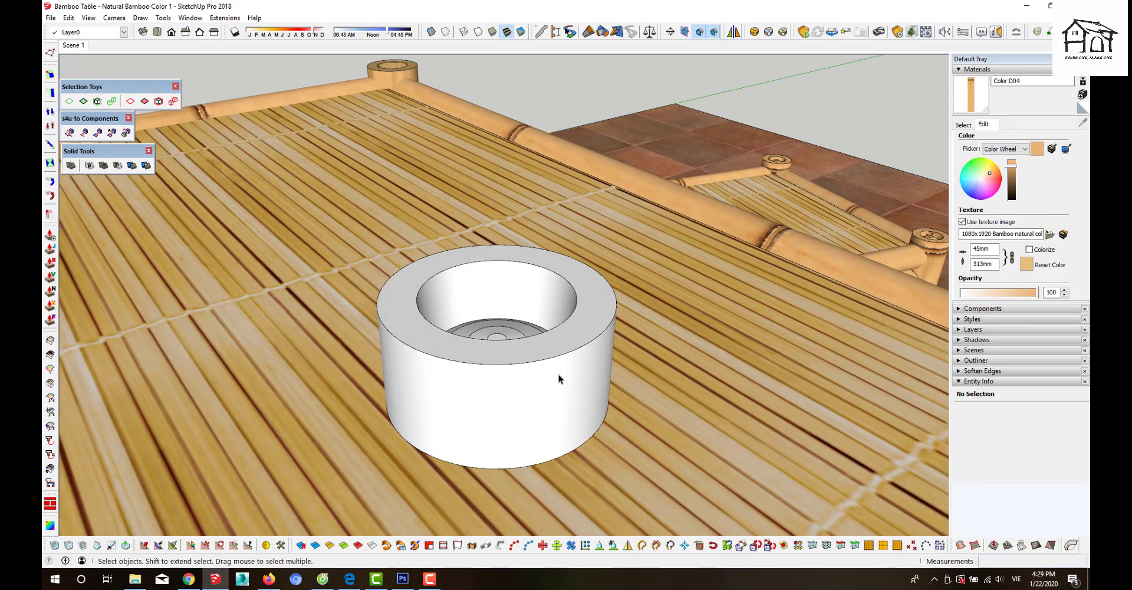
pyautogui.click(157, 32)
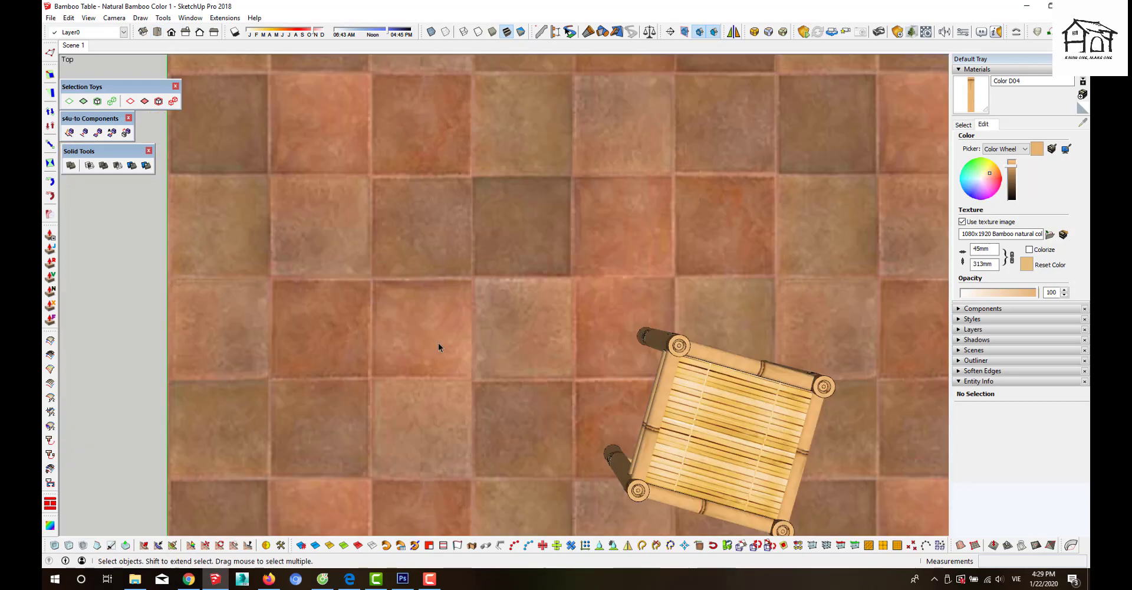
pyautogui.scroll(-2, 437, 342)
pyautogui.scroll(-3, 386, 325)
pyautogui.scroll(2, 510, 468)
pyautogui.scroll(3, 519, 442)
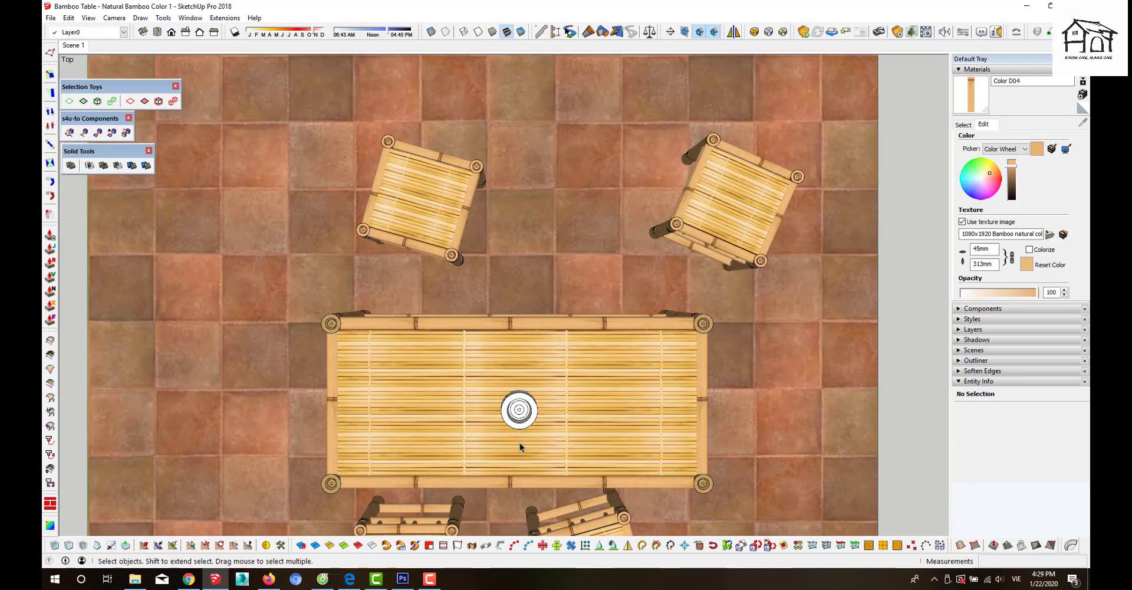
pyautogui.scroll(3, 521, 462)
pyautogui.scroll(3, 514, 401)
pyautogui.scroll(1, 525, 415)
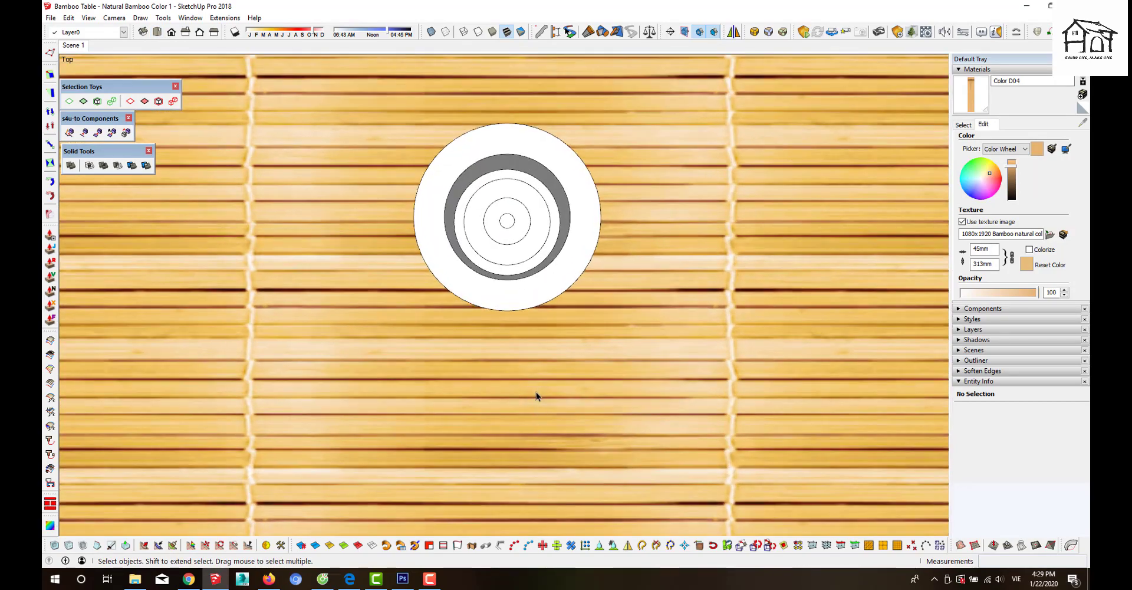
pyautogui.scroll(-1, 519, 371)
pyautogui.moveTo(505, 346)
pyautogui.mouseDown(button='middle')
pyautogui.moveTo(513, 270)
pyautogui.moveTo(546, 169)
pyautogui.mouseUp(button='middle')
pyautogui.scroll(2, 532, 352)
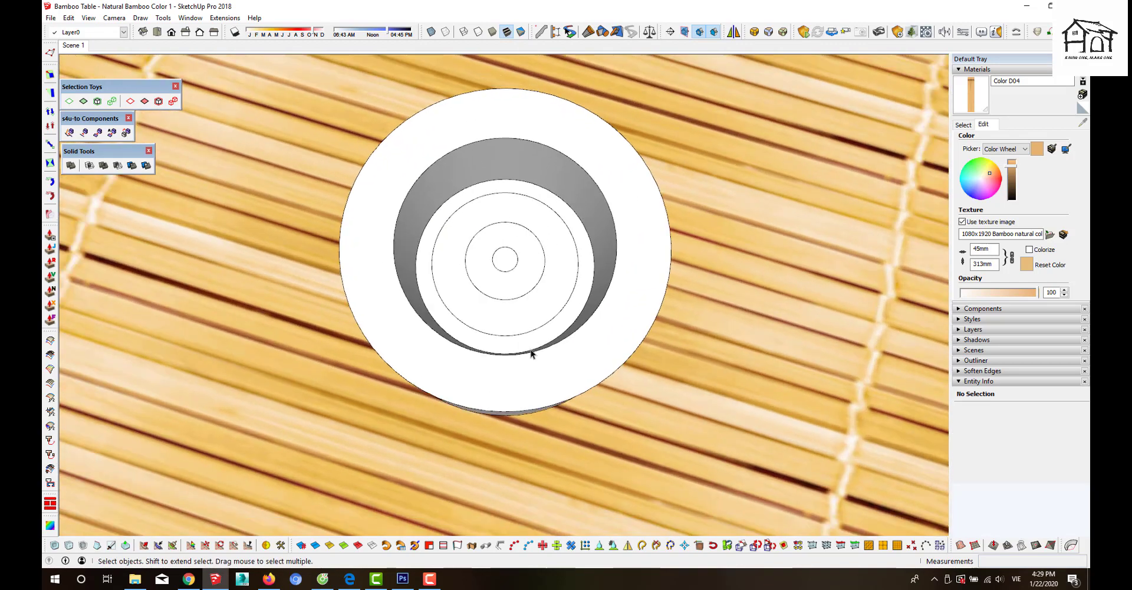
pyautogui.moveTo(531, 352); pyautogui.dragTo(430, 210, button='middle')
pyautogui.scroll(2, 554, 286)
pyautogui.scroll(1, 549, 332)
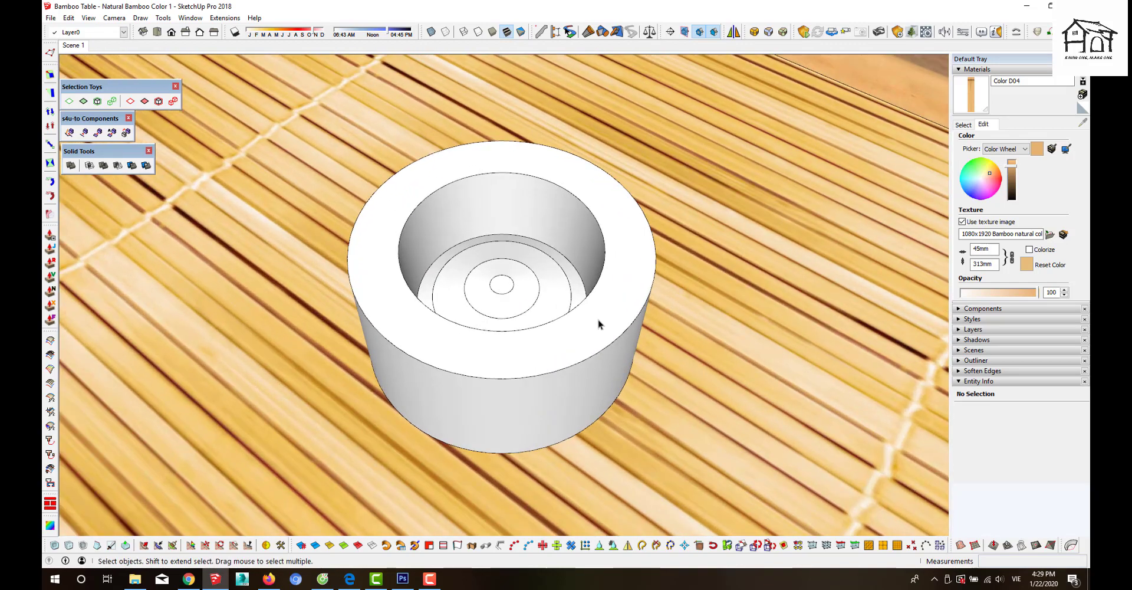
pyautogui.press('c')
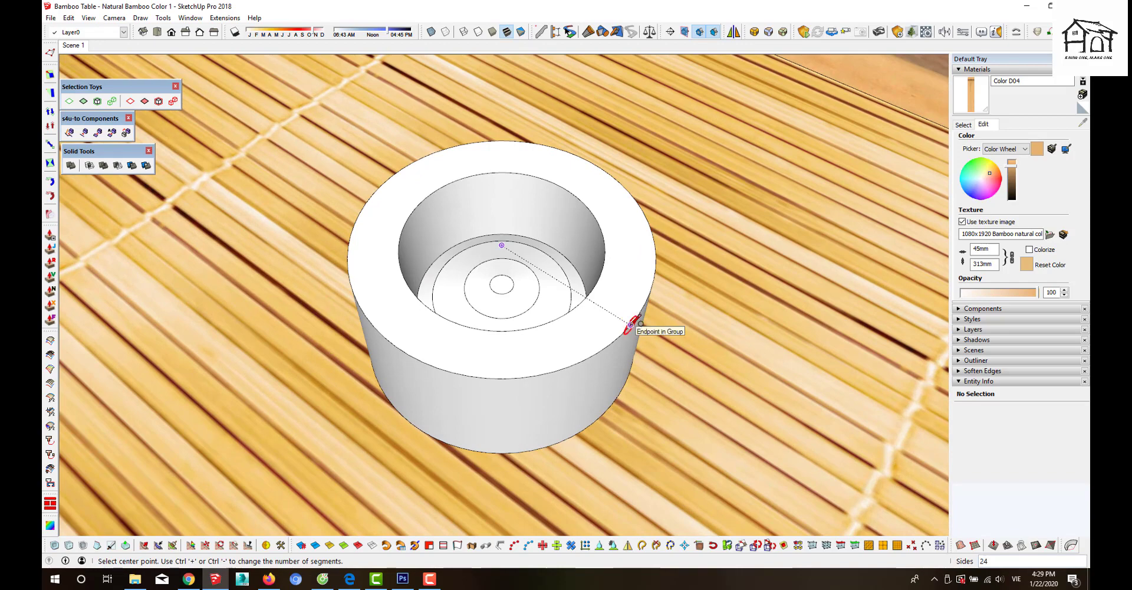
# - Draw a circle of radius 4 on the ashtray rim
pyautogui.click(631, 324)
pyautogui.write('4')
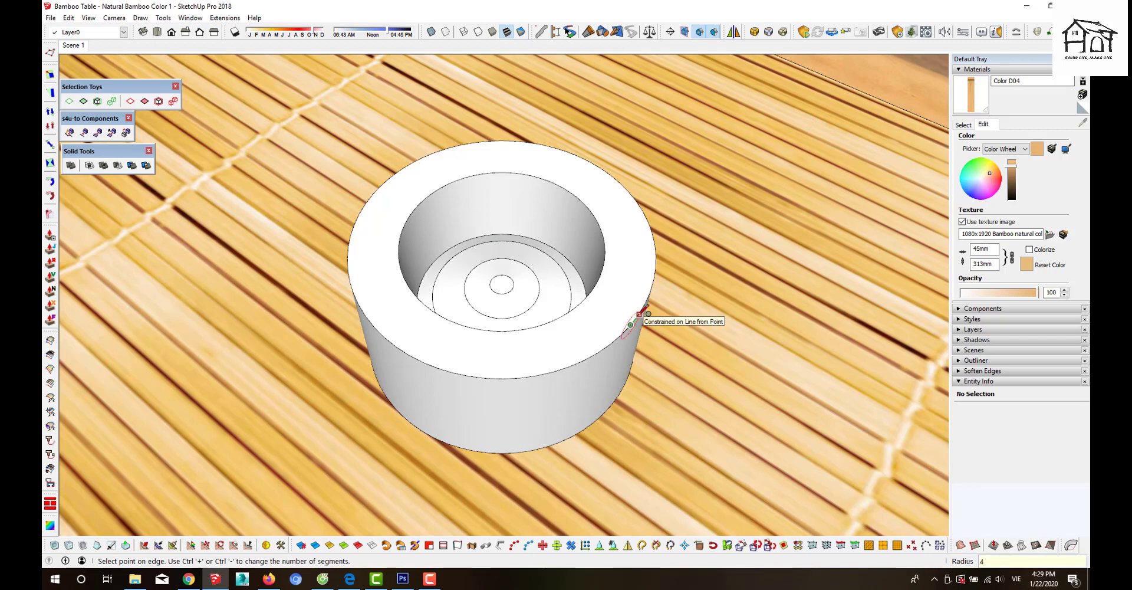
pyautogui.press('Return')
pyautogui.press('space')
pyautogui.scroll(1, 632, 329)
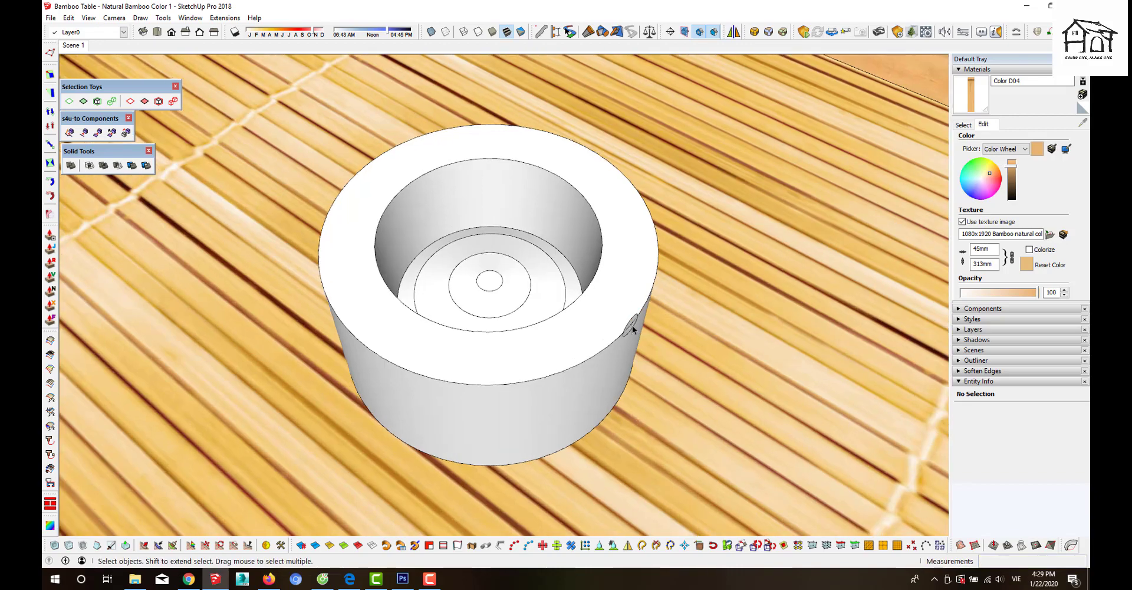
pyautogui.scroll(2, 633, 329)
pyautogui.moveTo(627, 328); pyautogui.dragTo(607, 306, button='middle')
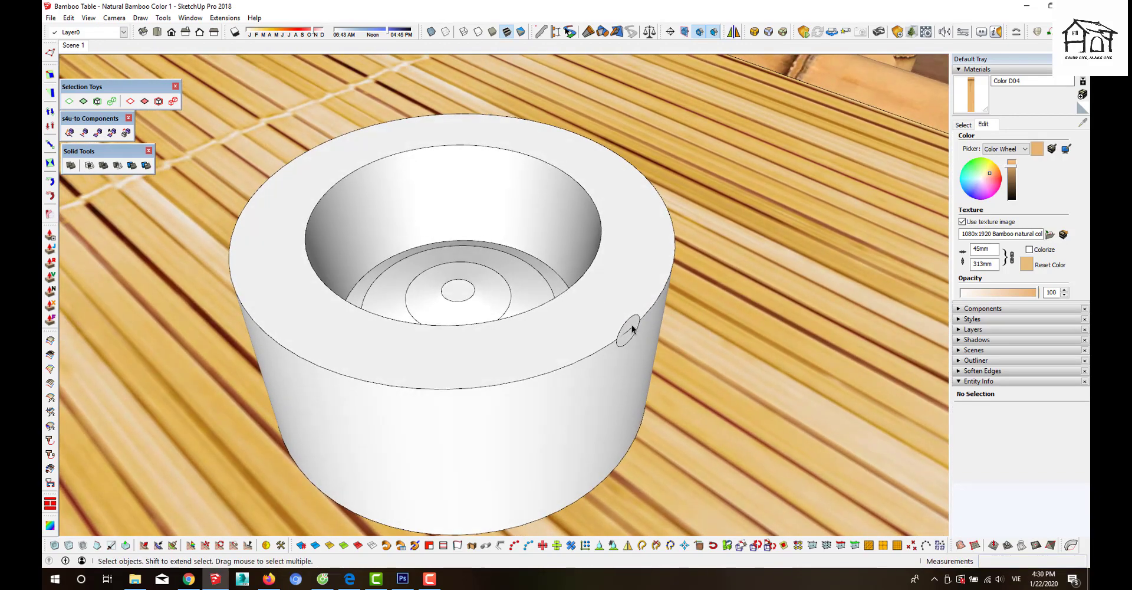
# - Push/Pull the small circle 117 mm across the bowl into a rod
pyautogui.doubleClick(629, 329)
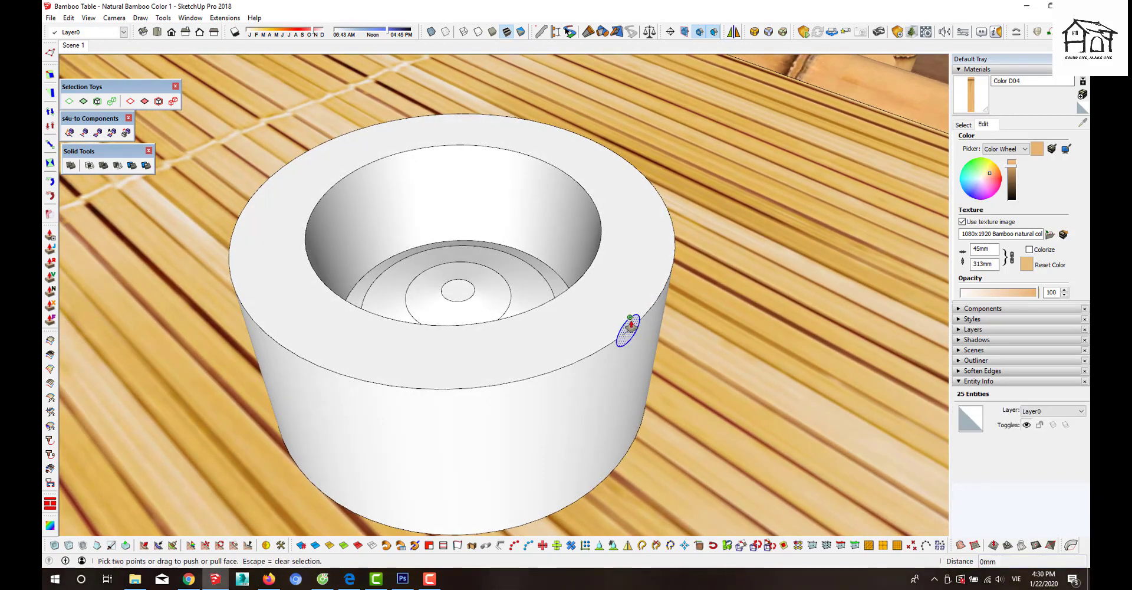
pyautogui.press('p')
pyautogui.moveTo(630, 329); pyautogui.dragTo(300, 141)
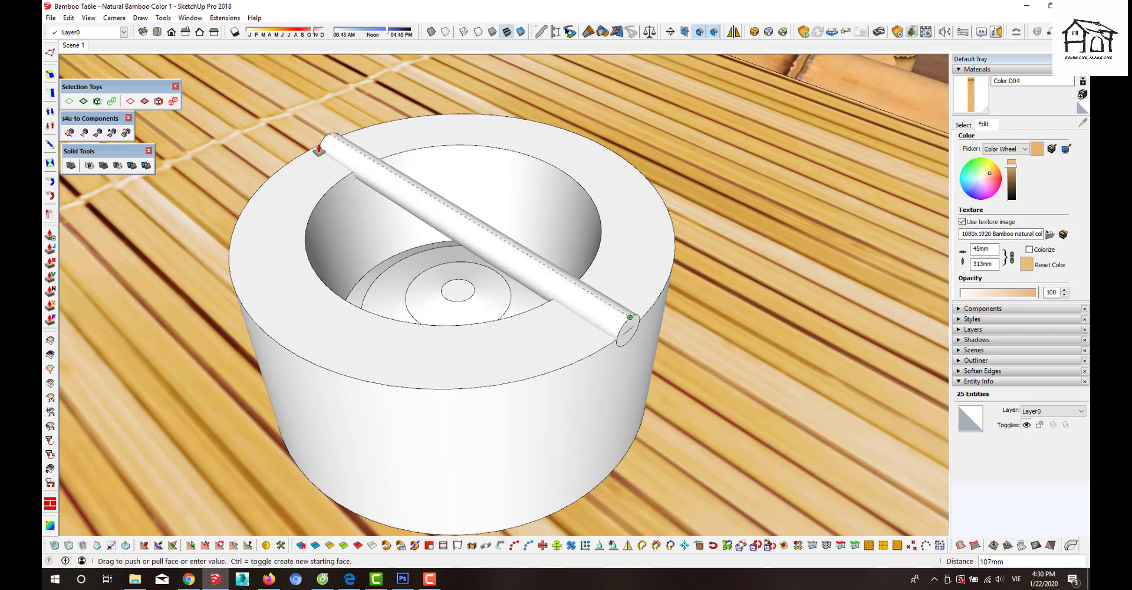
pyautogui.click(393, 200)
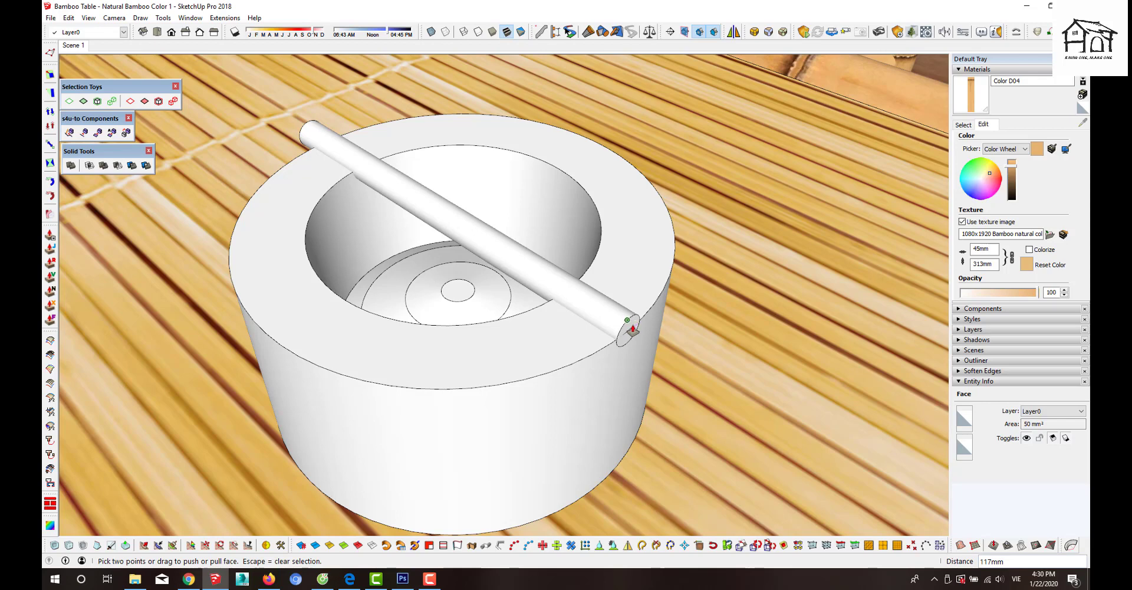
pyautogui.scroll(1, 630, 332)
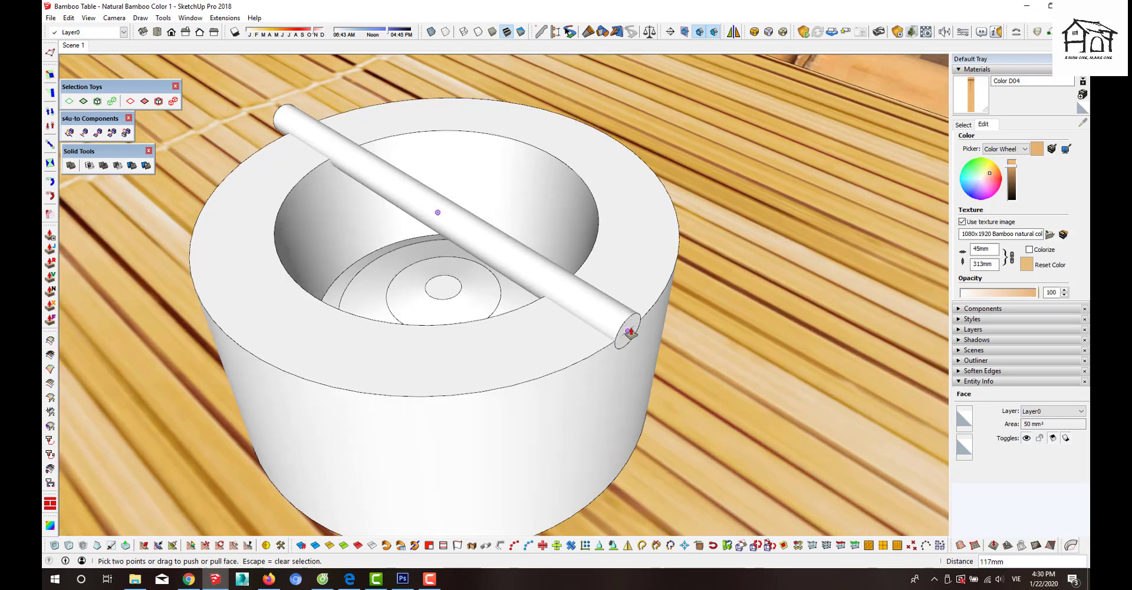
pyautogui.scroll(3, 630, 332)
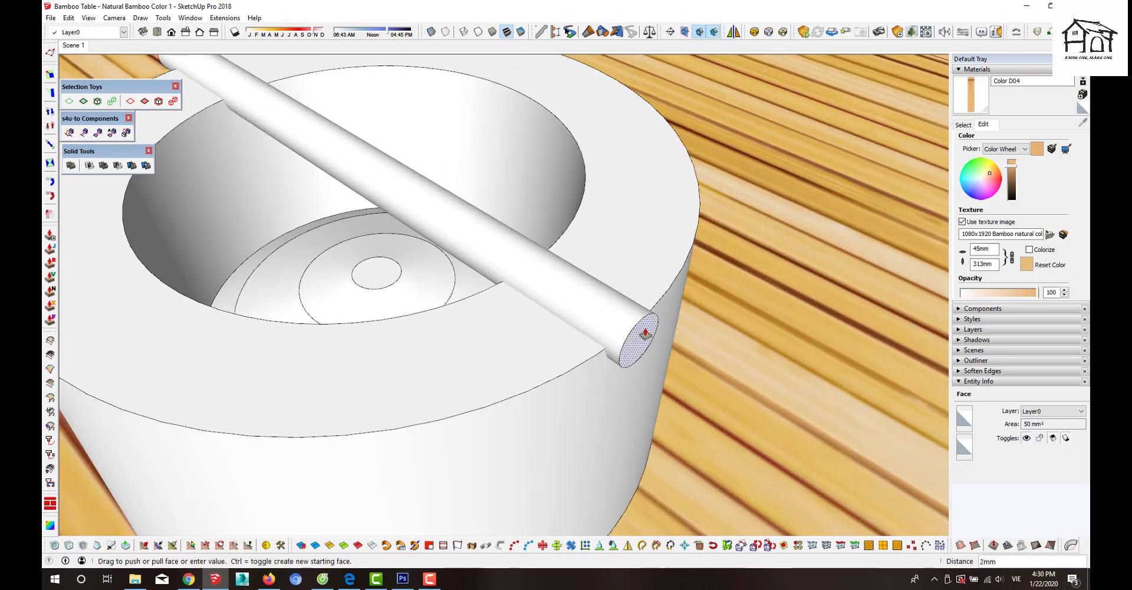
# - Select the entire rod, including all its faces and edges
pyautogui.press('space')
pyautogui.scroll(-4, 589, 390)
pyautogui.scroll(-1, 585, 348)
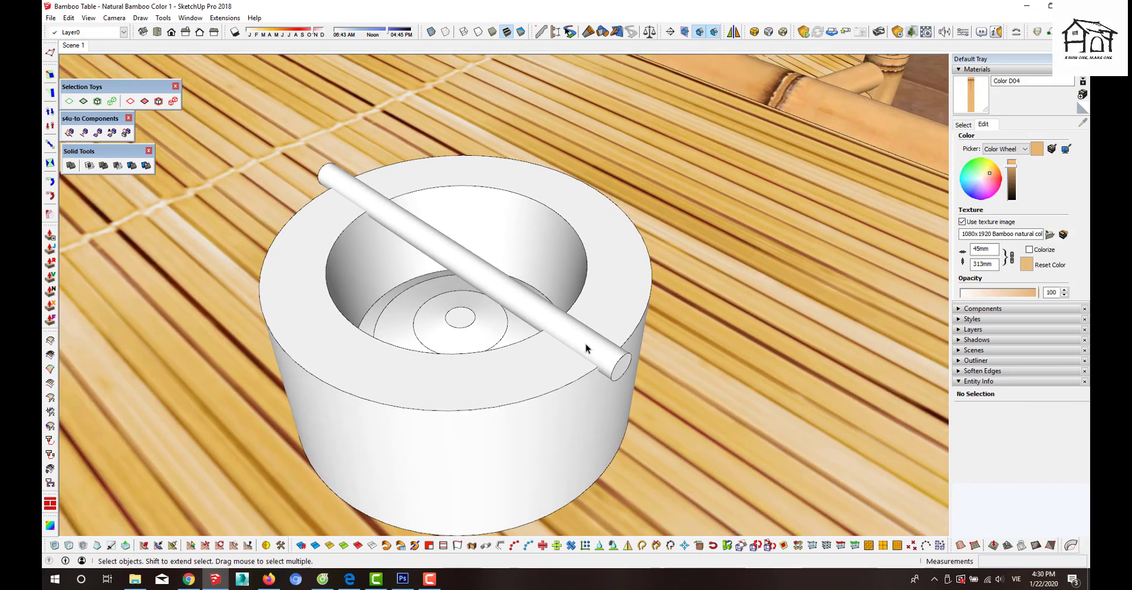
pyautogui.click(588, 346)
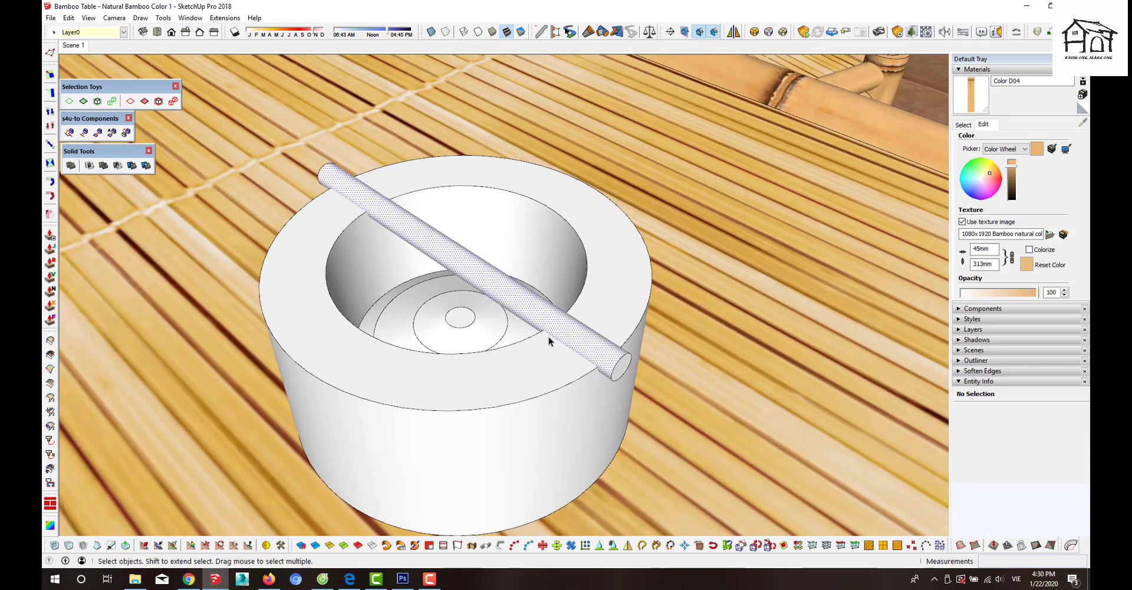
pyautogui.tripleClick(528, 312)
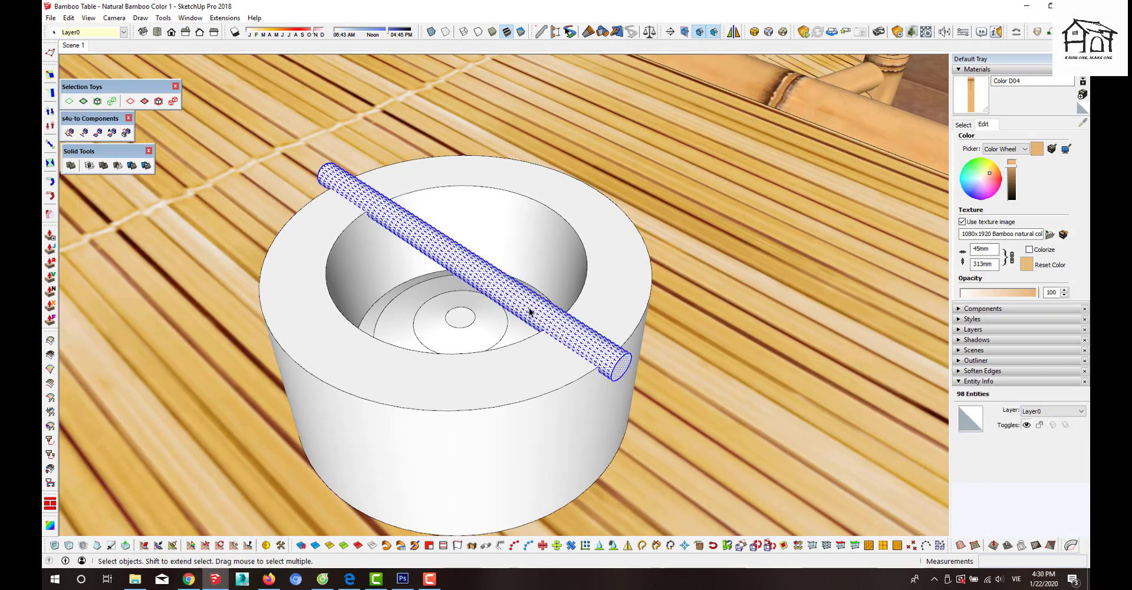
# - Group the rod, rotate a copy 90° about the bowl centre, and select the bowl
pyautogui.press('g')
pyautogui.press('q')
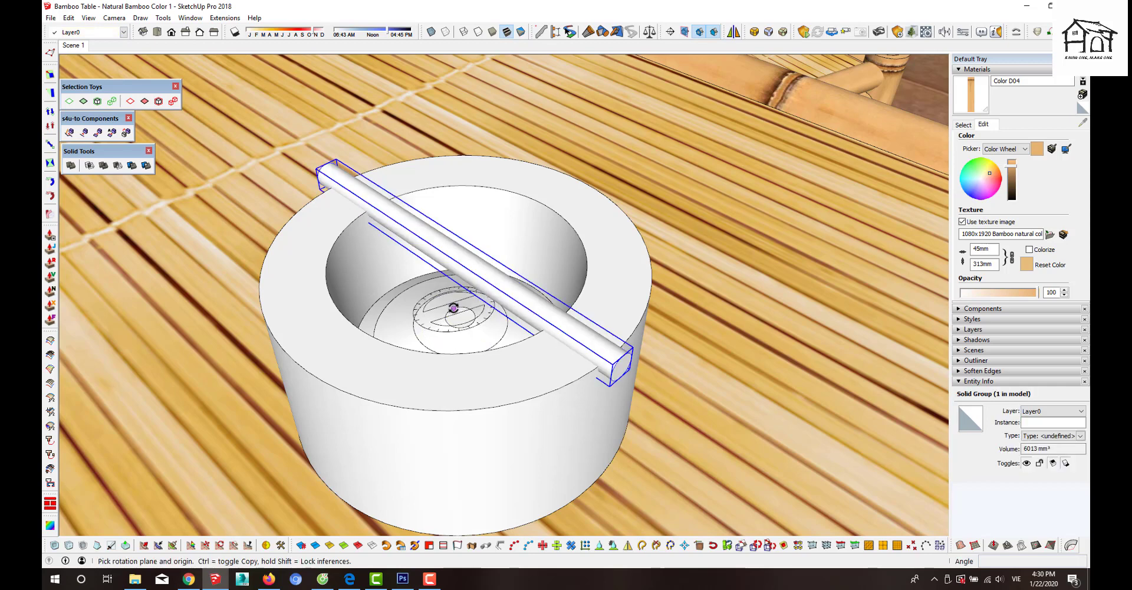
pyautogui.moveTo(459, 317); pyautogui.dragTo(507, 339)
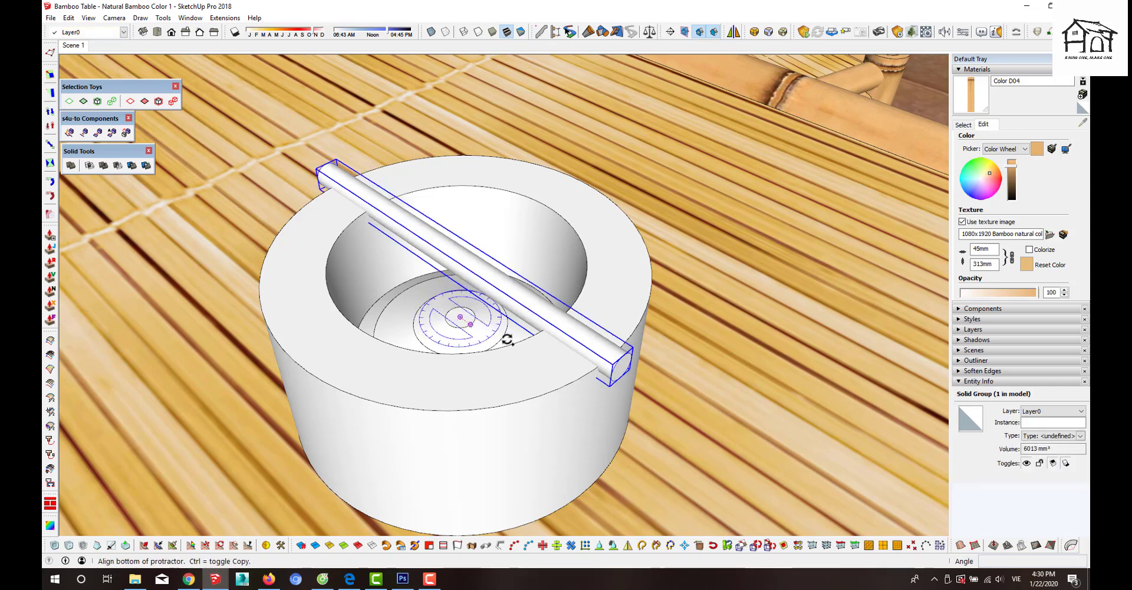
pyautogui.click(647, 449)
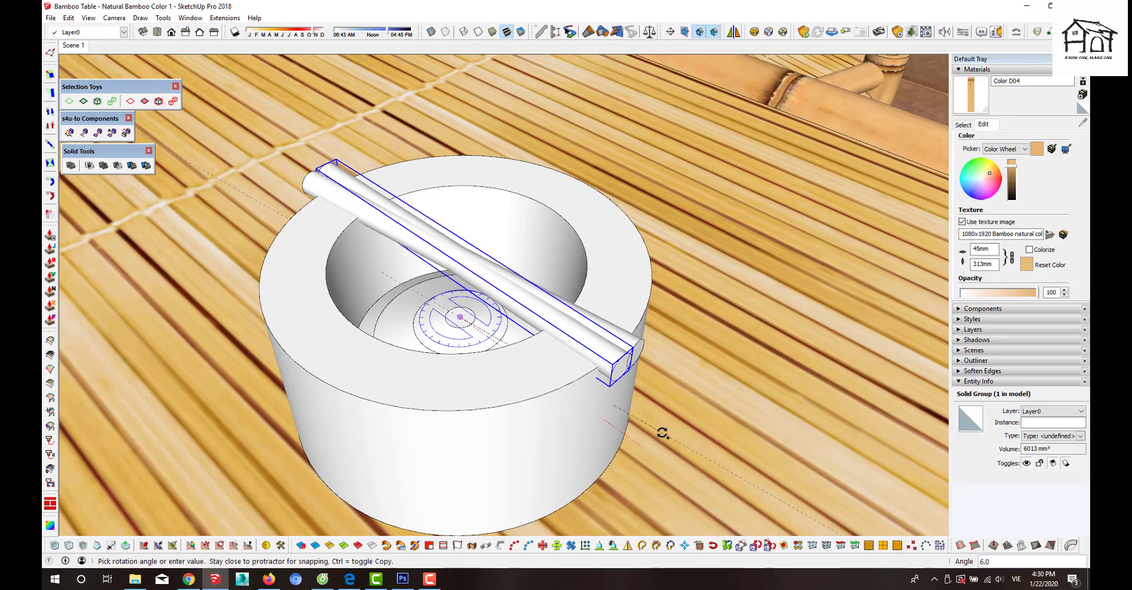
pyautogui.press('Return')
pyautogui.press('space')
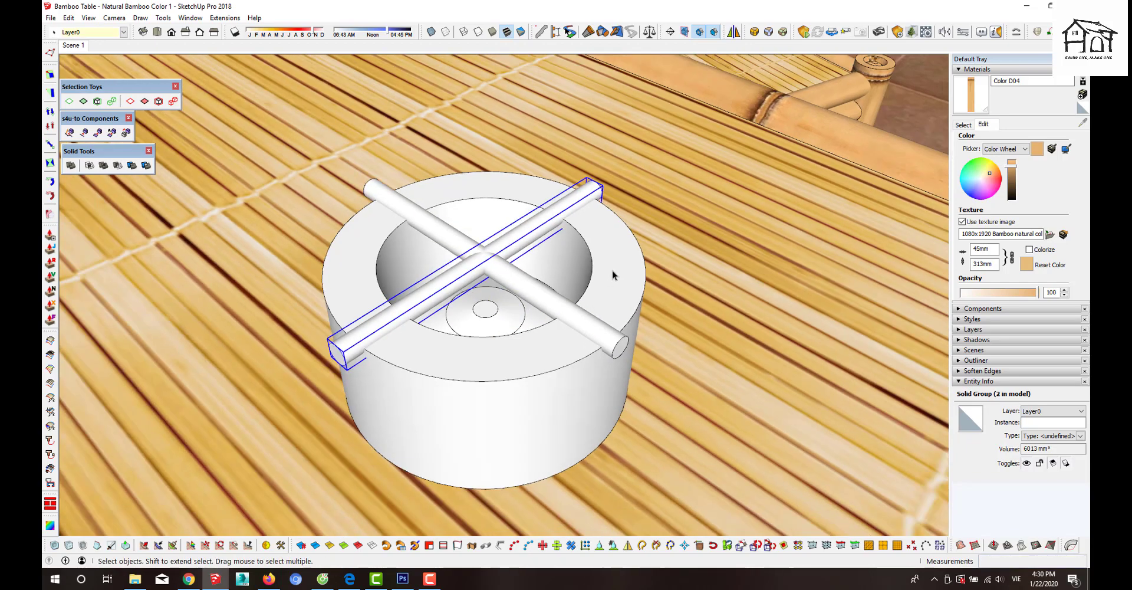
pyautogui.moveTo(607, 300); pyautogui.dragTo(541, 340, button='middle')
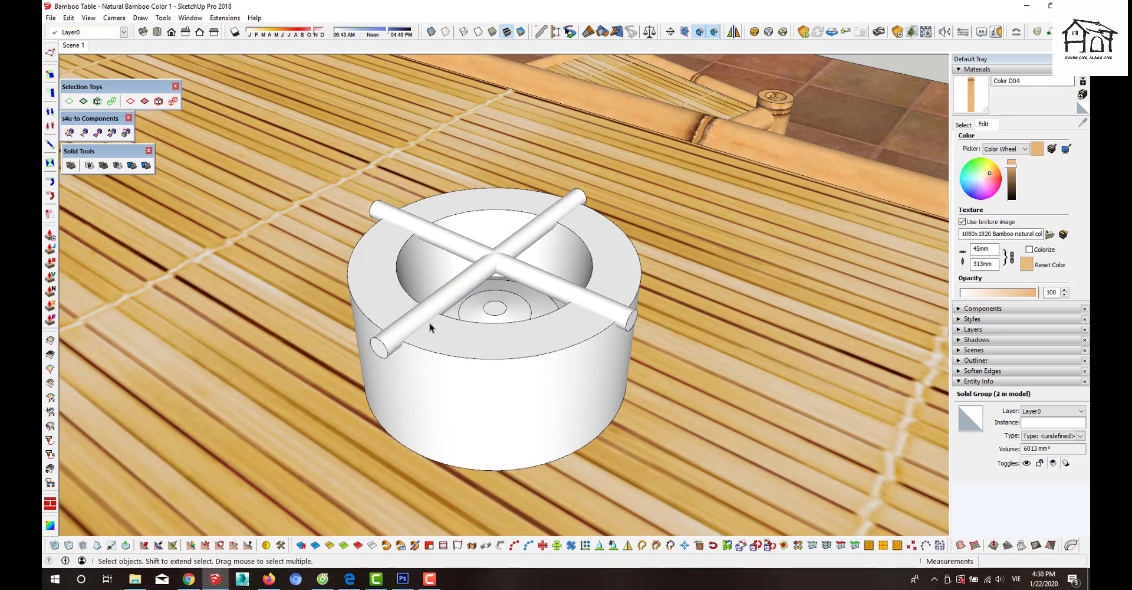
pyautogui.click(467, 336)
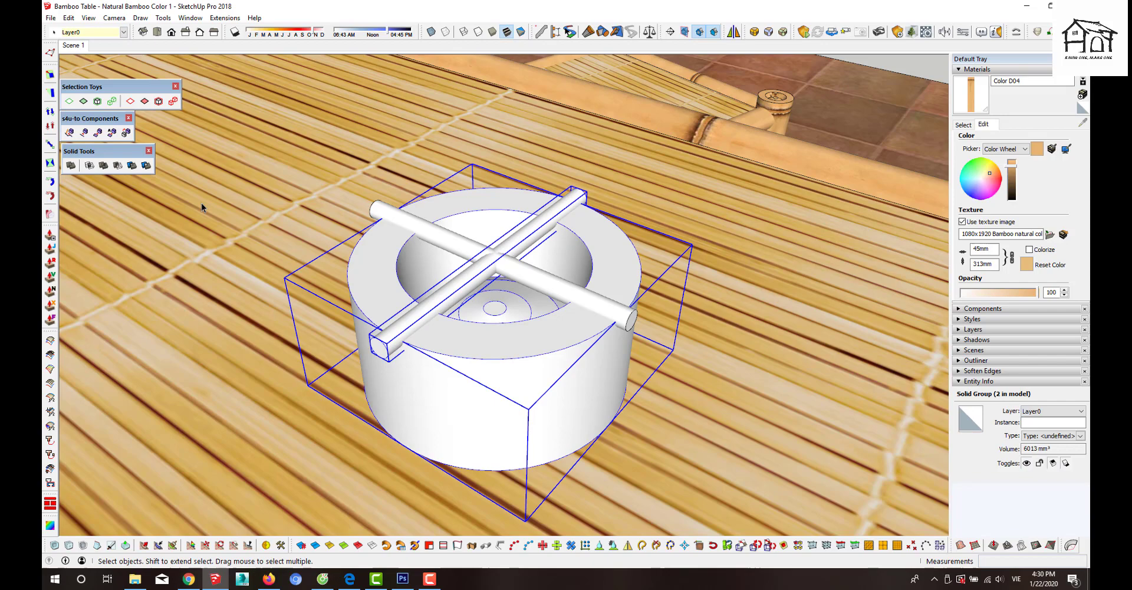
# - Subtract both crossed rods from the bowl, leaving four rounded rim notches
pyautogui.click(118, 166)
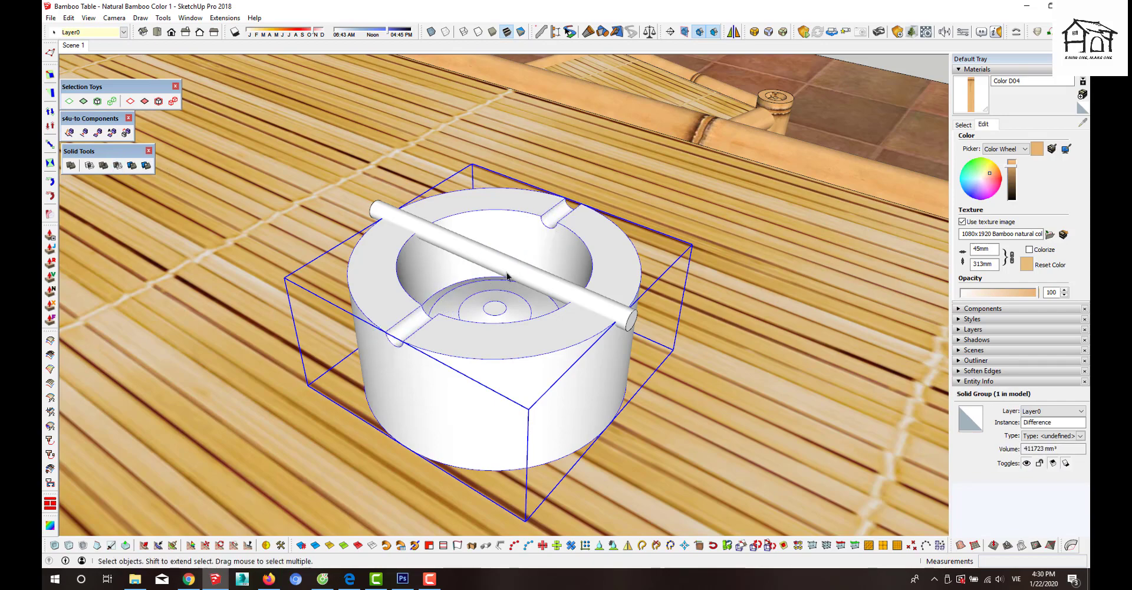
pyautogui.click(506, 284)
pyautogui.keyDown('shift'); pyautogui.click(506, 335); pyautogui.keyUp('shift')
pyautogui.click(123, 170)
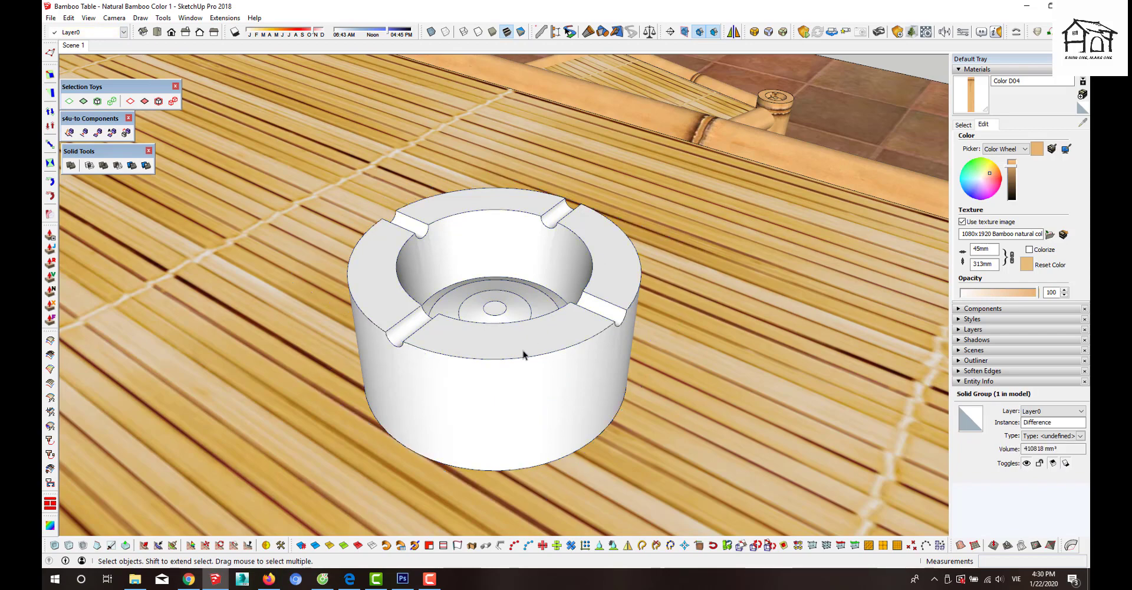
pyautogui.moveTo(522, 351)
pyautogui.mouseDown(button='middle')
pyautogui.moveTo(510, 335)
pyautogui.moveTo(505, 354)
pyautogui.mouseUp(button='middle')
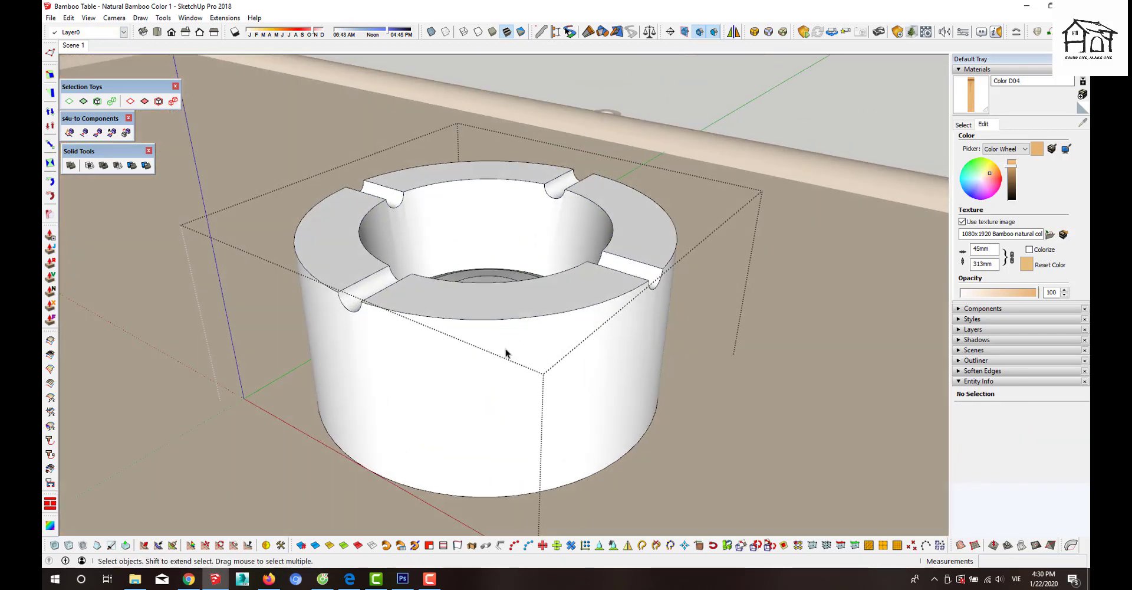
pyautogui.press('b')
pyautogui.scroll(-3, 566, 265)
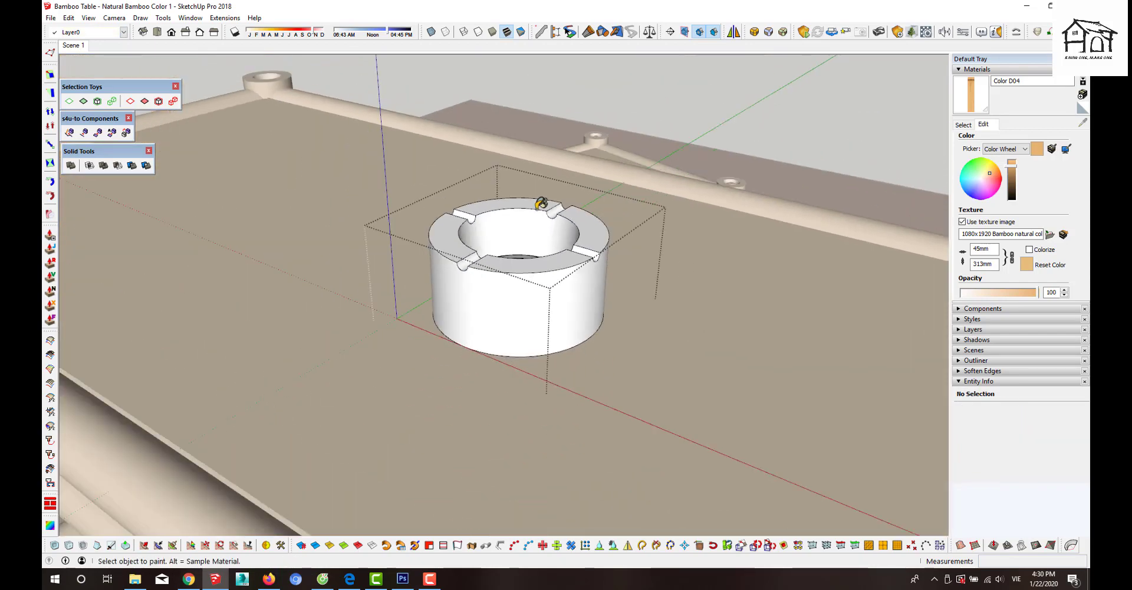
pyautogui.scroll(-3, 543, 204)
# - Paint the ashtray's outer side with bamboo and select one facet with hidden edges shown
pyautogui.scroll(2, 521, 246)
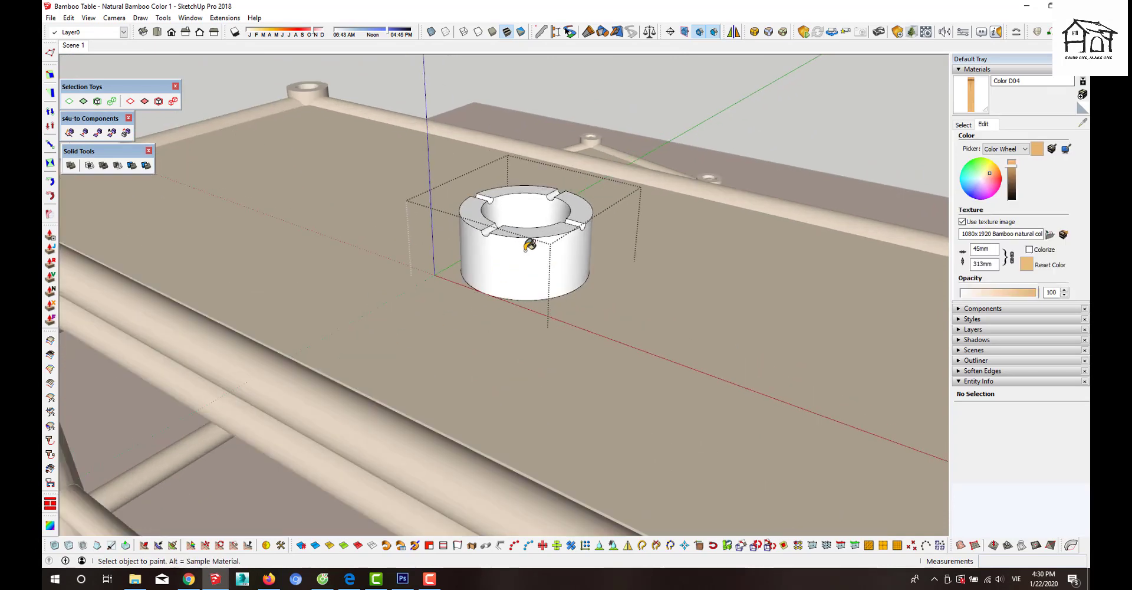
pyautogui.scroll(2, 525, 252)
pyautogui.click(525, 249)
pyautogui.press('space')
pyautogui.click(521, 266)
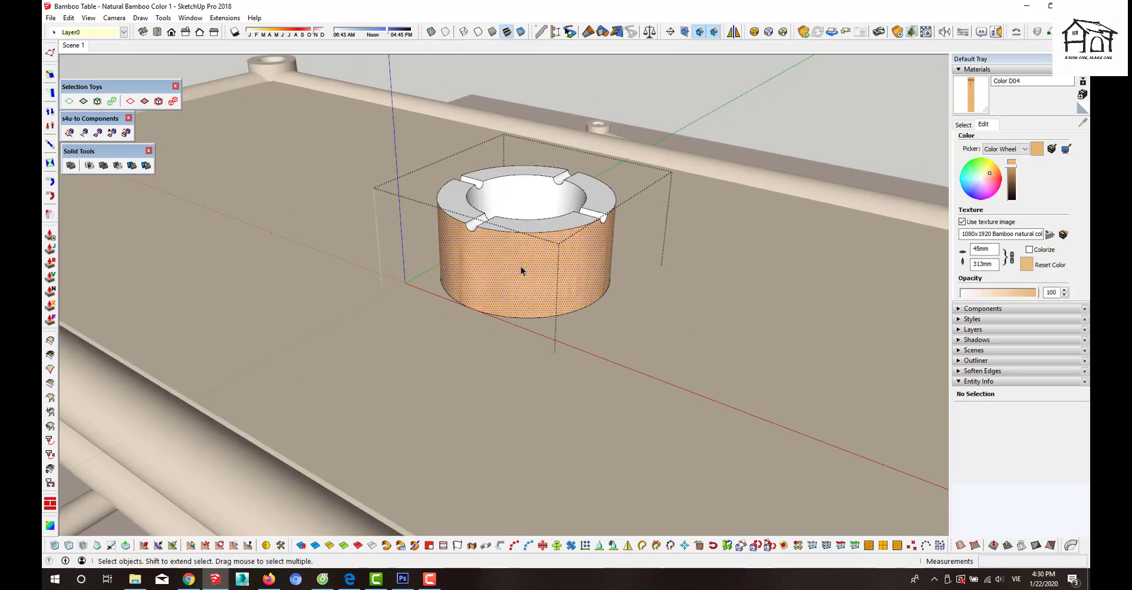
pyautogui.hotkey('alt', 'h')
pyautogui.click(527, 276)
# - Reposition the bamboo texture upward on the facet via Texture > Position
pyautogui.rightClick(526, 276)
pyautogui.moveTo(555, 194)
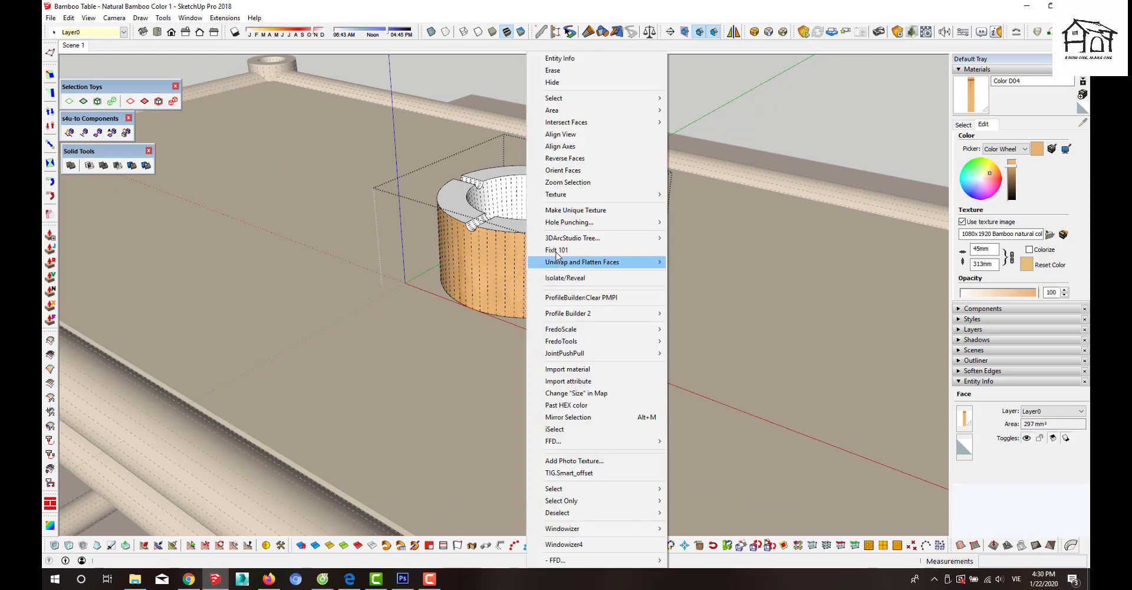
pyautogui.click(694, 194)
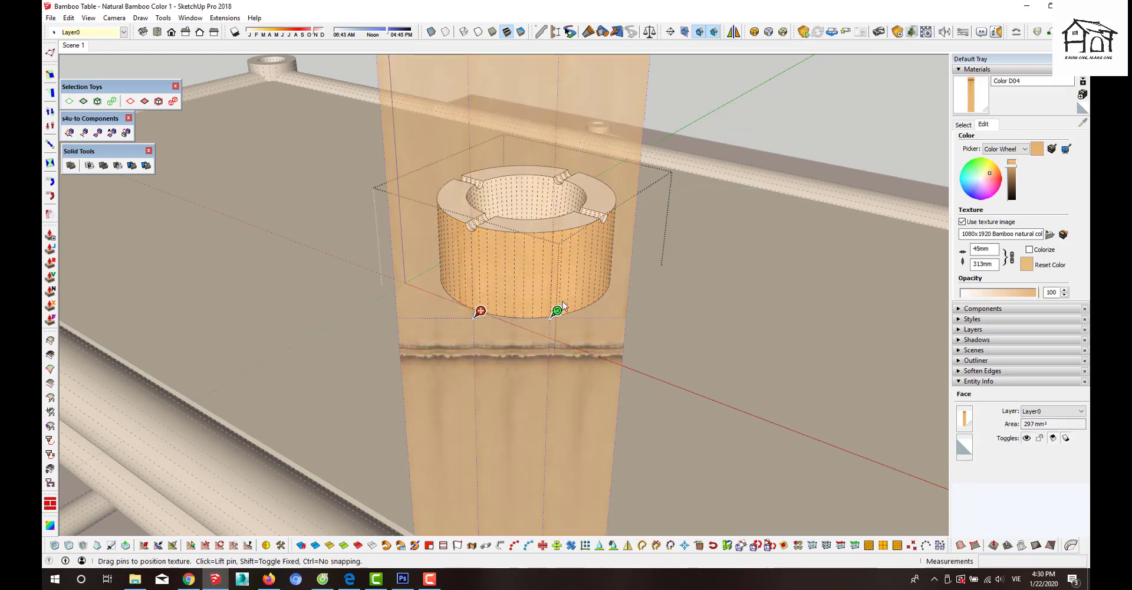
pyautogui.moveTo(537, 306); pyautogui.dragTo(541, 237)
pyautogui.press('Return')
pyautogui.scroll(2, 534, 269)
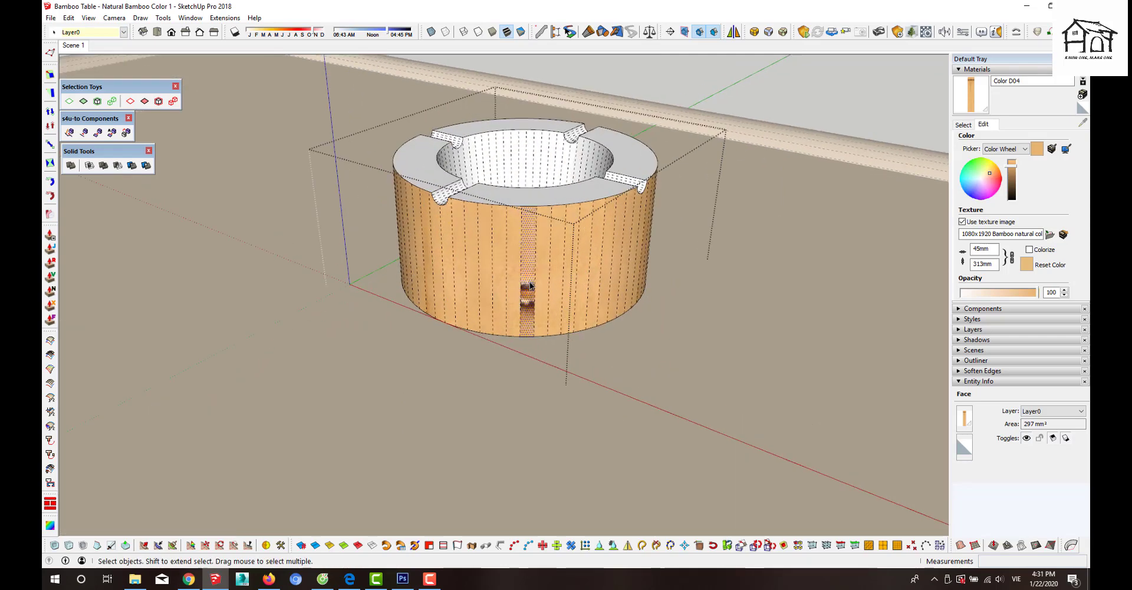
pyautogui.scroll(1, 534, 270)
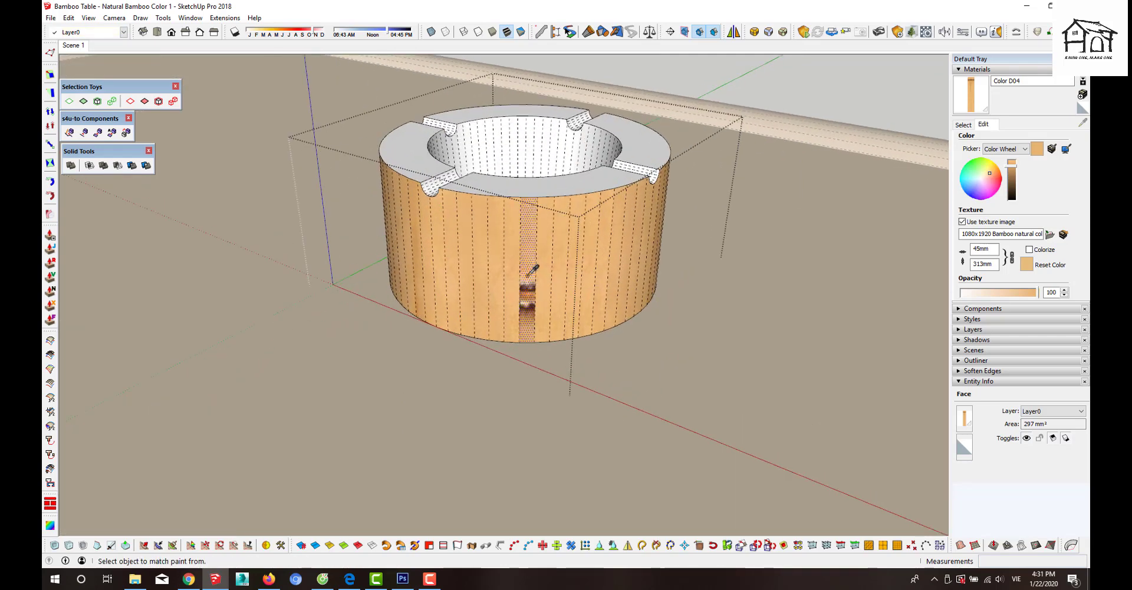
# - Make the facet's texture Projected and paint it around the whole side
pyautogui.rightClick(528, 268)
pyautogui.moveTo(557, 194)
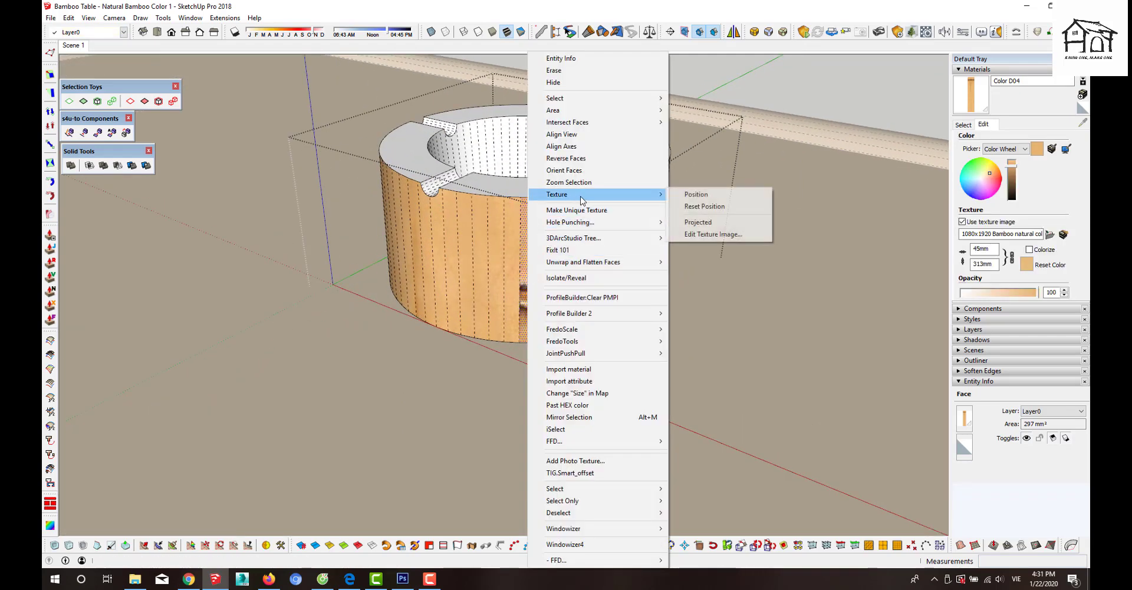
pyautogui.click(677, 220)
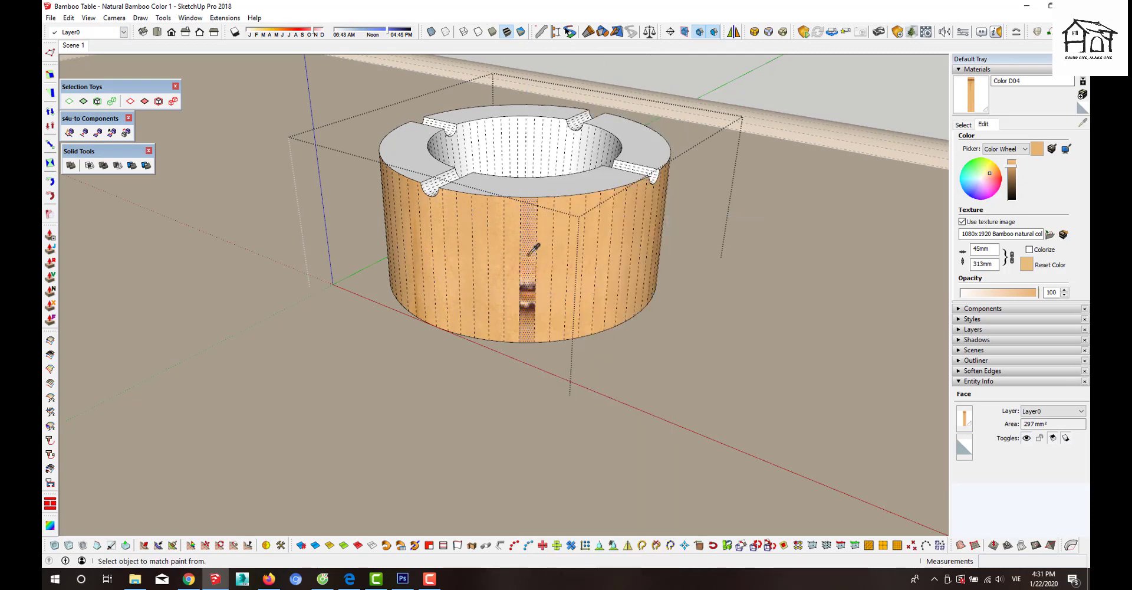
pyautogui.click(509, 256)
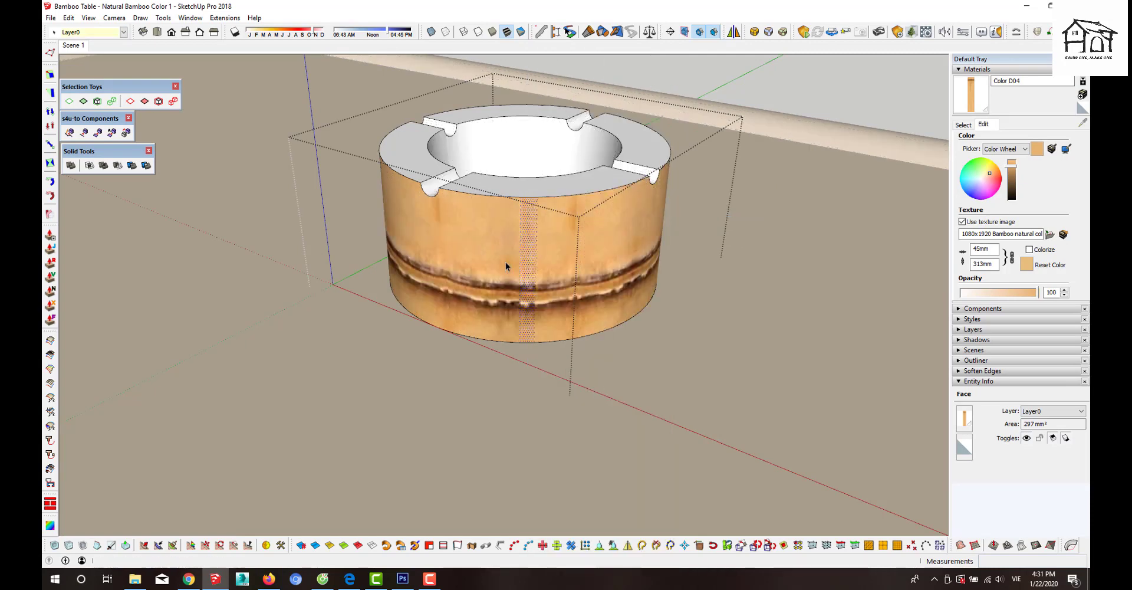
pyautogui.press('space')
pyautogui.moveTo(628, 292)
pyautogui.mouseDown(button='middle')
pyautogui.moveTo(543, 300)
pyautogui.moveTo(560, 260)
pyautogui.moveTo(583, 277)
pyautogui.mouseUp(button='middle')
pyautogui.click(970, 126)
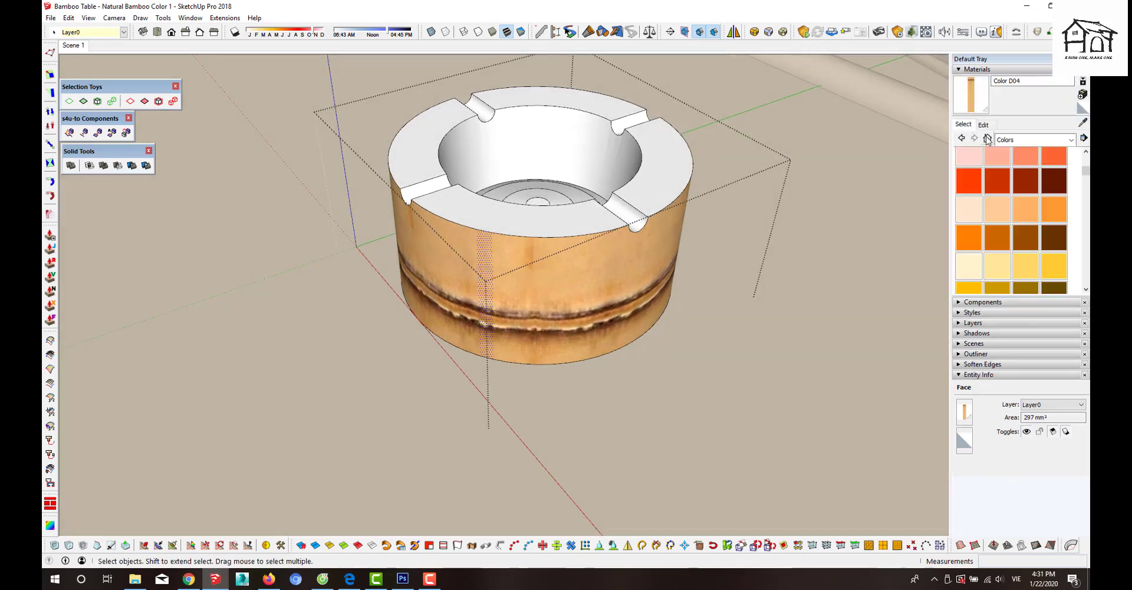
# - Paint the rim segments and four grooves with Wood OSB
pyautogui.click(987, 138)
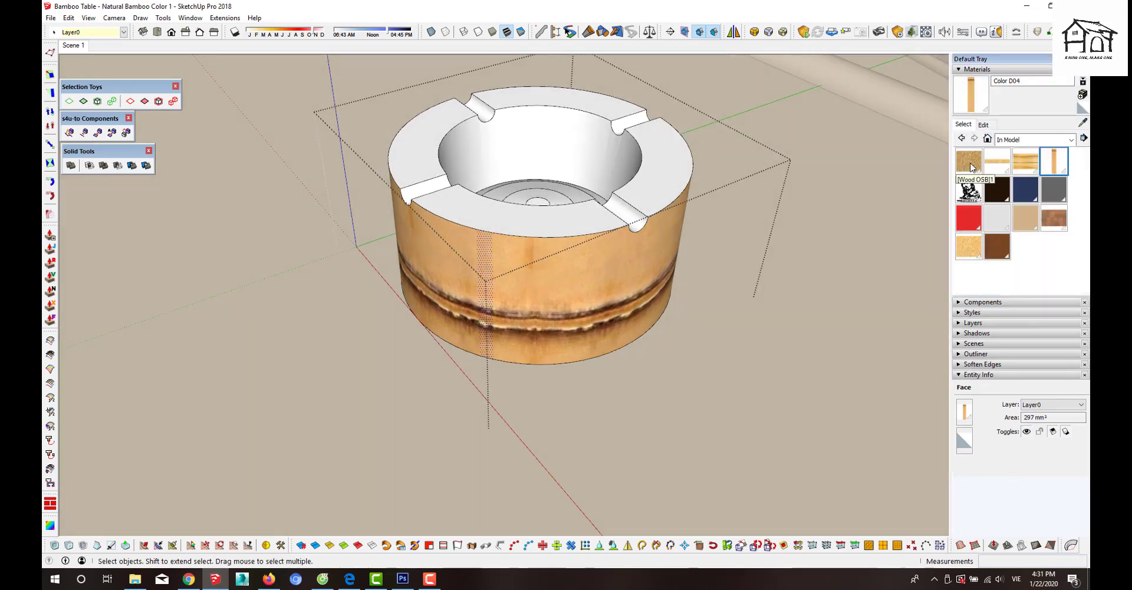
pyautogui.click(968, 160)
pyautogui.click(655, 187)
pyautogui.click(630, 207)
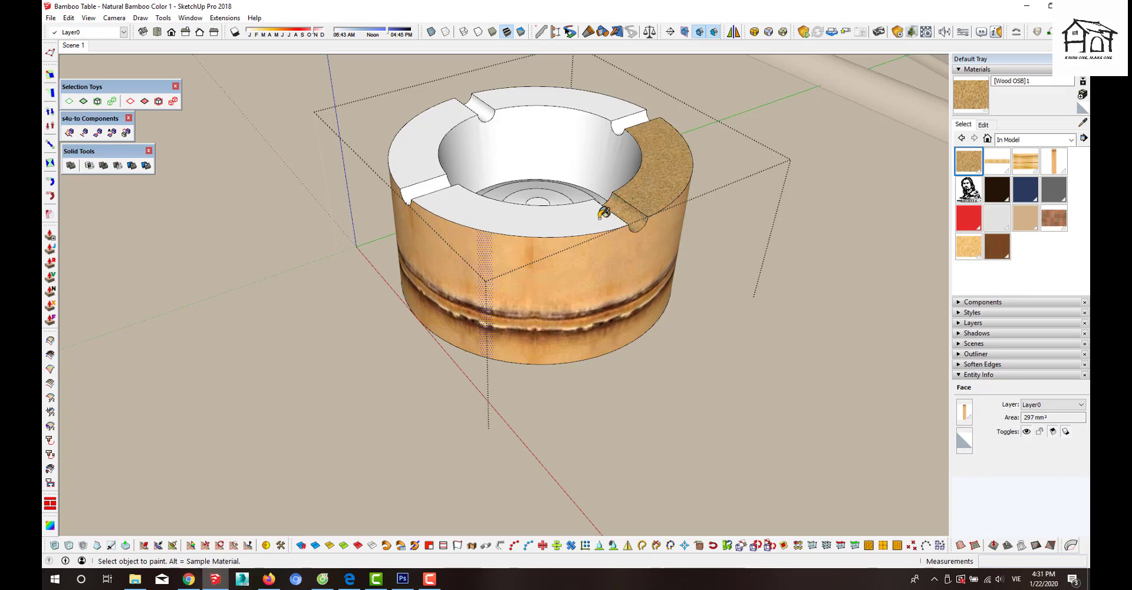
pyautogui.click(601, 212)
pyautogui.click(427, 188)
pyautogui.click(433, 151)
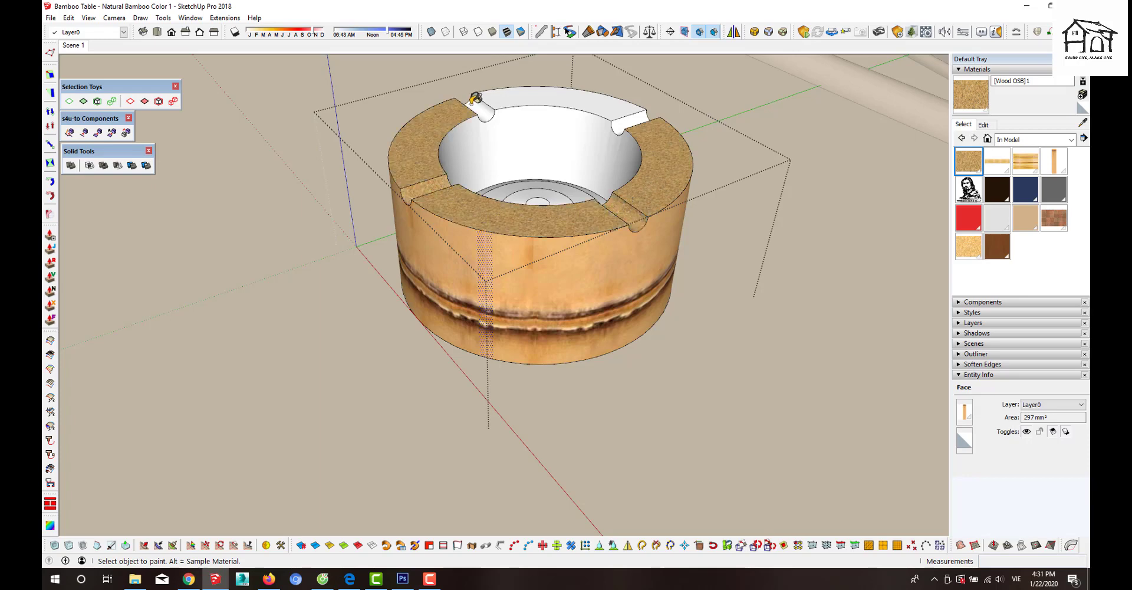
pyautogui.click(480, 106)
pyautogui.click(587, 99)
pyautogui.click(638, 117)
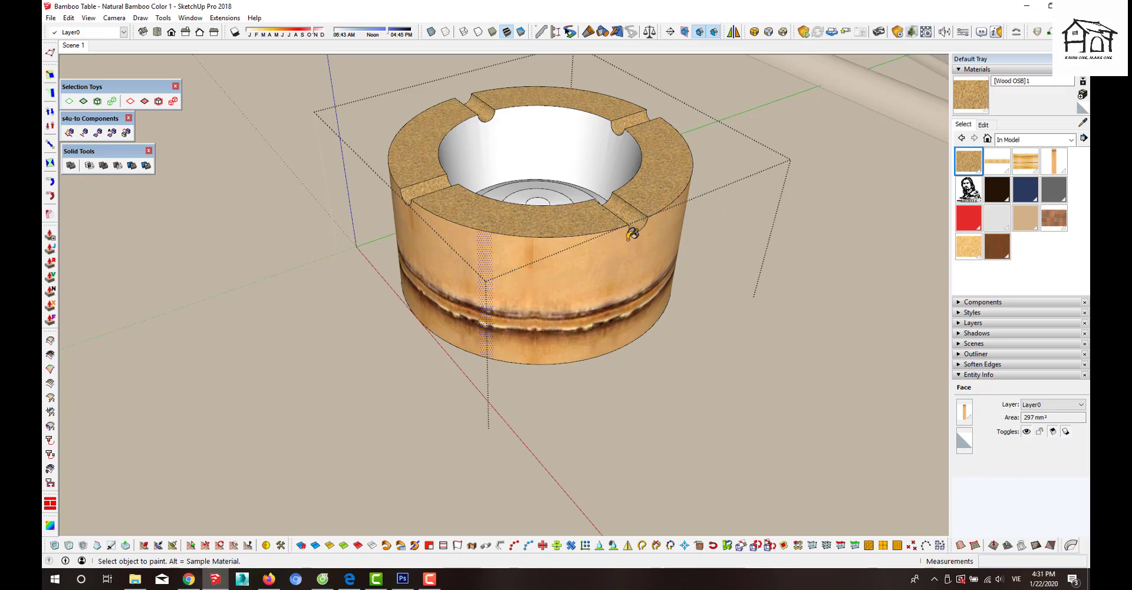
# - Sample the side wall's wood and paint the inner wall and three bottom rings
pyautogui.keyDown('alt'); pyautogui.click(573, 256); pyautogui.keyUp('alt')
pyautogui.click(576, 132)
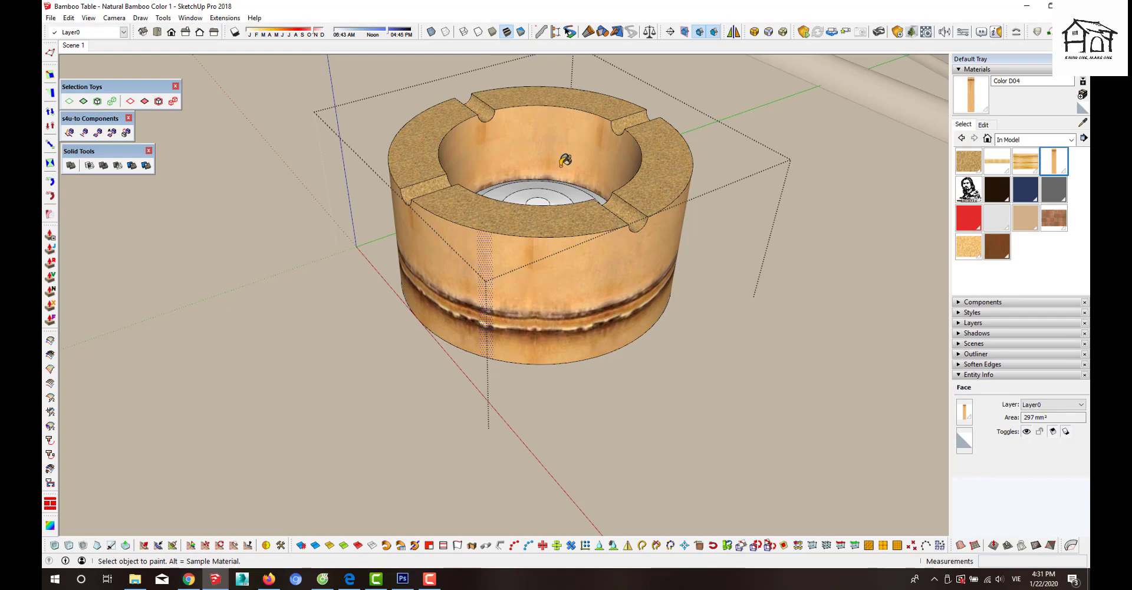
pyautogui.scroll(3, 566, 174)
pyautogui.moveTo(566, 174)
pyautogui.mouseDown(button='middle')
pyautogui.moveTo(542, 227)
pyautogui.moveTo(607, 245)
pyautogui.mouseUp(button='middle')
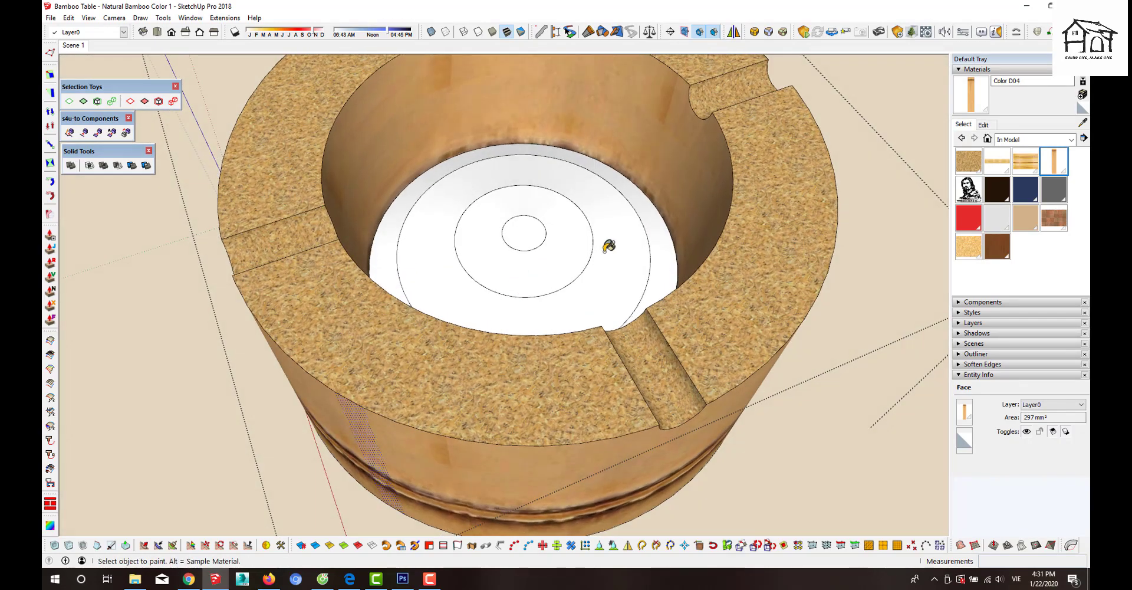
pyautogui.click(653, 229)
pyautogui.click(607, 242)
pyautogui.click(551, 236)
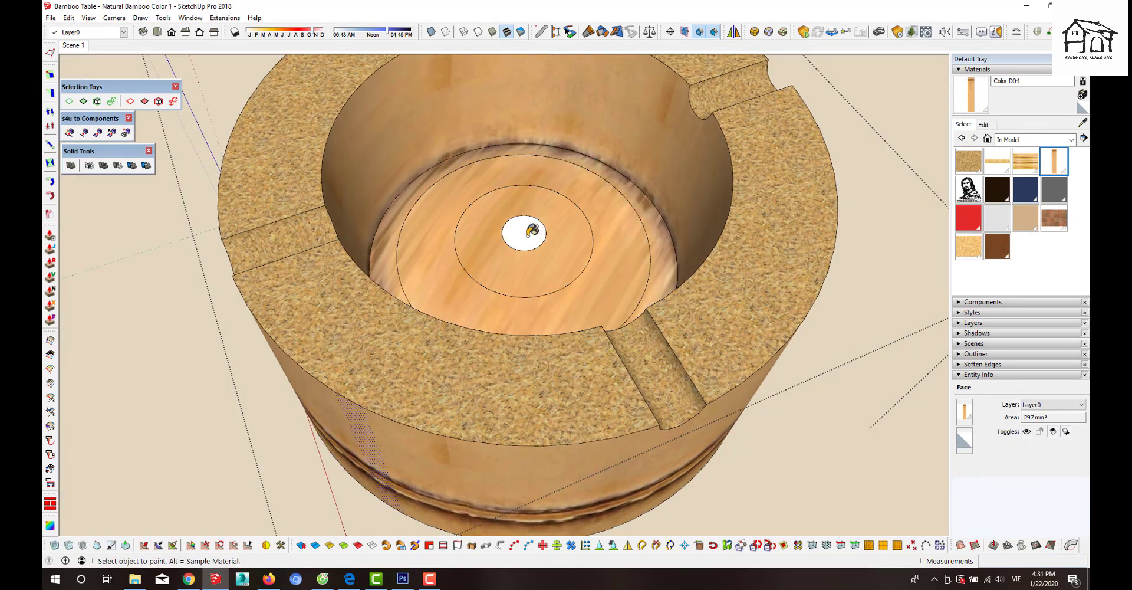
pyautogui.click(525, 233)
pyautogui.press('space')
pyautogui.scroll(-5, 523, 282)
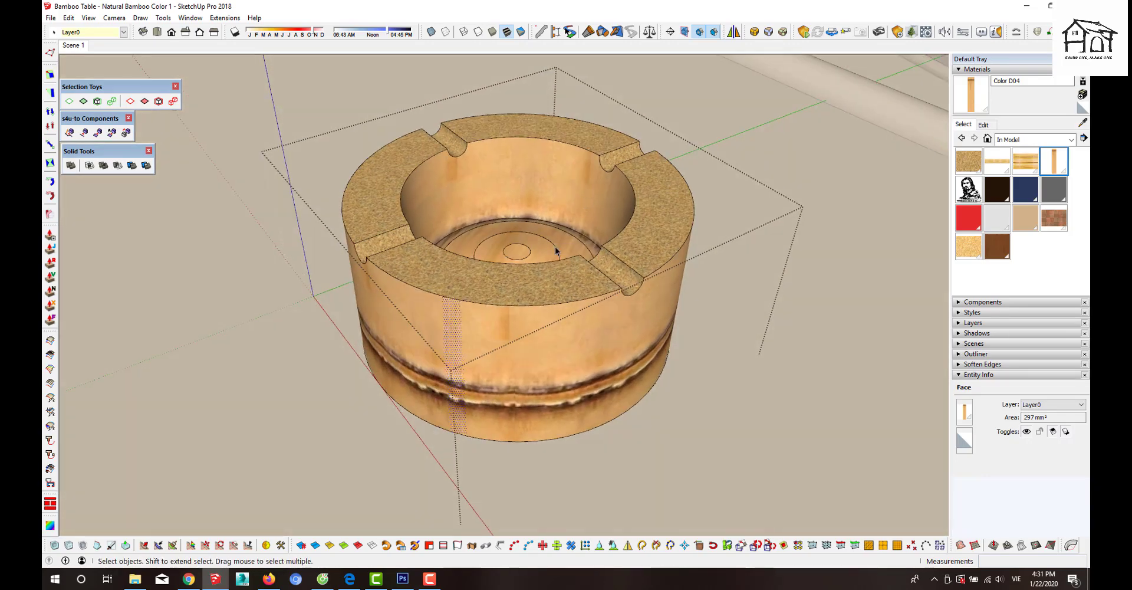
pyautogui.moveTo(529, 278)
pyautogui.mouseDown(button='middle')
pyautogui.moveTo(582, 253)
pyautogui.moveTo(546, 207)
pyautogui.mouseUp(button='middle')
pyautogui.scroll(2, 546, 268)
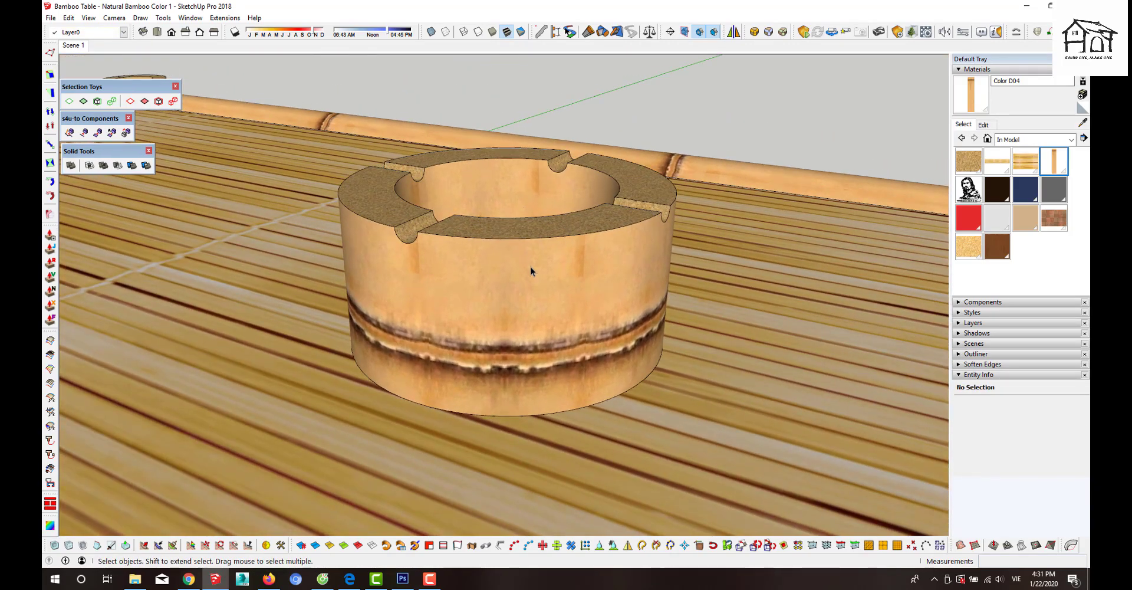
pyautogui.scroll(-4, 546, 264)
pyautogui.moveTo(546, 264)
pyautogui.mouseDown(button='middle')
pyautogui.moveTo(575, 274)
pyautogui.moveTo(568, 344)
pyautogui.moveTo(409, 328)
pyautogui.moveTo(422, 321)
pyautogui.moveTo(433, 357)
pyautogui.mouseUp(button='middle')
pyautogui.scroll(-3, 568, 348)
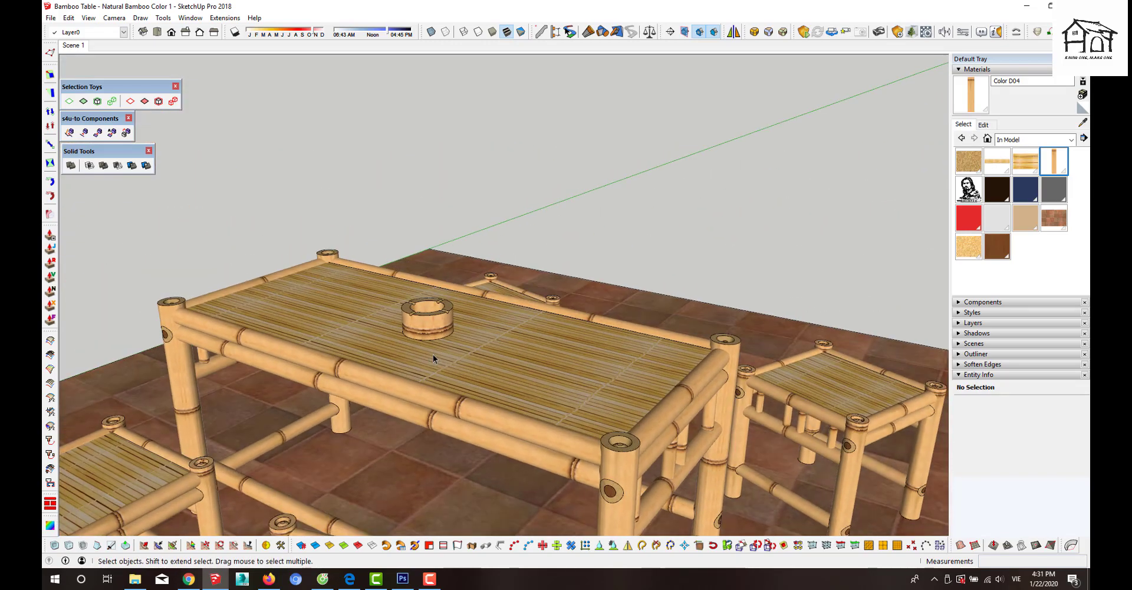
pyautogui.scroll(-2, 432, 352)
pyautogui.scroll(-2, 441, 328)
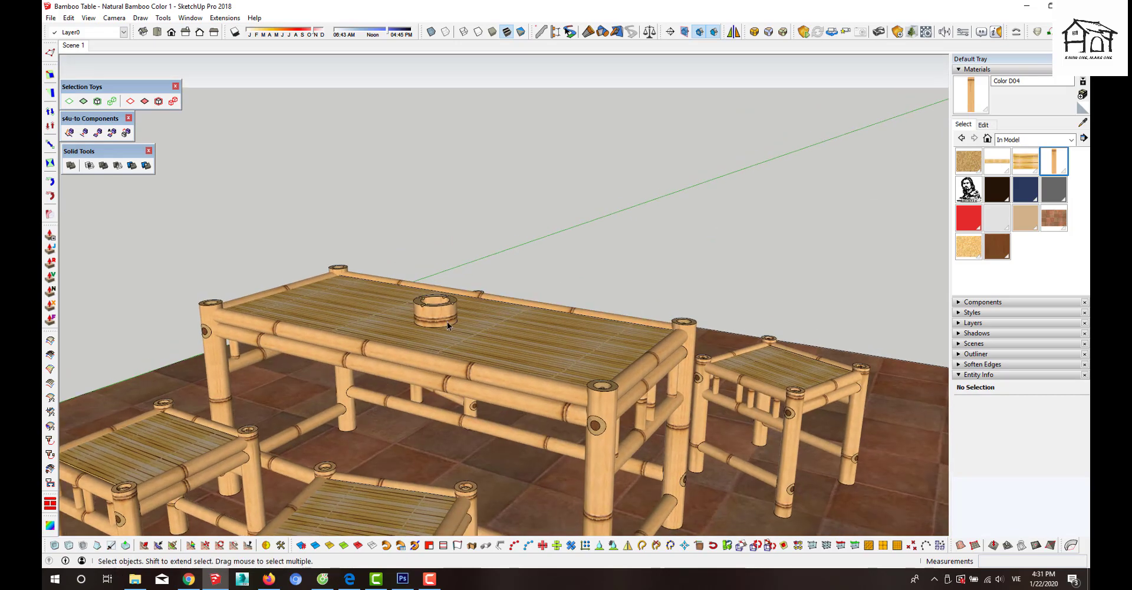
pyautogui.scroll(2, 447, 324)
pyautogui.scroll(-3, 485, 306)
pyautogui.scroll(-2, 483, 307)
pyautogui.scroll(5, 503, 458)
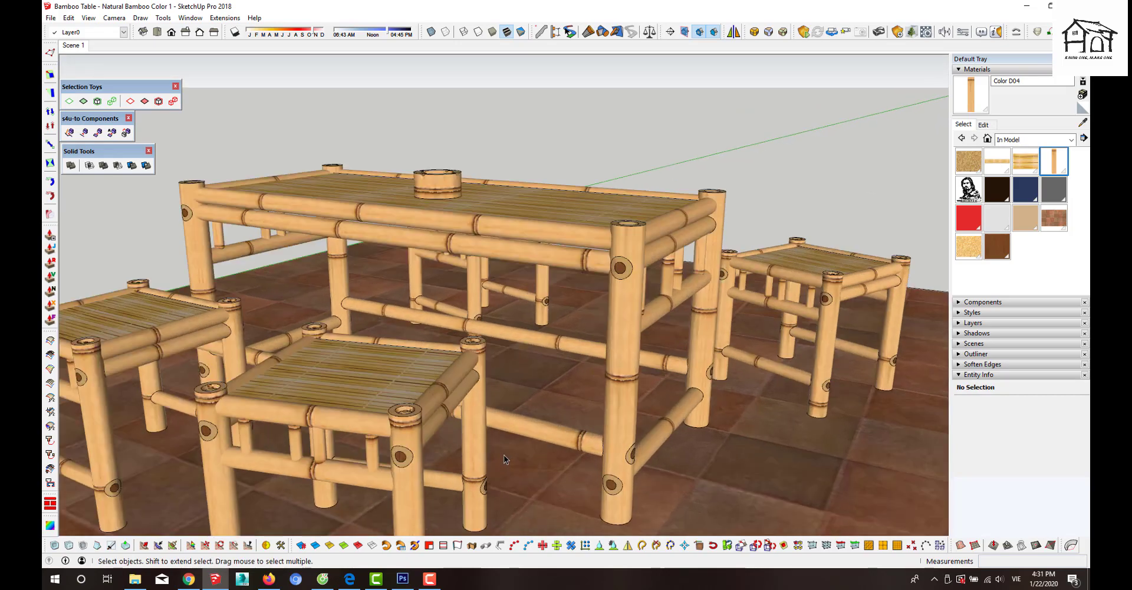
pyautogui.scroll(-5, 504, 459)
pyautogui.scroll(1, 470, 371)
pyautogui.scroll(2, 744, 265)
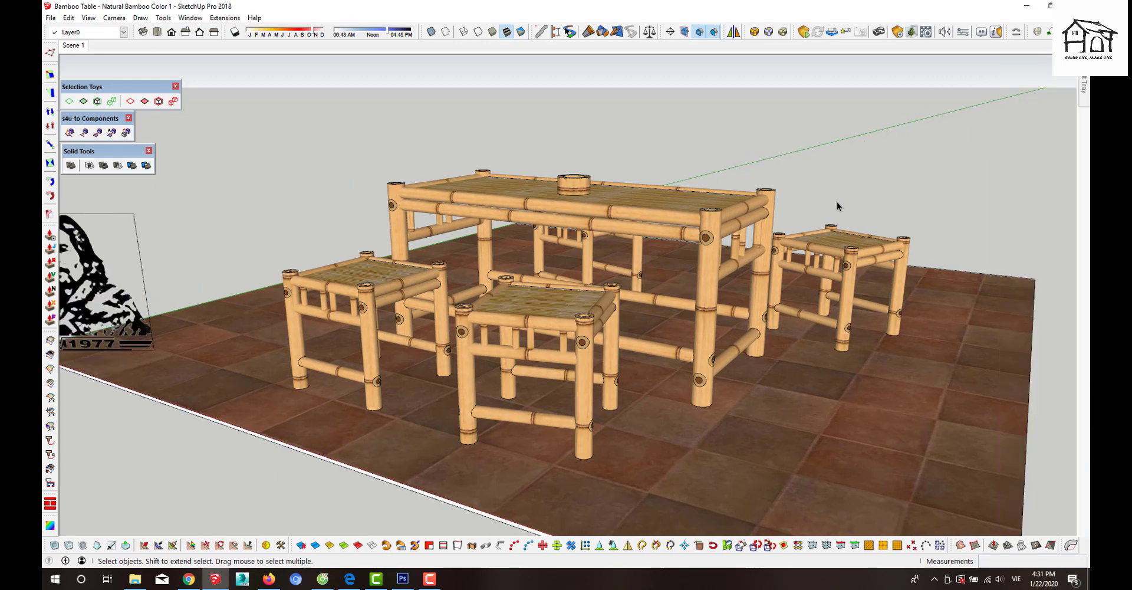
pyautogui.scroll(-1, 685, 282)
pyautogui.scroll(-2, 685, 282)
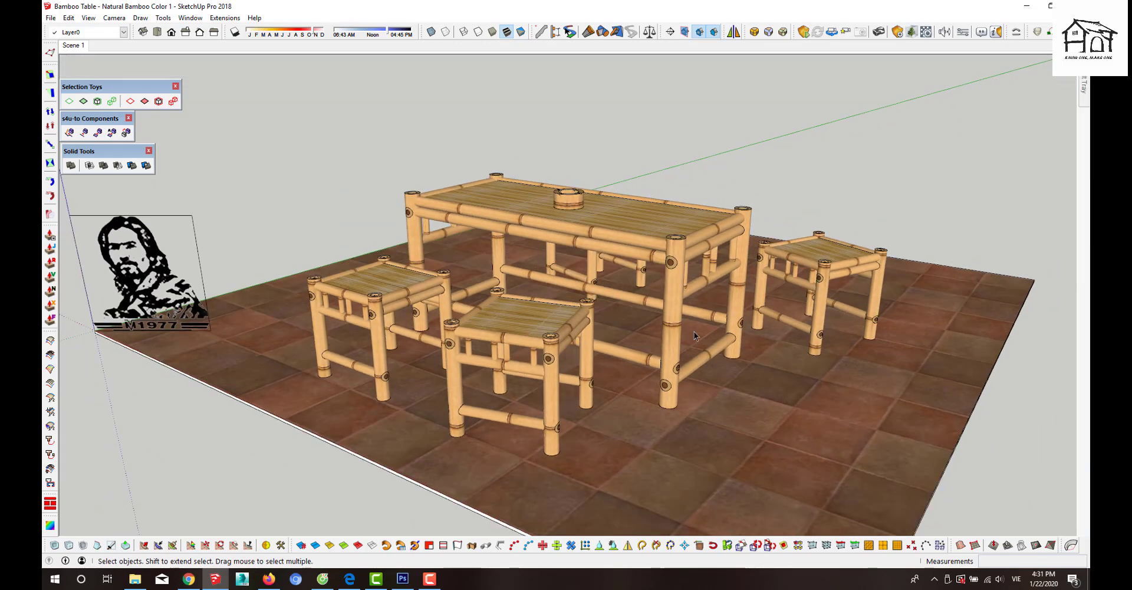
pyautogui.scroll(4, 693, 331)
pyautogui.scroll(-1, 600, 346)
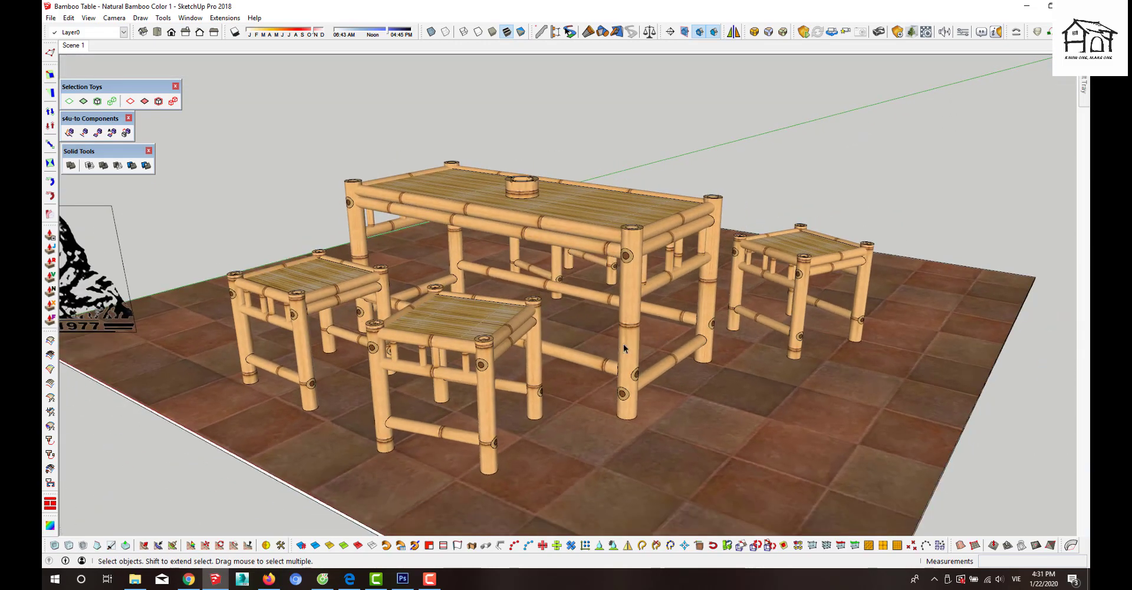
pyautogui.click(638, 338)
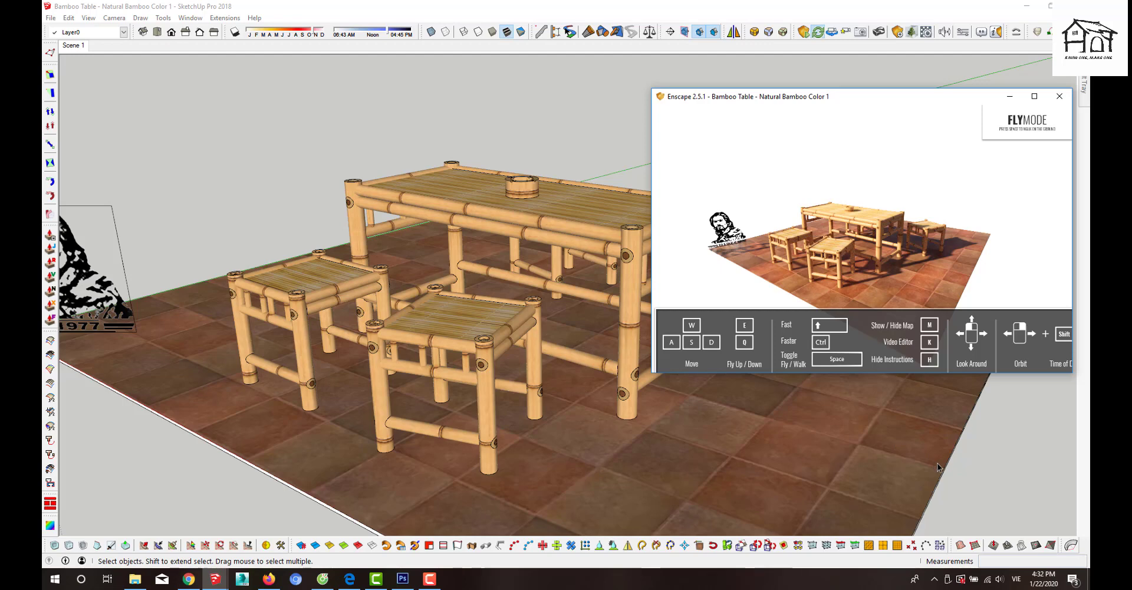
# - Bring up the Enscape render window, hide its instructions, and move it up
pyautogui.click(934, 578)
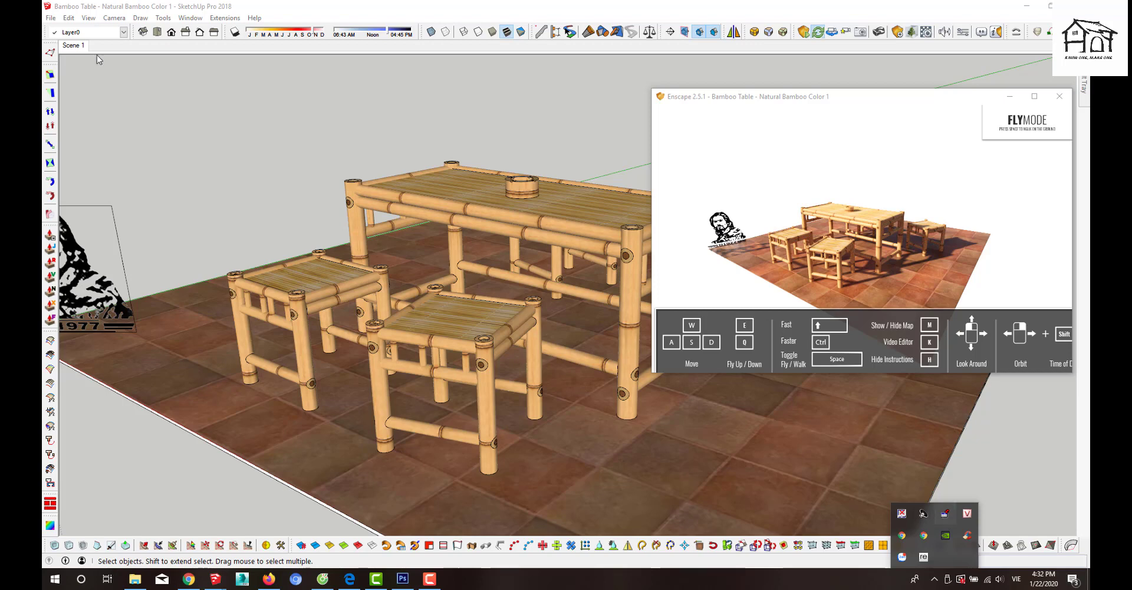
pyautogui.click(949, 100)
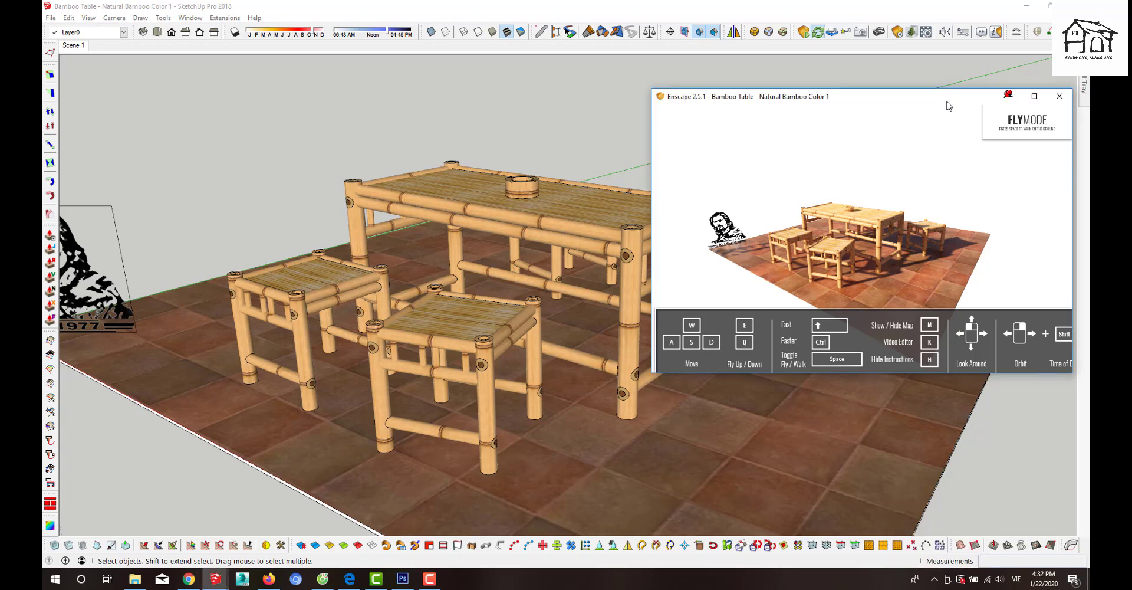
pyautogui.press('h')
pyautogui.moveTo(949, 104); pyautogui.dragTo(947, 76)
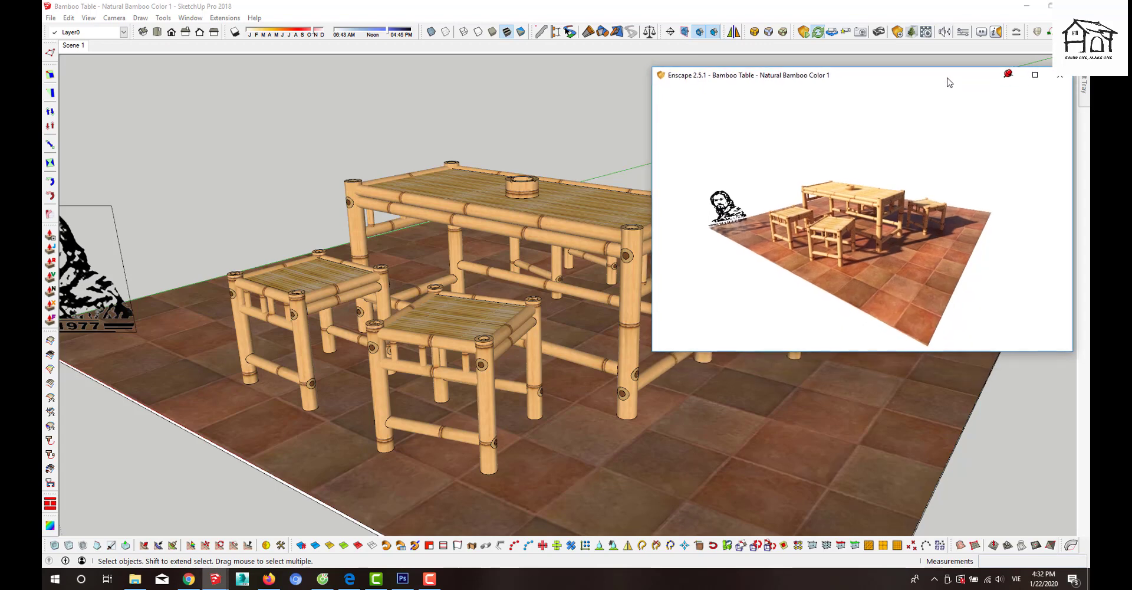
pyautogui.click(832, 32)
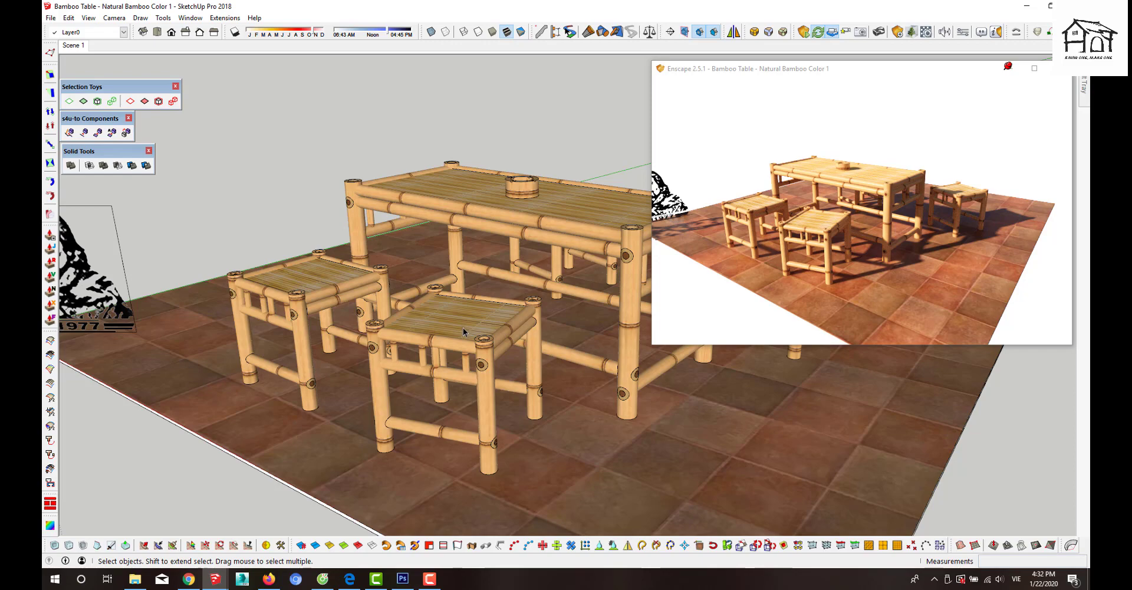
# - Orbit to a new angle on the table and stools and save it as Scene 2
pyautogui.scroll(1, 483, 364)
pyautogui.scroll(1, 482, 364)
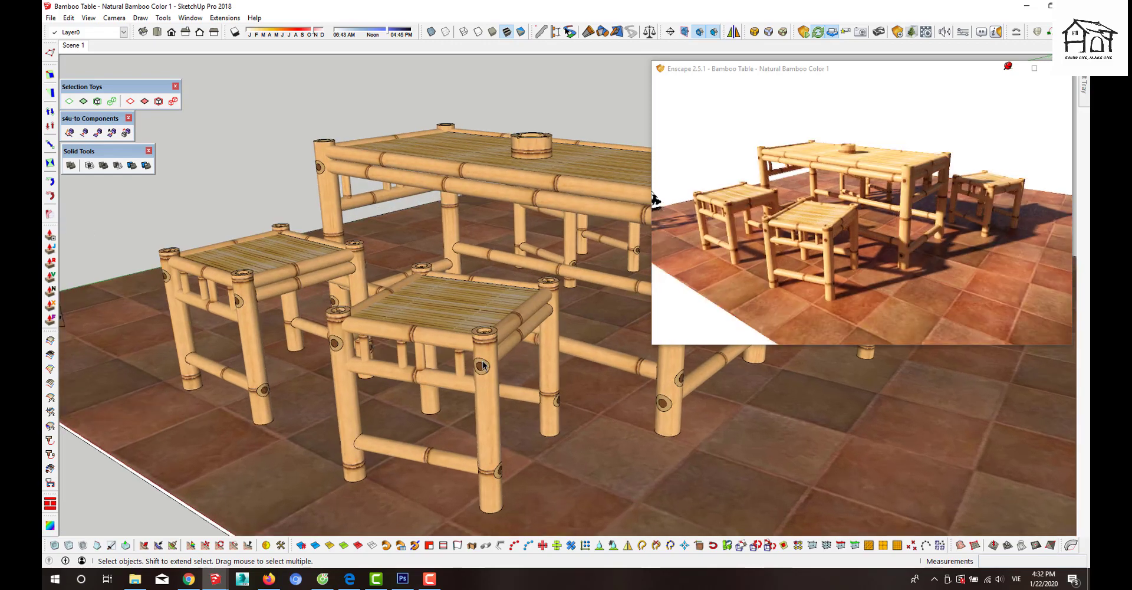
pyautogui.moveTo(475, 357); pyautogui.dragTo(399, 328, button='middle')
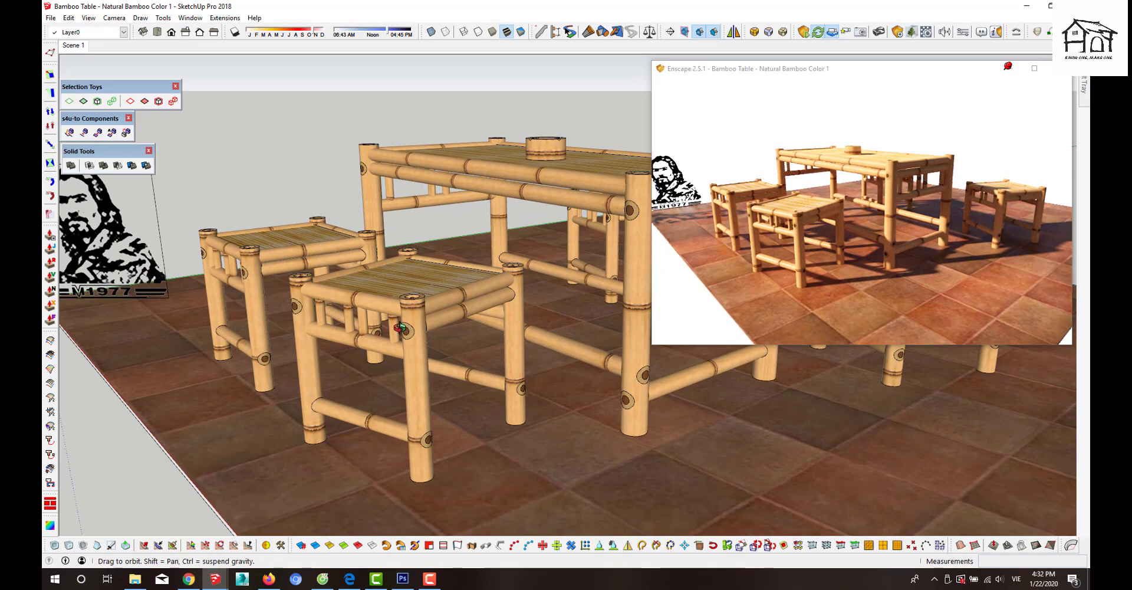
pyautogui.moveTo(400, 327); pyautogui.dragTo(479, 331, button='middle')
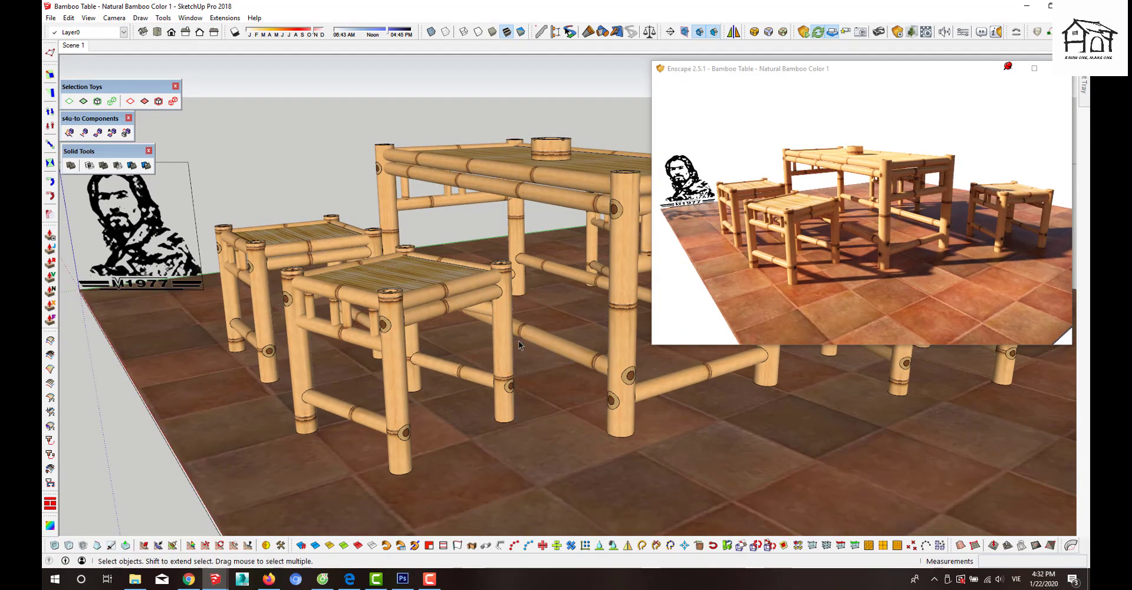
pyautogui.moveTo(518, 341); pyautogui.dragTo(575, 342, button='middle')
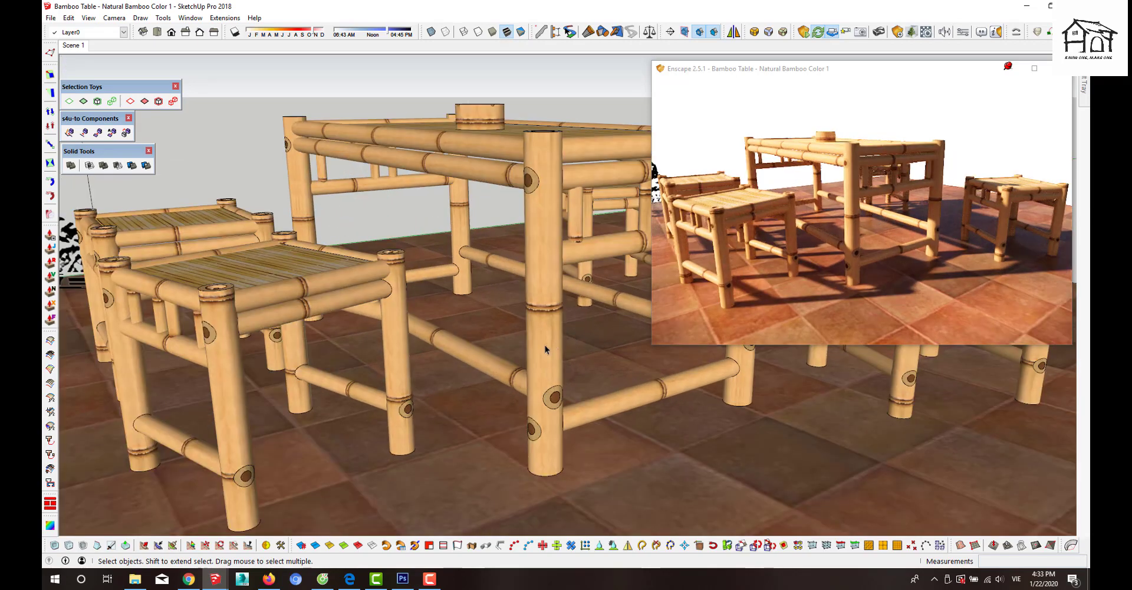
pyautogui.moveTo(453, 380); pyautogui.dragTo(548, 363, button='middle')
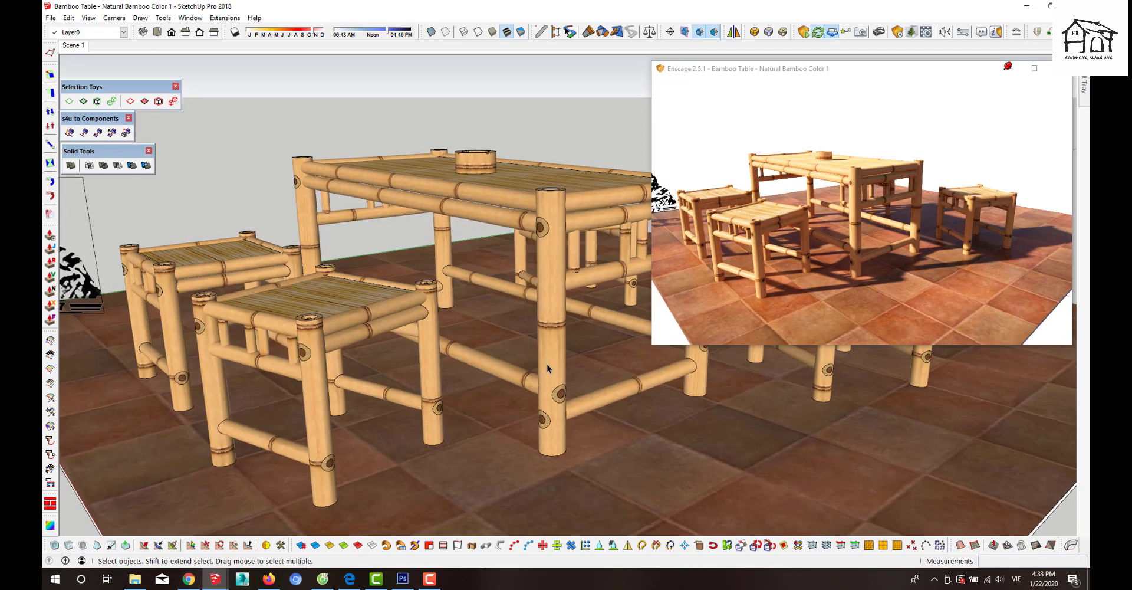
pyautogui.keyDown('shift'); pyautogui.moveTo(546, 364); pyautogui.dragTo(543, 331, button='middle'); pyautogui.keyUp('shift')
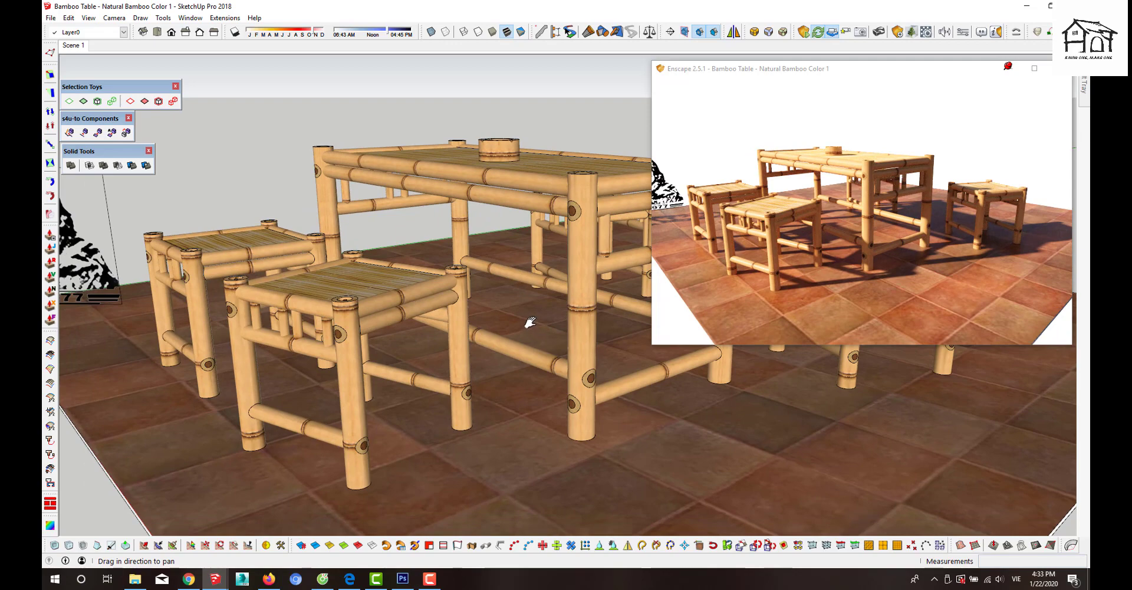
pyautogui.moveTo(529, 322)
pyautogui.mouseDown(button='middle')
pyautogui.moveTo(555, 330)
pyautogui.moveTo(551, 321)
pyautogui.mouseUp(button='middle')
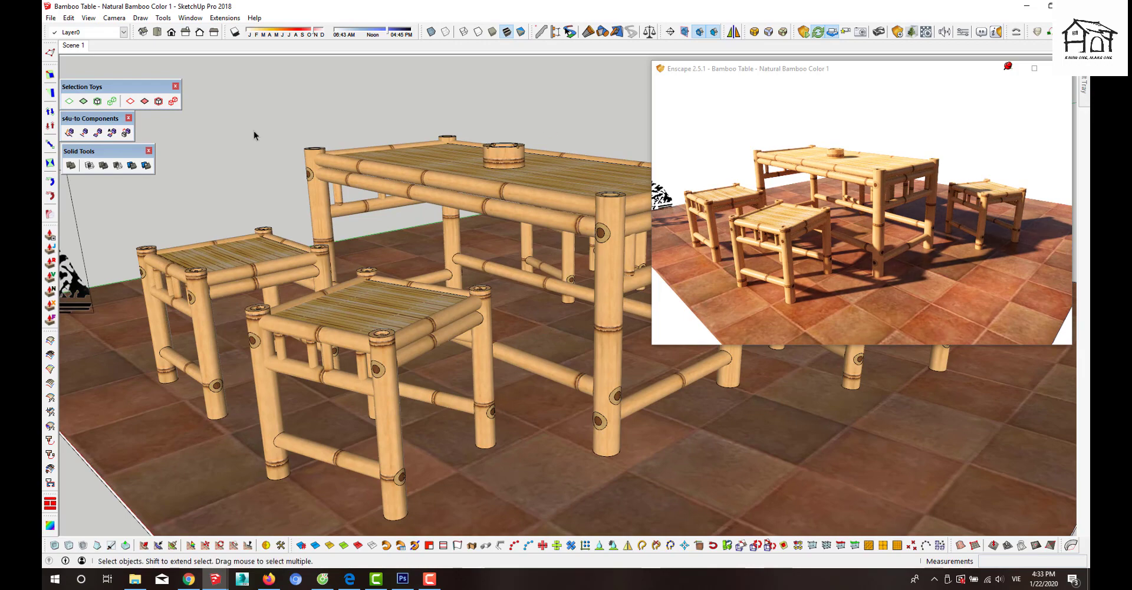
pyautogui.rightClick(79, 47)
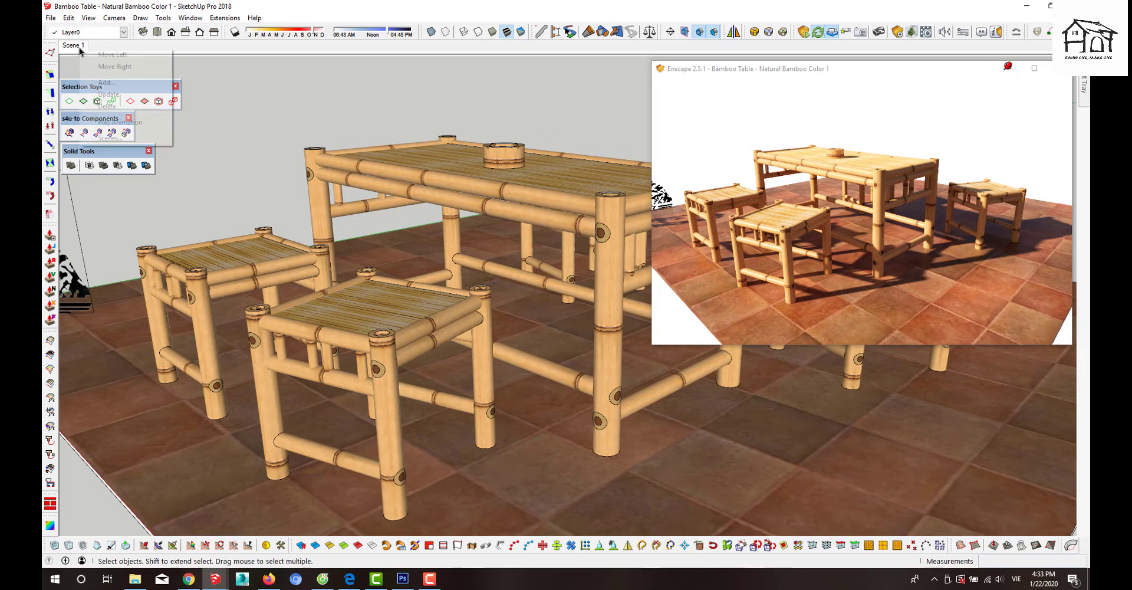
pyautogui.click(107, 82)
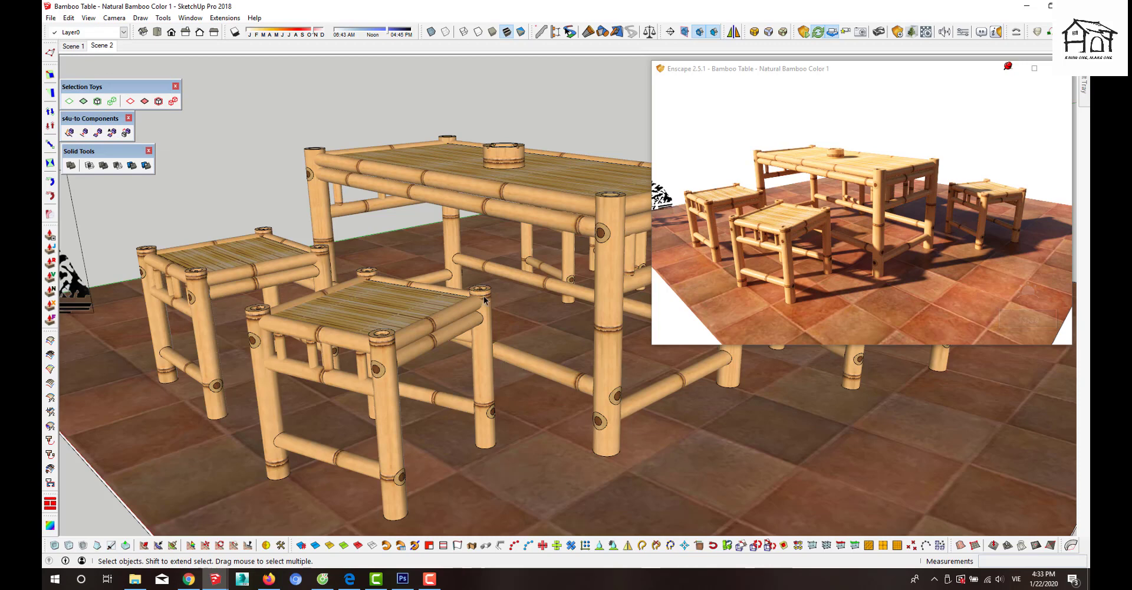